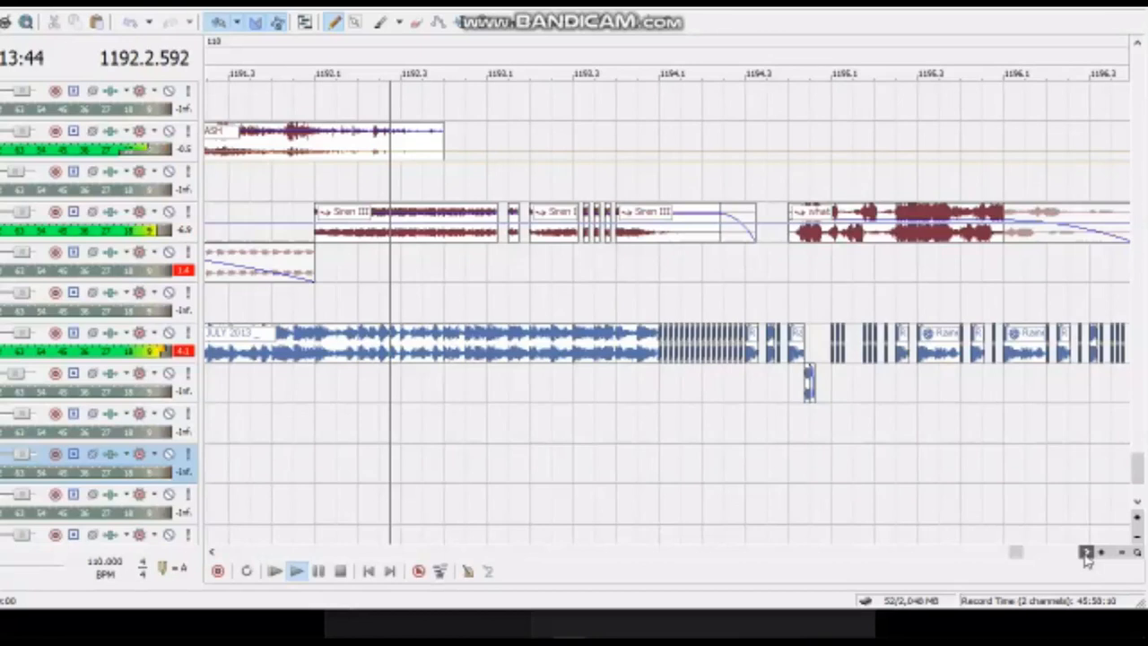
Look through the chopped song and effect clips of the finished mix around measures 1192 to 1199 during playback.
click(1086, 553)
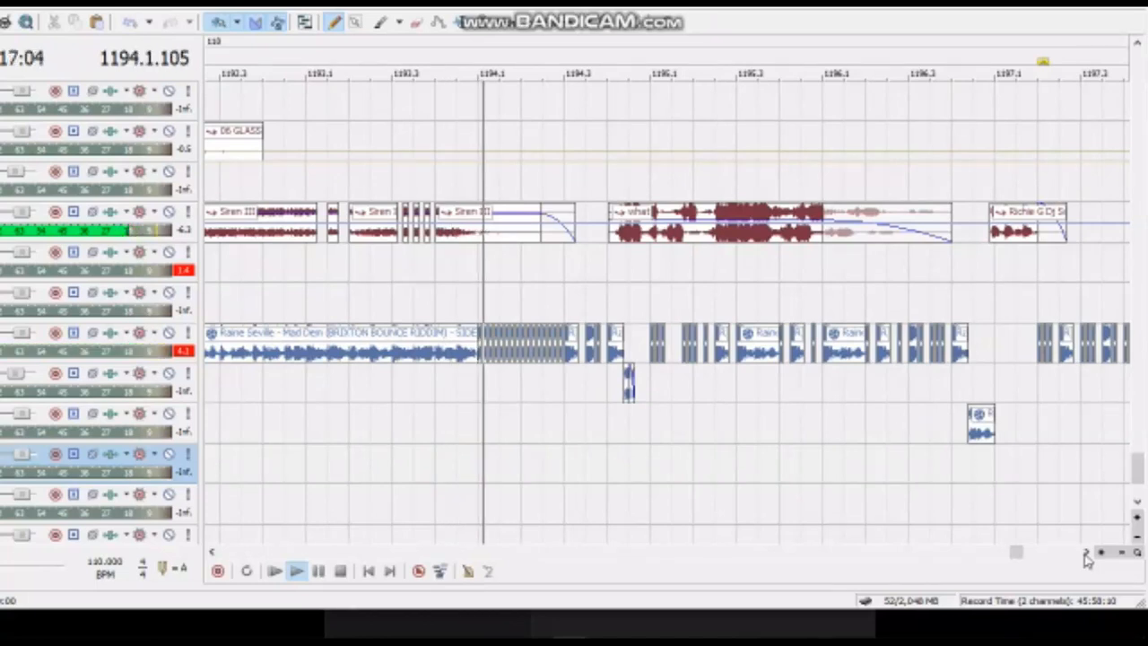
click(1086, 553)
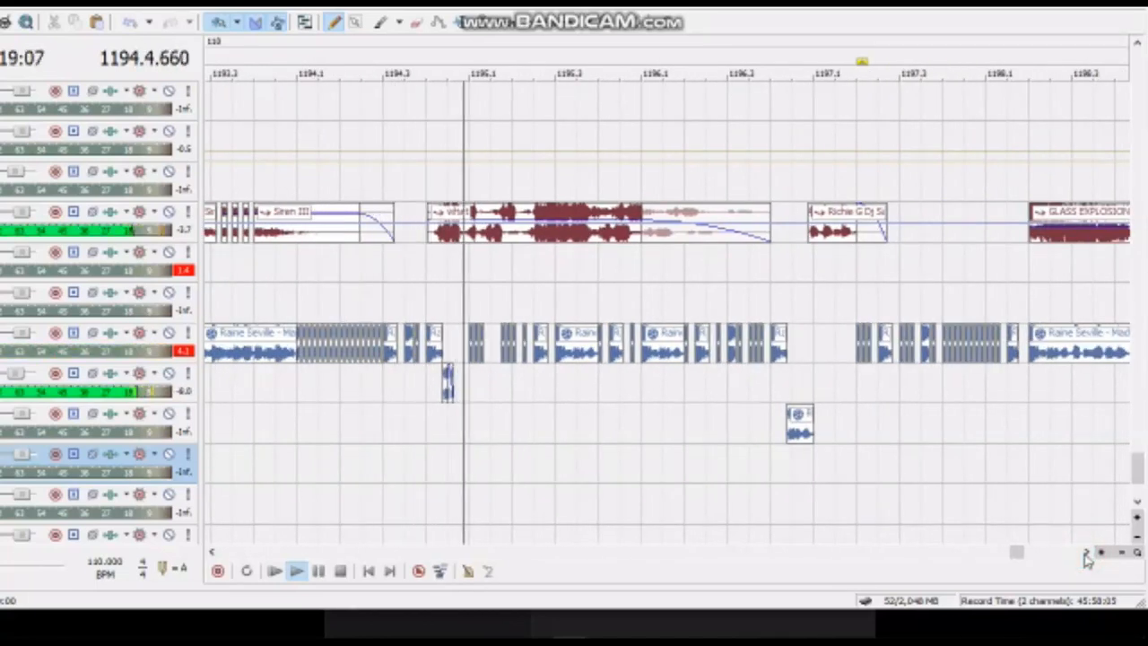
click(1086, 554)
click(1086, 554)
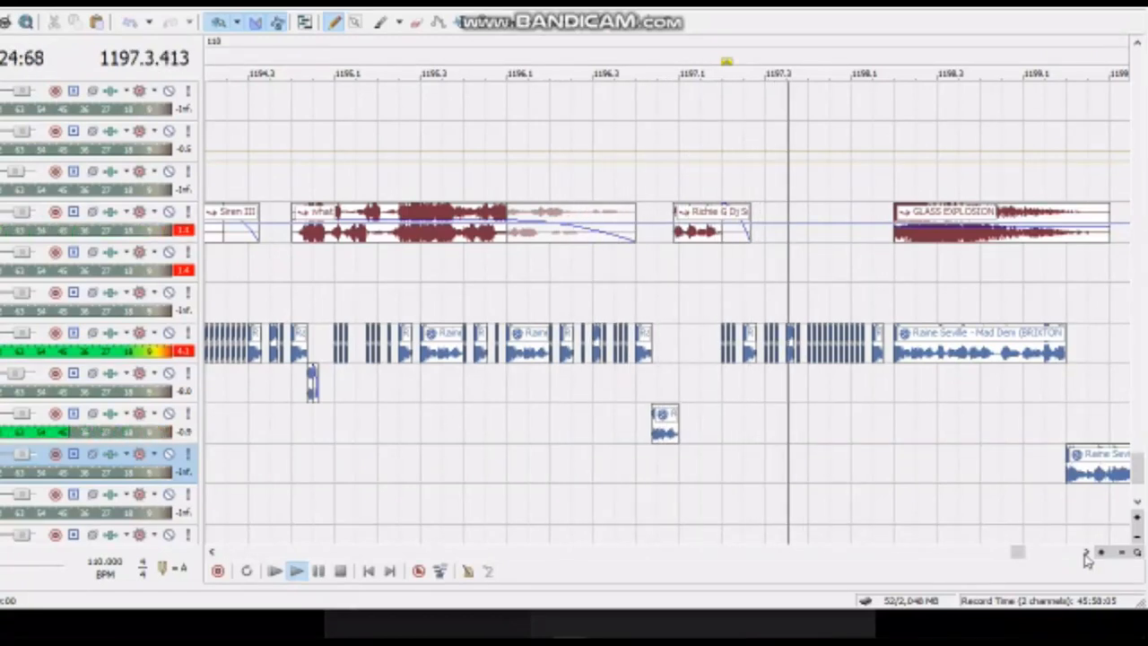
click(1086, 553)
click(1087, 554)
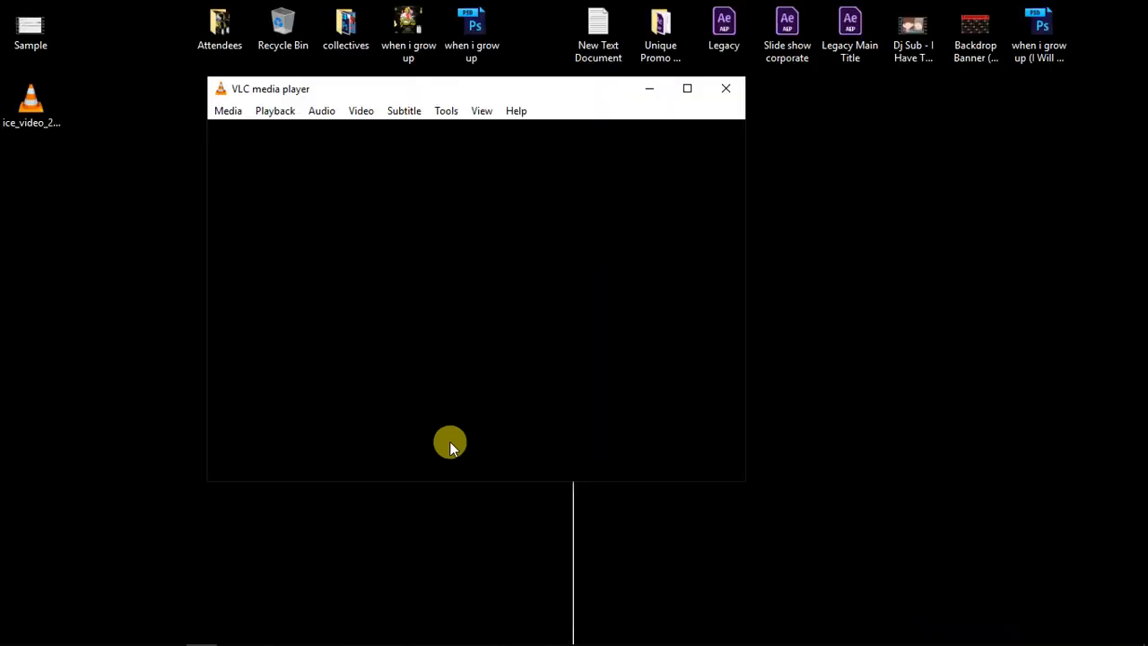
Minimize the VLC media player and switch to the untitled ACID Pro project.
click(594, 89)
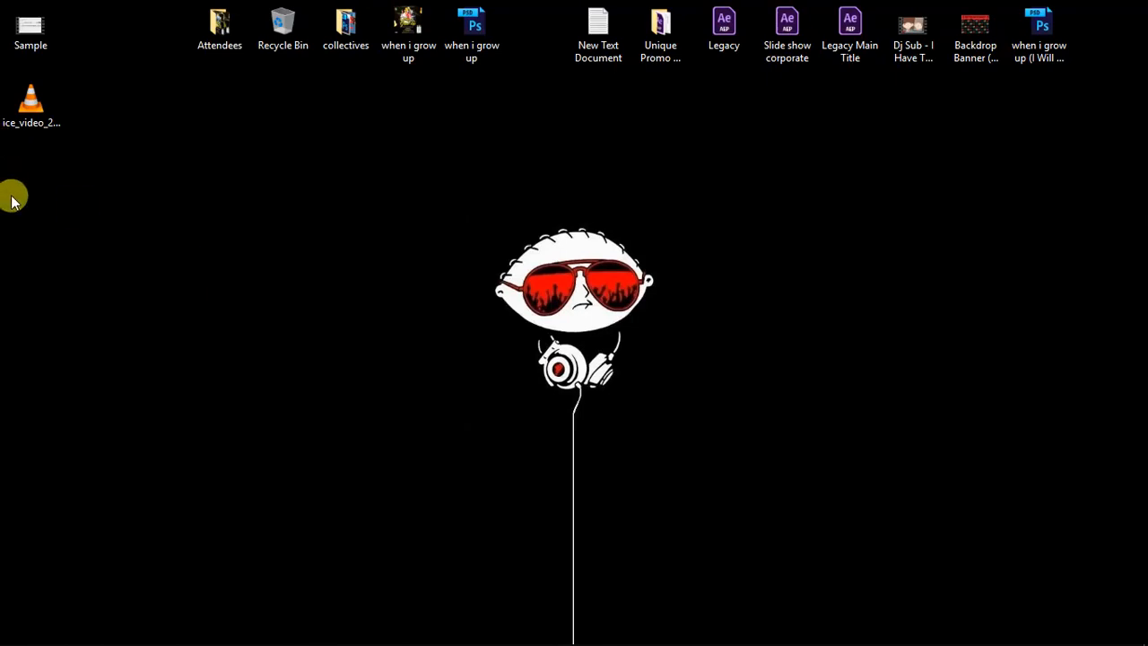
mouse_move(5, 231)
click(20, 323)
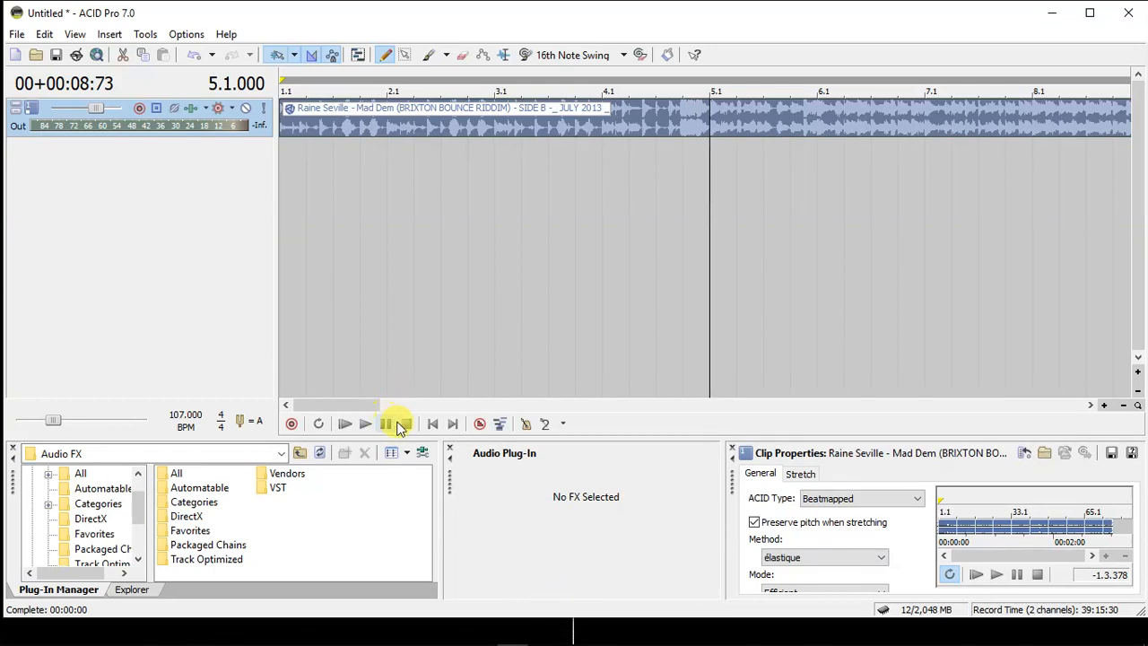
Return to the start of the project, then play the song from 3.3 to hear the part before the cut.
click(434, 423)
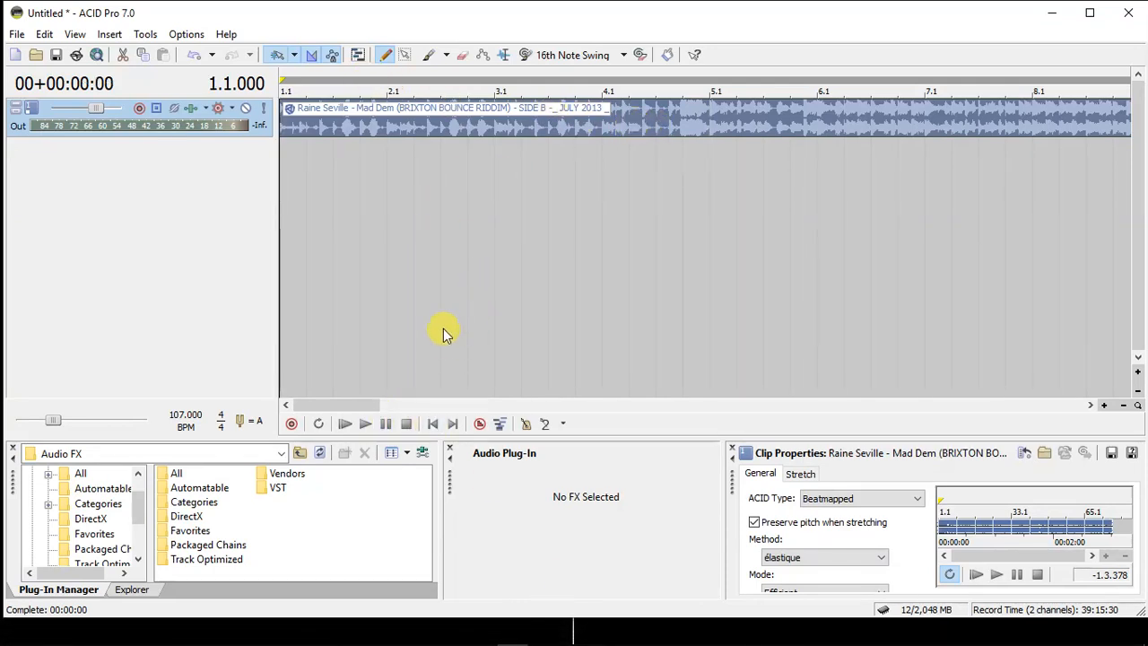
click(549, 124)
key(space)
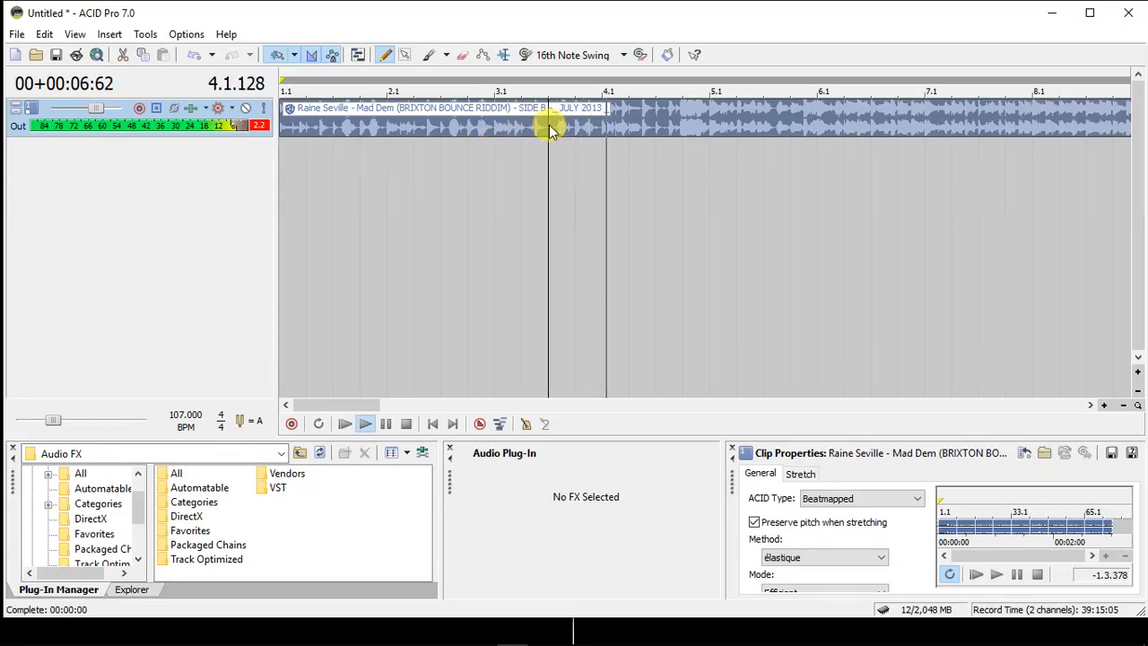
Split the song clip at 5.1.000 and stop playback at the cut.
click(707, 126)
key(space)
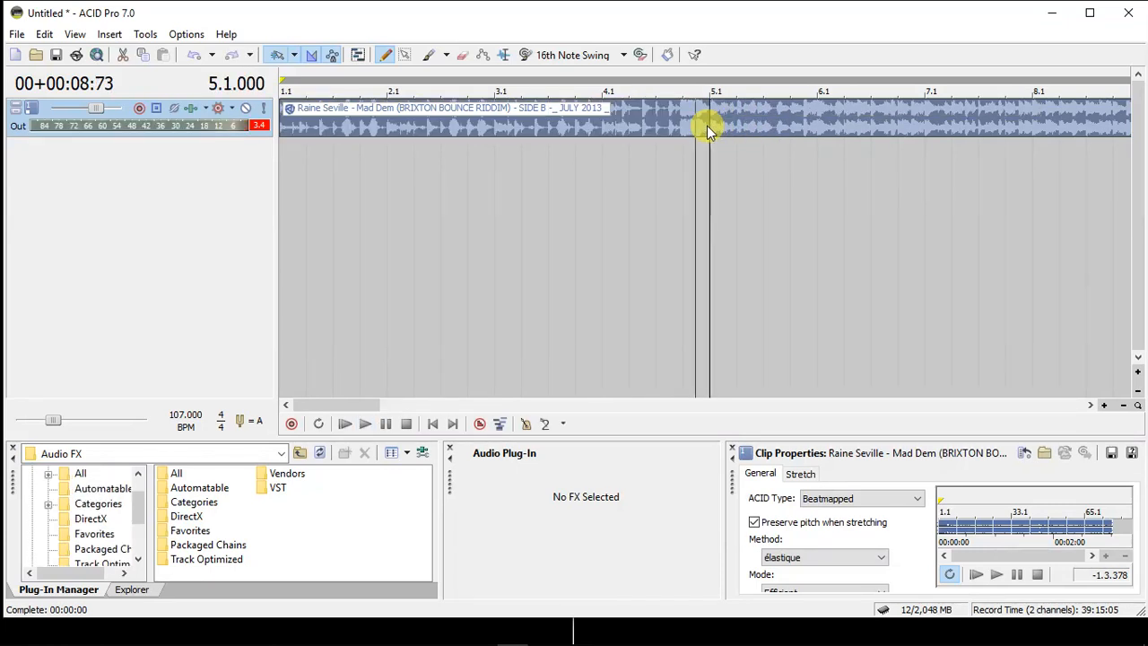
scroll(707, 125, up, 5)
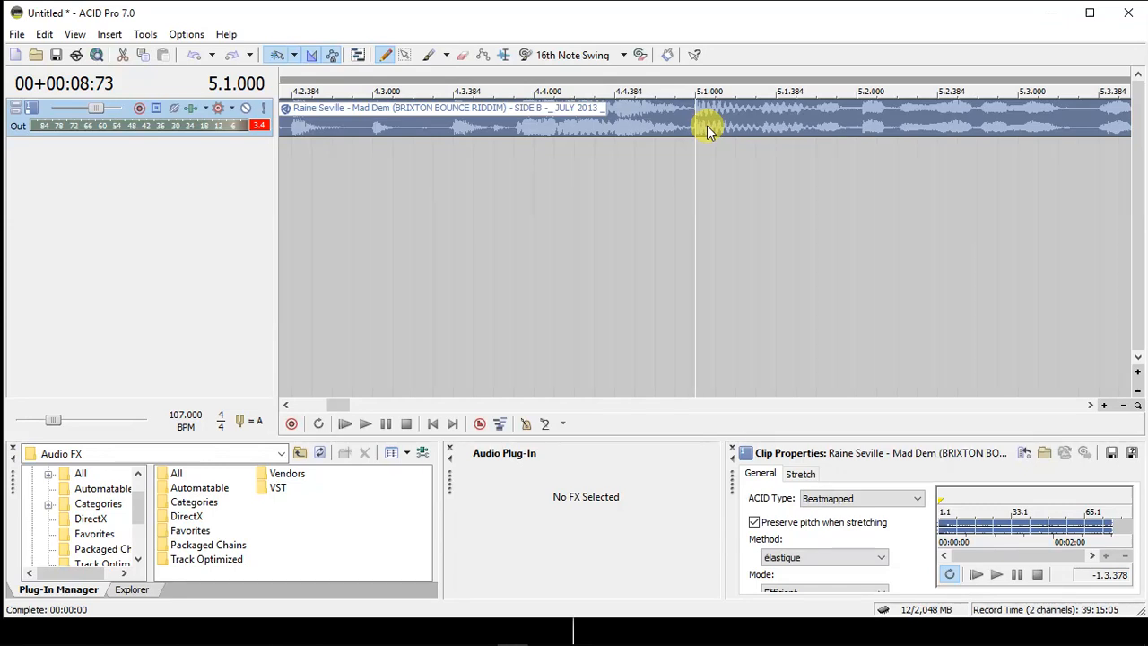
key(s)
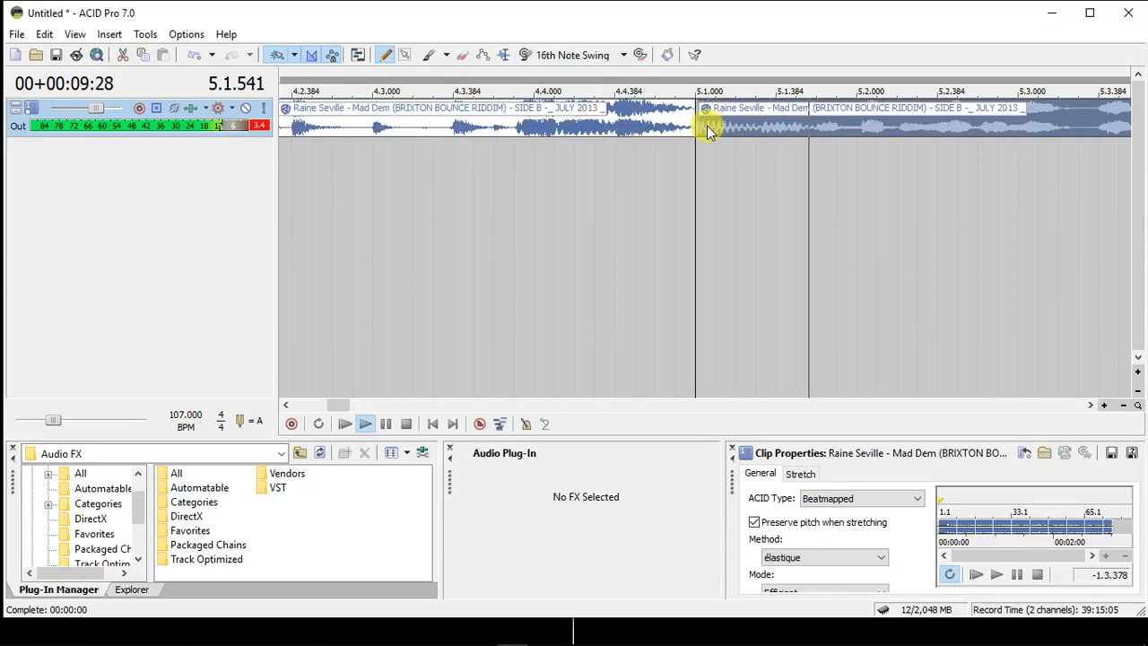
key(space)
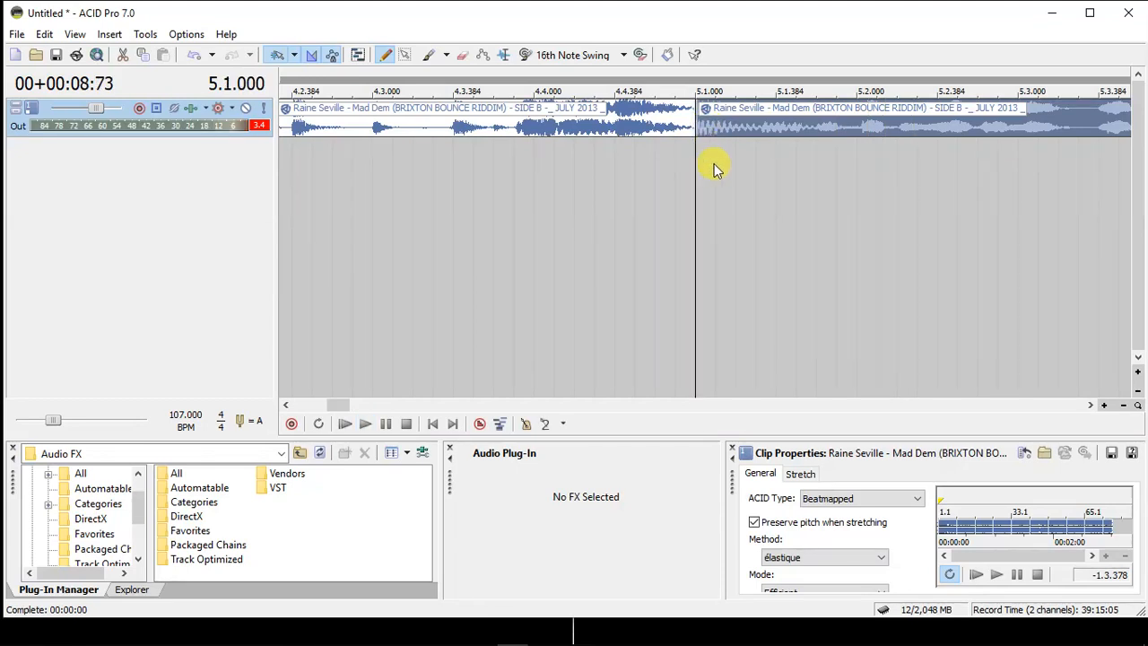
Add a new audio track below the song and reset its volume fader to the default level.
key(ctrl+q)
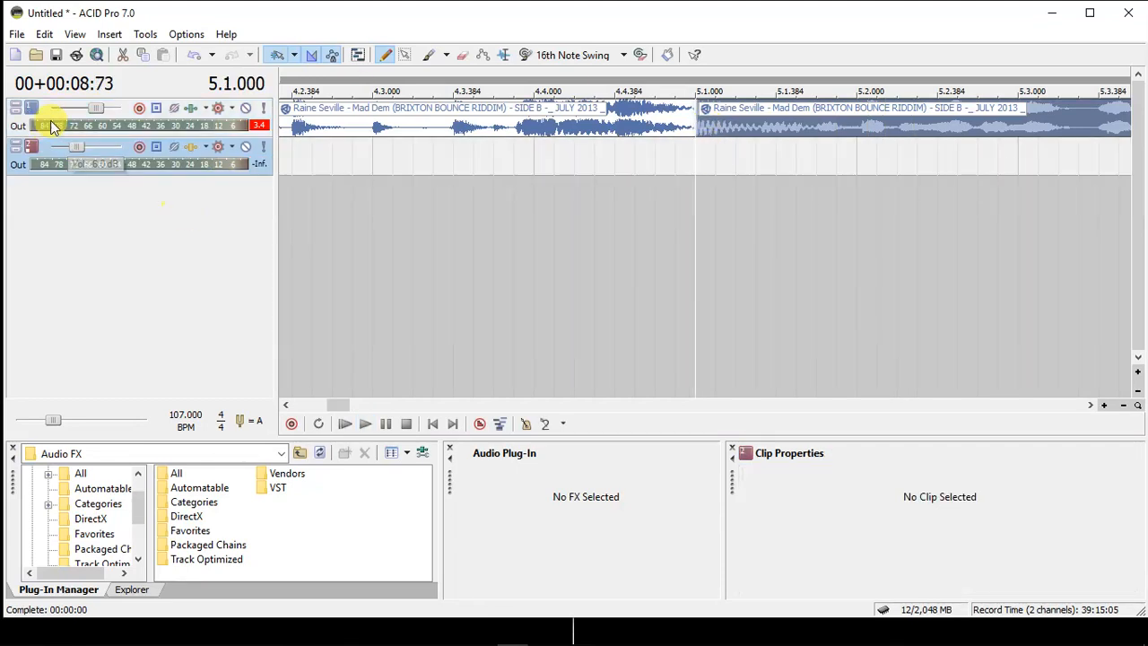
double_click(76, 145)
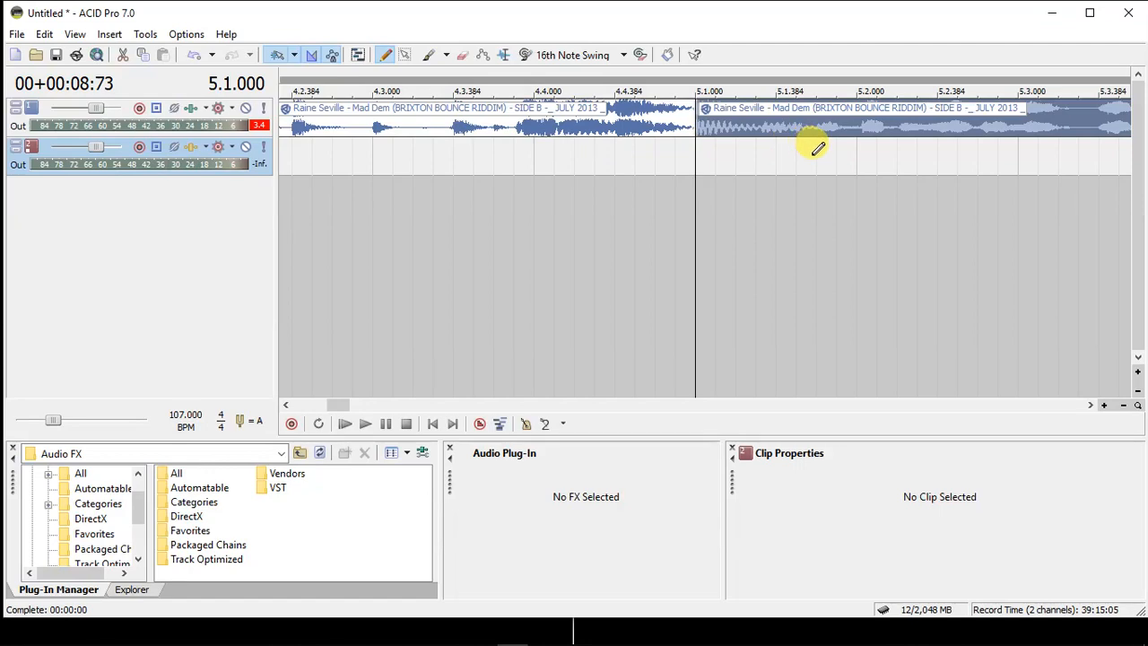
click(814, 157)
Play the second song clip from its start at 5.1 to listen for the next cut point.
scroll(812, 157, down, 3)
scroll(812, 159, down, 1)
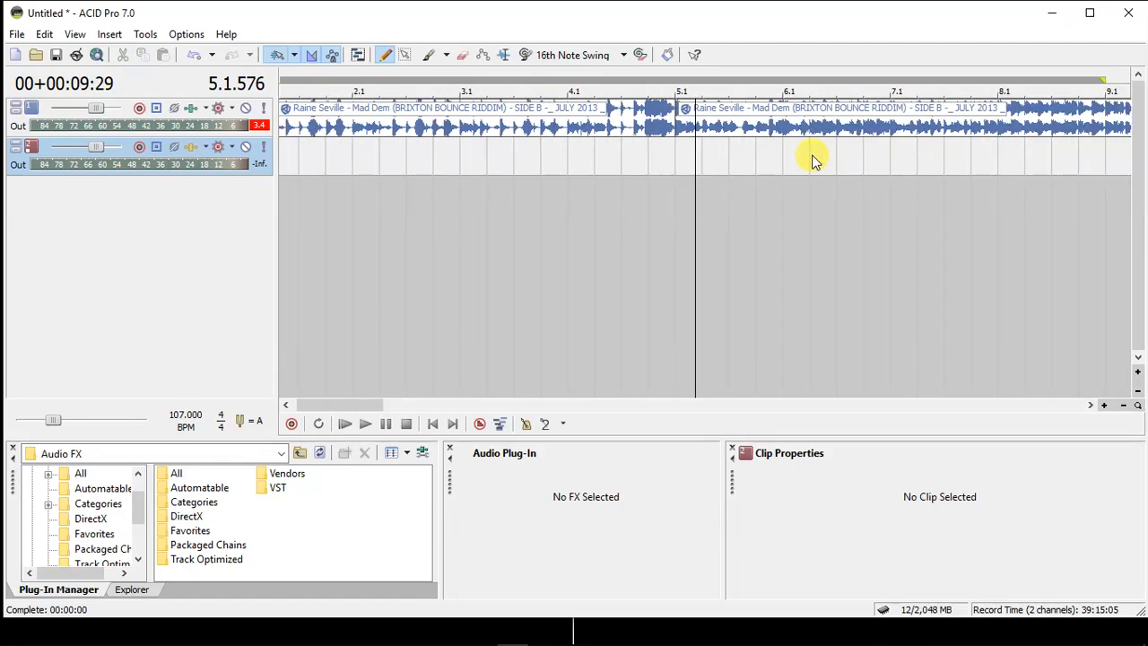
click(682, 134)
key(space)
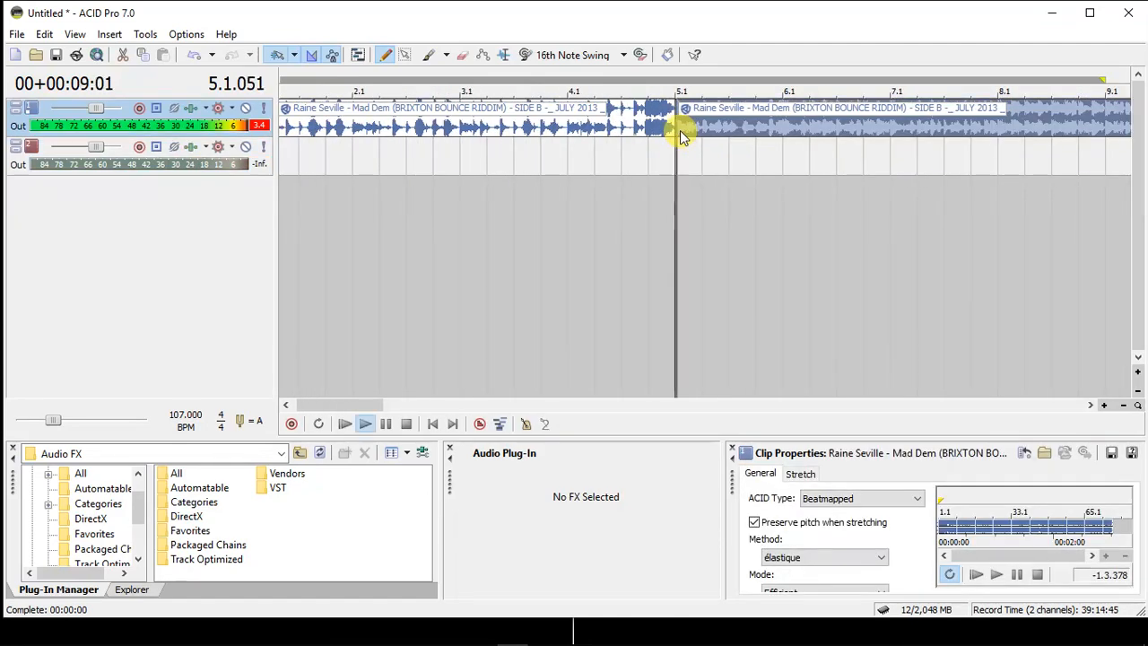
scroll(680, 134, down, 2)
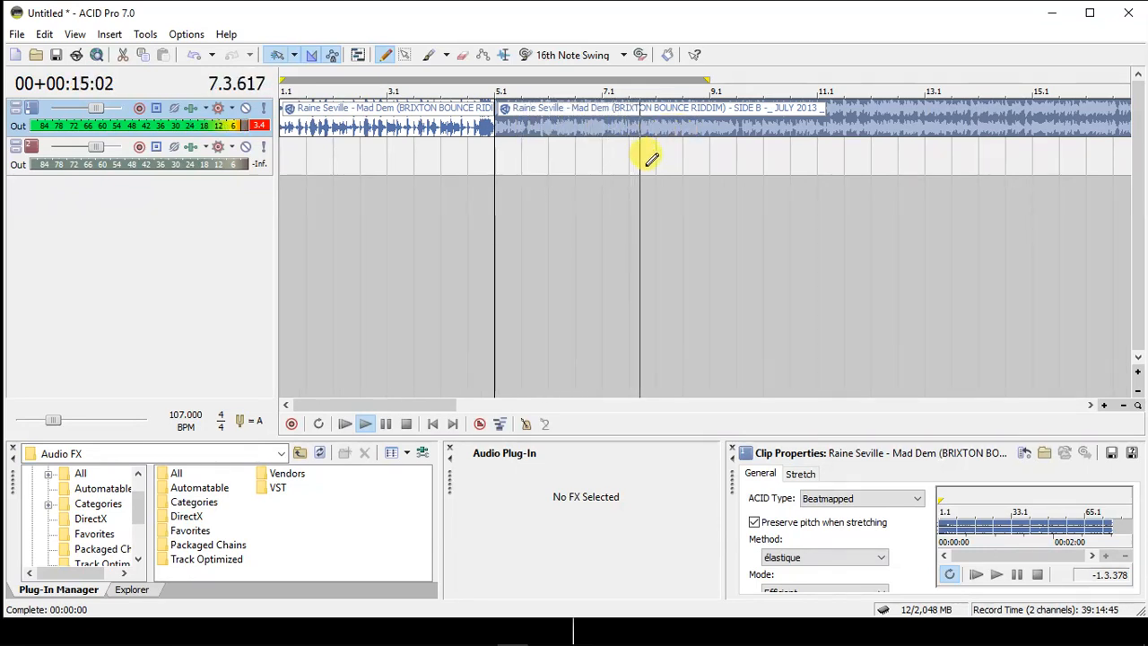
Stop playback and split the second song clip at 8.1.000.
click(657, 136)
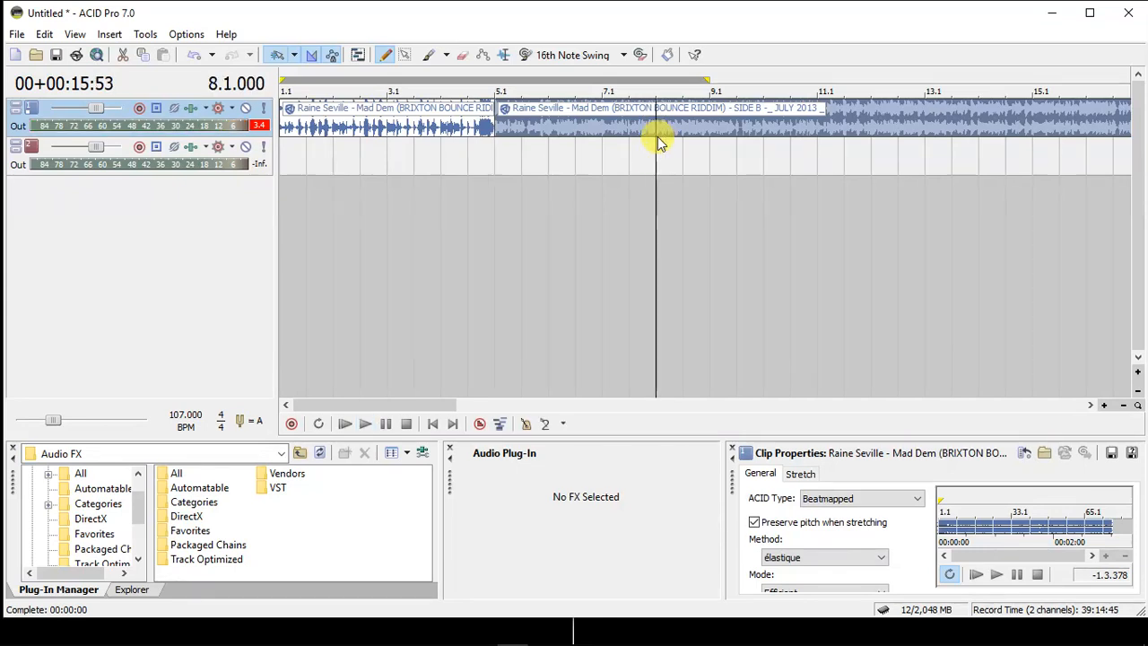
scroll(658, 136, up, 6)
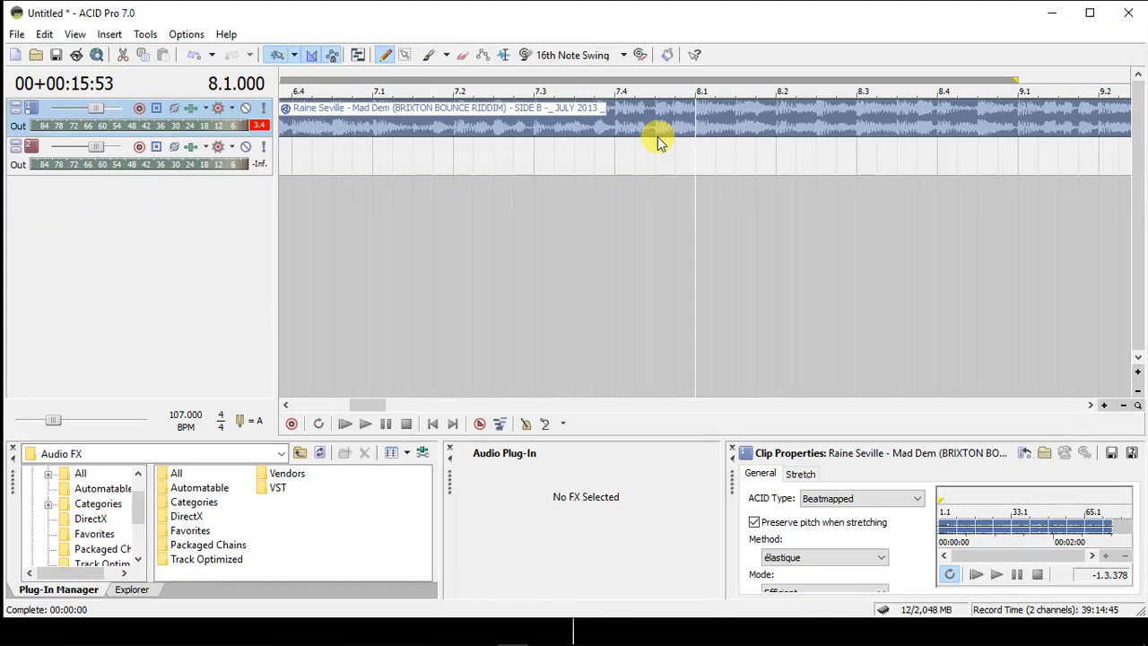
scroll(658, 137, down, 3)
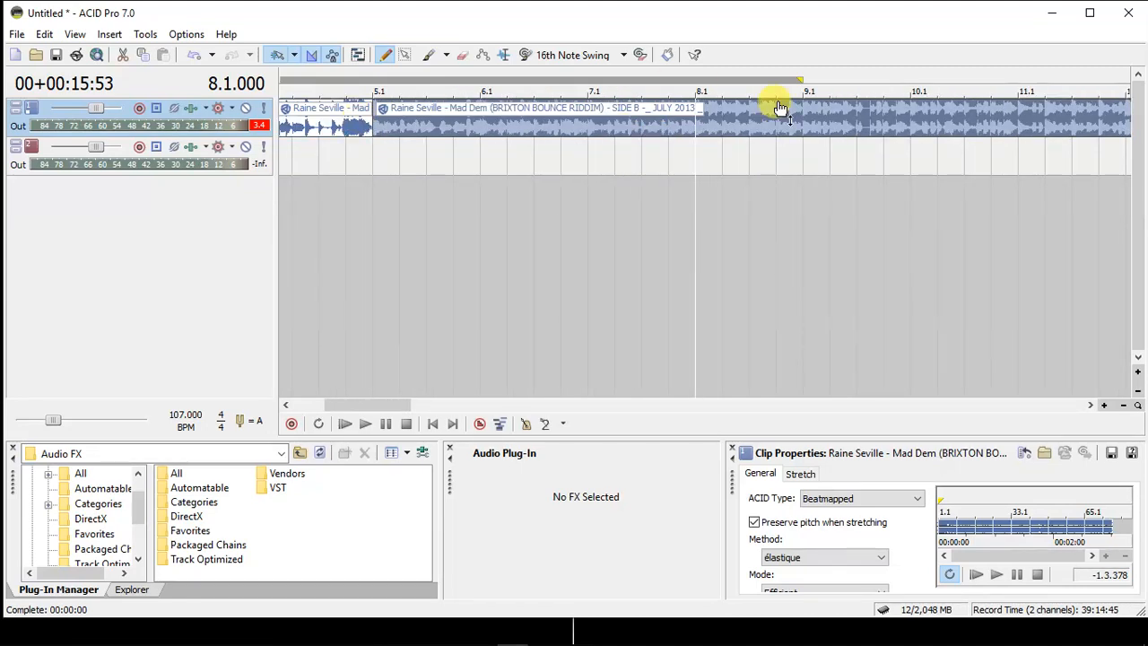
key(s)
scroll(702, 148, up, 3)
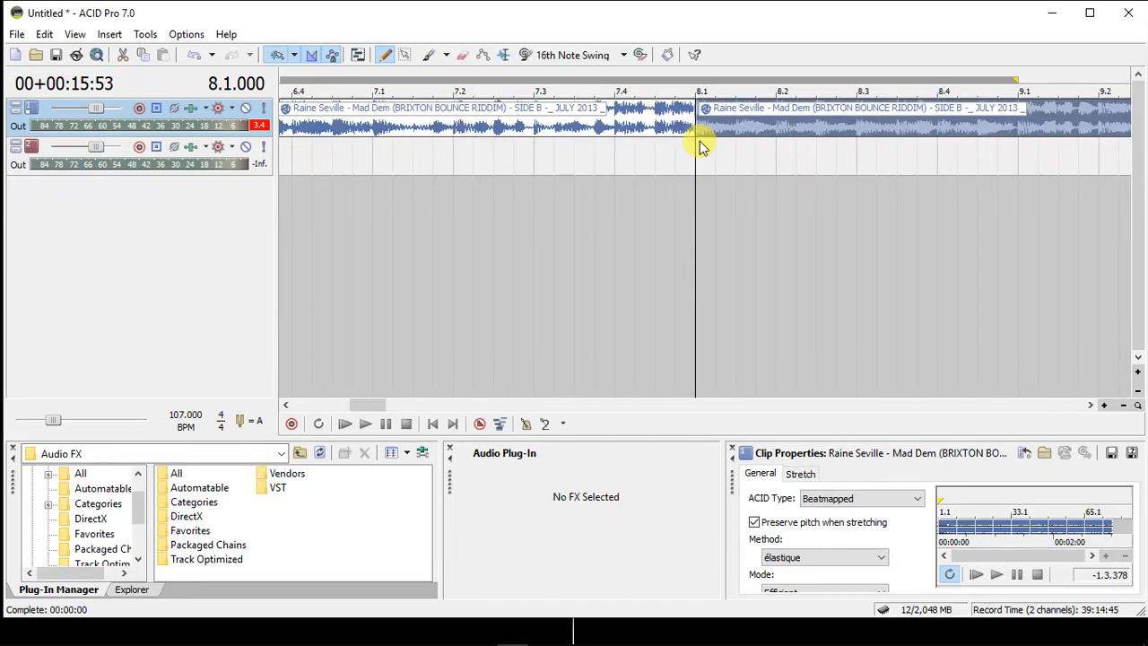
scroll(702, 148, up, 3)
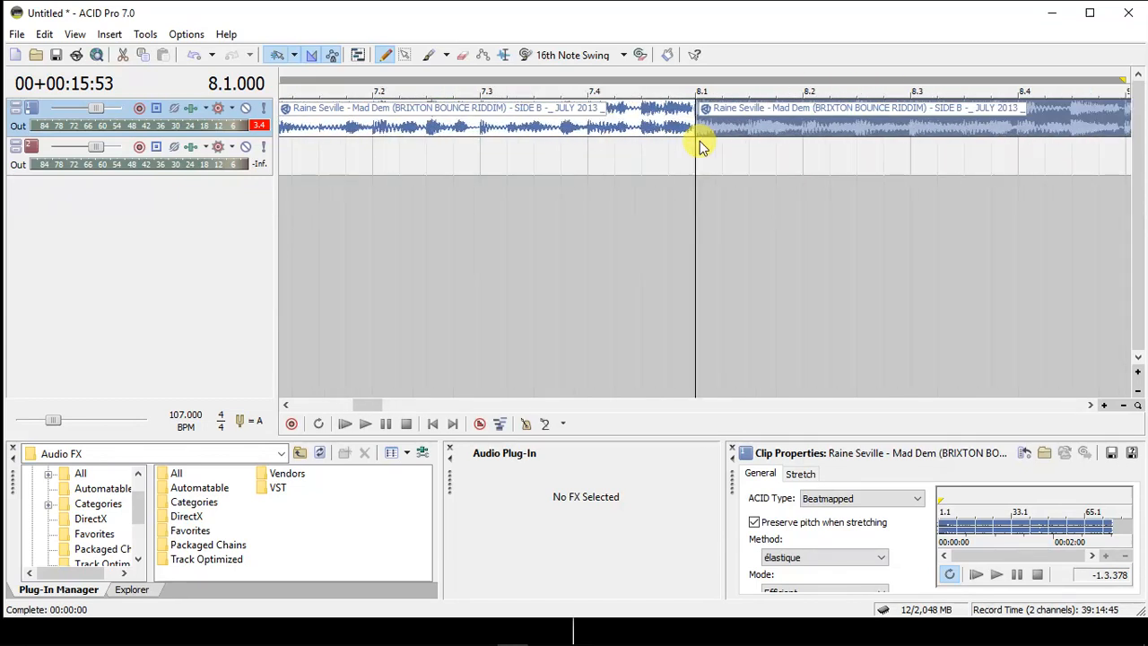
scroll(698, 144, up, 1)
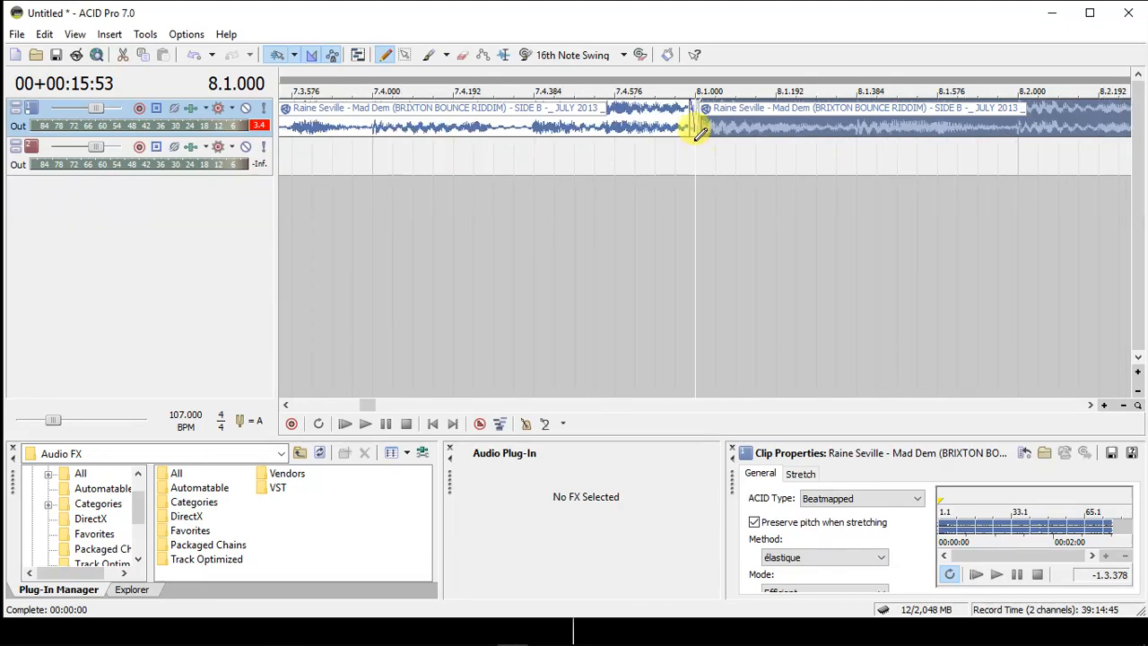
click(381, 154)
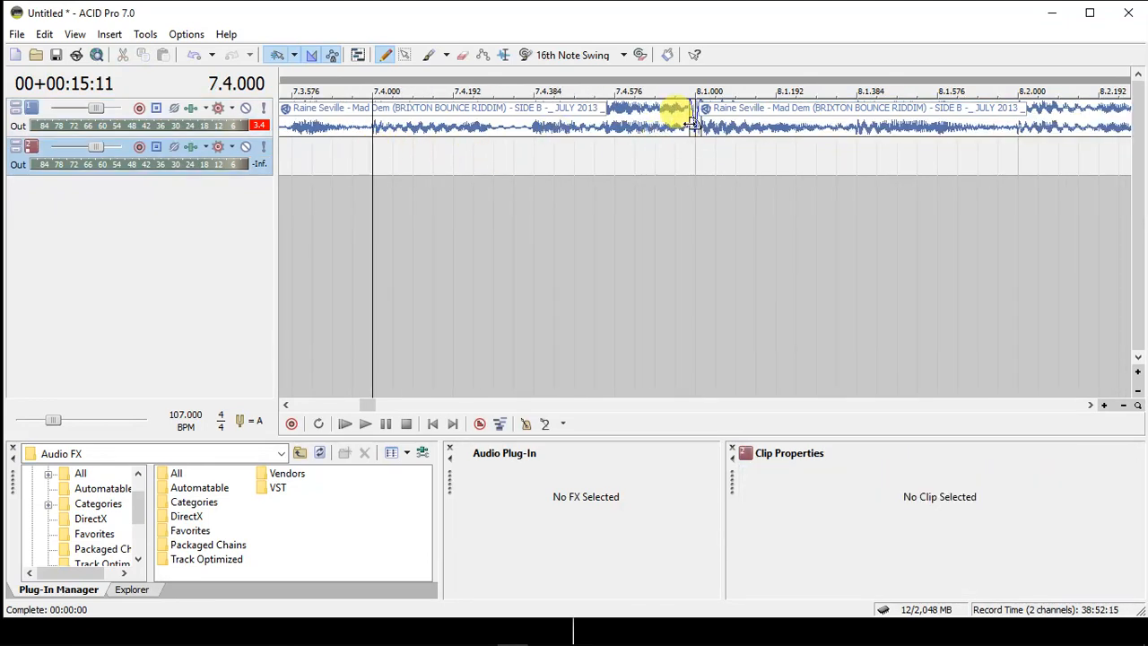
click(702, 148)
click(368, 151)
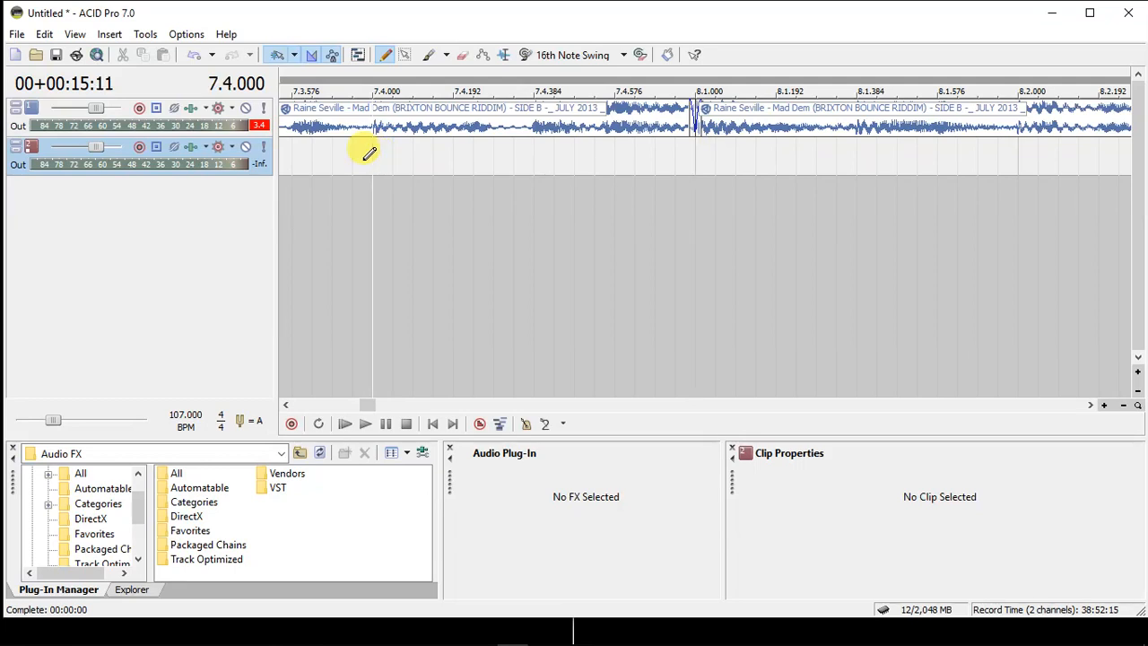
Split the song clip at 8.1.048 and delete everything after it, leaving one short slice from 8.1.000.
click(716, 128)
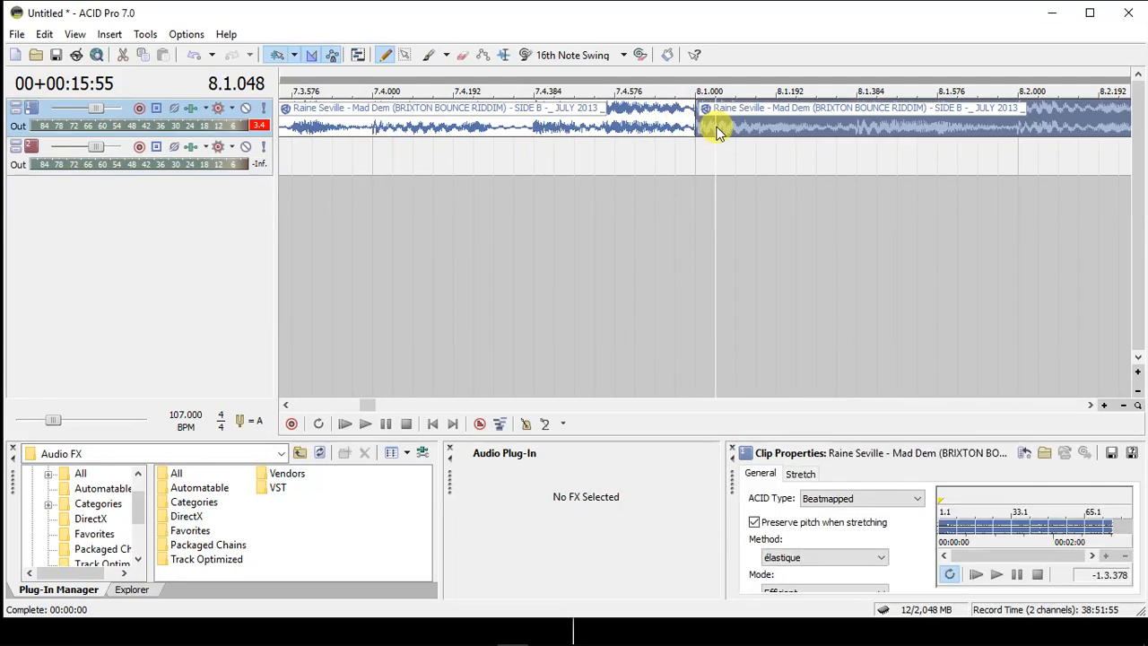
key(s)
key(Delete)
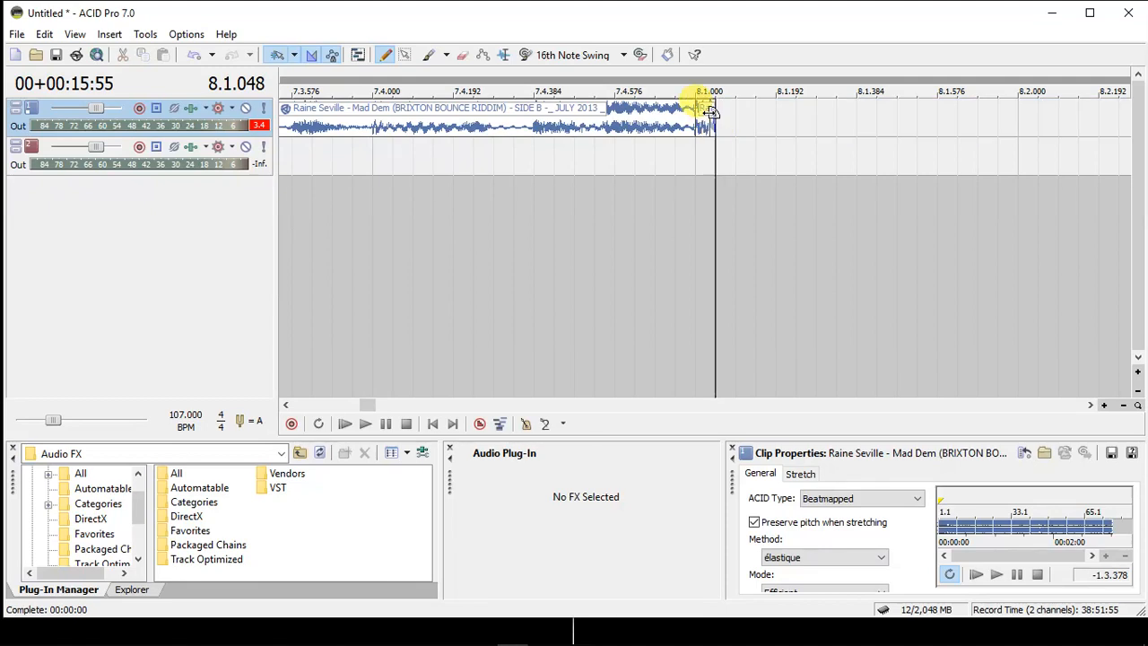
Copy the short slice at 8.1.000 to 8.1.192, 8.1.384 and 8.1.576 on the same track.
click(707, 126)
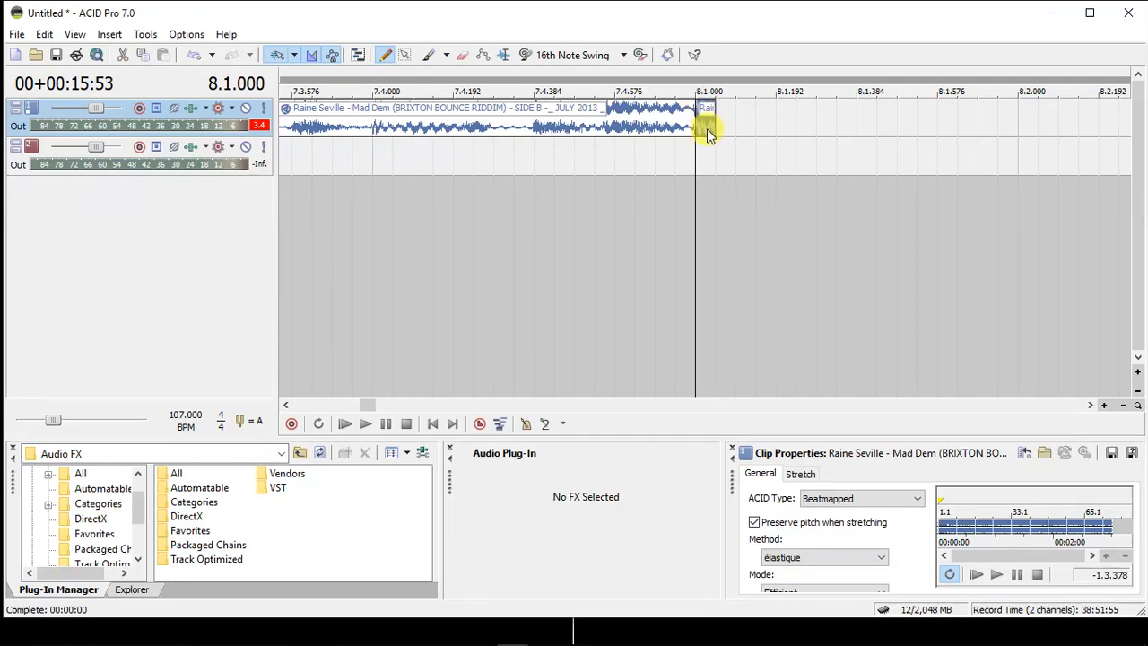
drag(773, 125, 952, 121)
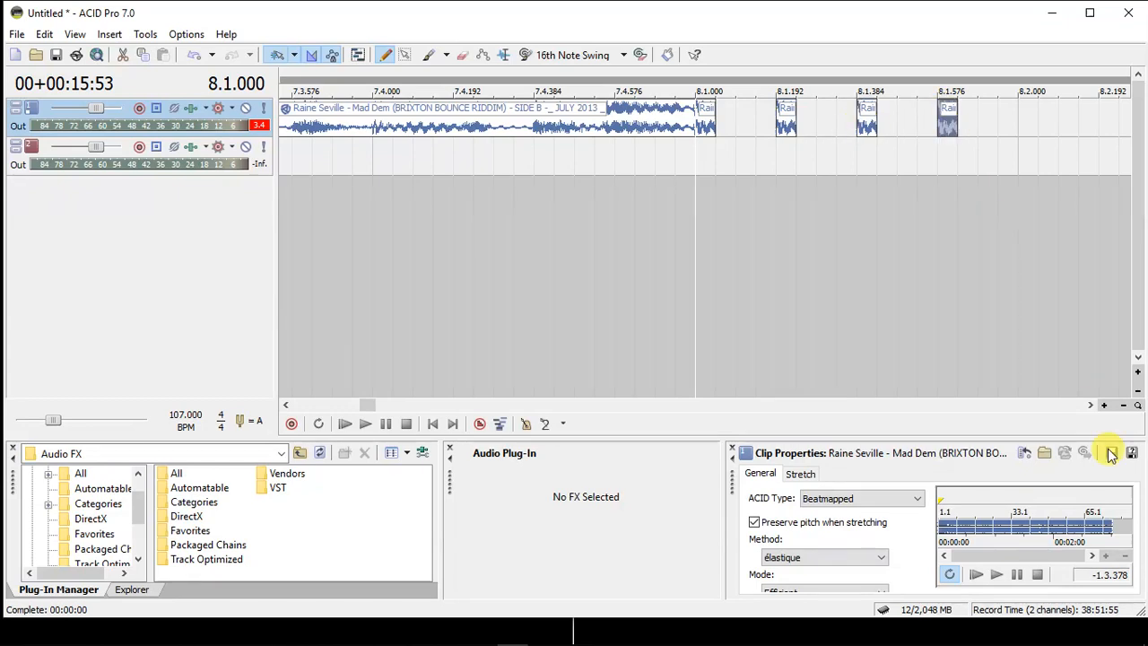
Select the four short slices together and copy them half a gap later, so each copy sits midway after its original.
click(1091, 405)
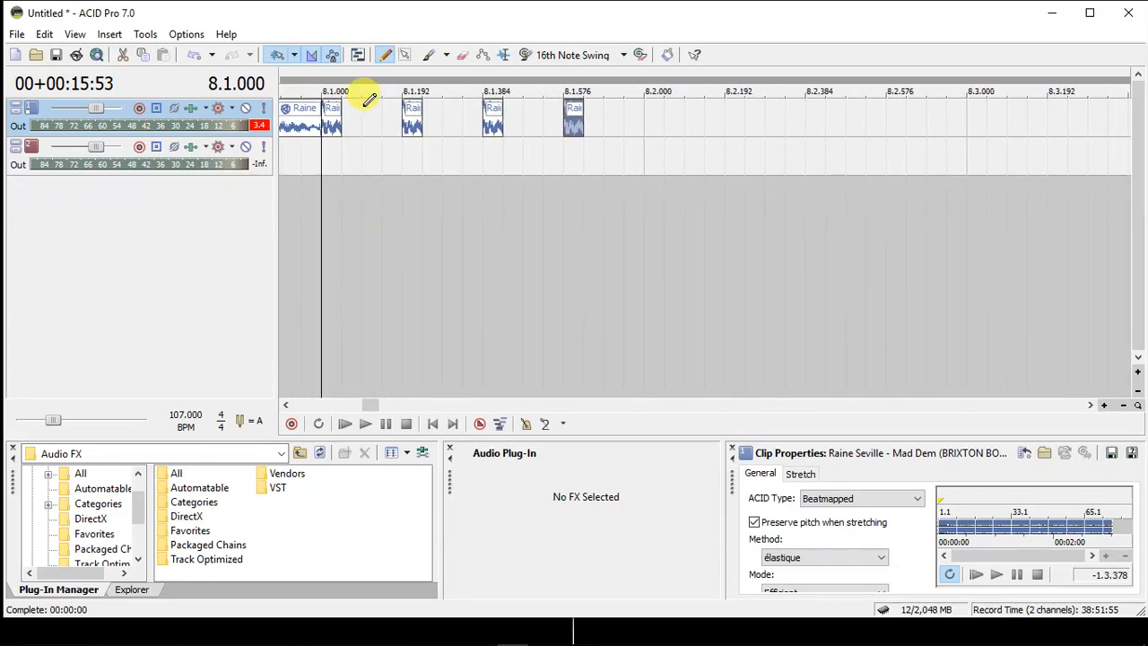
click(329, 120)
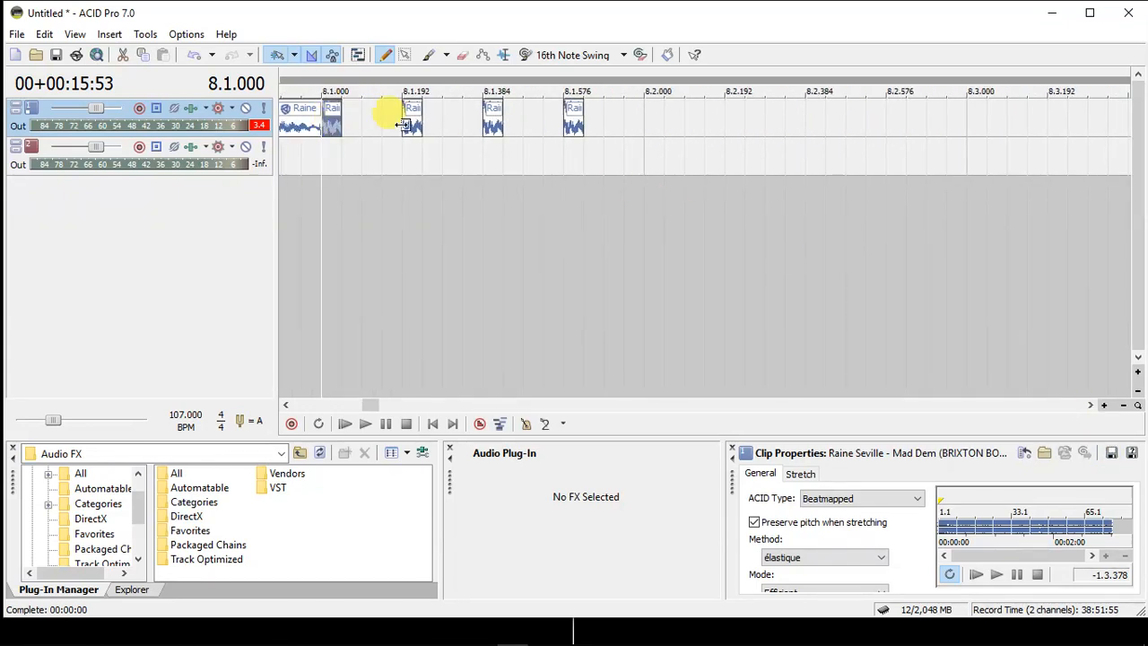
shift+click(579, 125)
click(386, 54)
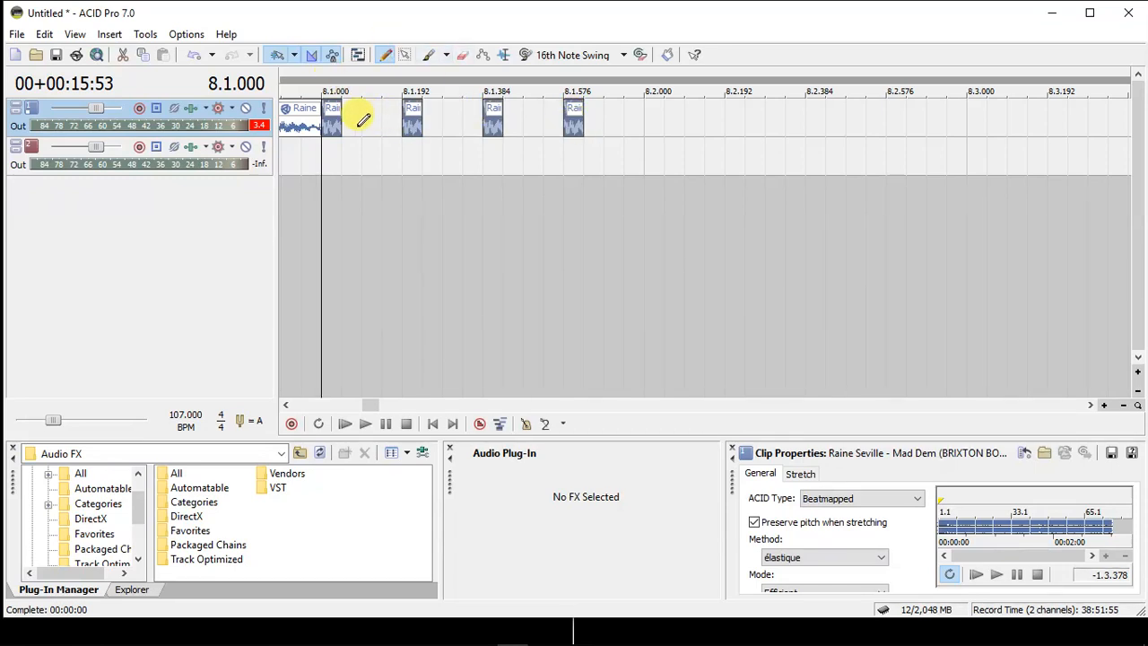
click(328, 130)
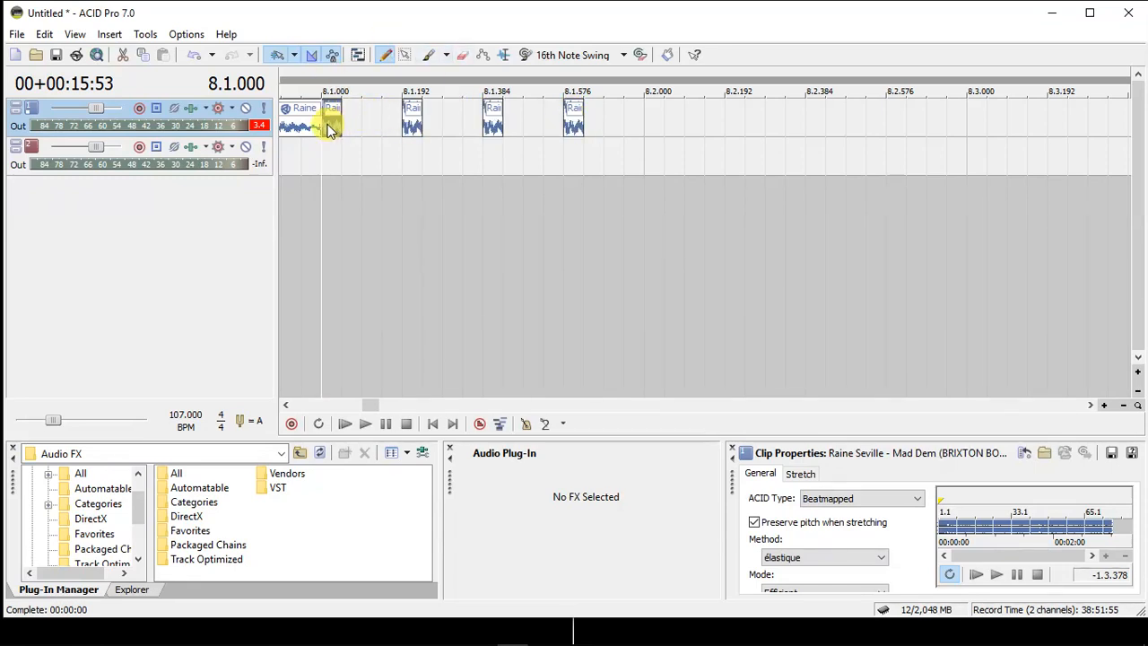
shift+click(575, 126)
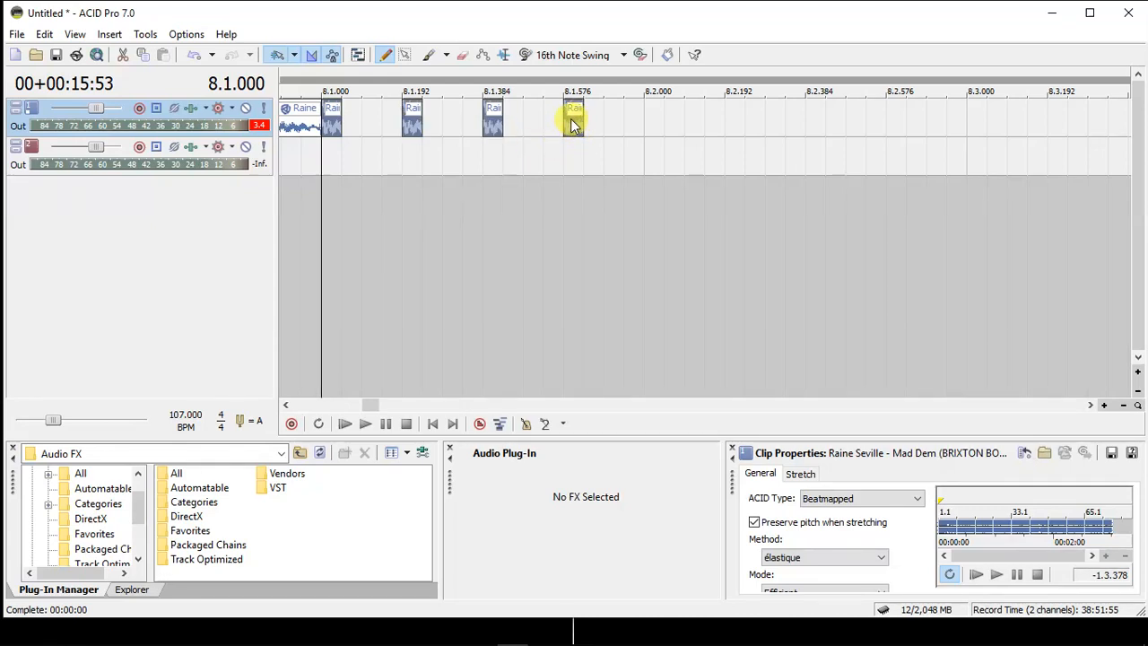
drag(333, 125, 380, 126)
Lower the pitch of the first three slices from 8.1.000 to -1, -2 and -3, in order.
click(336, 121)
click(334, 120)
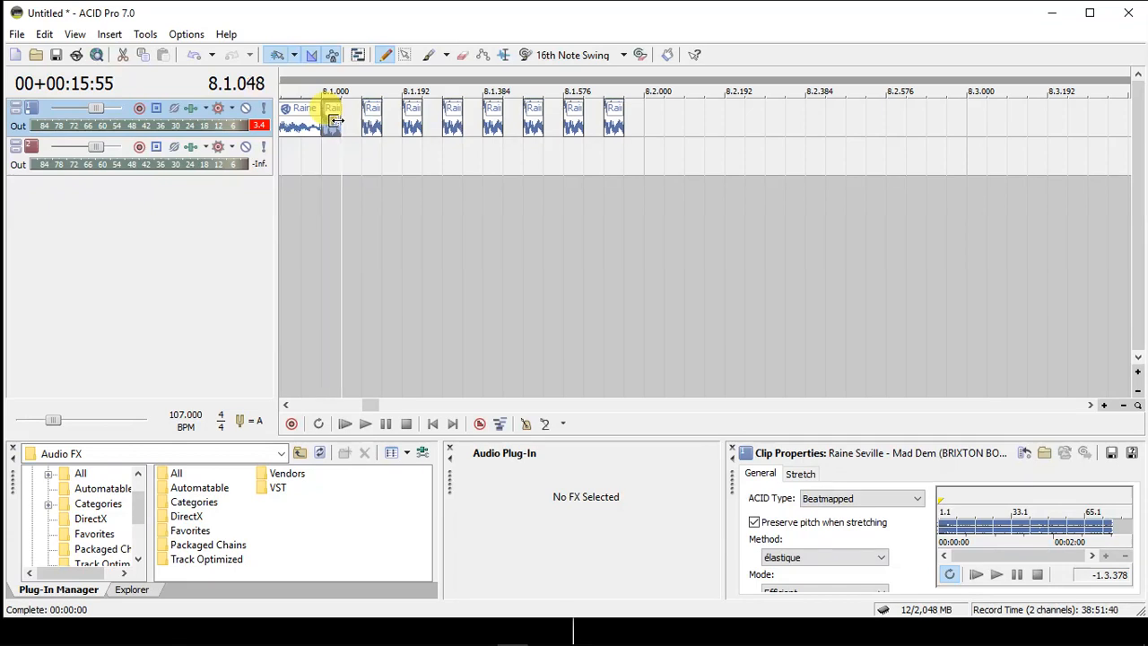
key(minus)
click(369, 121)
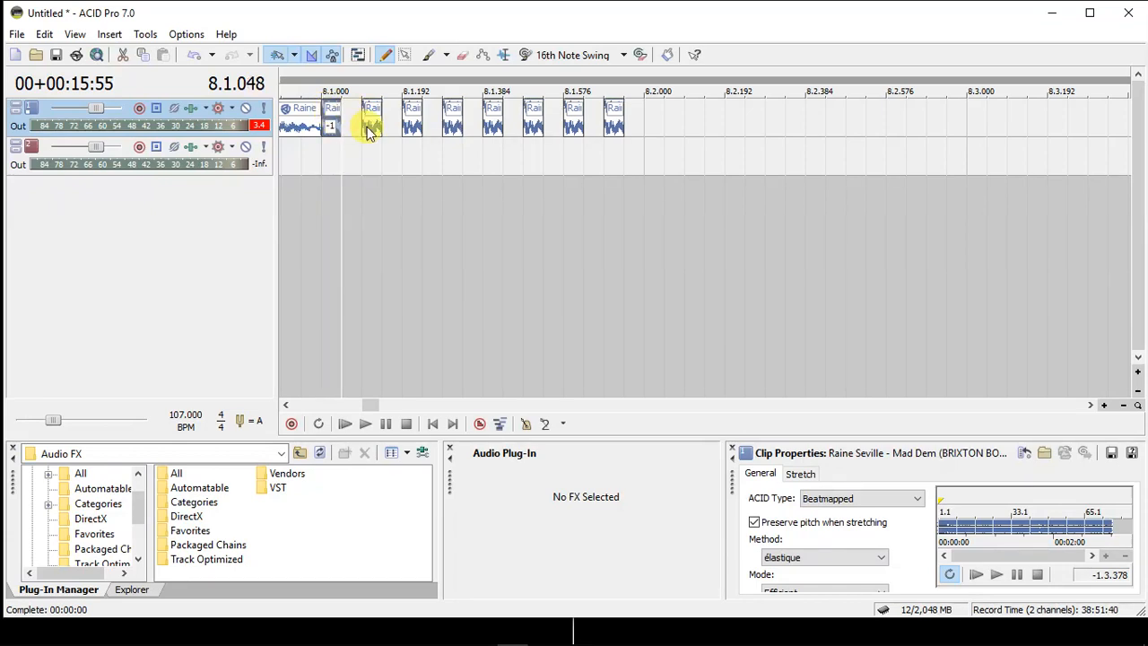
key(minus)
key(minus)
click(418, 132)
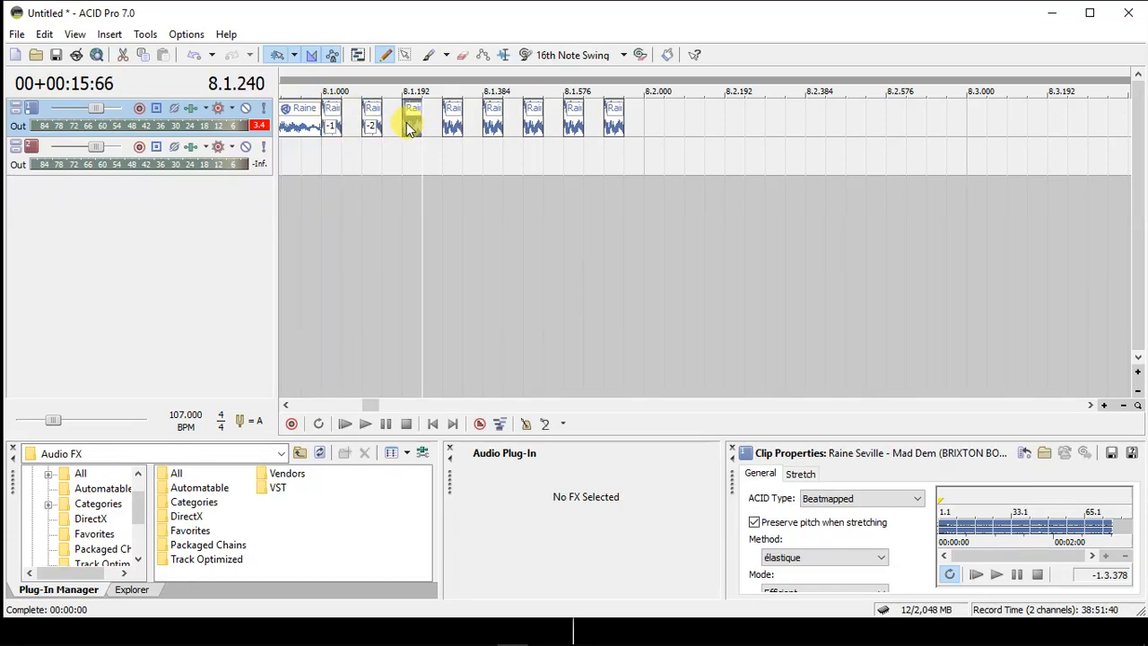
key(minus)
key(minus)
key(minus)
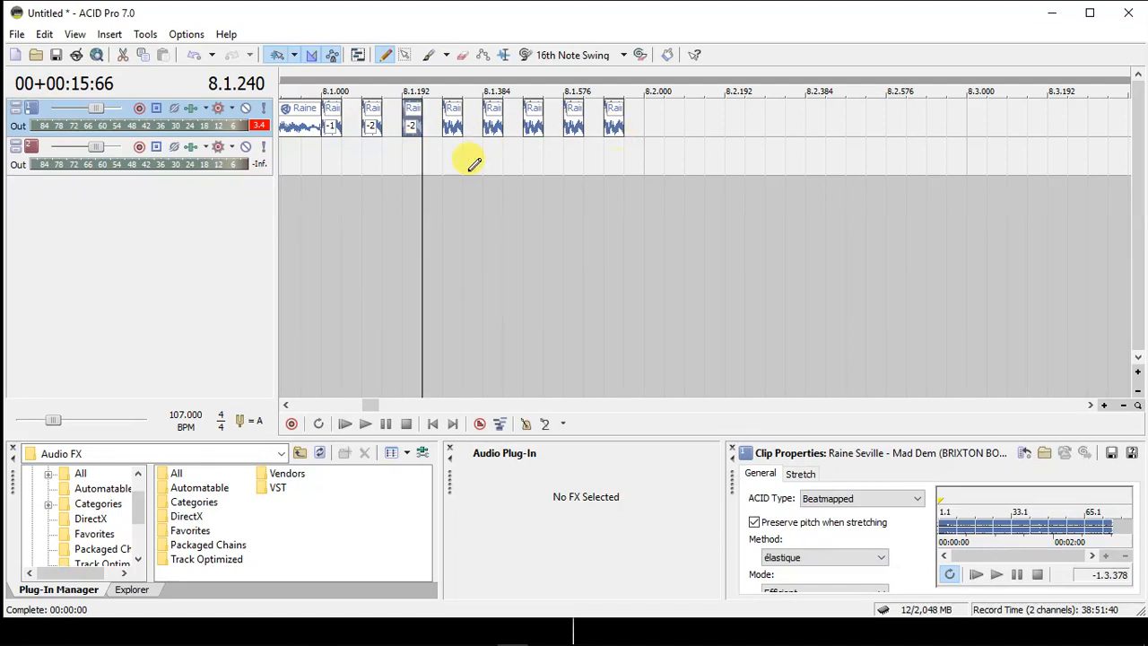
Lower the pitch of the fourth and fifth slices, at 8.1.288 and 8.1.384, to -4 and -5.
click(452, 128)
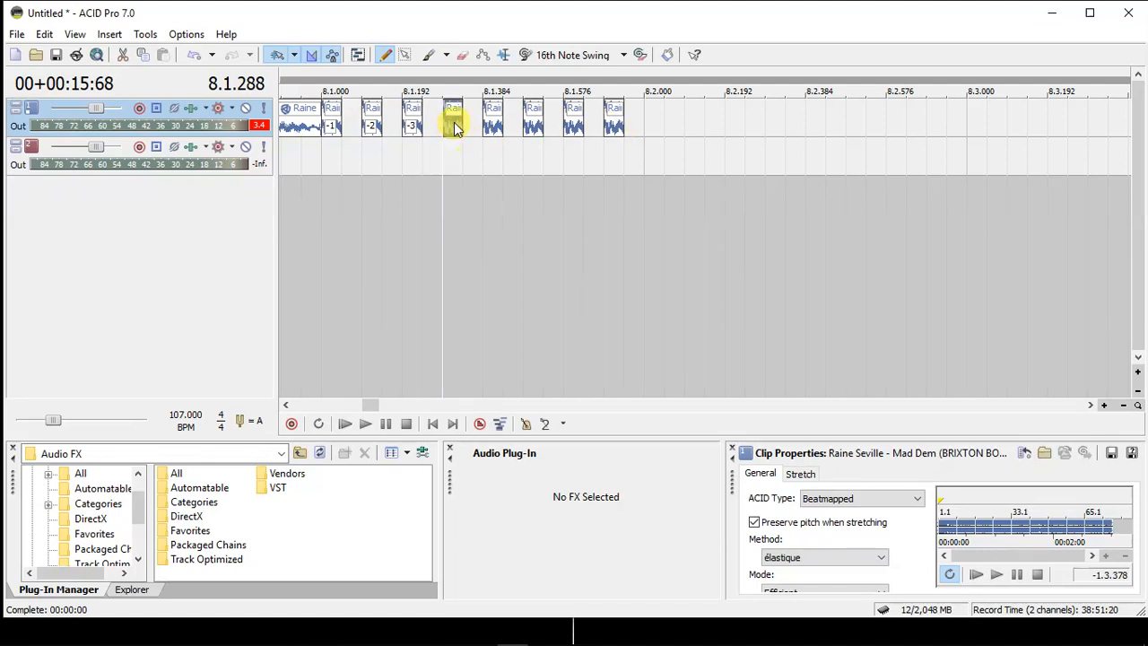
key(minus)
key(minus)
key(minus)
key(minus)
click(492, 127)
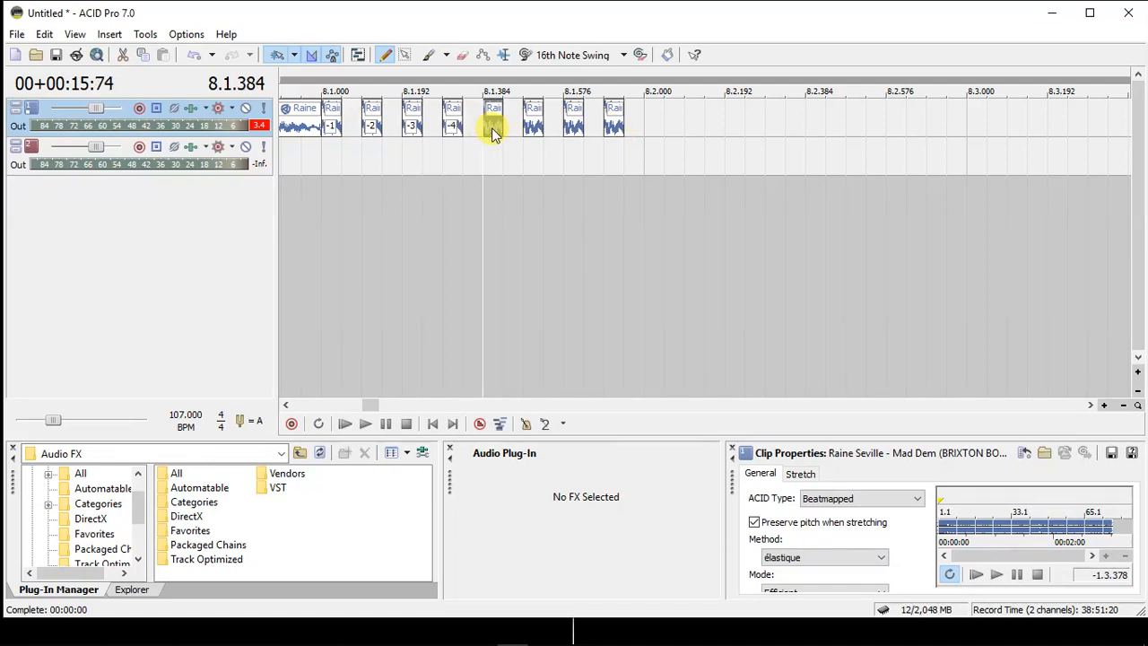
key(minus)
key(minus)
key(minus)
key(minus)
Lower the pitch of the sixth, seventh and eighth slices to -6, -7 and -8.
click(535, 126)
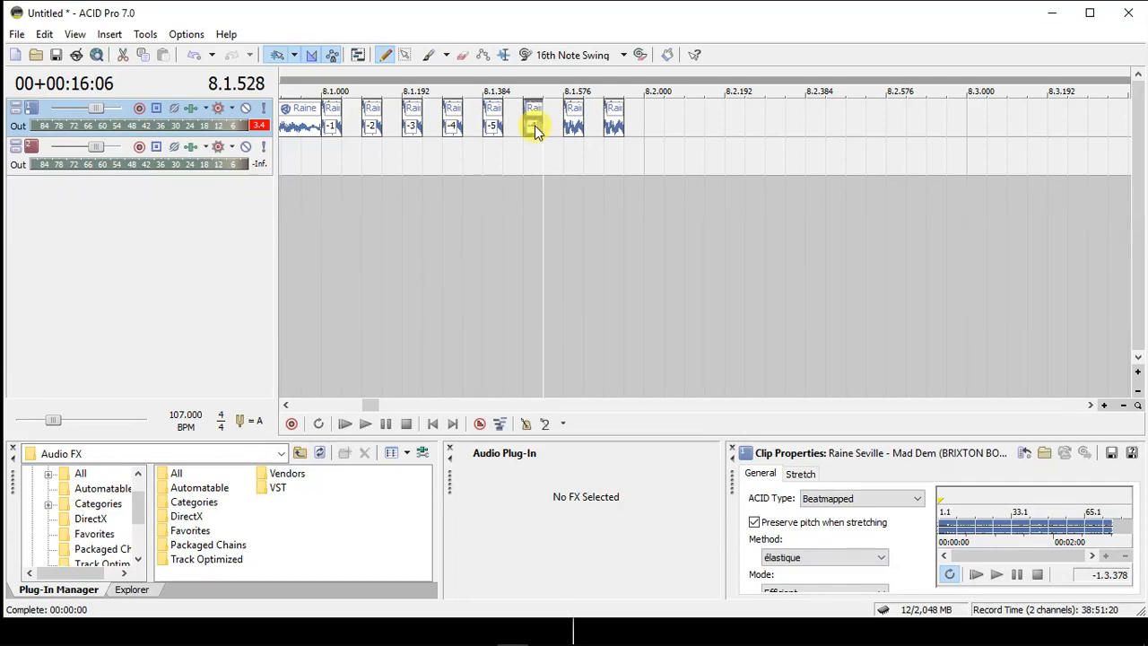
click(574, 128)
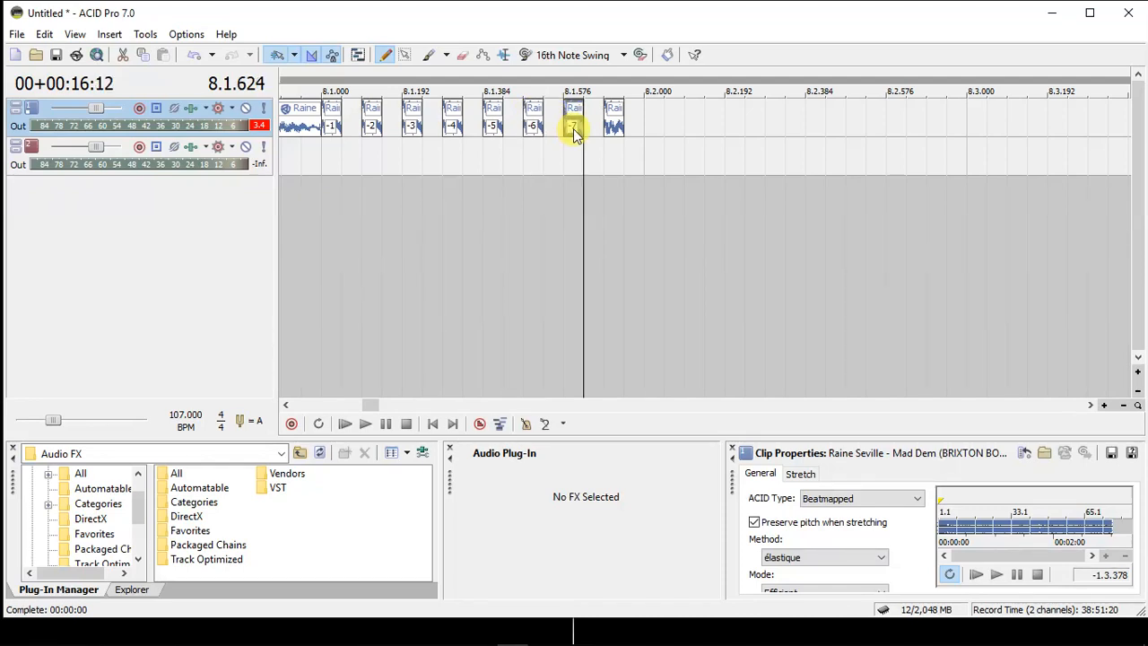
click(618, 125)
key(minus)
key(minus)
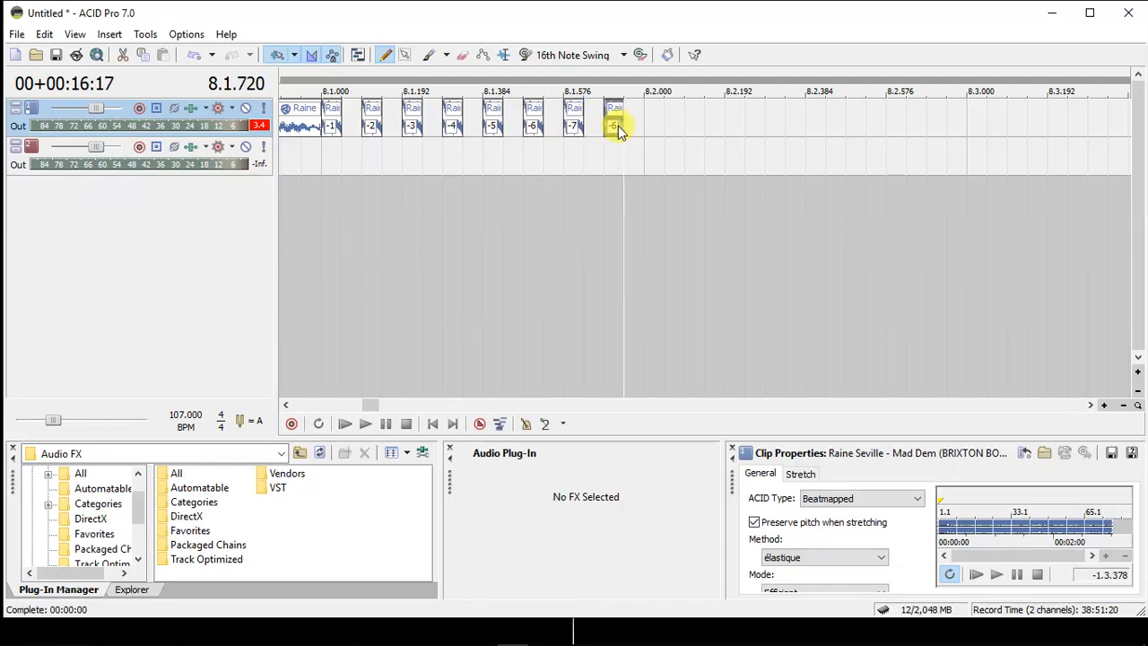
key(minus)
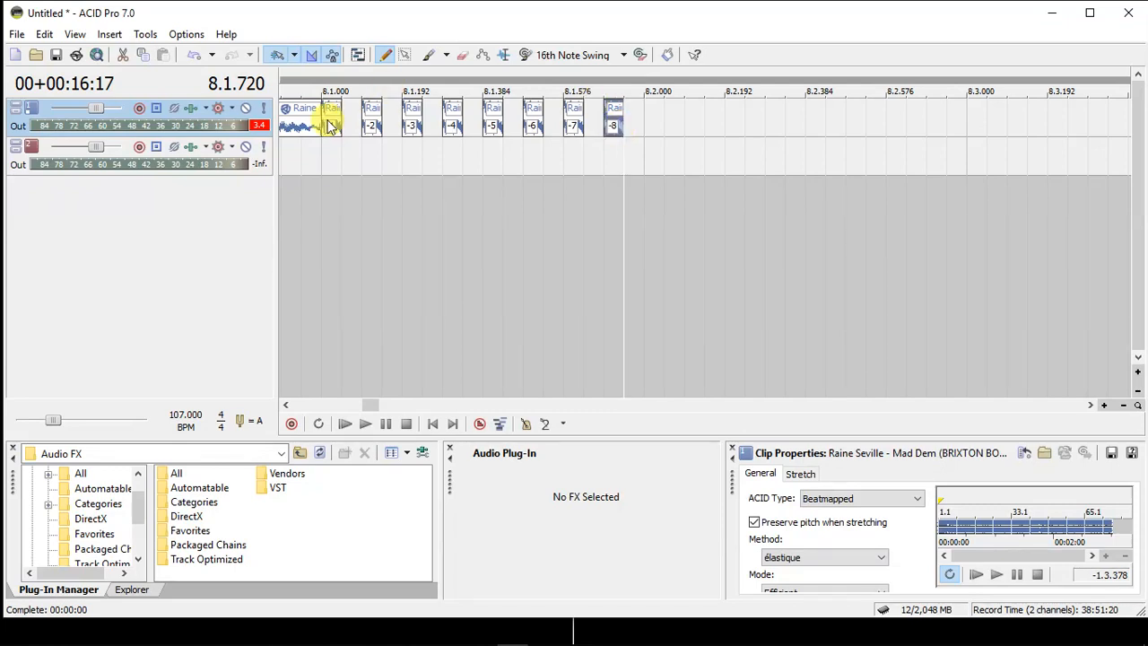
Copy all eight pitched slices together to 8.2.000 and lower the copies' pitches to -9 through -16.
click(330, 125)
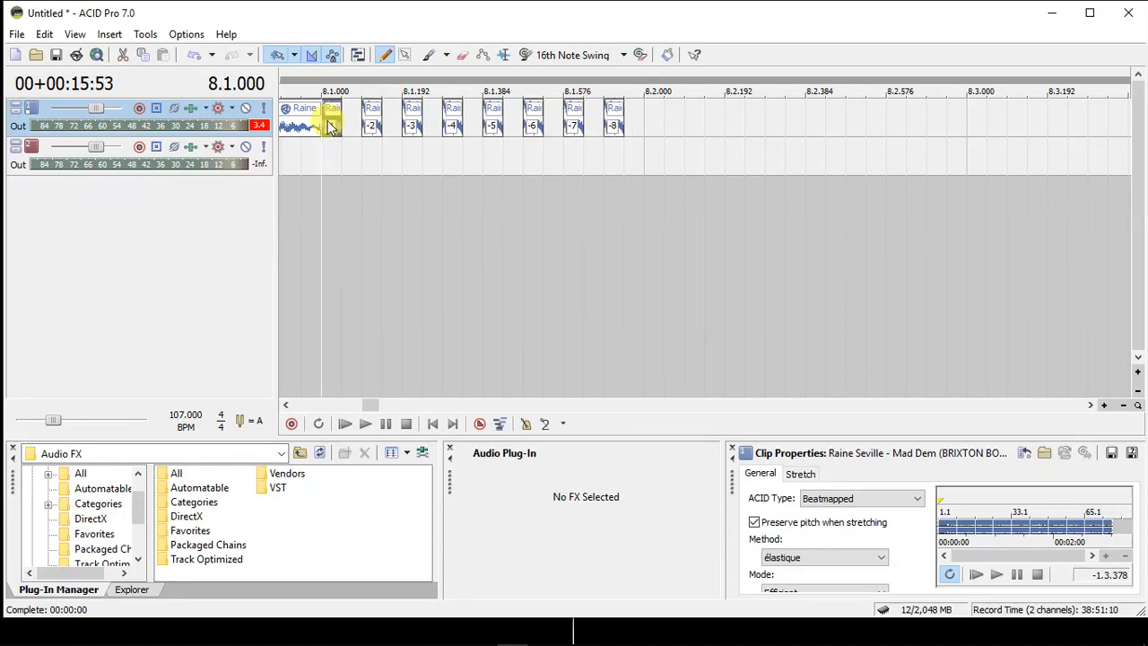
key(minus)
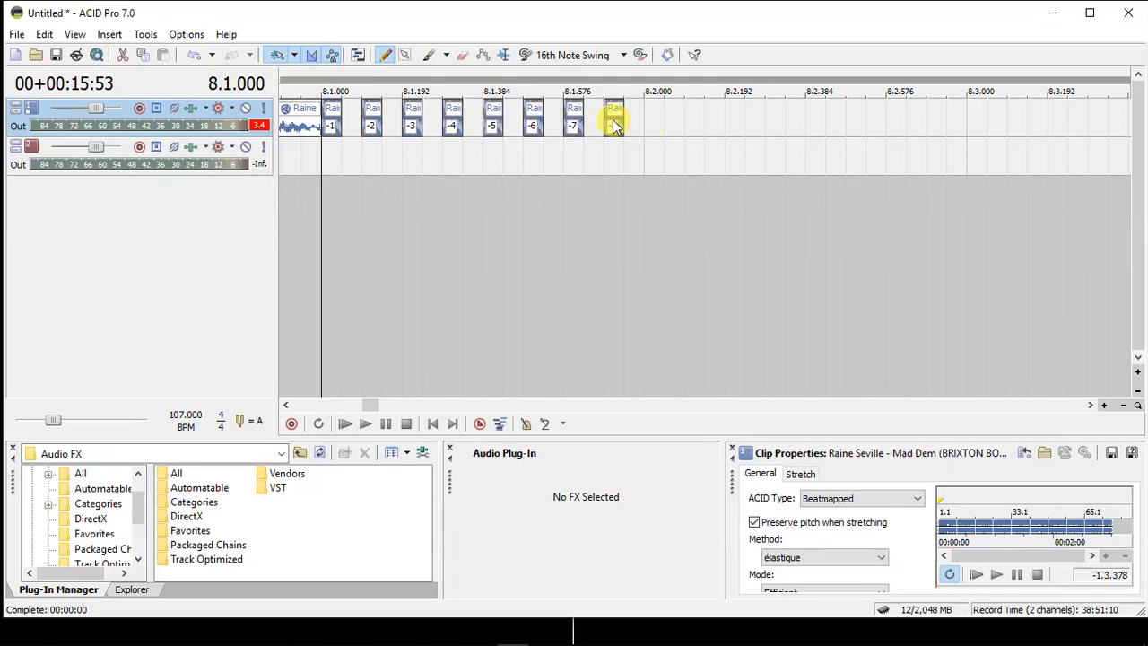
mouse_move(612, 129)
mouse_down()
mouse_move(916, 133)
mouse_move(936, 123)
mouse_up()
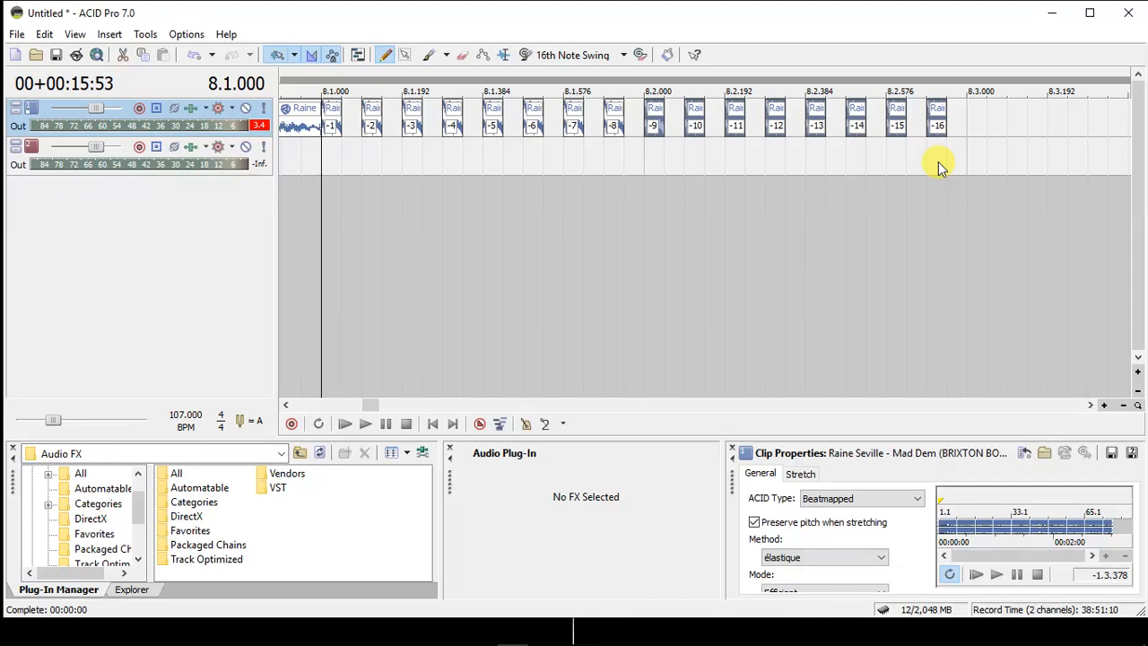
Play the track from 6.1.384 to hear the song run into the pitched slices.
scroll(939, 165, down, 6)
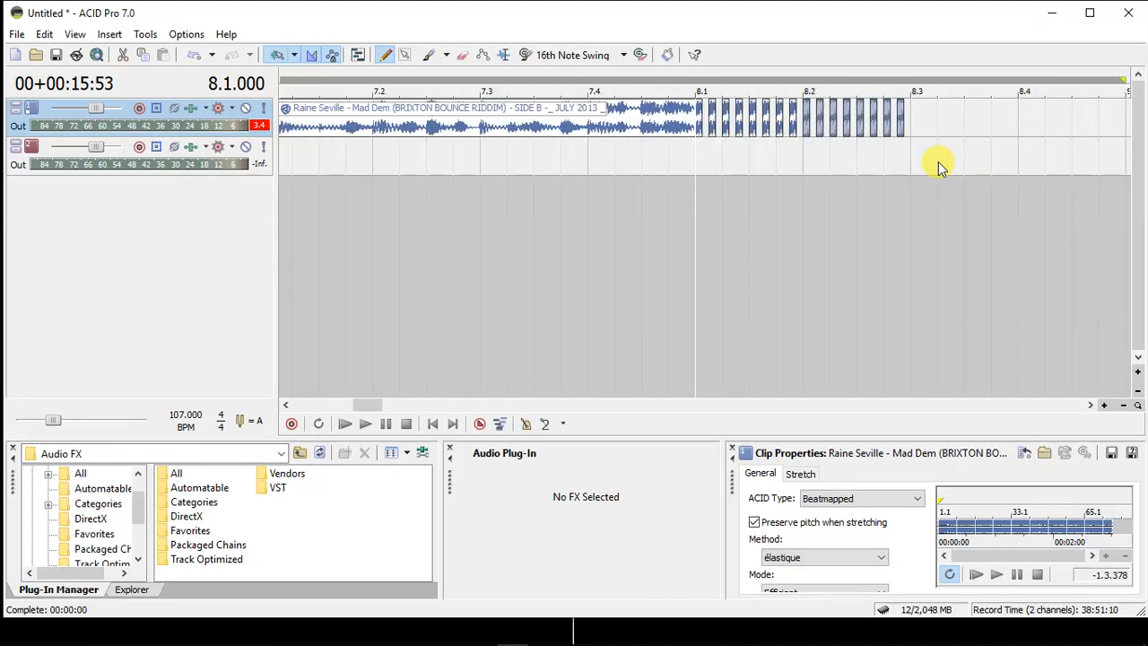
click(403, 154)
key(space)
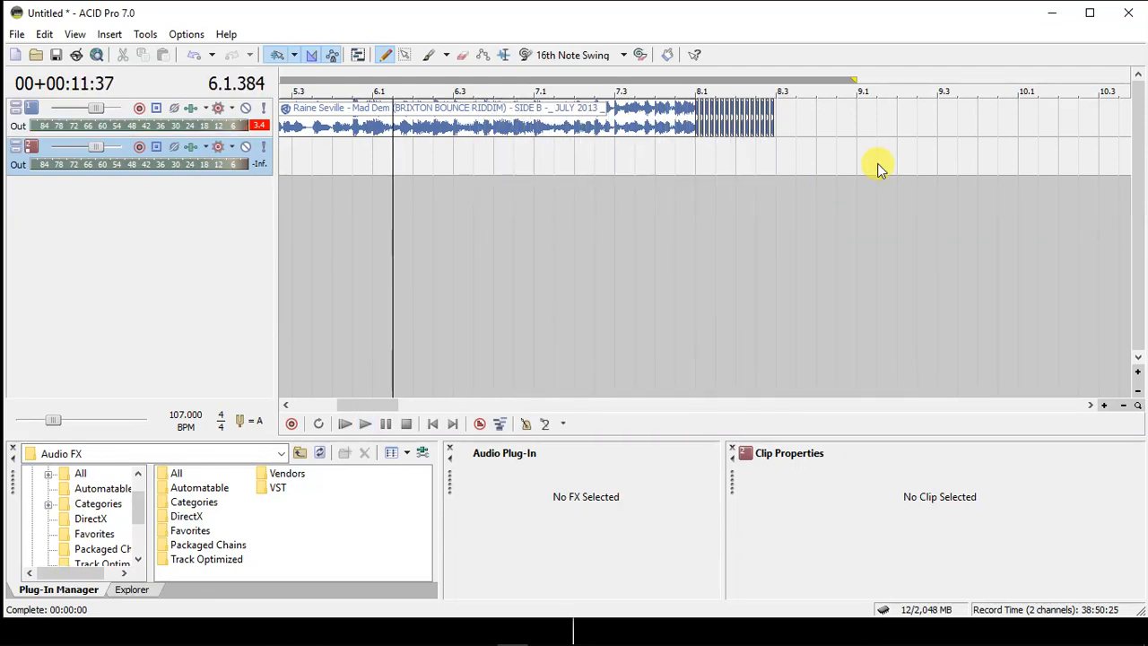
Examine the descending pitch values of the slices from 8.1.000 up to the last one before 8.3.000.
click(361, 130)
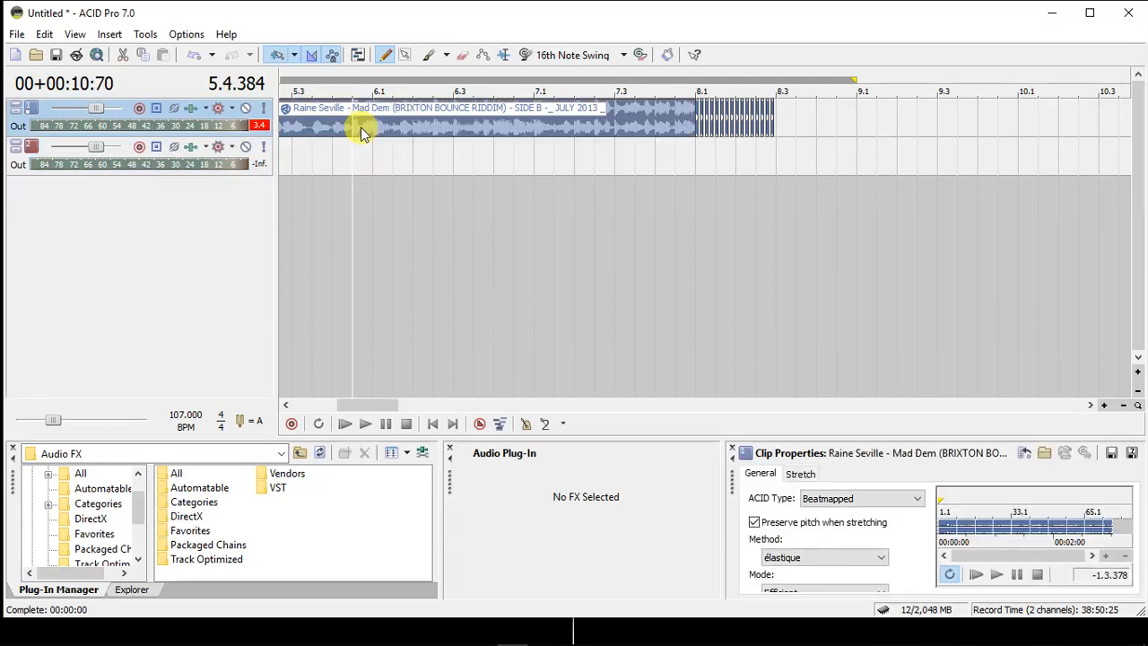
click(725, 116)
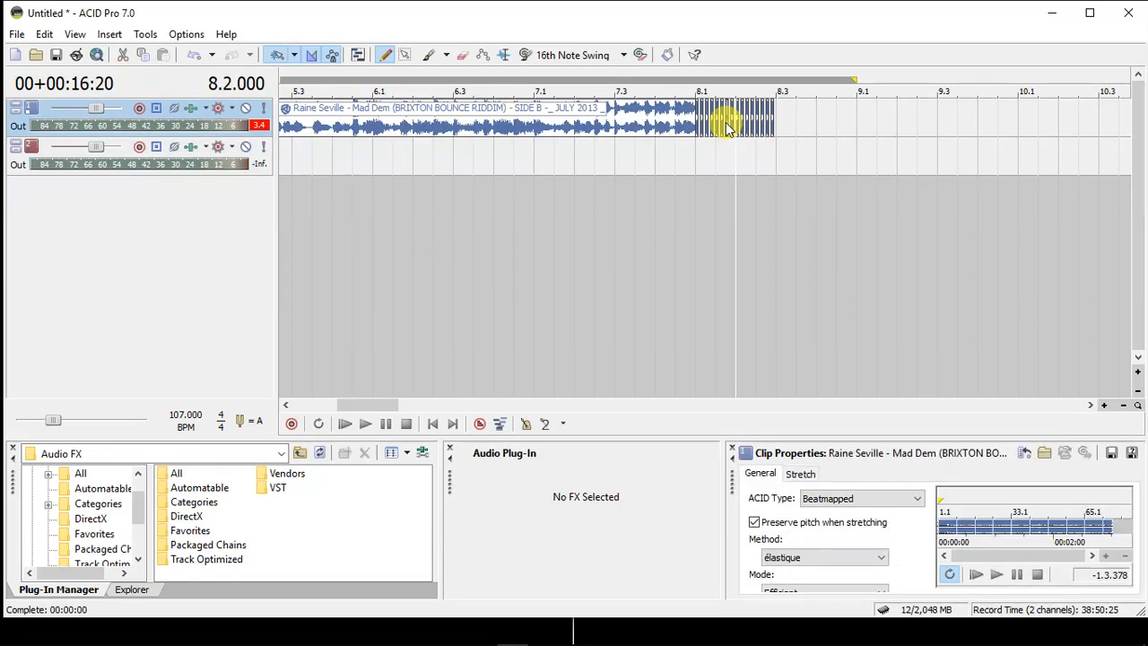
scroll(726, 121, up, 3)
scroll(727, 126, up, 4)
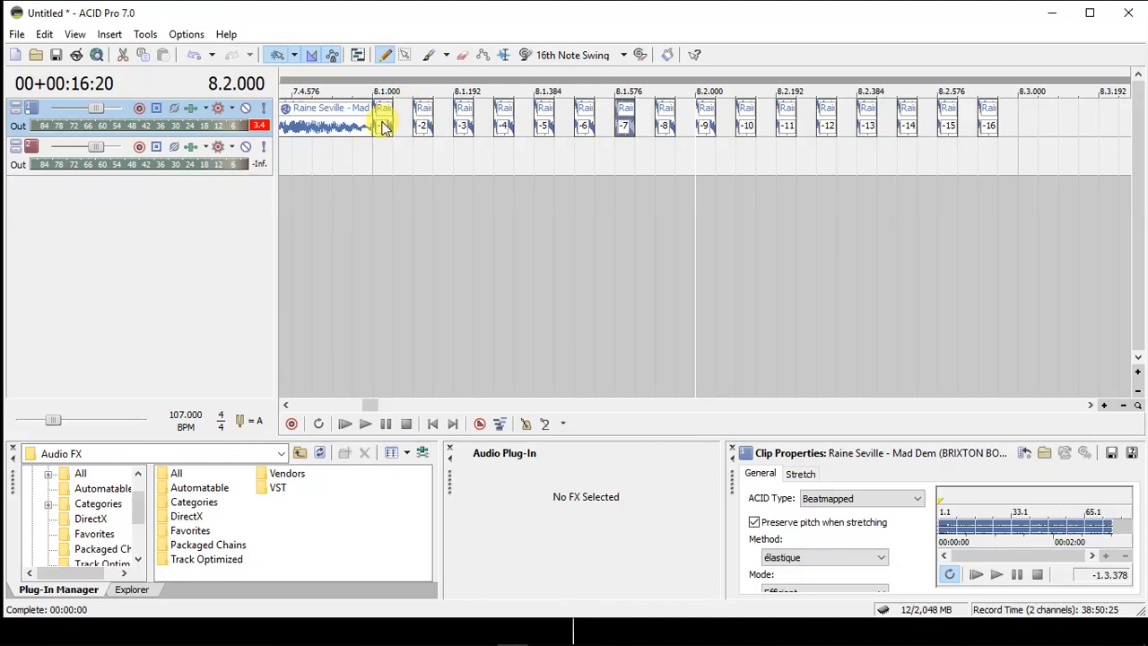
click(989, 132)
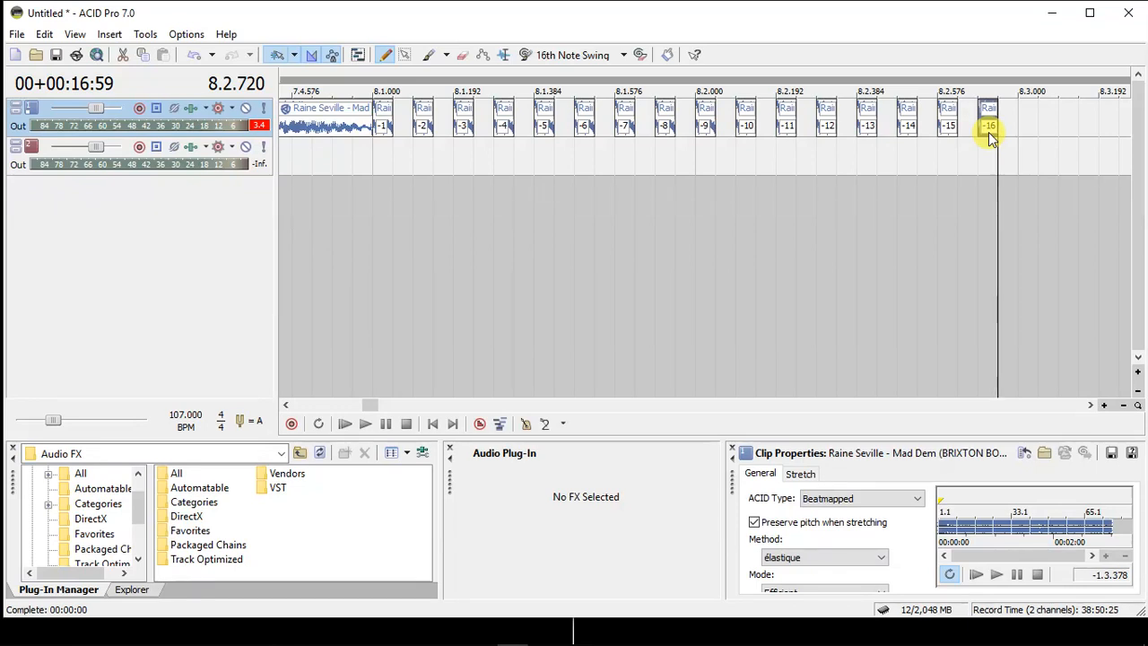
Copy the long song clip that starts at 5.1 to 8.3.000, directly after the last slice.
scroll(988, 132, down, 2)
scroll(988, 131, down, 3)
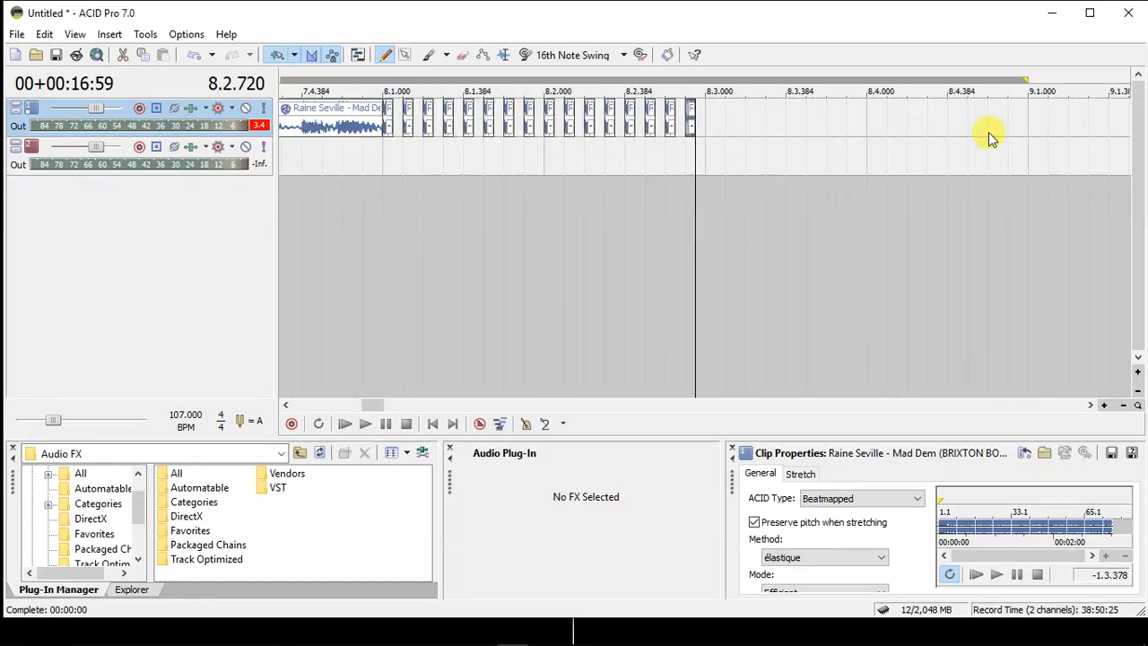
scroll(988, 132, down, 2)
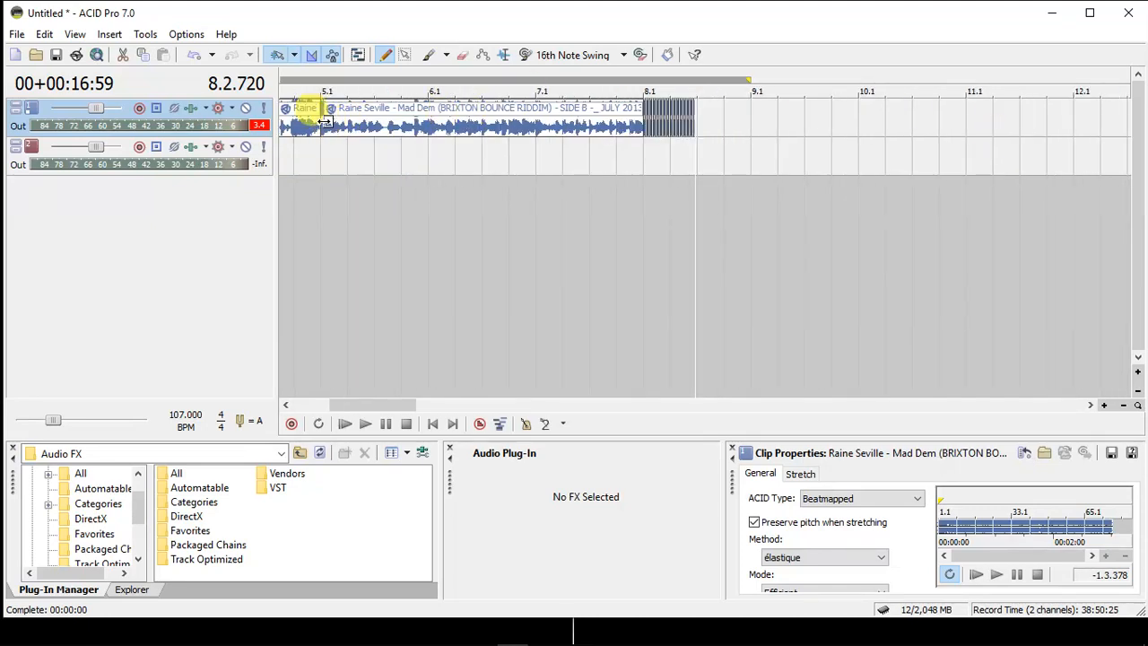
drag(340, 126, 706, 114)
Play the track from 7.4.000 through the slices, and stop playback.
click(616, 145)
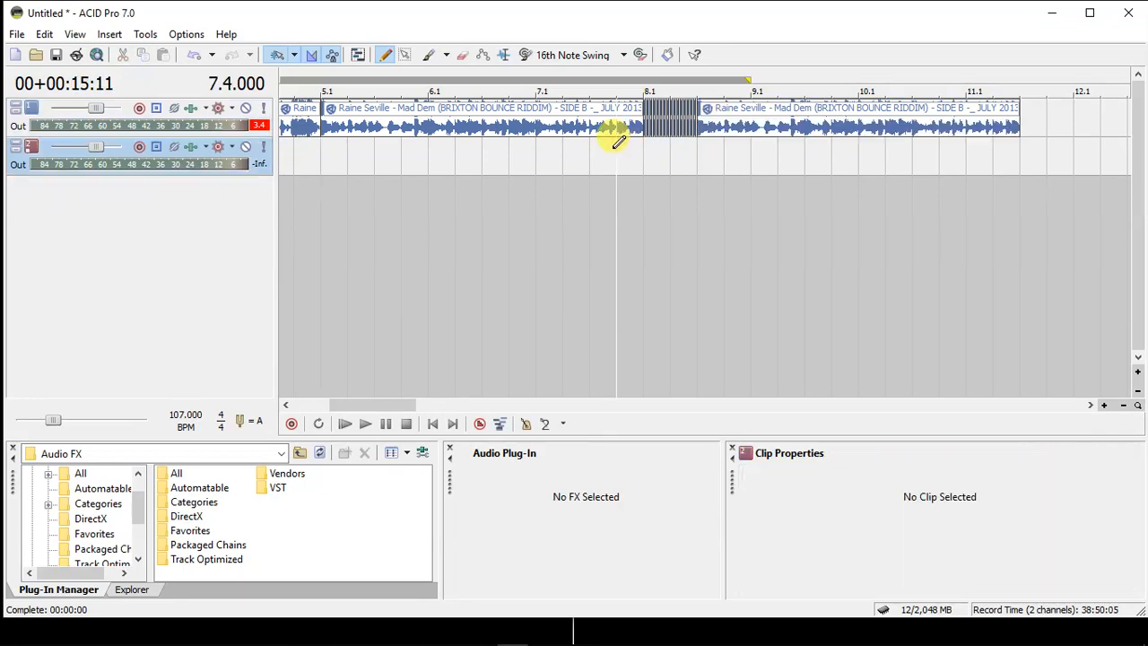
scroll(616, 148, up, 3)
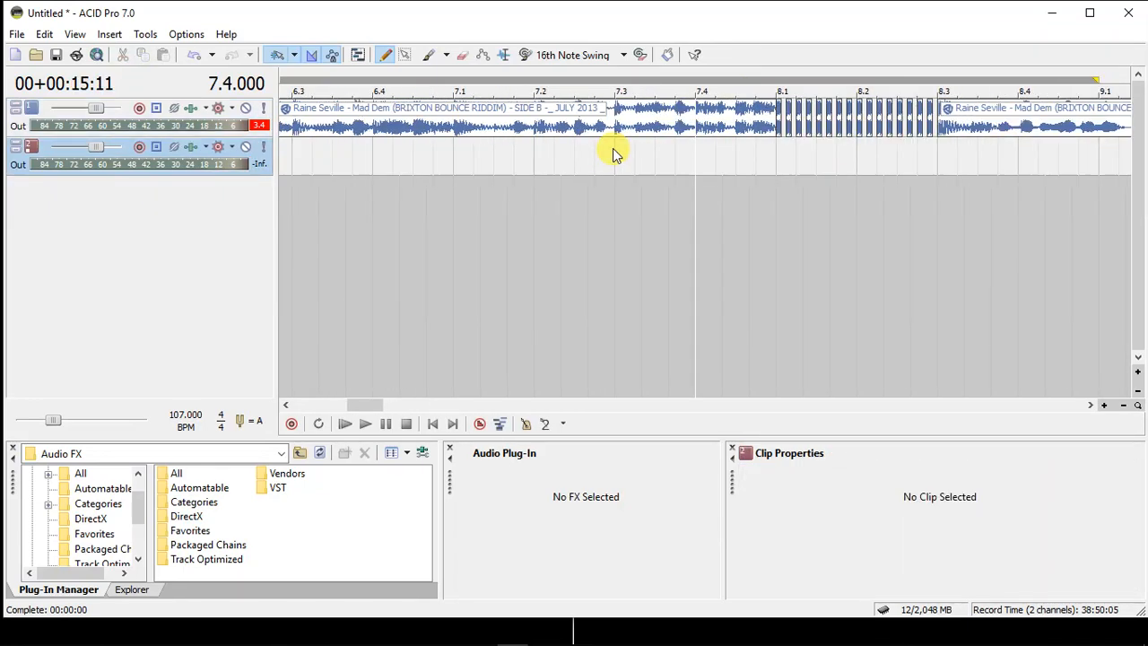
key(space)
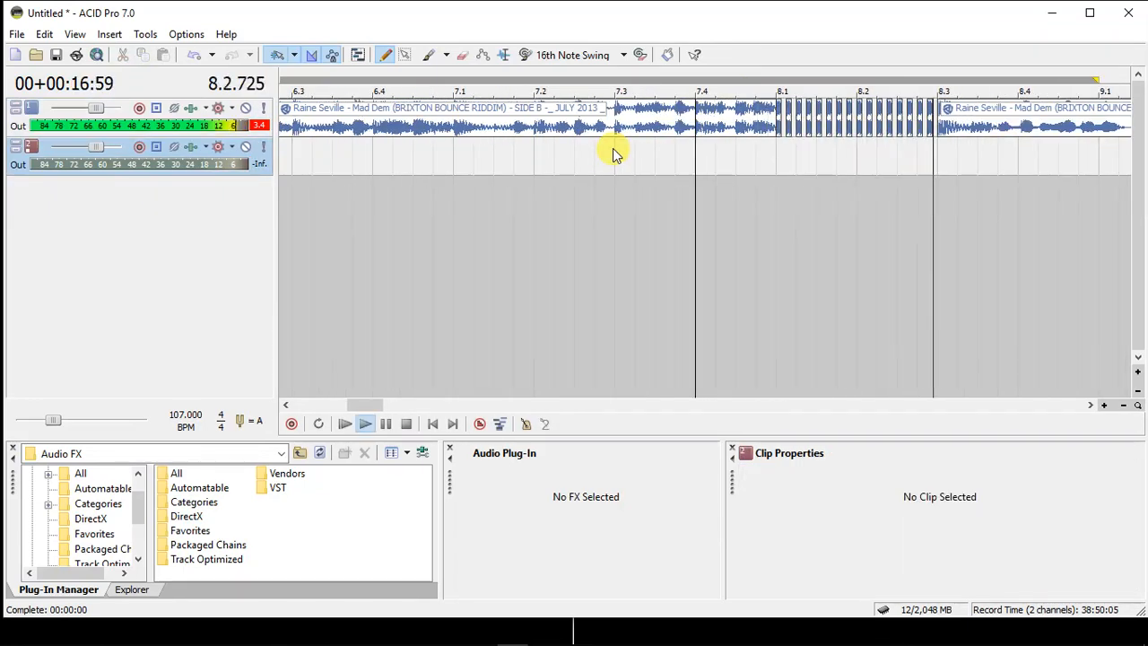
key(space)
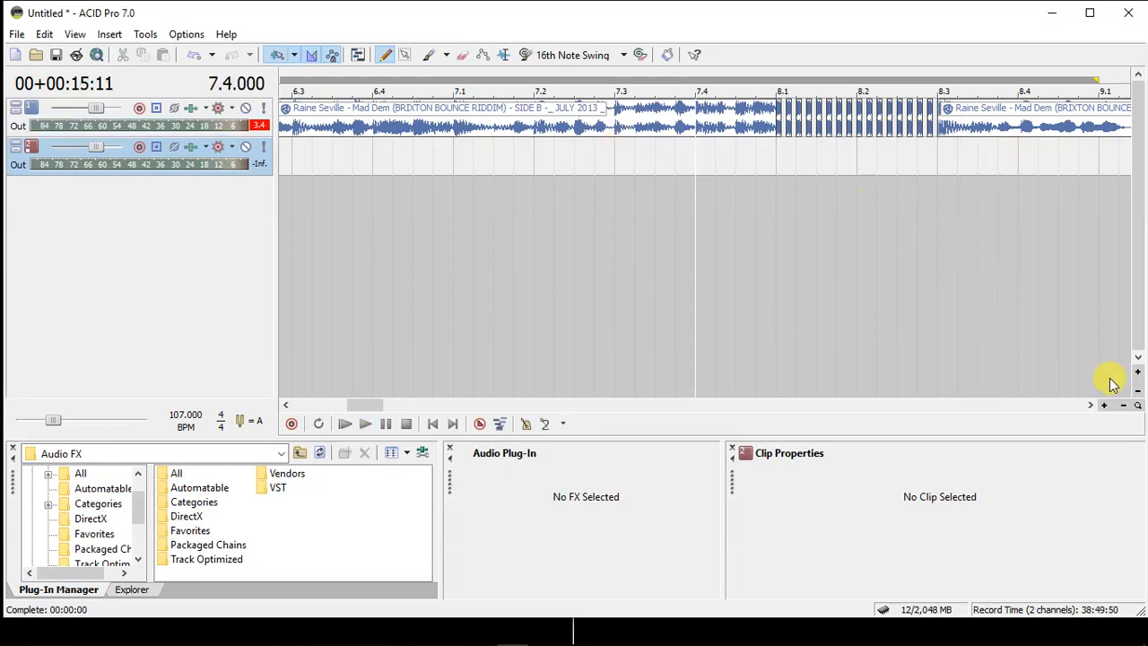
Play the track from 7.3.192 through the slices into the copied song clip, and stop playback.
click(1092, 405)
click(1092, 404)
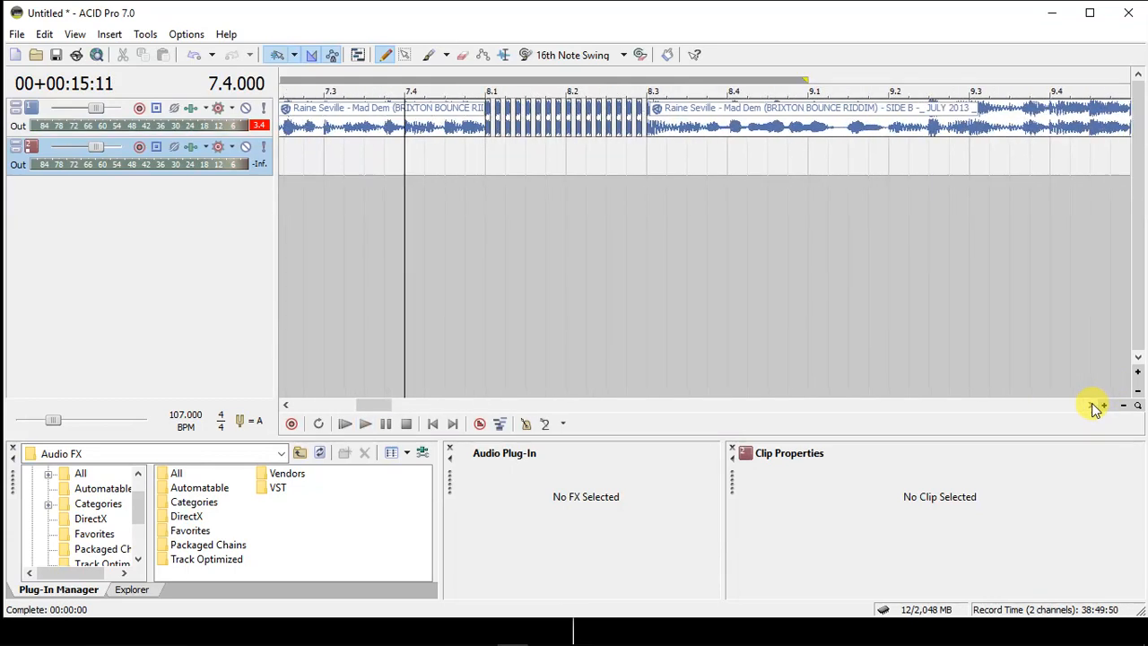
click(343, 157)
key(space)
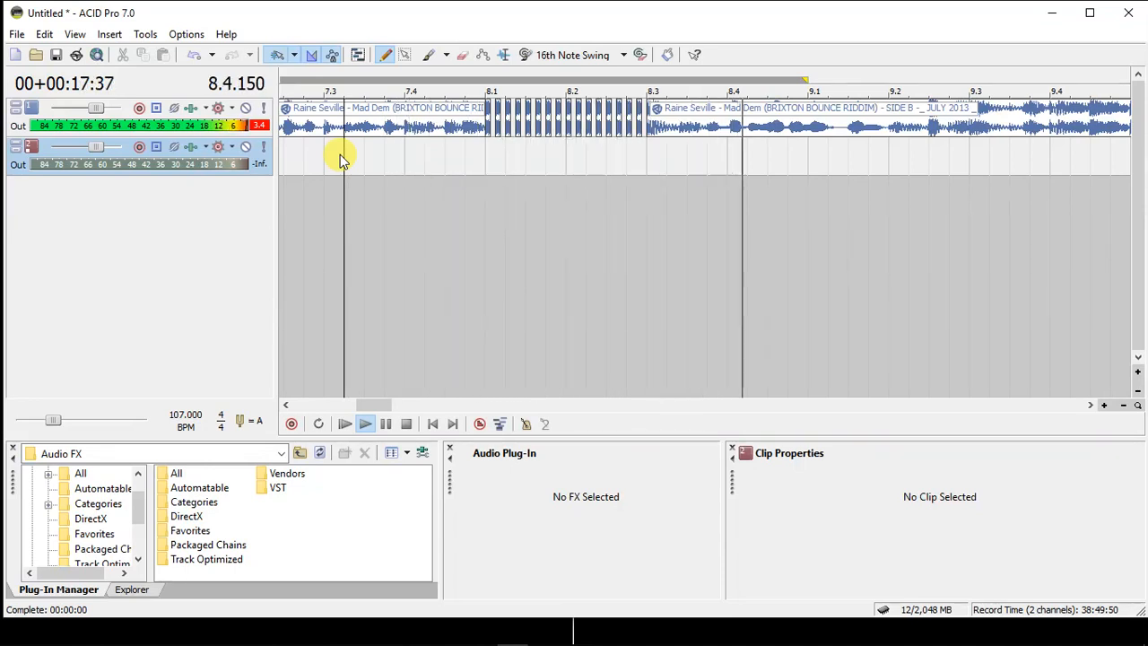
key(space)
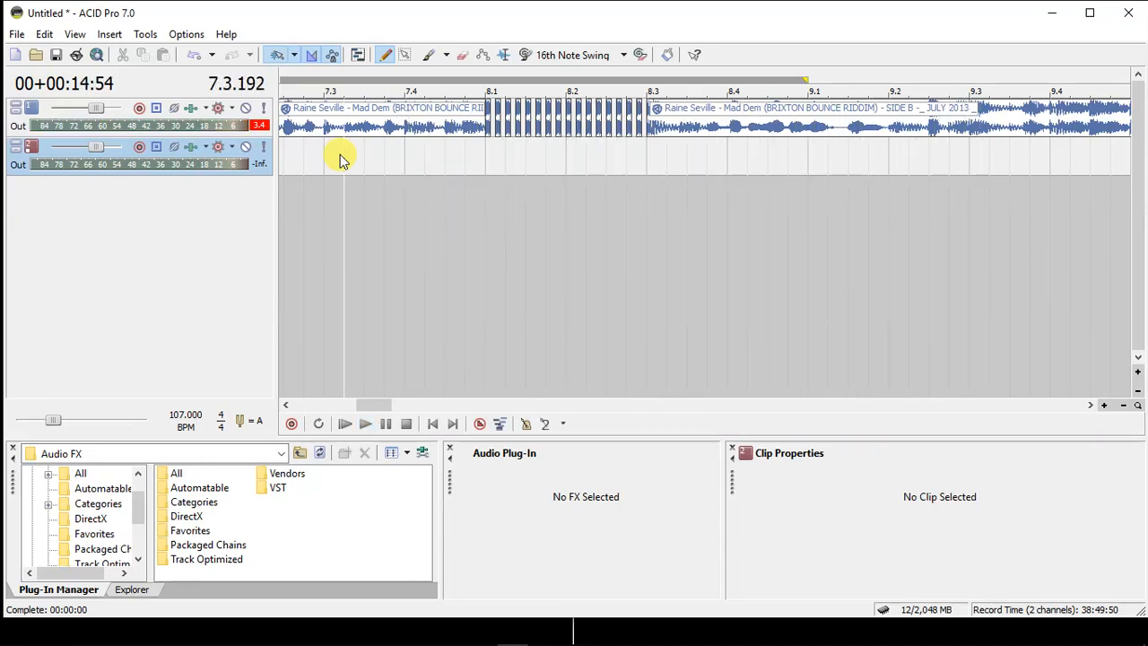
Split the copied song clip at 9.3.000 and 9.4.000, and delete everything after 9.4.000.
click(973, 130)
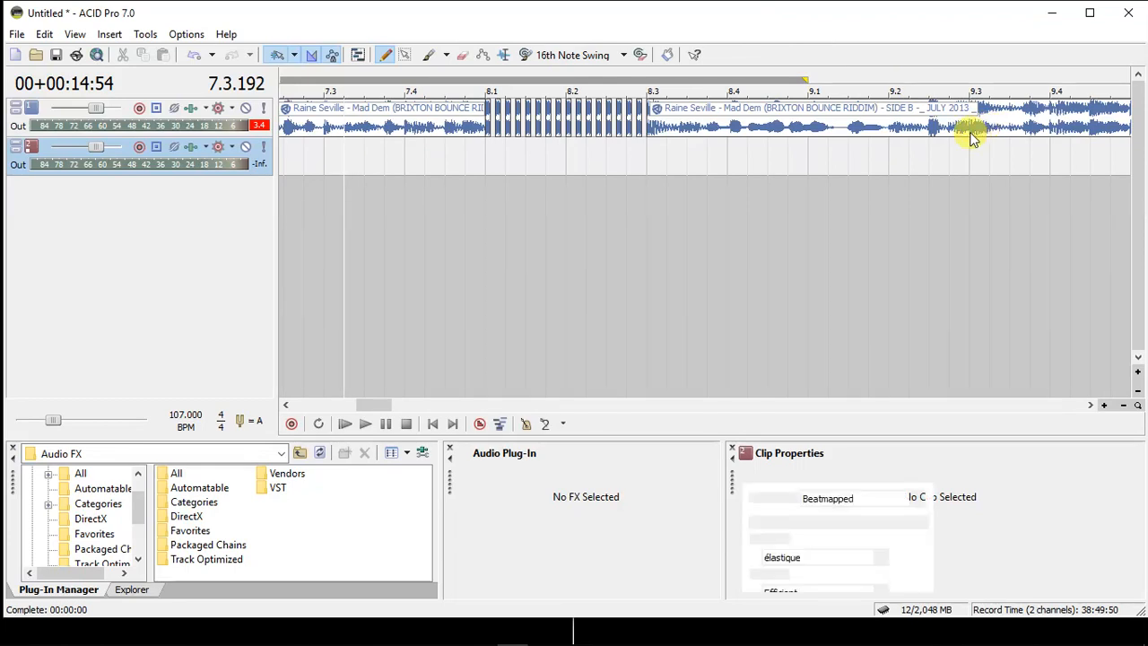
click(1092, 405)
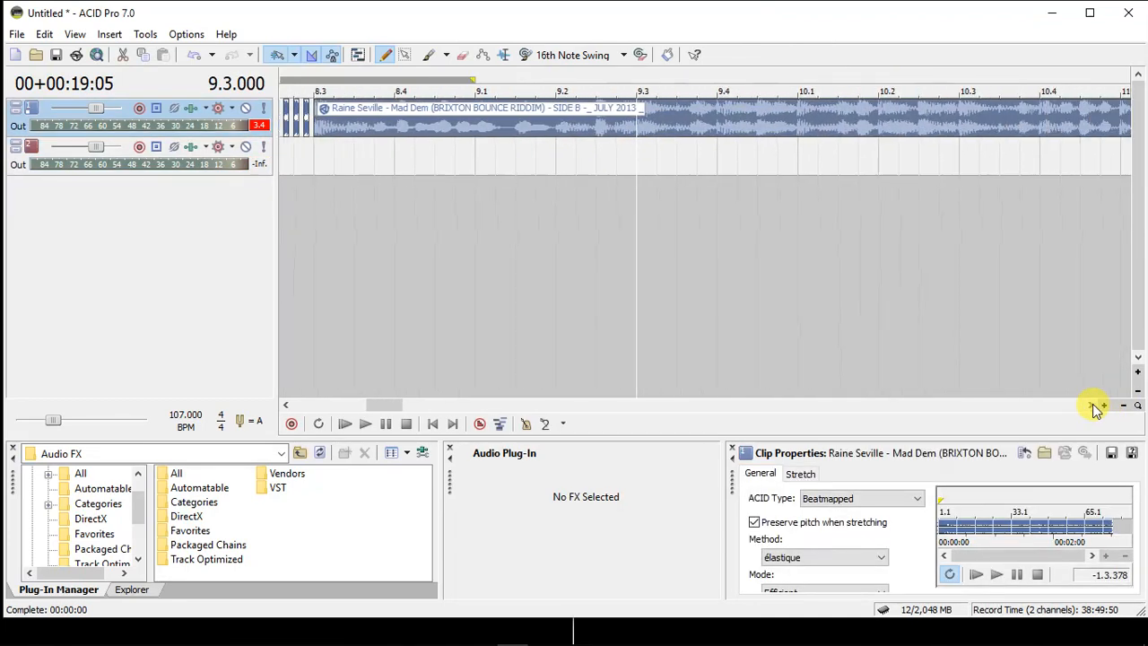
key(s)
click(718, 128)
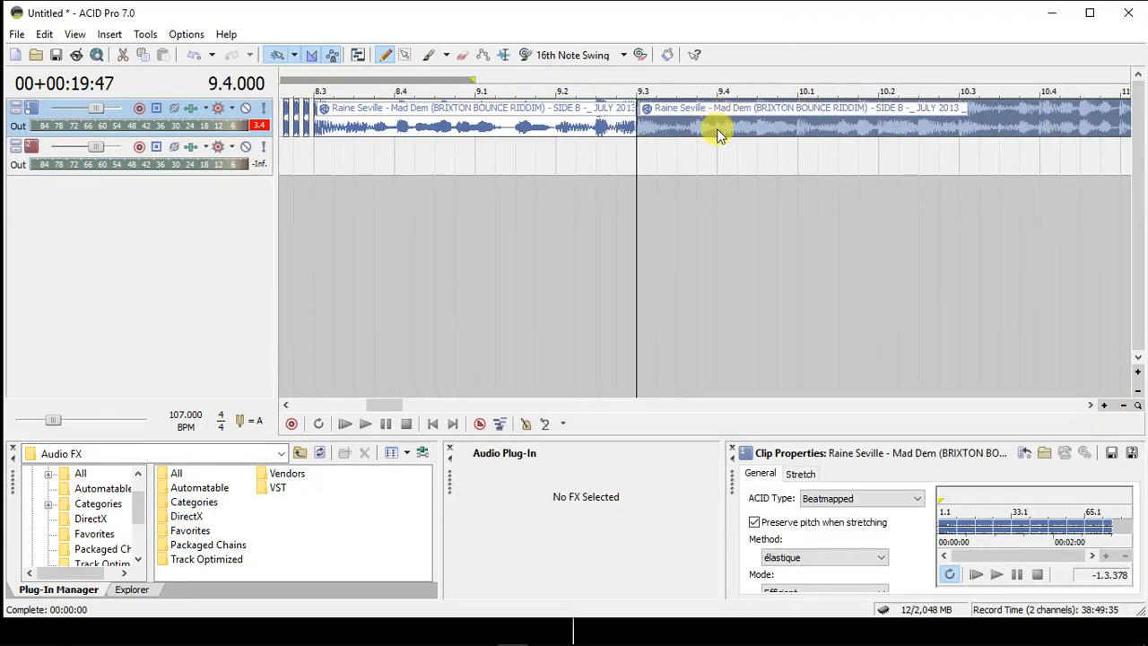
key(s)
key(Delete)
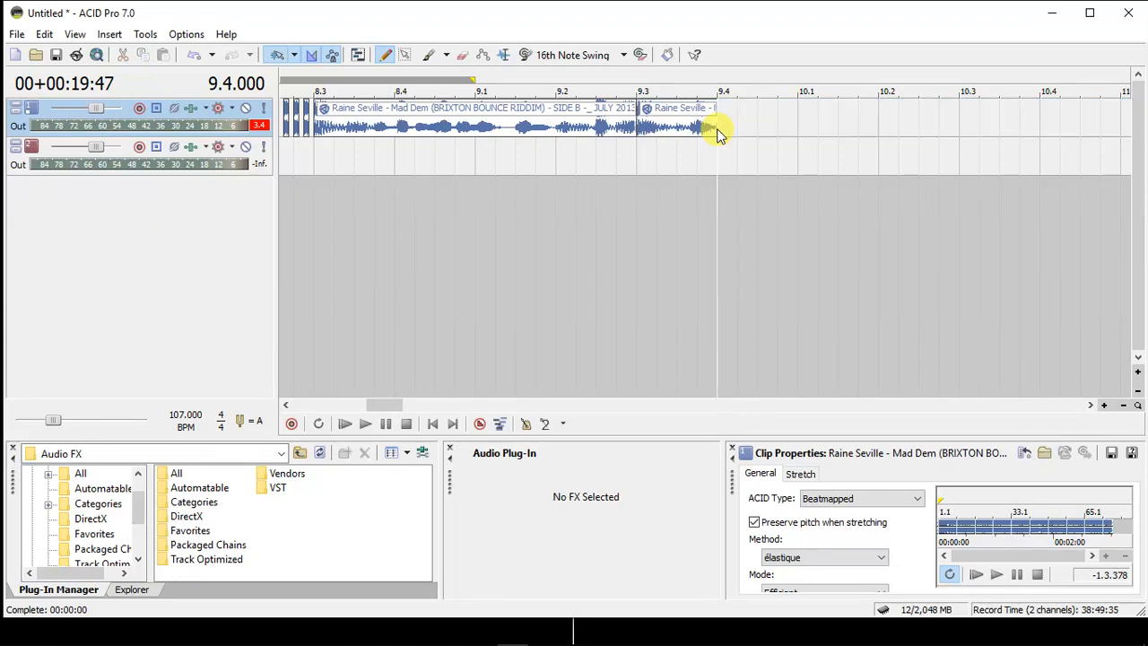
Cut the one-beat slice at 9.3.000, insert a new audio track, and paste the slice there at the same position.
click(640, 121)
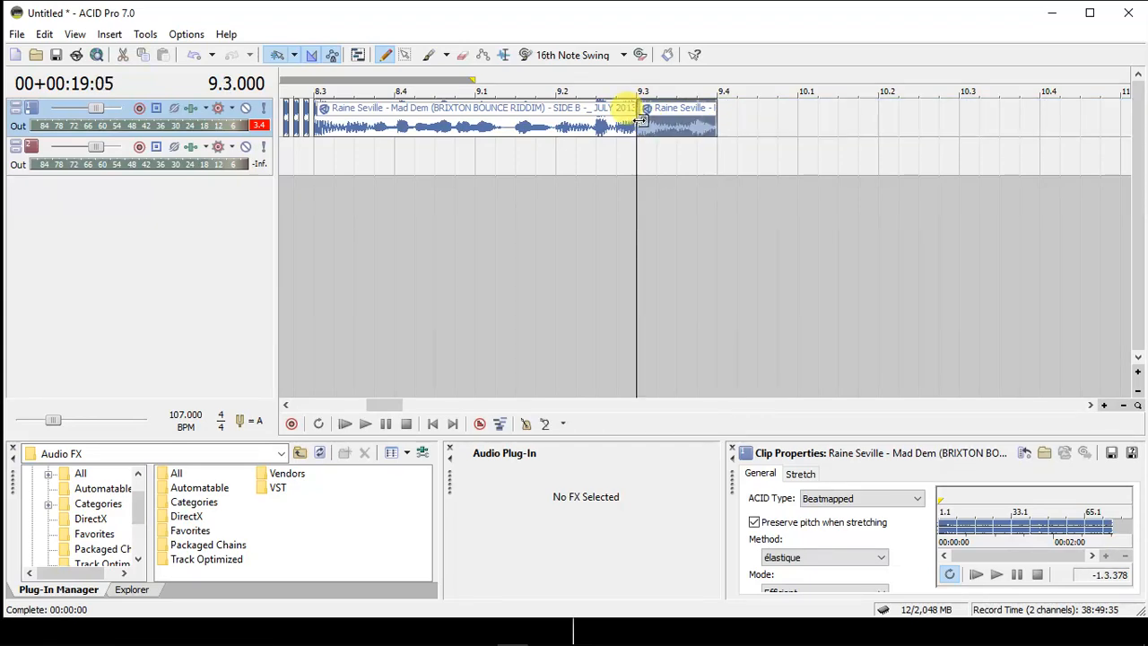
right_click(639, 121)
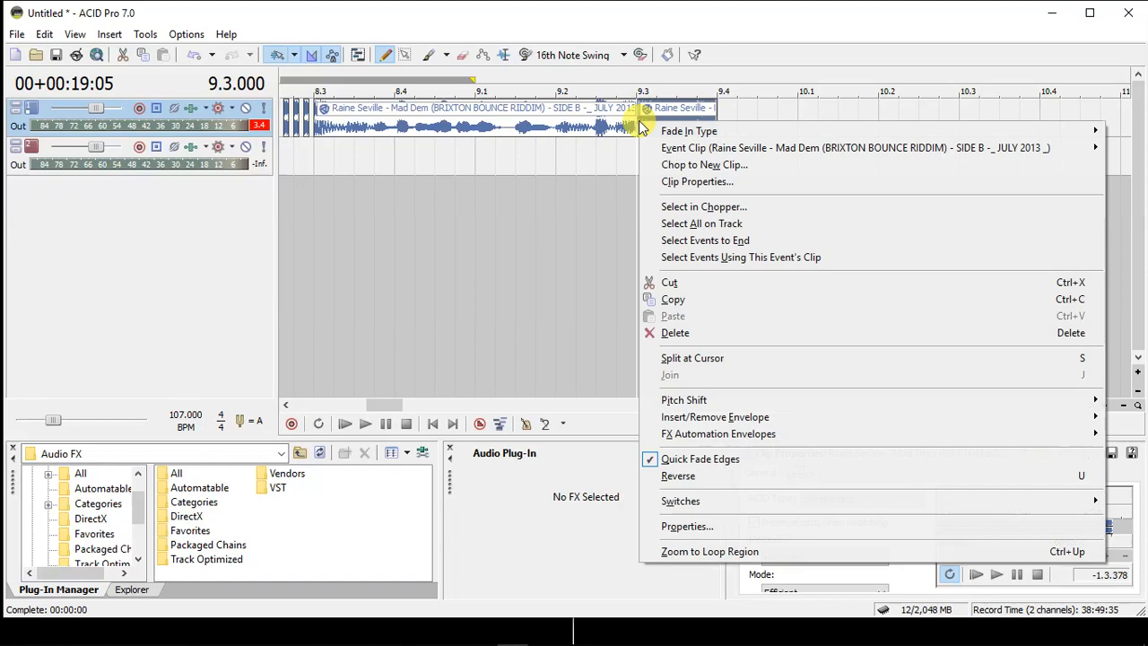
click(682, 284)
right_click(646, 201)
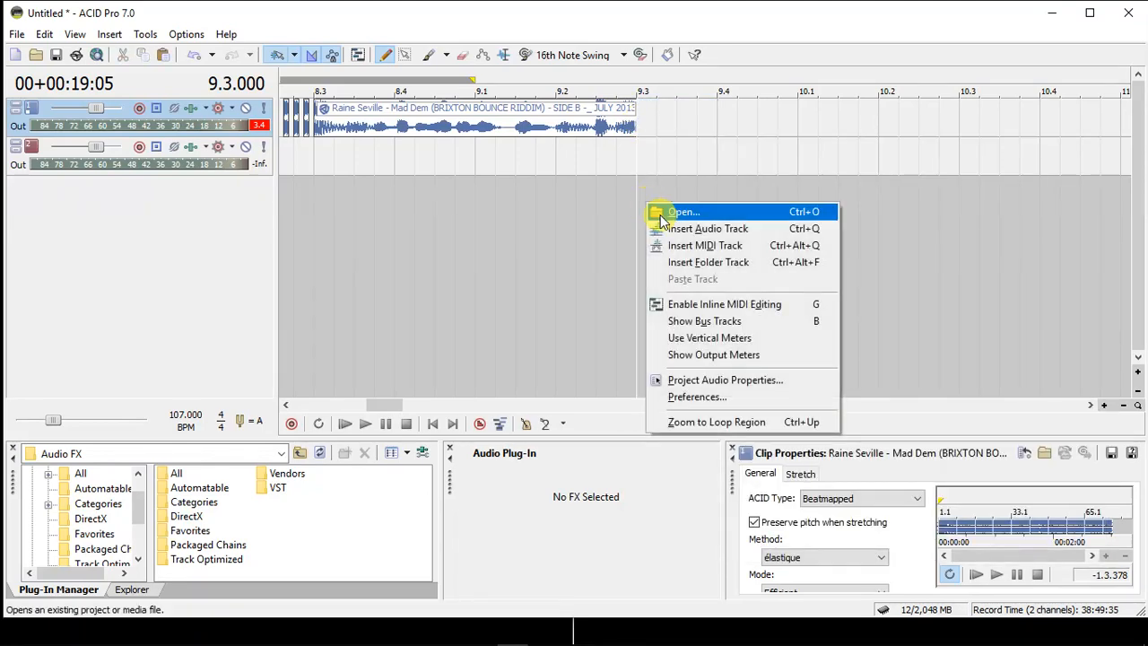
click(675, 232)
right_click(640, 188)
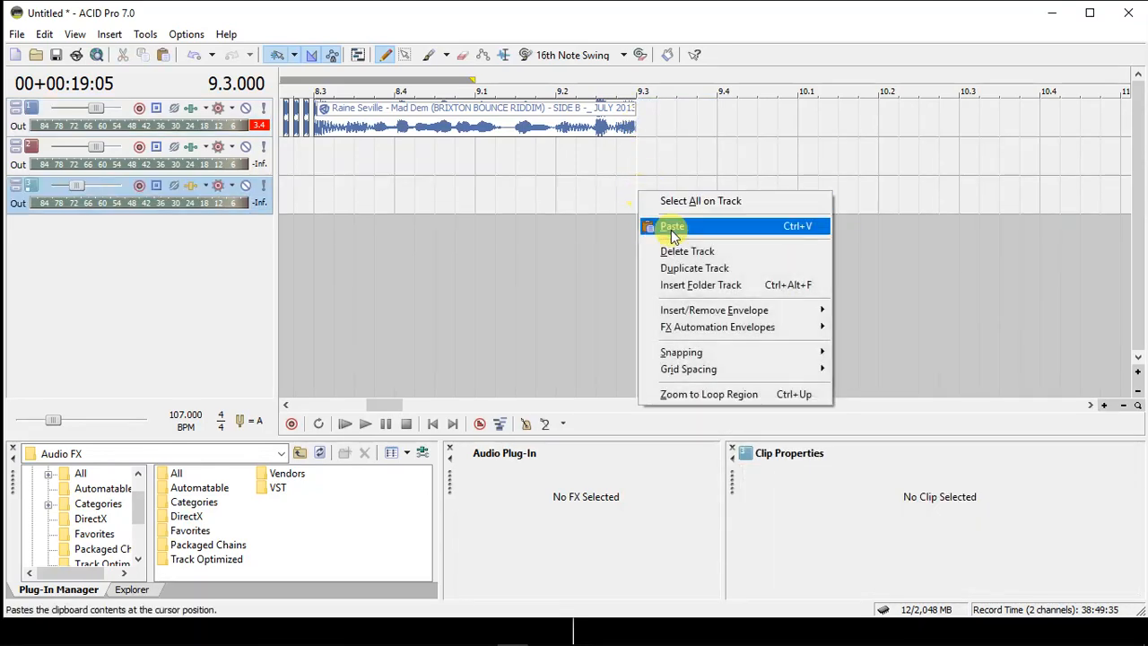
click(671, 229)
Set the new third track's volume to 0.0 dB, and add the Sony Reverb plug-in to its effects chain.
double_click(80, 186)
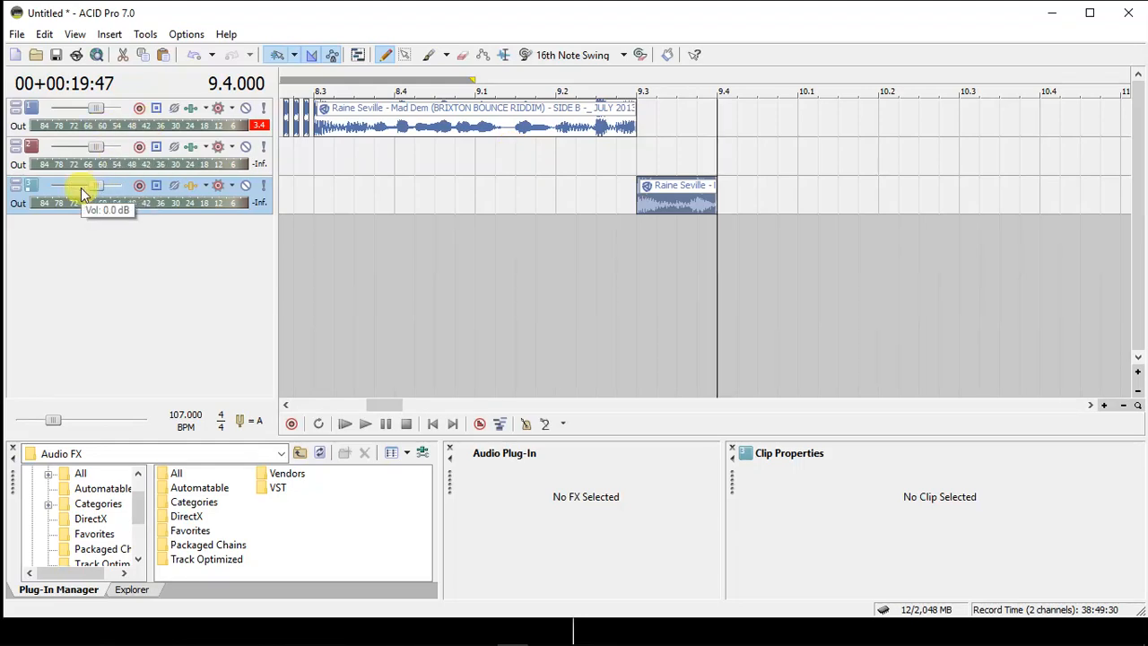
right_click(190, 191)
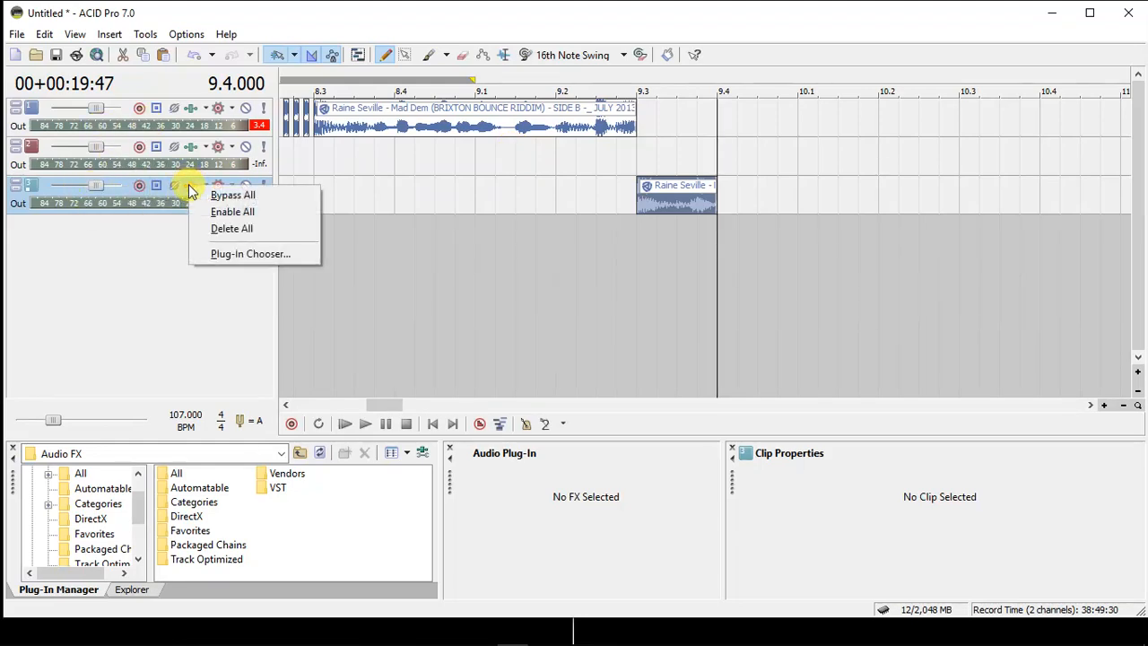
click(244, 254)
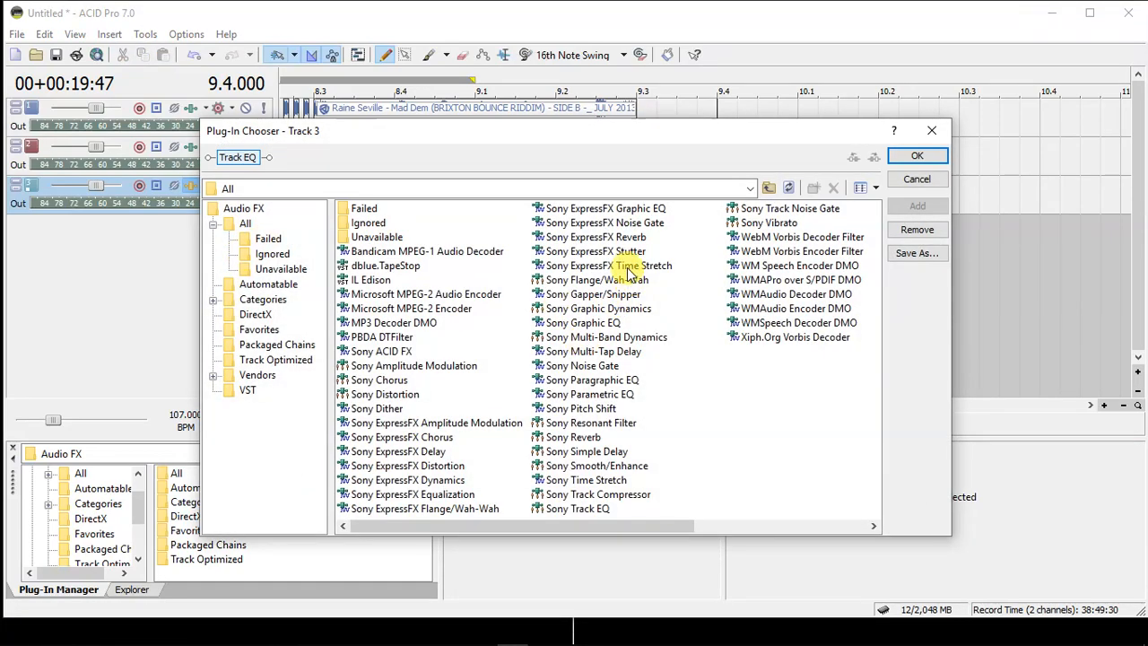
double_click(574, 437)
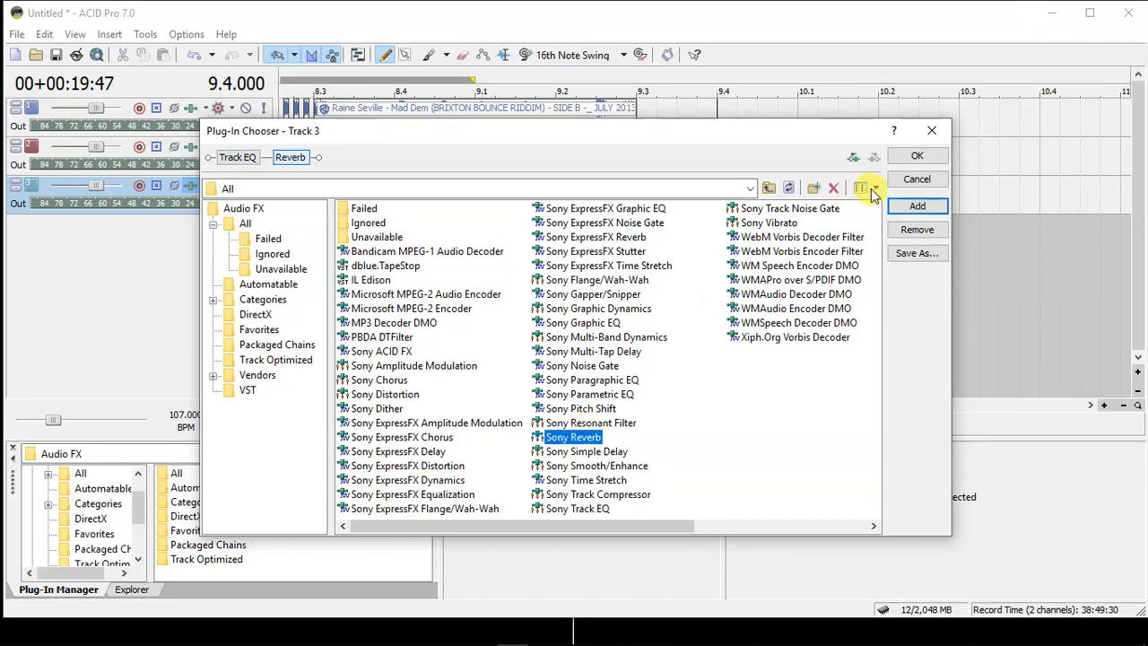
click(914, 156)
Erase the track 3 slice from 9.3.192 to 9.3.384 and from 9.3.576 to its end, leaving two short pieces.
click(660, 207)
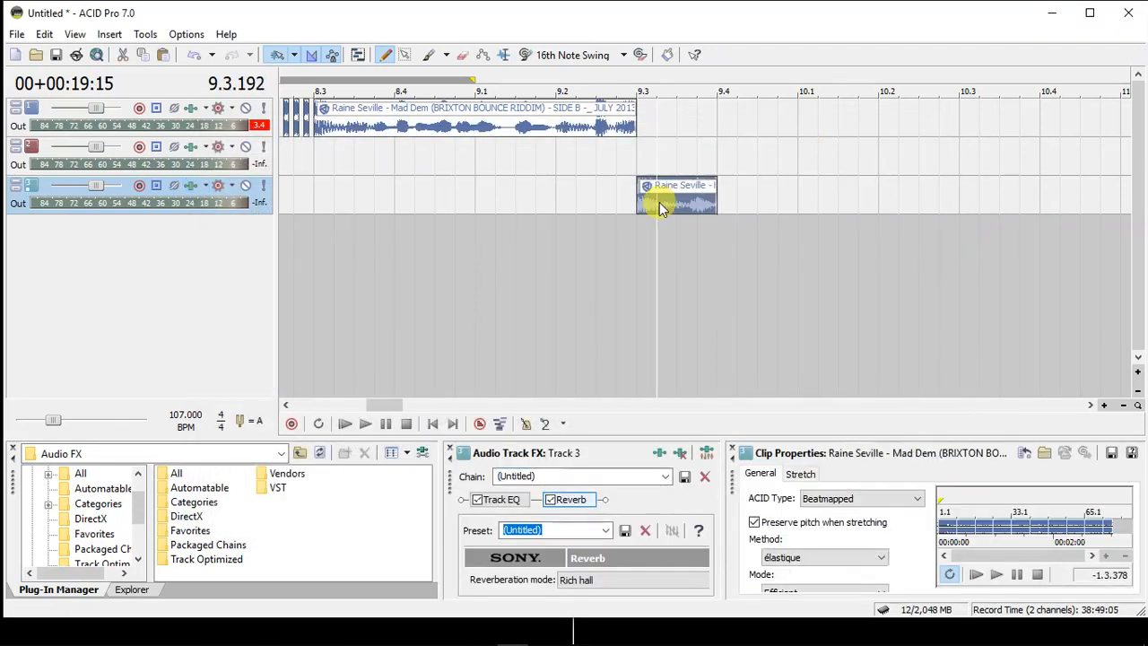
click(463, 55)
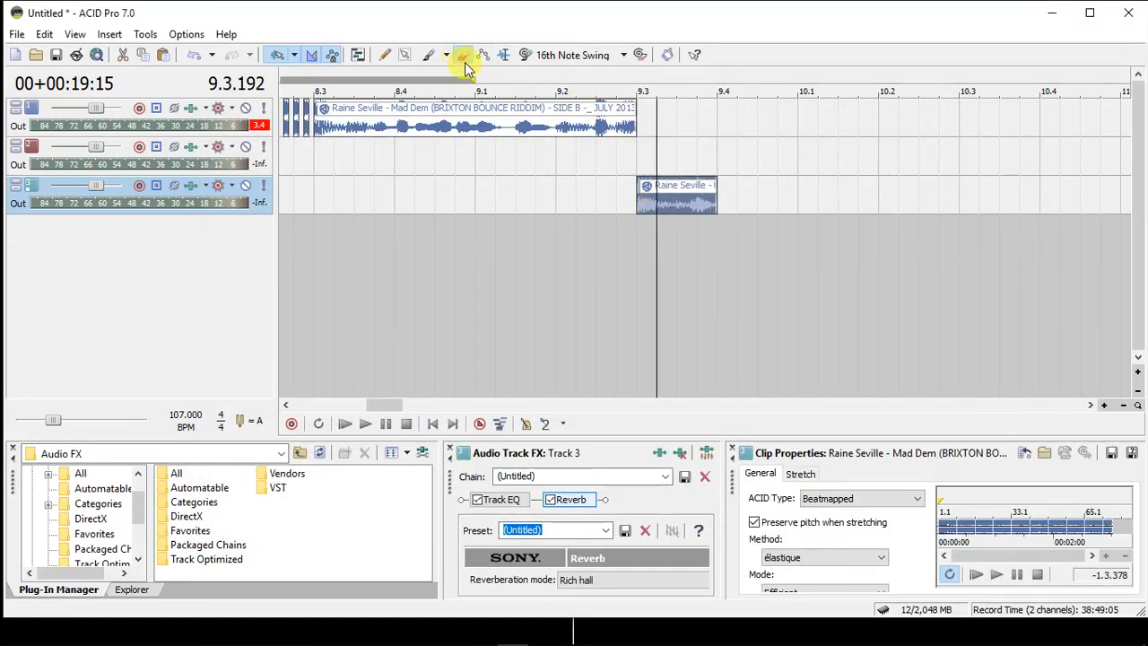
click(668, 188)
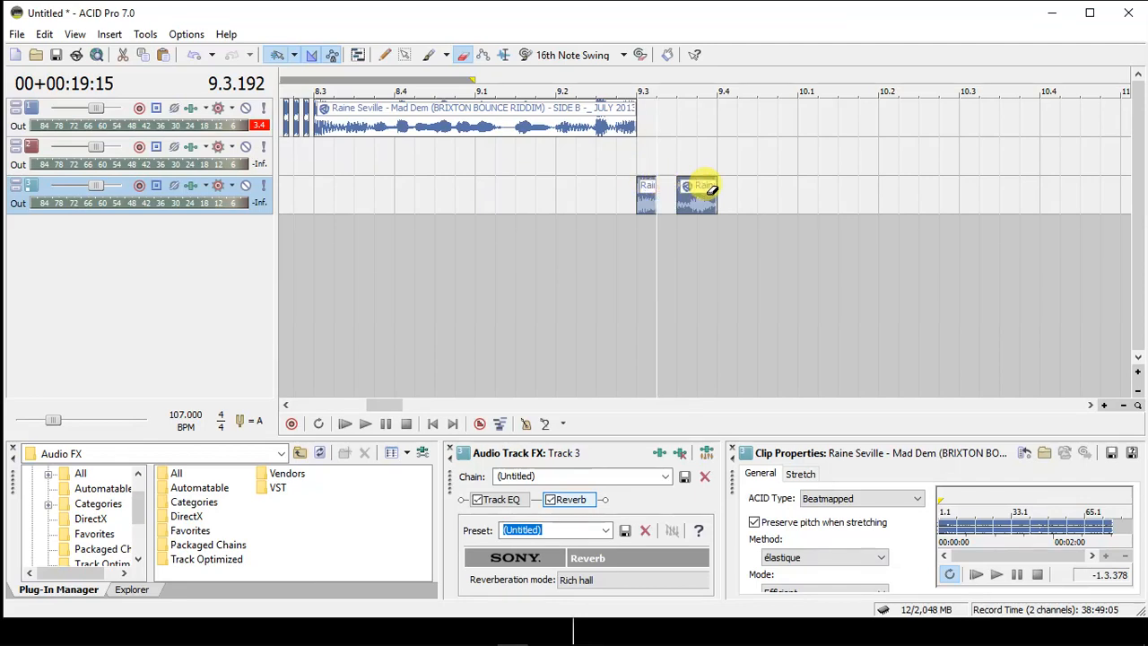
Play the project from 8.3.000 through the two short pieces on track 3, and stop playback.
click(320, 173)
key(space)
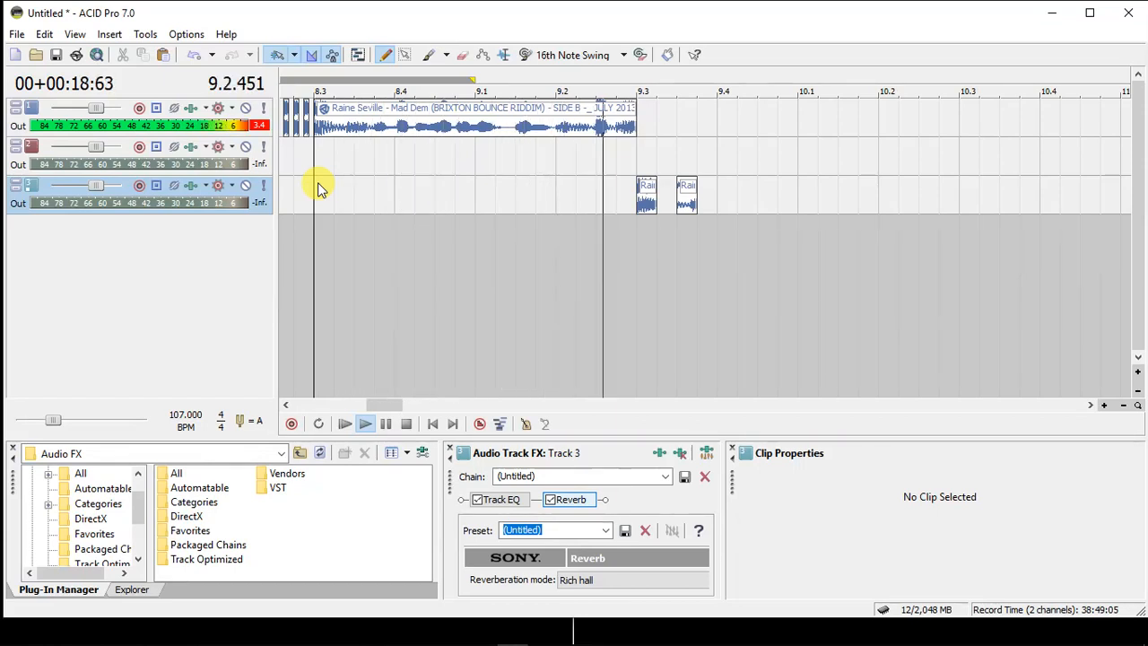
key(space)
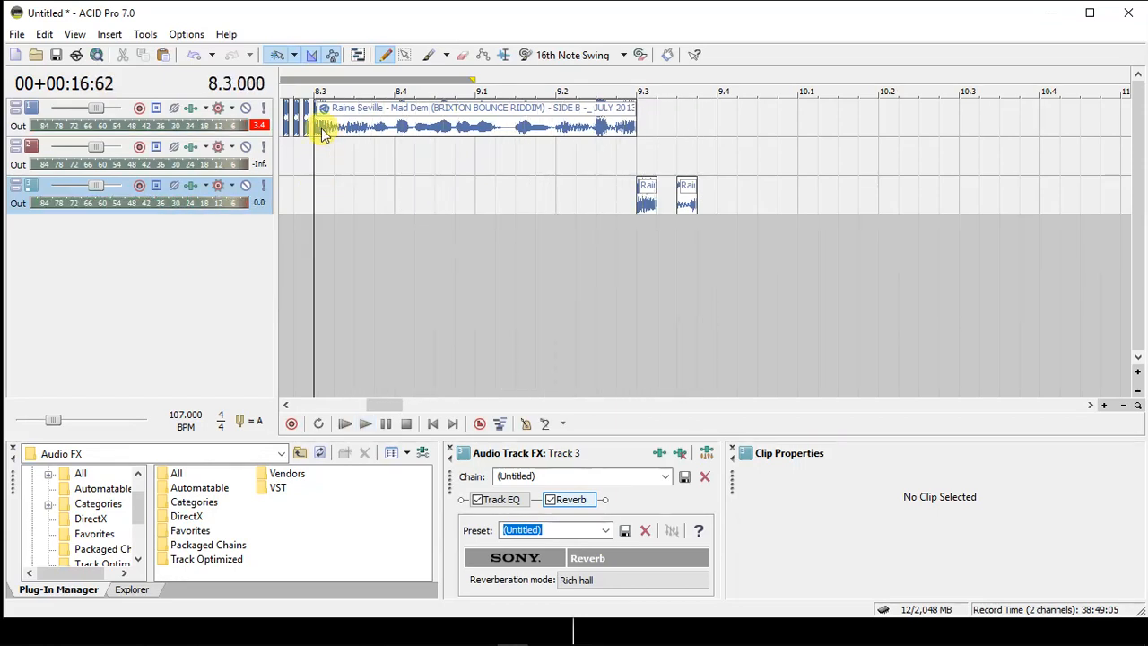
Copy the track 1 song clip that starts at 8.3.000 to 9.4.000, and split the copy at 9.4.048.
drag(322, 127, 738, 126)
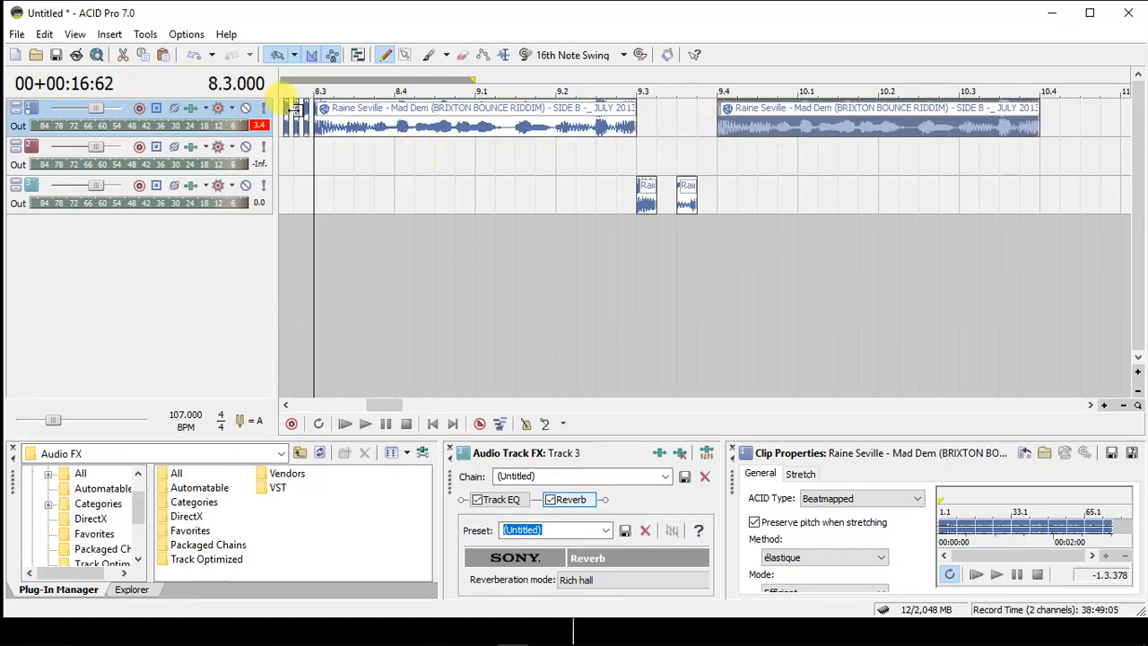
click(718, 129)
scroll(719, 128, up, 2)
scroll(719, 128, up, 1)
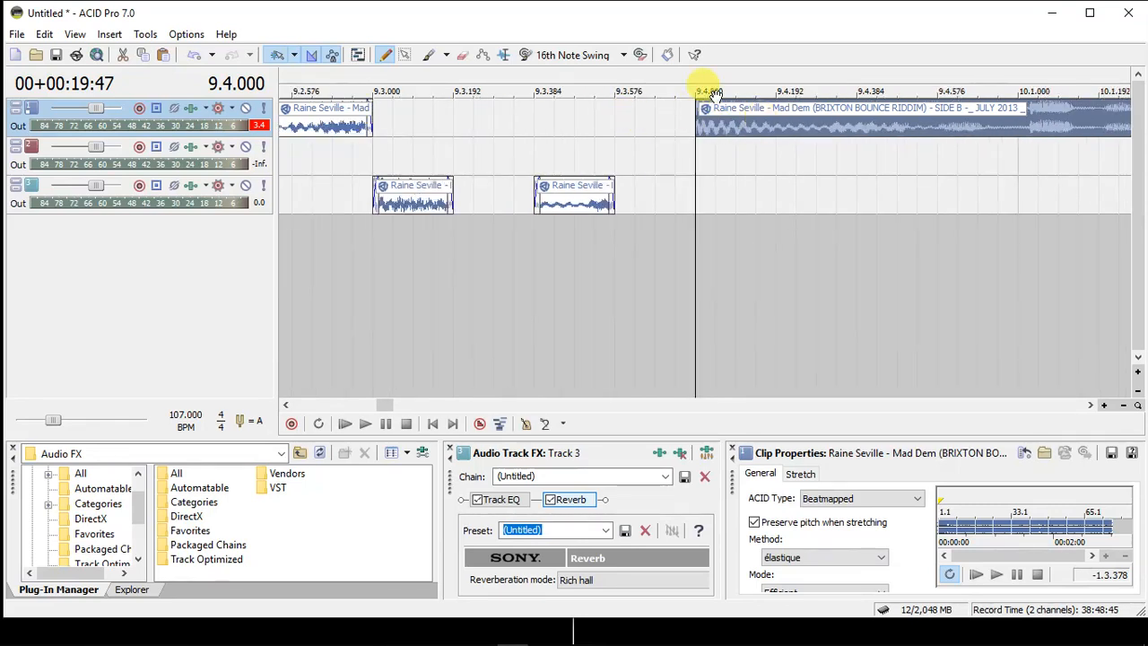
click(716, 123)
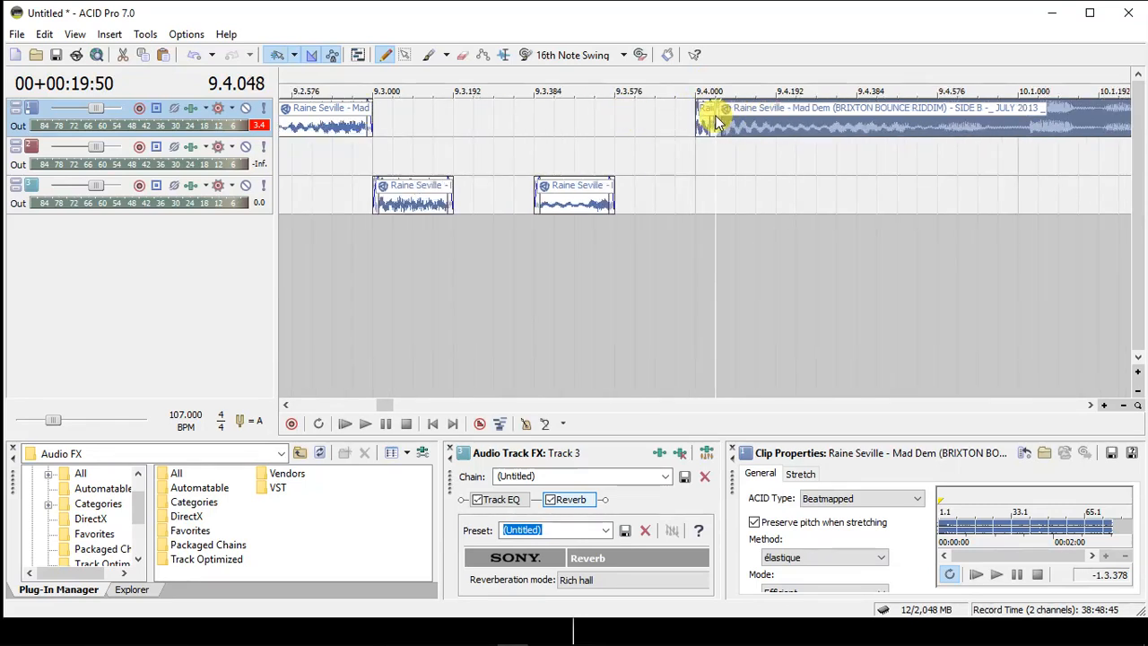
key(s)
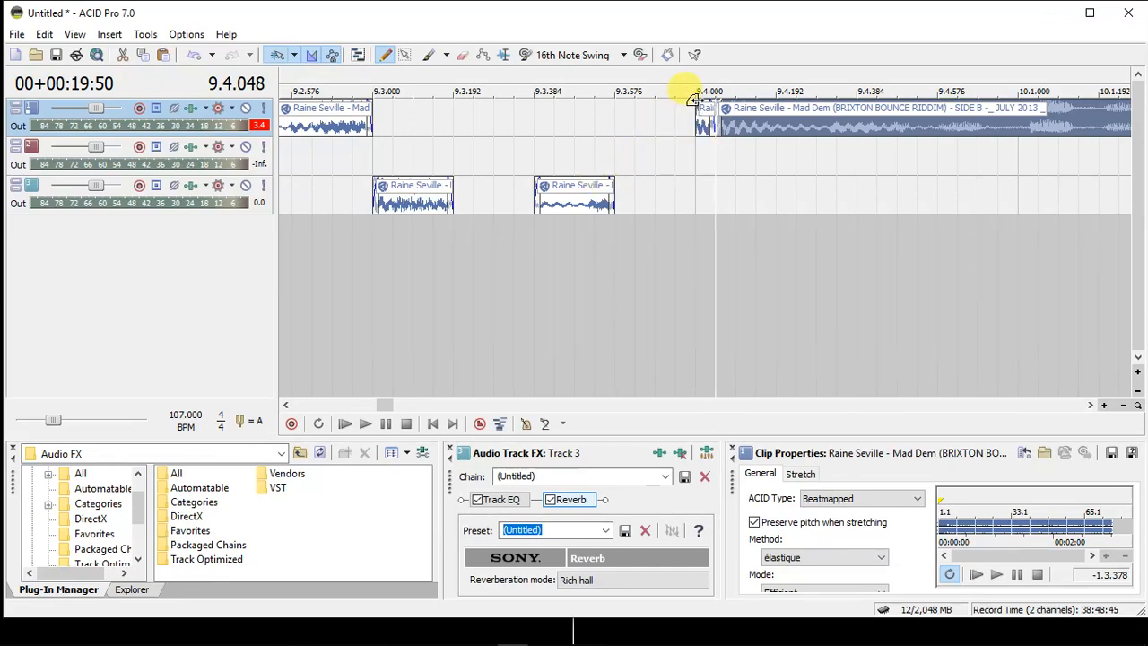
Place the short slice three times in a row from 9.3.384 and once at 9.3.576, pitching the last one down by 2.
click(707, 131)
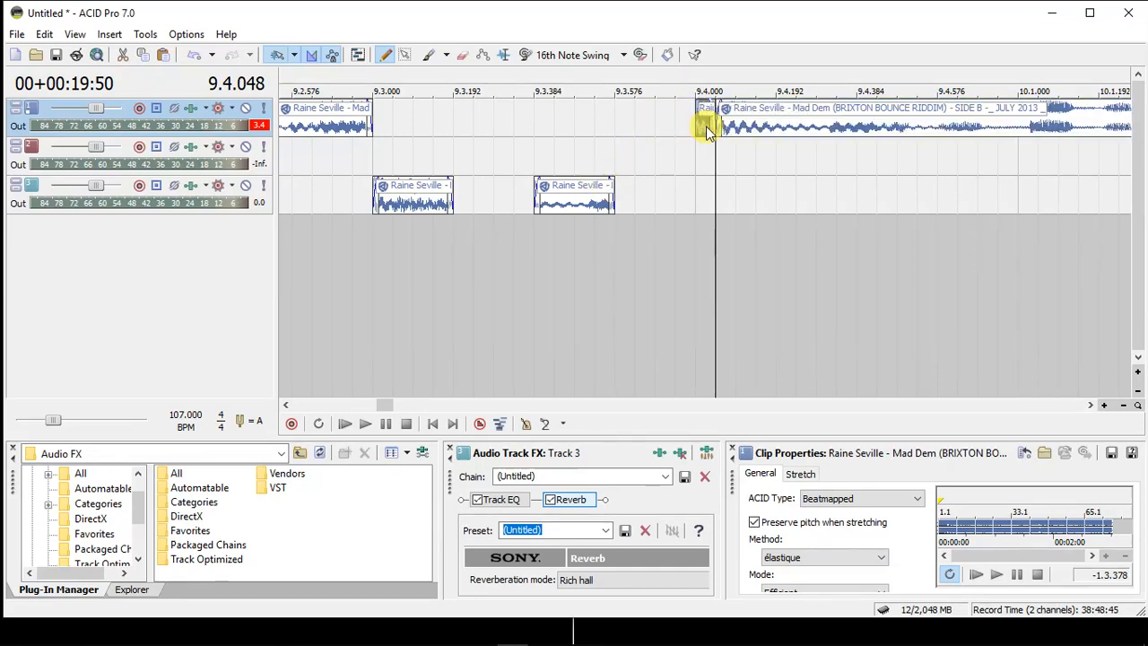
drag(707, 131, 620, 113)
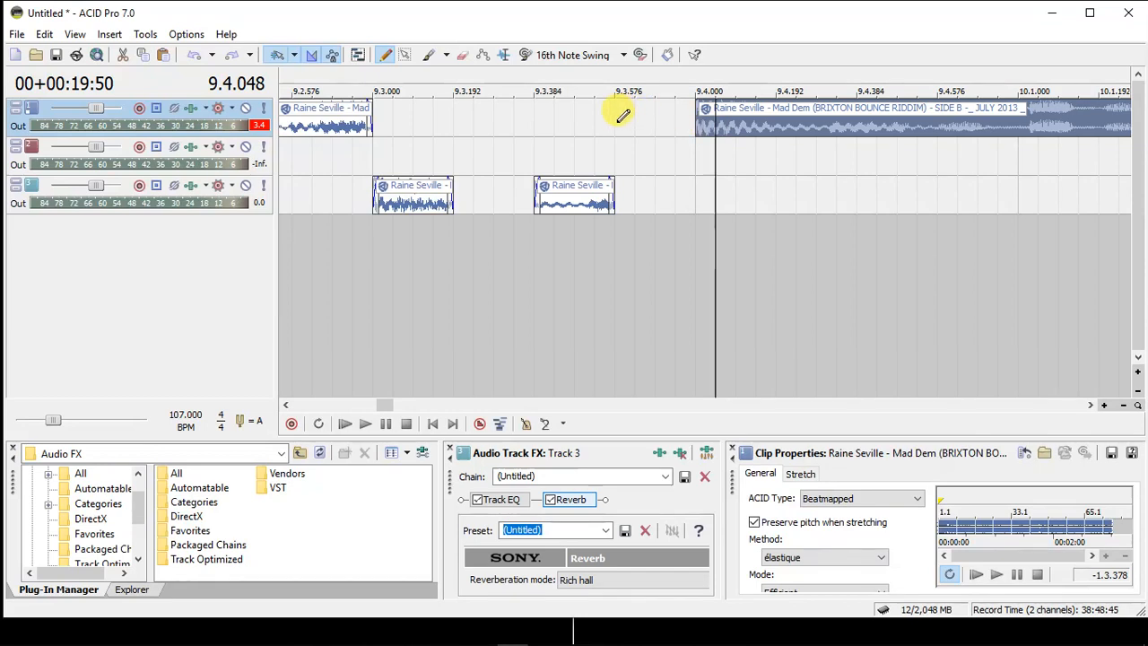
drag(541, 108, 553, 114)
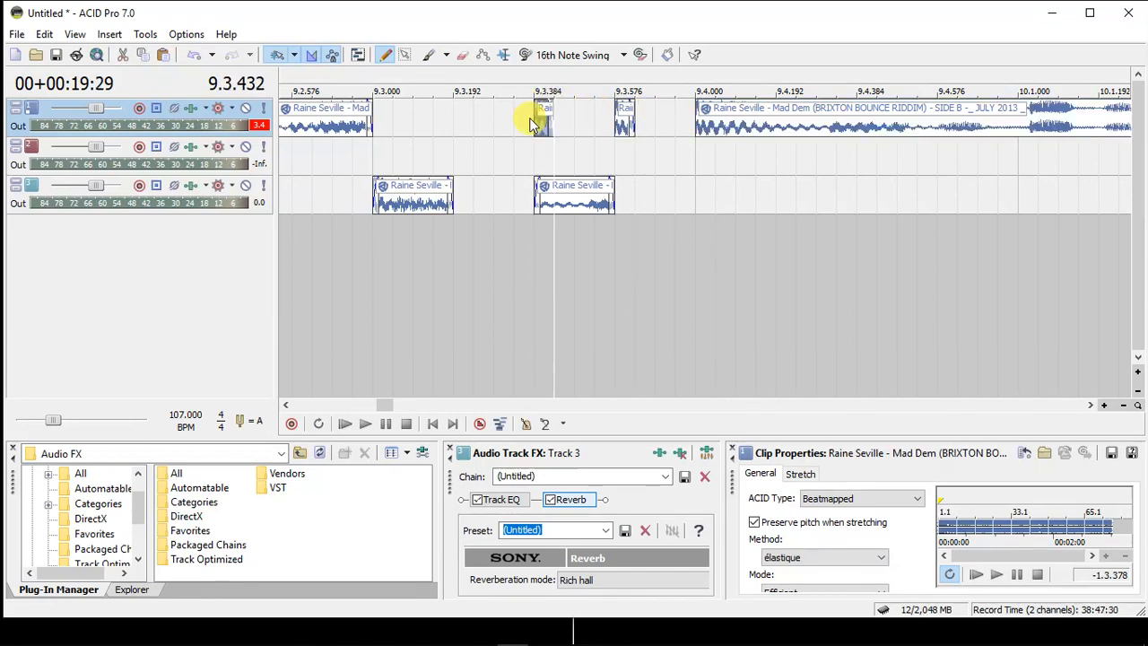
click(619, 113)
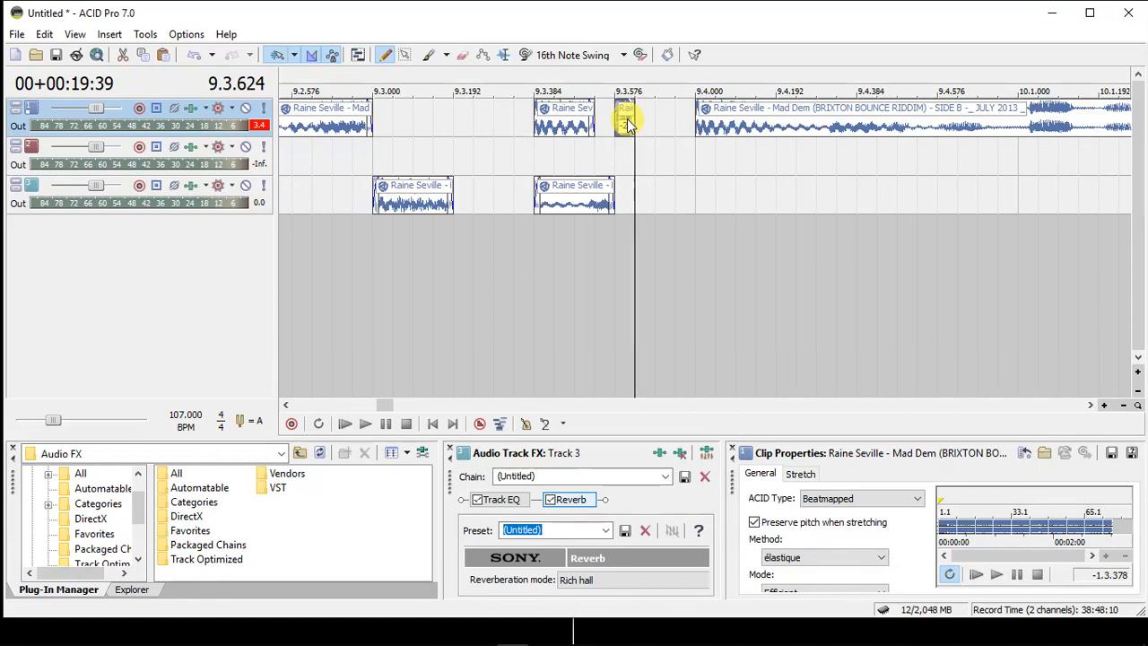
Add a volume envelope to track 3, and fade it from 9.2.720 down to -Inf. dB at 9.3.624.
click(350, 203)
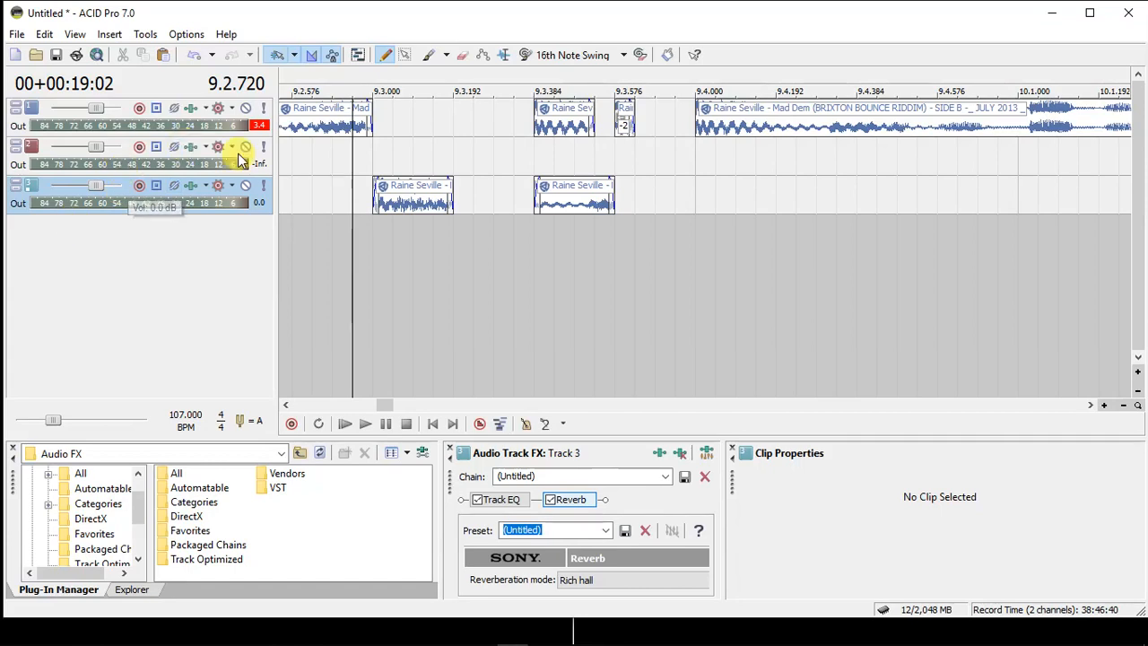
key(v)
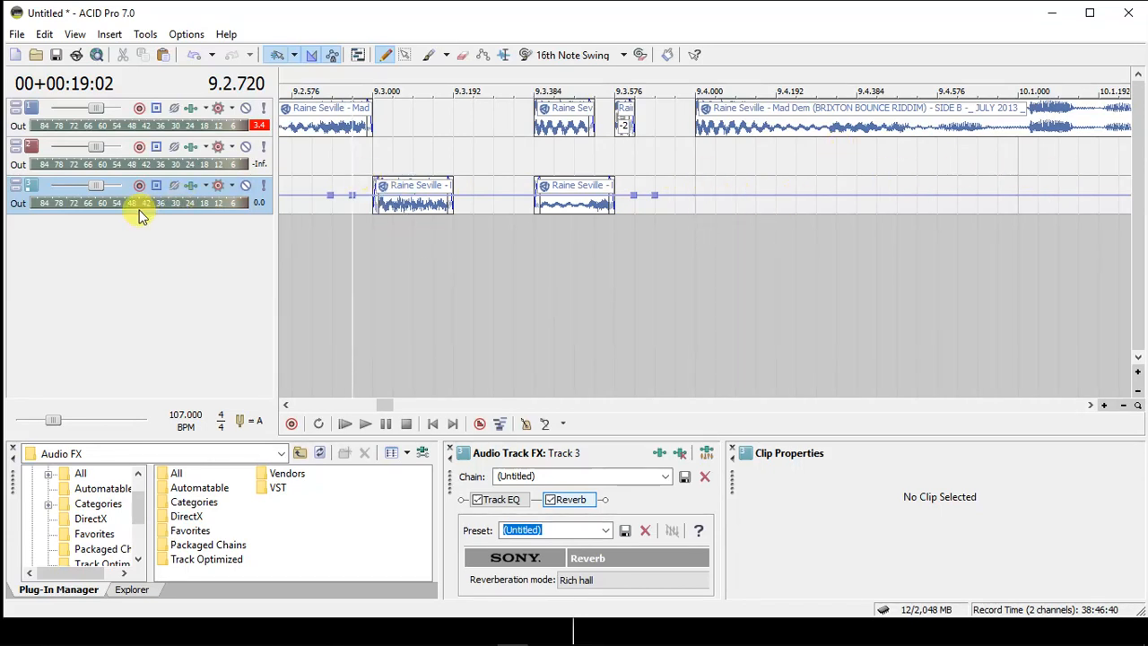
drag(631, 196, 635, 246)
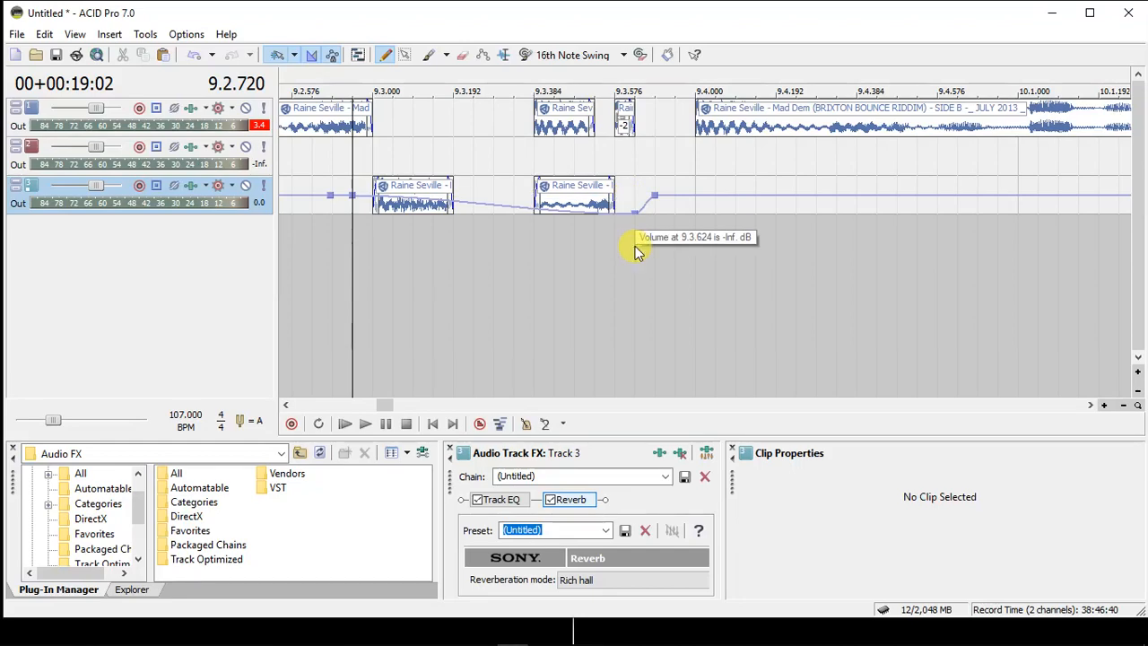
Play the project from 7.3.384 through the stutters and the reverb break, and stop playback.
scroll(635, 246, down, 2)
scroll(635, 246, down, 3)
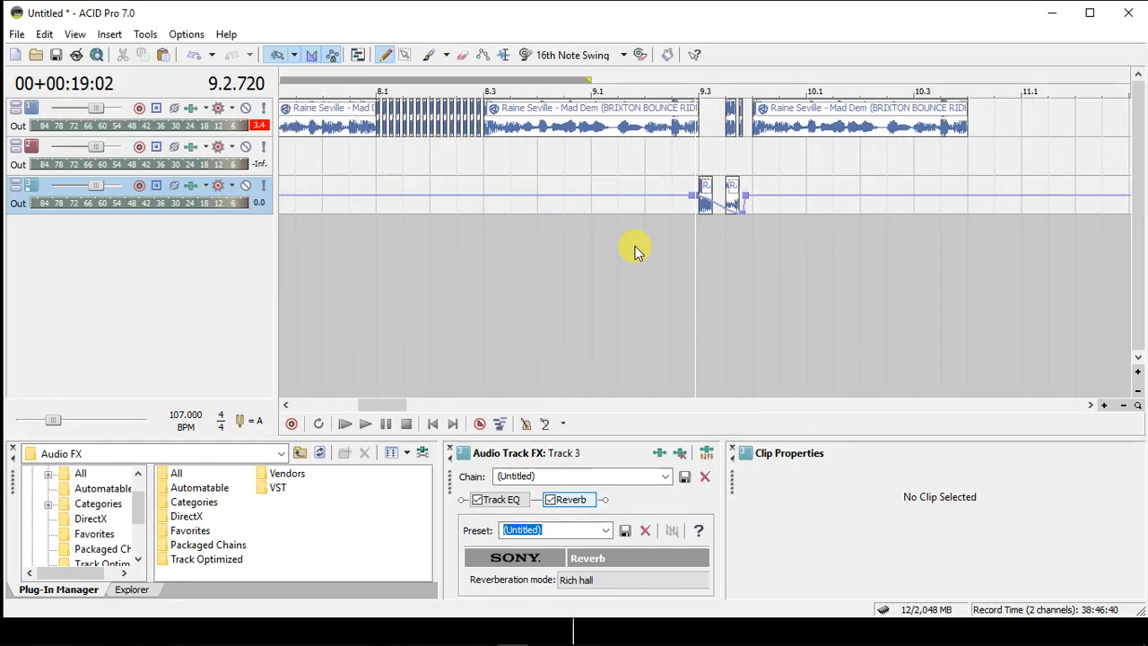
click(302, 173)
key(space)
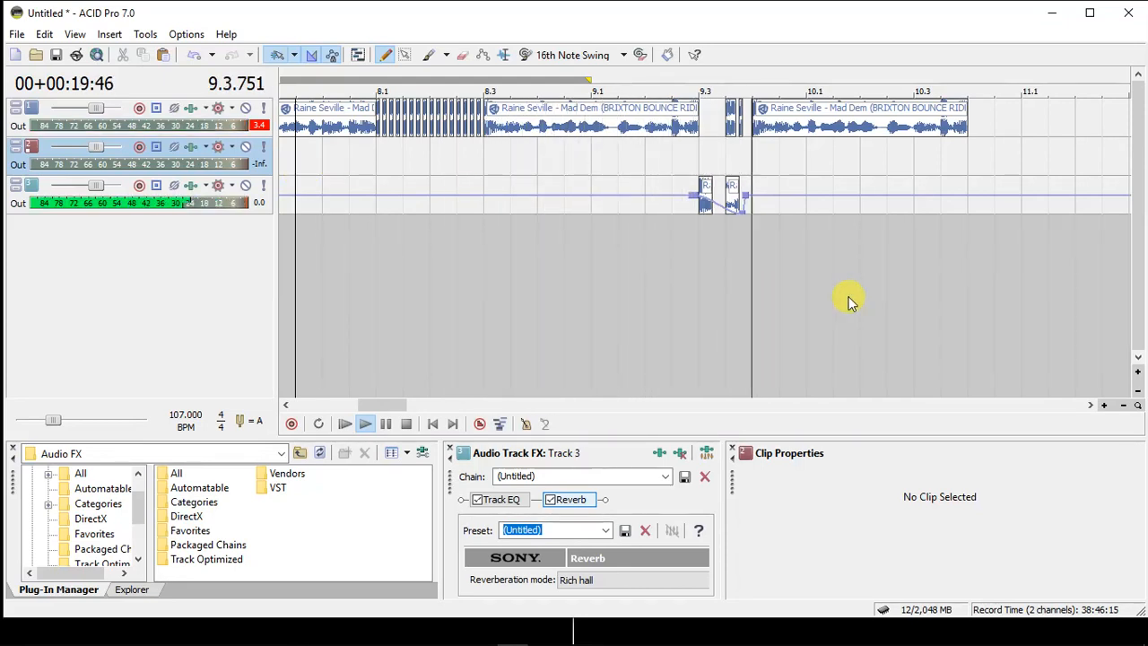
key(space)
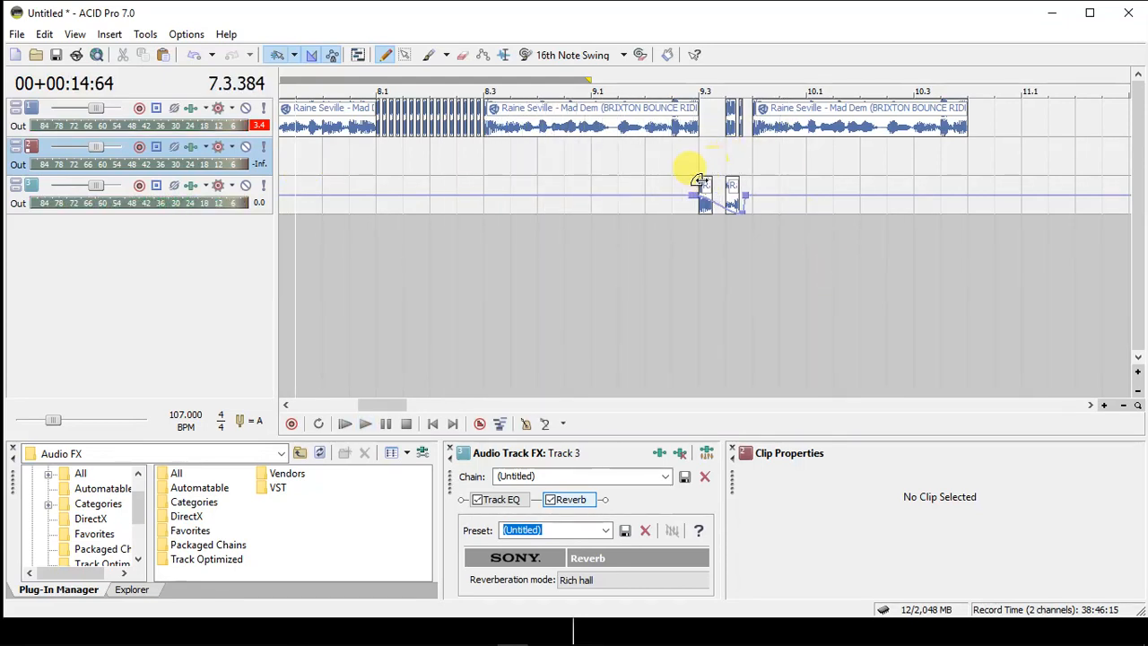
Play the break and resumed song from 9.2.000, replay briefly from 10.2.000, and stop playback.
click(646, 168)
key(space)
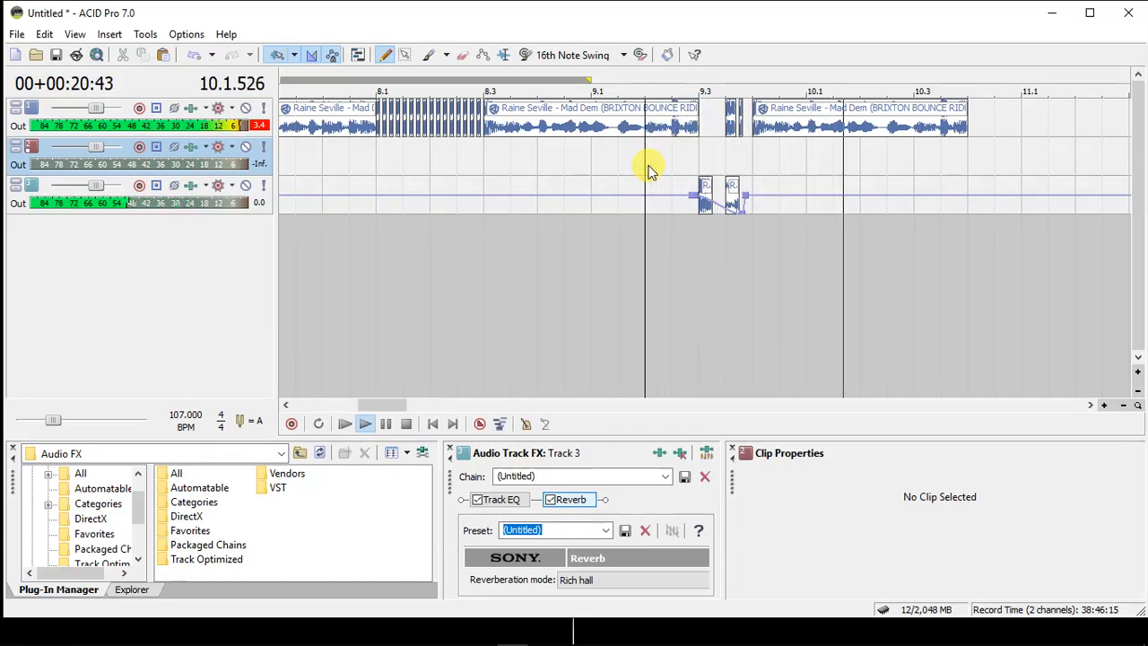
key(space)
click(859, 131)
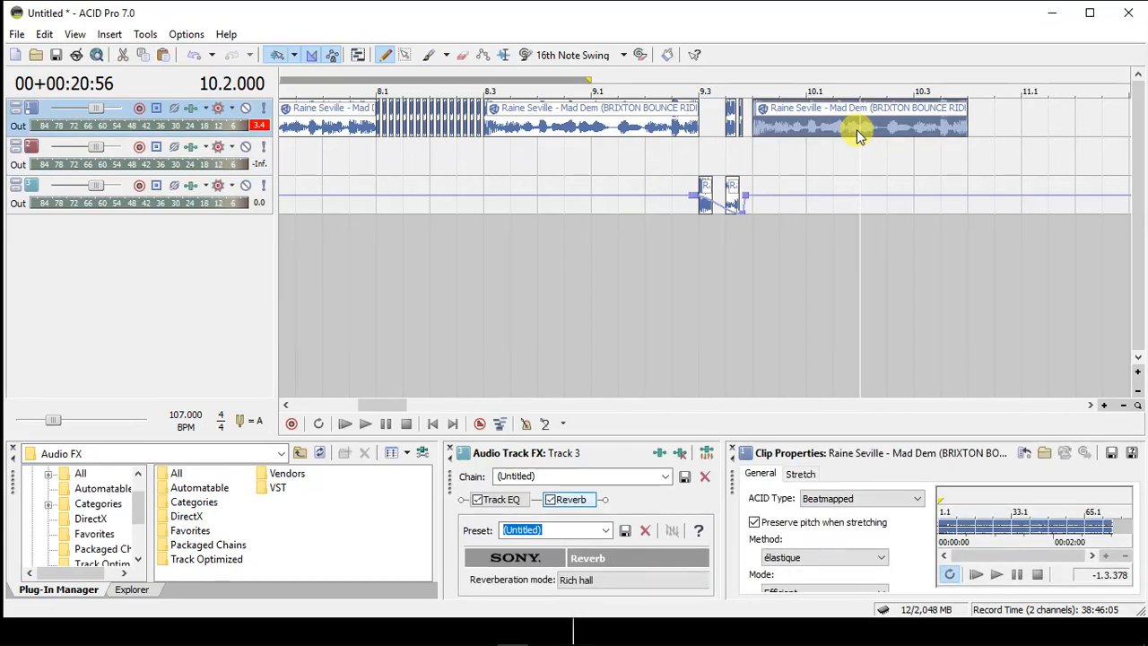
key(space)
key(space)
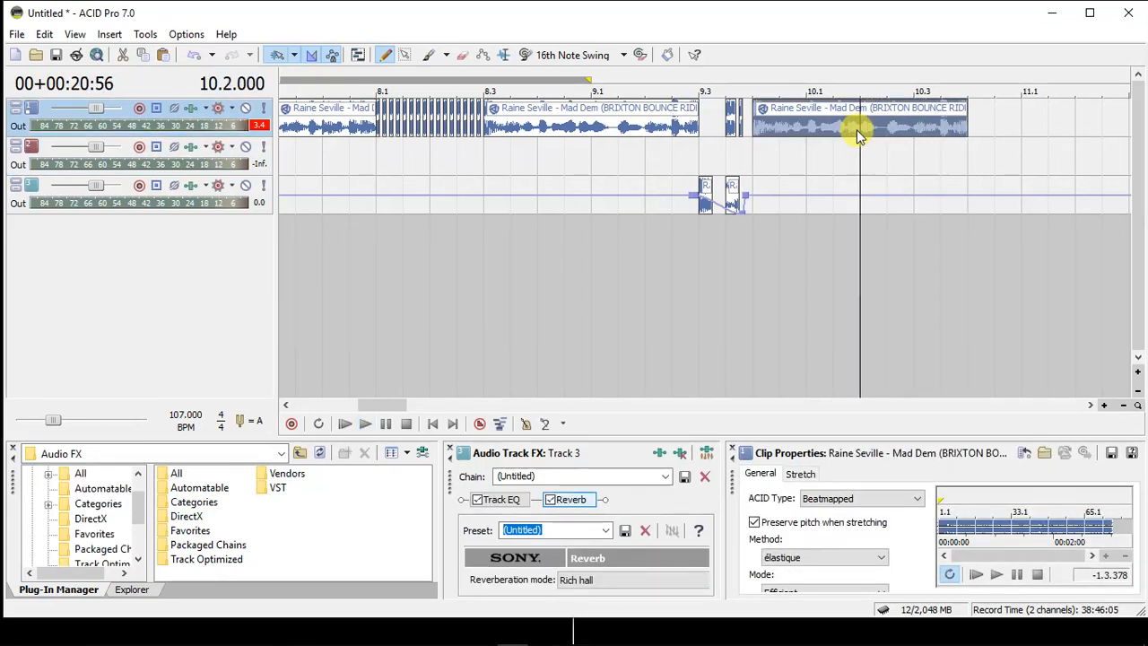
Extend the end of the song clip that starts at 9.4.000 to just past 12.1, and split it at 10.4.000.
drag(968, 119, 1129, 97)
key(space)
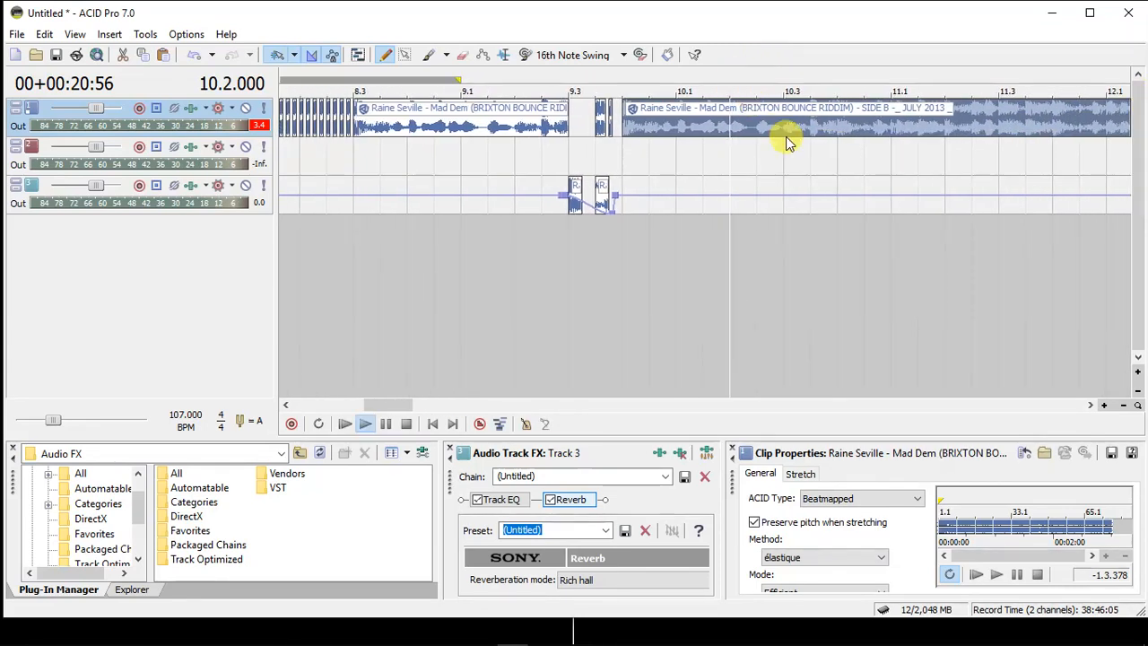
click(839, 127)
key(s)
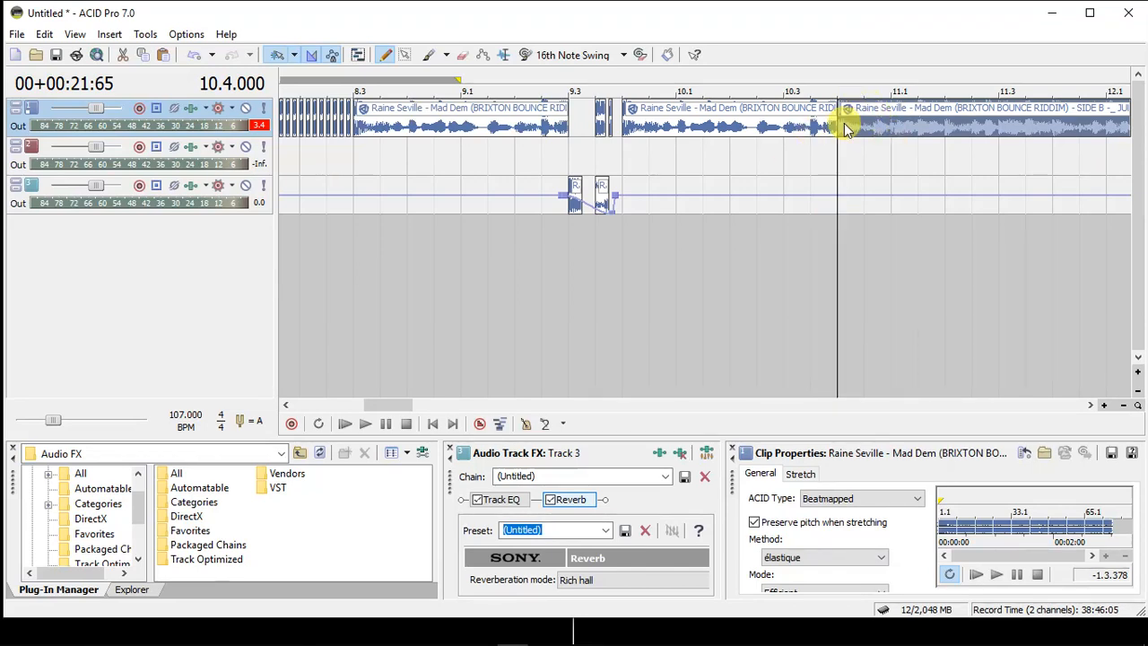
Play from 9.4.000, extend the end of the song clip starting at 10.4.000 to 12.4.000, and stop playback.
click(1091, 405)
click(1091, 404)
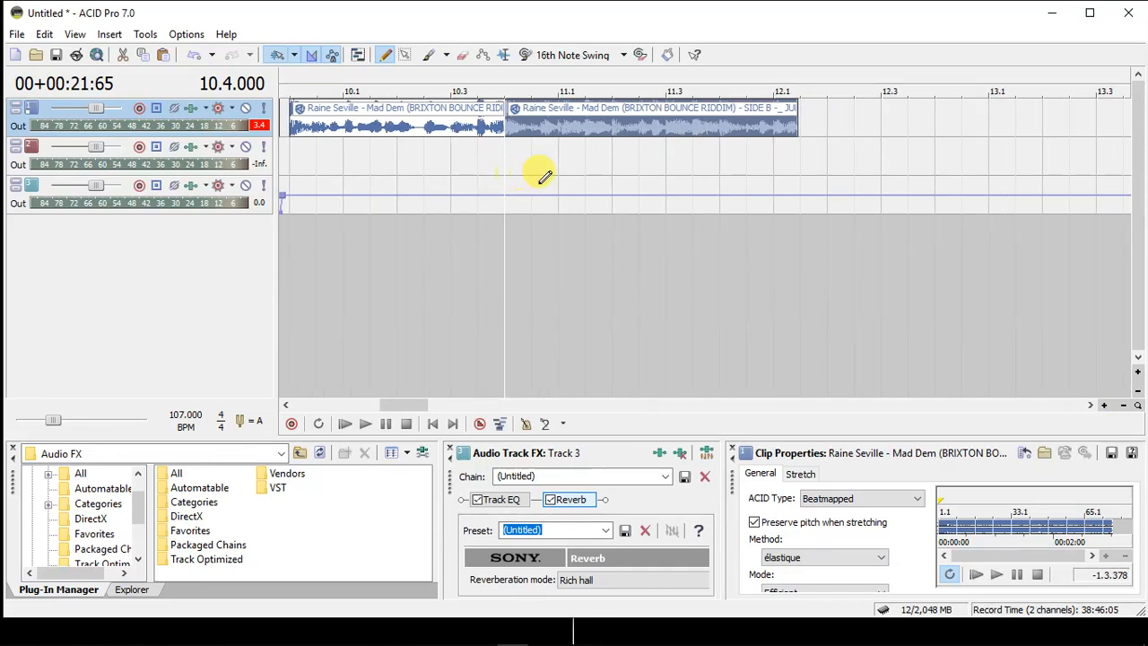
click(296, 130)
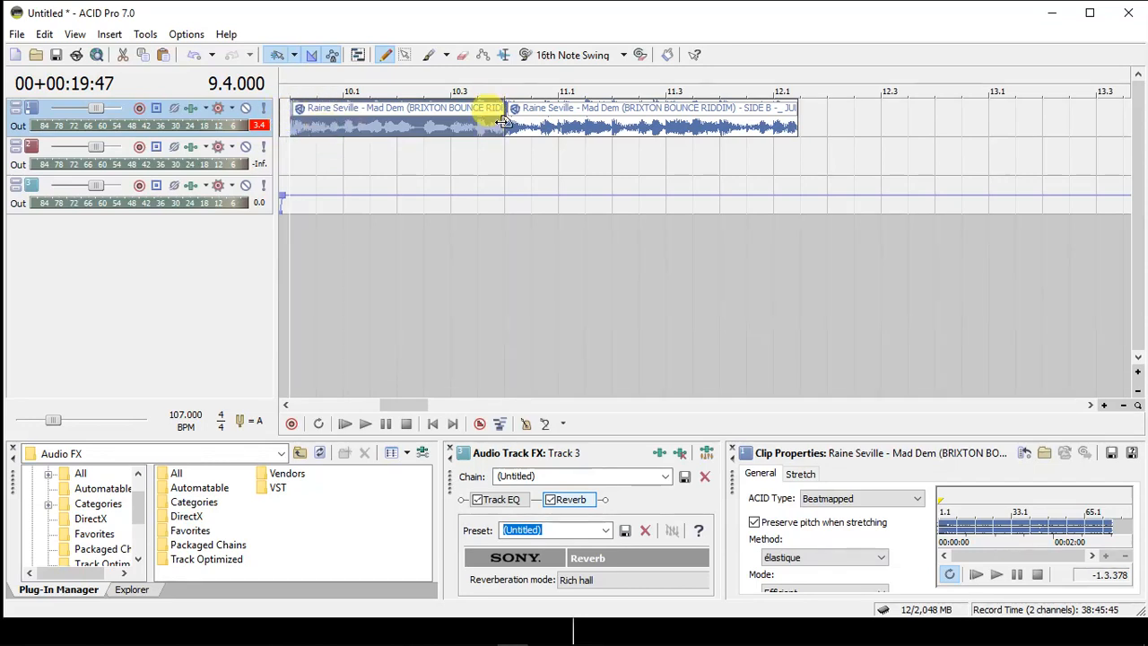
key(space)
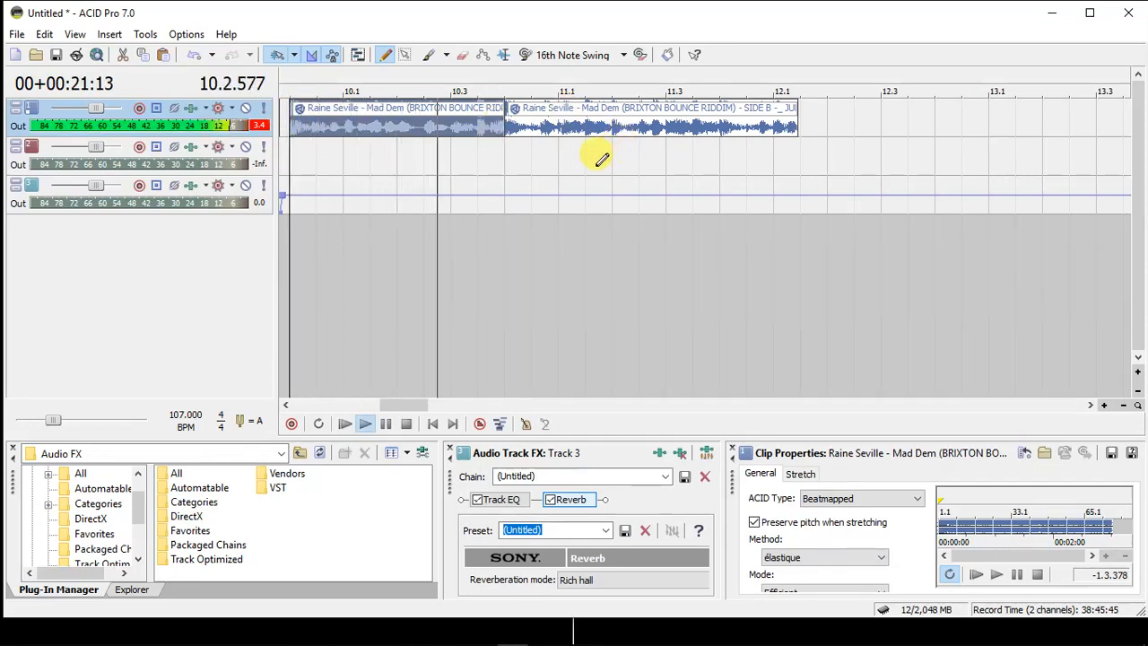
drag(795, 124, 931, 131)
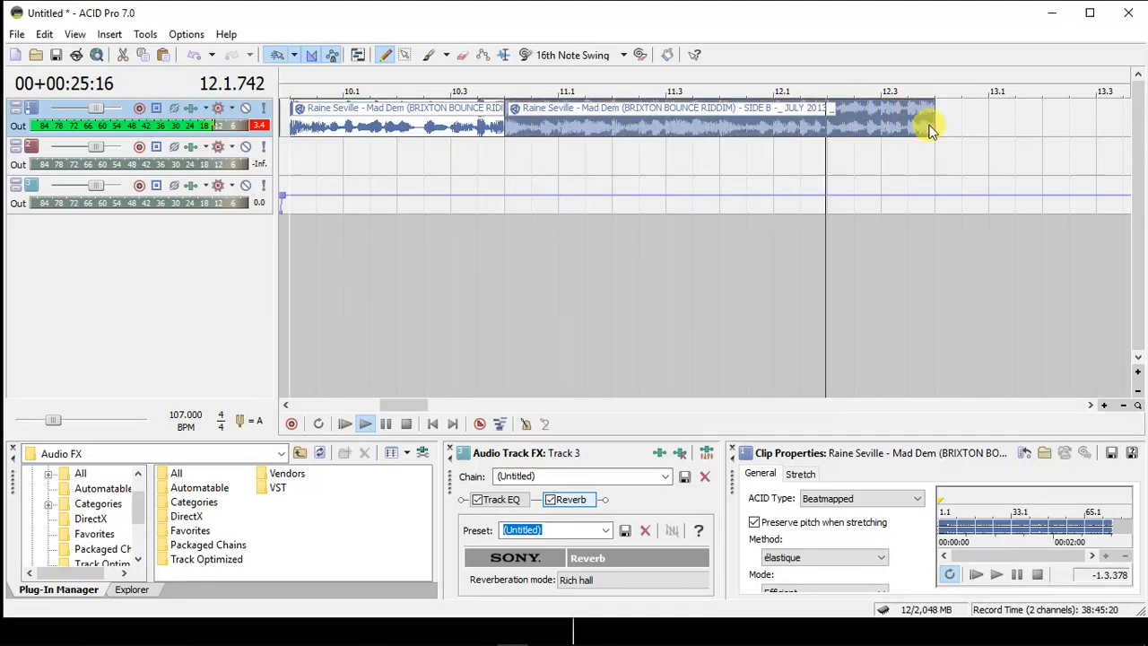
key(space)
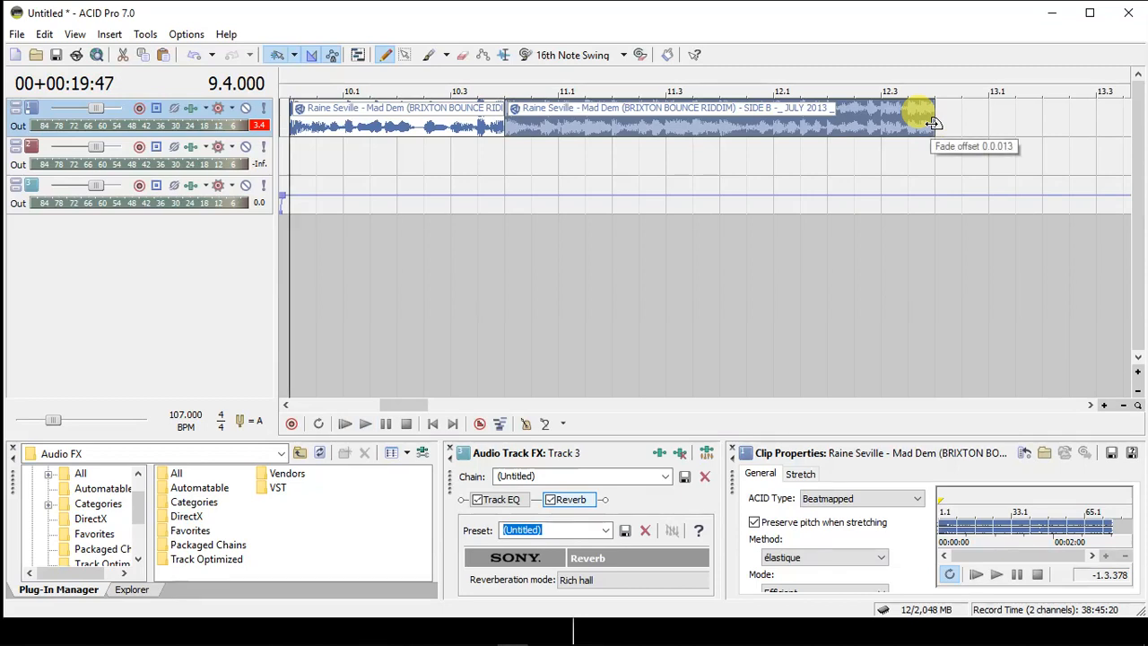
Try extending the clip's end slightly past 12.4.000, audition it from 12.4.000, and return its end to 12.4.000.
drag(933, 123, 960, 126)
click(935, 126)
key(space)
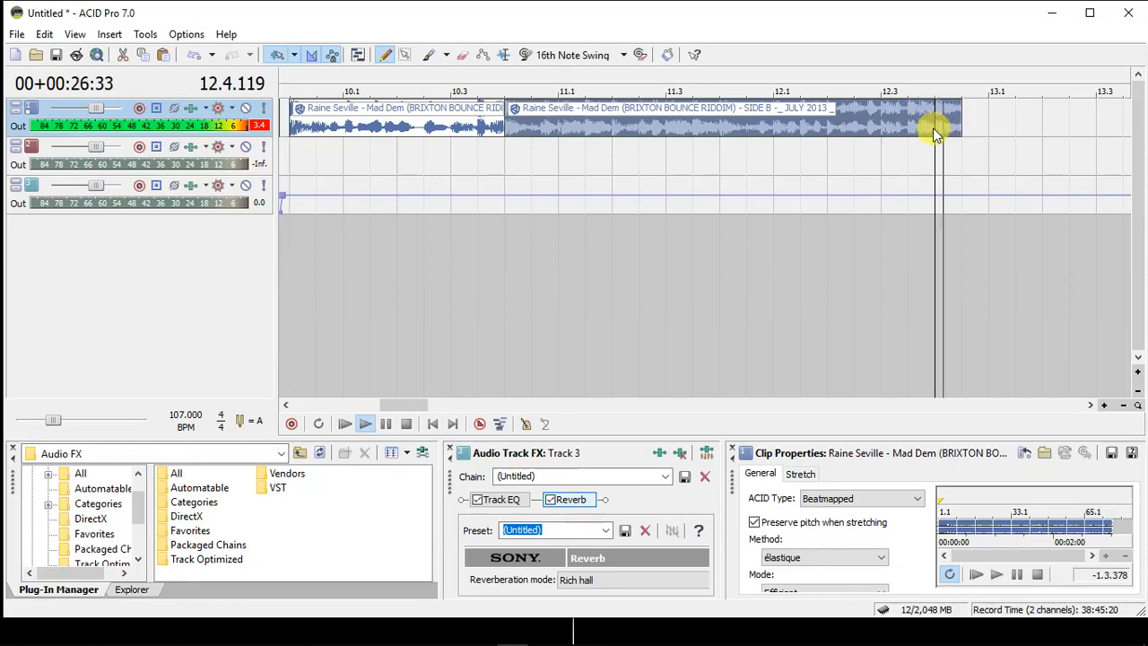
key(space)
key(ctrl+z)
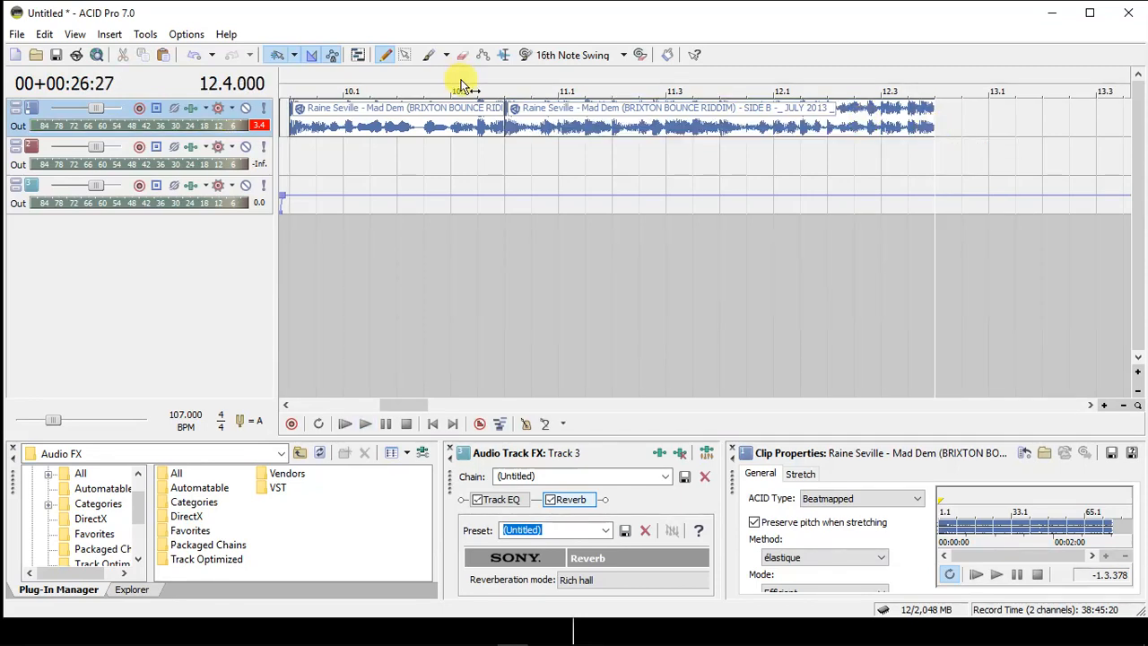
Move the song clip starting at 10.4.000 from track 1 onto a newly inserted audio track, keeping its start position.
double_click(508, 118)
key(Delete)
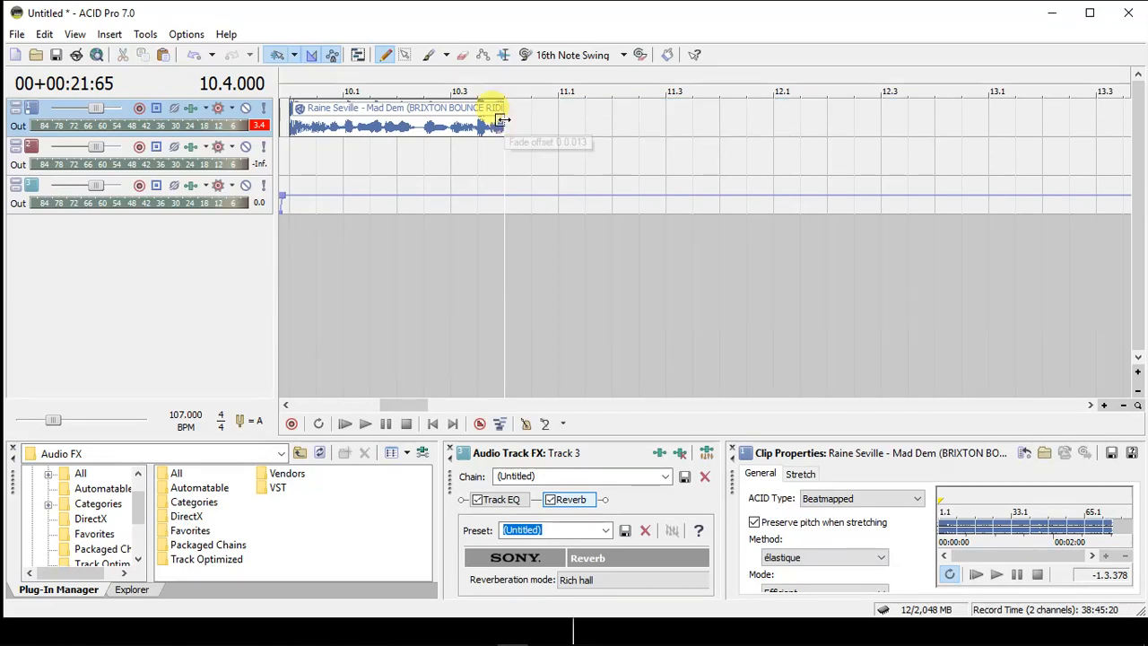
right_click(508, 224)
click(518, 246)
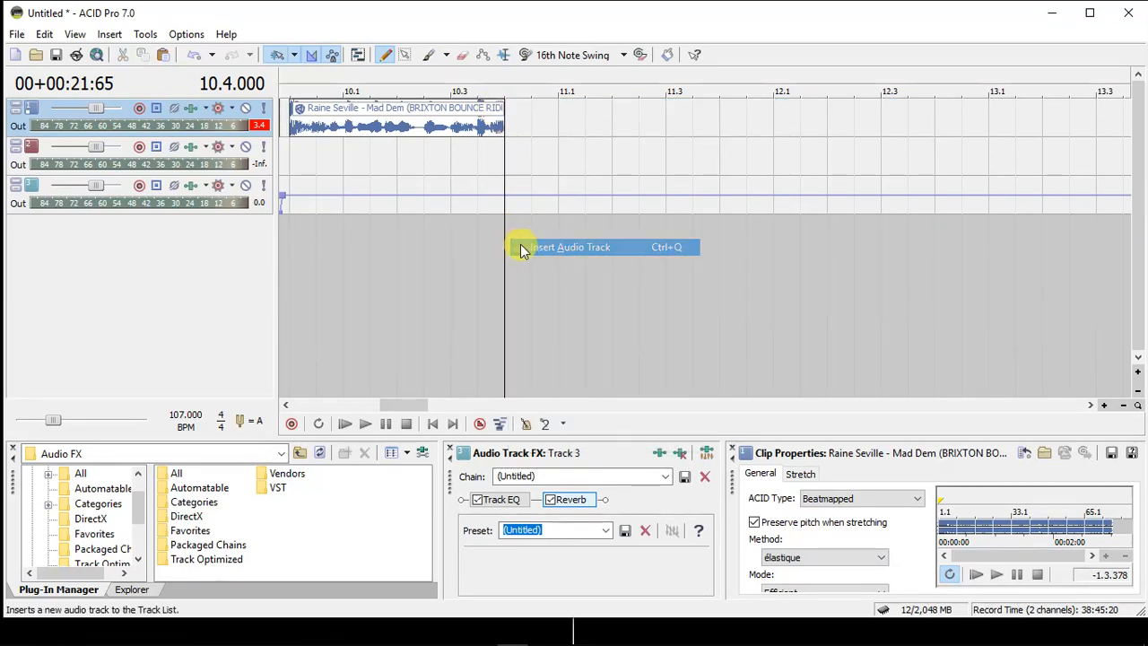
right_click(505, 224)
click(520, 260)
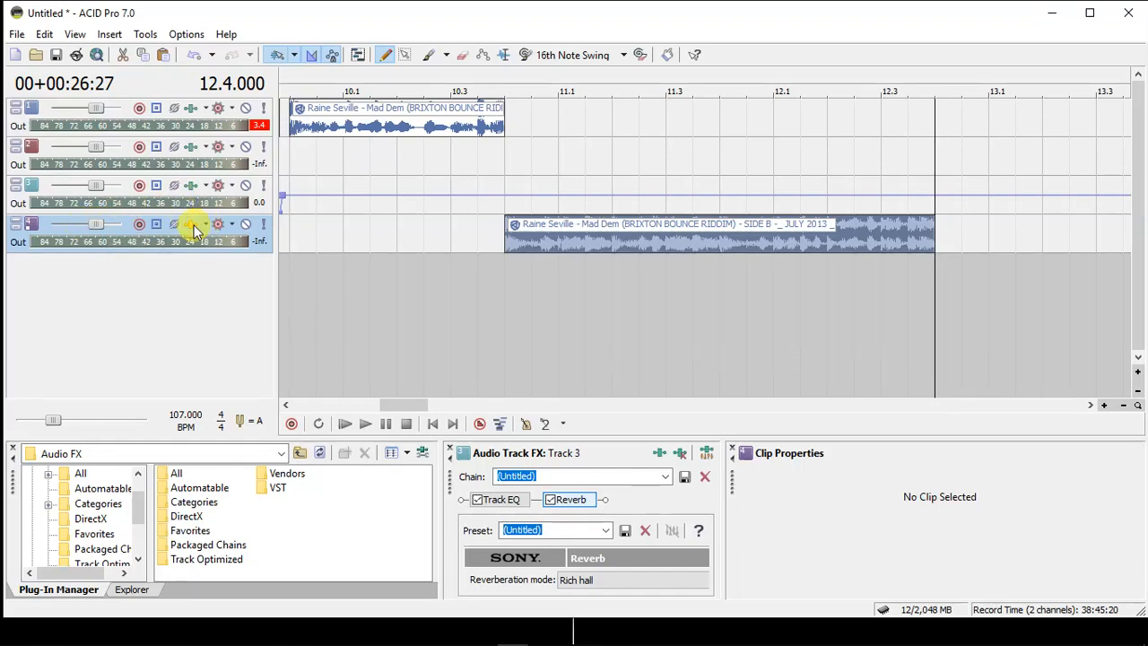
Add two Sony Flange/Wah-Wah effects after the Track EQ in track 4's effect chain.
click(196, 226)
click(240, 294)
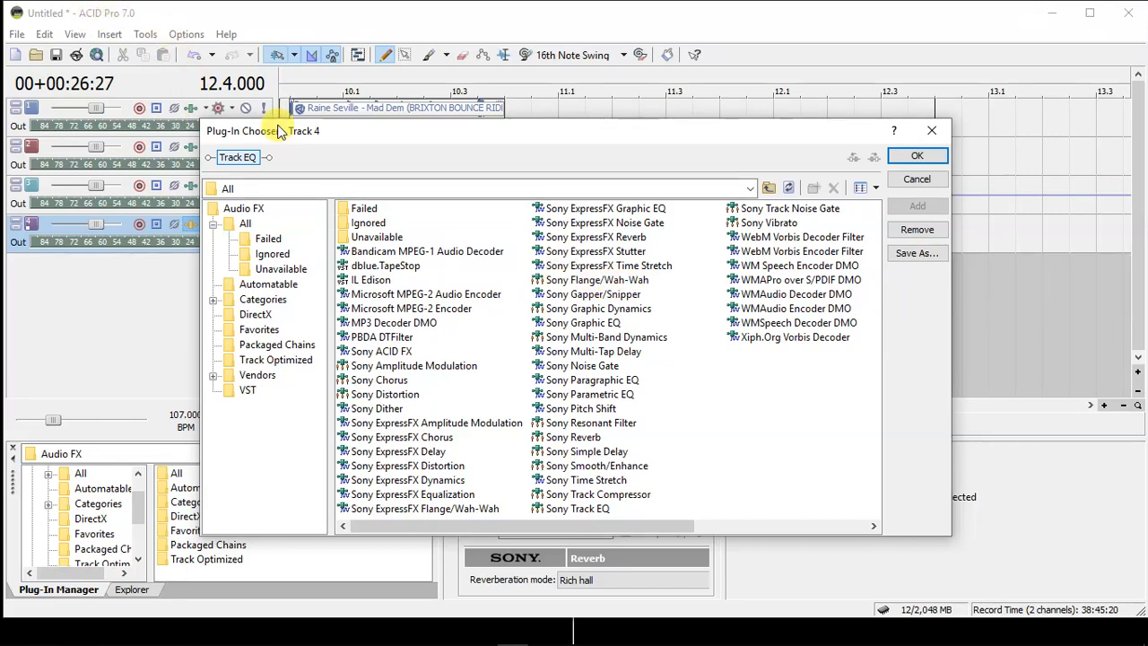
click(625, 281)
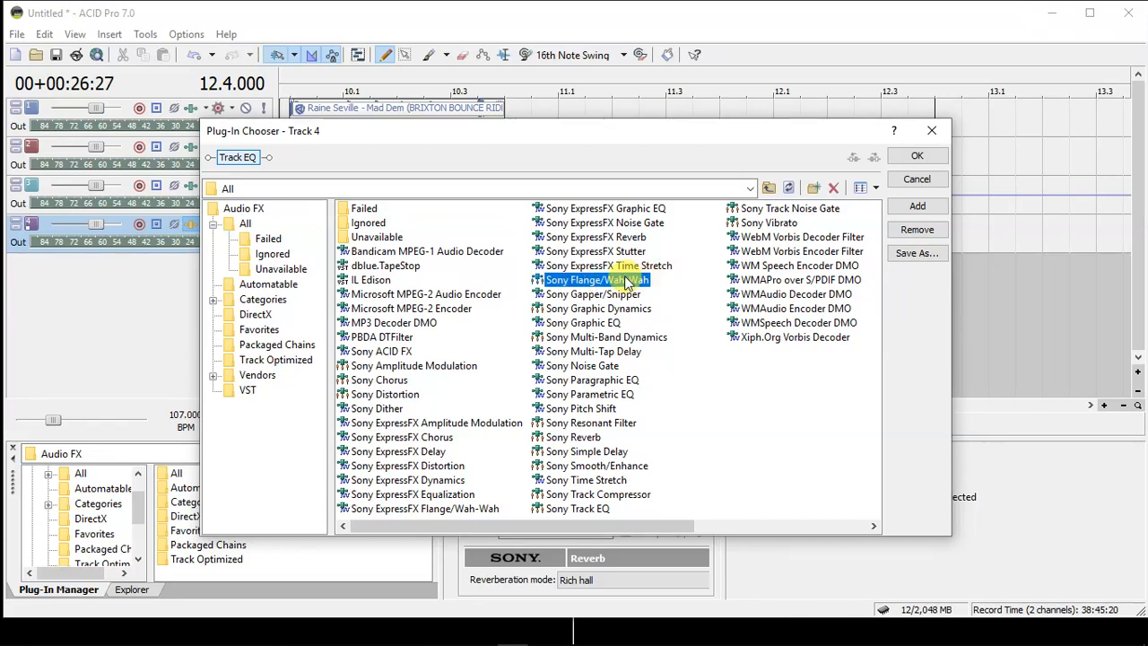
double_click(626, 281)
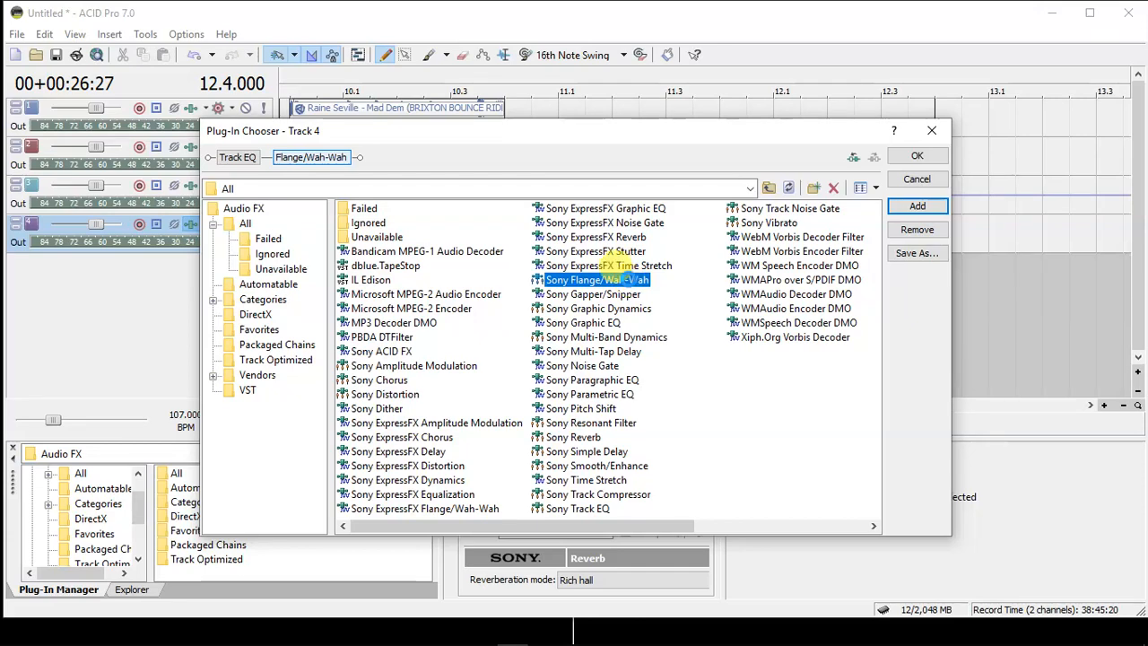
click(934, 160)
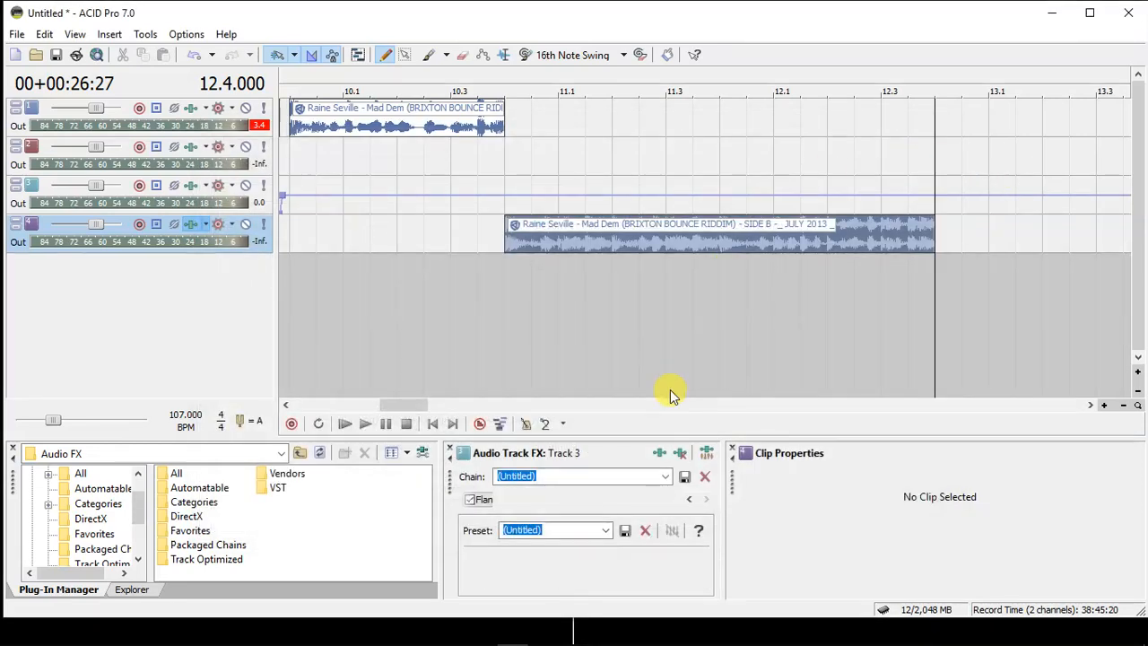
Set track 4's first Flange/Wah-Wah to the Slow flange preset and the second to Wah-wah 4.
drag(636, 440, 646, 361)
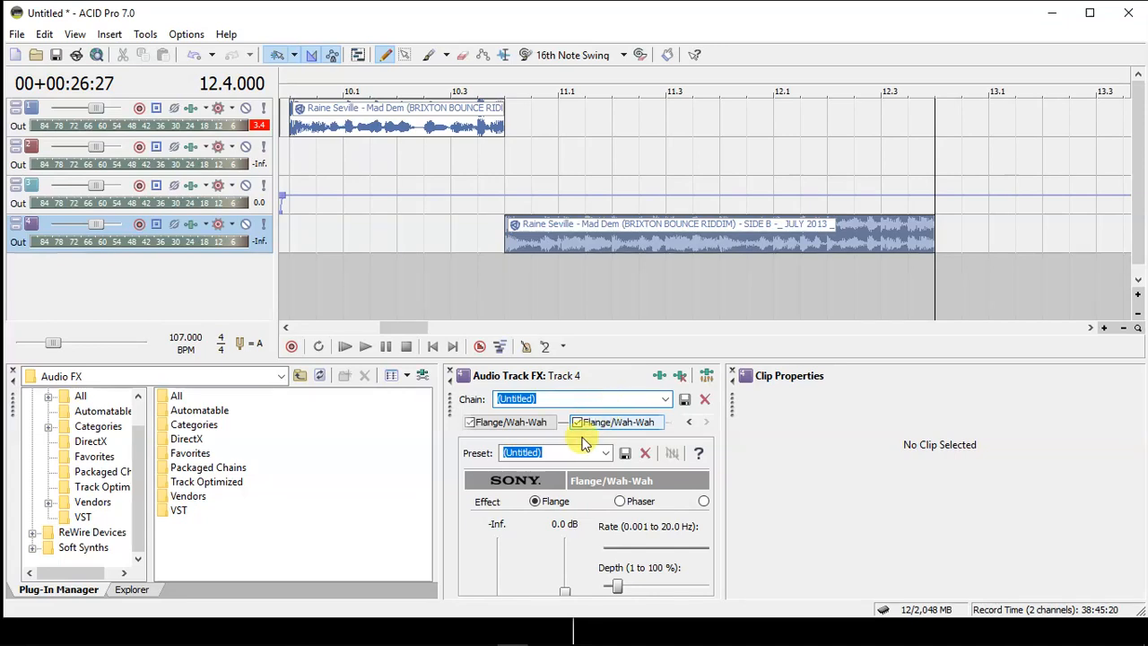
click(535, 423)
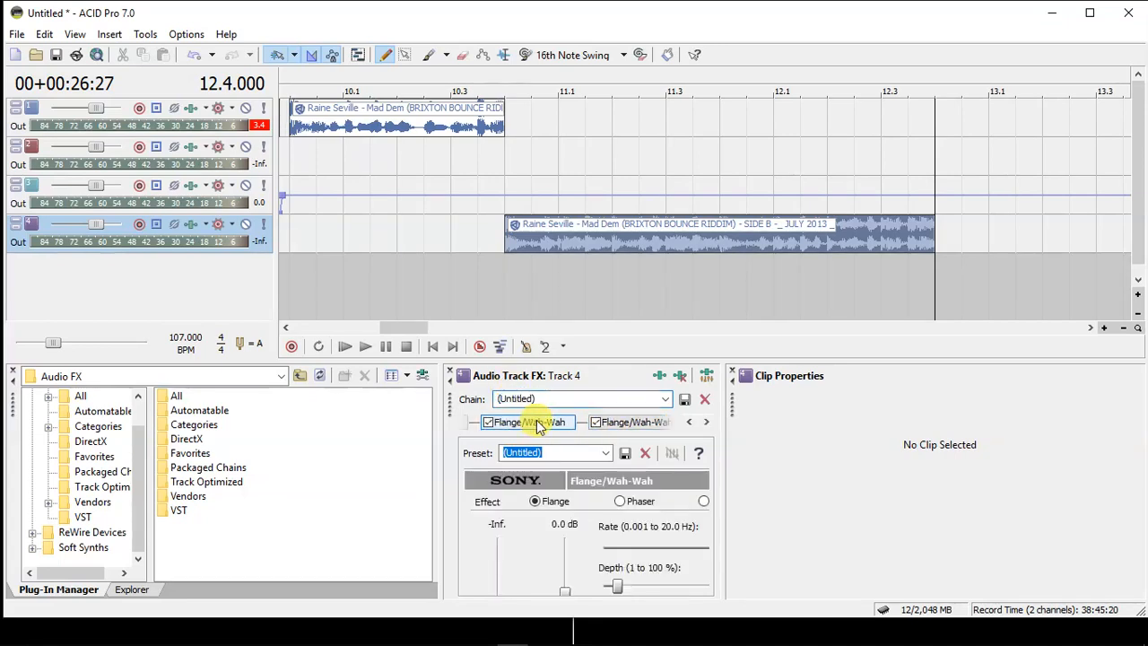
click(606, 453)
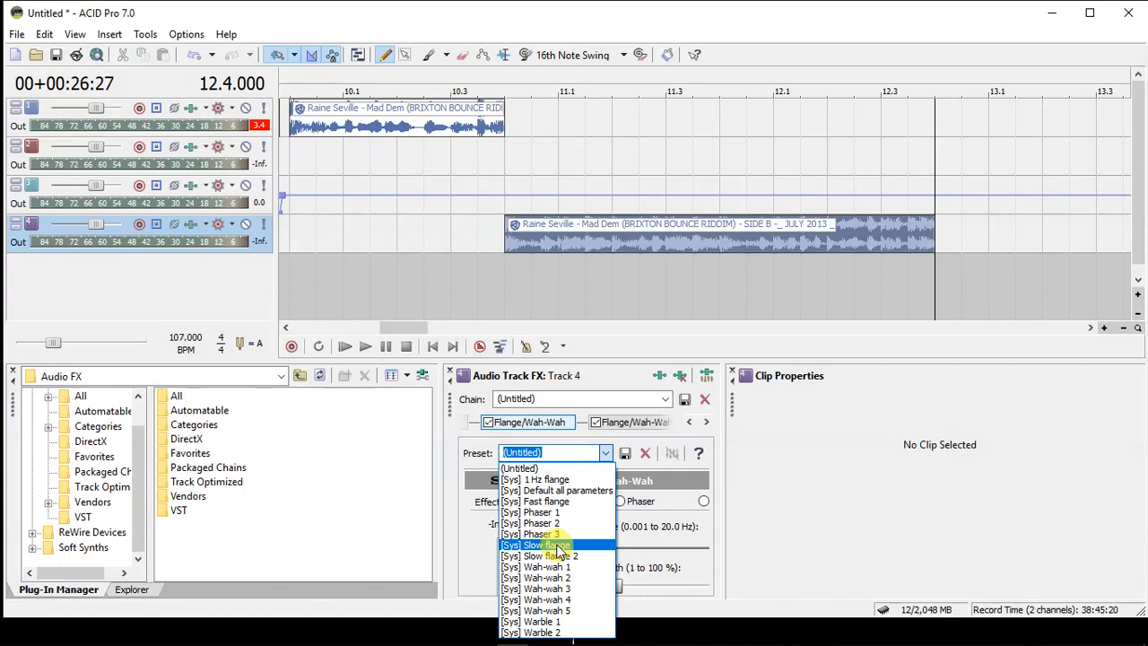
click(558, 546)
click(622, 423)
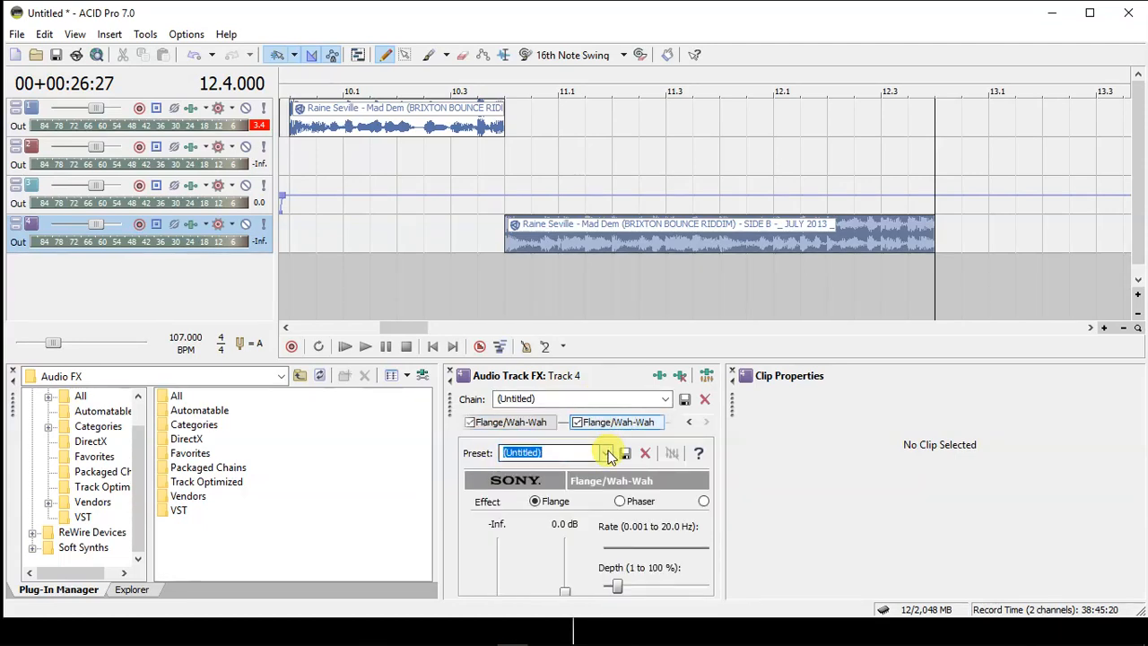
click(608, 453)
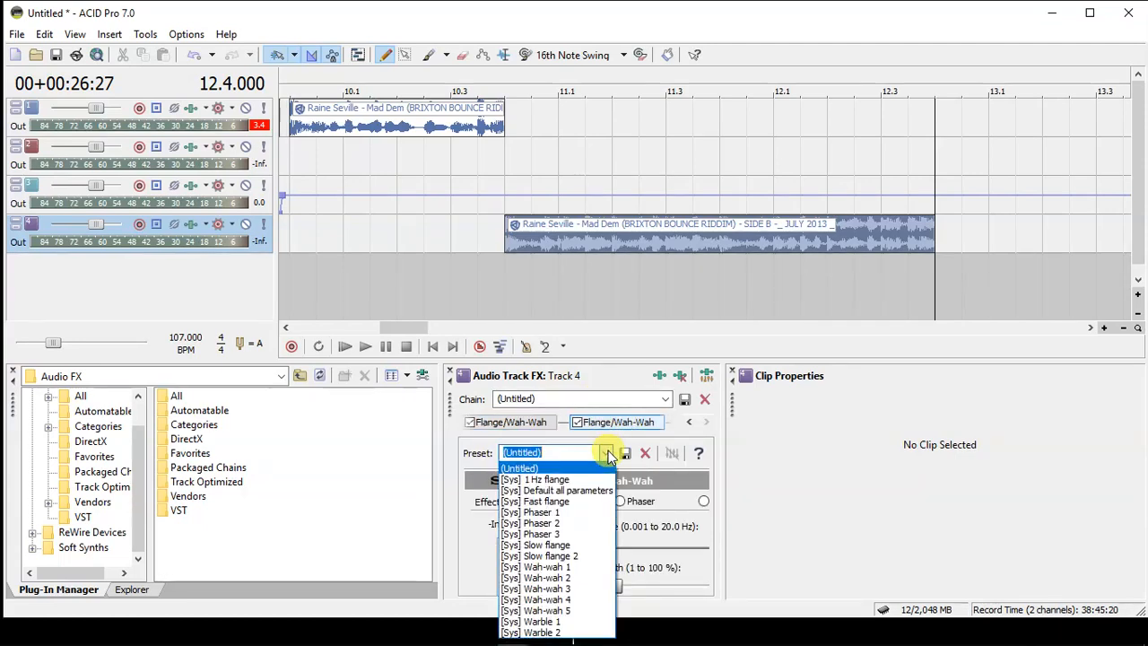
click(570, 600)
Play from 10.1.000 to hear the flanged section, and place a marker at 11.4.000.
click(352, 246)
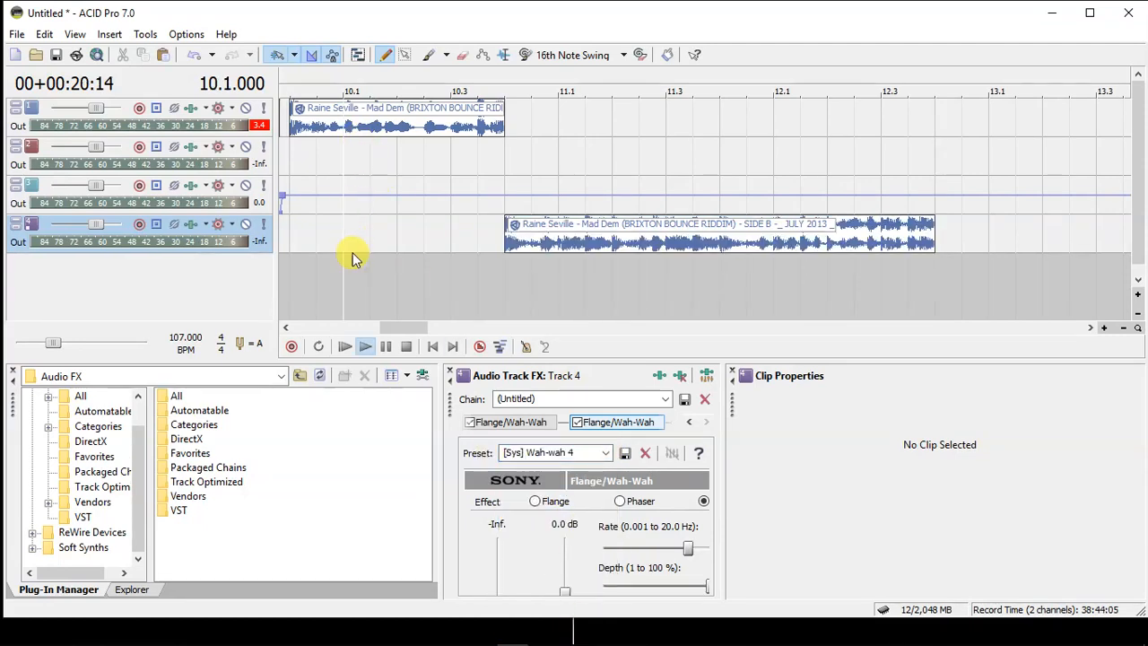
key(space)
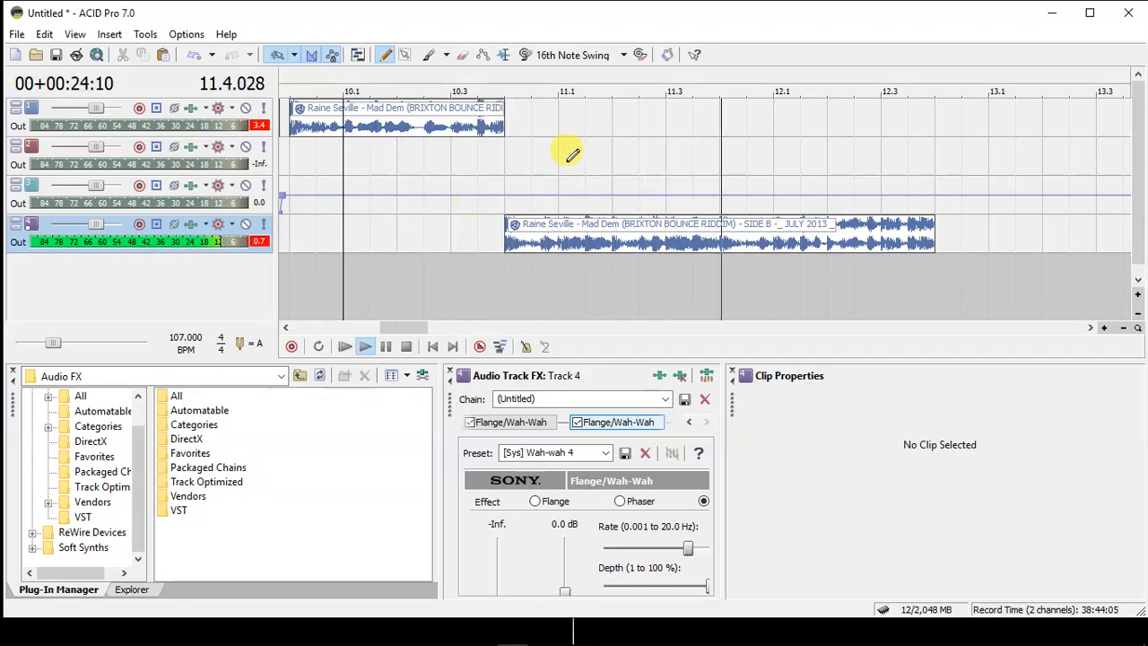
click(710, 124)
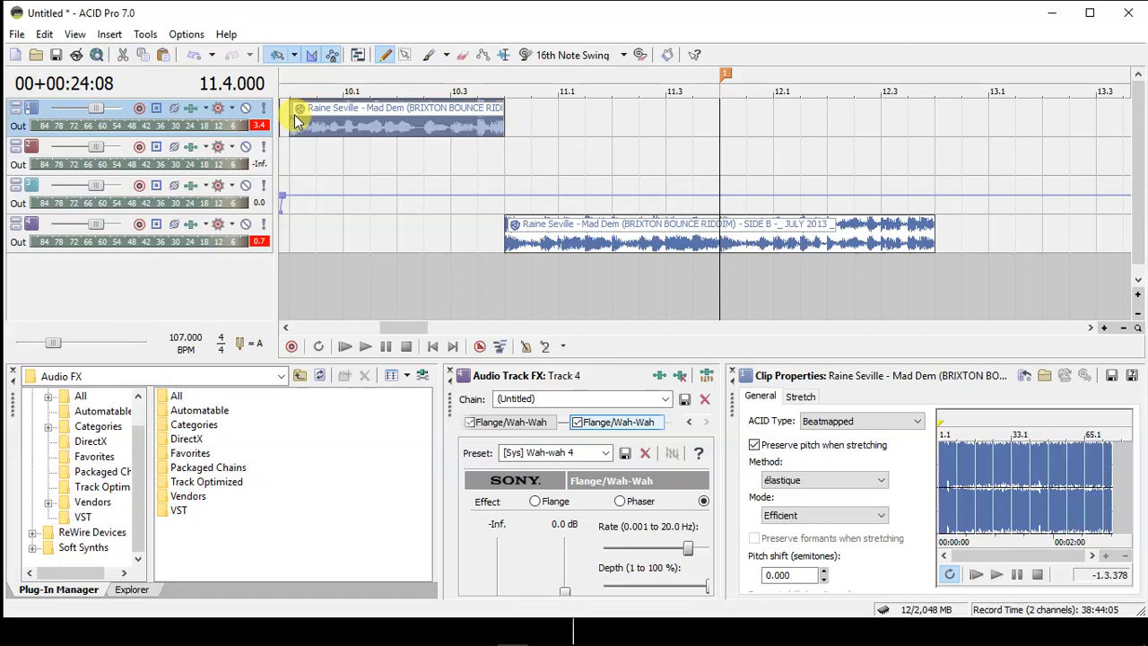
Copy track 1's song clip that starts at 9.4.000 to 12.4.000, and split the copy at 12.4.048.
drag(294, 114, 974, 131)
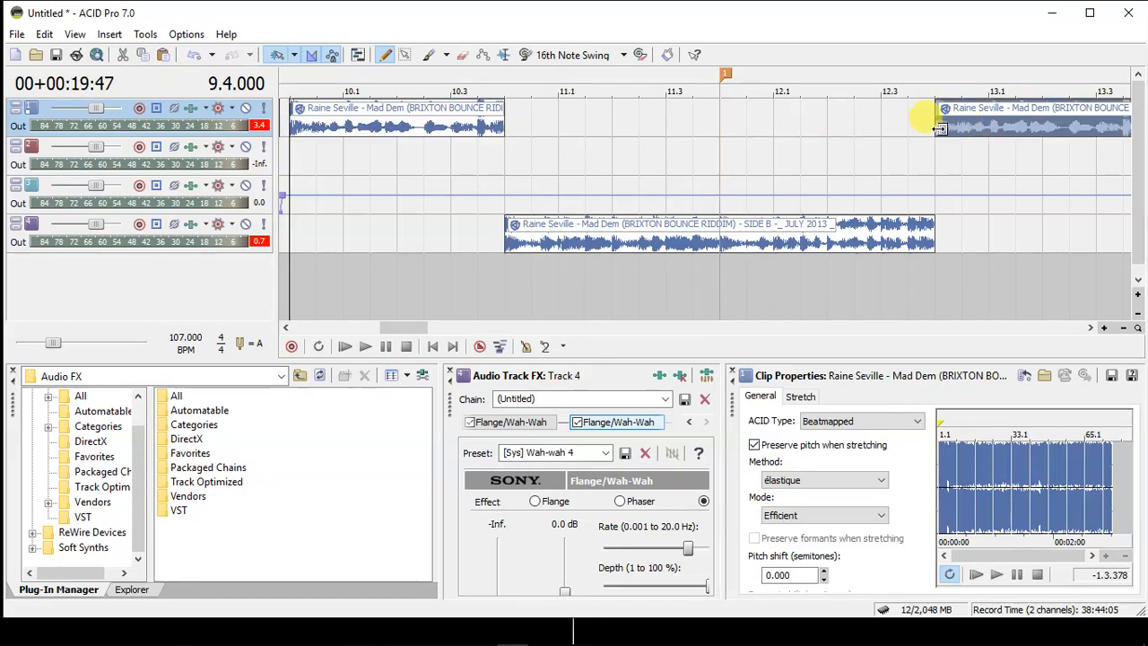
click(939, 129)
scroll(938, 130, up, 3)
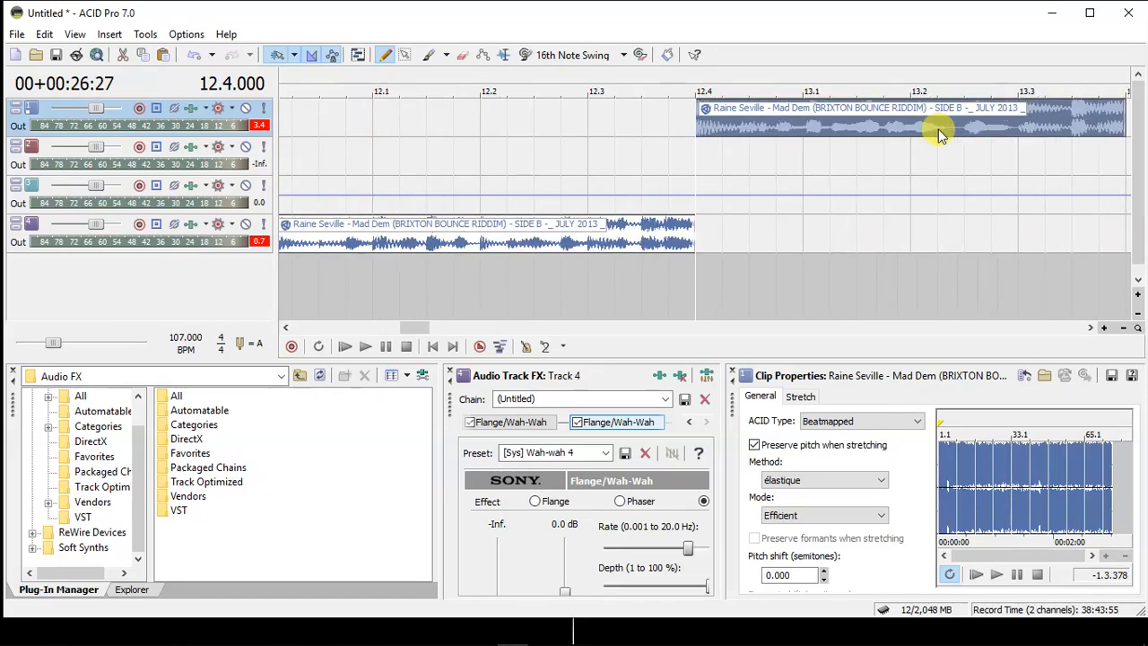
scroll(939, 133, up, 2)
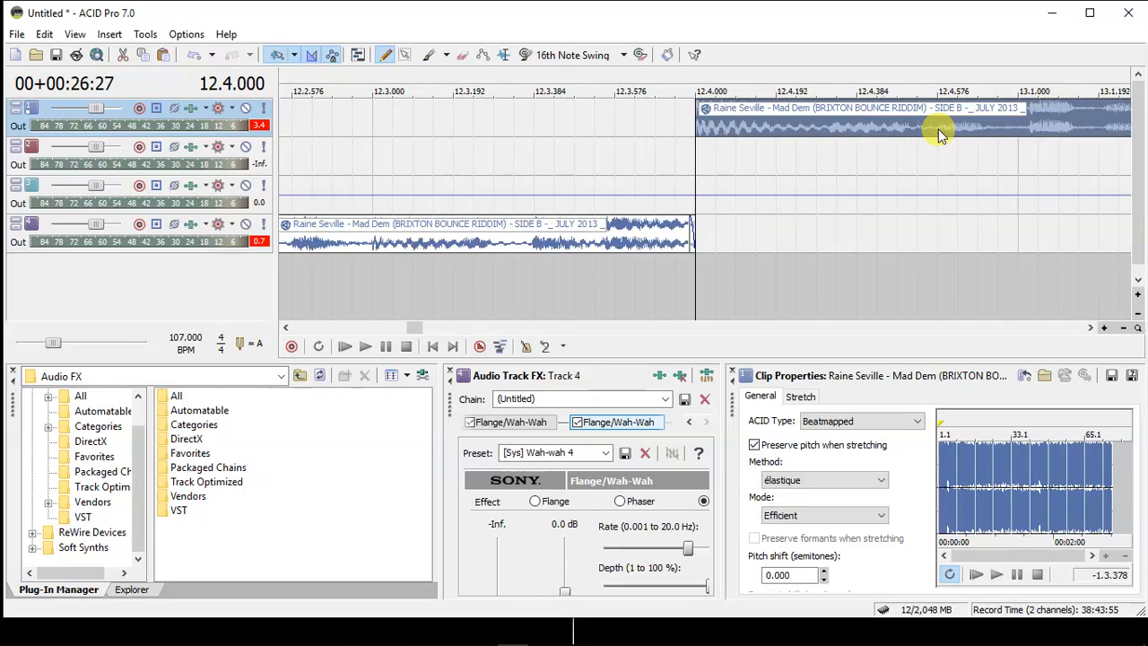
click(721, 126)
key(s)
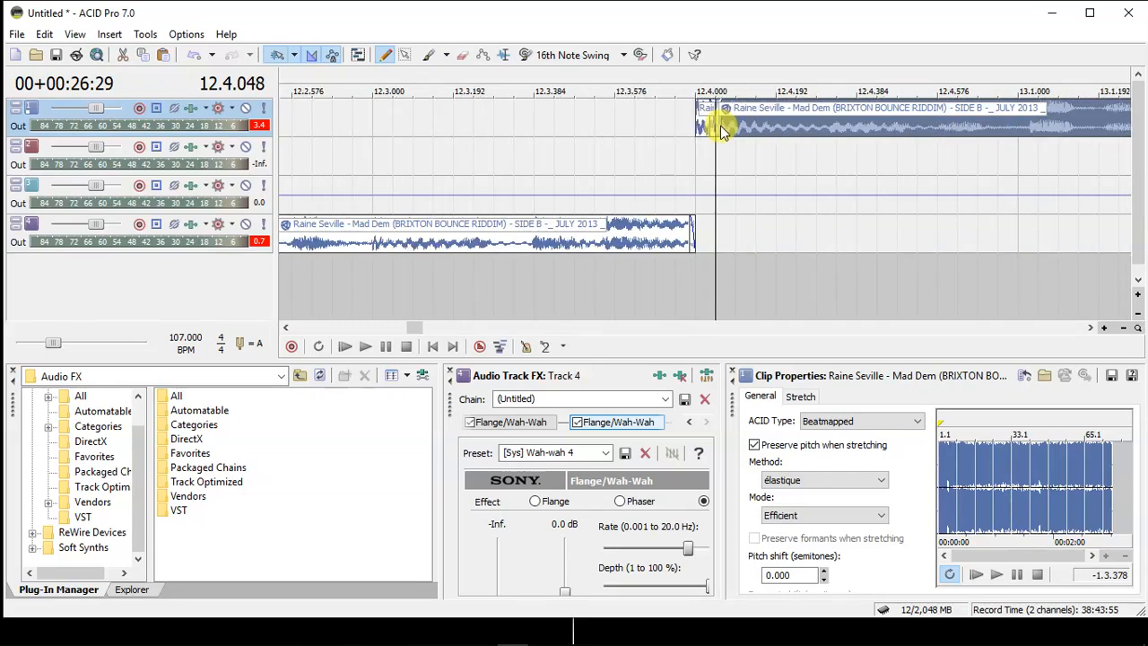
Copy the short slice from 12.4.000 to 12.3.576, 12.3.384, 12.3.192 and 12.3.000 on track 1.
drag(709, 126, 548, 123)
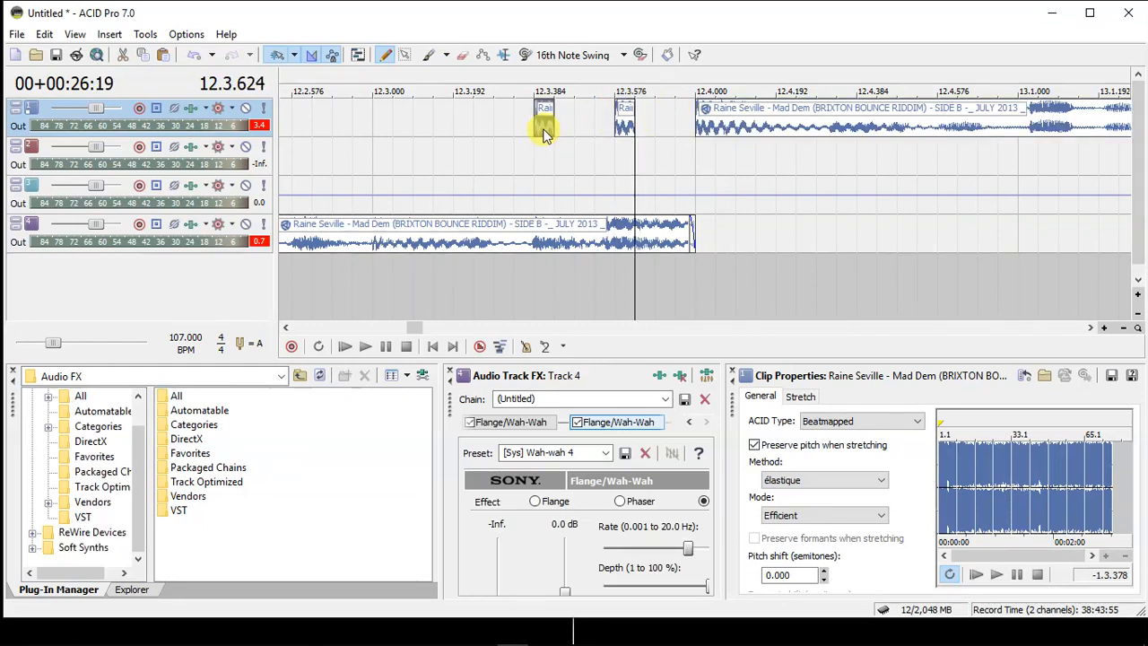
click(457, 118)
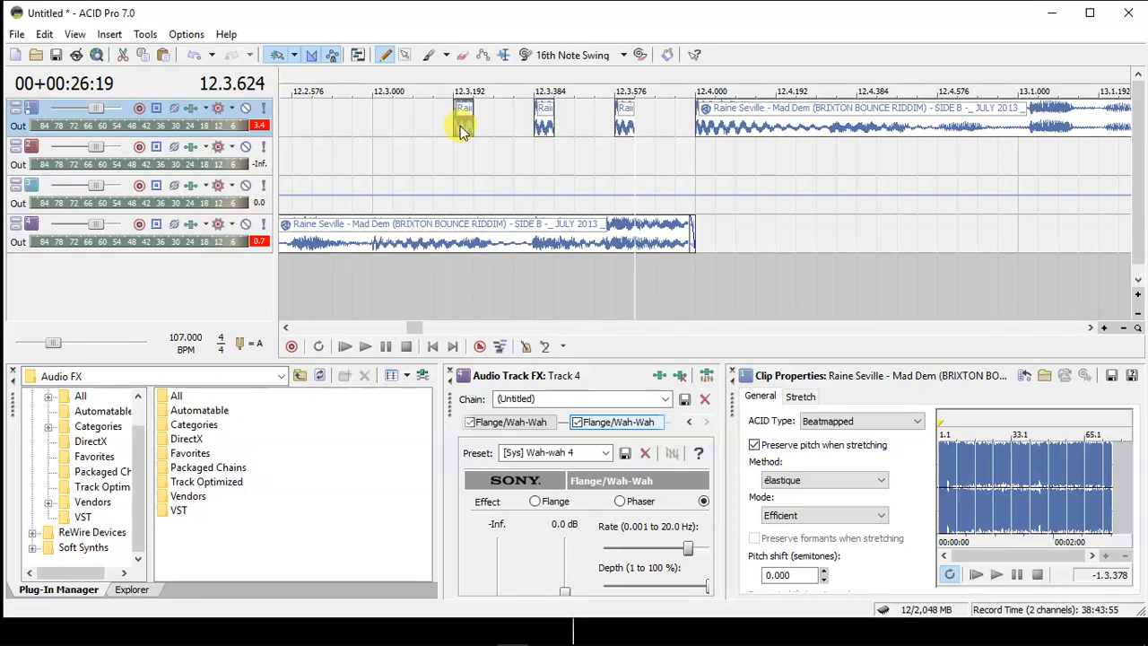
click(390, 118)
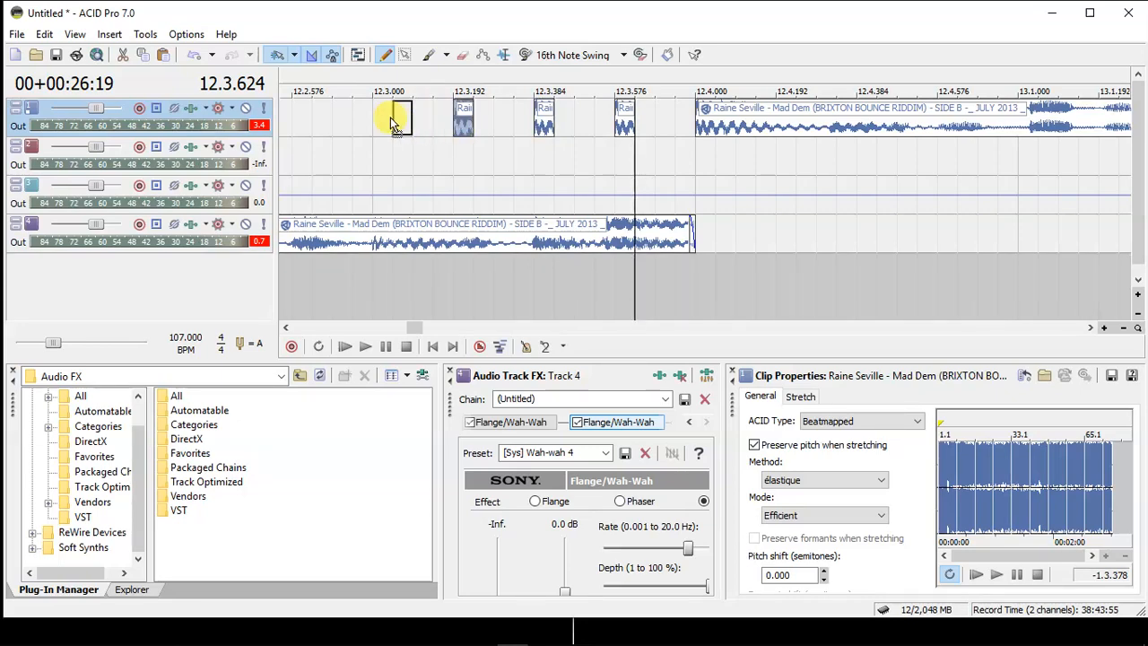
double_click(285, 327)
click(540, 110)
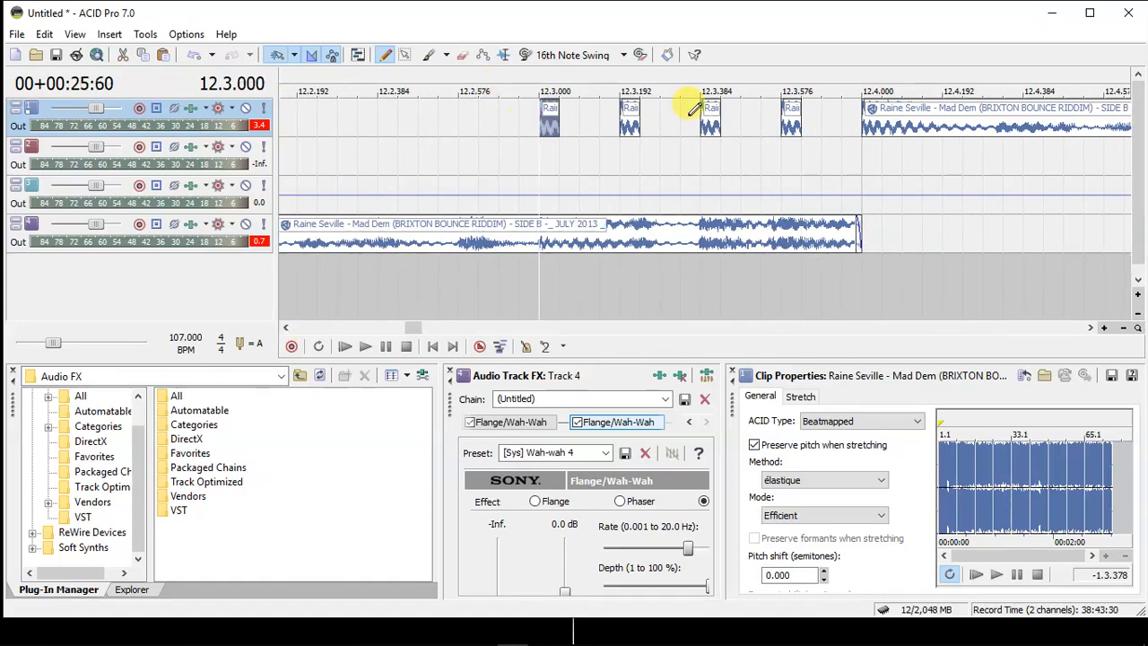
Duplicate the four slices backwards along track 1 to the marker at 11.4.000, keeping the 0.192 spacing.
click(789, 128)
drag(375, 149, 791, 114)
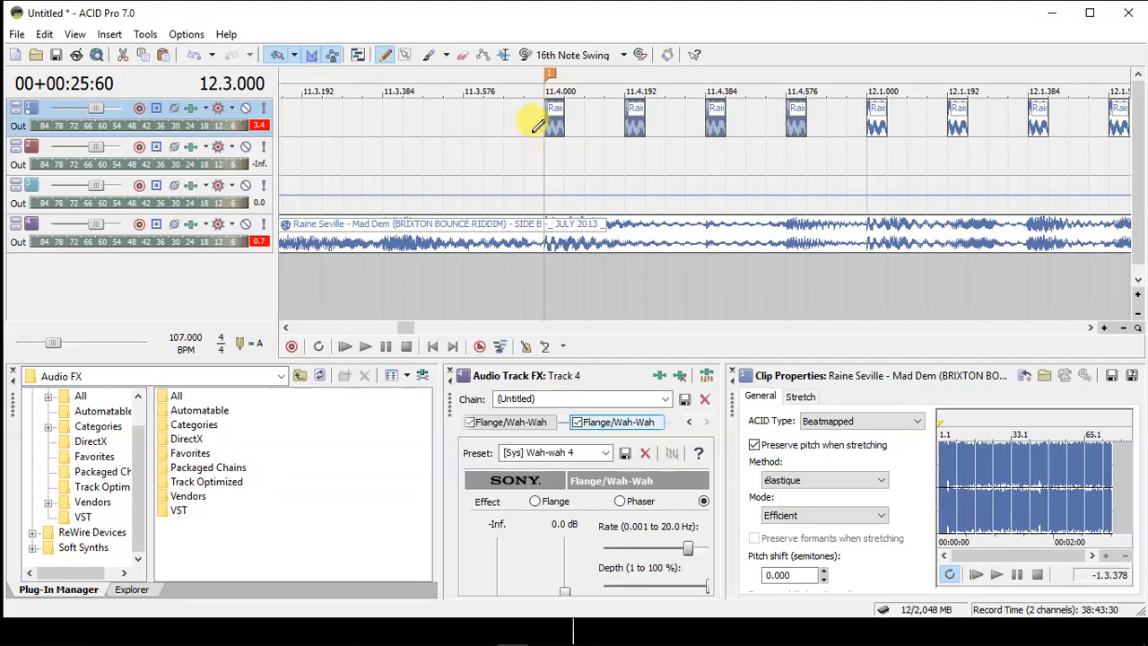
click(500, 123)
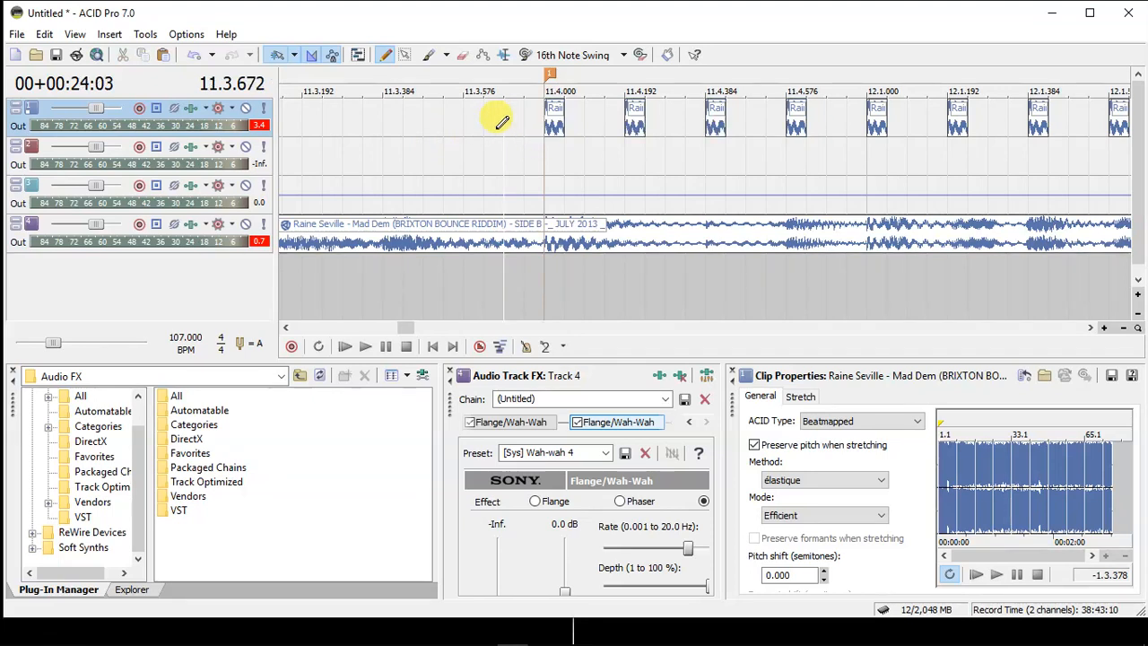
Copy the slice at 11.4.000 to 11.4.096, and delete the slice at 11.4.384.
click(544, 118)
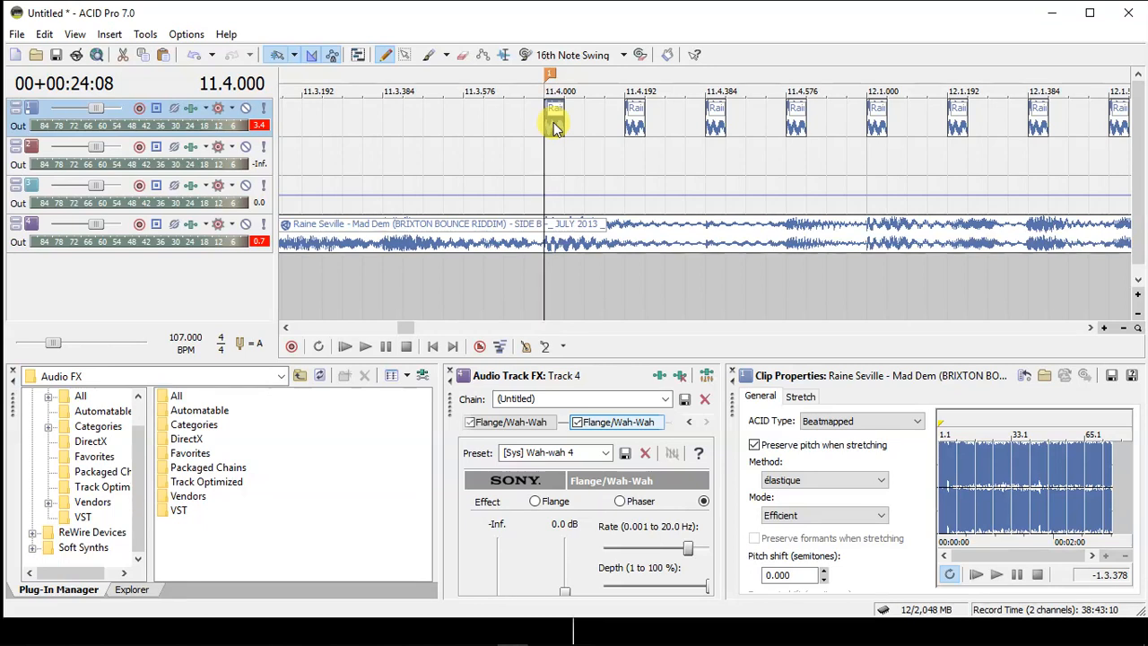
click(596, 124)
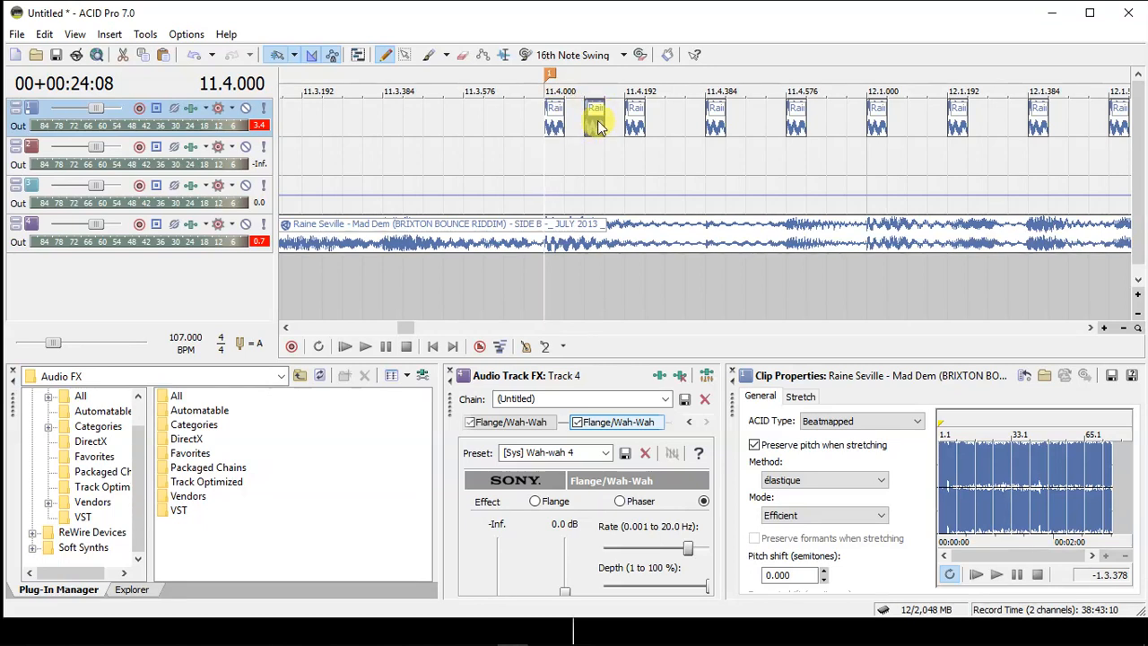
click(723, 121)
key(Delete)
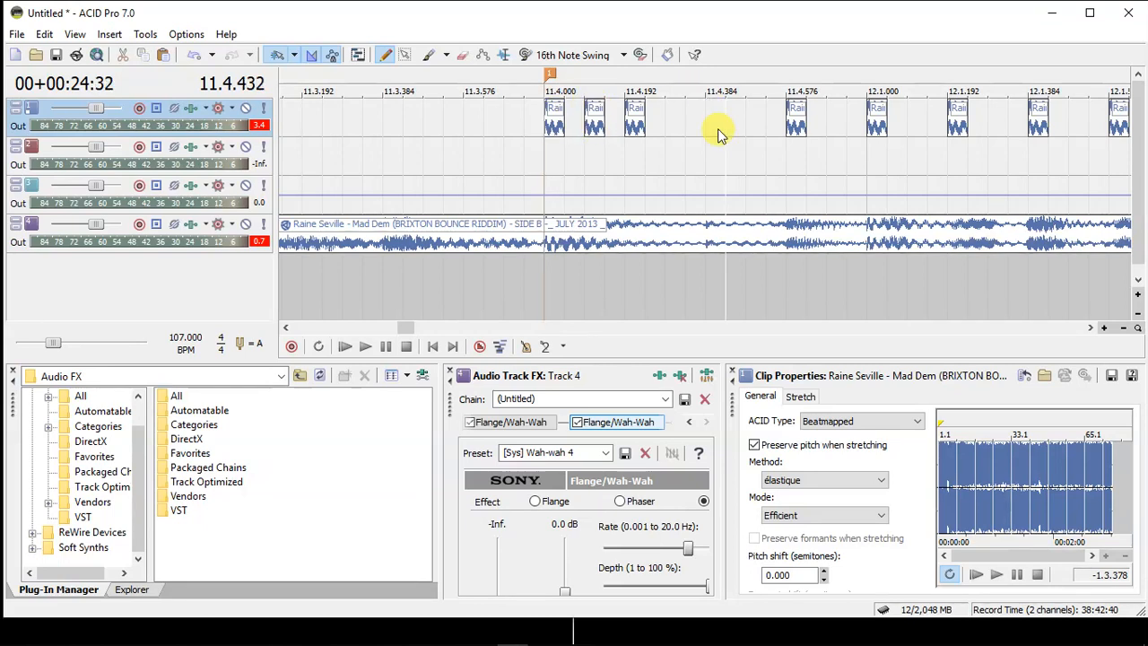
Copy the short slice at 11.4.576 on track 1 to 11.4.672.
click(801, 114)
click(833, 120)
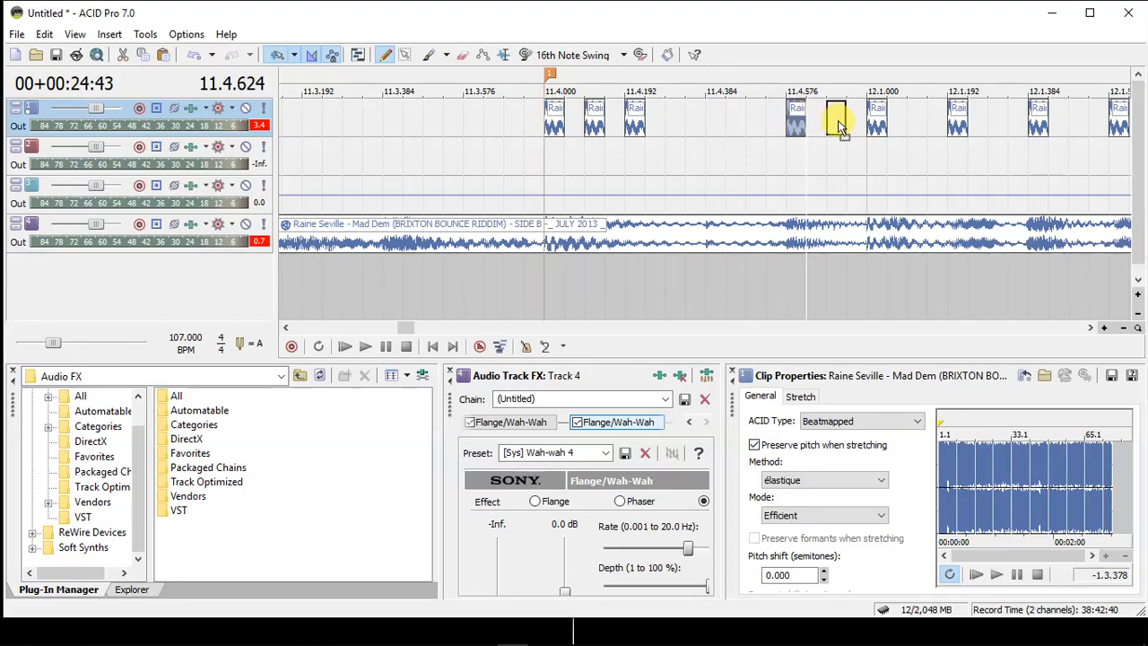
Lengthen track 1's slices at 12.1.384 and 12.2.384 to end at 12.1.624 and 12.2.624, removing the slices at 12.1.576 and 12.2.576.
click(1092, 329)
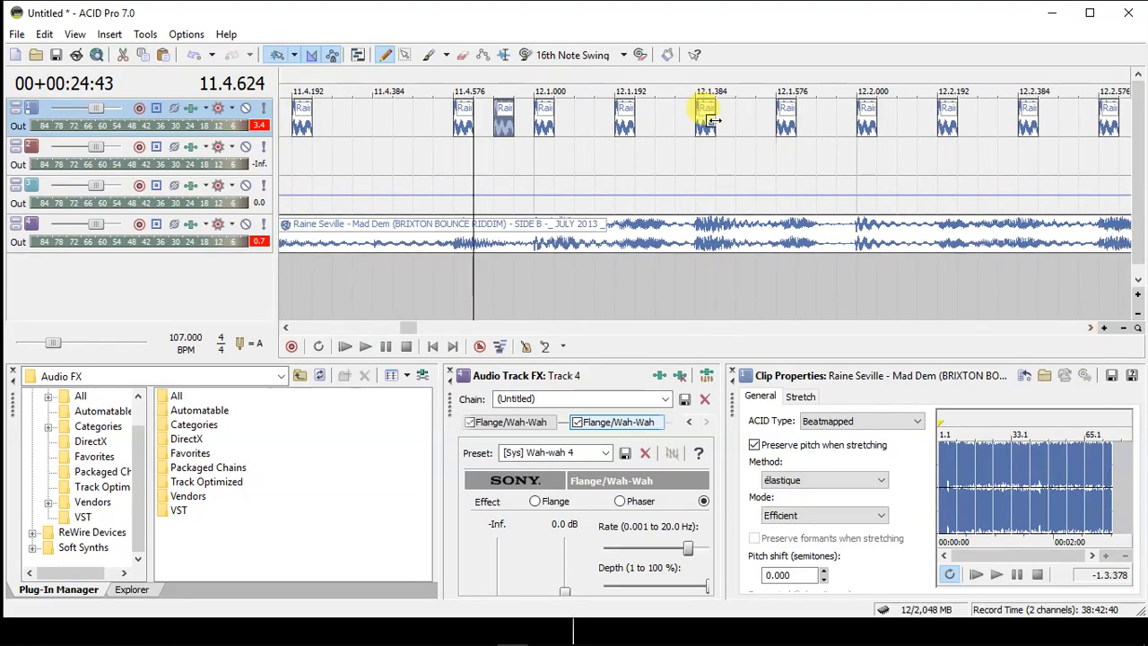
click(712, 120)
drag(720, 120, 793, 121)
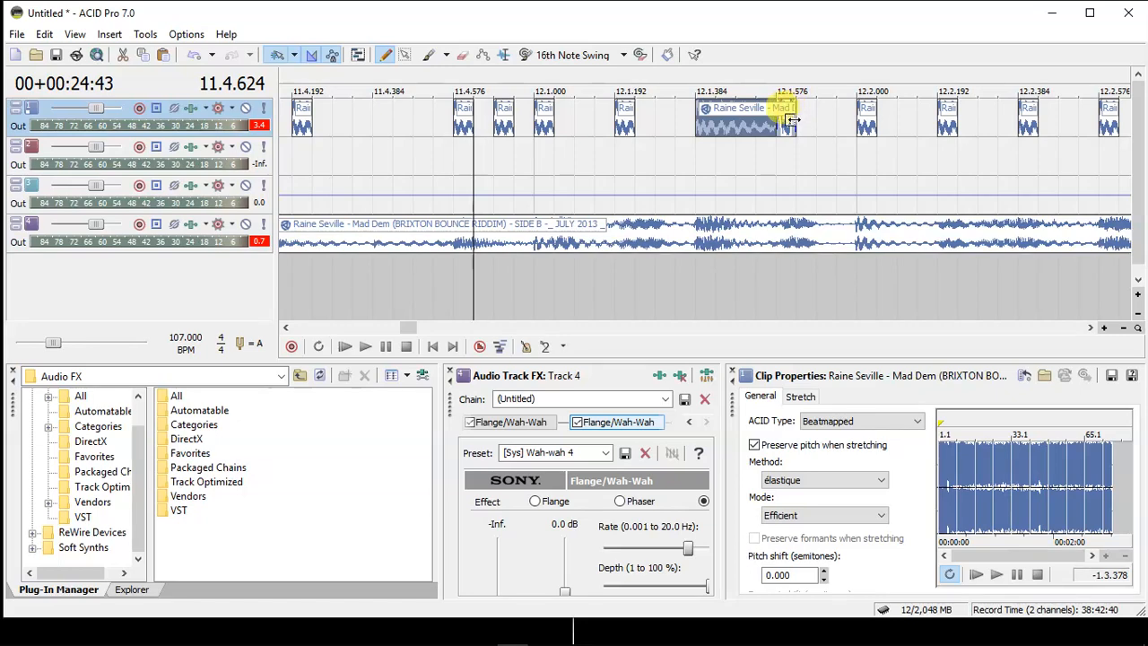
click(787, 121)
key(Delete)
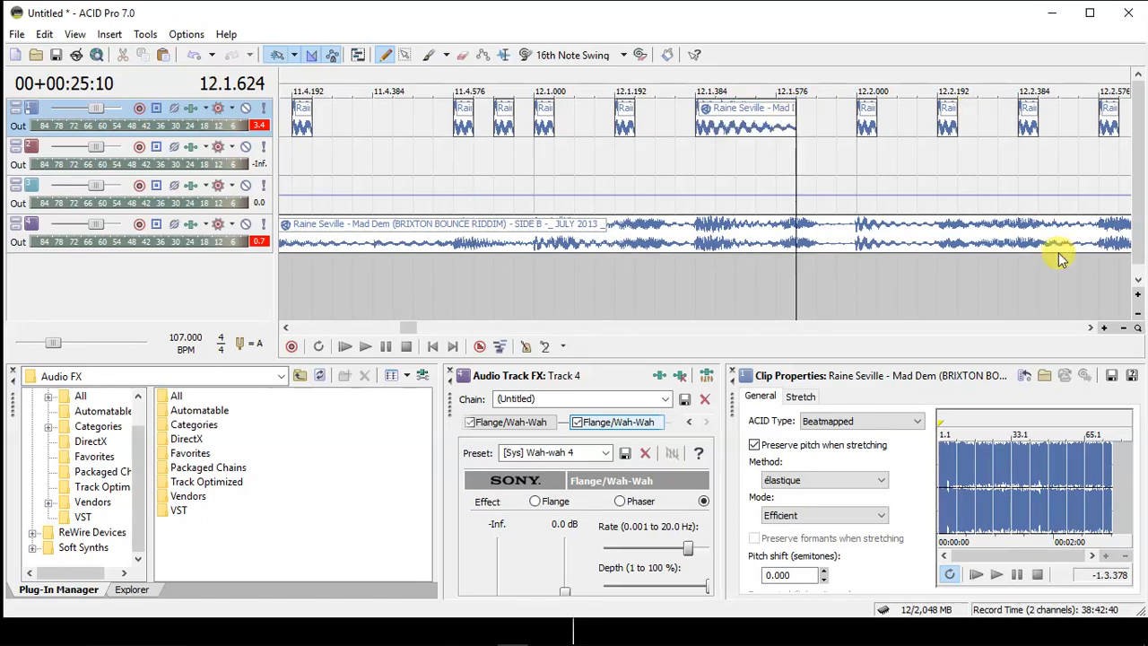
click(1094, 326)
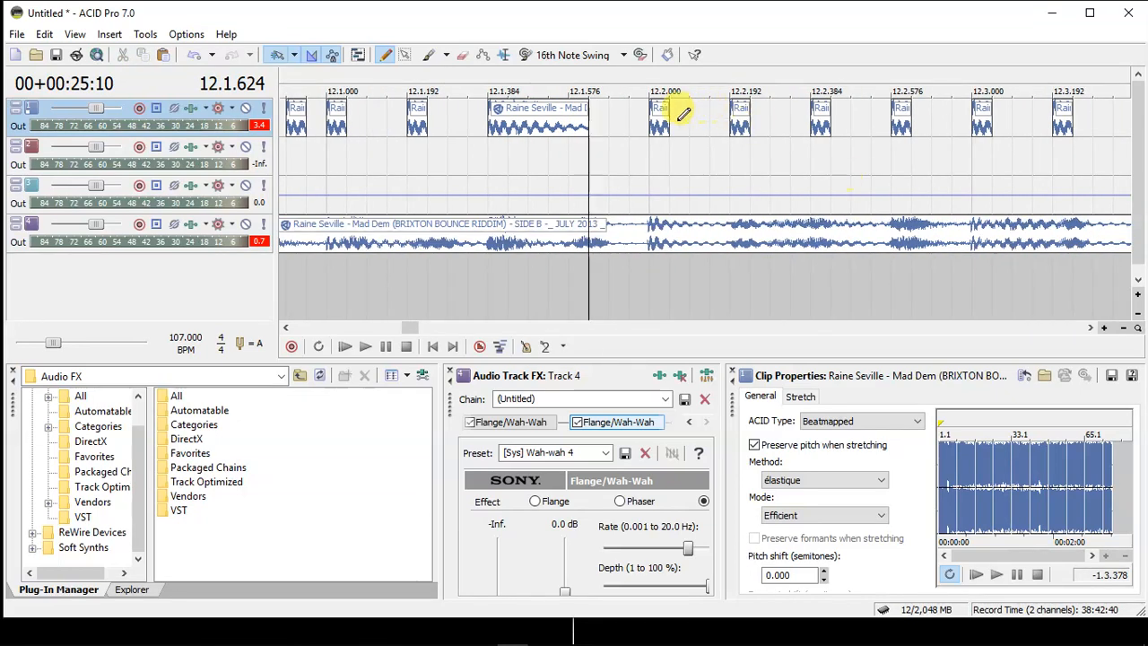
drag(830, 124, 904, 131)
click(900, 127)
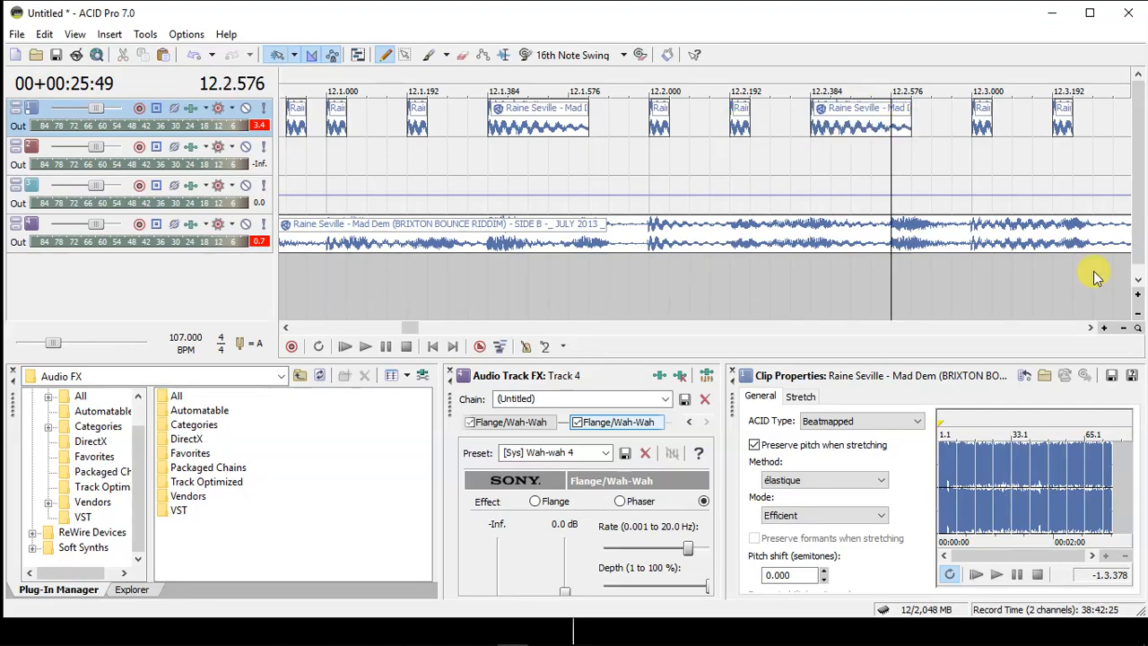
Copy the slice at 12.3.000 to 12.3.096, 12.3.288 and 12.3.480 on track 1, and delete the extra copy at 12.3.672.
click(1091, 327)
click(1092, 327)
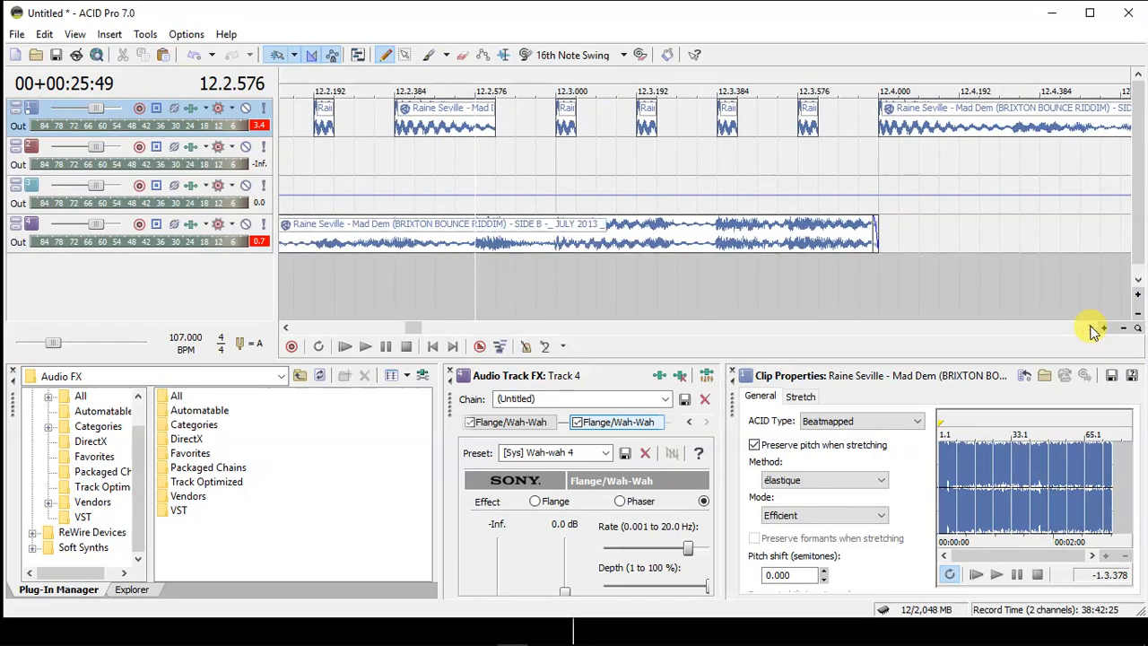
click(564, 125)
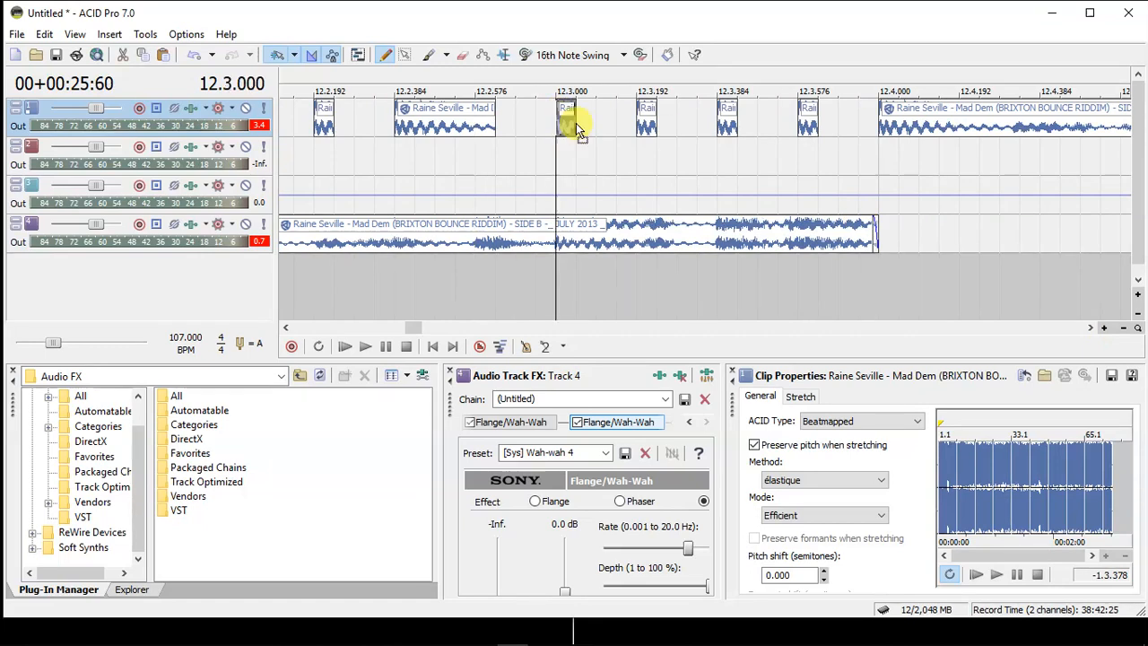
drag(604, 126, 684, 126)
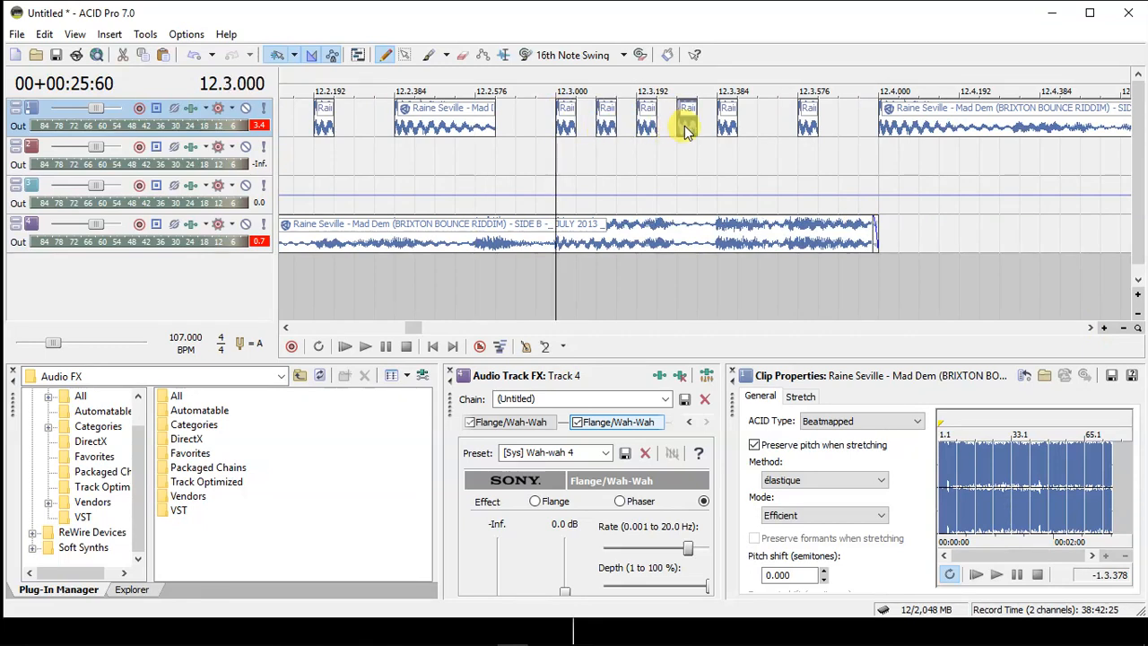
drag(782, 123, 847, 125)
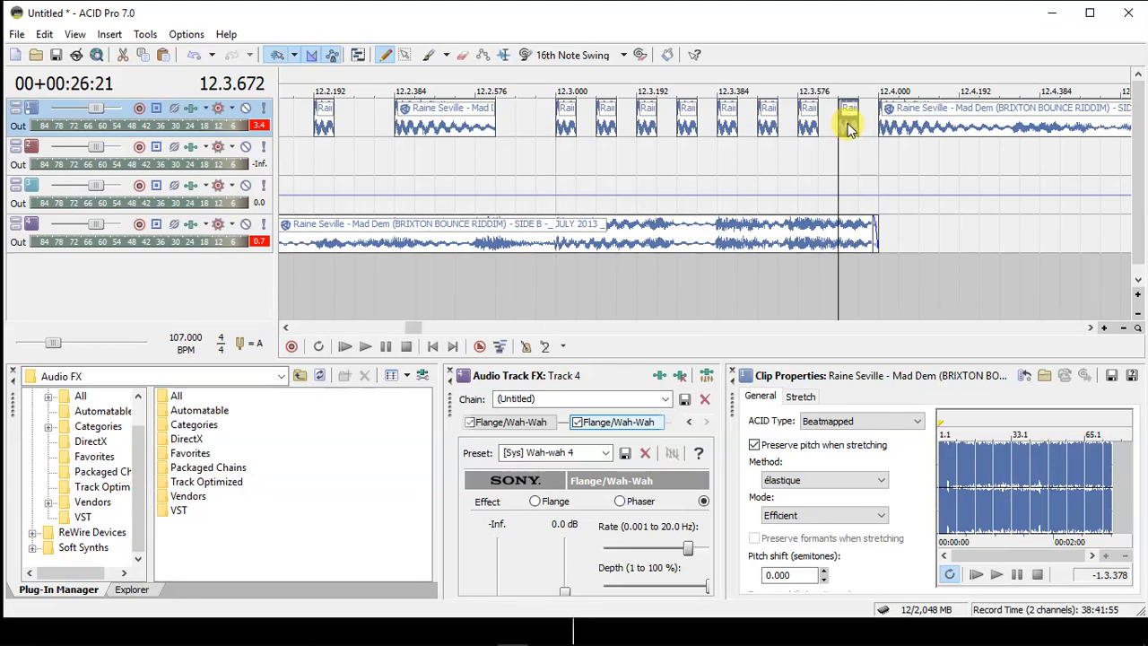
key(Delete)
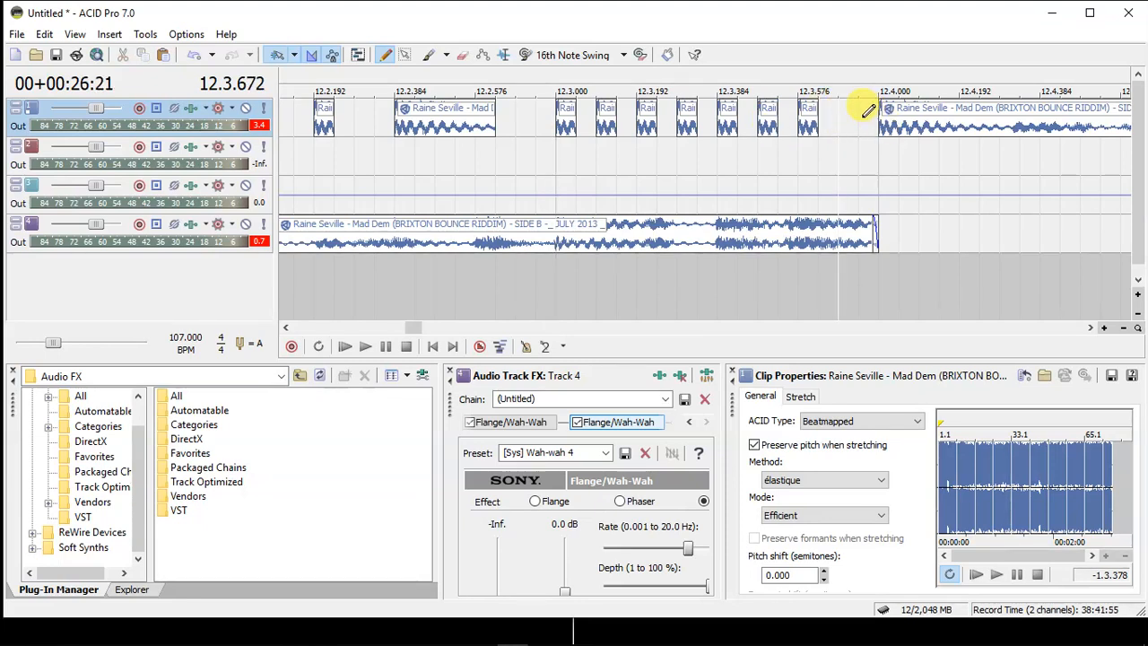
Pitch-shift the seven slices from 12.3.000 to 12.3.576 progressively down, from -1 to -7 semitones.
click(565, 124)
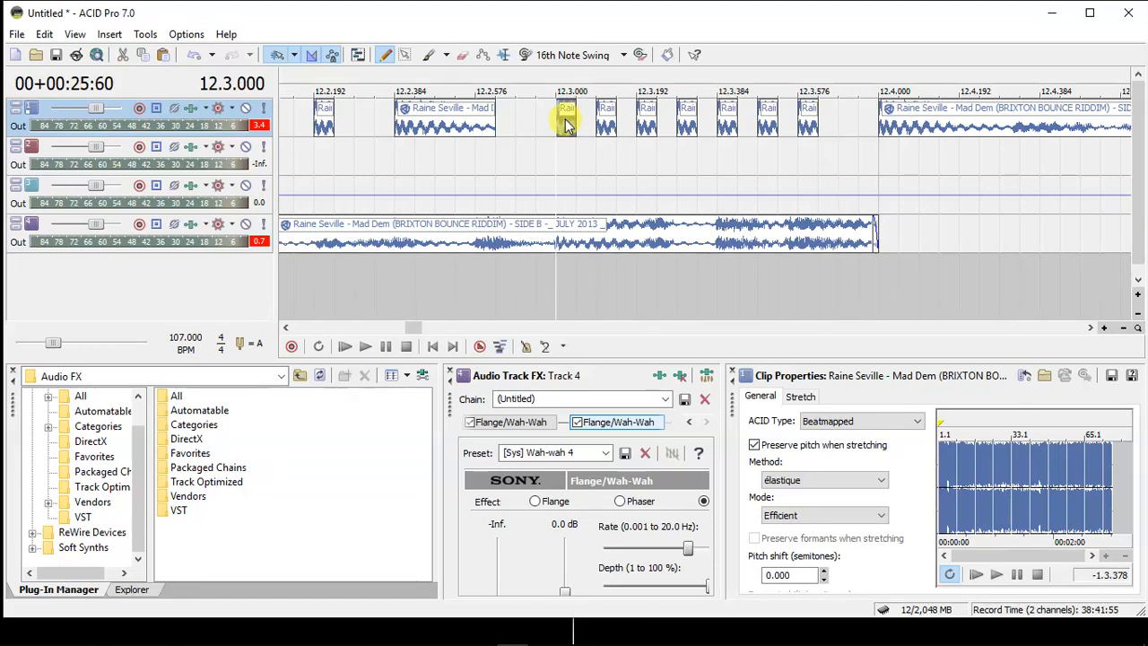
click(608, 127)
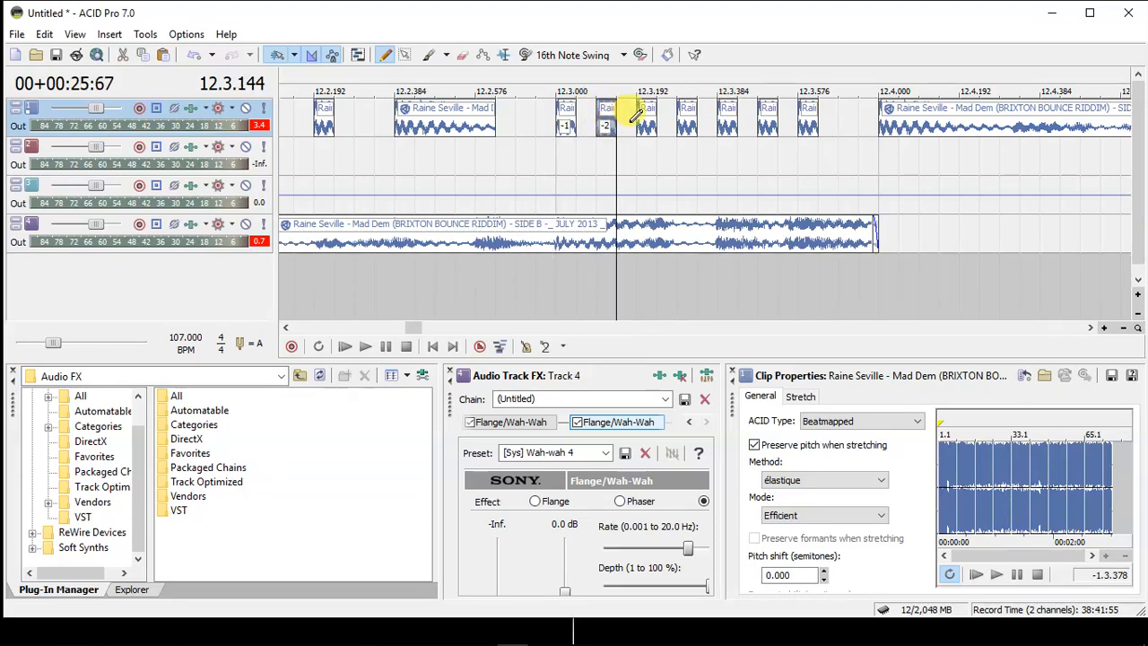
click(648, 126)
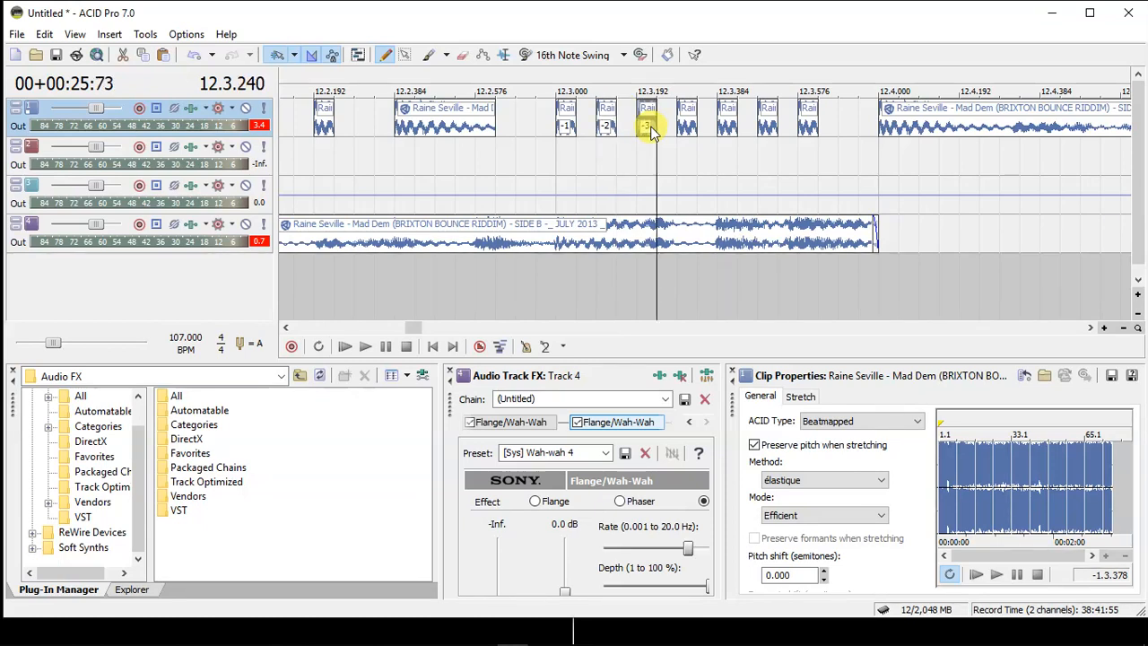
click(685, 127)
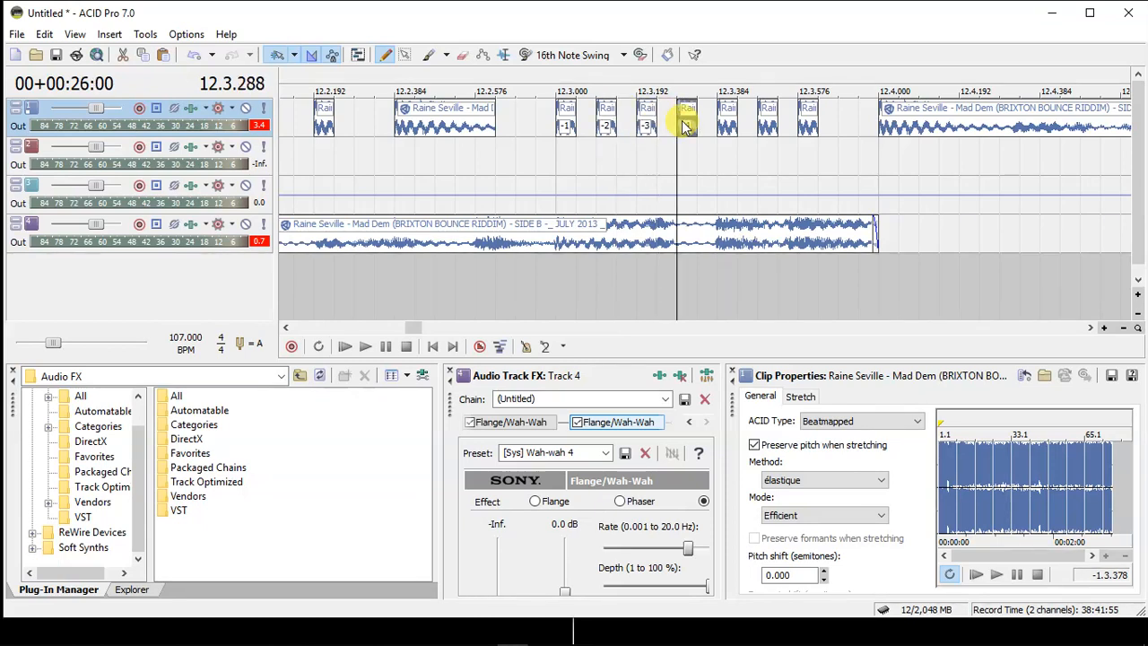
click(734, 127)
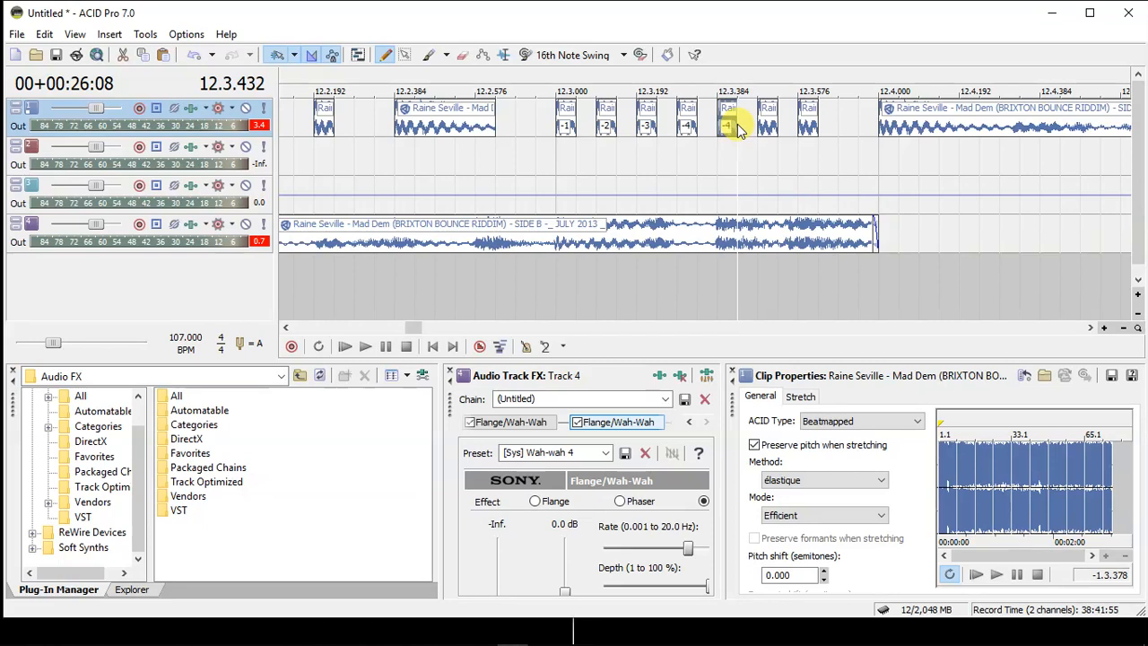
click(768, 128)
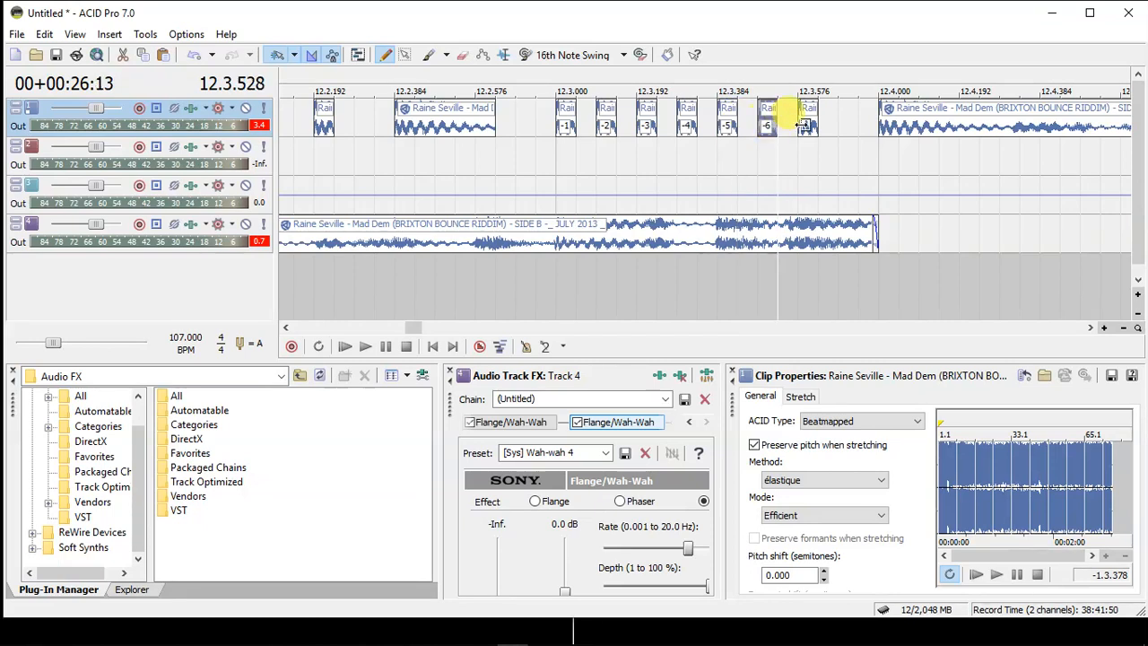
click(805, 127)
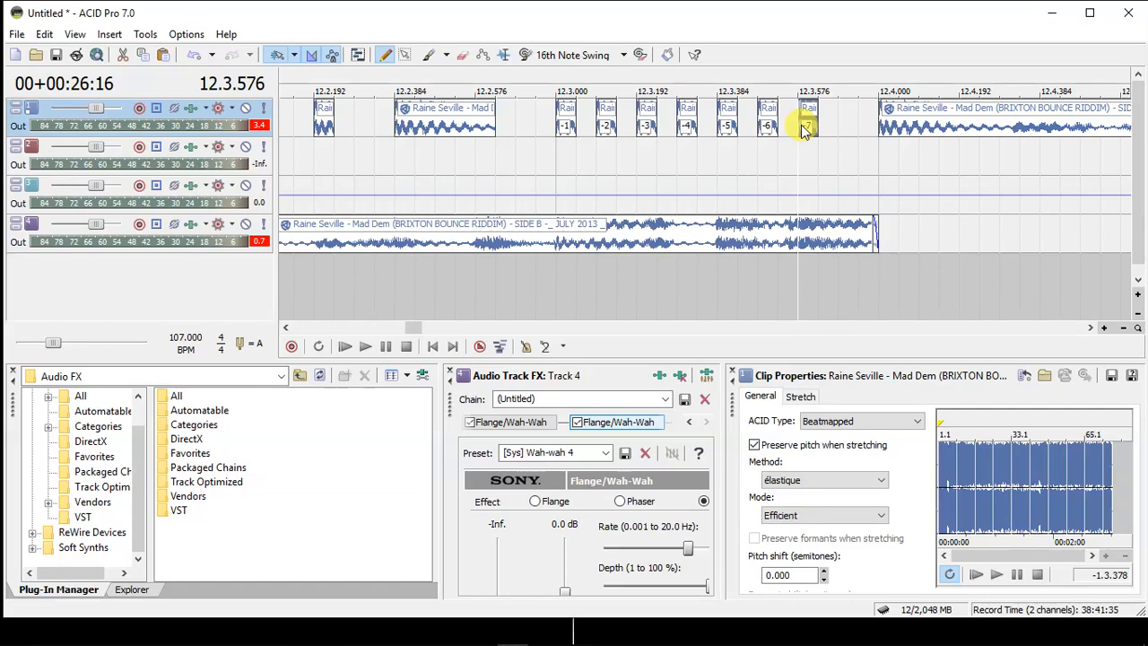
Play the arrangement from 9.1.000 through the chopped section to just past 12.4.000.
scroll(801, 124, down, 4)
scroll(803, 128, down, 2)
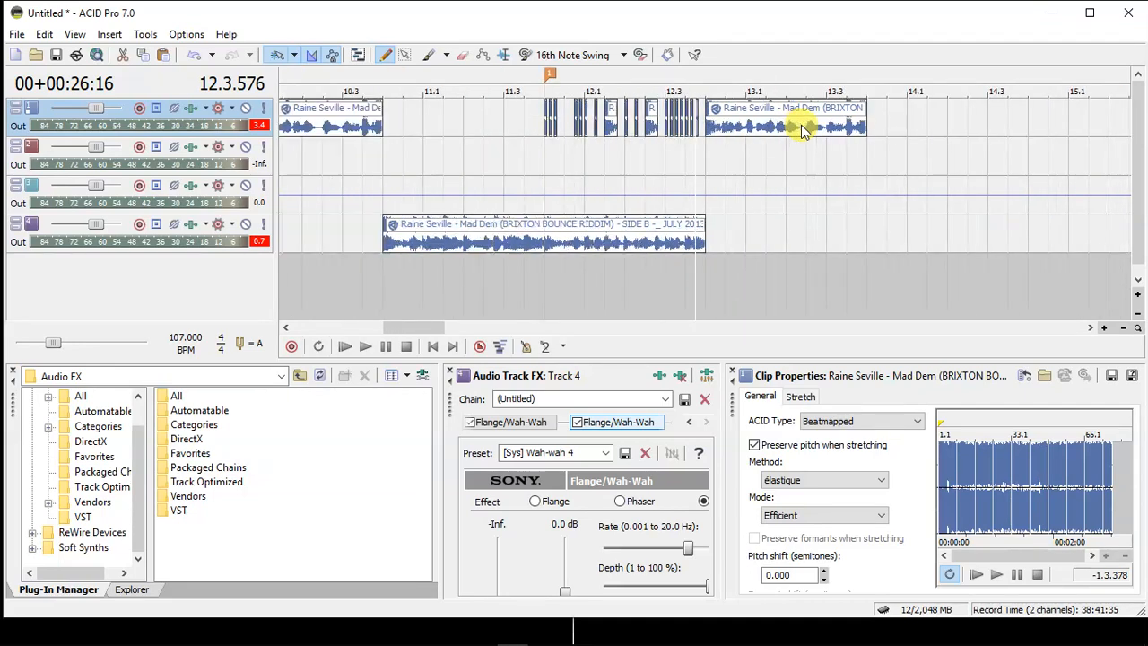
scroll(428, 118, down, 1)
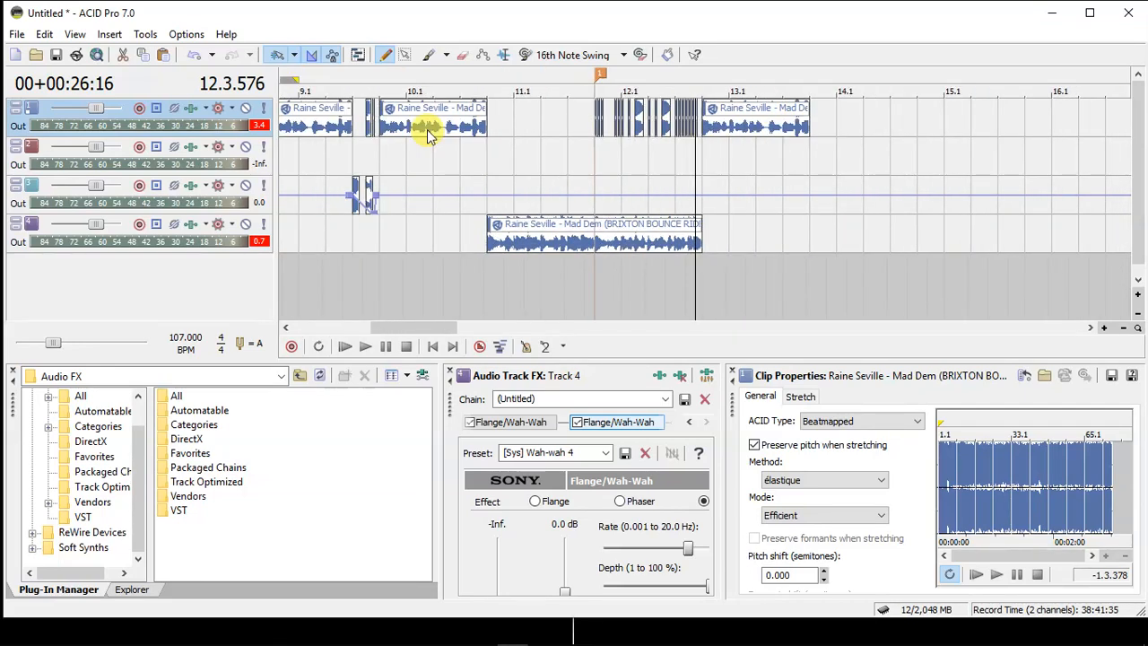
click(292, 159)
key(space)
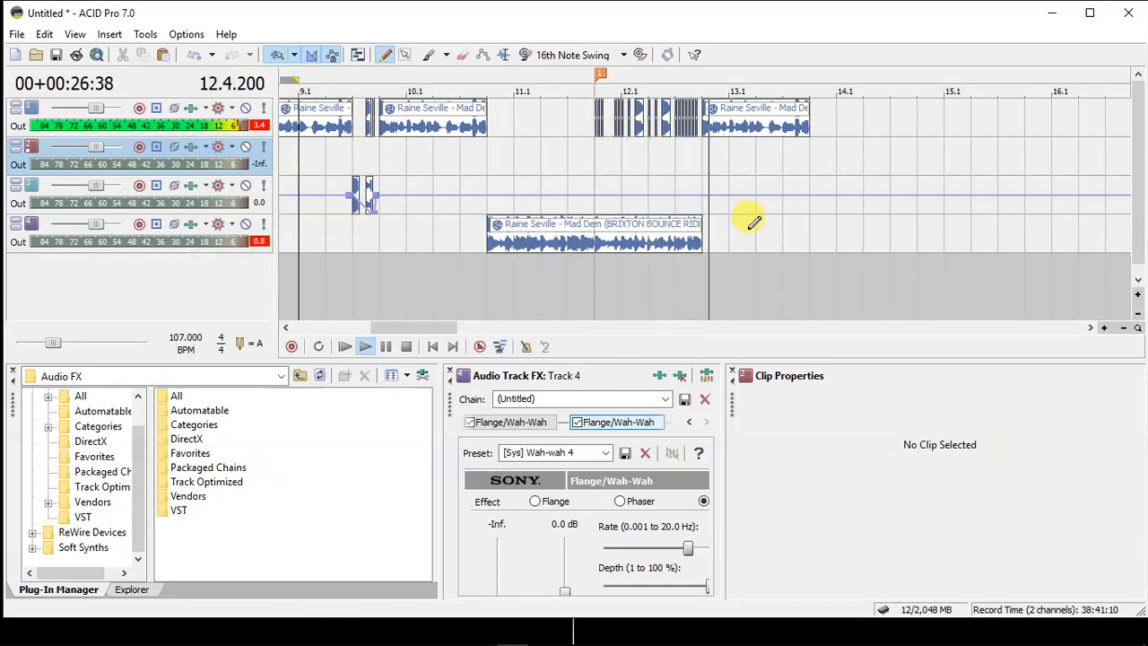
key(space)
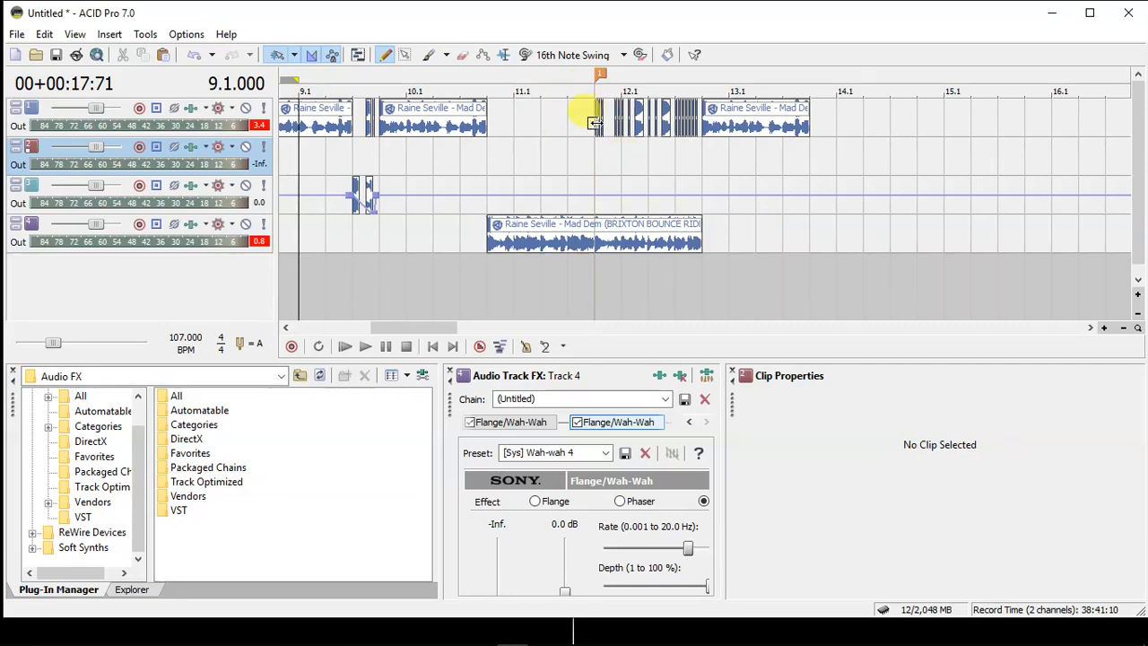
Solo track 1, listen to its chopped slices from the marker at 11.4.000, and turn solo off again.
click(597, 126)
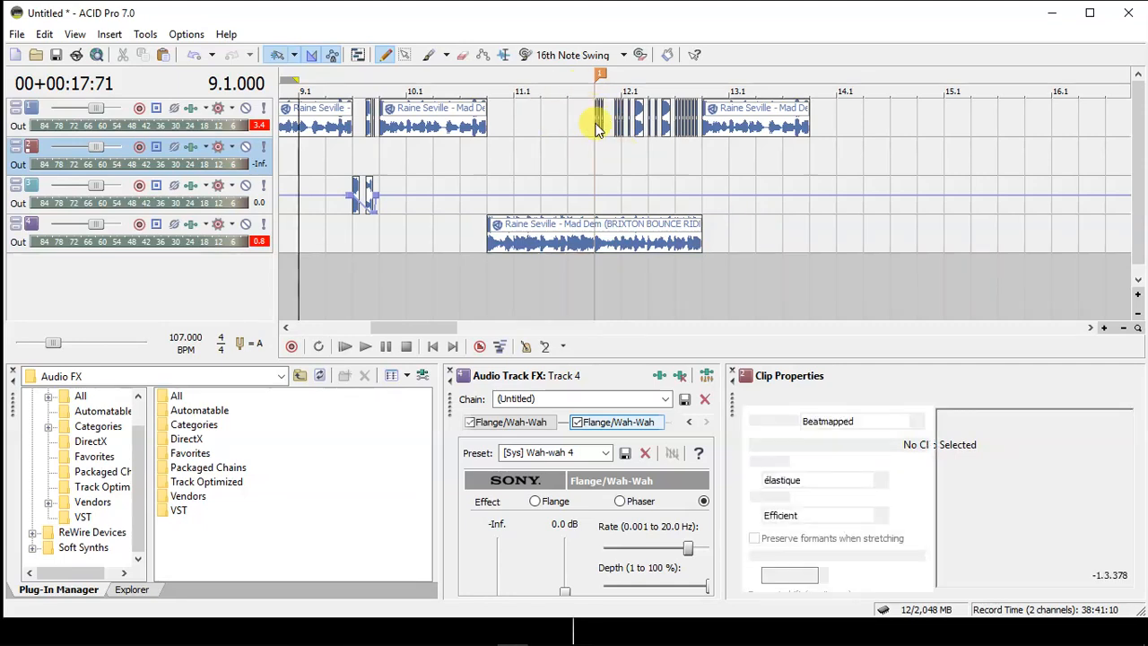
click(264, 113)
key(space)
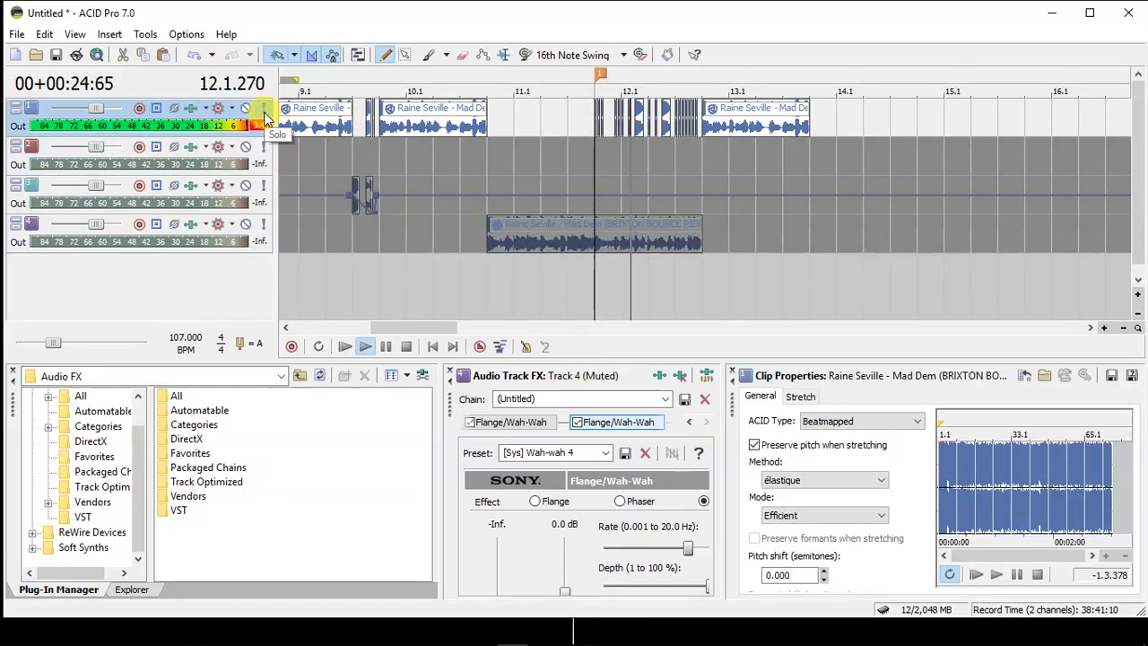
key(space)
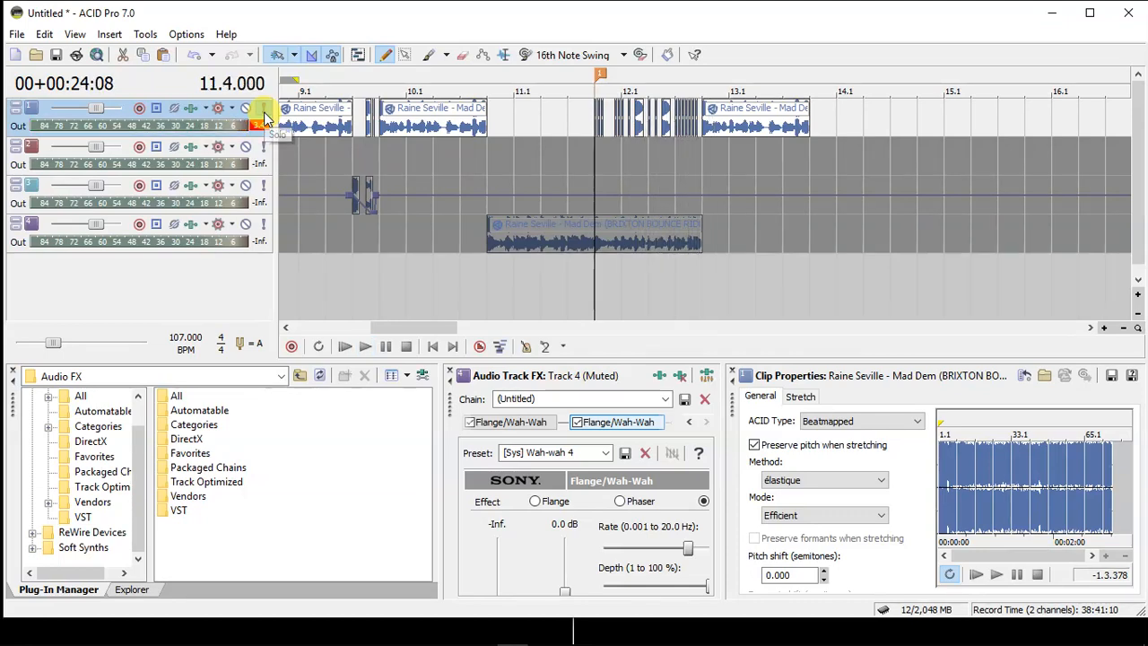
click(265, 112)
Raise the pitch of track 1's slices at 11.4.096 and 11.4.672 by 3 semitones.
click(599, 115)
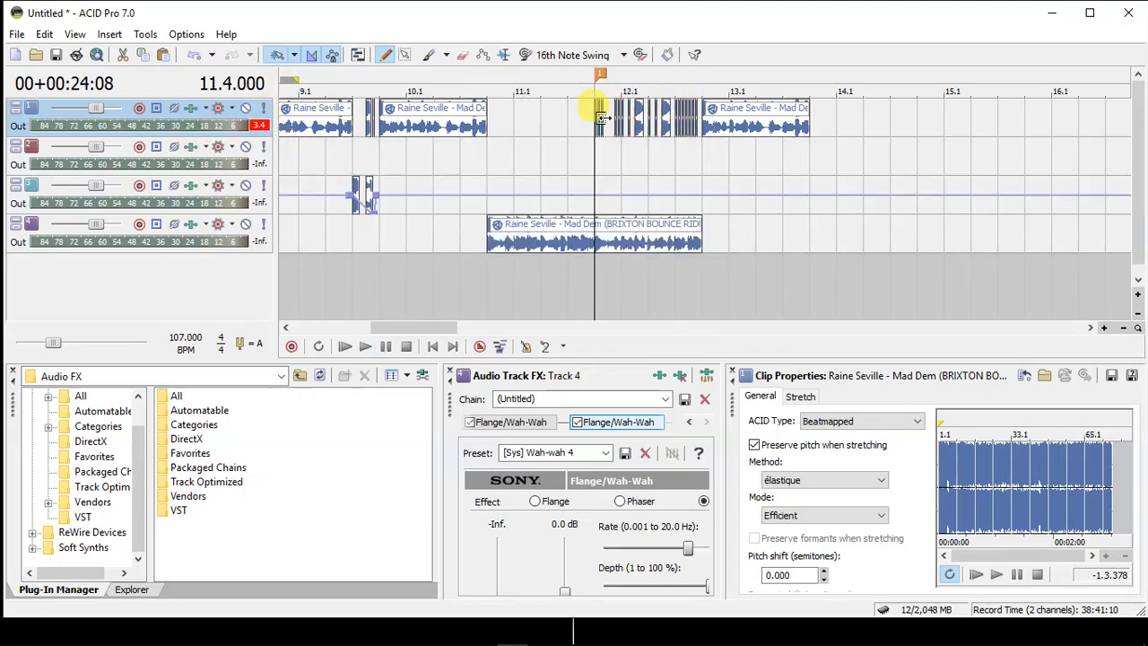
scroll(603, 117, up, 5)
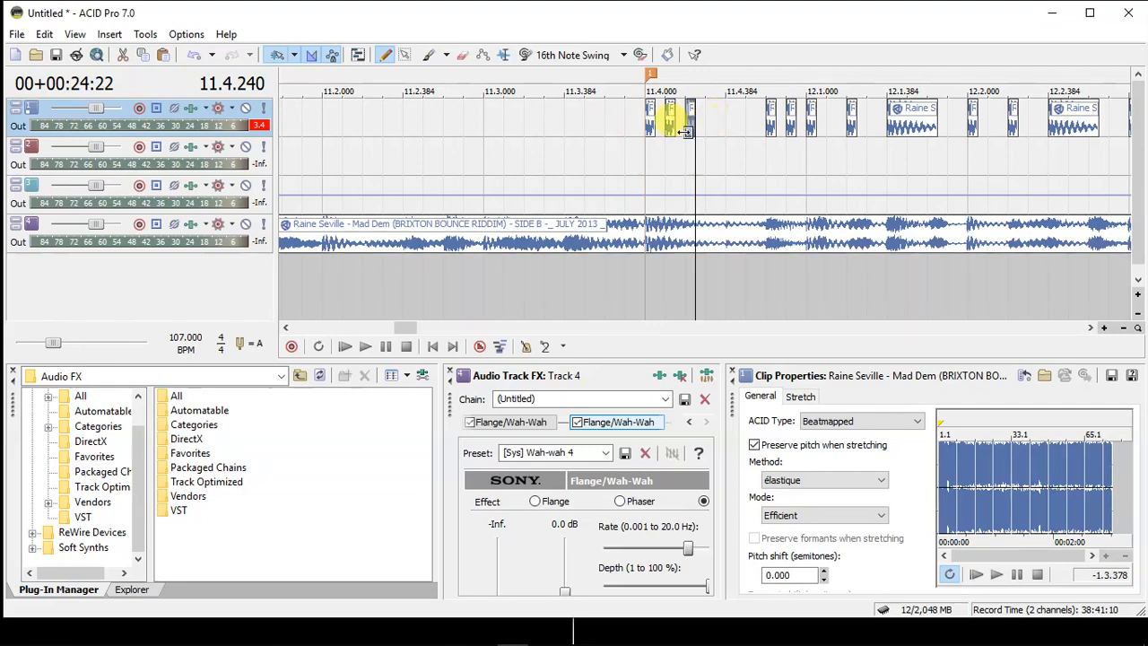
scroll(673, 130, up, 1)
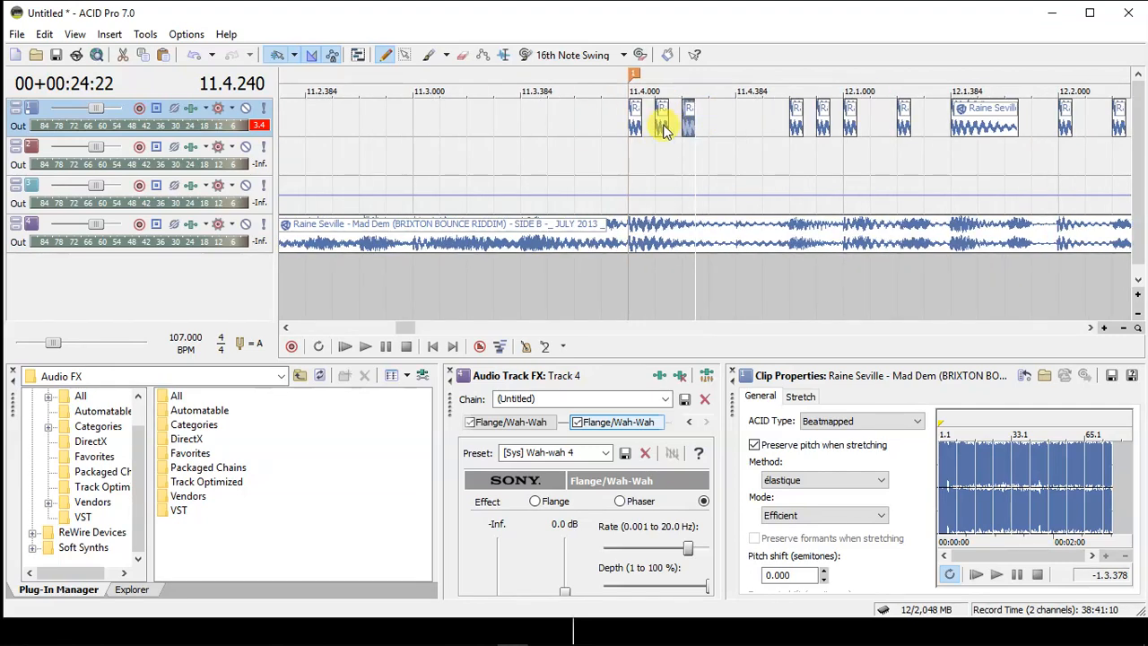
click(662, 126)
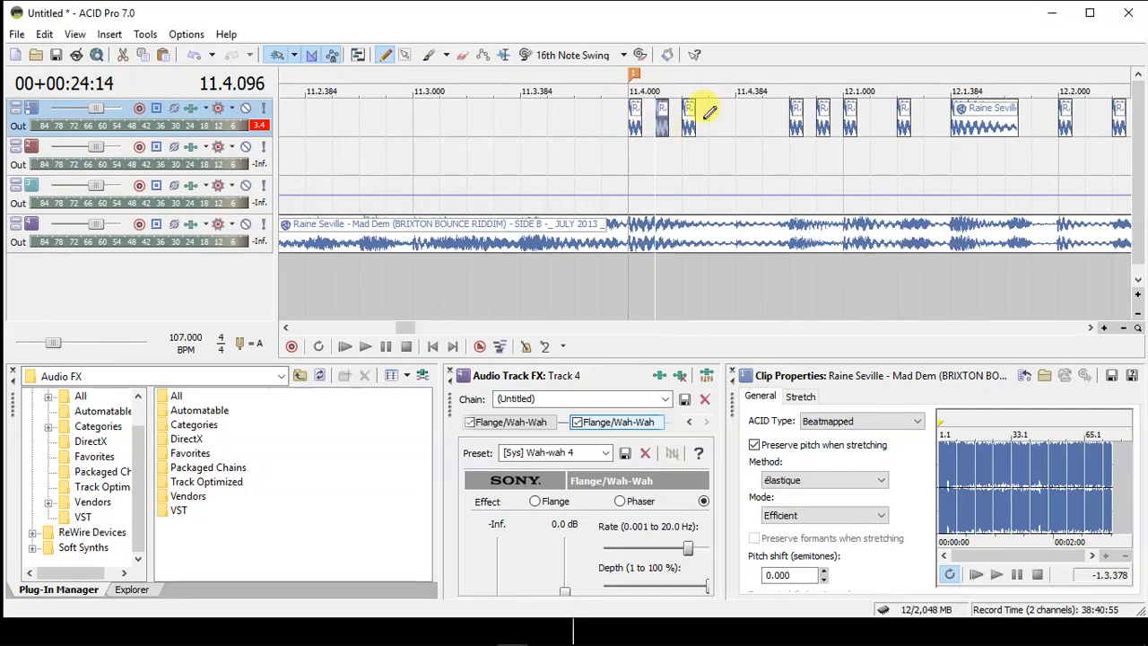
right_click(824, 130)
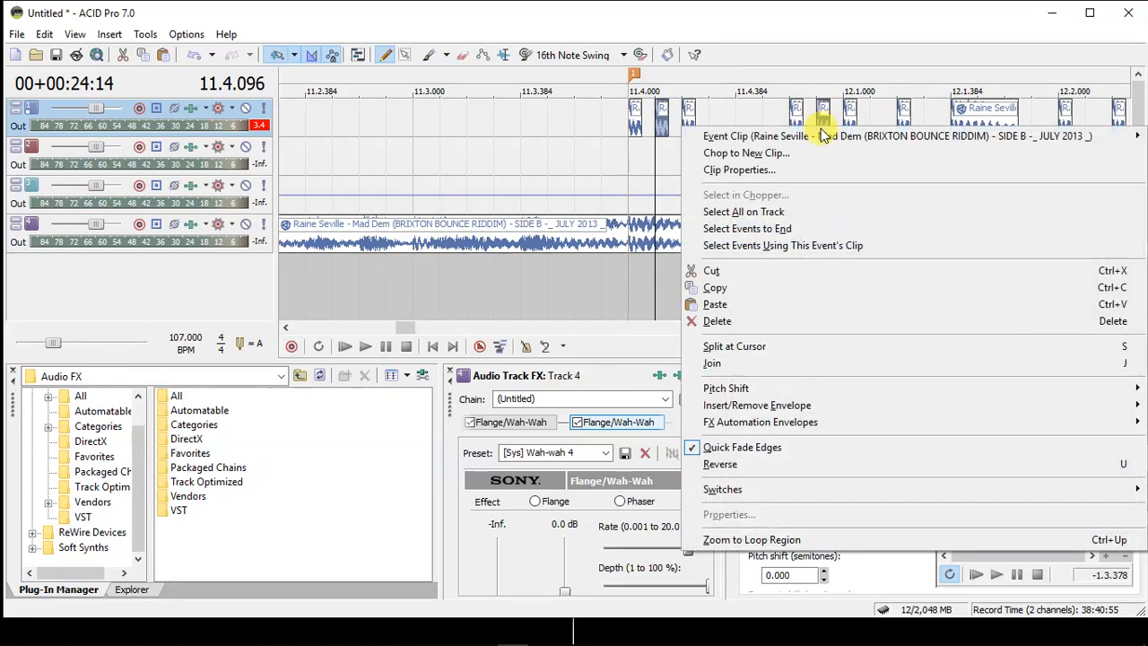
click(1120, 464)
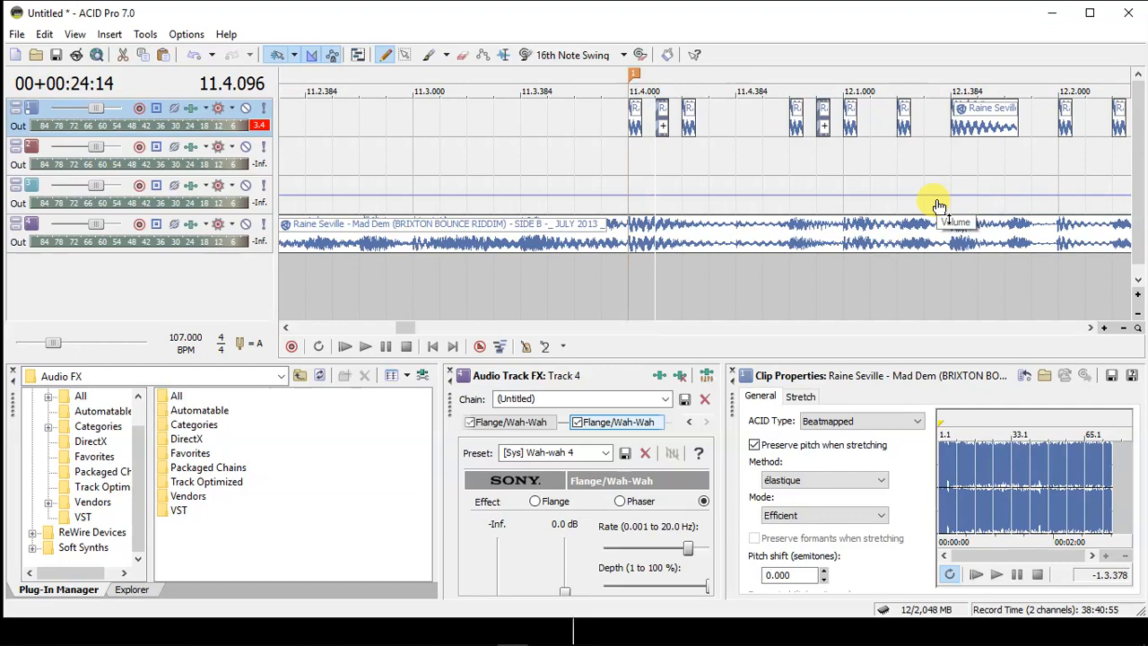
scroll(938, 203, up, 2)
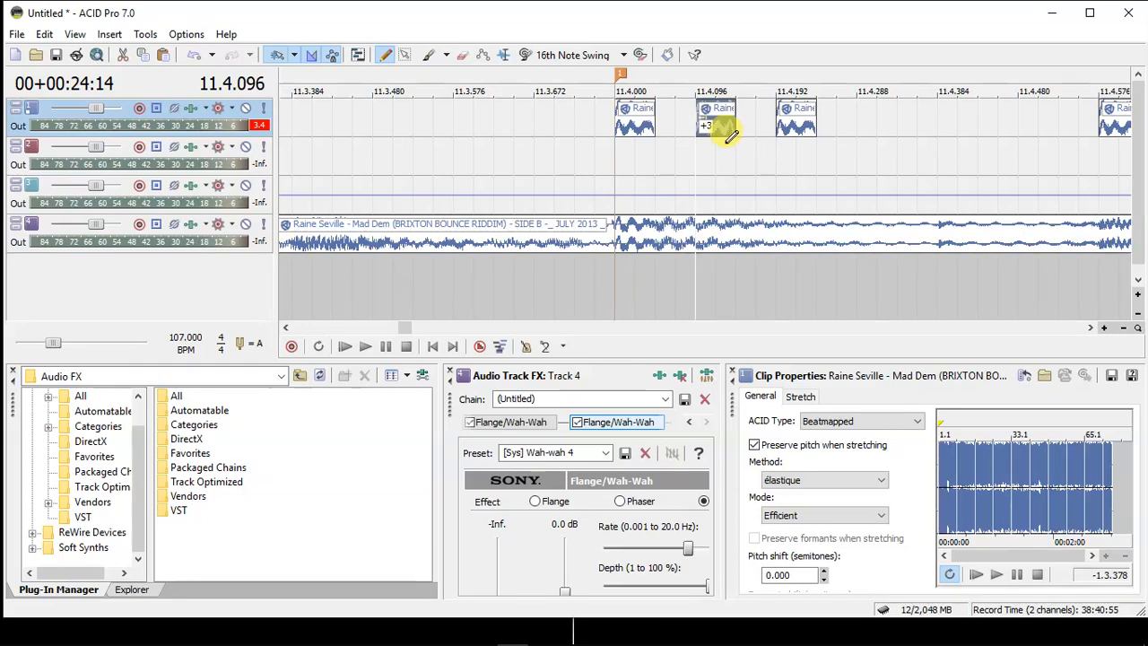
Play the arrangement from 7.2.000 through the chopped sections to just past 12.4.000.
scroll(727, 149, down, 4)
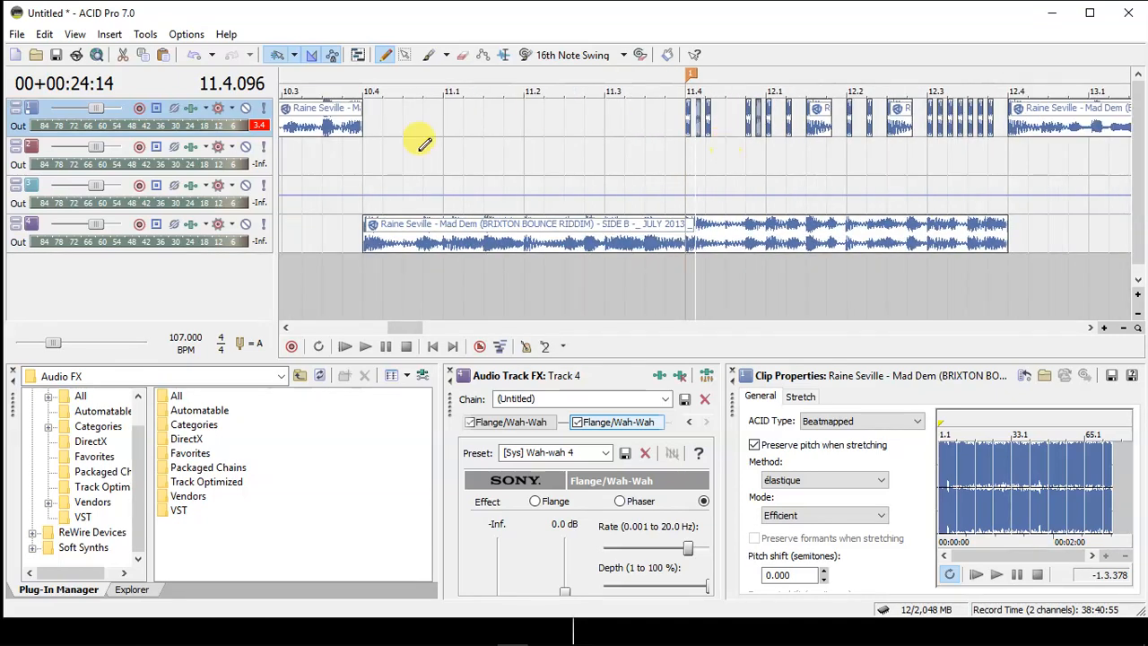
scroll(377, 170, down, 4)
click(350, 162)
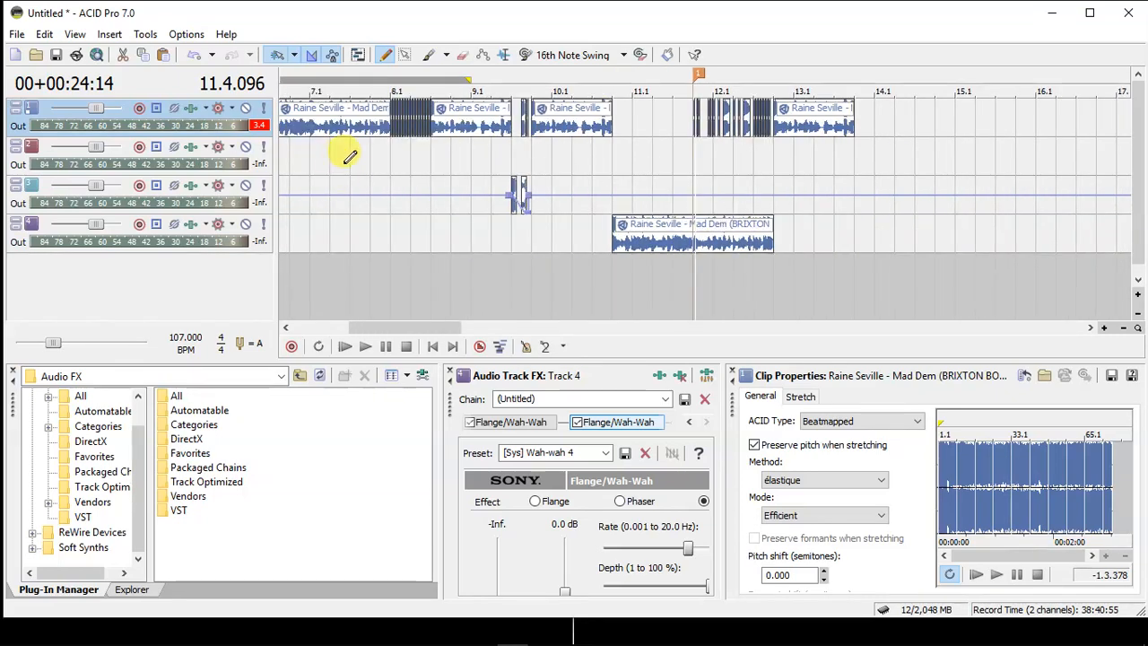
click(330, 162)
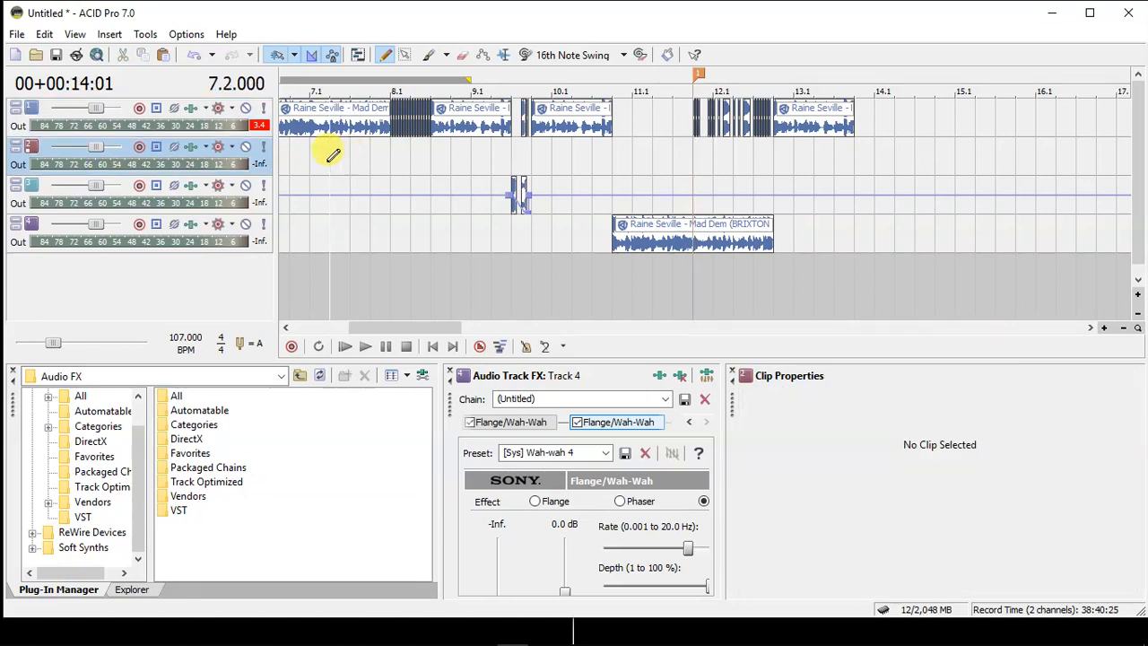
key(space)
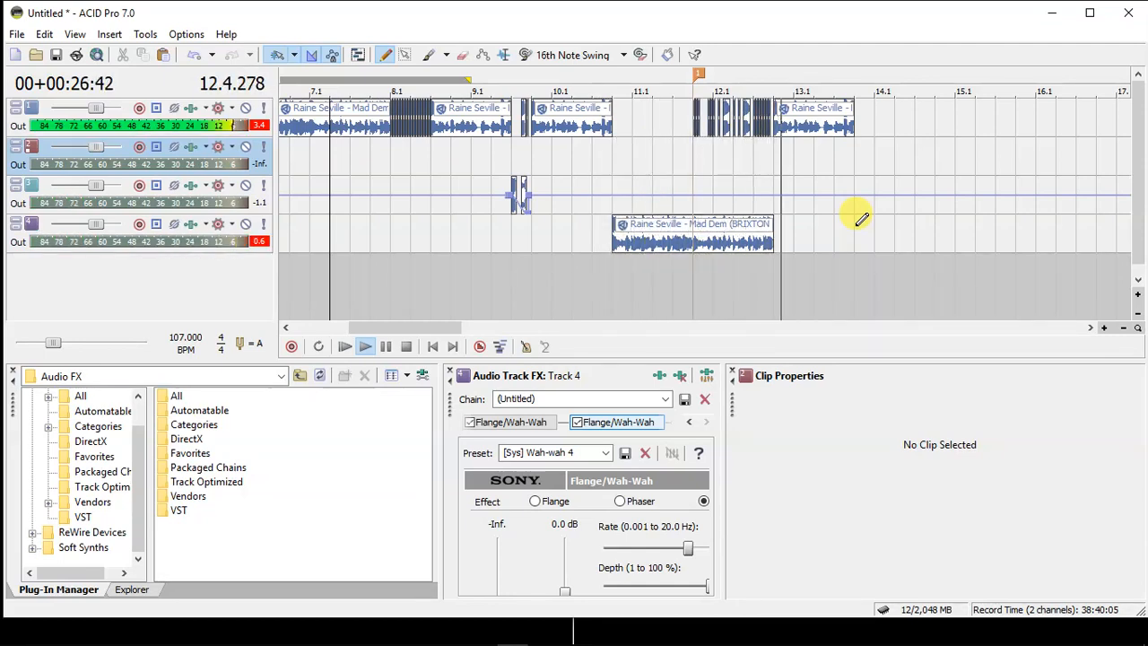
Add a fade-out to track 4's flanged clip, running from 11.4.000 to the clip's end at 12.4.000.
click(756, 150)
scroll(756, 150, up, 3)
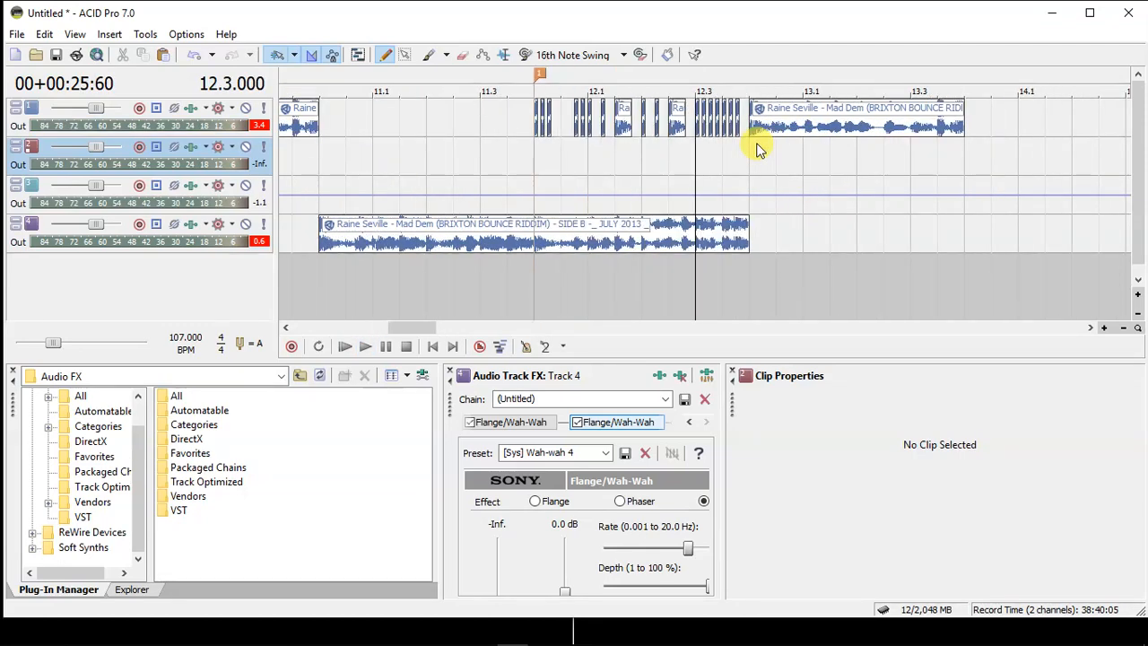
scroll(756, 150, up, 2)
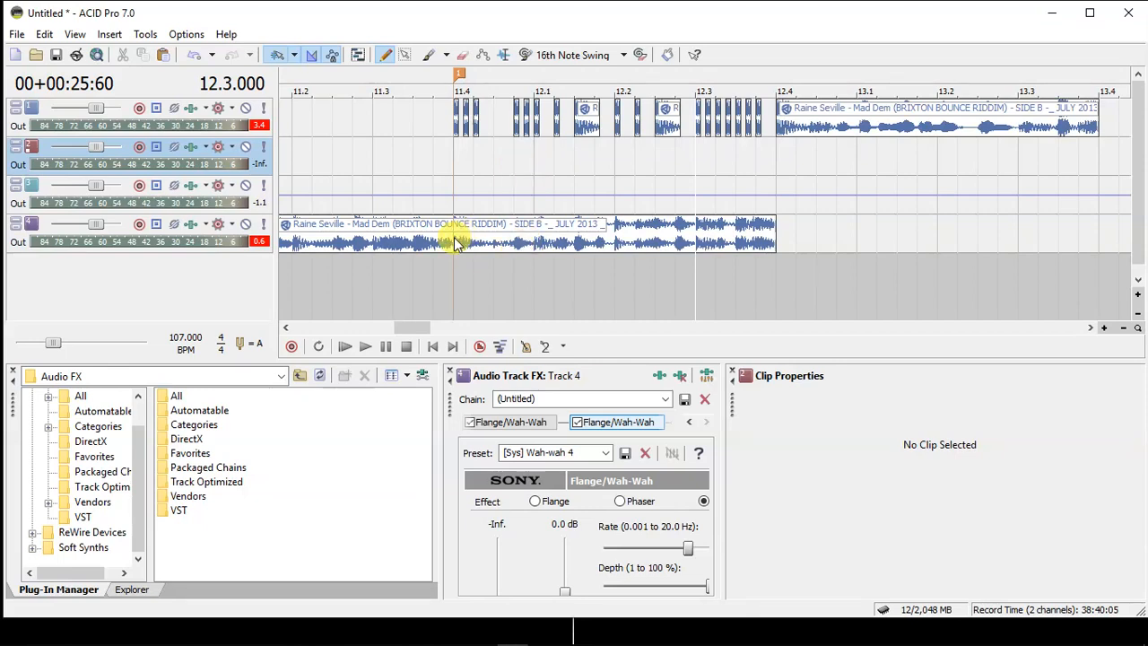
click(777, 215)
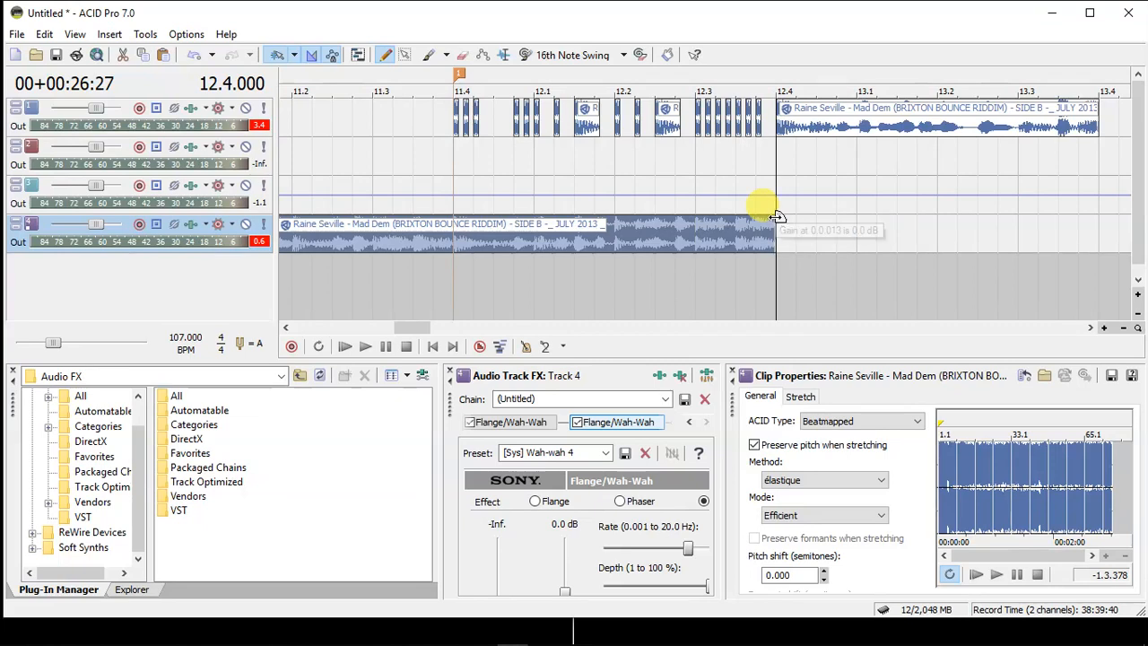
mouse_move(777, 215)
mouse_down()
mouse_move(446, 220)
mouse_move(457, 218)
mouse_up()
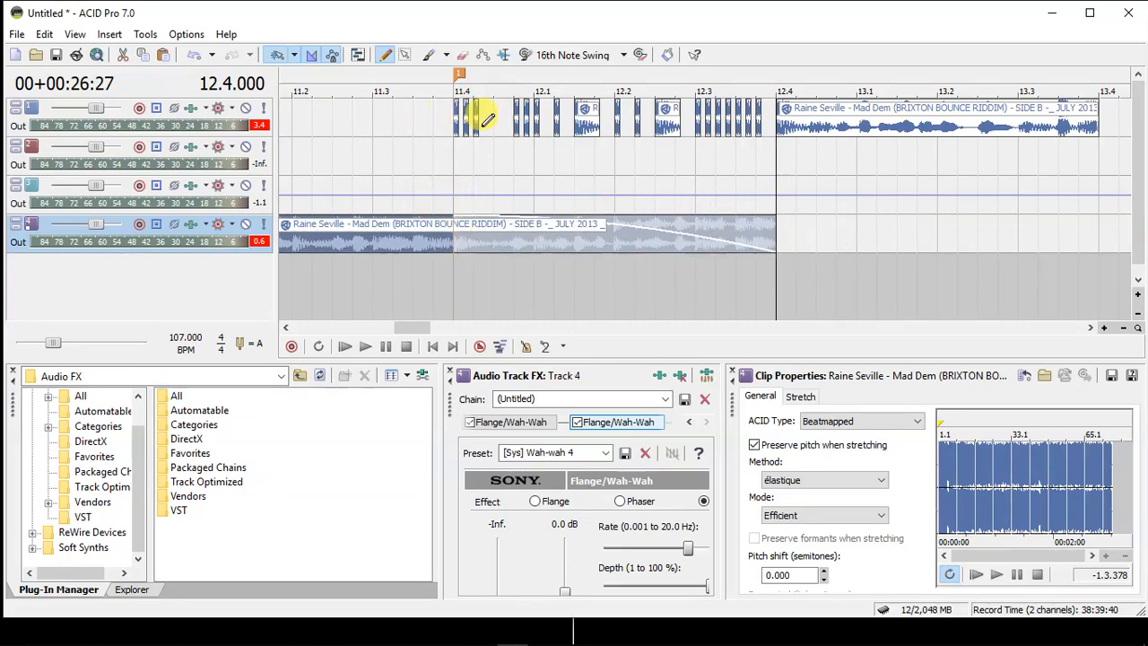
Play the arrangement from 10.2.000 to hear track 4's fade-out beneath the chopped slices.
click(455, 120)
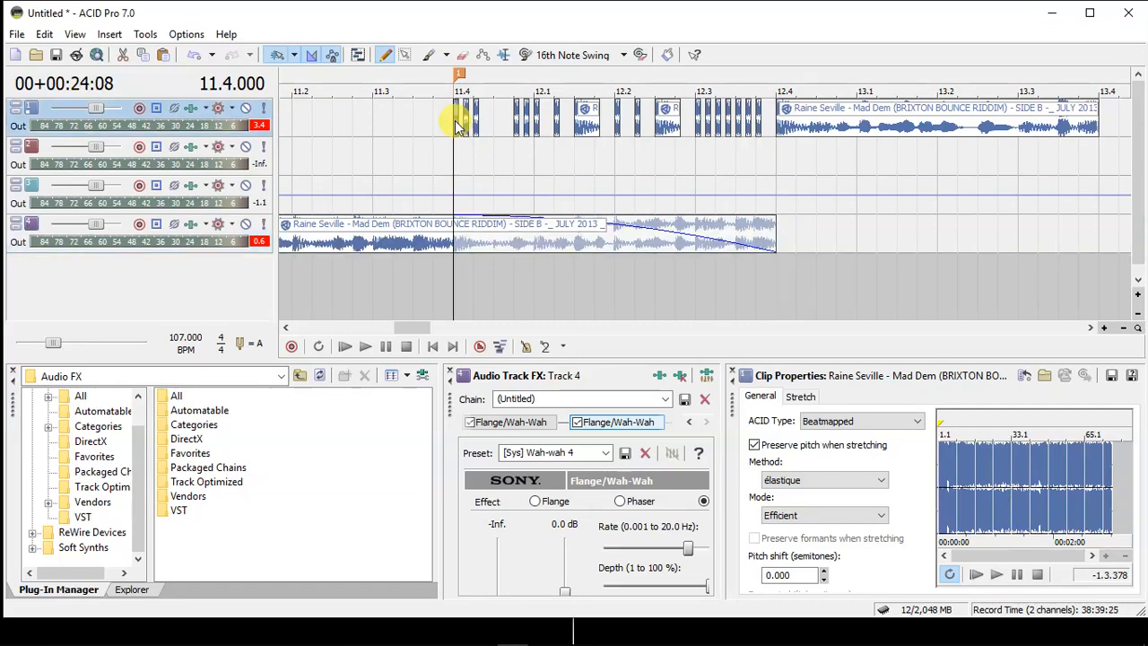
scroll(454, 121, left, 3)
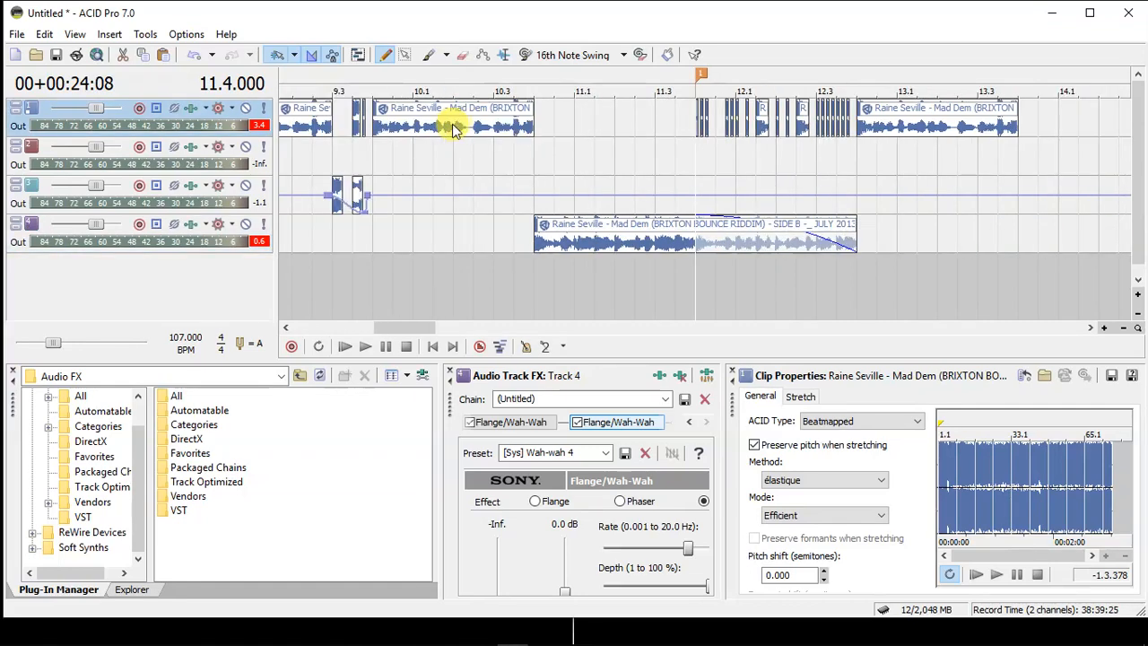
click(453, 148)
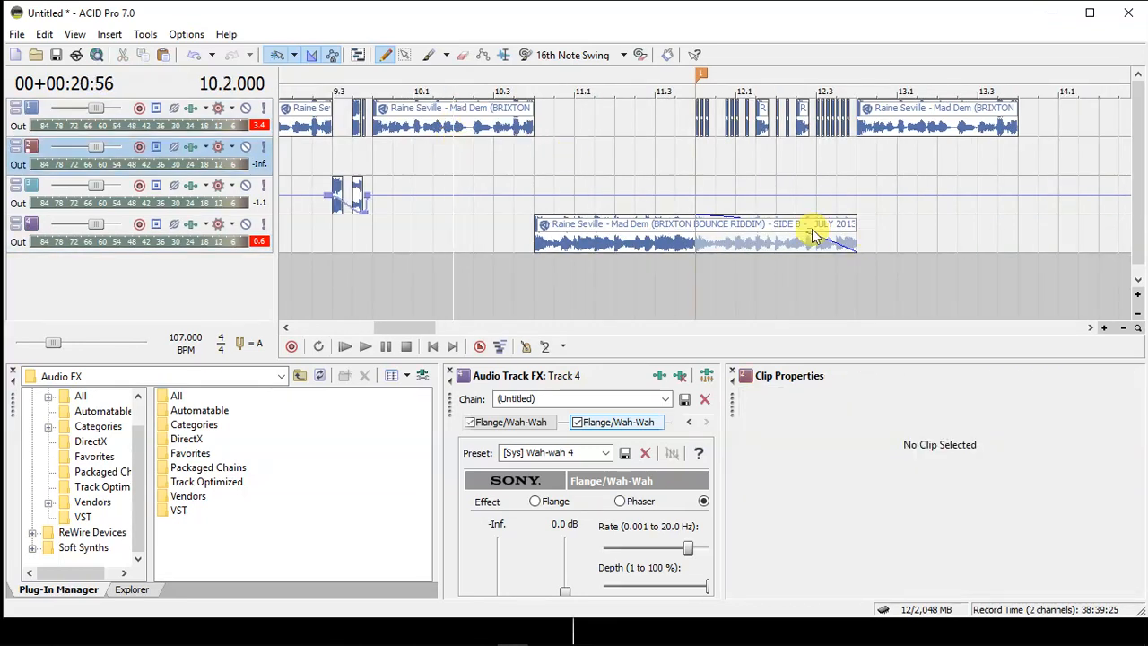
key(space)
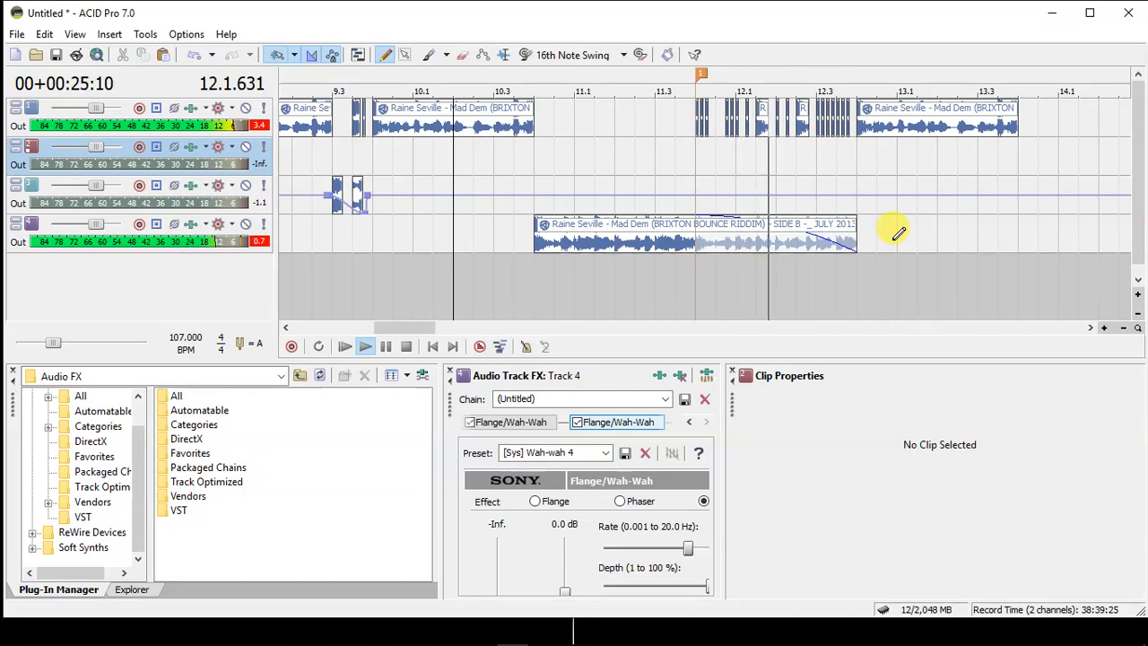
key(space)
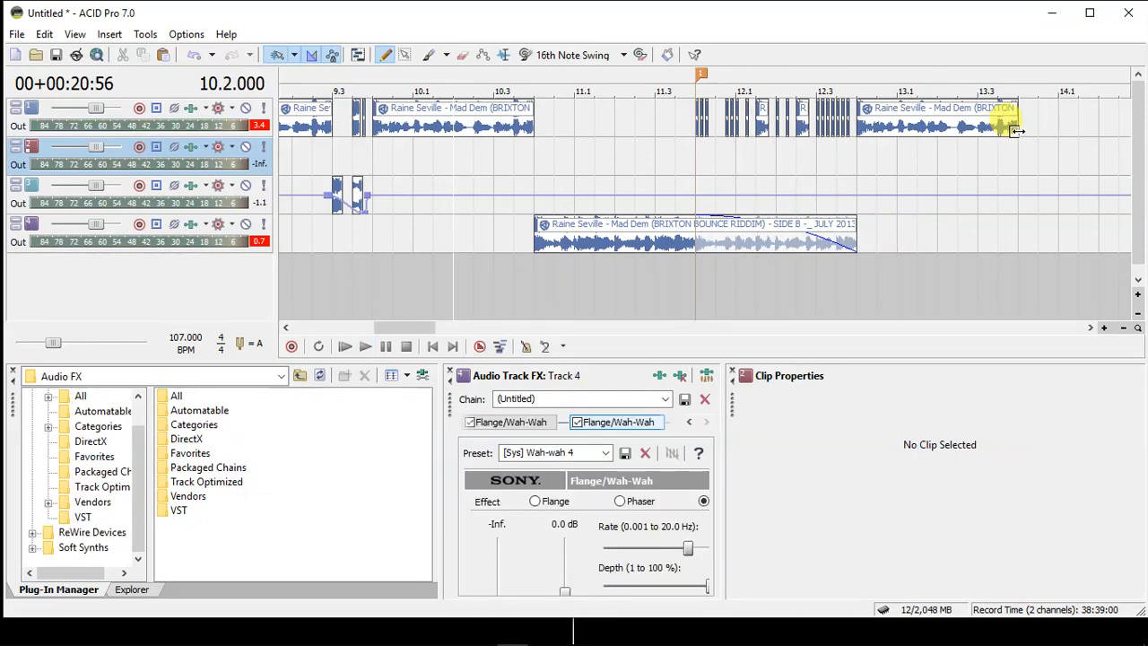
Extend track 1's last clip to 14.2.000 and listen to it from its start at 12.4.000.
drag(1012, 132, 981, 102)
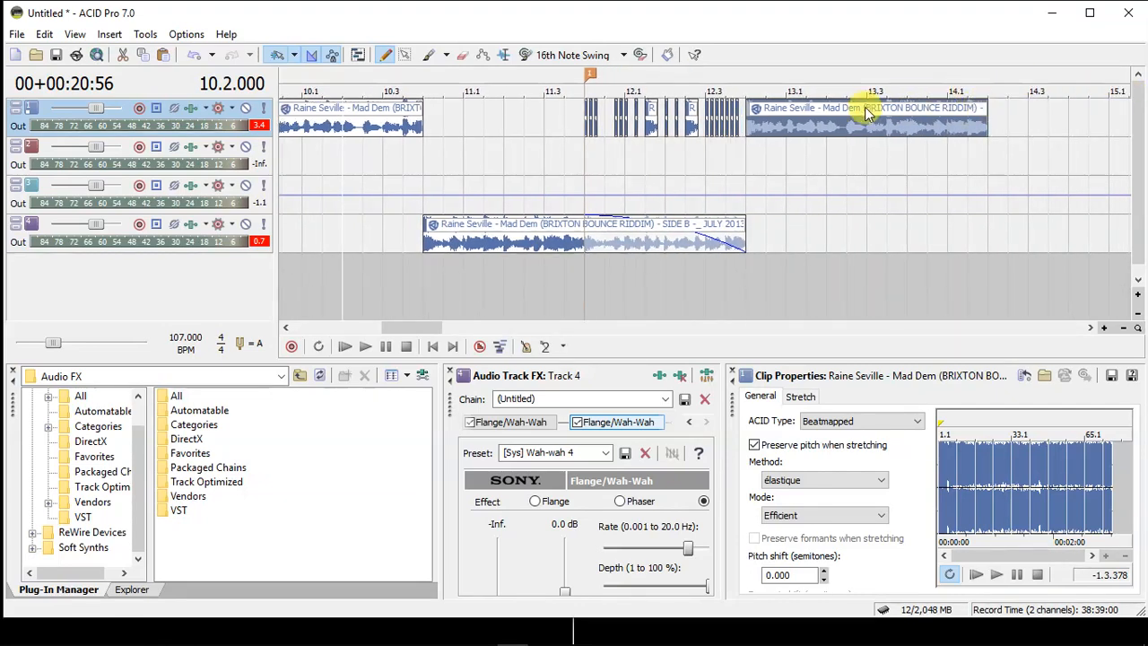
click(748, 126)
key(space)
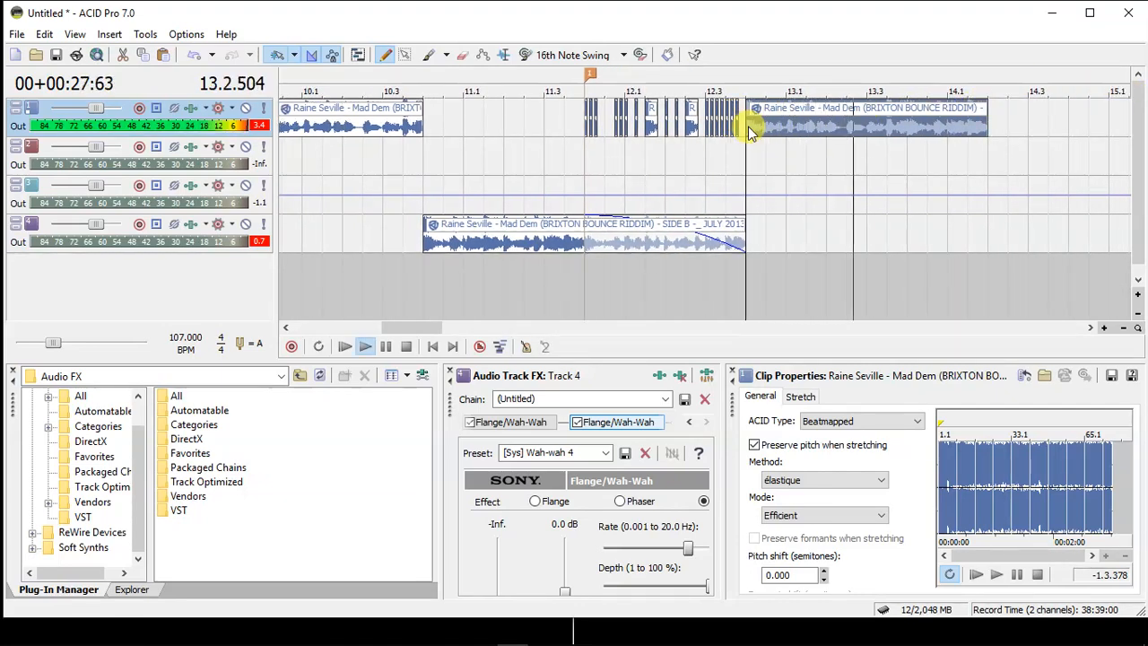
key(space)
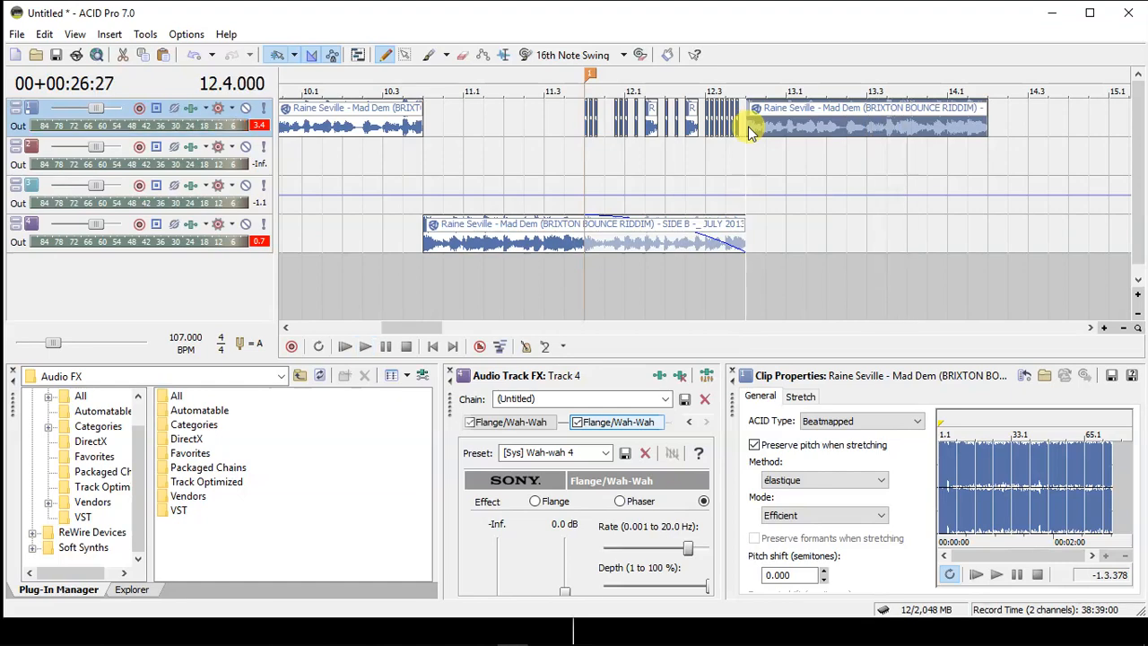
Split track 1's last clip at 13.4.000 and 13.4.192, and delete everything after the short slice.
click(905, 130)
key(s)
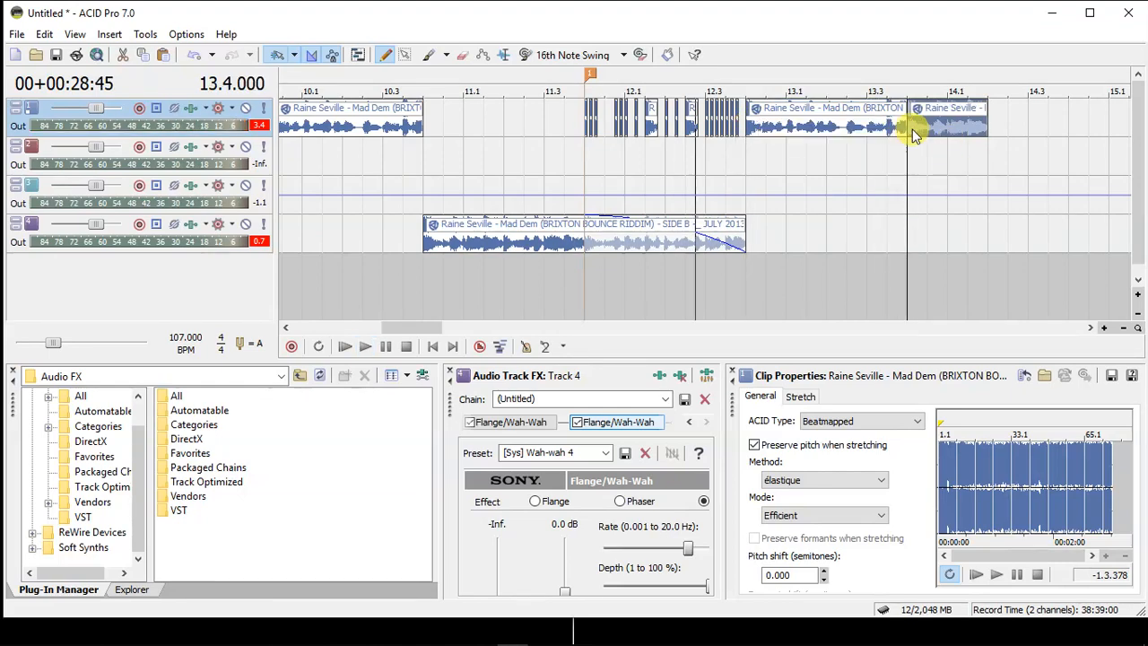
scroll(911, 132, up, 2)
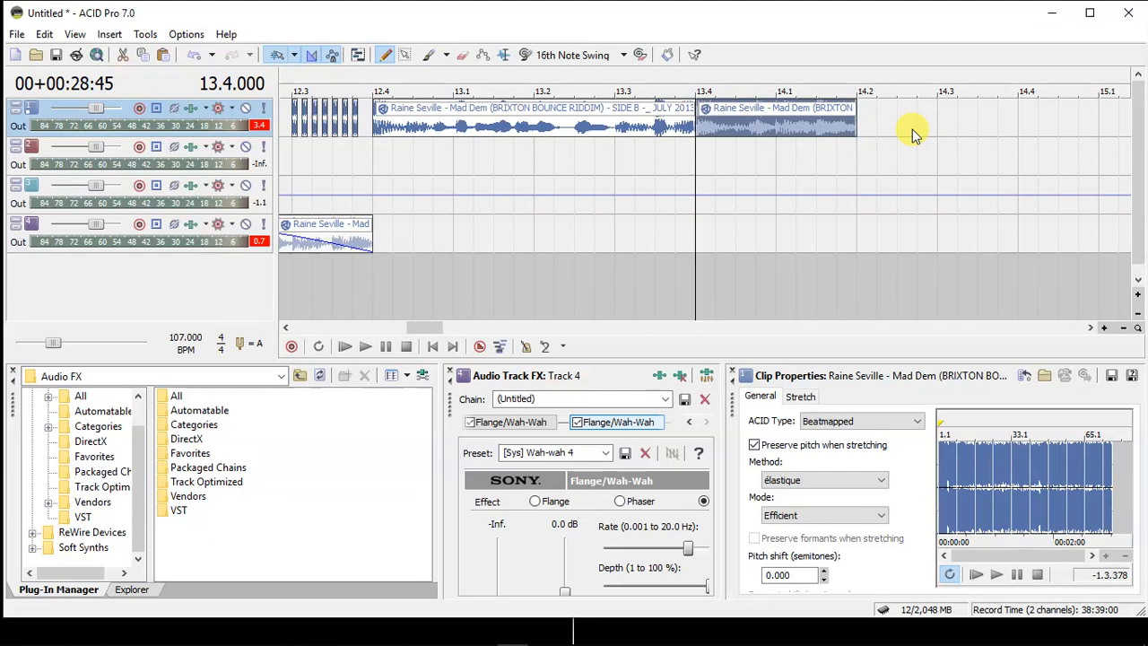
key(s)
key(Delete)
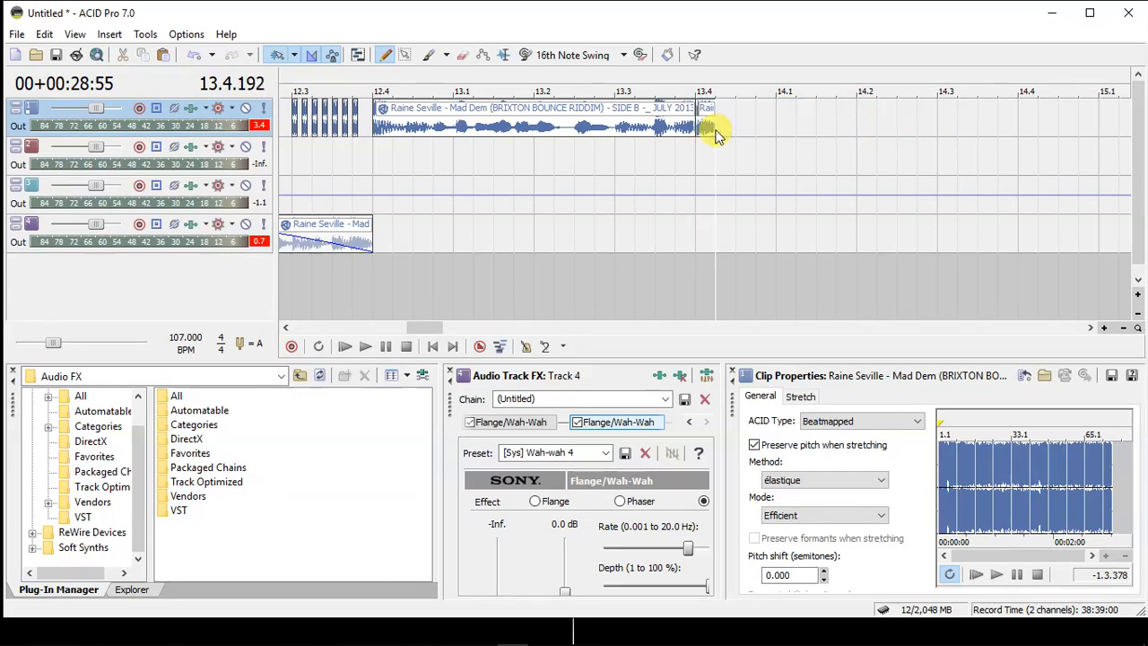
Copy the short slice at 13.4.000 on track 1 to 13.4.384, 14.1.000 and 14.1.384.
click(709, 130)
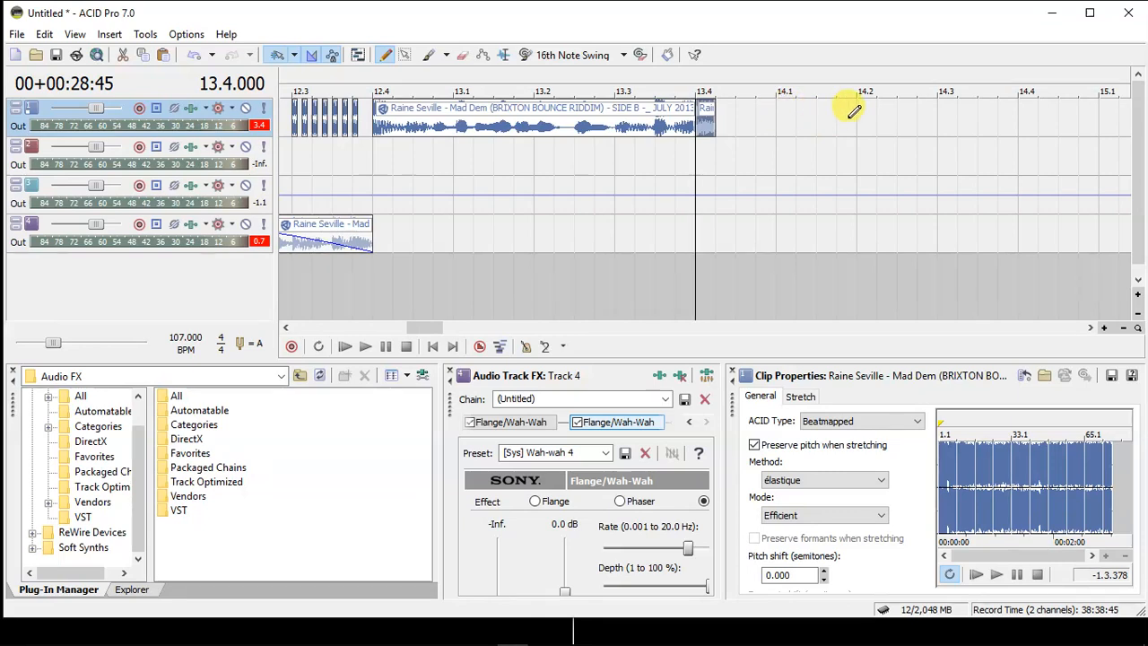
drag(704, 125, 744, 128)
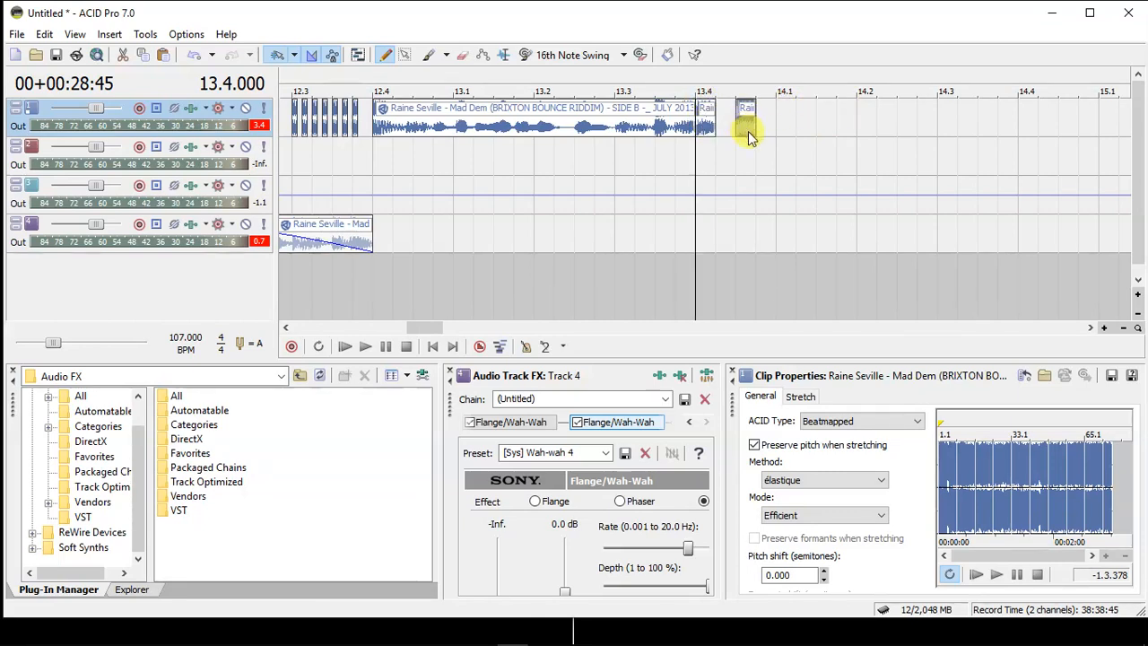
click(788, 126)
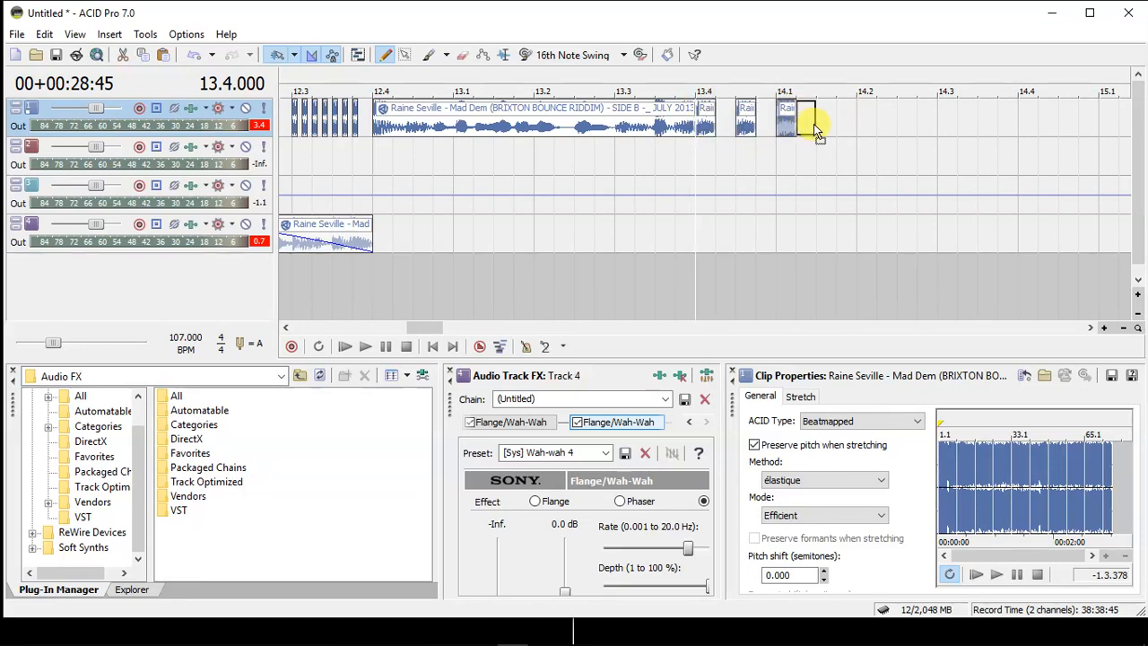
click(826, 124)
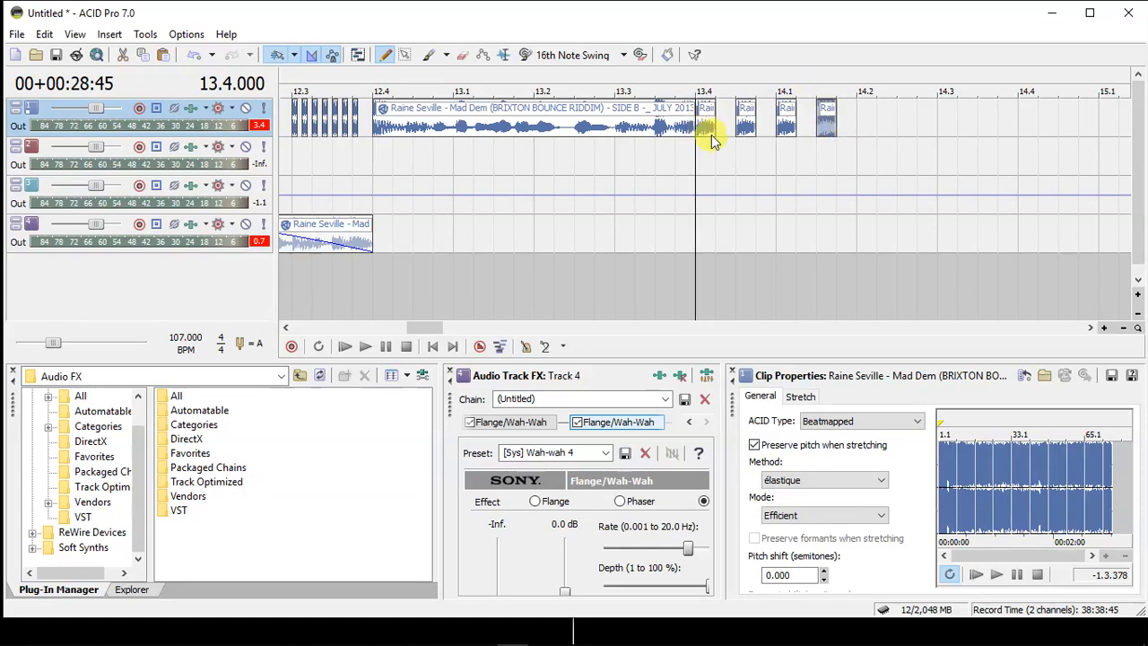
Move the four short slices from track 1 to track 3, starting at 13.4.000.
shift+click(829, 127)
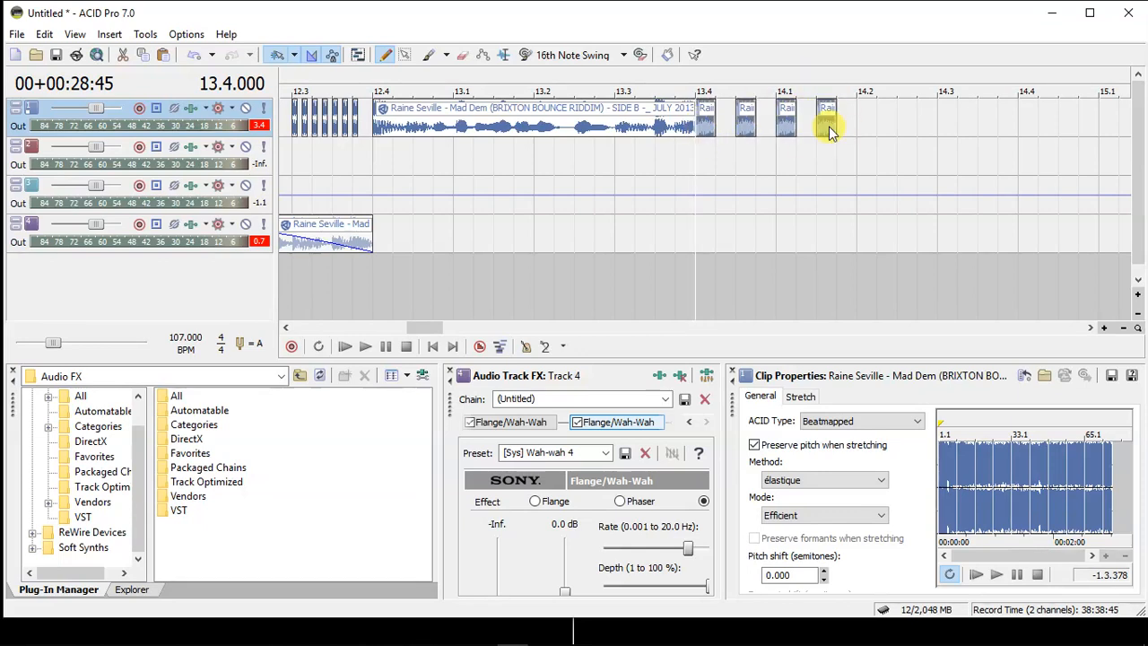
key(Delete)
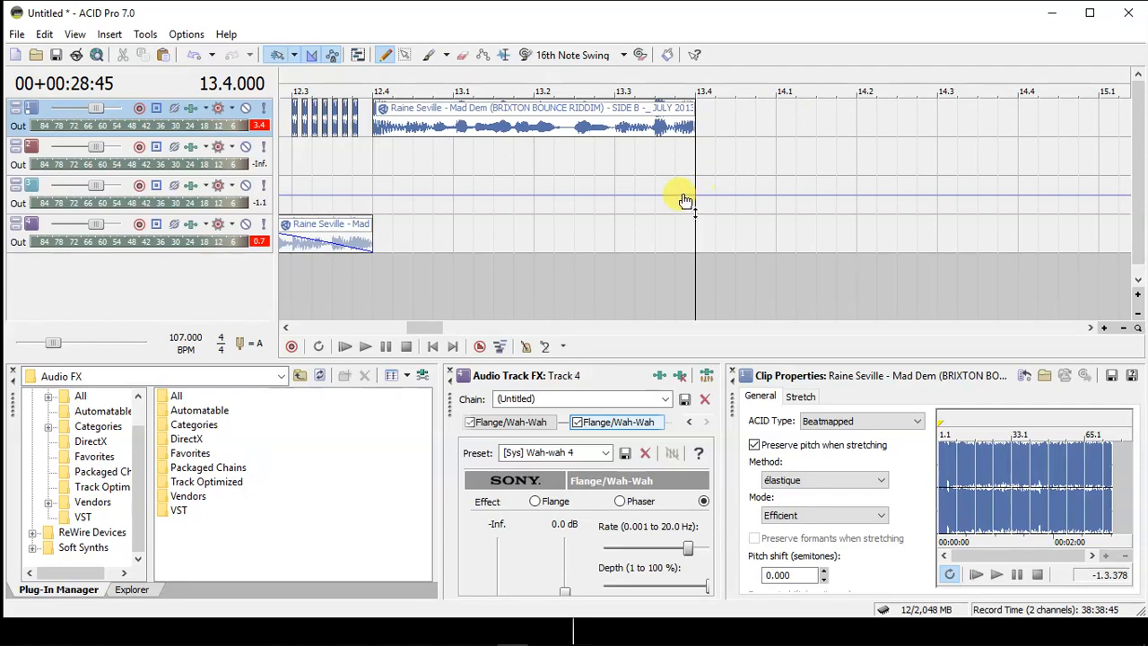
scroll(617, 150, down, 5)
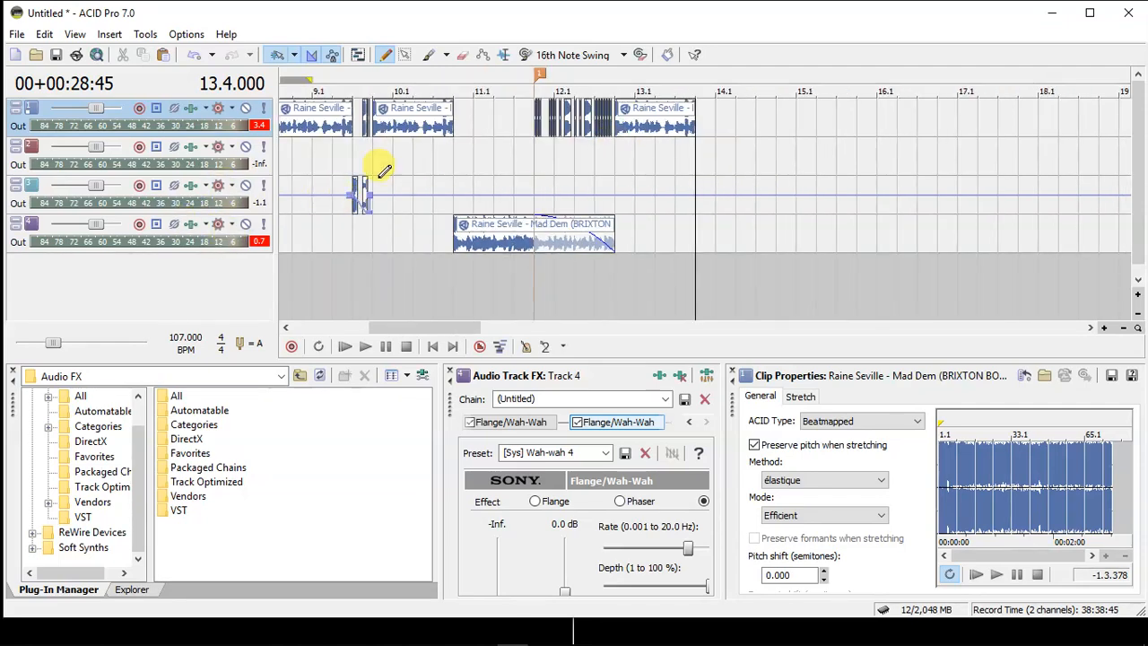
right_click(702, 201)
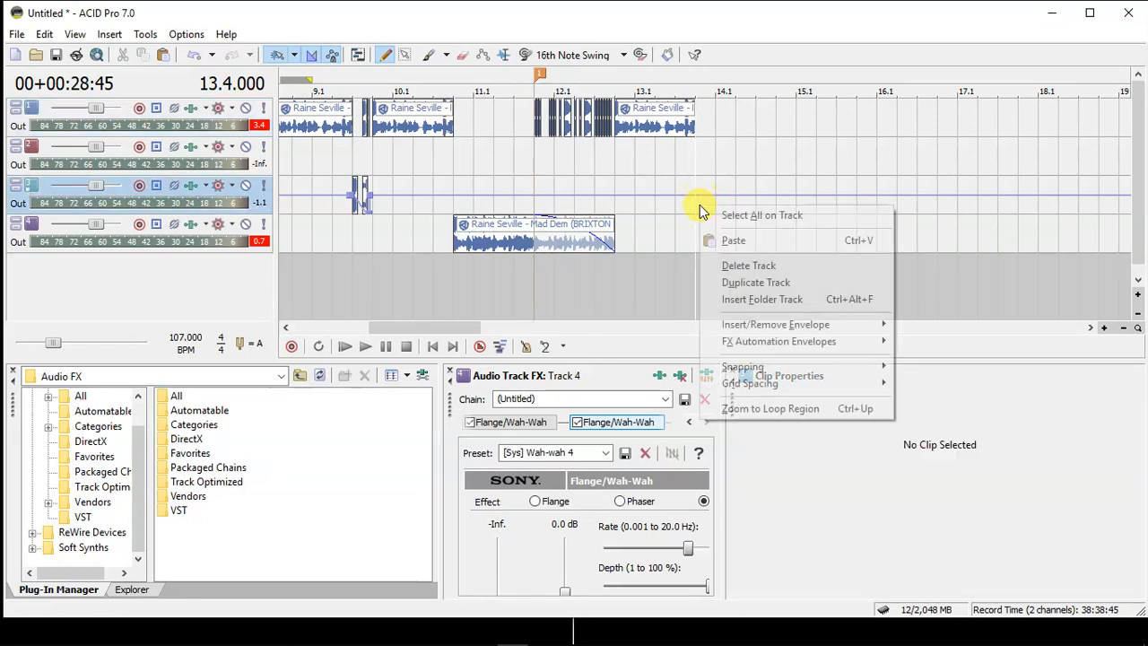
click(722, 238)
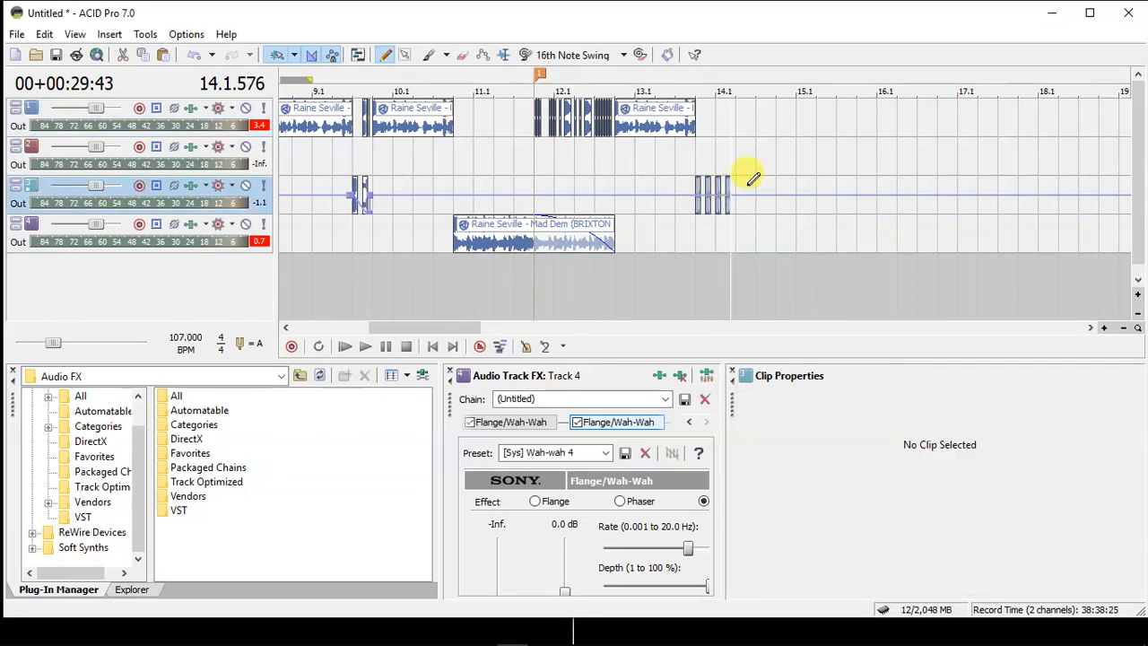
Pitch-shift the second, third and fourth new slices on track 3 by -1, -2 and -3 semitones.
scroll(744, 185, up, 5)
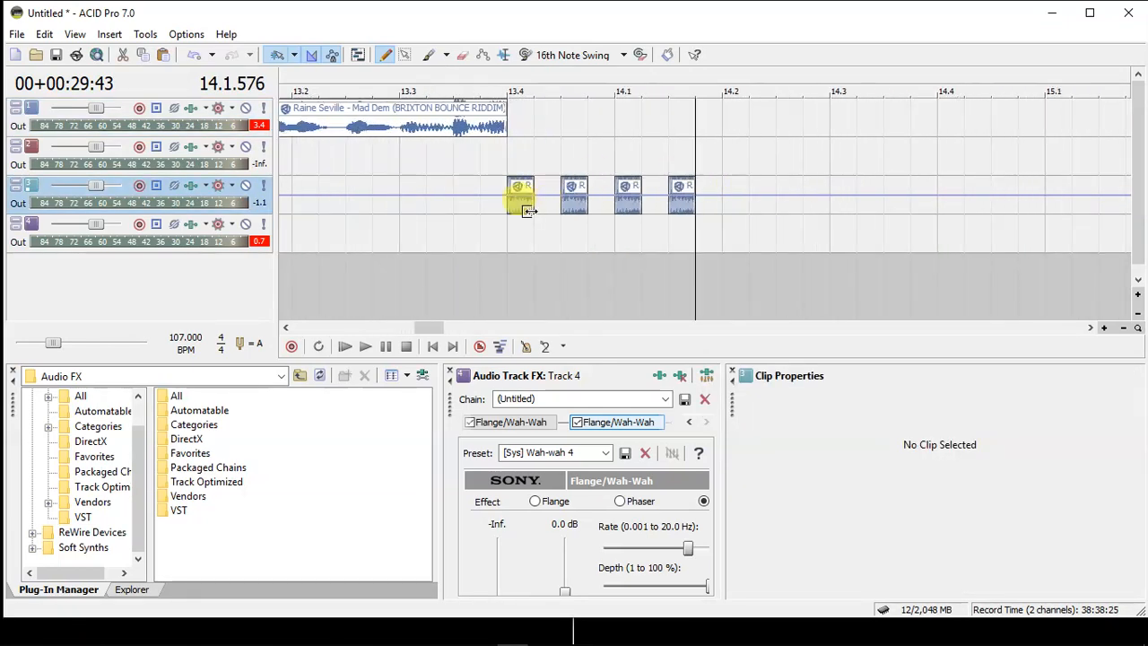
click(578, 216)
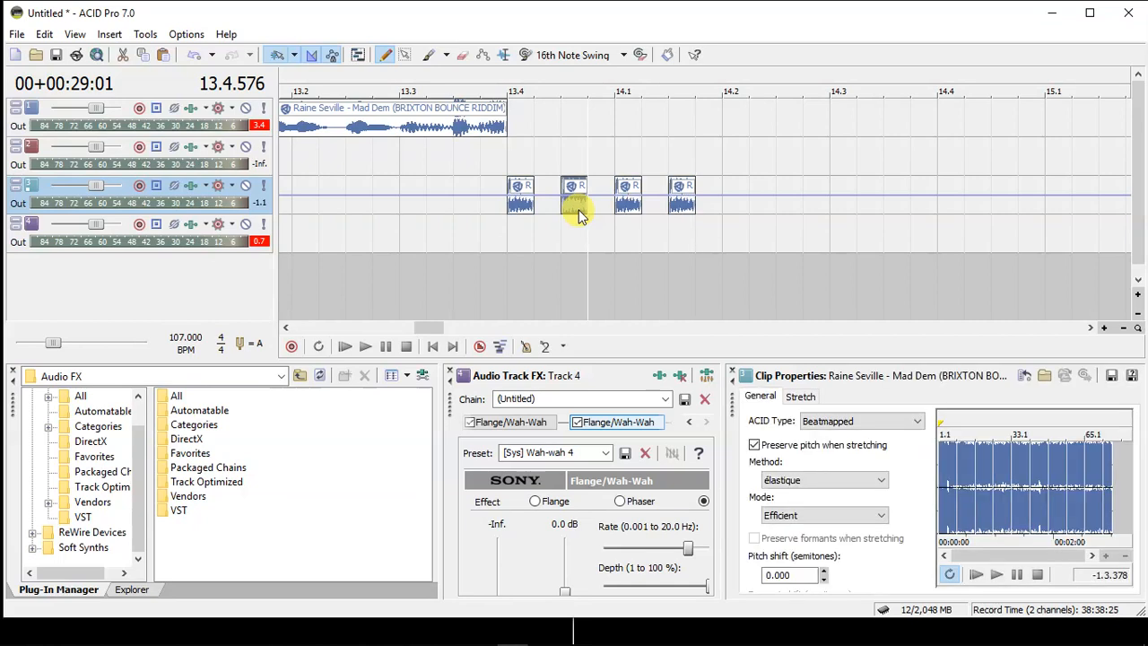
click(632, 206)
click(678, 212)
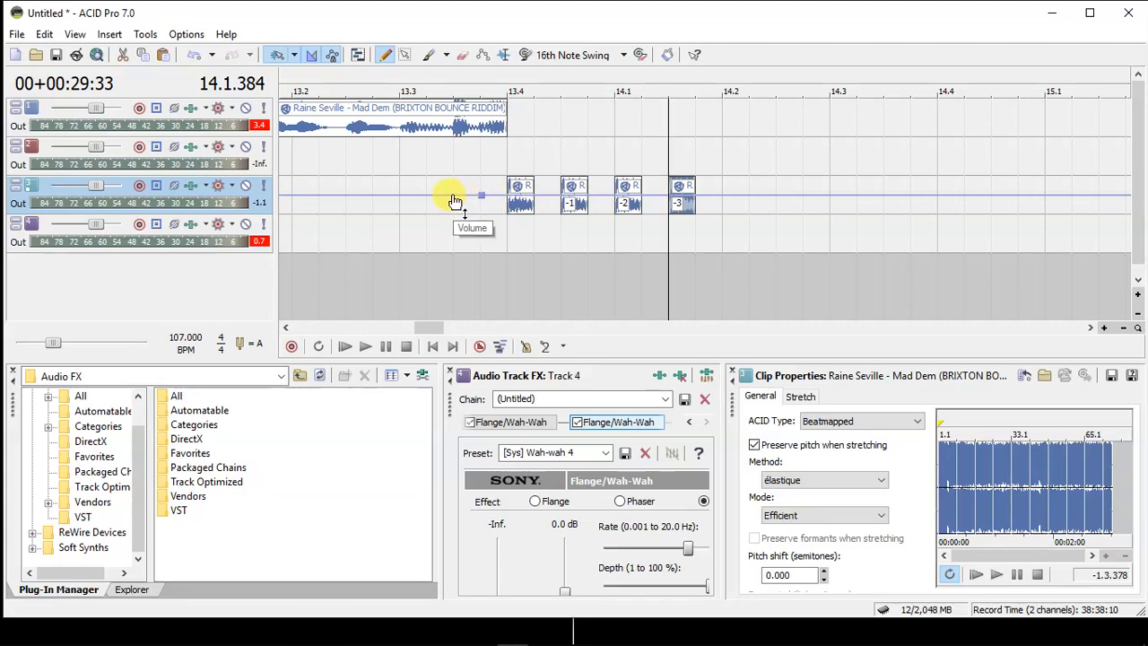
Add volume envelope points around track 3's four new slices and lower the point near 14.2.000 to fade them out.
double_click(724, 194)
double_click(748, 195)
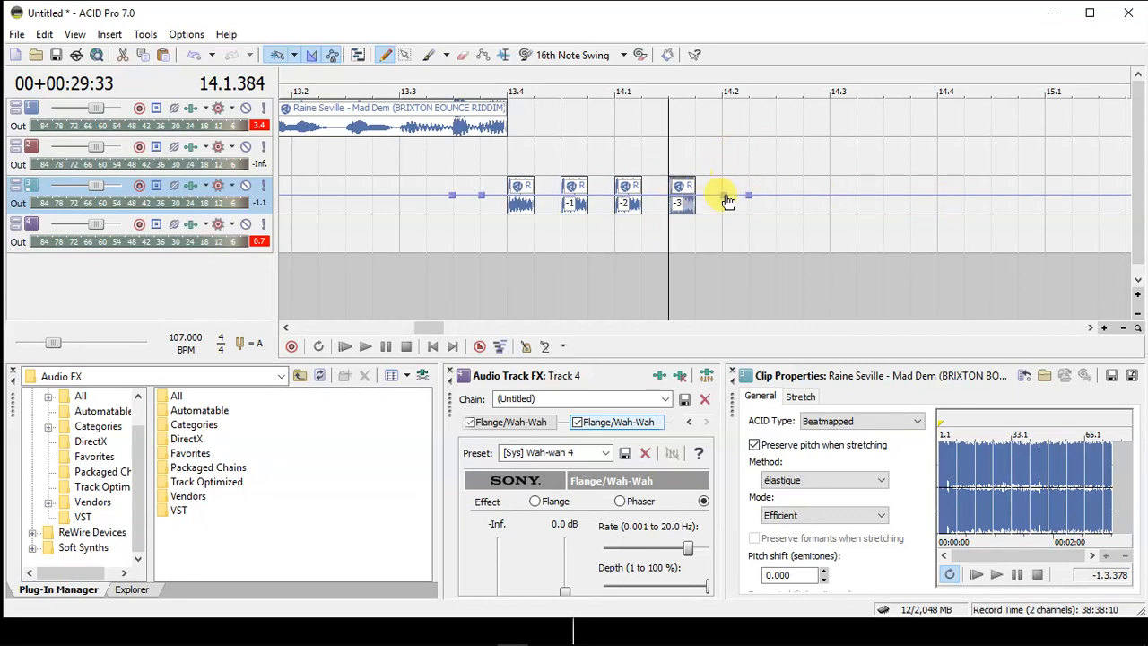
drag(726, 204, 725, 221)
Play the arrangement from 13.2.000 through the fading, pitch-dropping slices on track 3.
scroll(725, 221, down, 3)
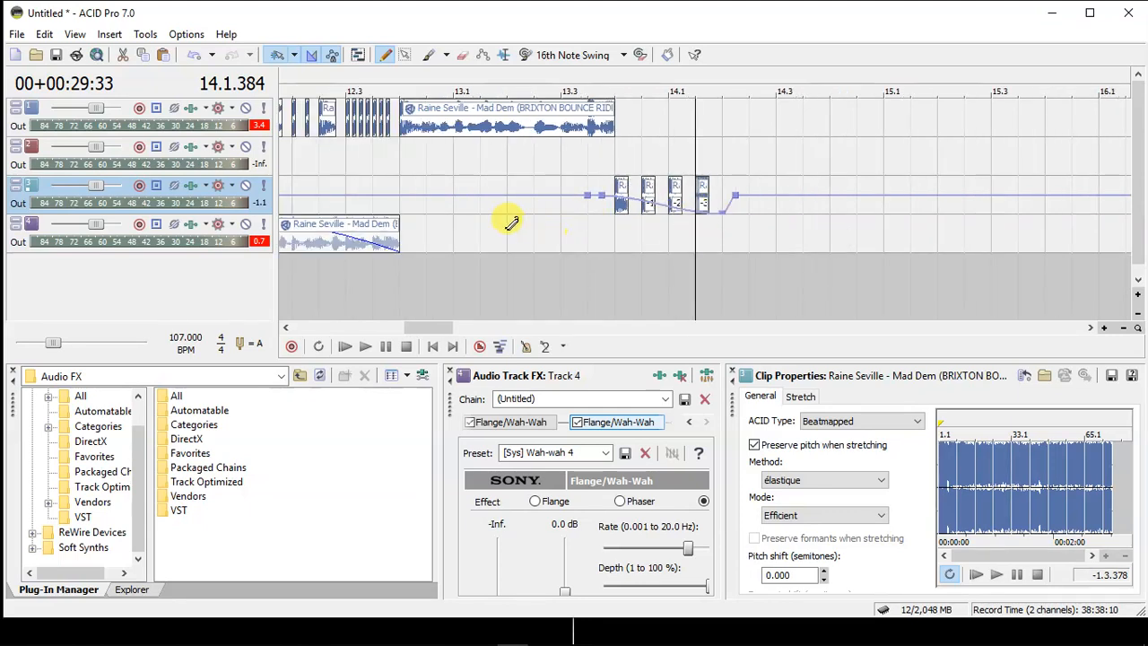
click(505, 229)
key(space)
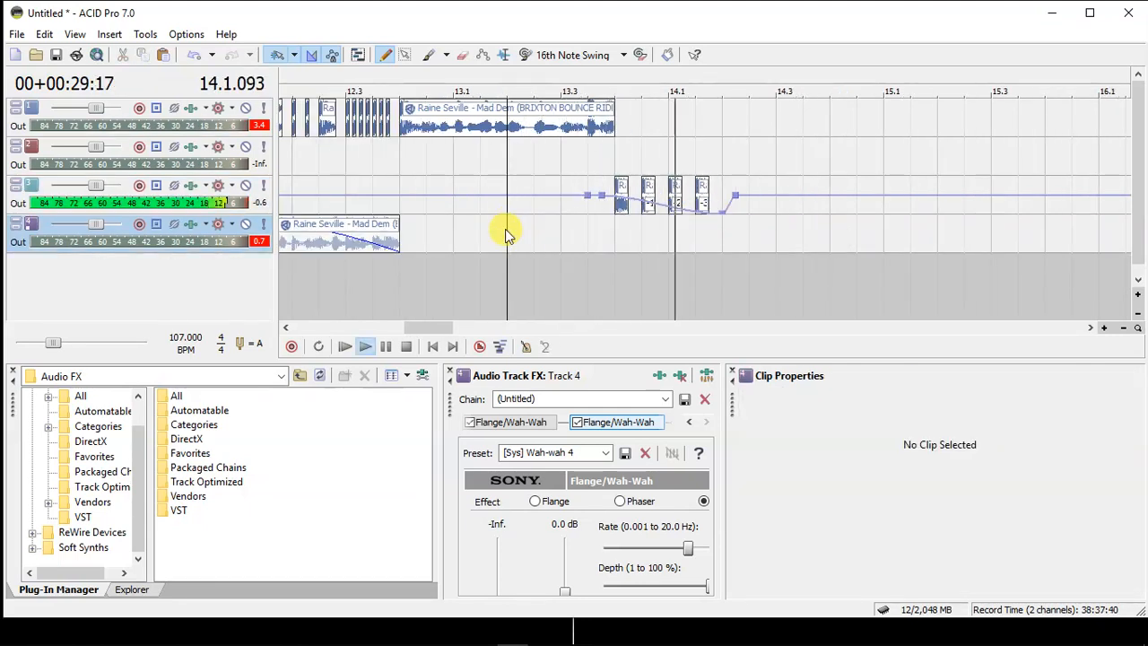
key(space)
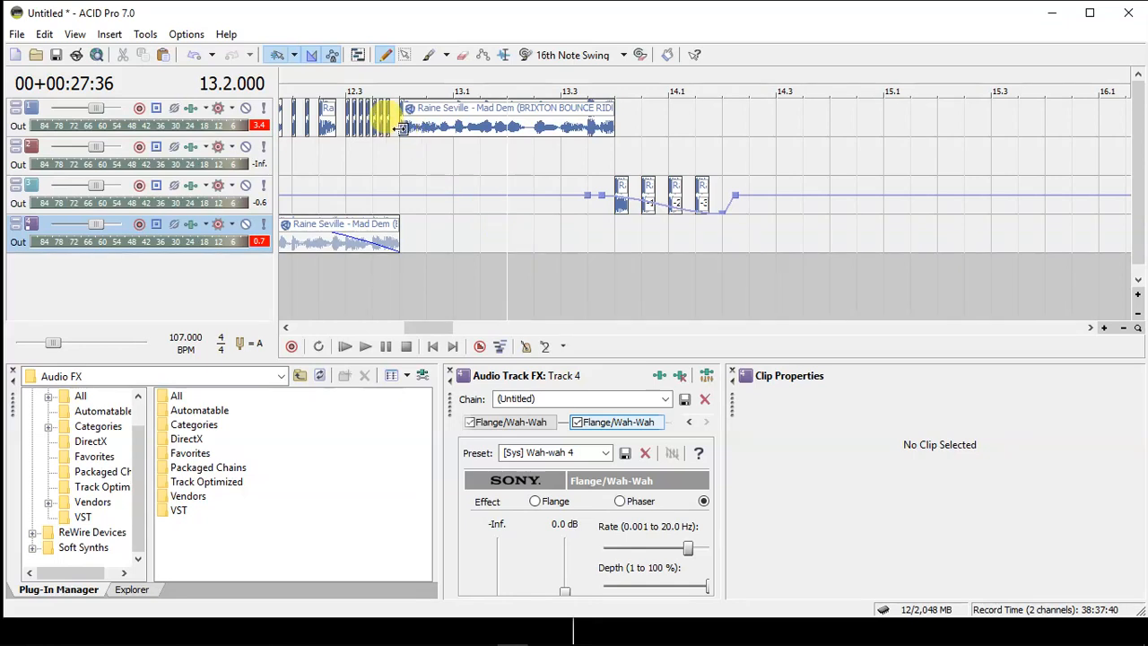
Place a copy of the song segment on track 1, starting at 14.4.000.
drag(401, 127, 843, 124)
scroll(830, 123, up, 2)
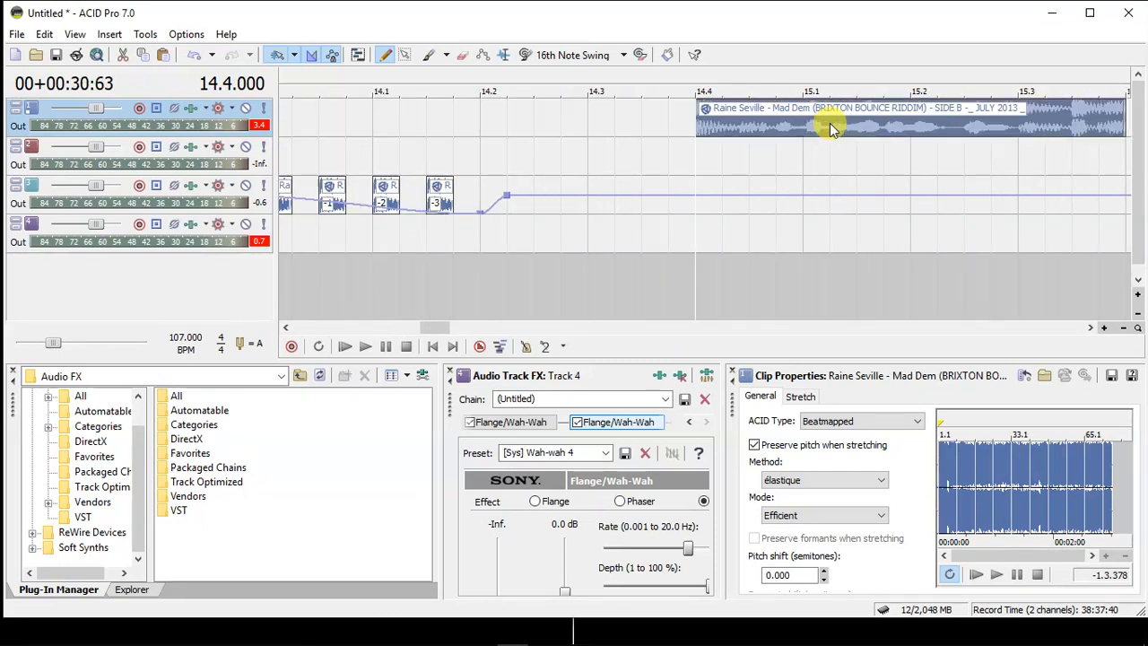
scroll(830, 123, up, 3)
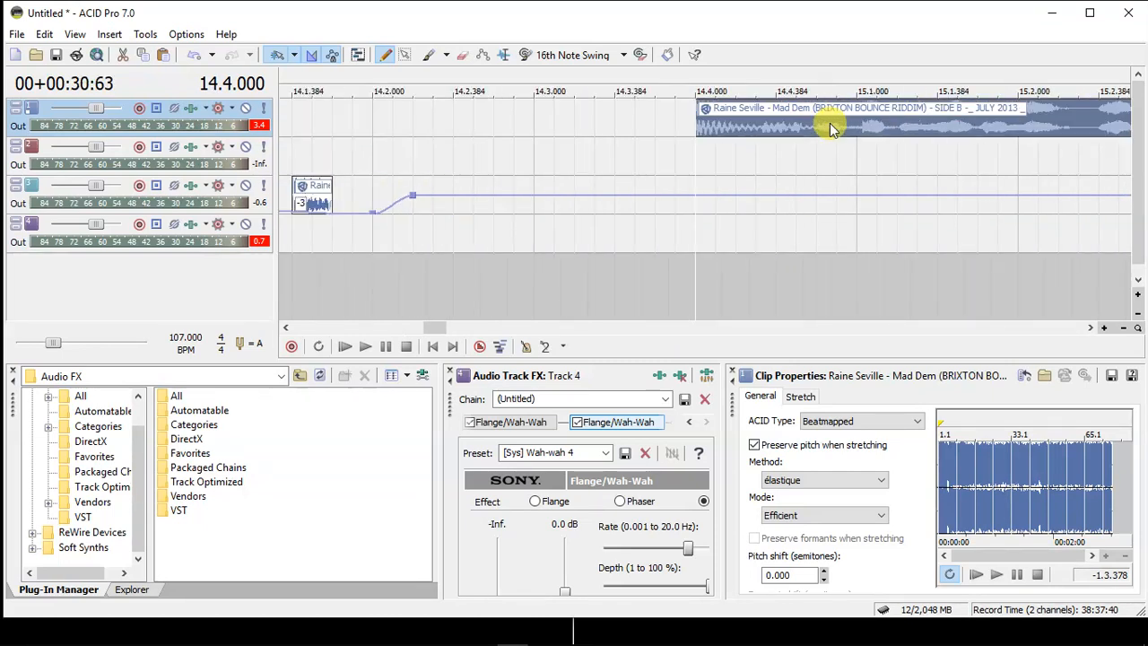
Split the segment at 14.4.048, copy its short opening slice and undo the split.
click(718, 125)
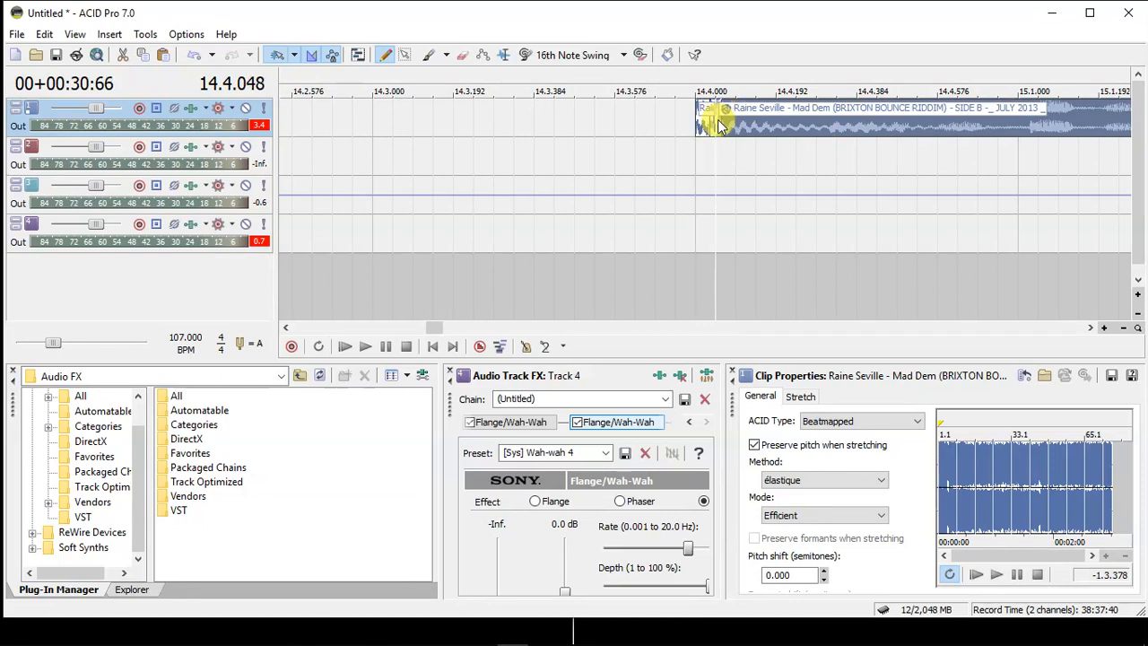
click(707, 127)
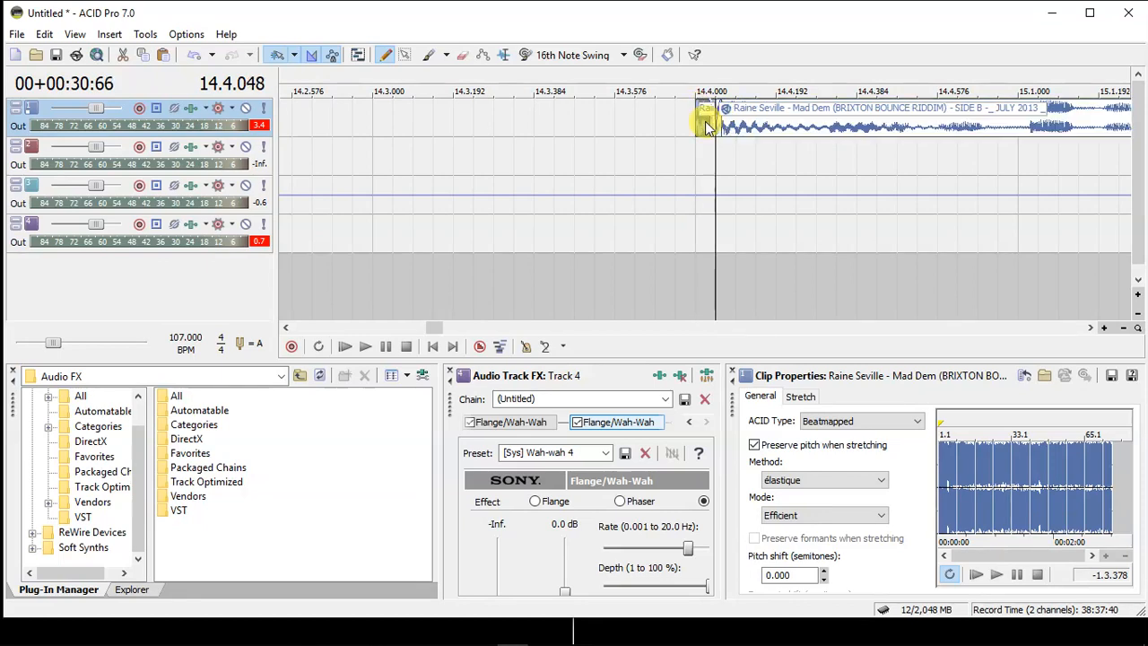
key(ctrl+z)
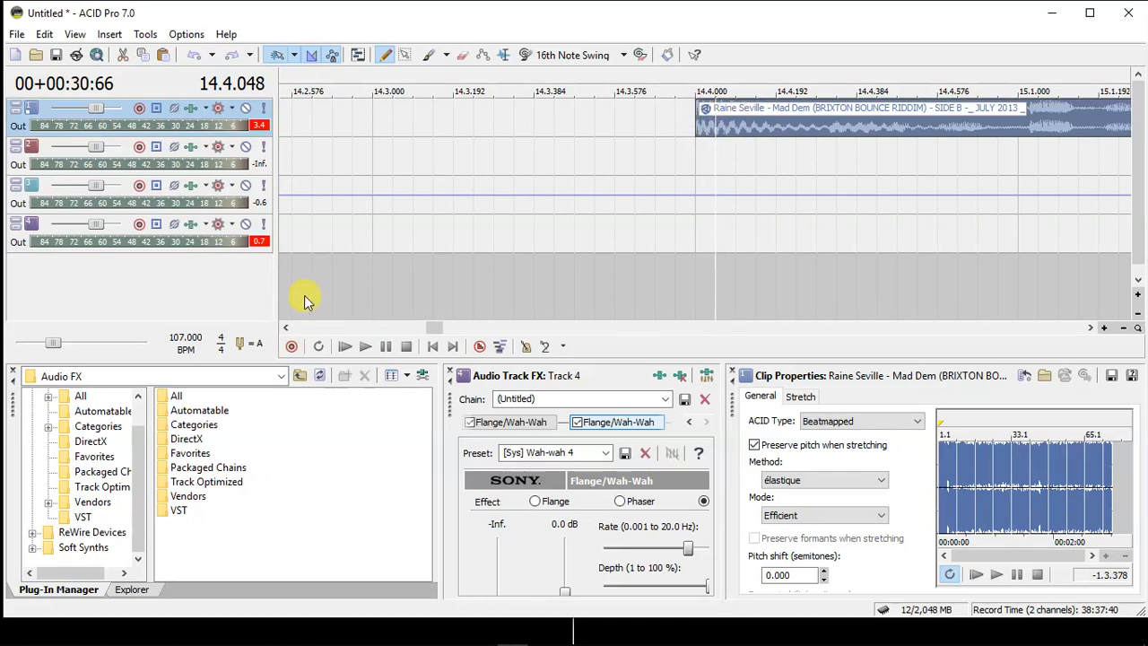
Paste the short slice on track 1 at 14.1.000 and repeat it every 192 ticks up to 14.3.576.
click(285, 326)
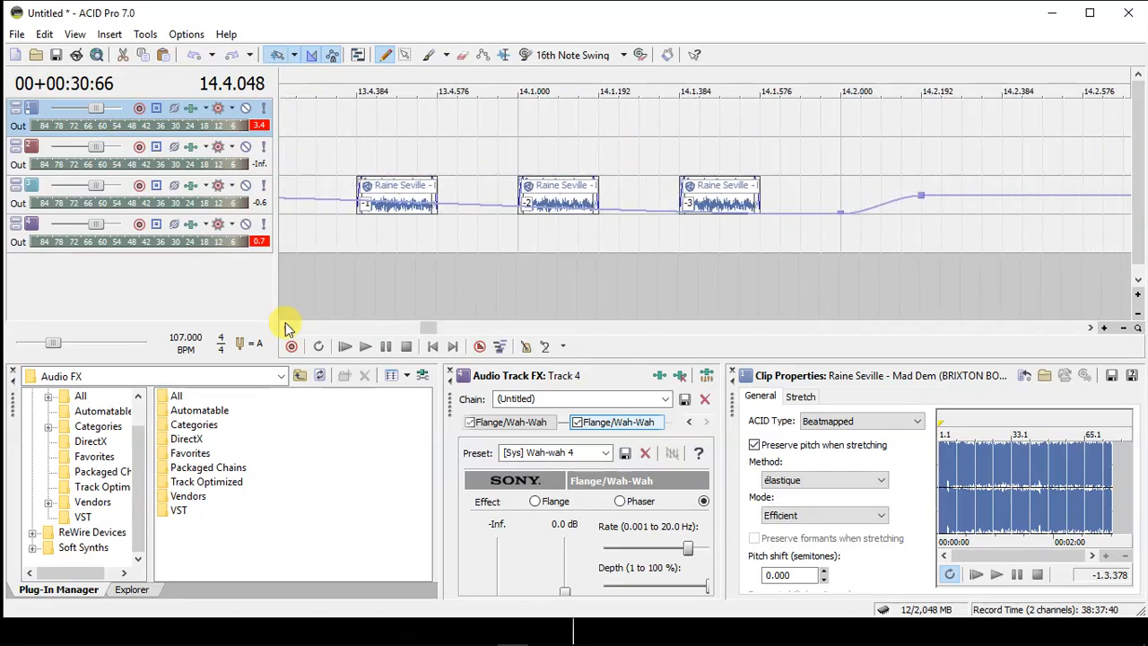
click(520, 107)
key(ctrl+v)
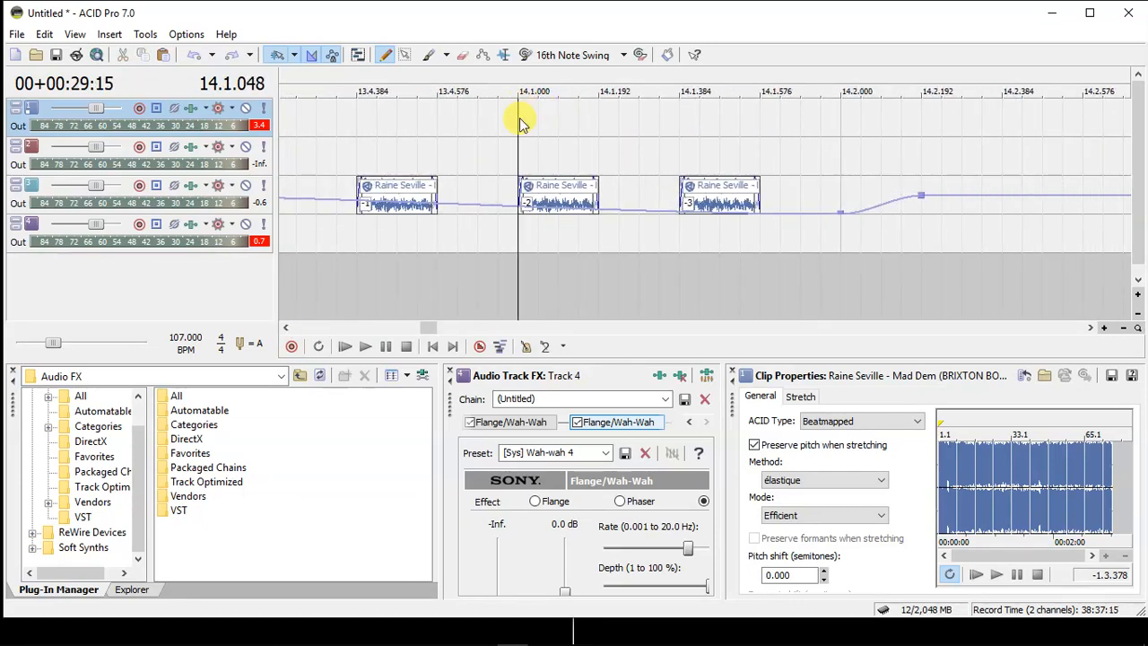
drag(529, 125, 997, 134)
click(528, 126)
click(282, 326)
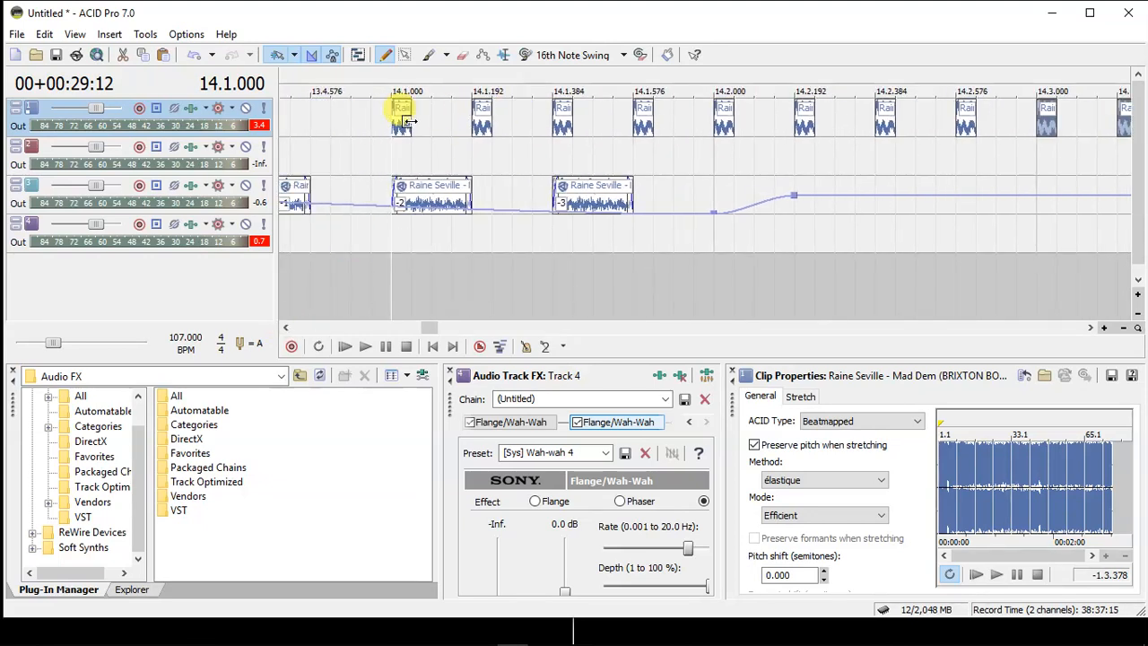
Lengthen the track 1 slice at 14.1.384 to end at 14.1.624 and delete the overlapped slice at 14.1.576.
click(396, 119)
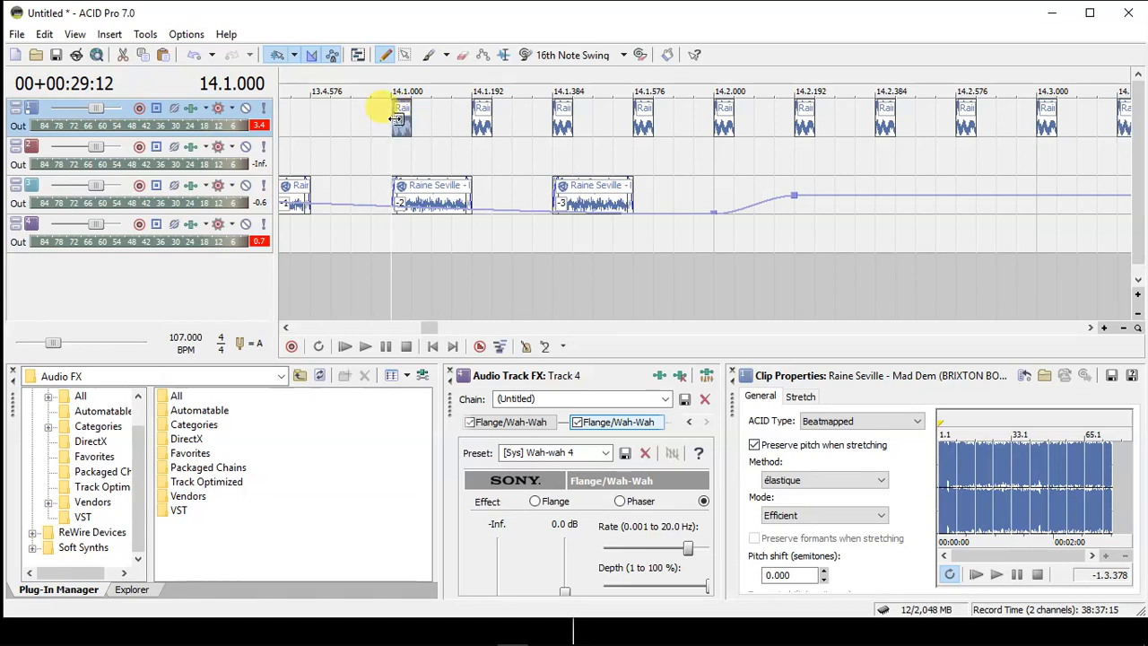
click(491, 119)
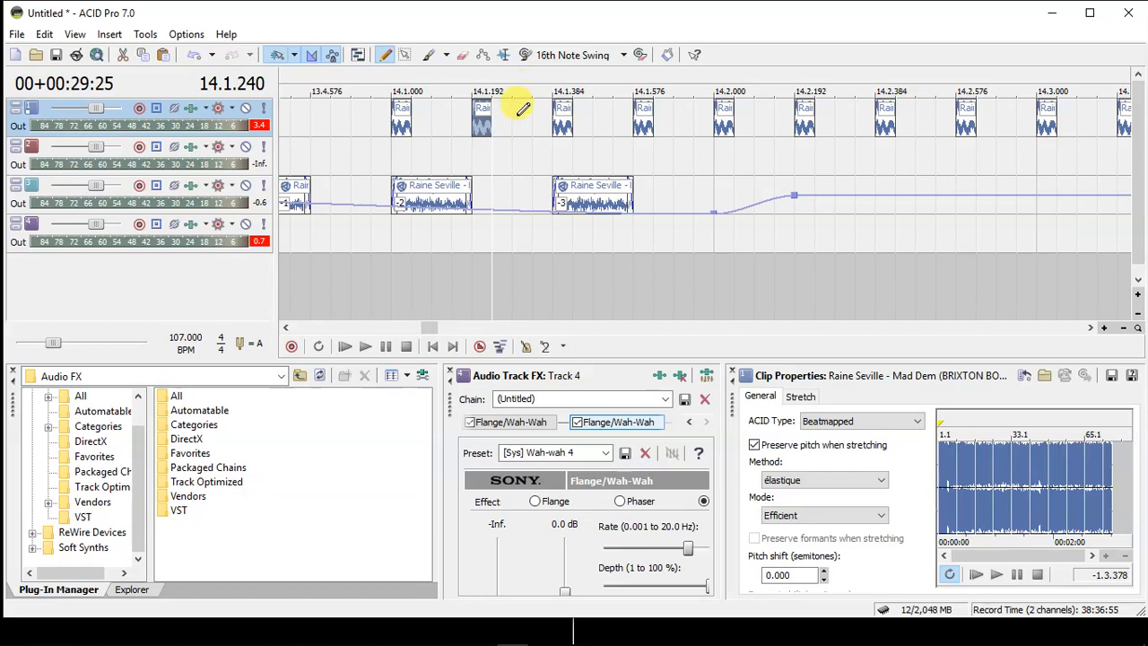
click(565, 126)
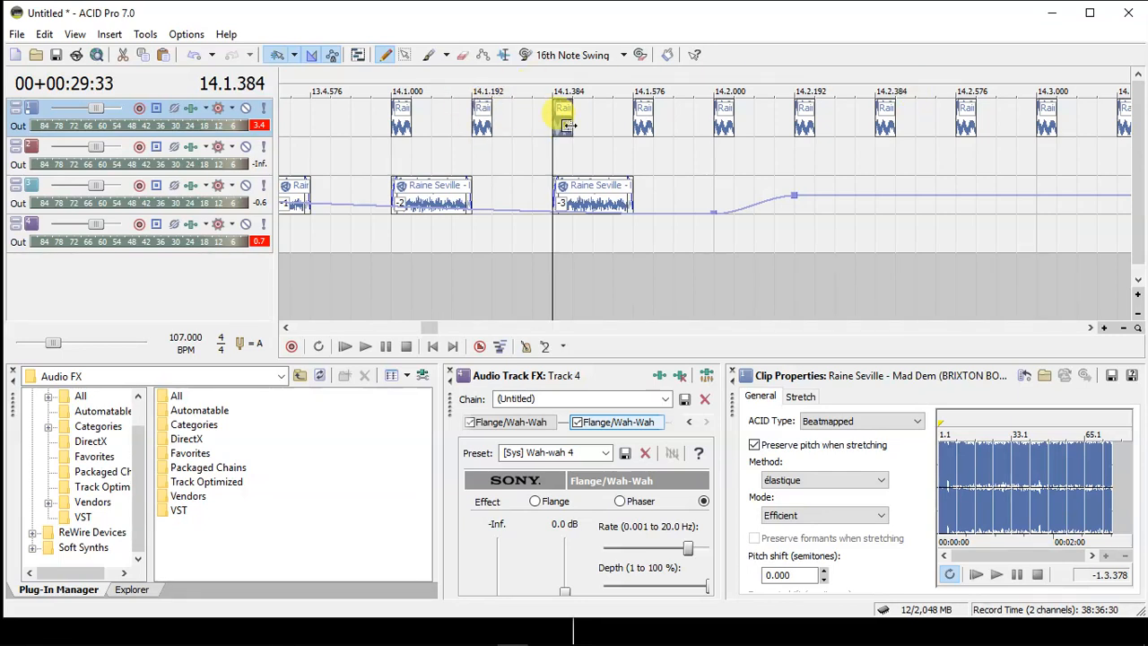
drag(565, 125, 642, 126)
click(647, 124)
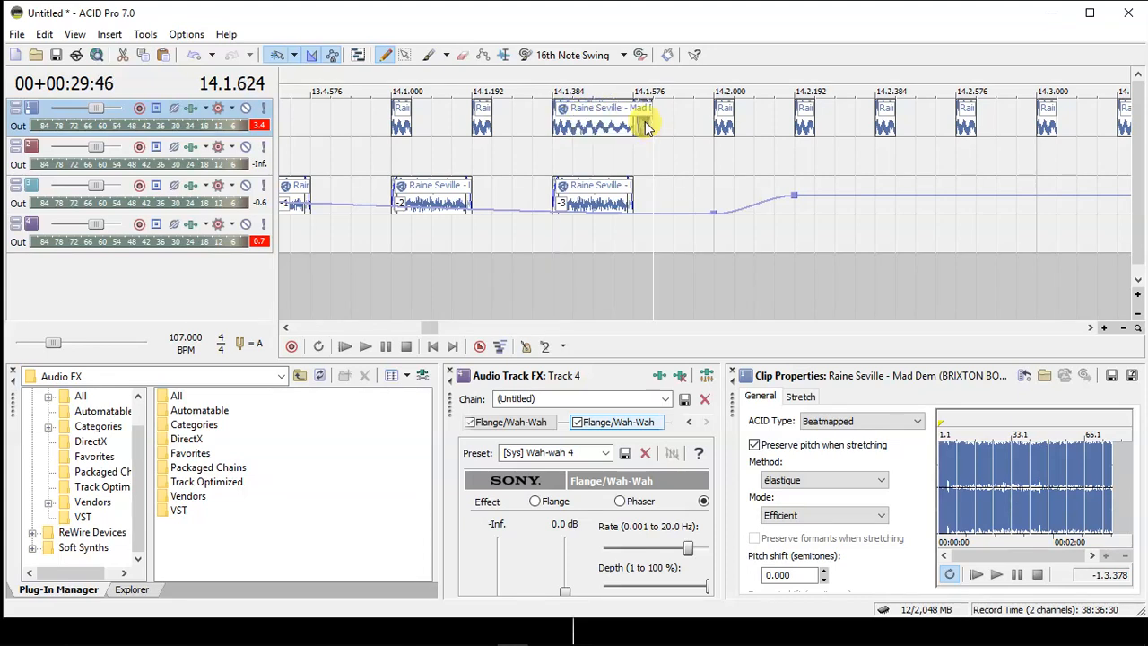
key(Delete)
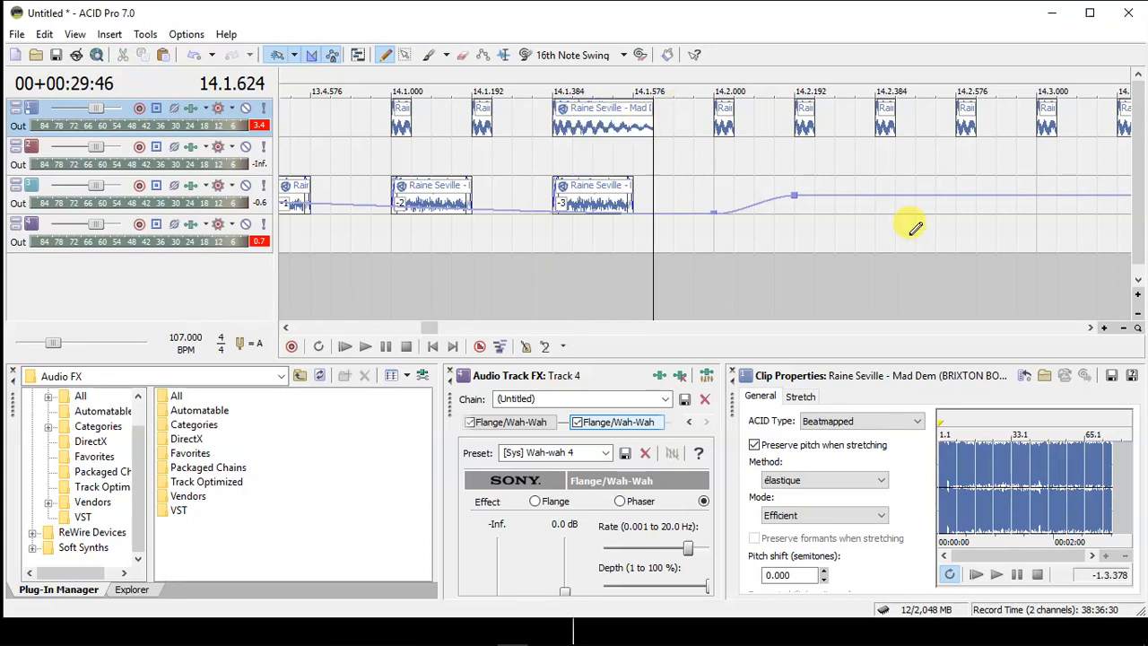
Lengthen the track 1 slice at 14.2.384 to end at 14.2.624, replacing the slice at 14.2.576.
click(1092, 329)
click(1091, 328)
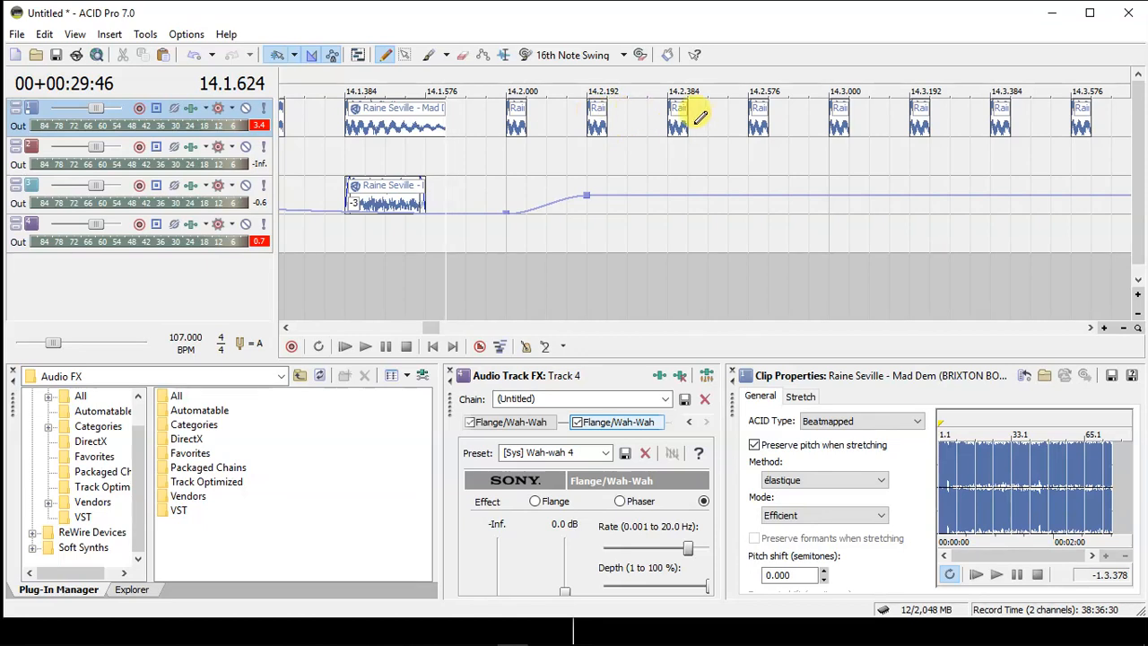
drag(687, 116, 764, 129)
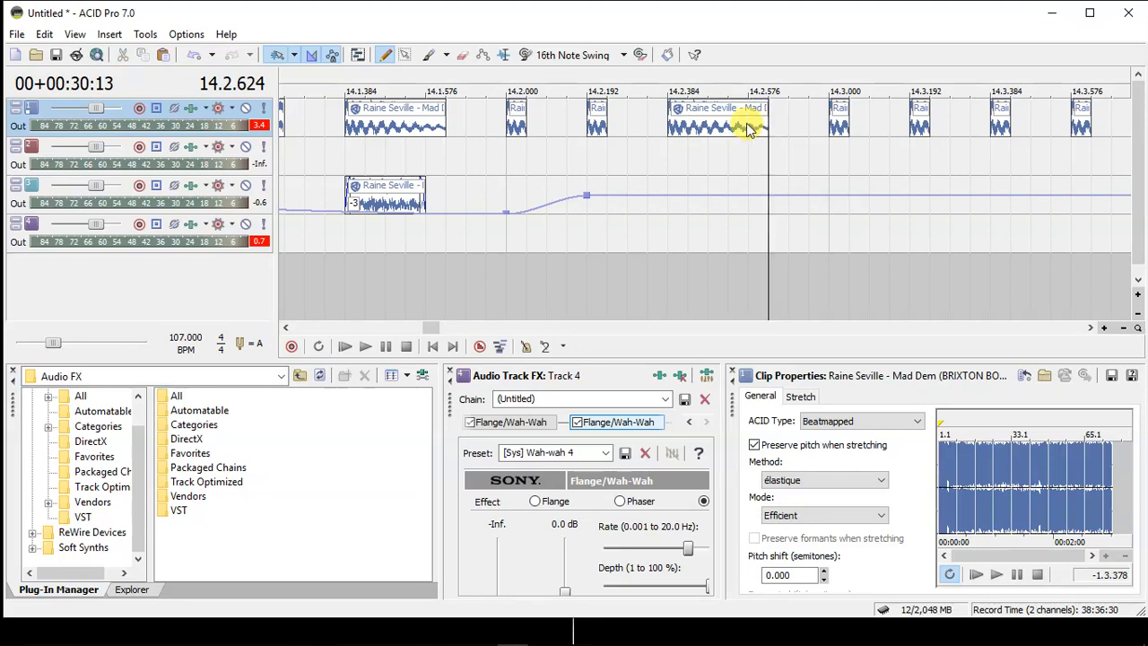
click(285, 328)
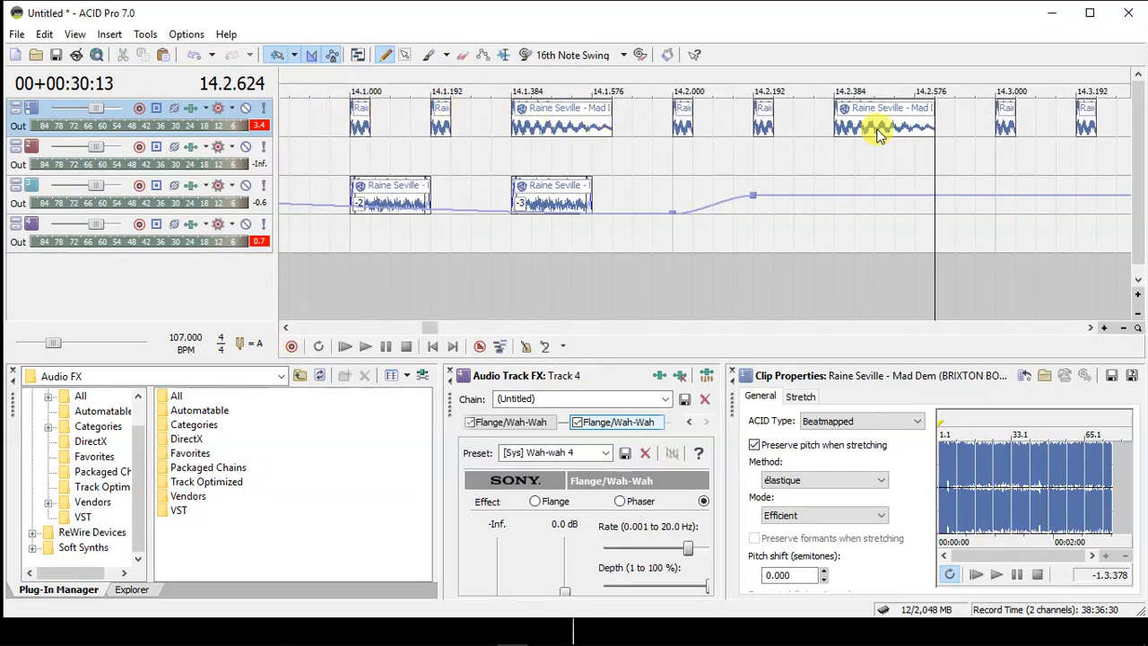
Duplicate the slice at 14.3.000 to about 14.3.096 and lengthen the slice at 14.3.384 to about 14.3.528.
click(1091, 328)
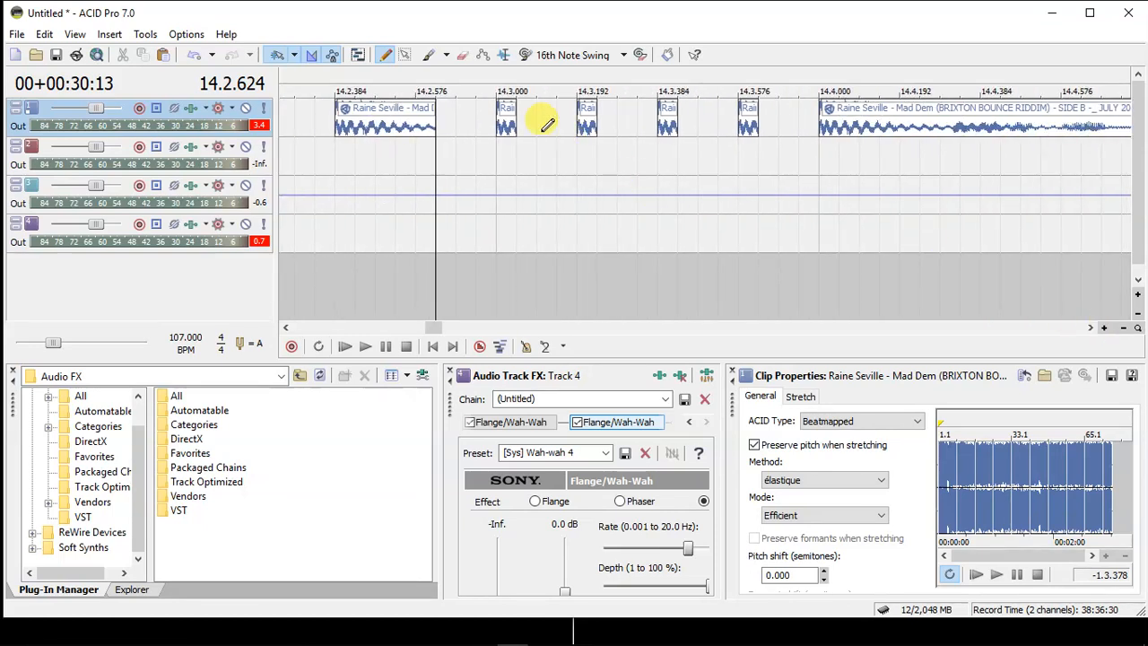
click(509, 132)
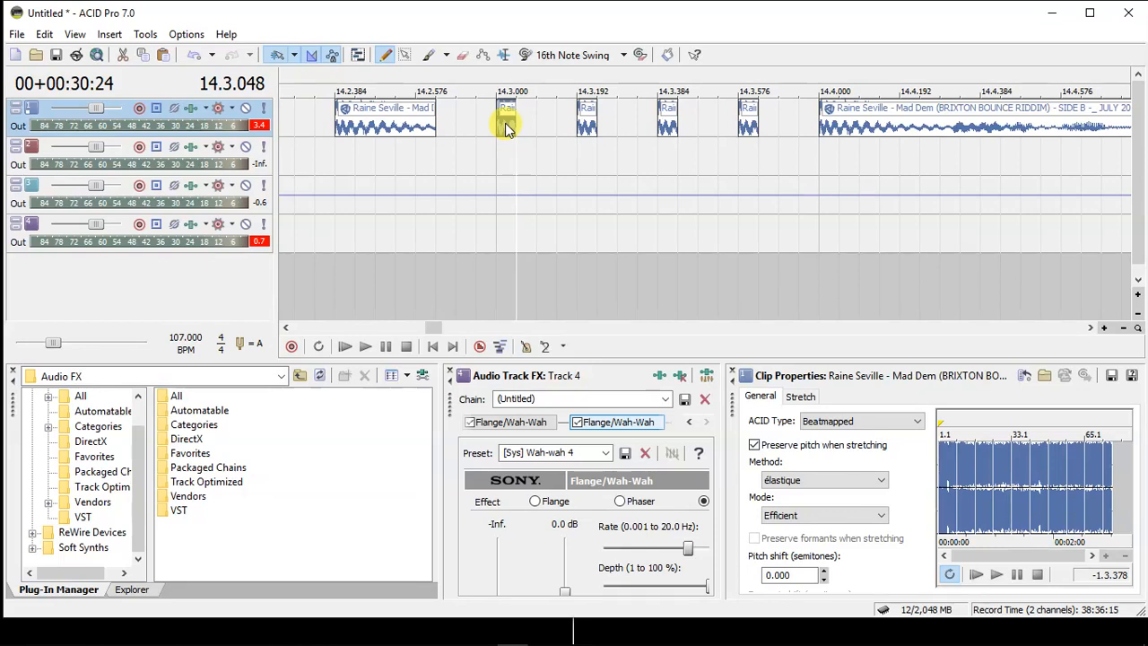
drag(505, 123, 539, 122)
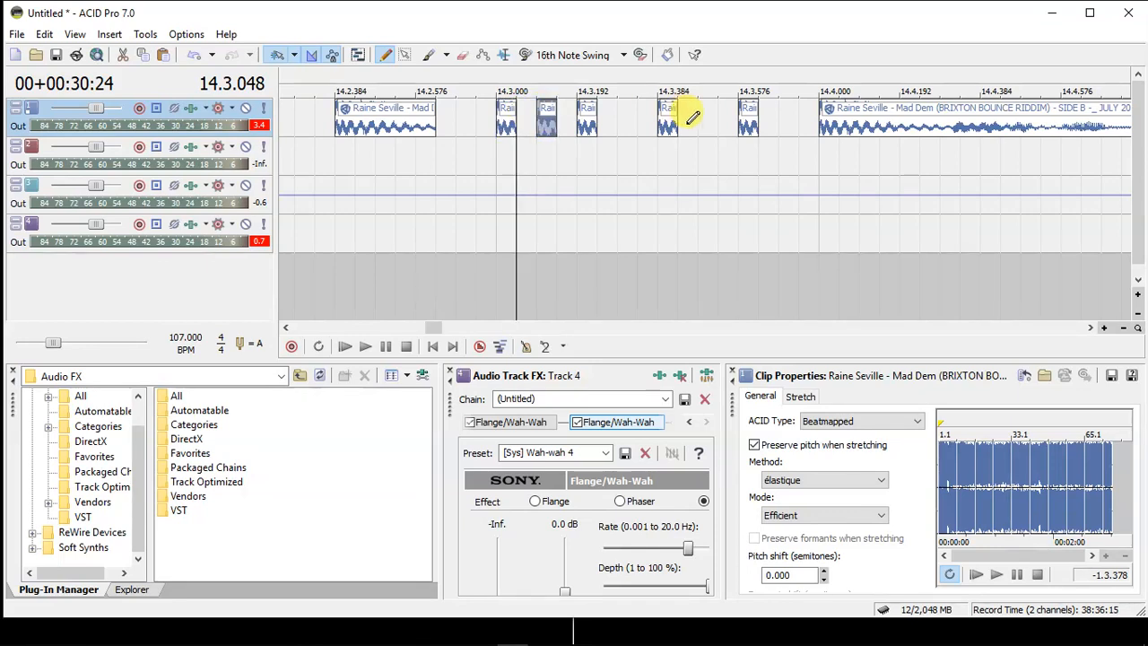
click(687, 124)
drag(687, 124, 719, 123)
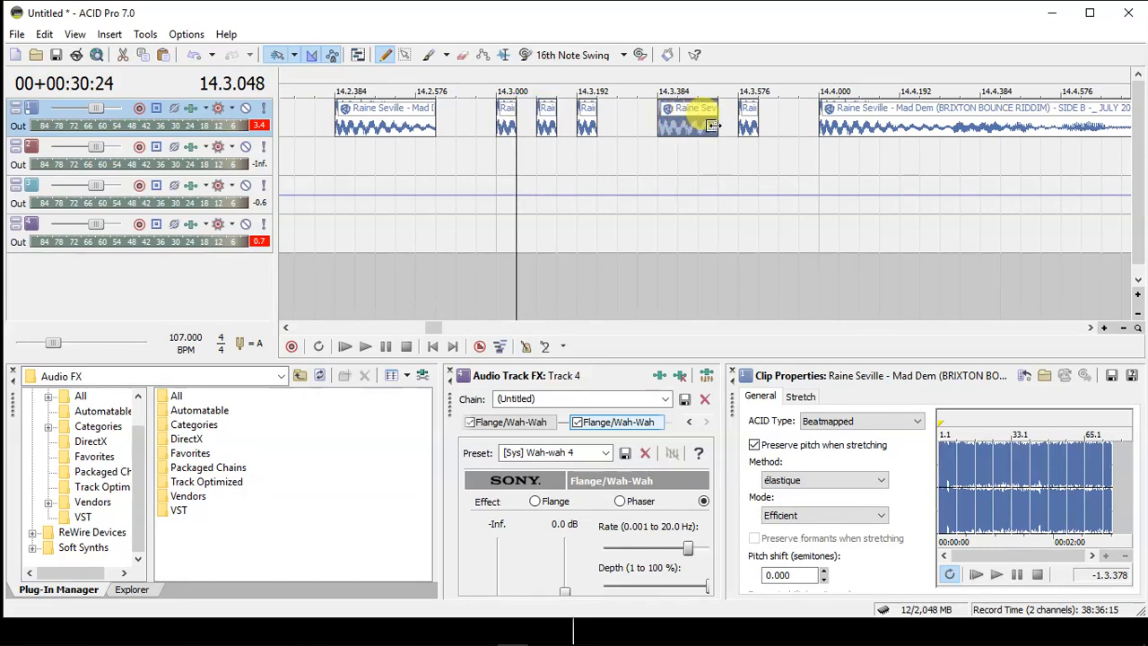
Move the song segment to 15.1.000 and fill the gap with copies of the 14.3.576 slice every 192 ticks from 14.4.000 to 14.4.576.
drag(820, 123, 839, 123)
drag(942, 123, 1067, 107)
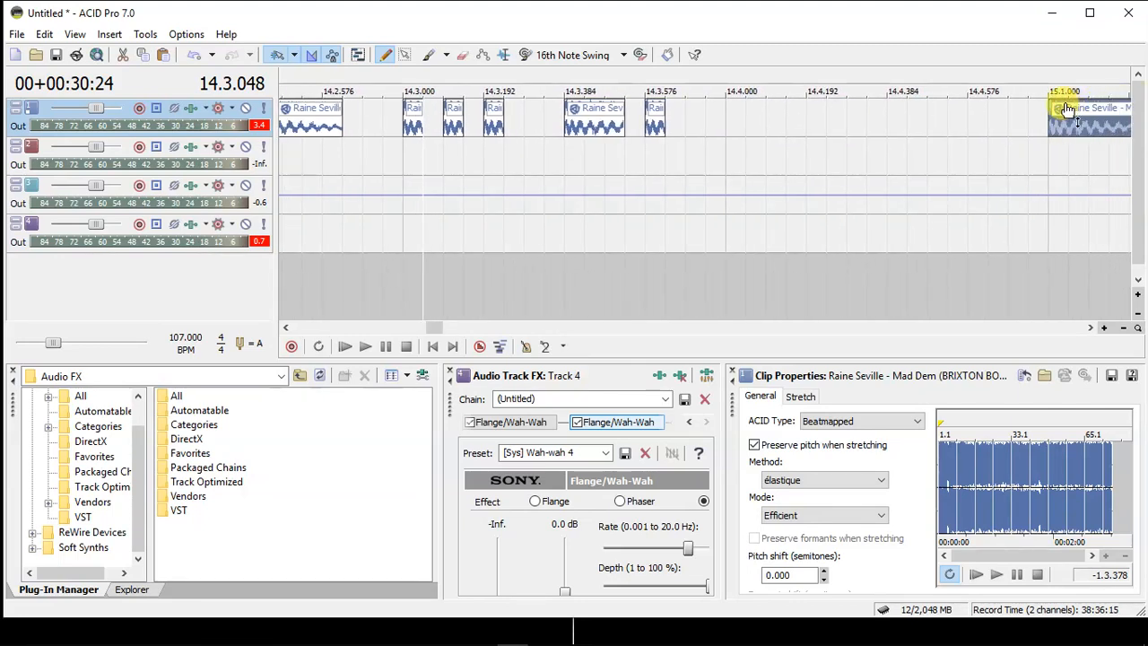
click(652, 126)
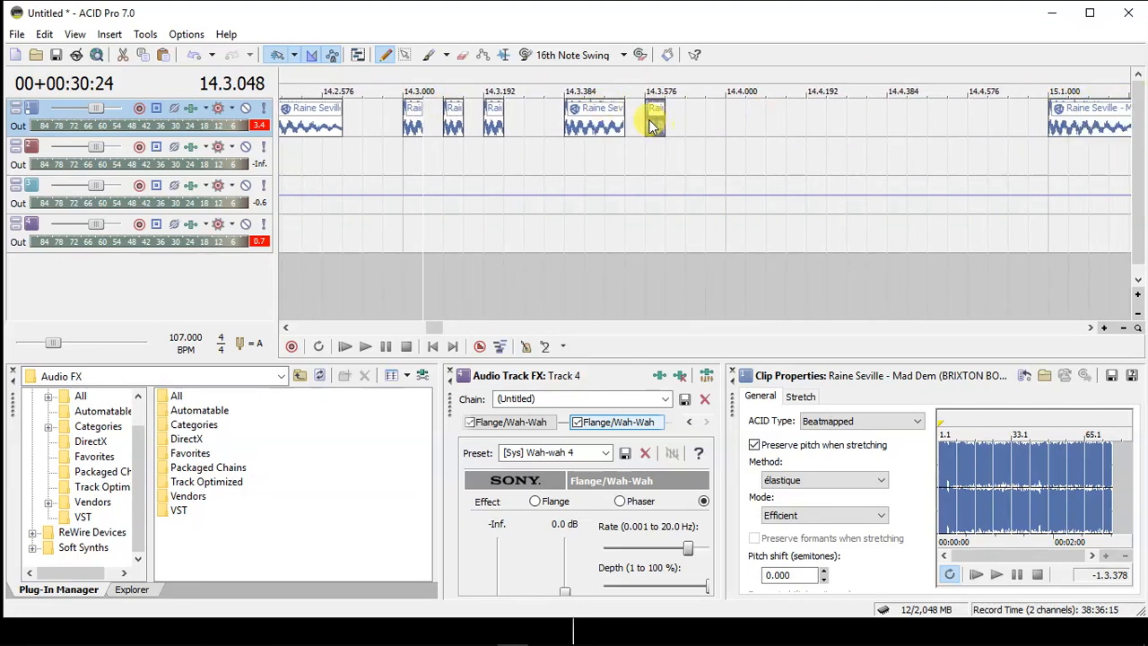
click(664, 132)
click(732, 125)
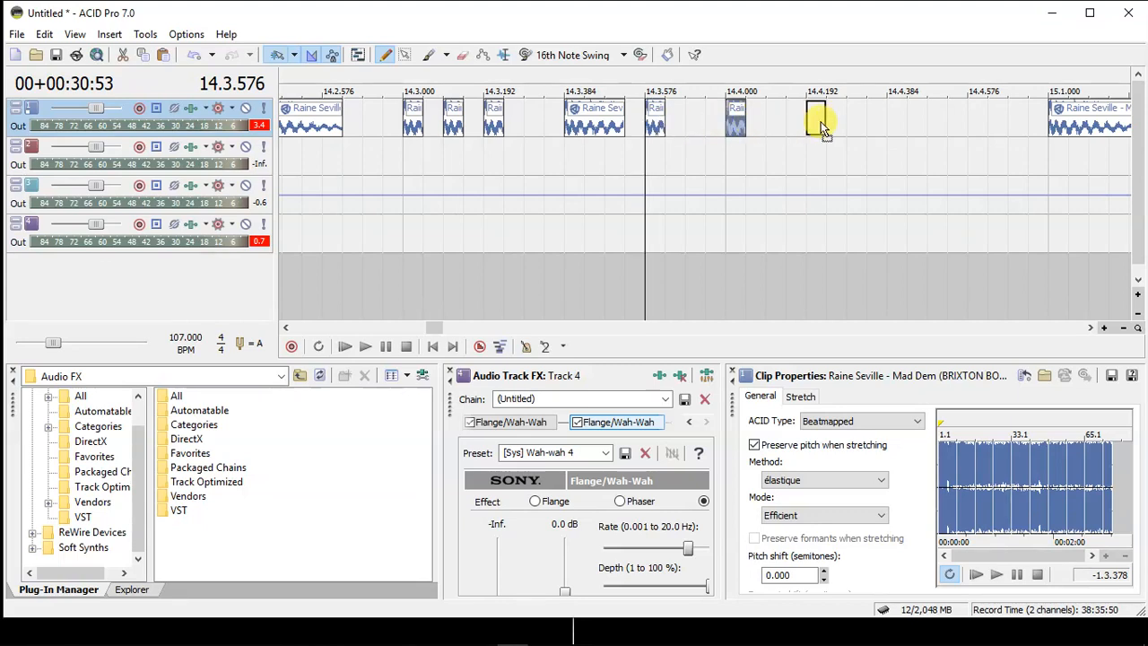
click(820, 126)
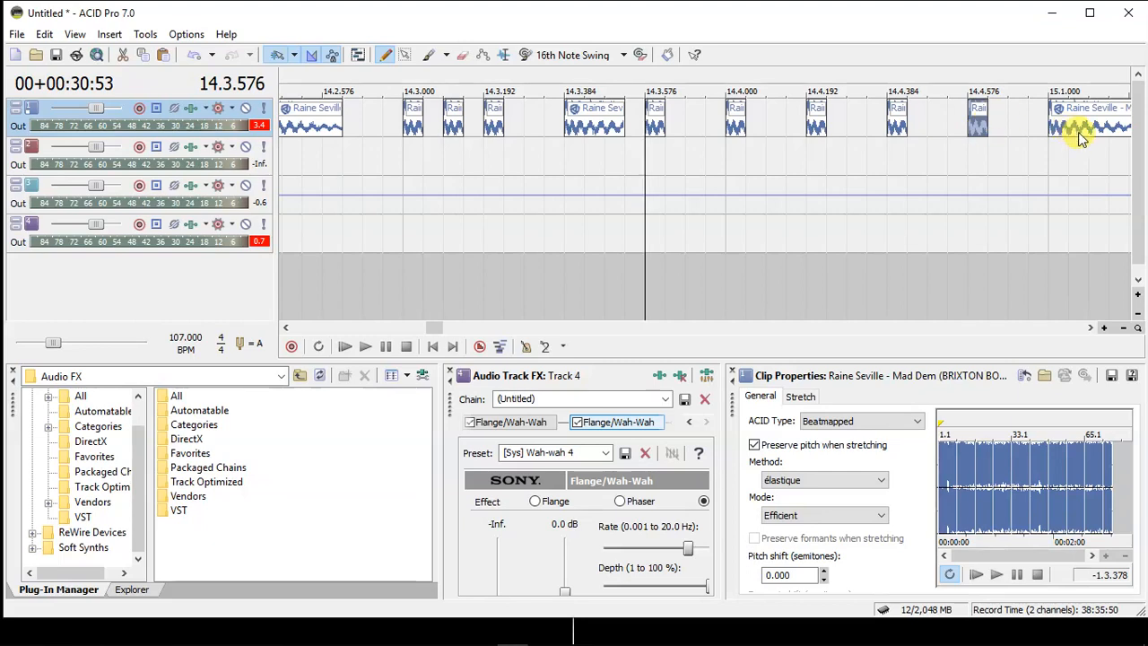
Move the song segment to 15.2.000 and copy the 14.4.576 slice to 15.1.000, 15.1.192, 15.1.384 and 15.1.576.
drag(1078, 132, 1110, 119)
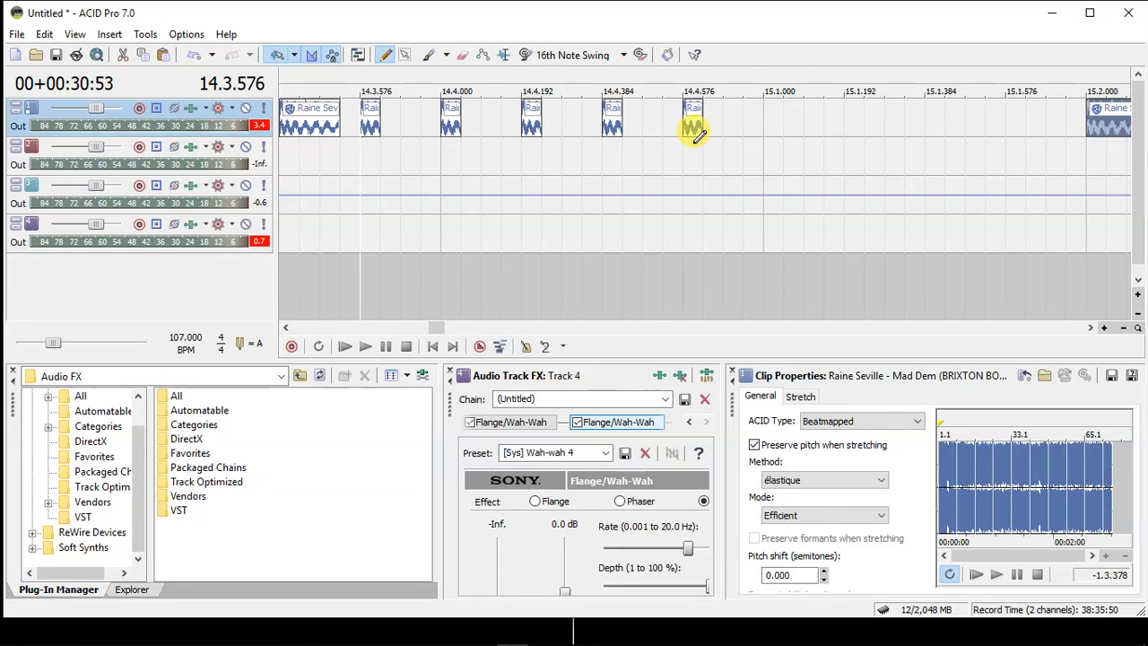
click(693, 130)
click(774, 128)
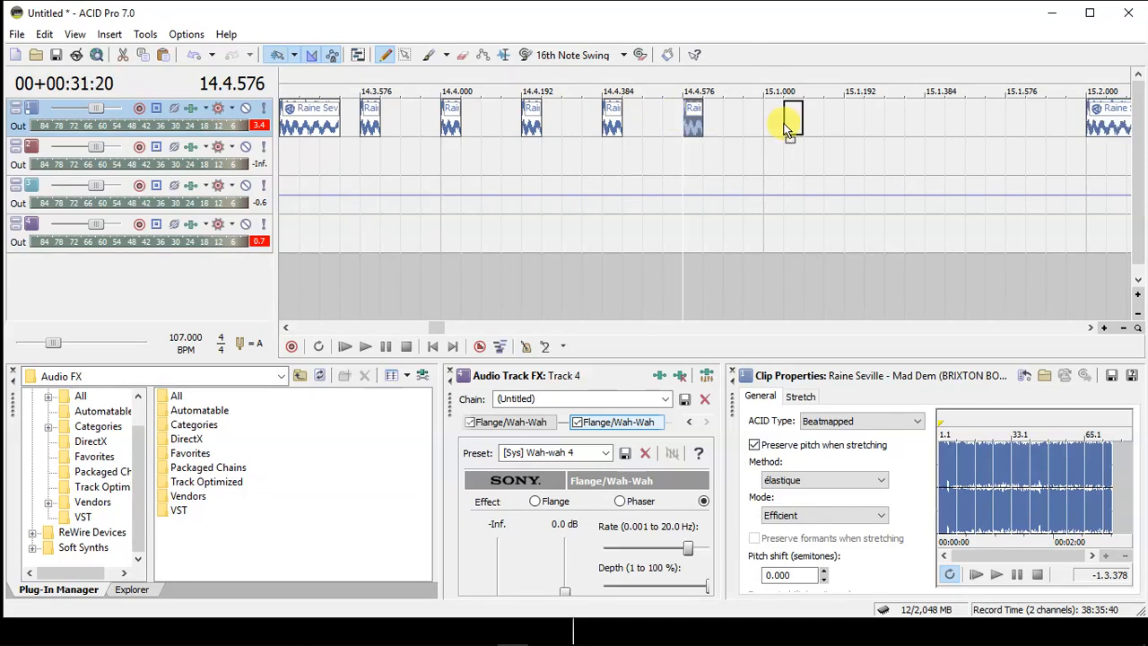
click(859, 127)
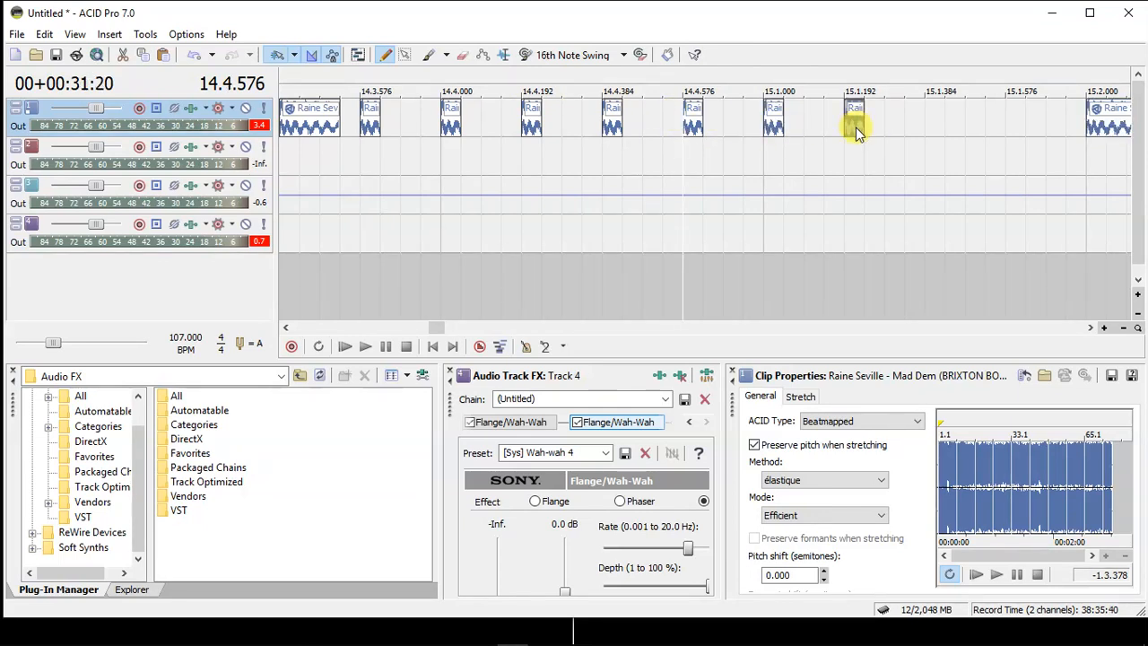
click(935, 127)
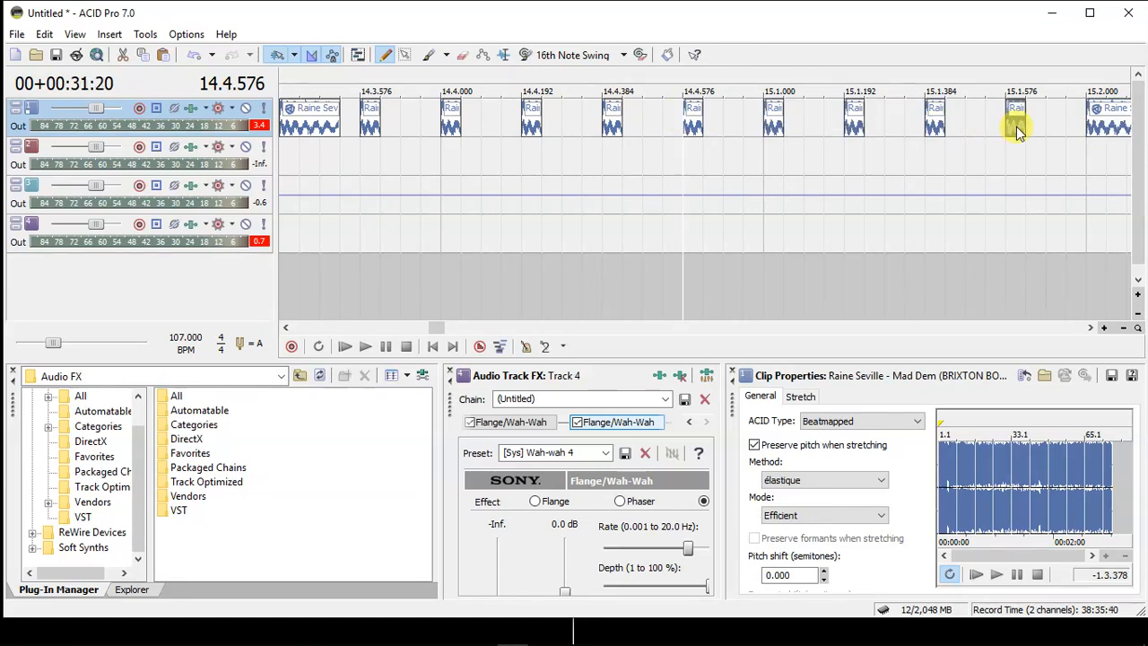
Play the arrangement from 13.3.192 through the stuttering slices on track 1 and select the slice at 14.3.384.
click(286, 327)
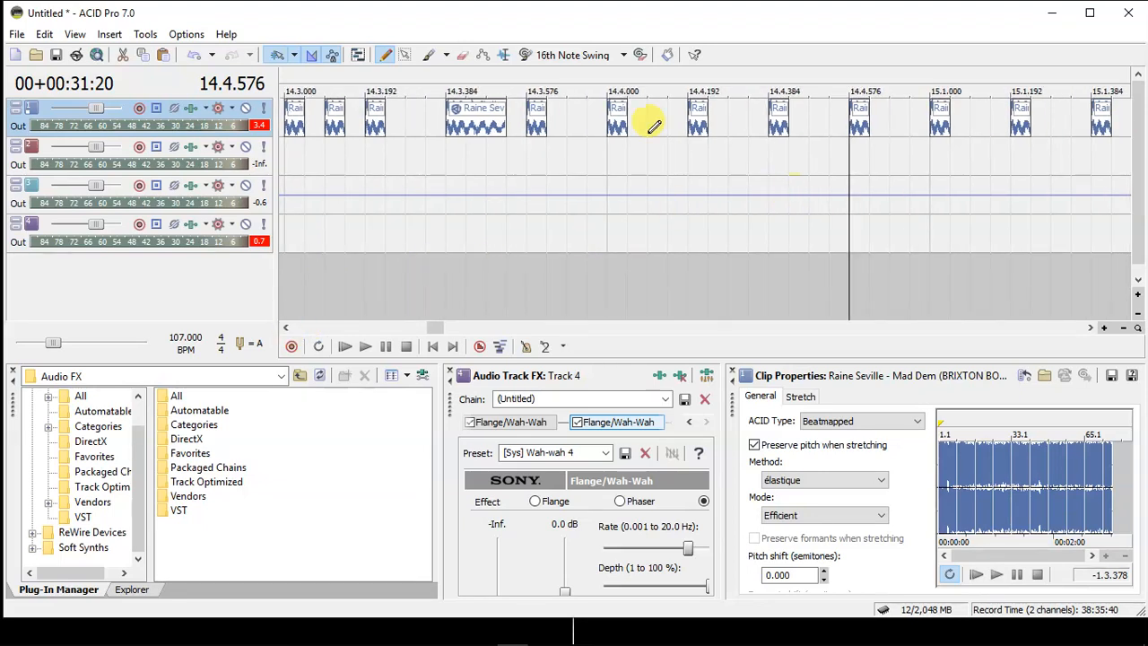
click(287, 328)
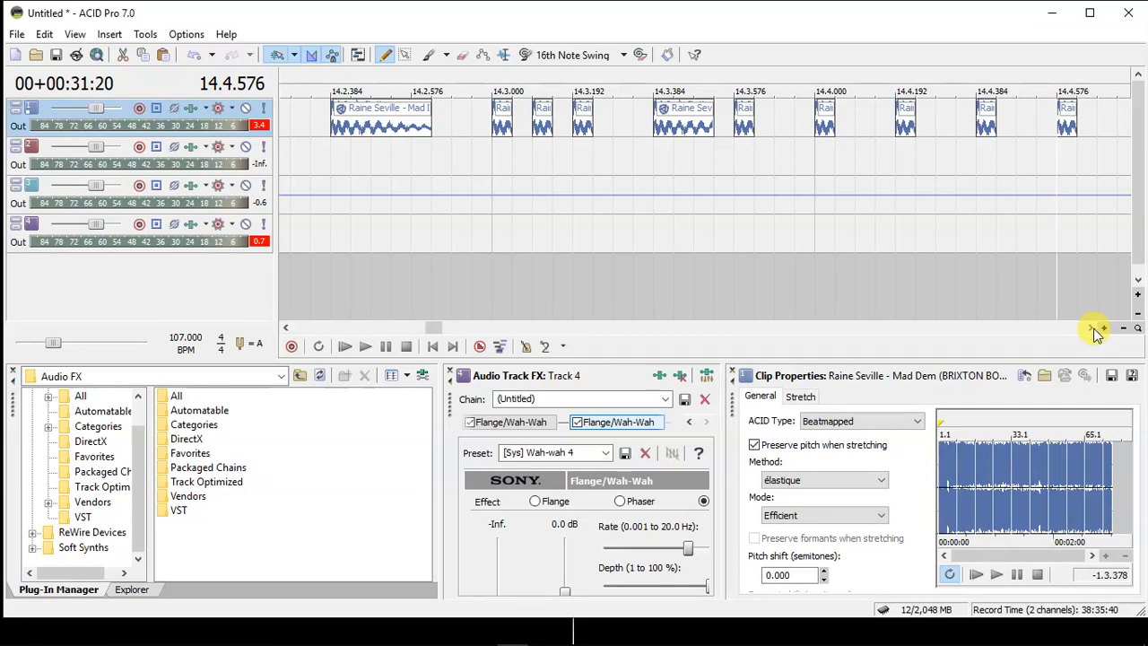
click(802, 247)
scroll(803, 249, down, 3)
scroll(803, 245, down, 2)
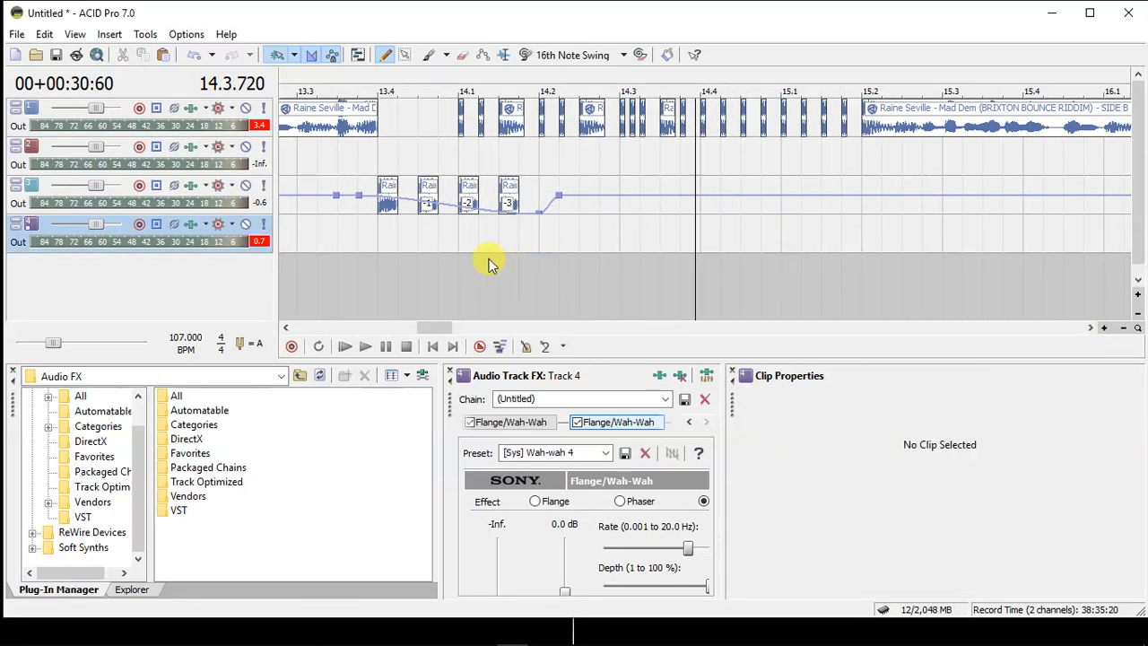
click(315, 232)
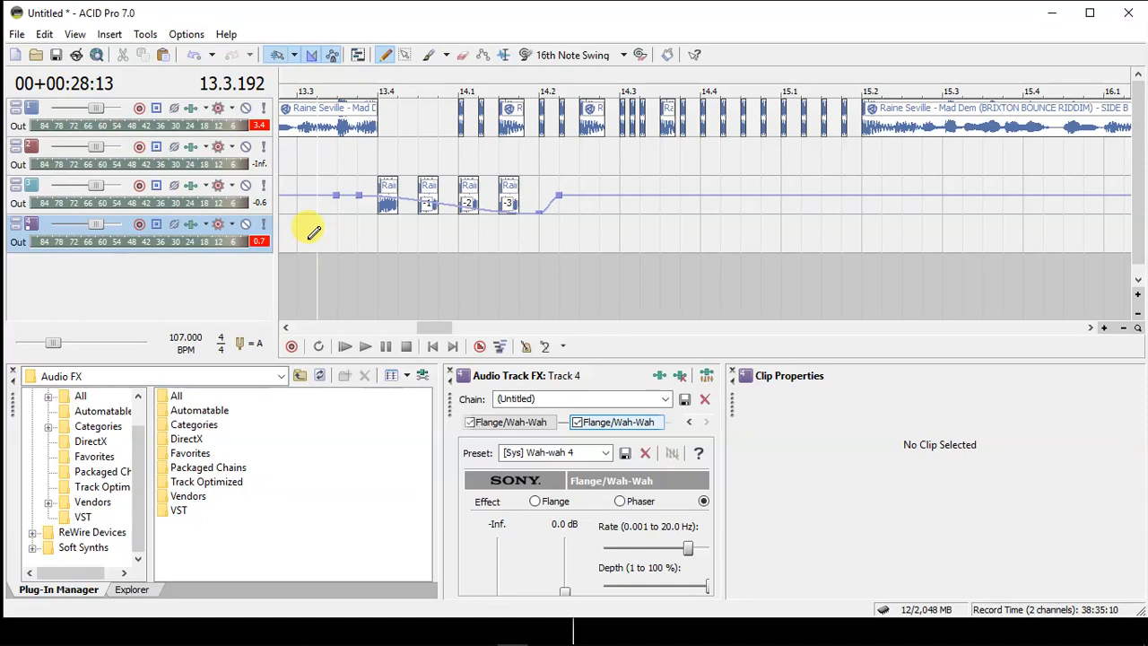
key(space)
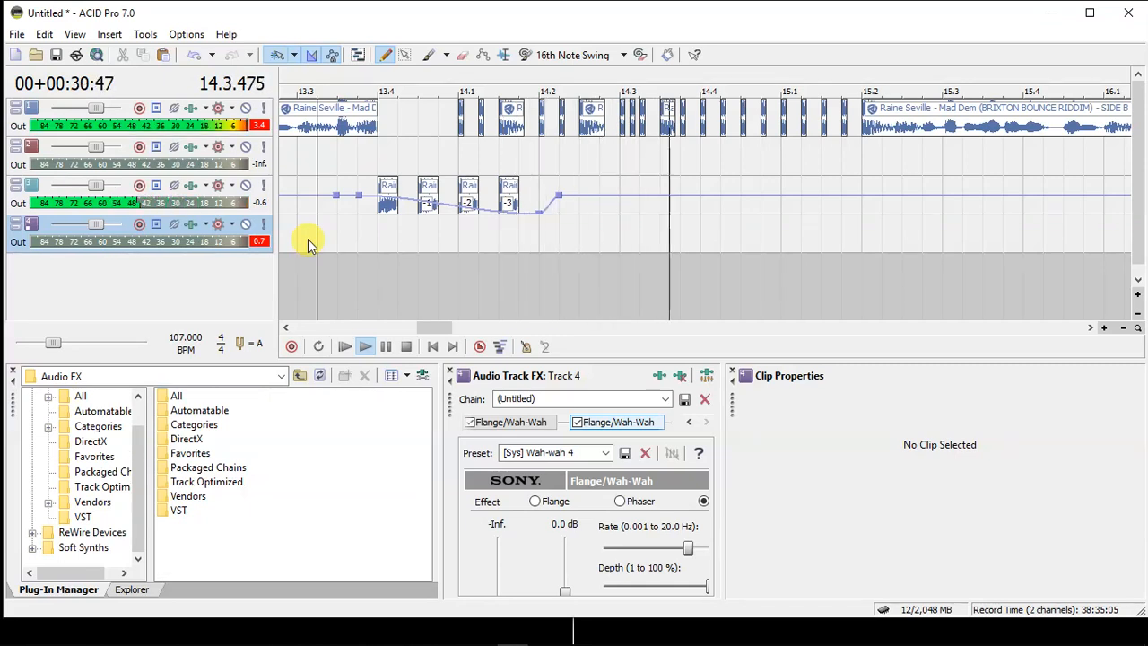
key(space)
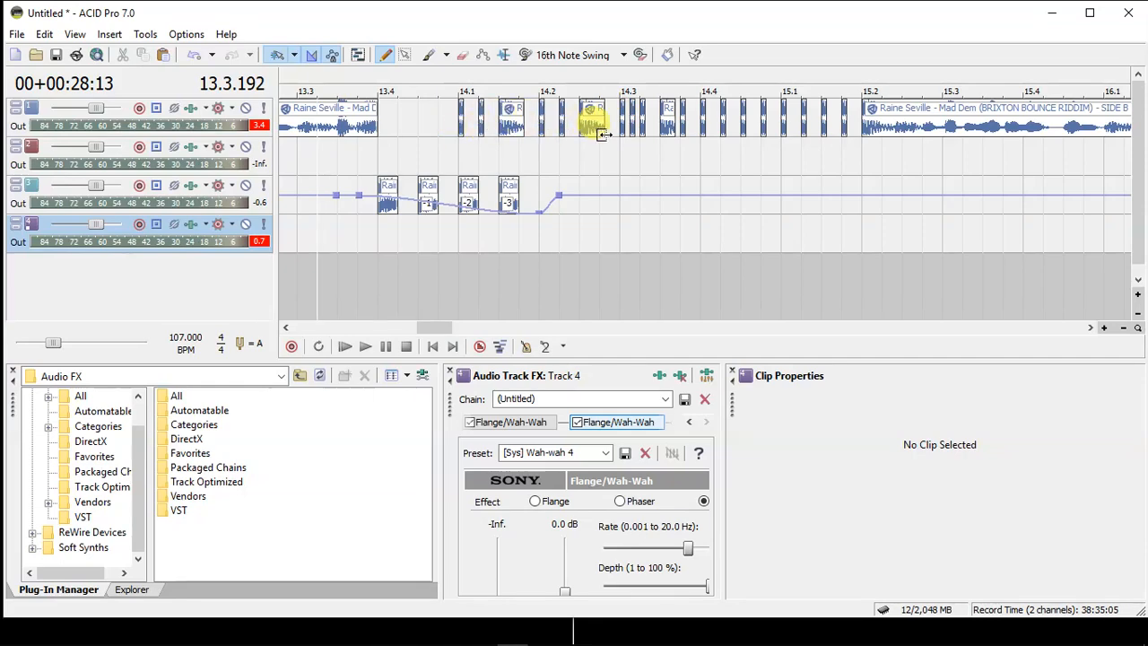
click(673, 130)
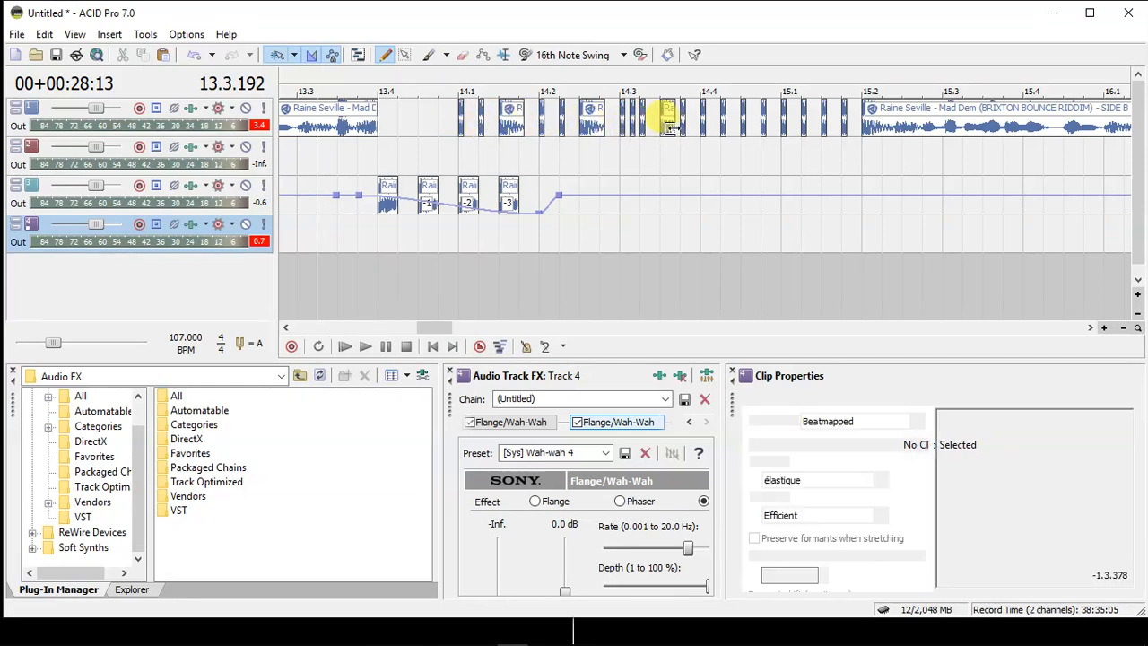
Lengthen the track 1 slice at 14.3.384 to 14.3.624 and the slice at 14.4.192 to 14.4.432.
scroll(678, 135, up, 3)
scroll(675, 131, up, 2)
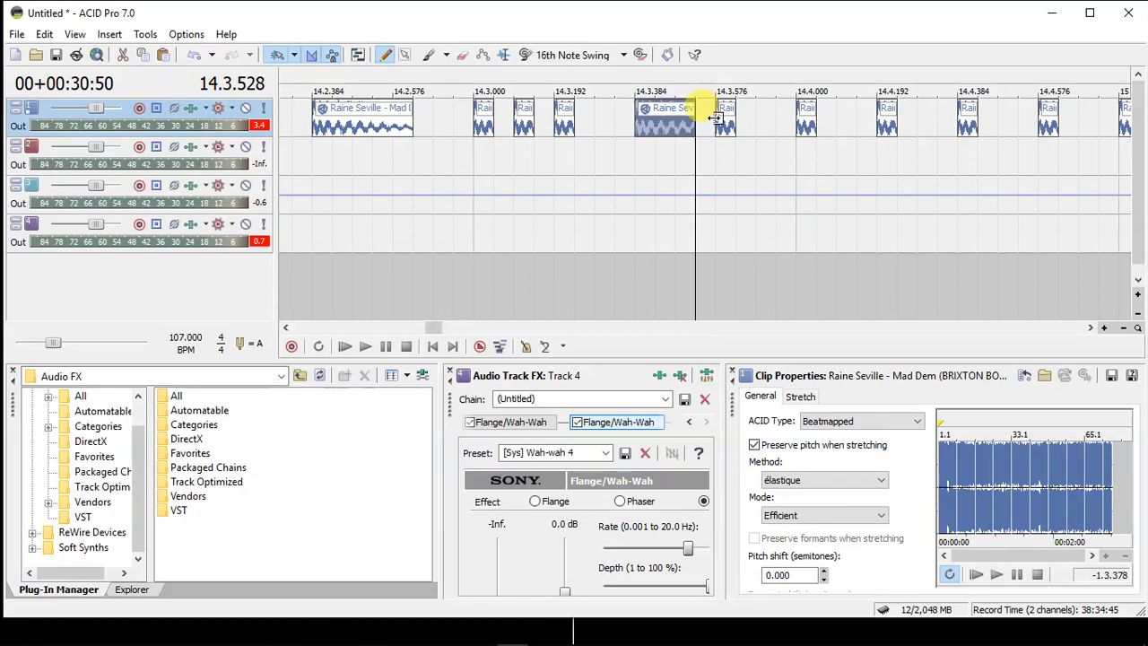
drag(690, 115, 728, 122)
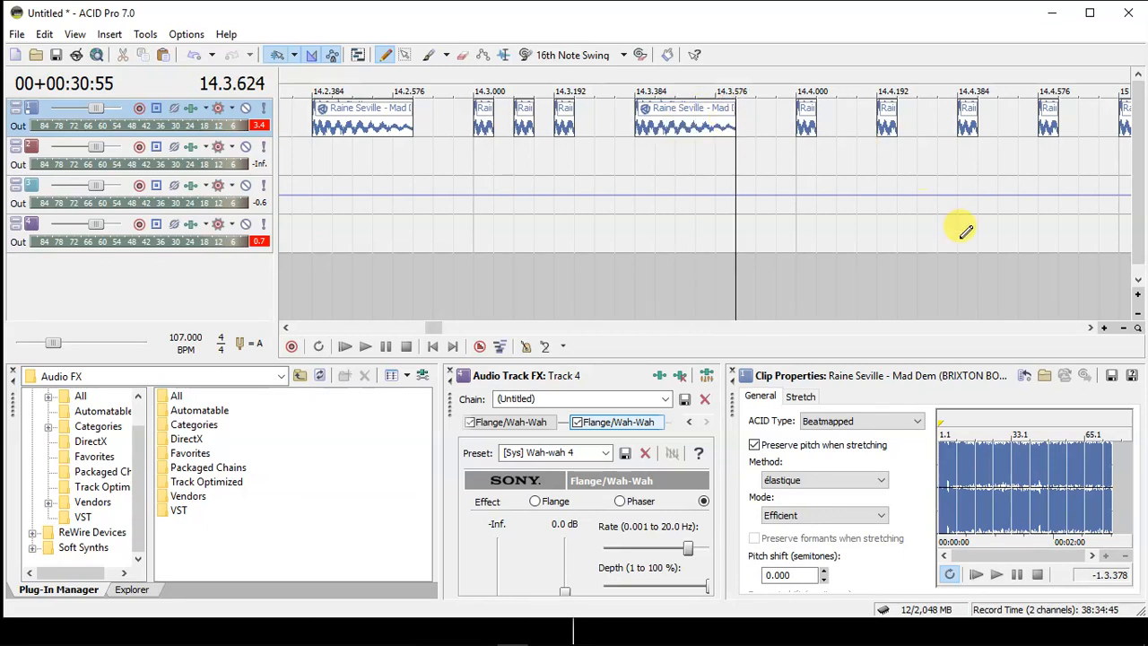
click(1091, 327)
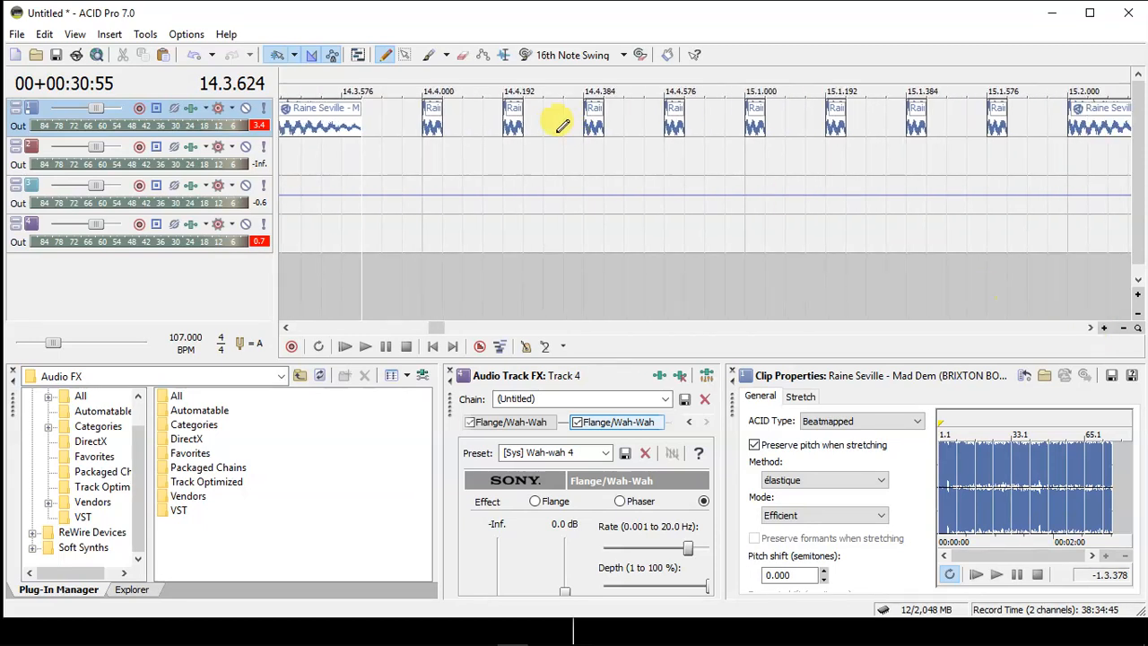
click(433, 126)
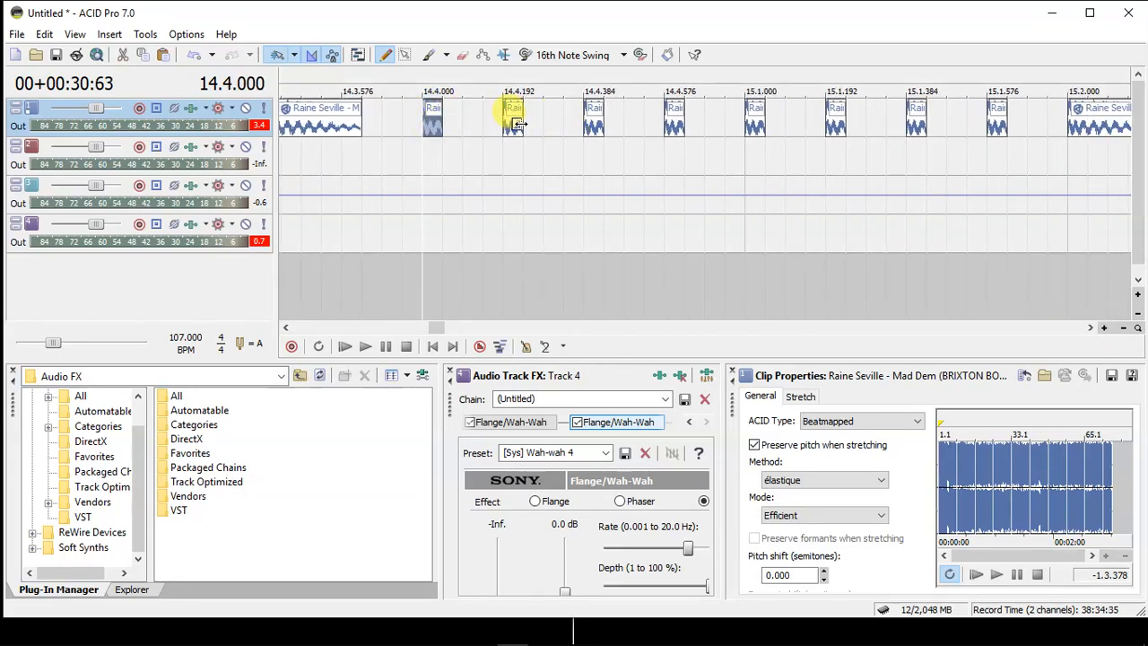
drag(522, 123, 594, 126)
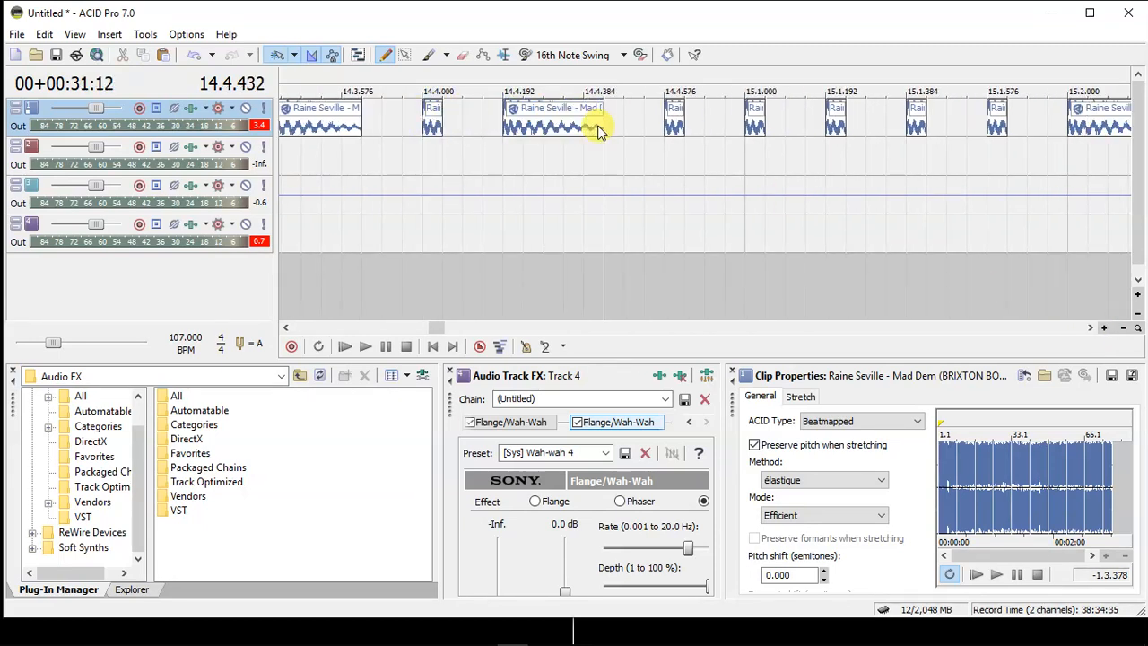
Lengthen the track 1 slice at 15.1.000 to 15.1.240 and the slice at 15.1.384 to about 15.1.528.
drag(762, 121, 841, 128)
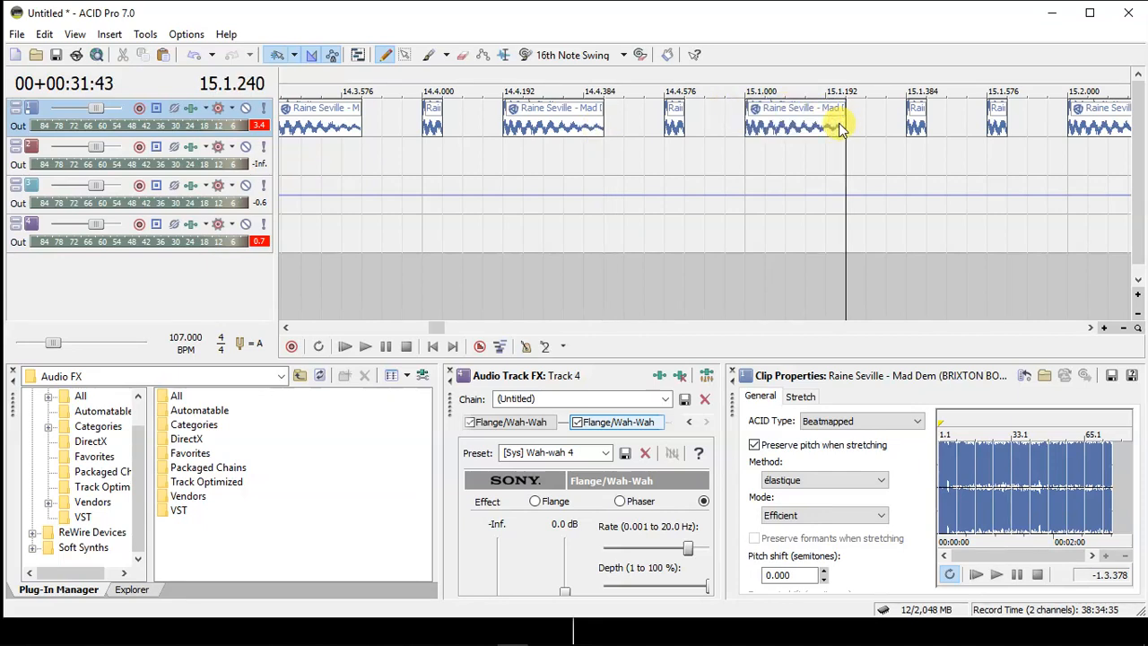
click(911, 129)
click(920, 128)
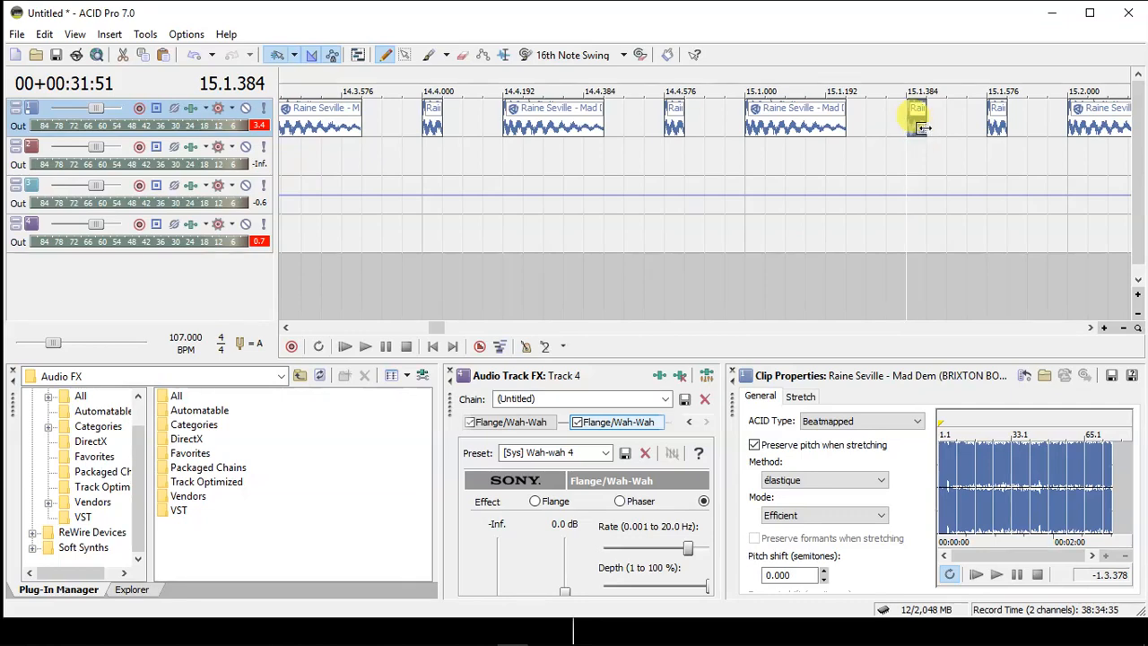
drag(921, 127, 958, 125)
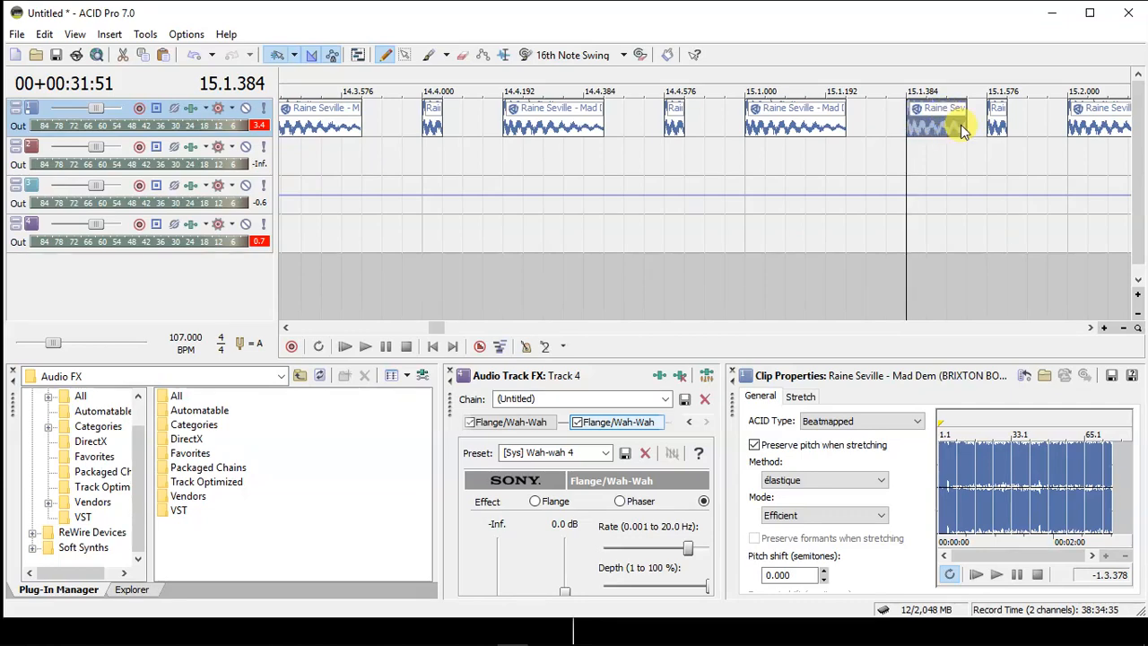
Play the whole arrangement from 12.3.000 through the stuttering slices to the resumed song segment.
scroll(1003, 121, down, 8)
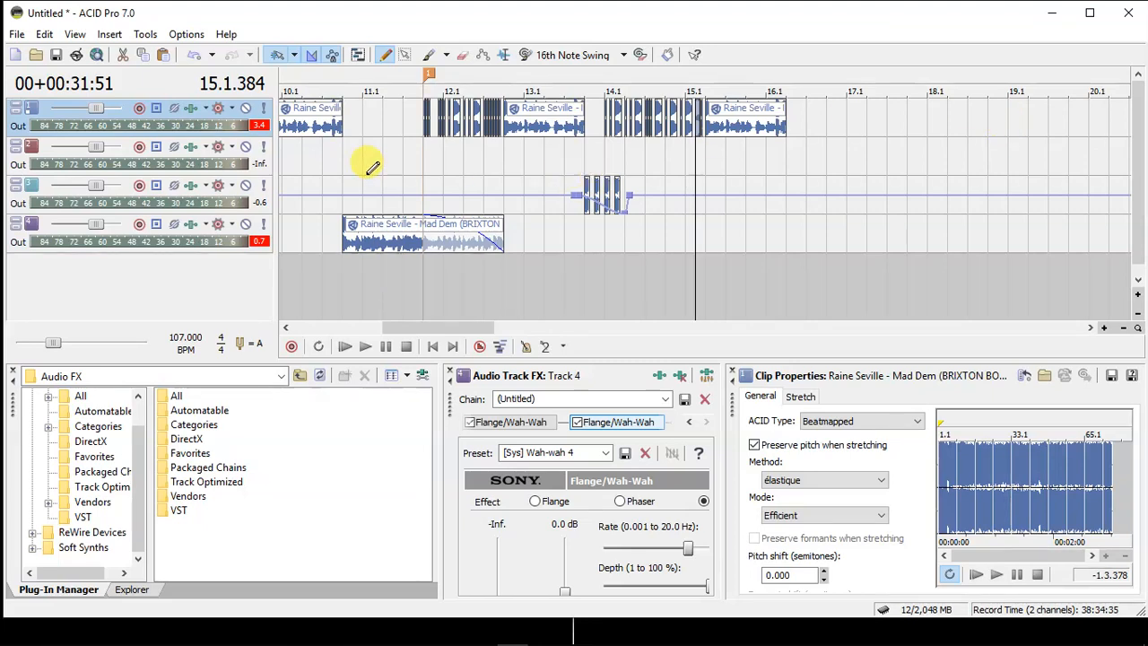
click(490, 169)
key(space)
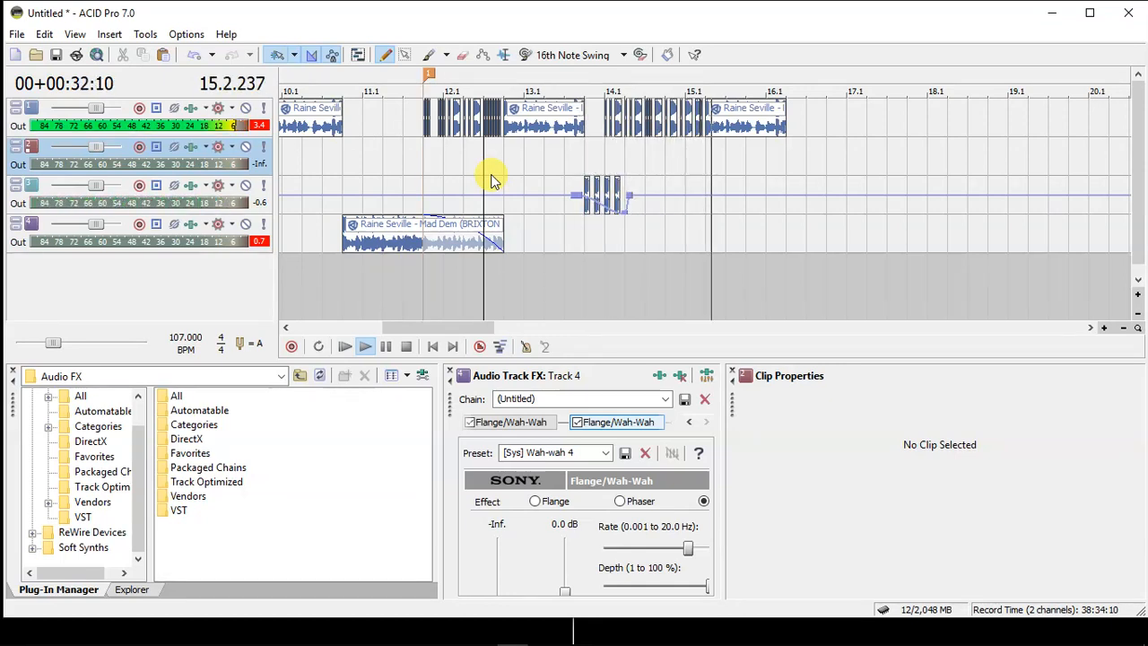
key(space)
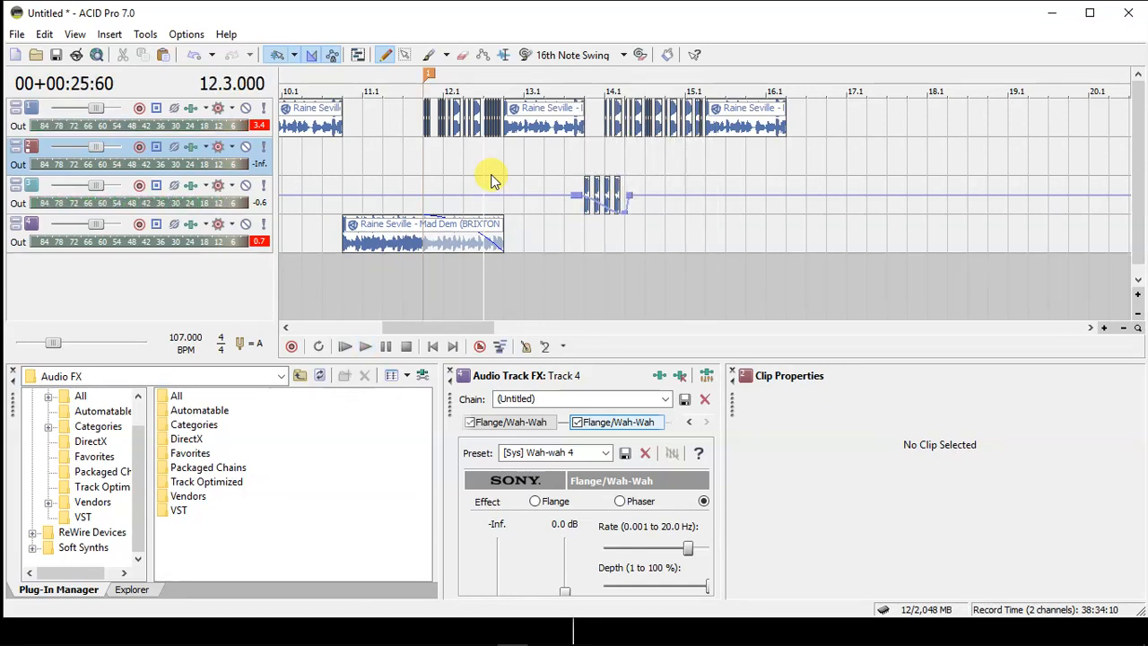
Solo track 1 and play its stuttering slices from 14.1.000.
click(606, 129)
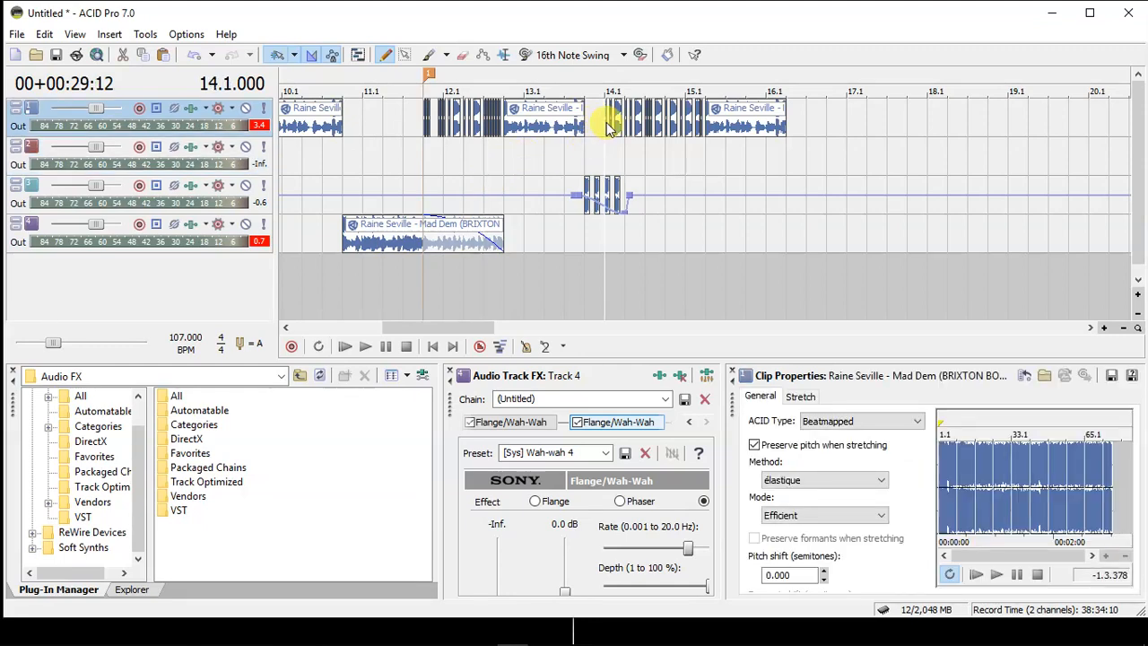
click(262, 109)
key(space)
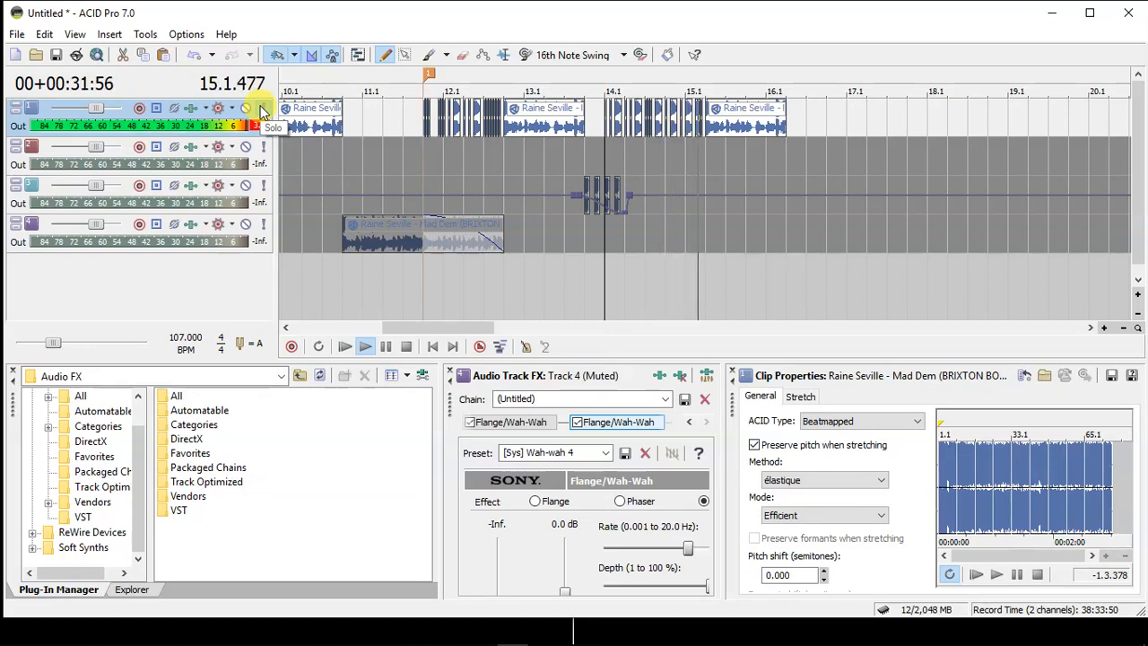
key(space)
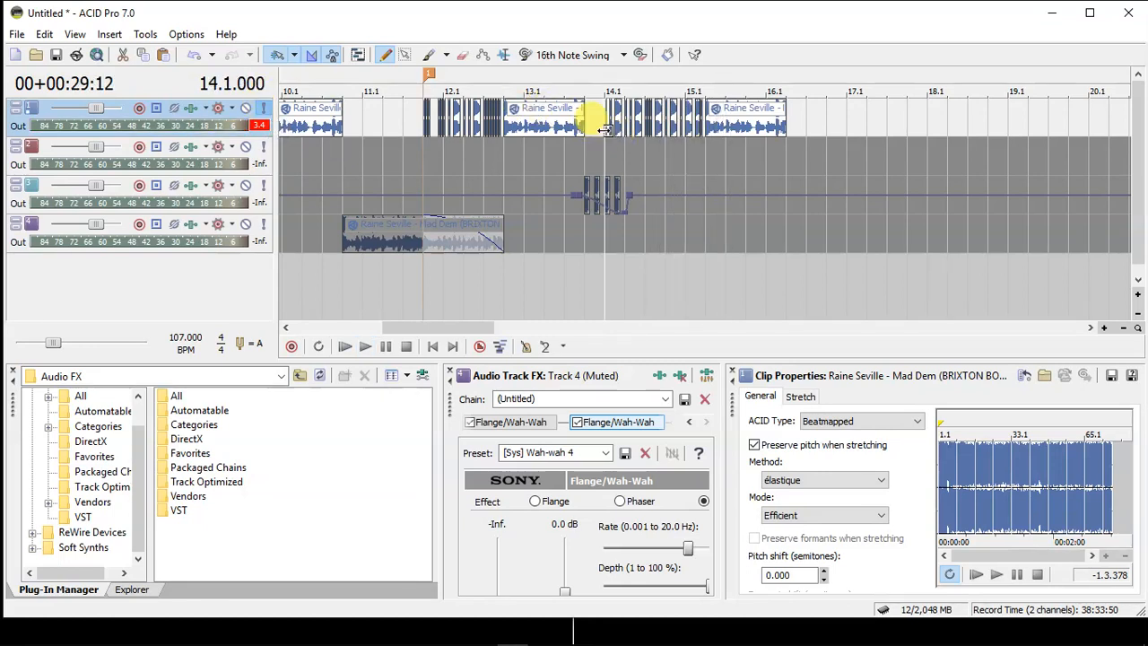
Enlarge the track area and replay the soloed track 1 slices from 14.1.000 up to the resumed song segment.
scroll(606, 130, up, 5)
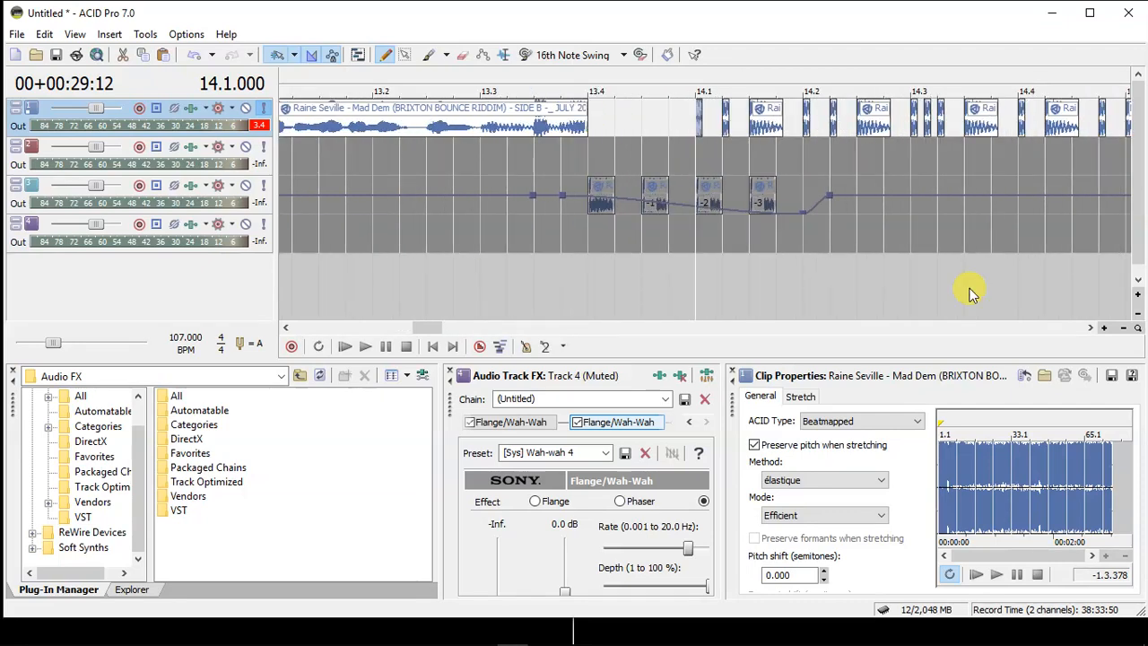
click(1091, 328)
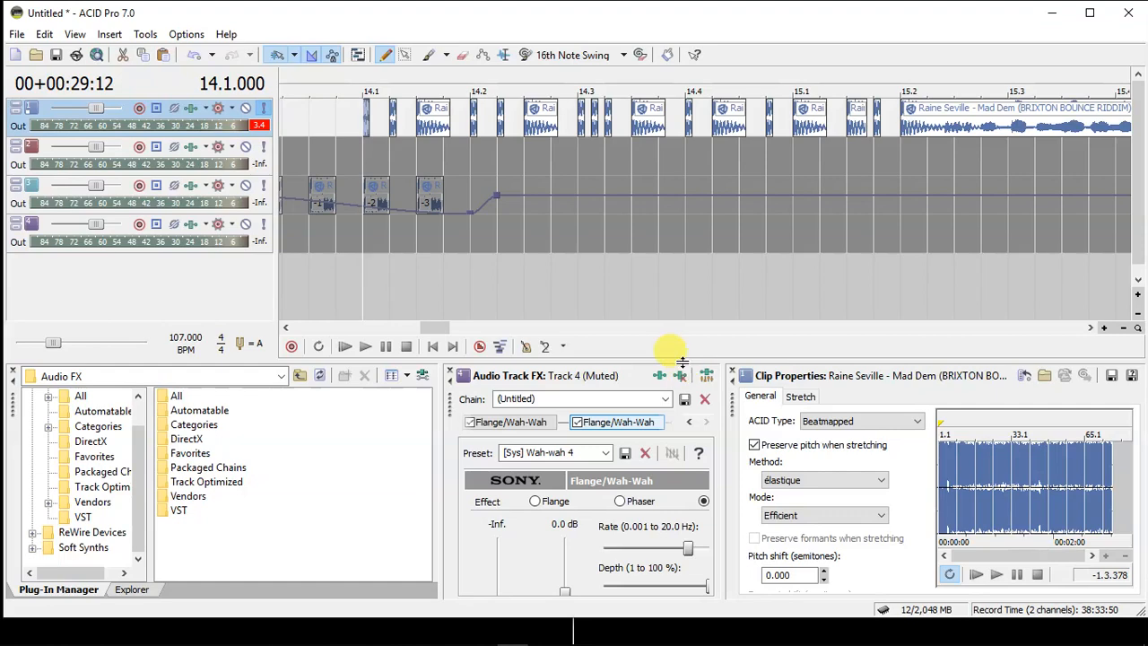
drag(683, 362, 680, 454)
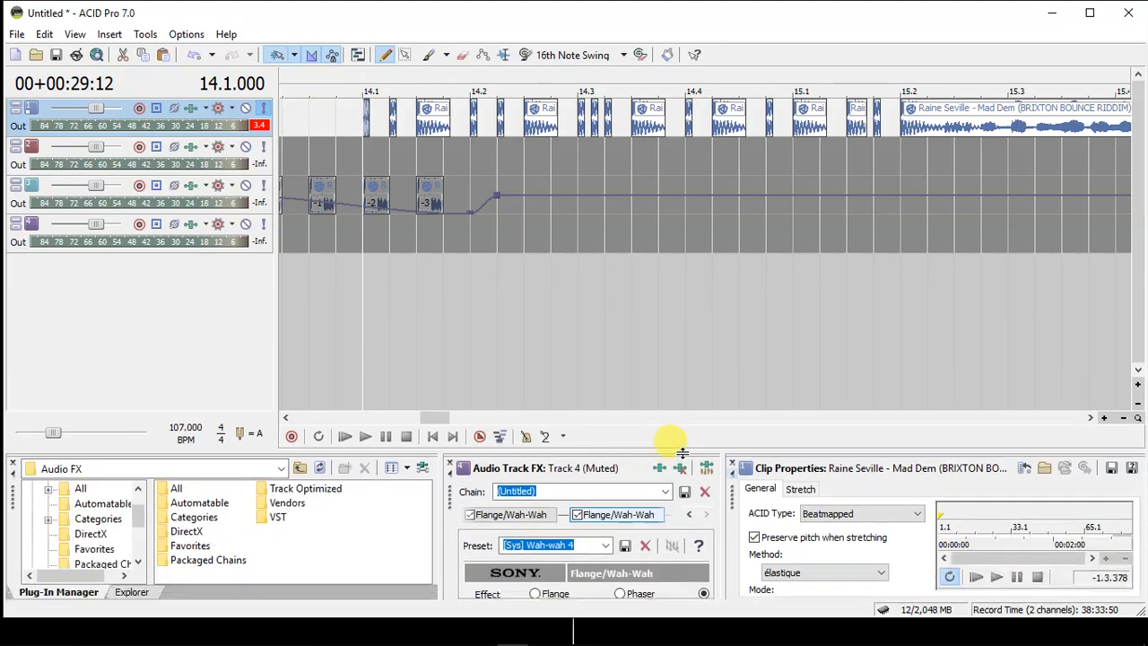
click(356, 171)
key(space)
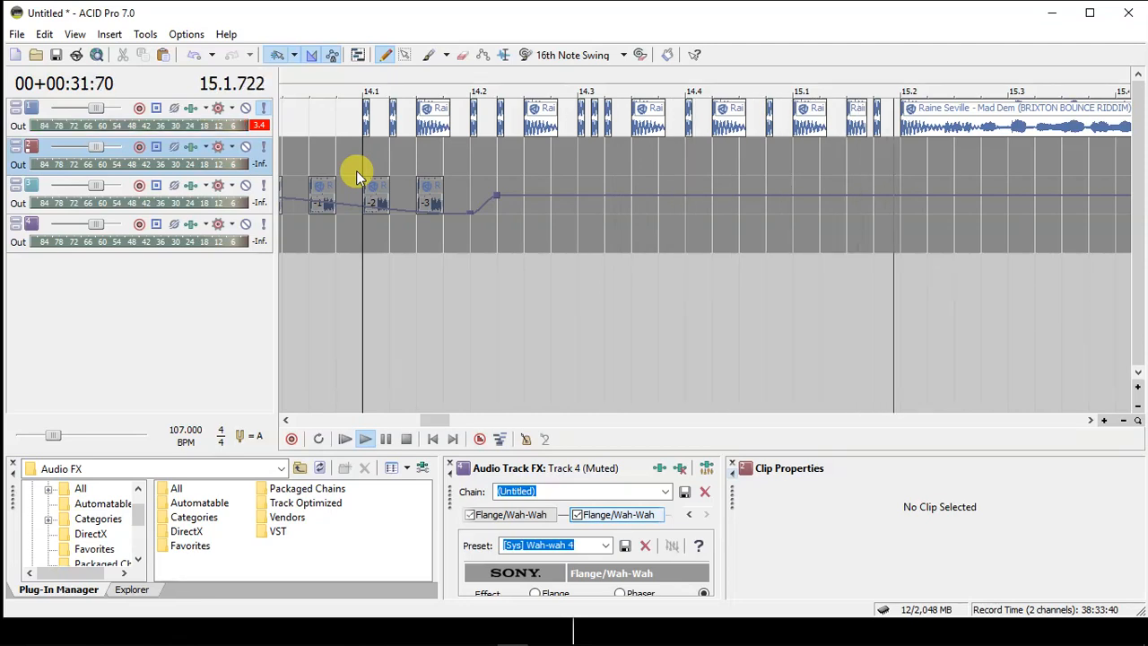
key(space)
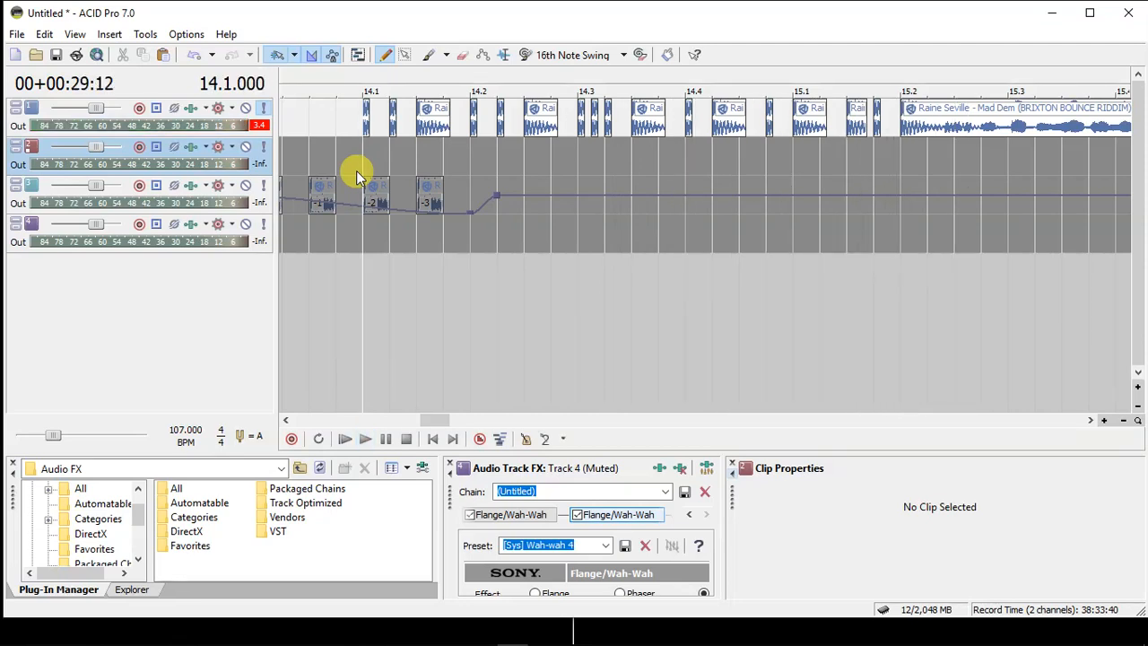
Turn off solo on track 1 and select its slice at 14.3.096.
click(264, 109)
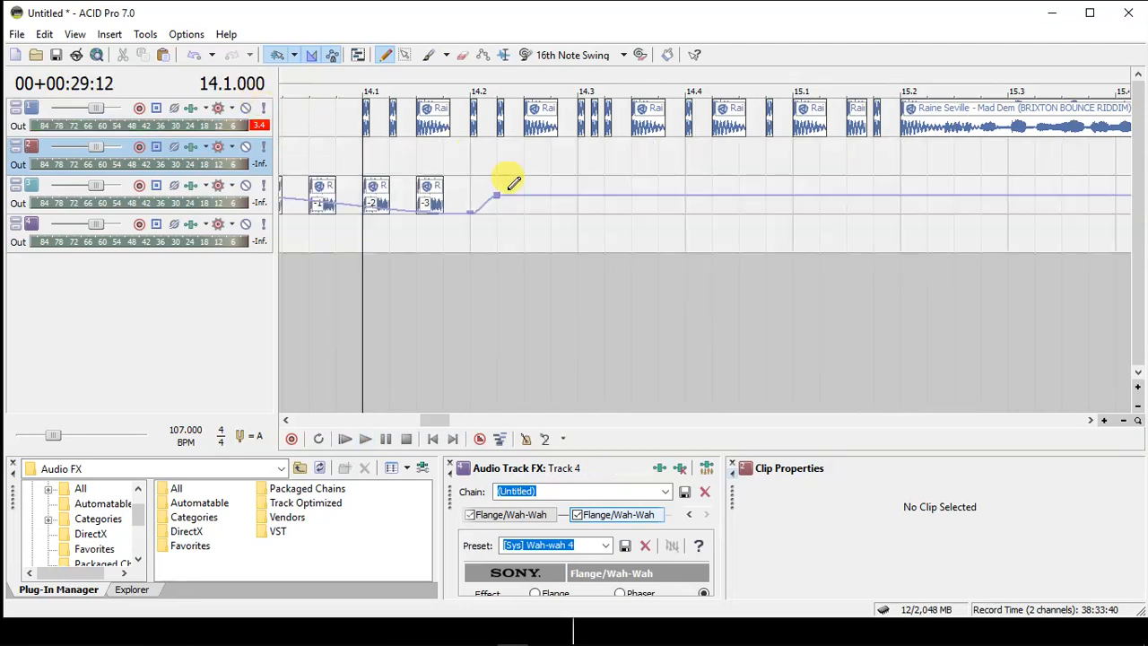
click(591, 130)
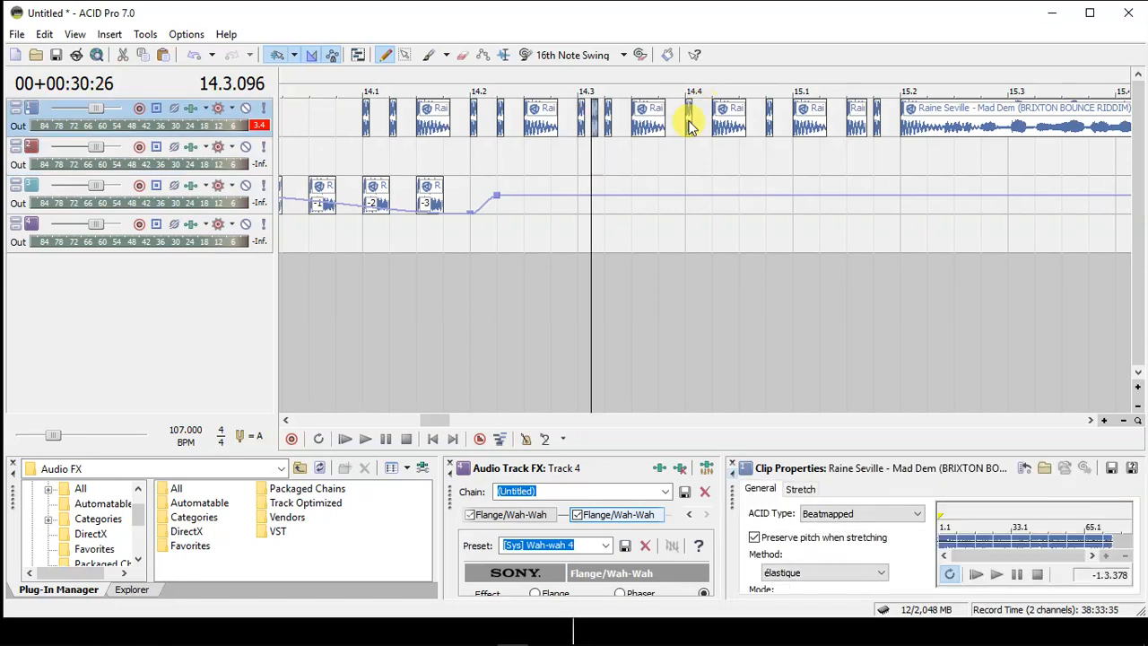
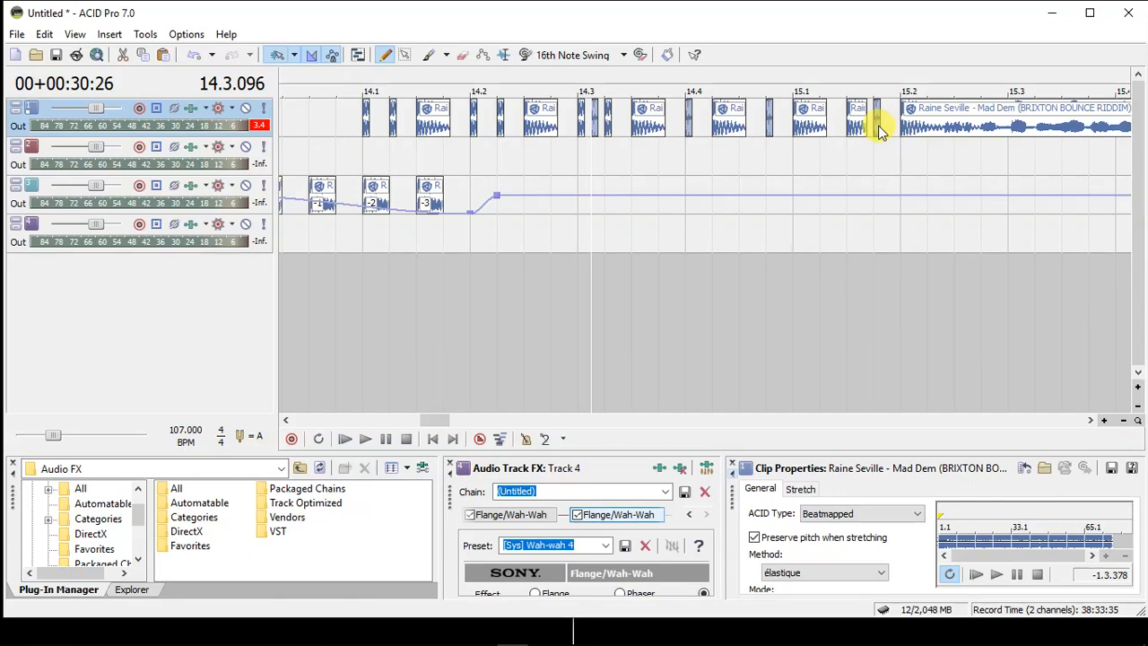
Play the arrangement from 13.3.000 to review the chopped section on Track 1.
scroll(879, 131, up, 5)
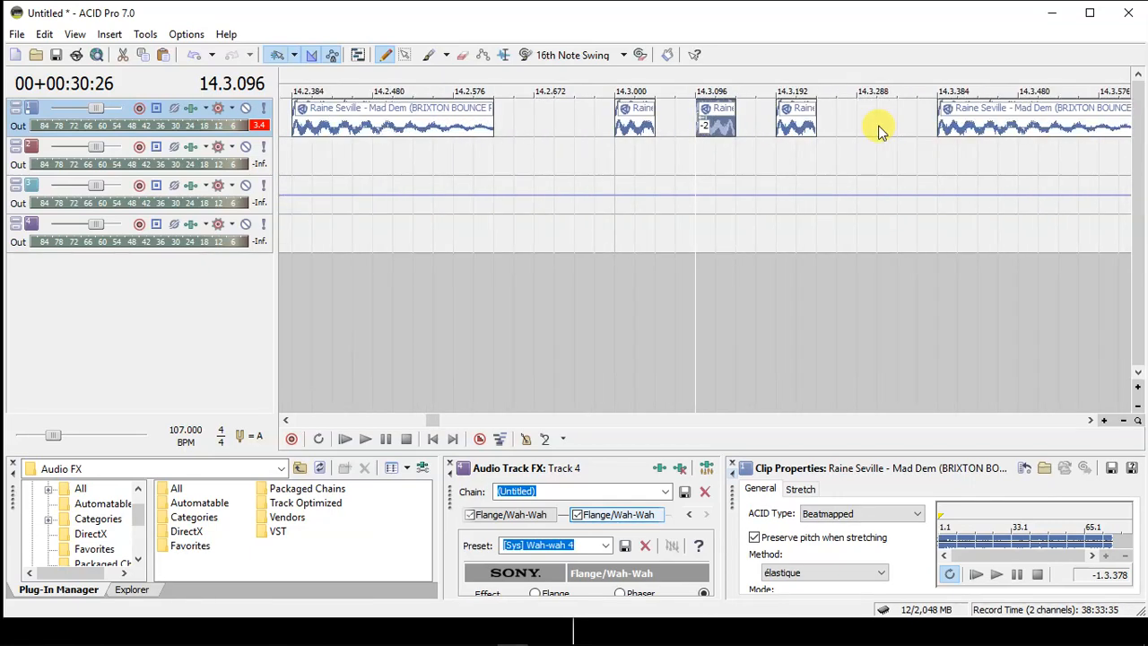
scroll(739, 152, down, 5)
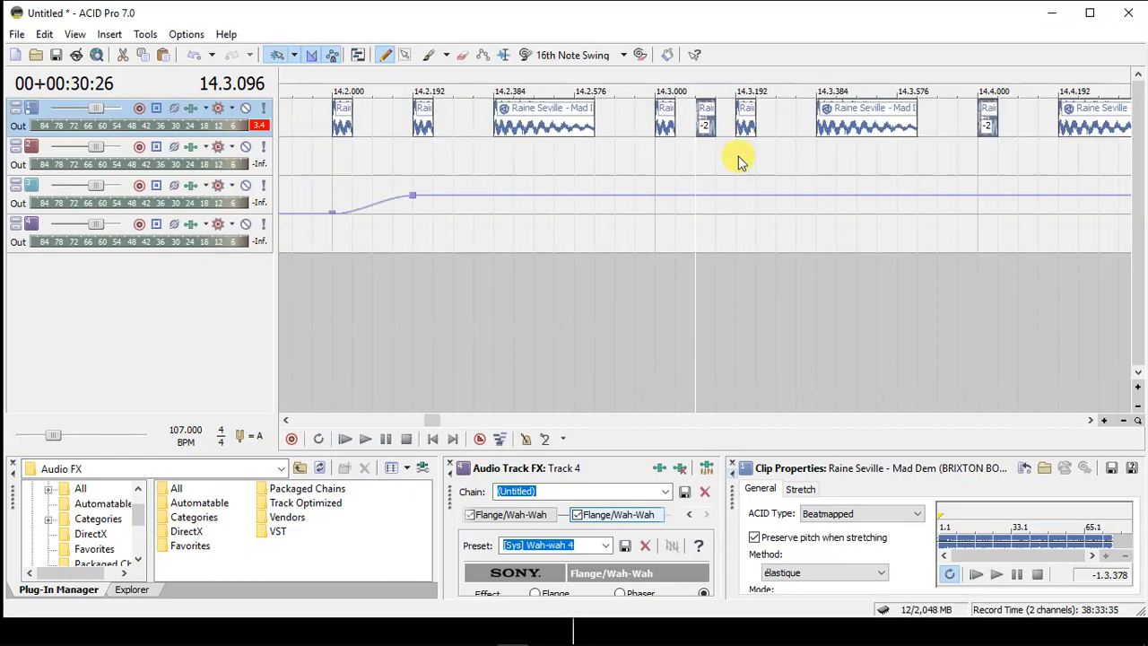
scroll(739, 160, down, 2)
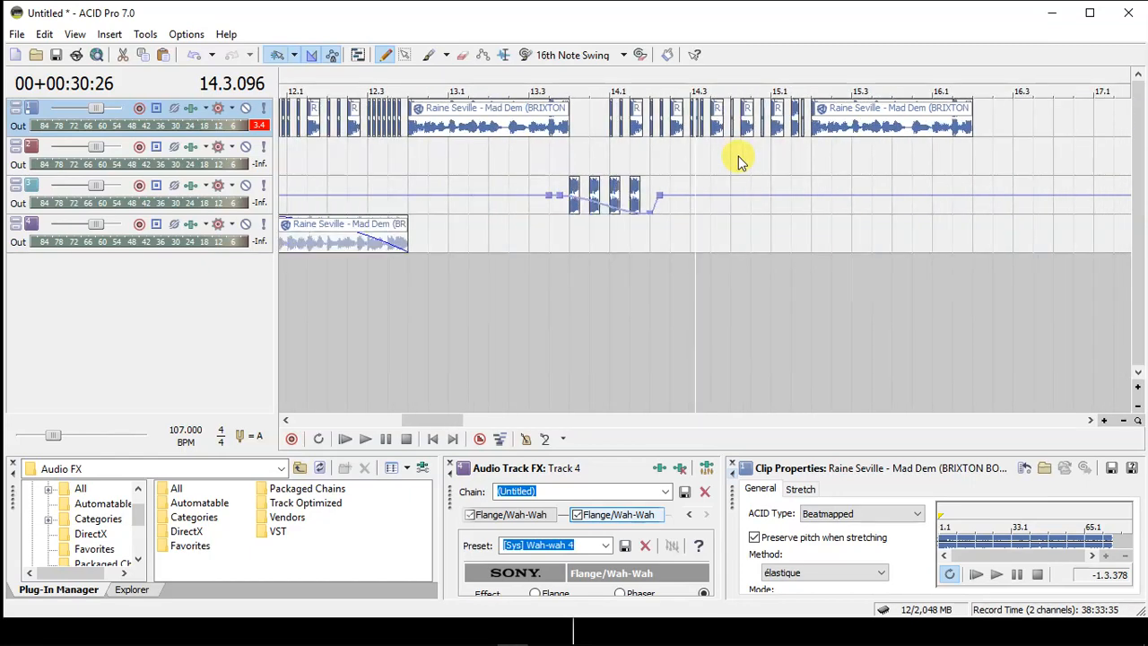
click(527, 168)
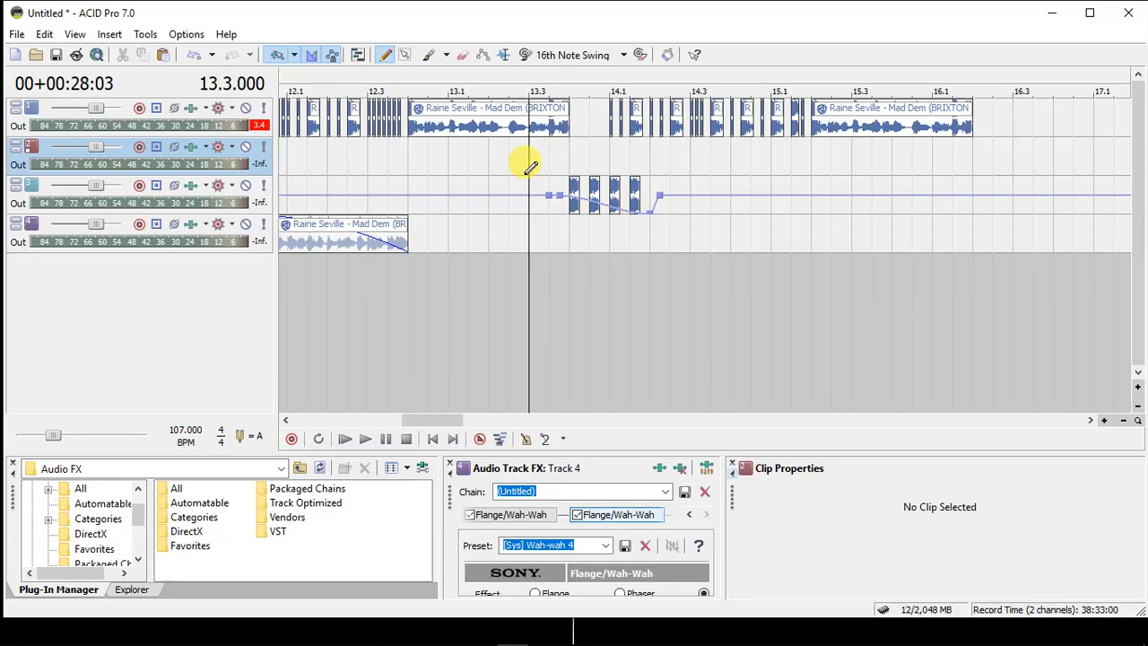
key(space)
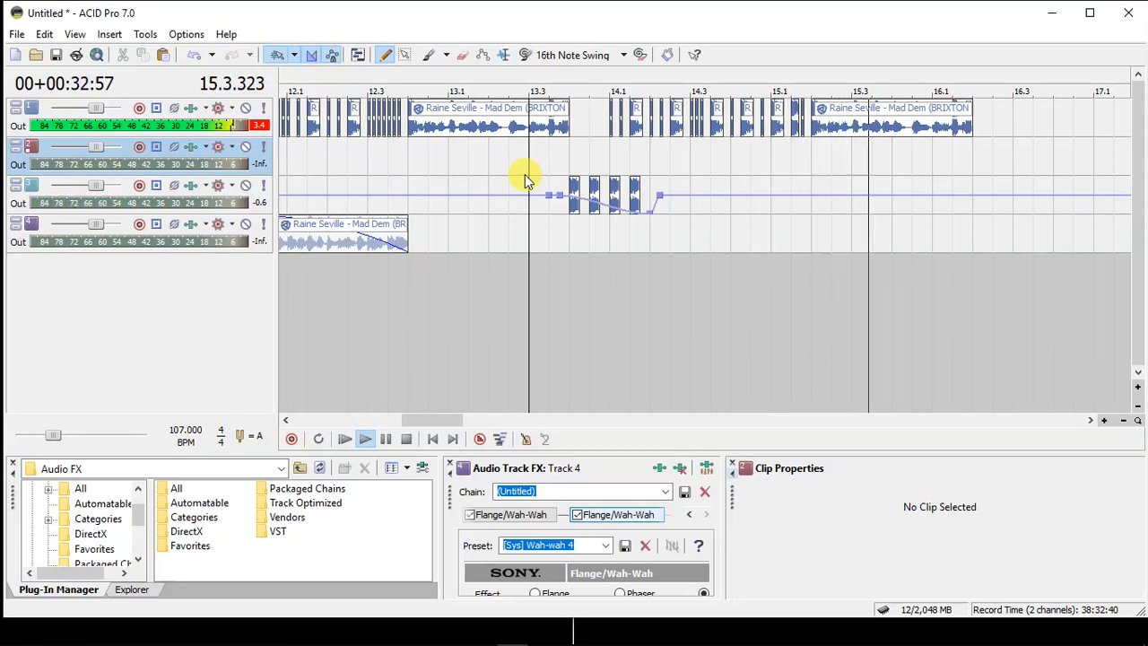
key(space)
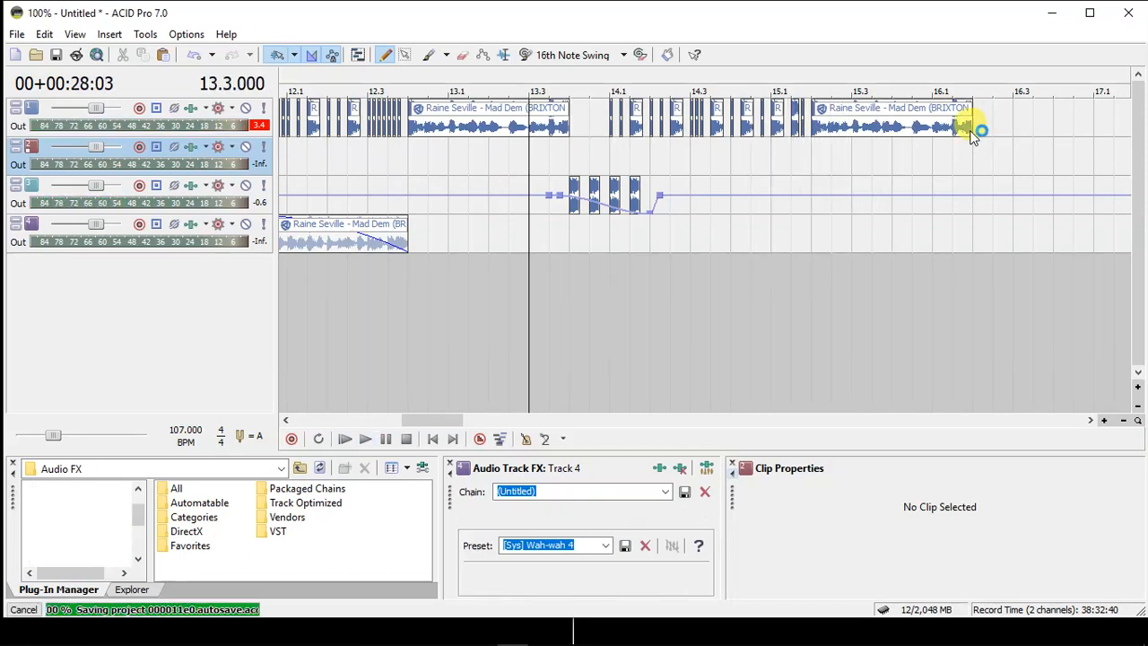
Extend the last event on Track 1 so that it ends at about 19.1.
drag(968, 121, 1019, 123)
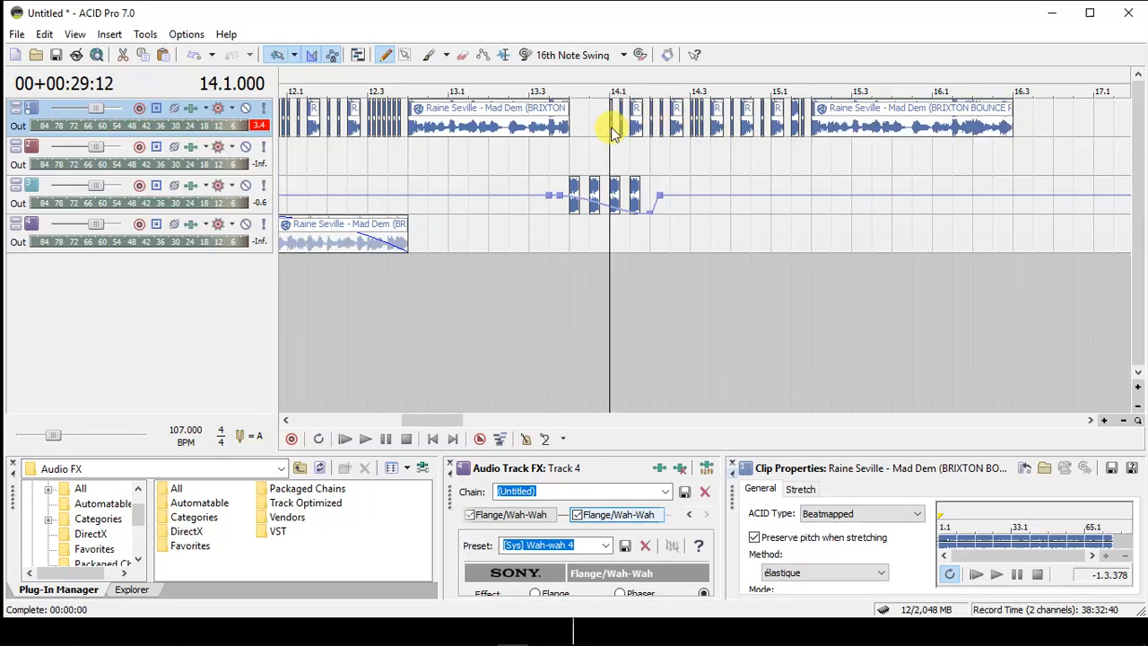
scroll(613, 133, up, 3)
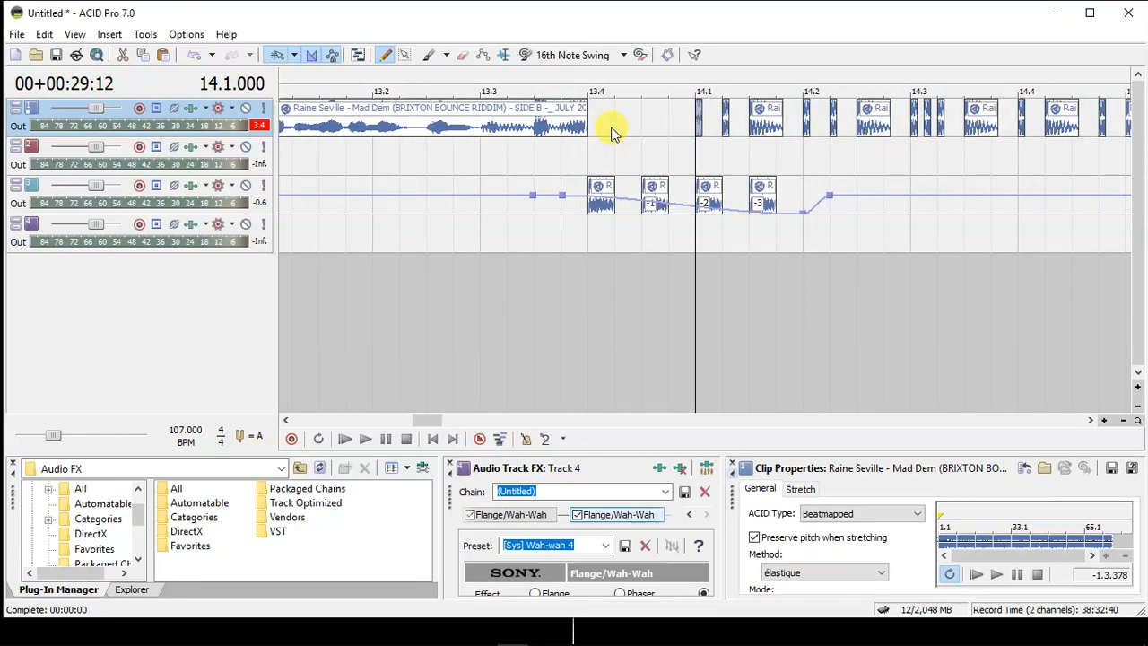
scroll(613, 133, down, 5)
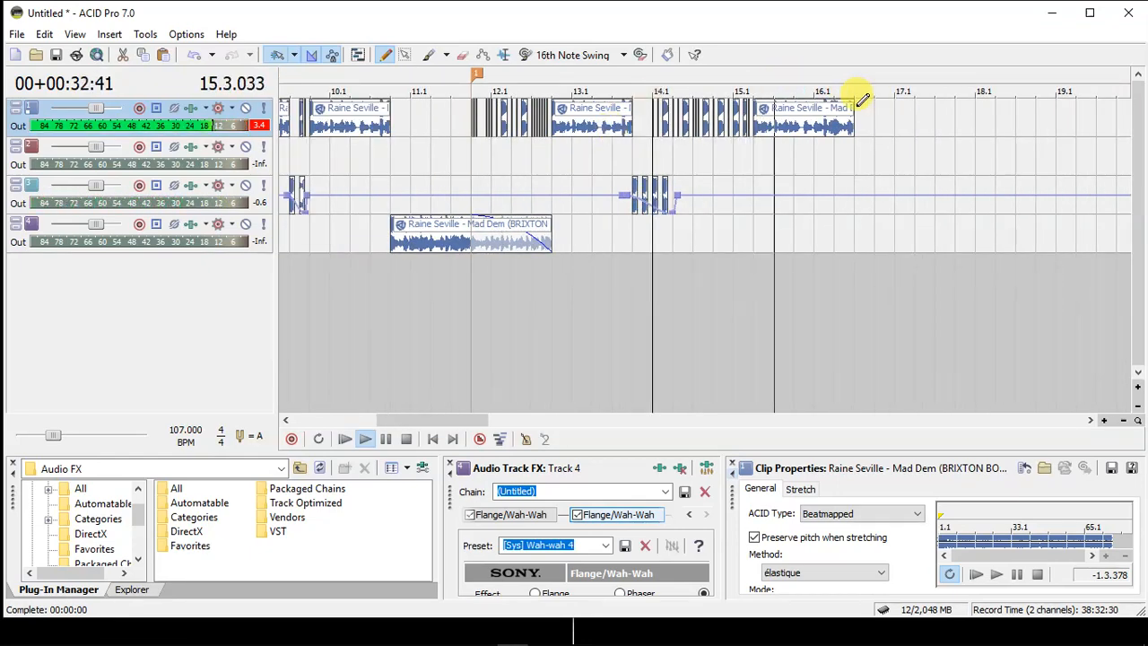
drag(861, 109, 1045, 124)
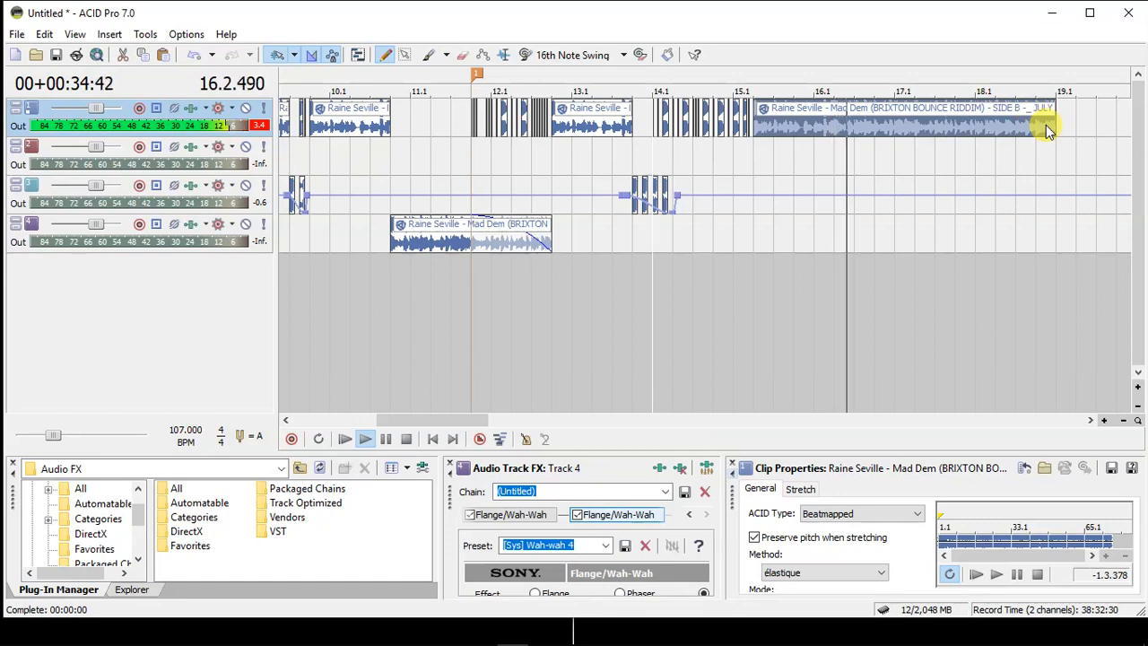
Split the extended last event on Track 1 at 17.2.000.
click(914, 125)
key(s)
key(space)
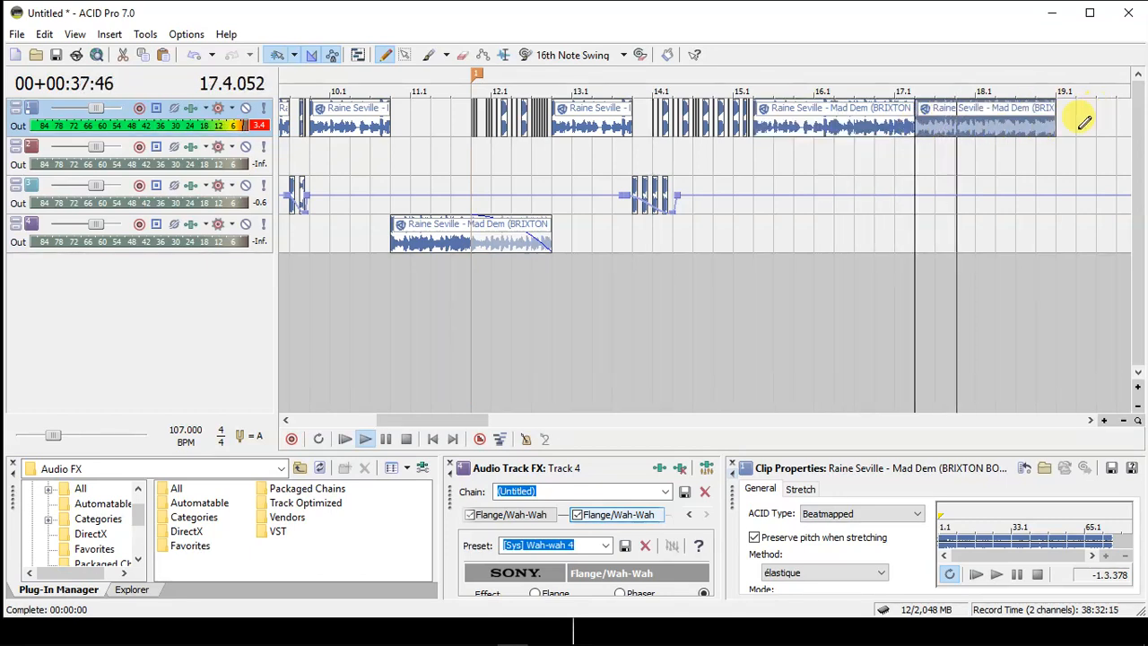
Lengthen the second part of the split Track 1 event to end at 19.2.000.
drag(1070, 123, 1017, 115)
key(space)
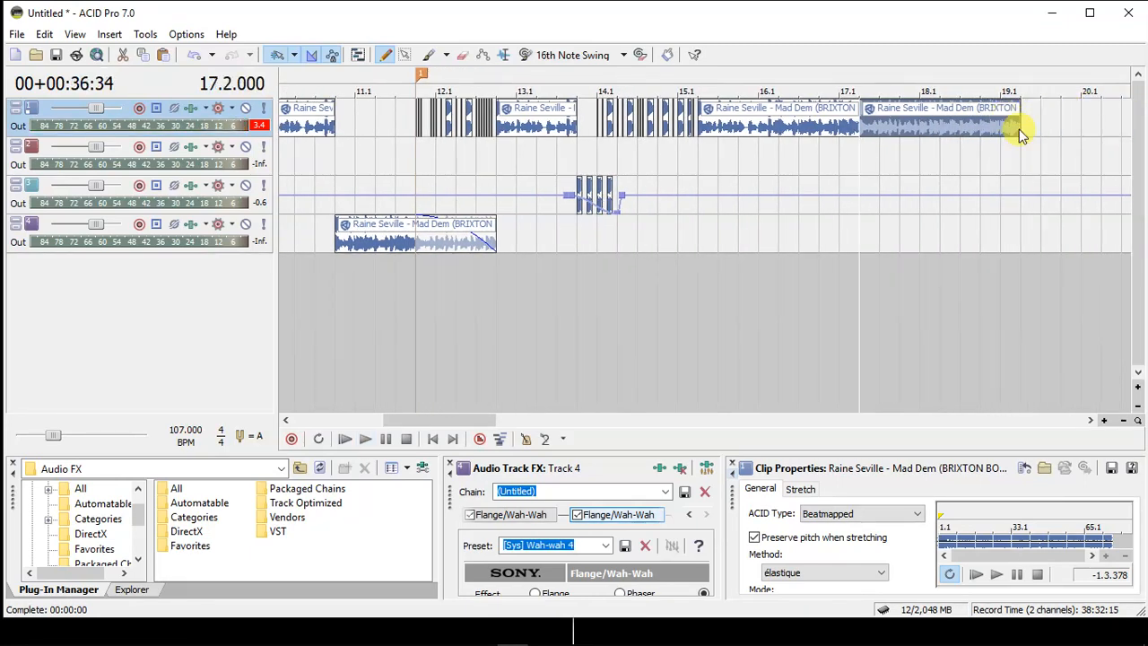
key(space)
key(space)
click(1020, 121)
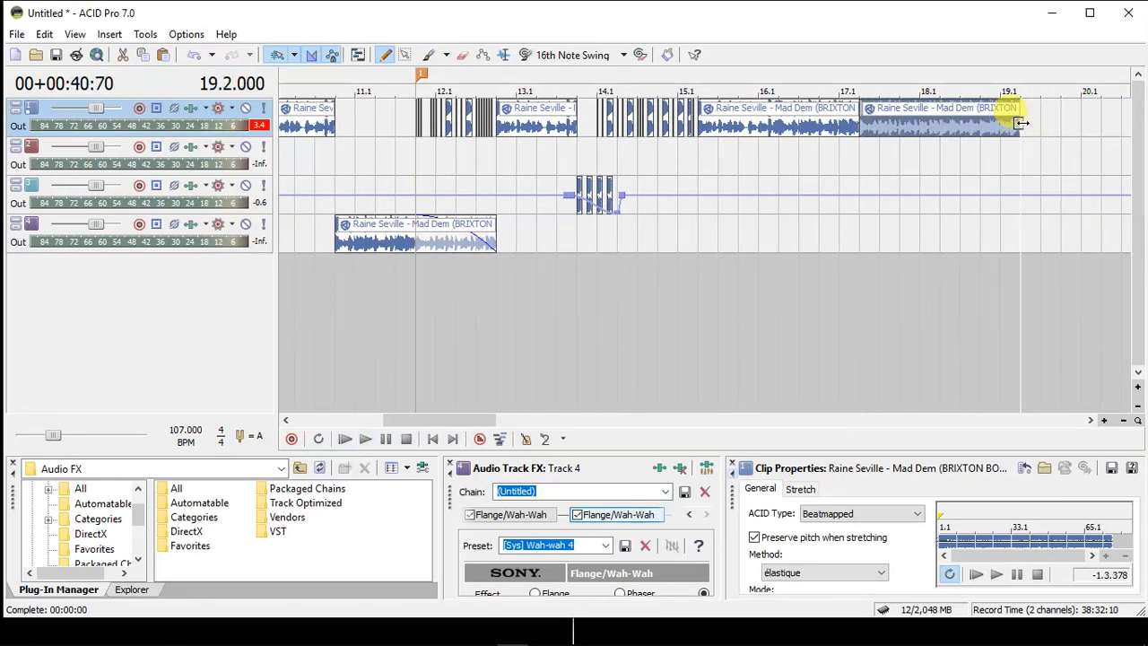
Draw a new event on Track 1 starting at 19.2.000 and extend it to just past 20.1.
click(1036, 128)
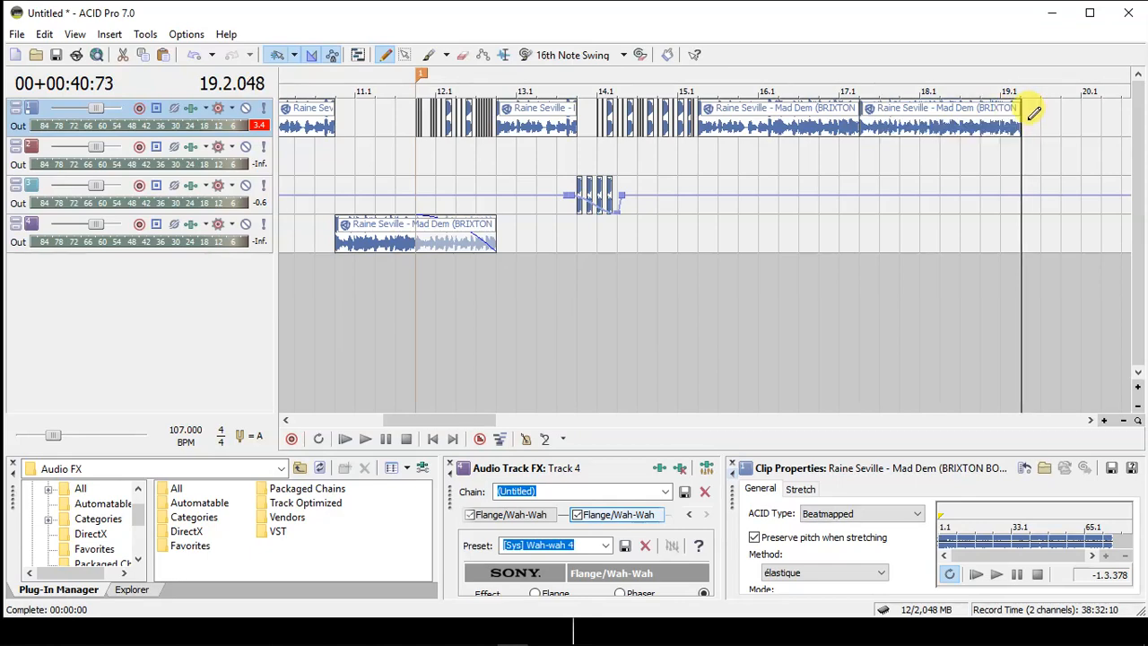
scroll(1030, 123, up, 5)
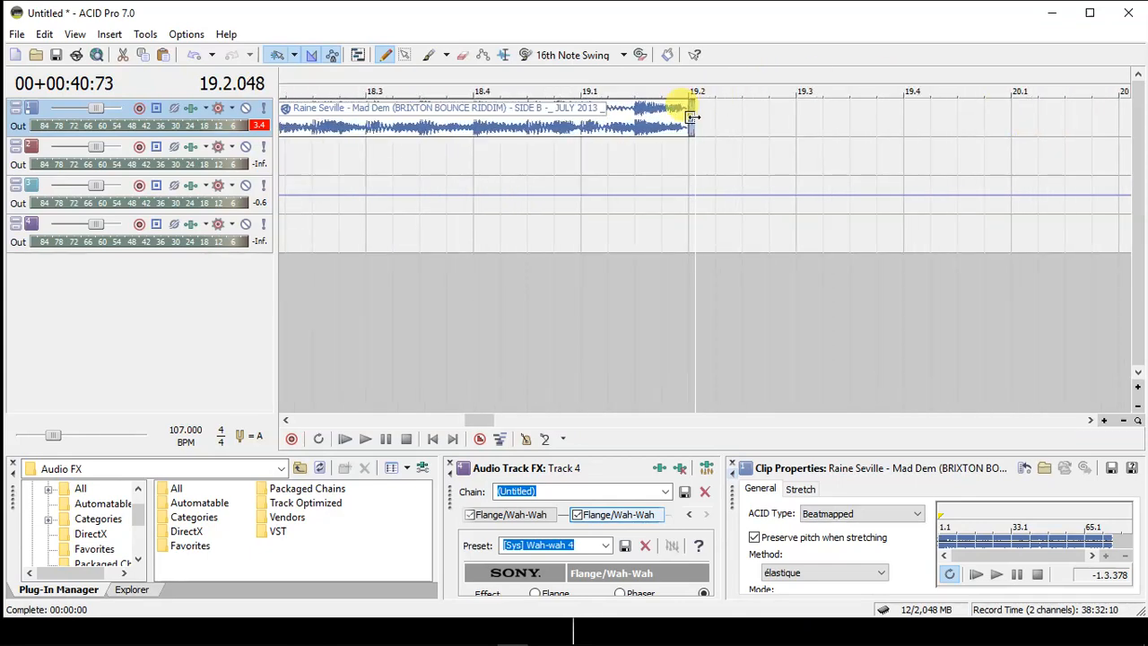
drag(696, 112, 1083, 107)
scroll(1083, 107, down, 2)
scroll(1083, 108, down, 1)
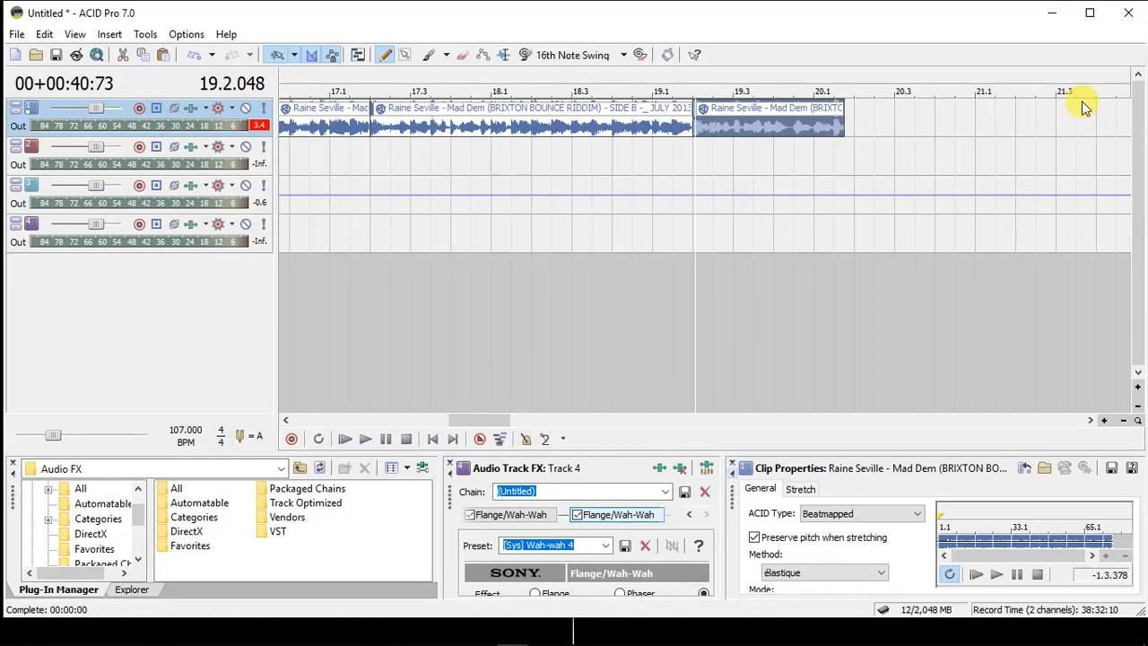
Audition the Track 1 event starting at 17.2.000 and split it at 18.2.000.
click(371, 128)
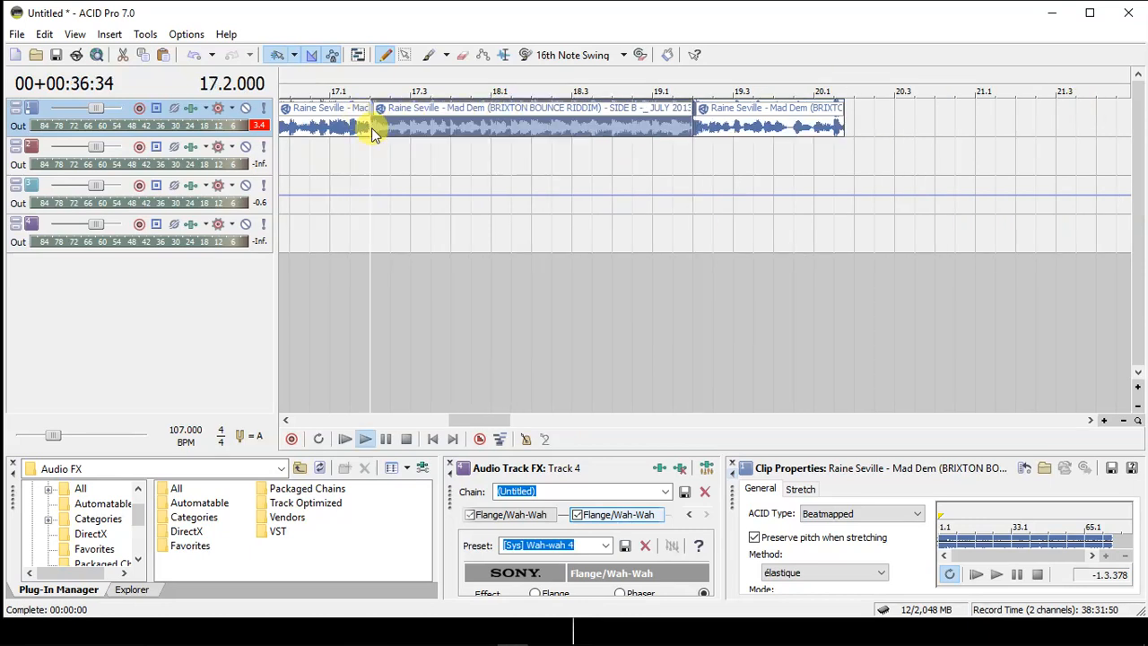
key(space)
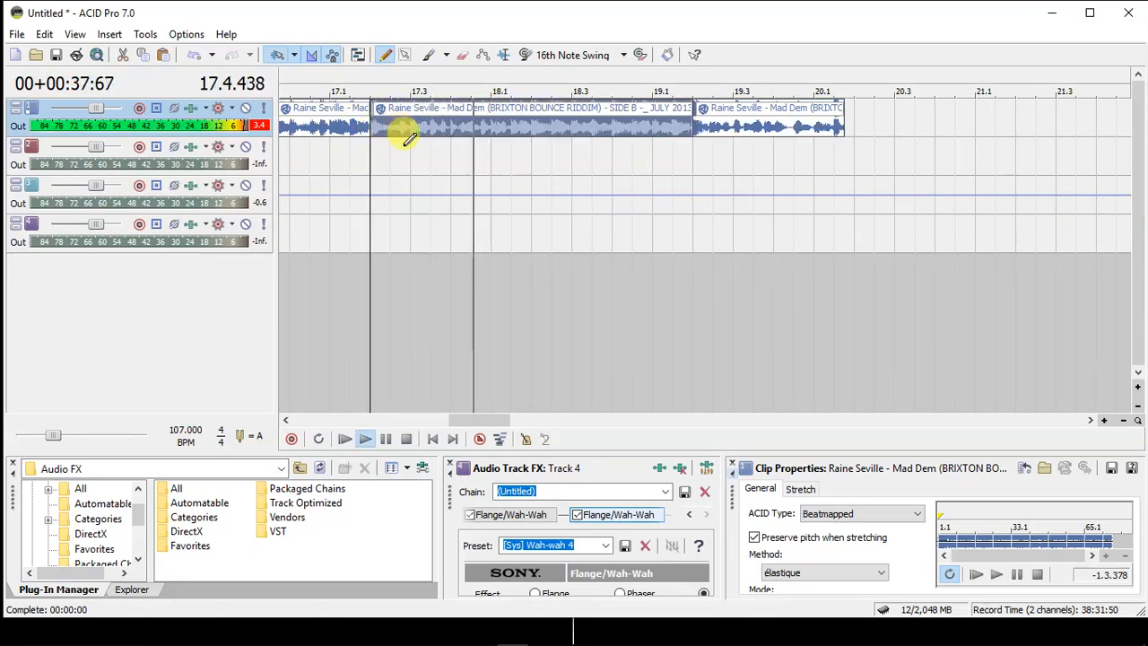
click(531, 128)
key(space)
key(s)
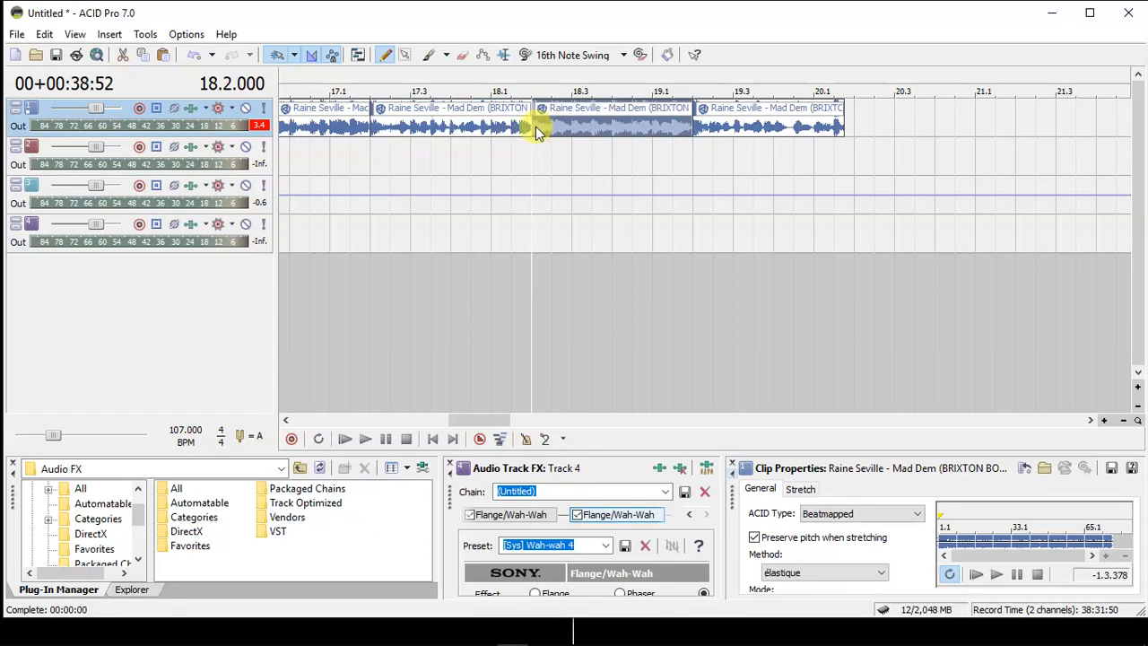
Move the event between 18.2.000 and 19.2.000 from Track 1 to Track 4 at the same time position.
key(ctrl+x)
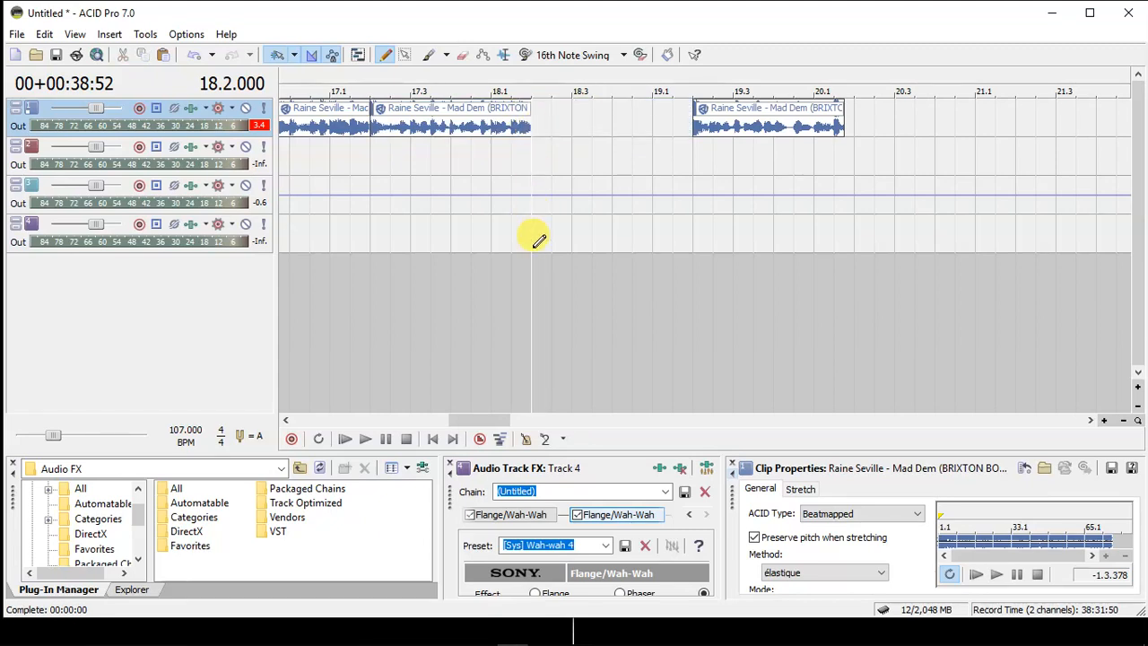
right_click(533, 237)
click(564, 276)
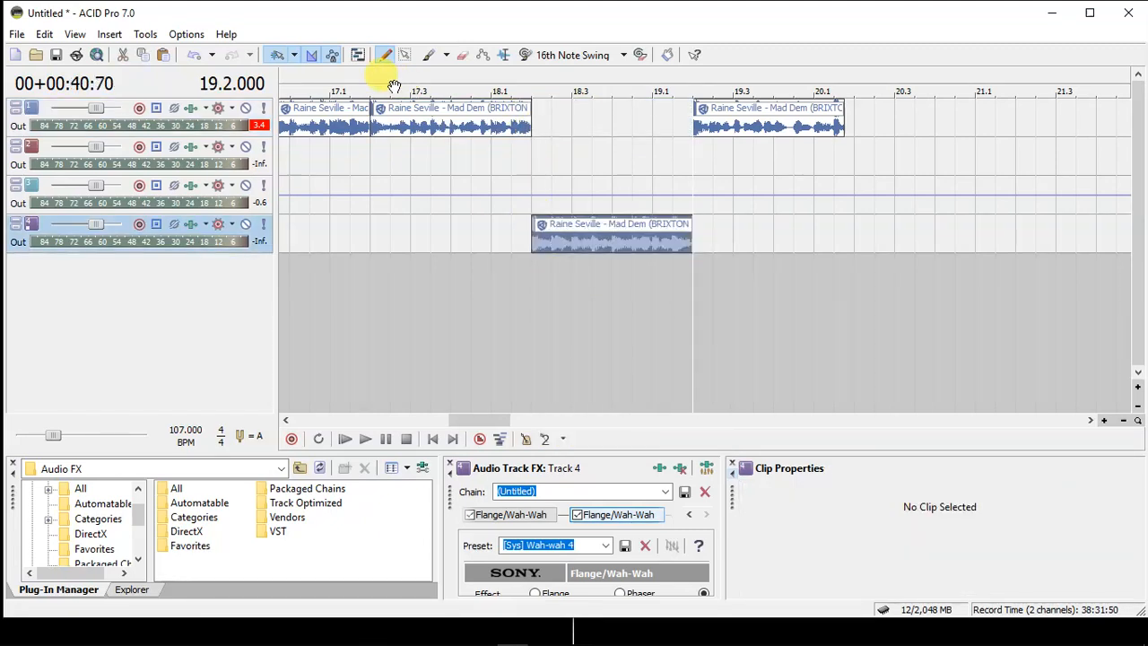
Move the Track 1 event starting at 17.2.000 onto a newly inserted audio track below Track 4, keeping its start time.
click(373, 119)
key(ctrl+x)
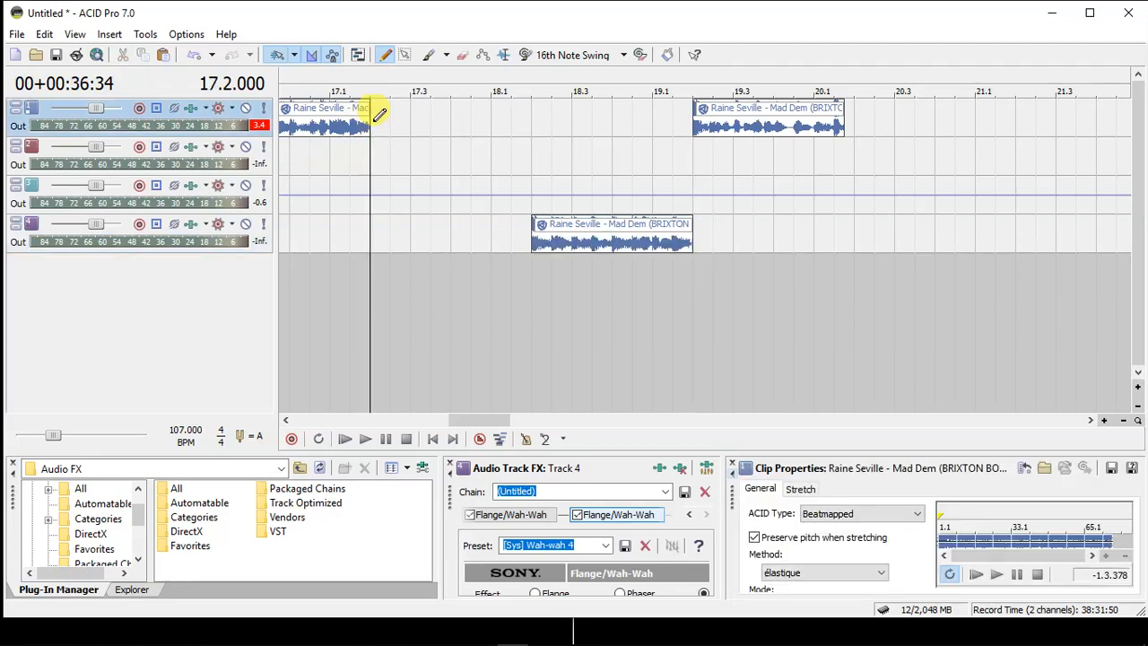
right_click(381, 266)
click(418, 294)
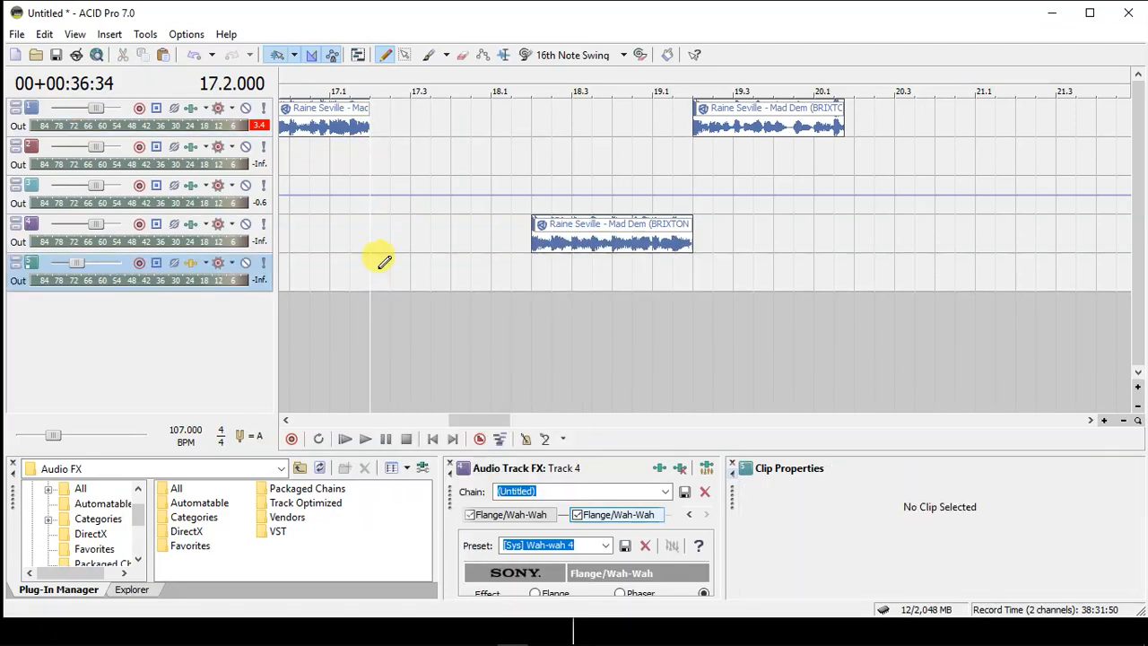
right_click(375, 261)
click(406, 302)
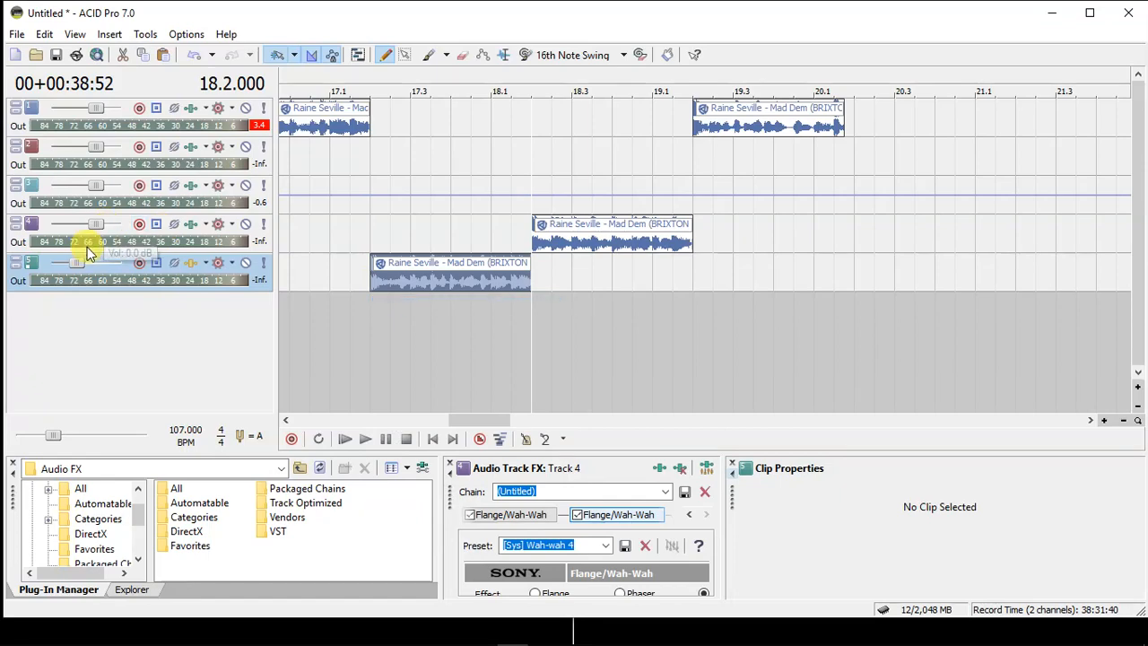
Add the Sony Flange/Wah-Wah plug-in to Track 5 and apply its [Sys] Slow flange preset.
right_click(190, 263)
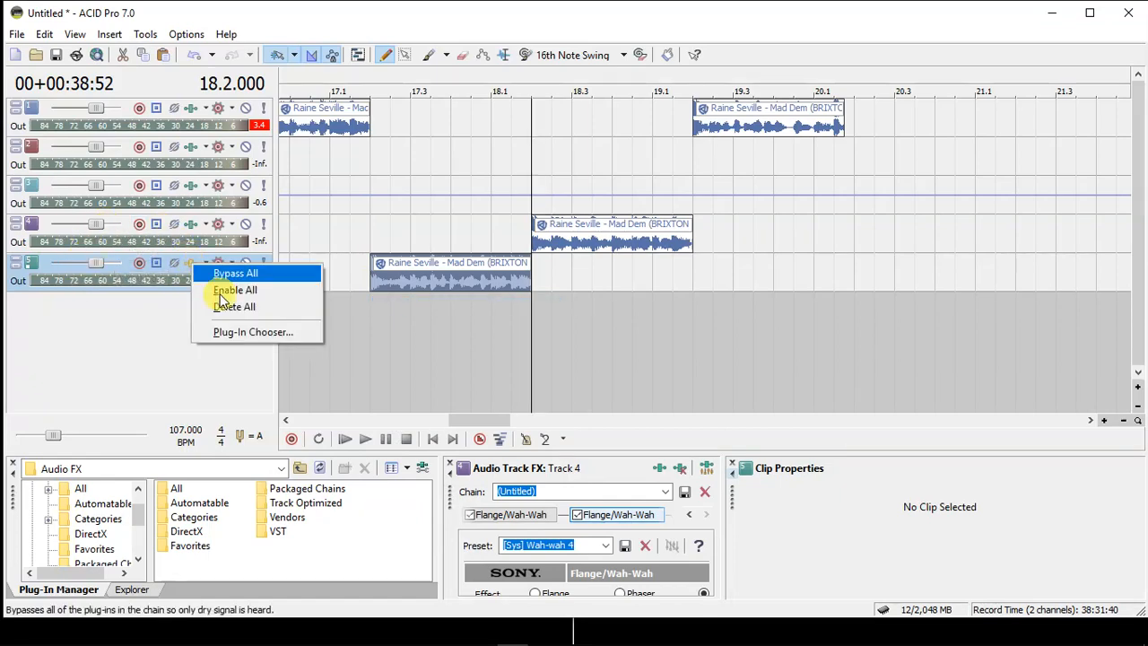
click(248, 333)
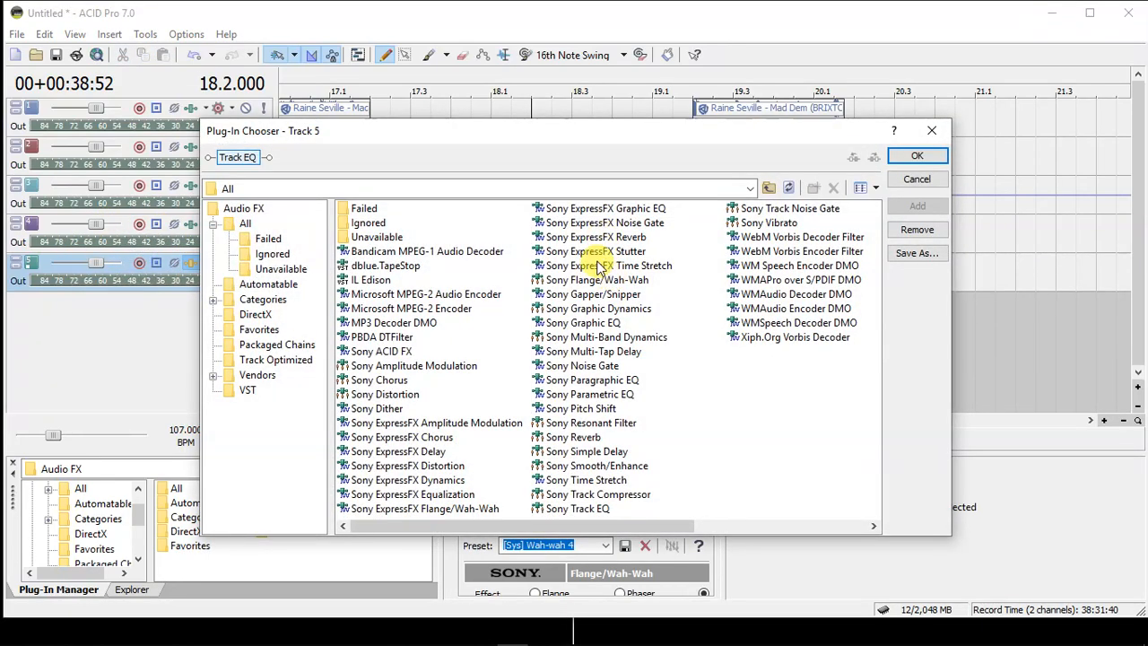
double_click(610, 279)
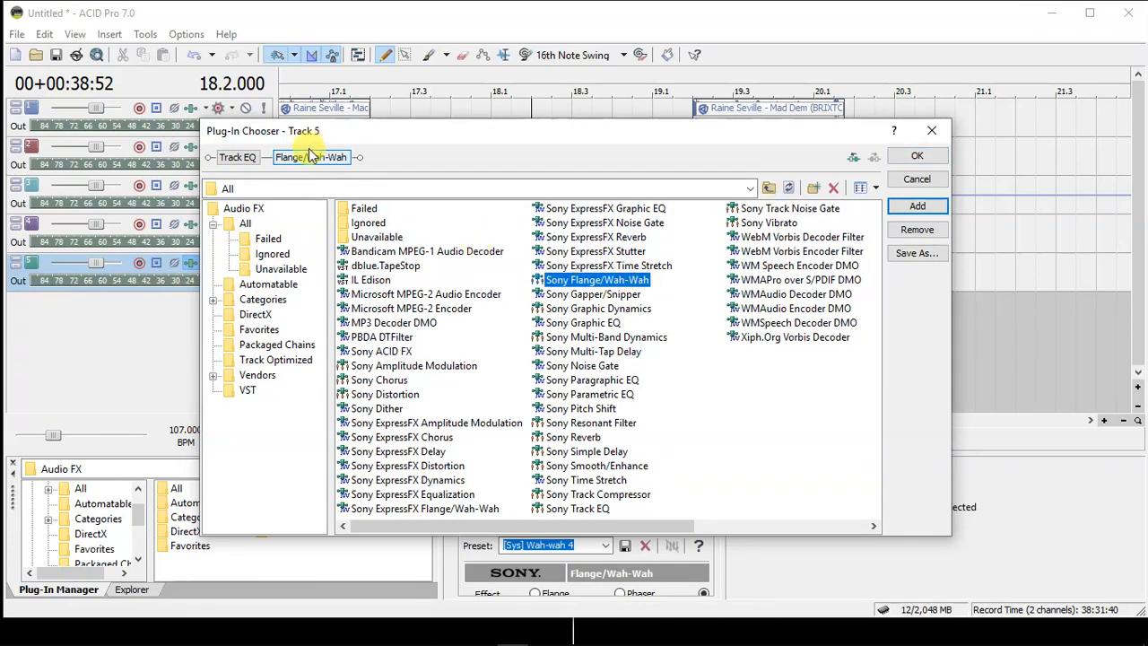
click(915, 157)
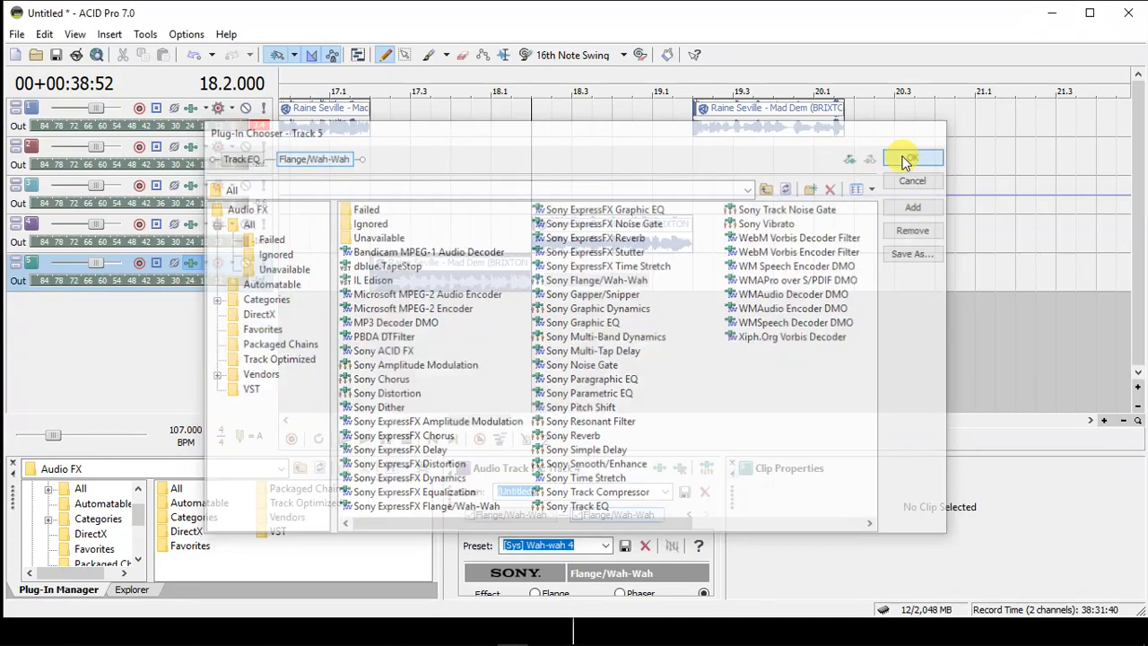
click(583, 546)
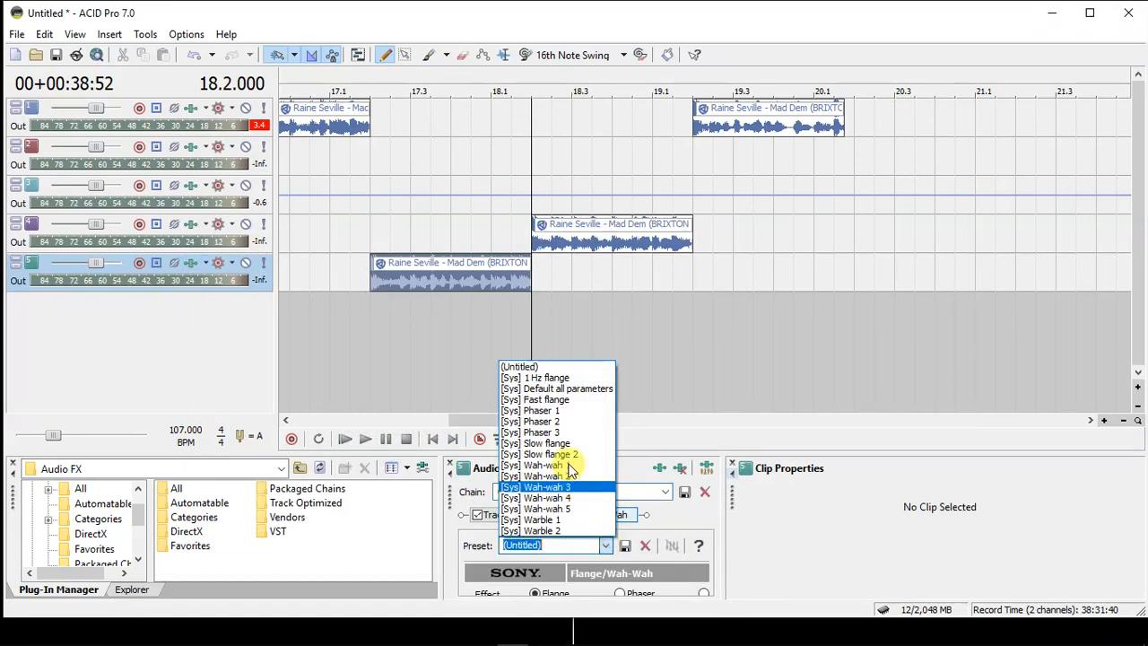
click(564, 442)
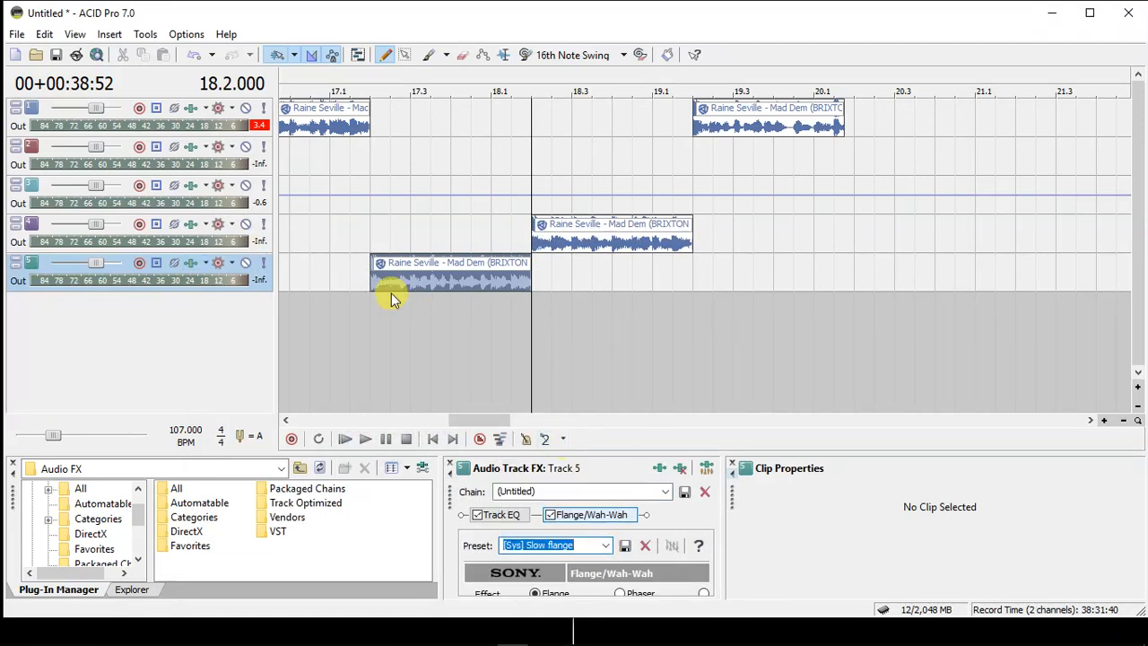
Select the event on Track 4 and open that track's effects chain.
click(309, 236)
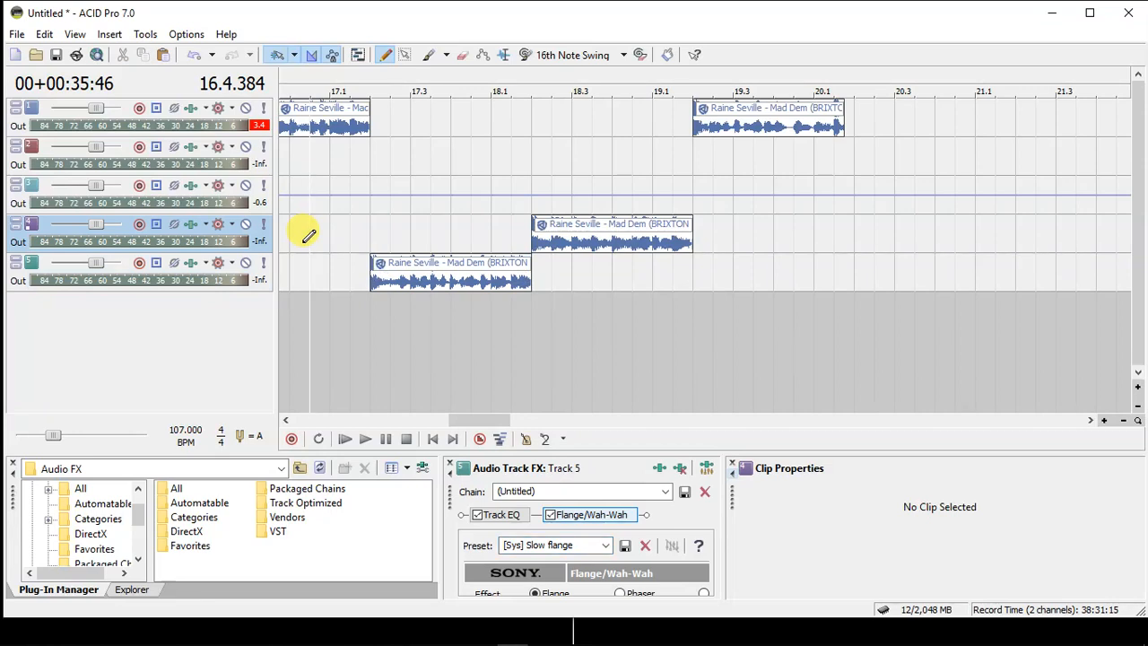
click(390, 269)
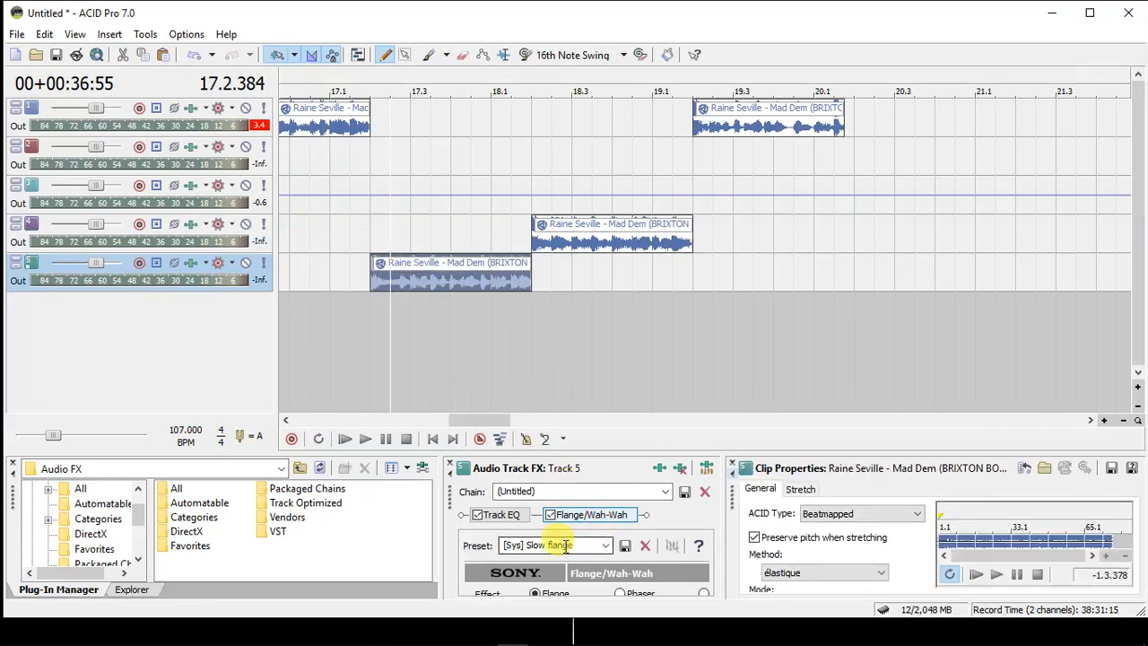
click(570, 240)
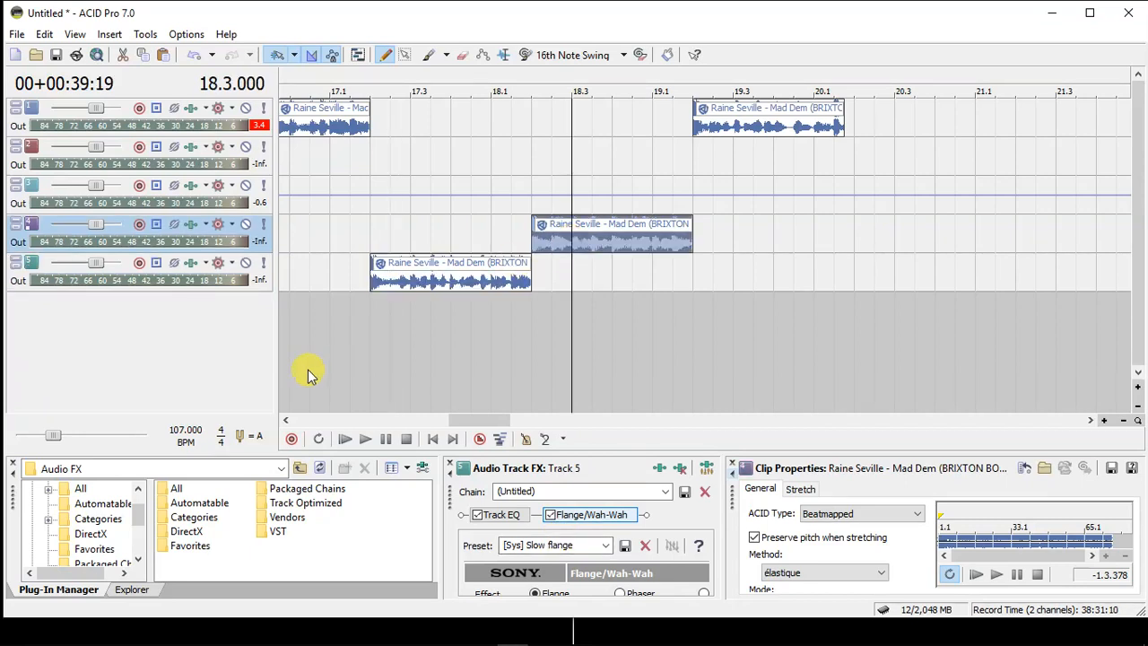
click(195, 232)
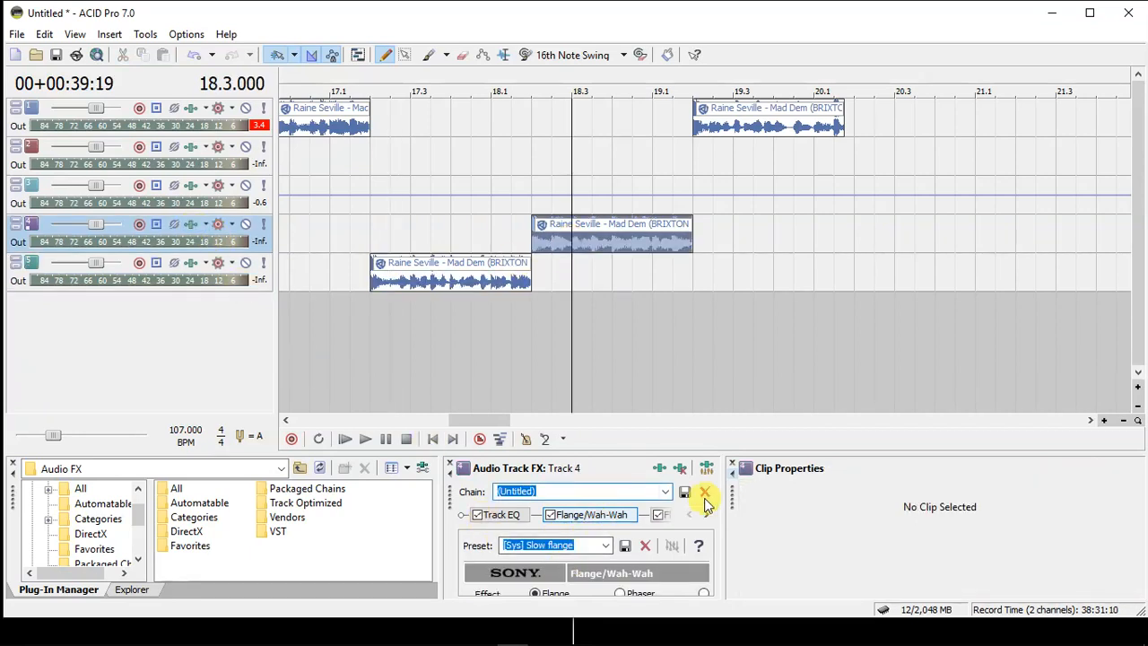
Show the second Flange/Wah-Wah in Track 4's effects chain and play the arrangement from 16.4.384.
drag(725, 518, 835, 519)
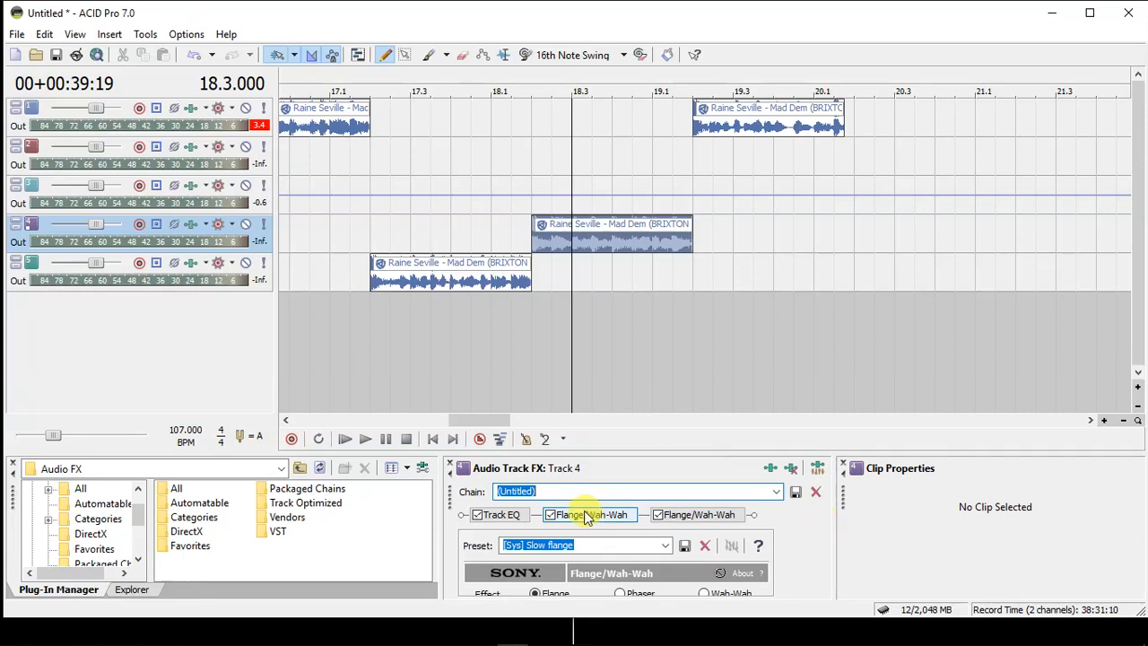
click(687, 515)
click(311, 232)
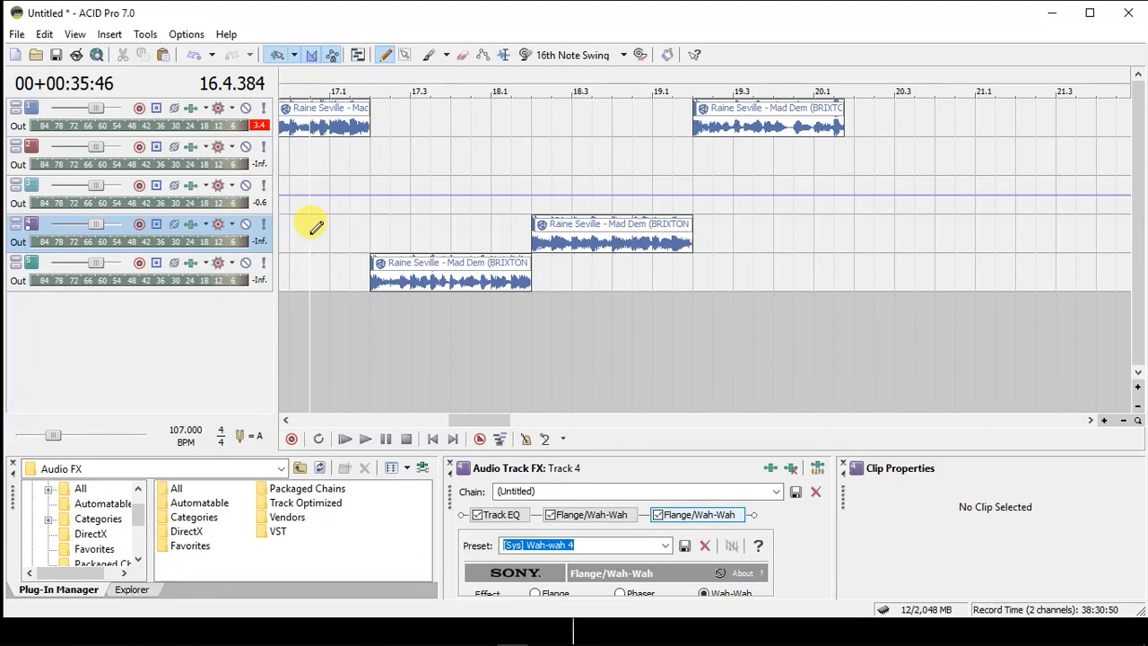
key(space)
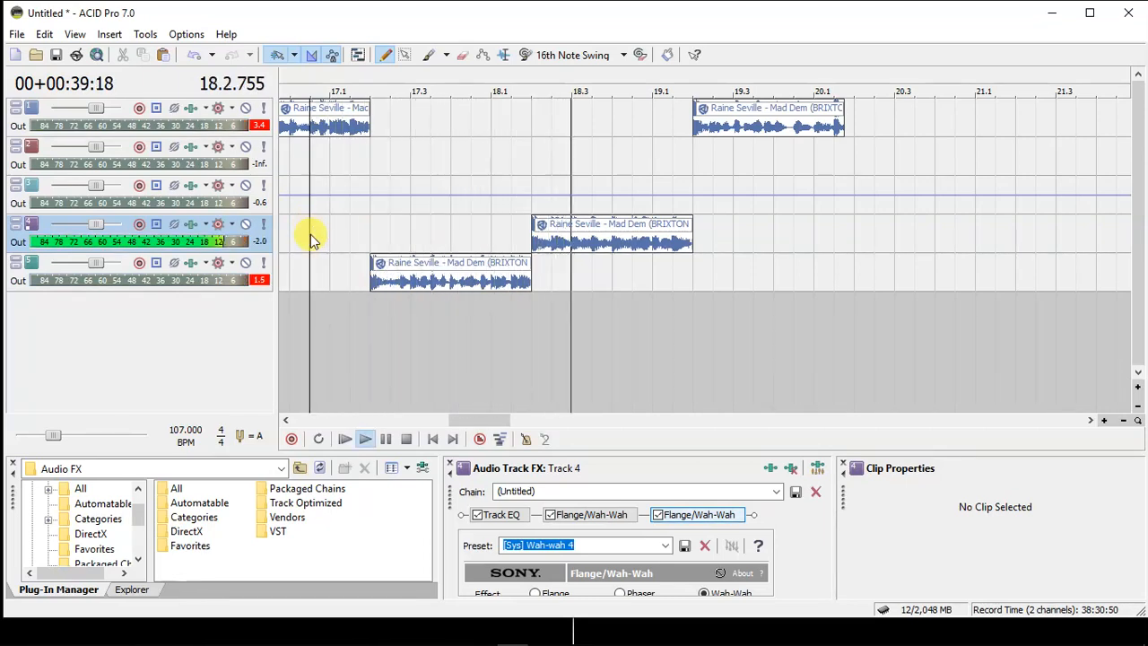
key(space)
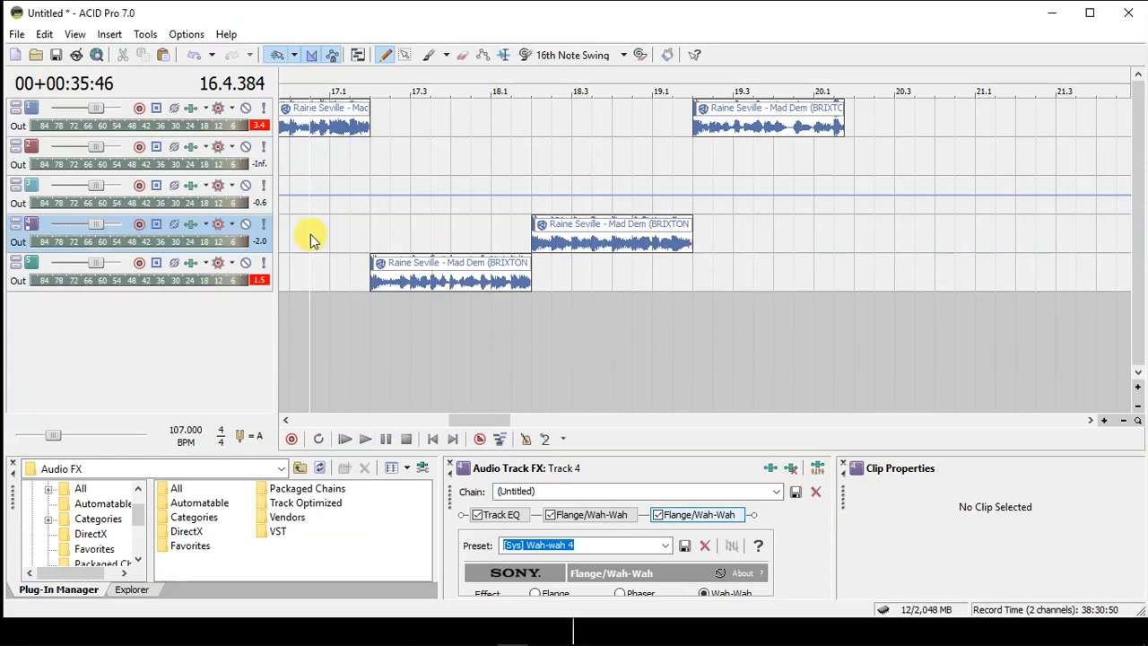
Split the Track 1 event at 19.2.048 to copy its short opening slice, and undo the split.
click(698, 124)
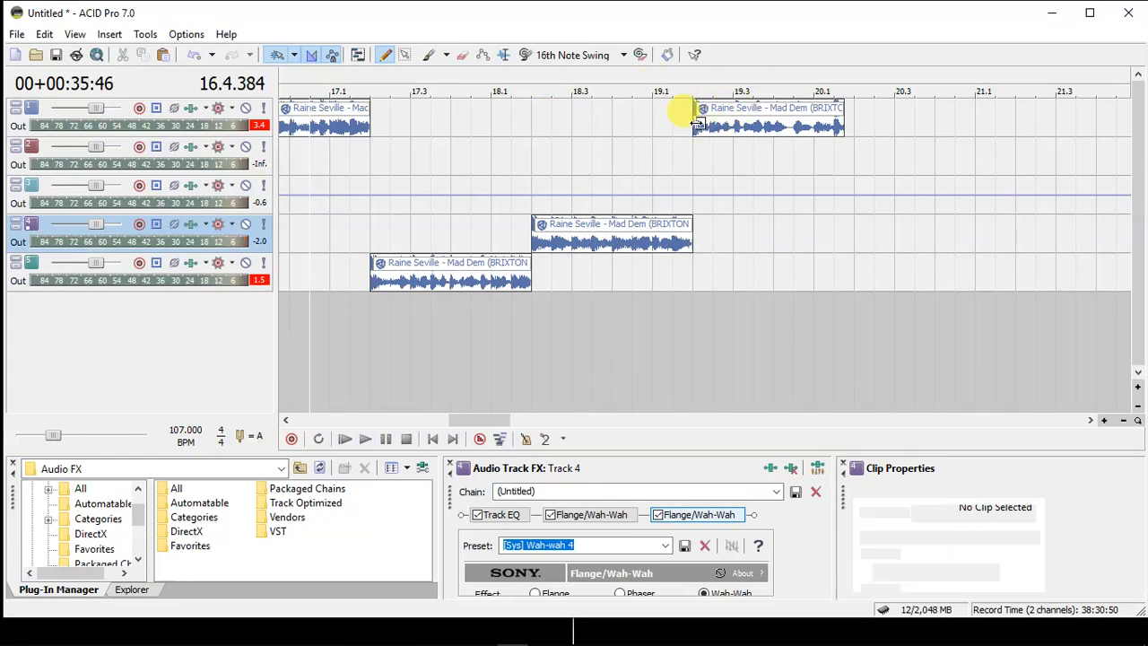
scroll(696, 123, up, 8)
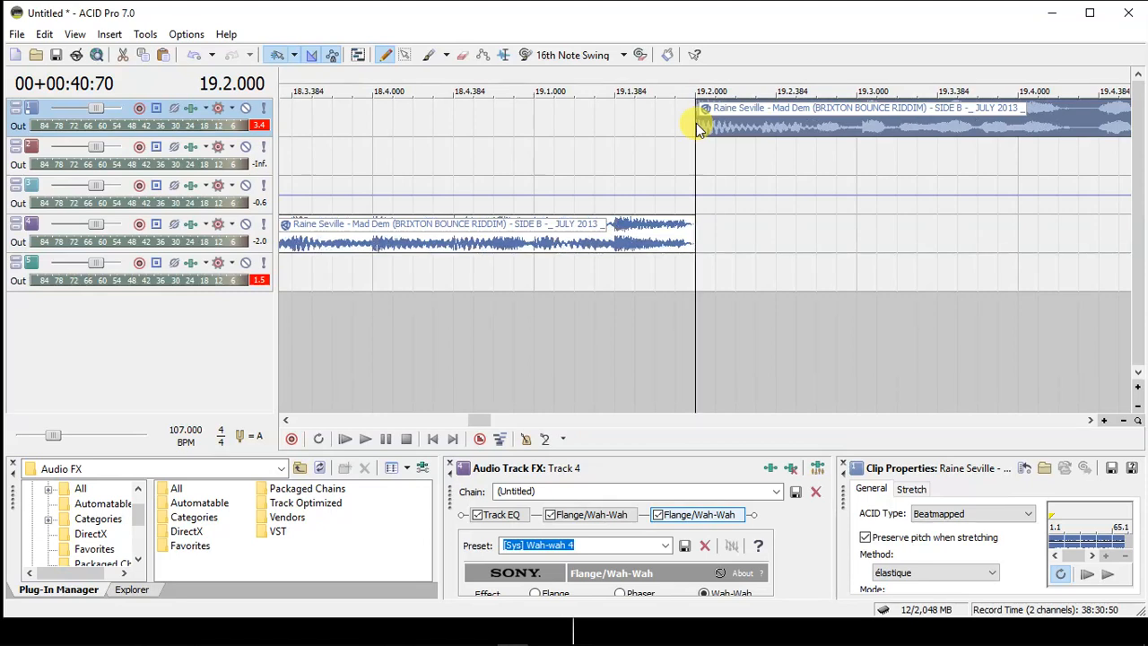
scroll(751, 123, up, 4)
click(715, 128)
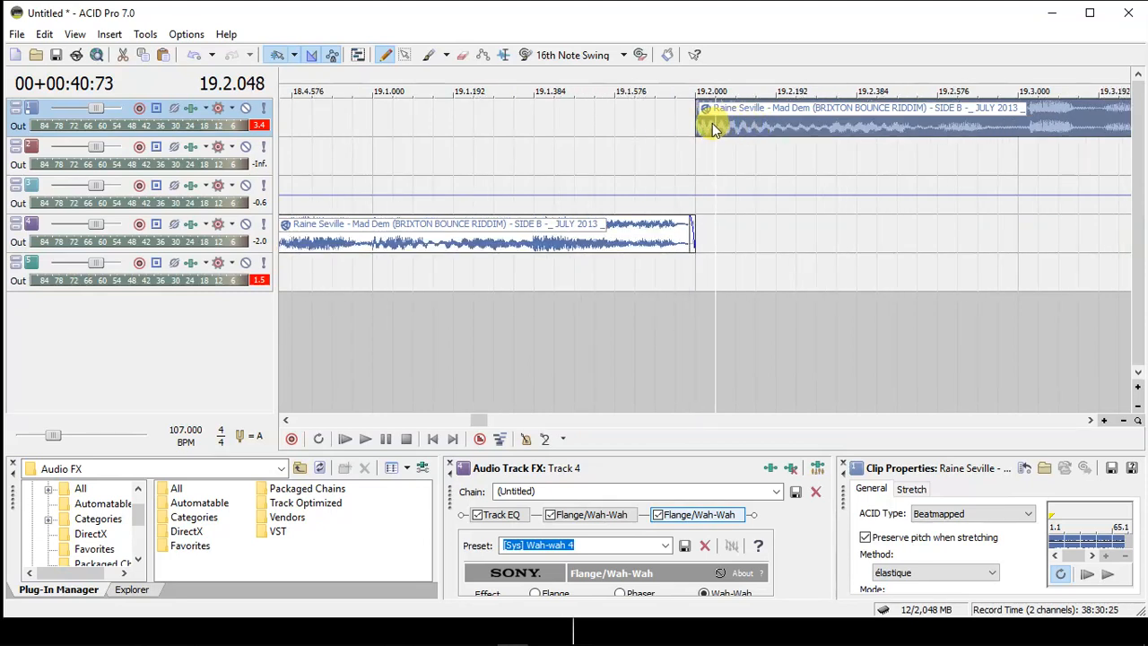
key(s)
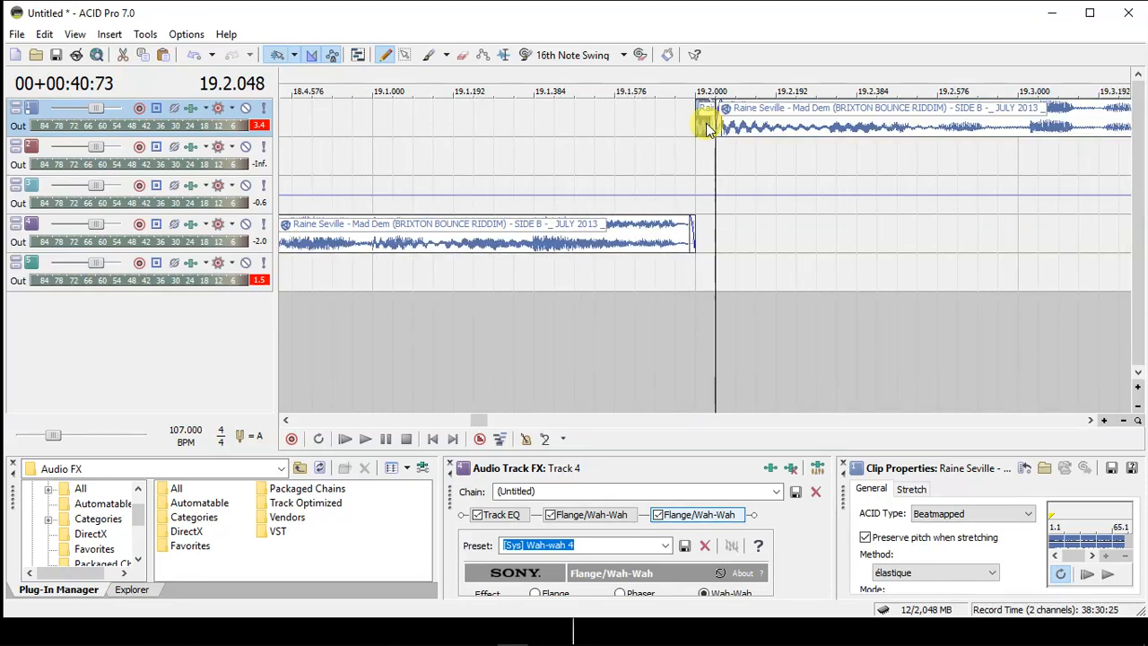
Paste the copied slice on Track 1 at 18.2.000 and again at 18.4.000.
scroll(706, 123, down, 8)
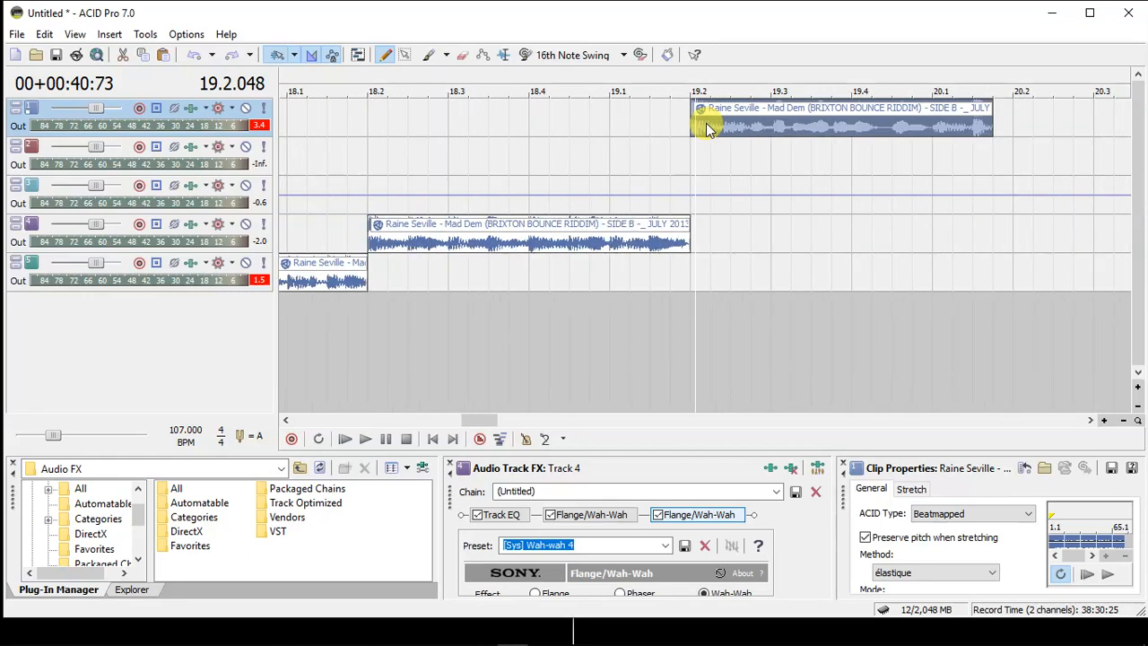
click(375, 125)
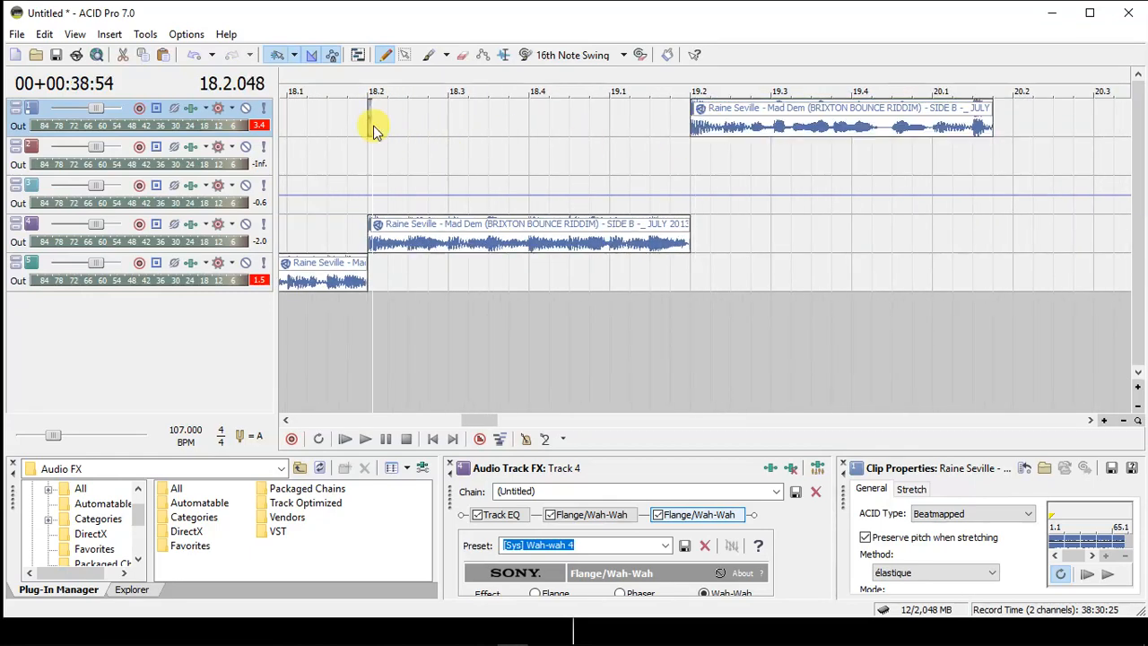
click(531, 123)
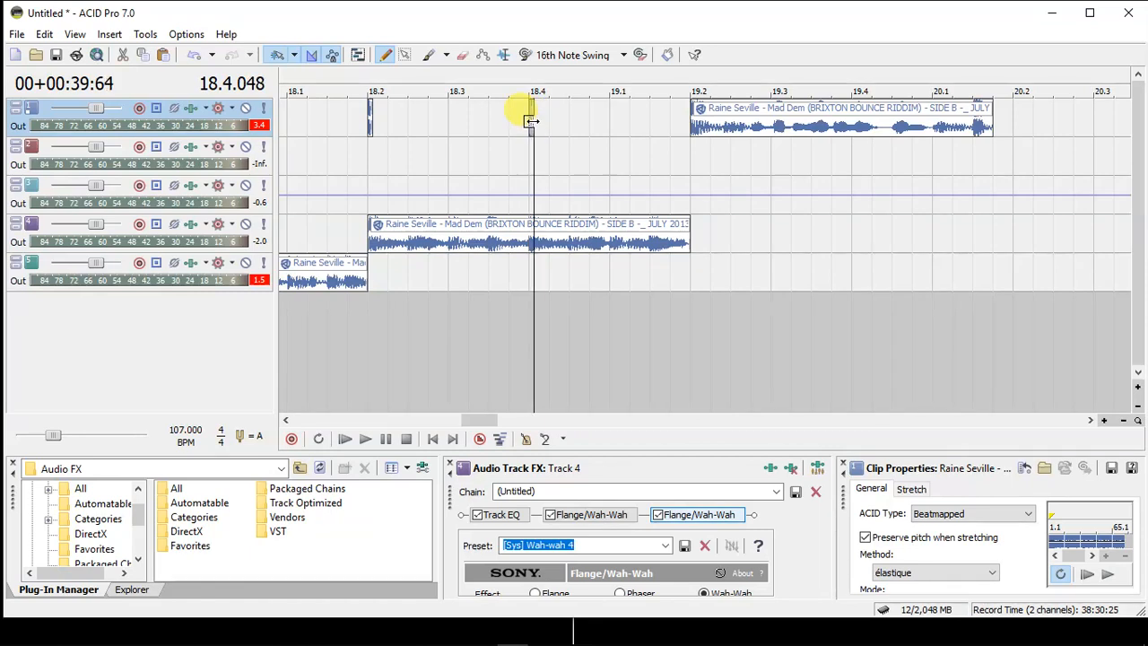
Extend the Track 1 slice at 18.4.000 to 19.2.000 and fade out the Track 4 event from 18.4.000 to its end.
mouse_move(531, 121)
mouse_down()
mouse_move(539, 110)
mouse_move(679, 115)
mouse_up()
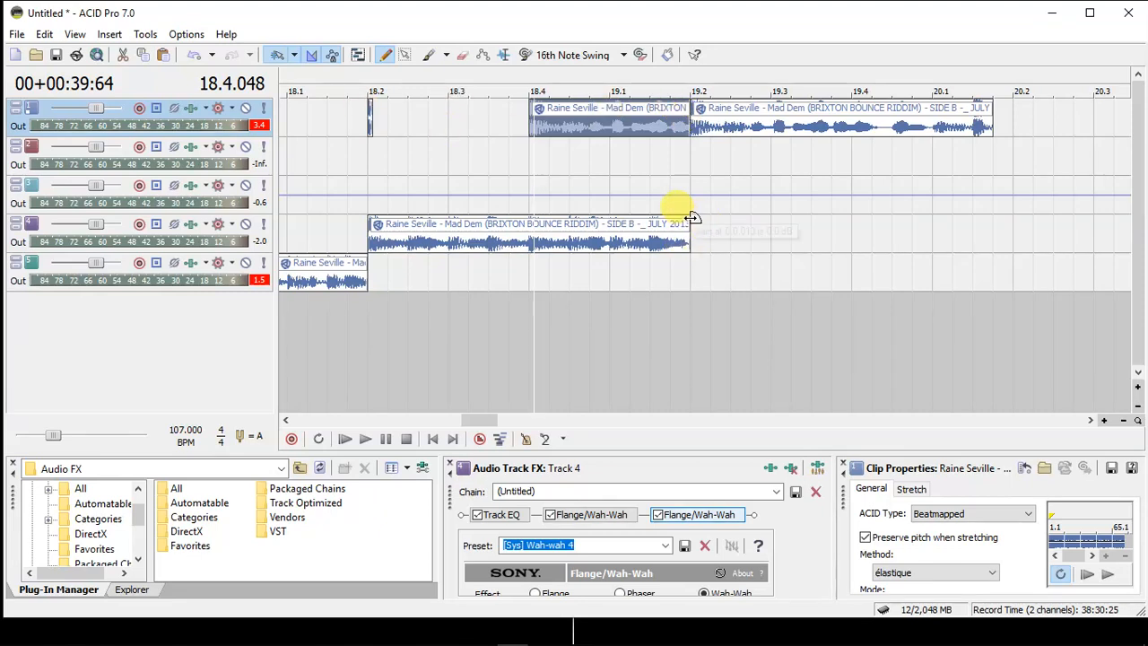
drag(690, 217, 526, 231)
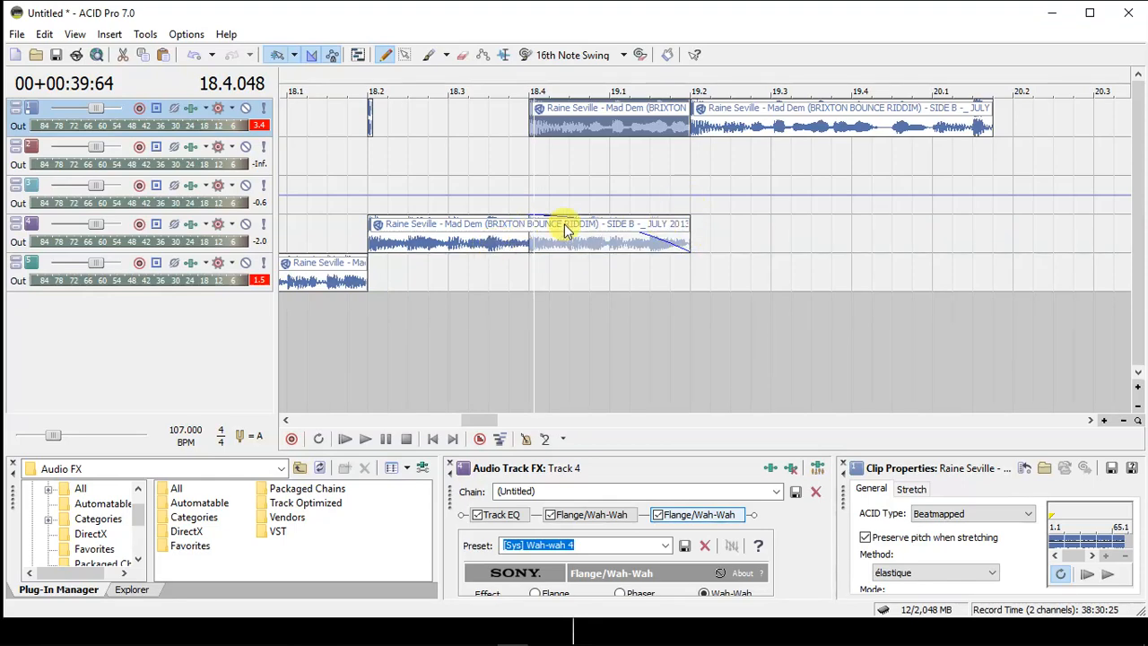
Duplicate the slice at 18.2.000 along Track 1 every 192 ticks up to 18.3.576.
click(369, 115)
scroll(370, 115, up, 5)
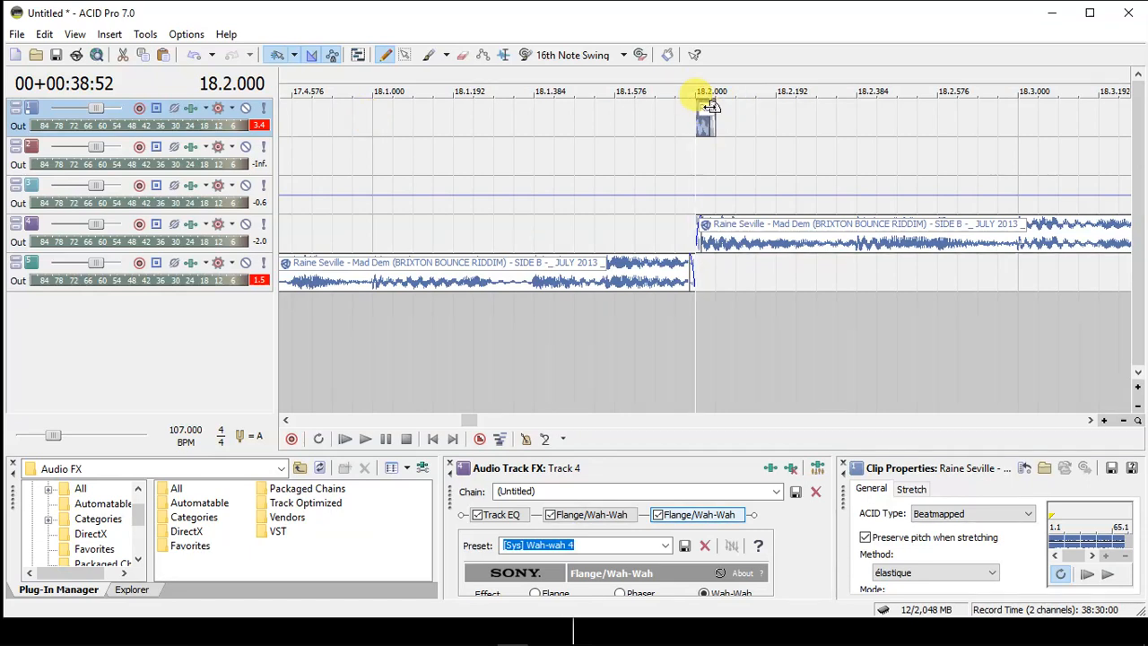
drag(707, 116, 944, 121)
click(1091, 420)
click(1091, 419)
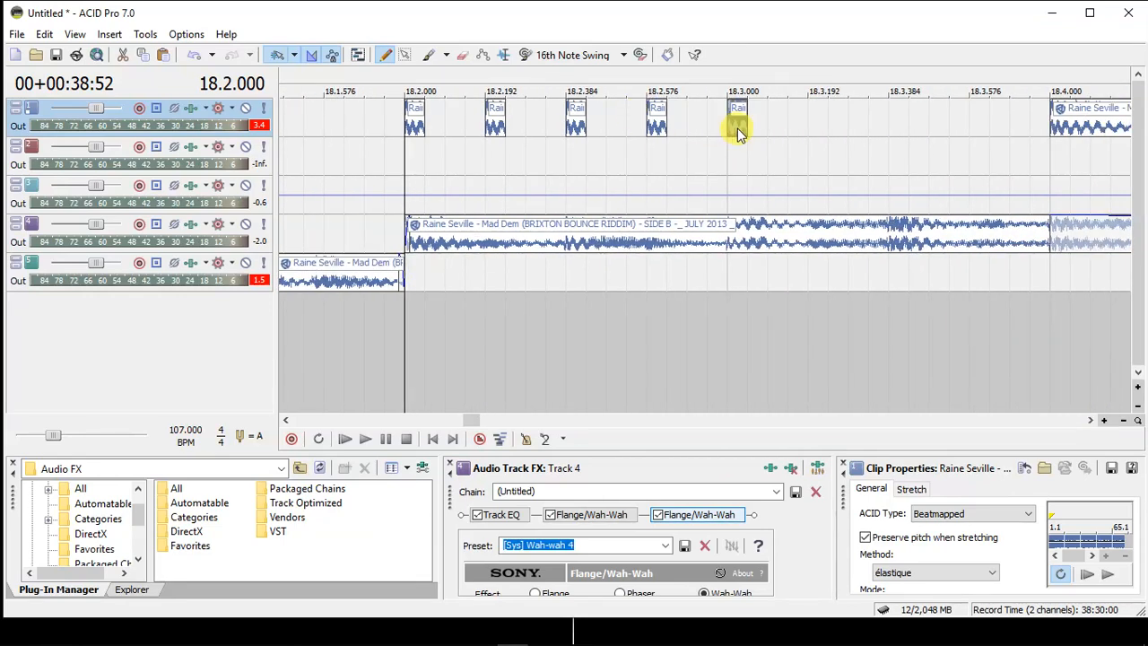
drag(737, 129, 979, 123)
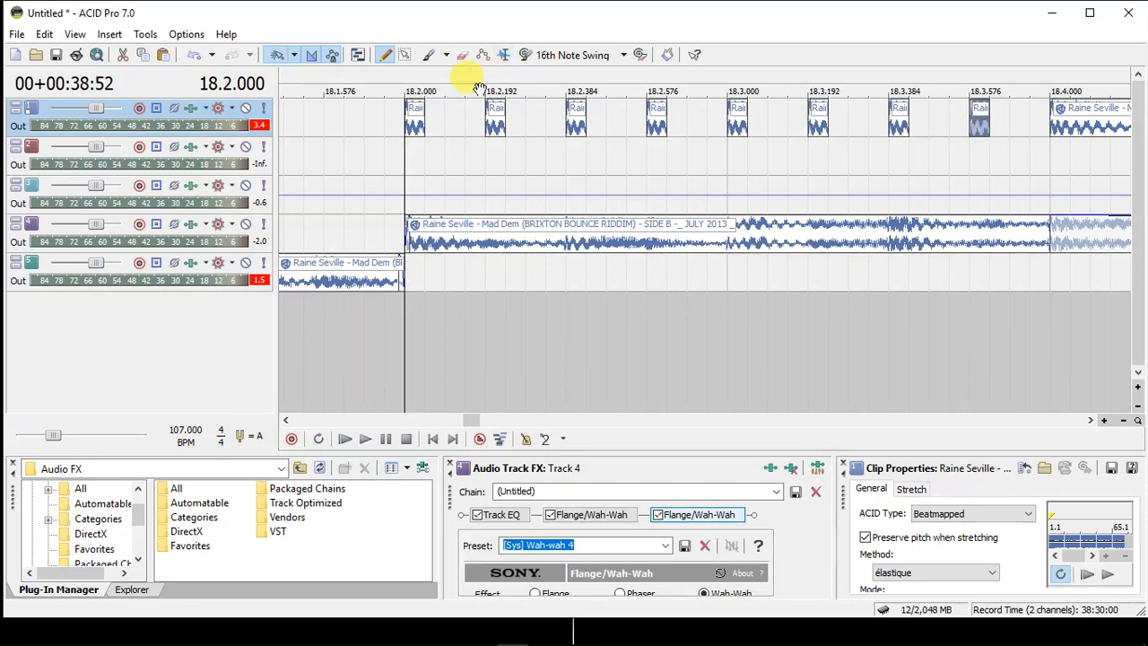
Lengthen the Track 1 slices at 18.2.000, 18.2.384, 18.3.000 and 18.3.384 increasingly toward 18.4.000, and delete the slice at 18.3.576.
click(415, 122)
mouse_move(432, 129)
mouse_down()
mouse_move(469, 126)
mouse_move(447, 123)
mouse_up()
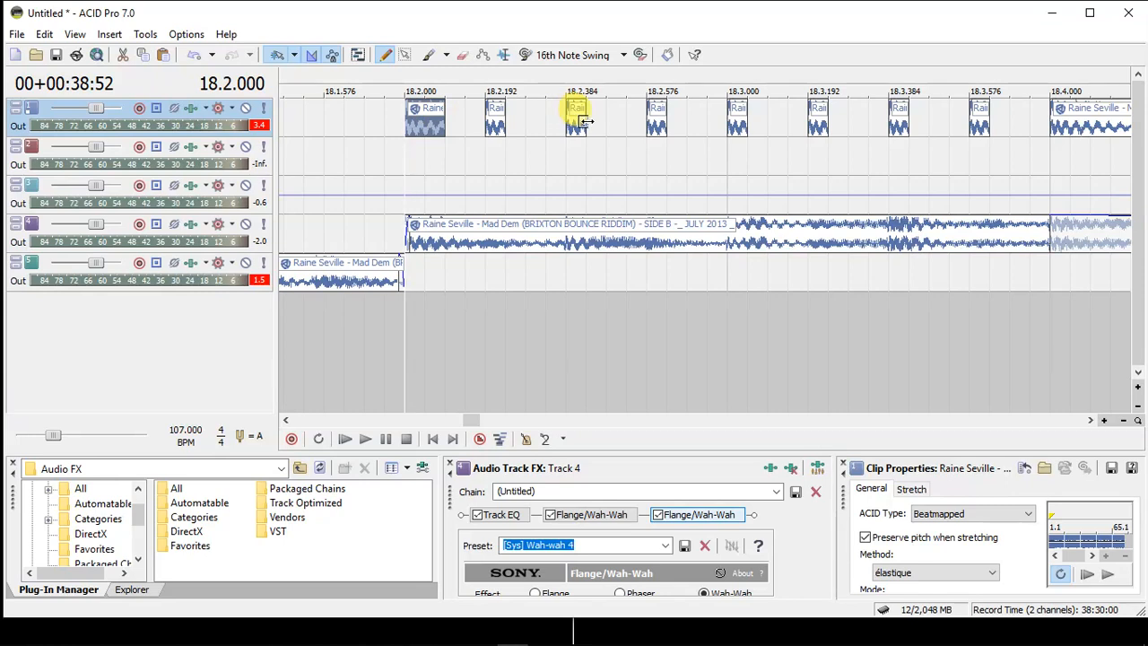
drag(587, 121, 606, 121)
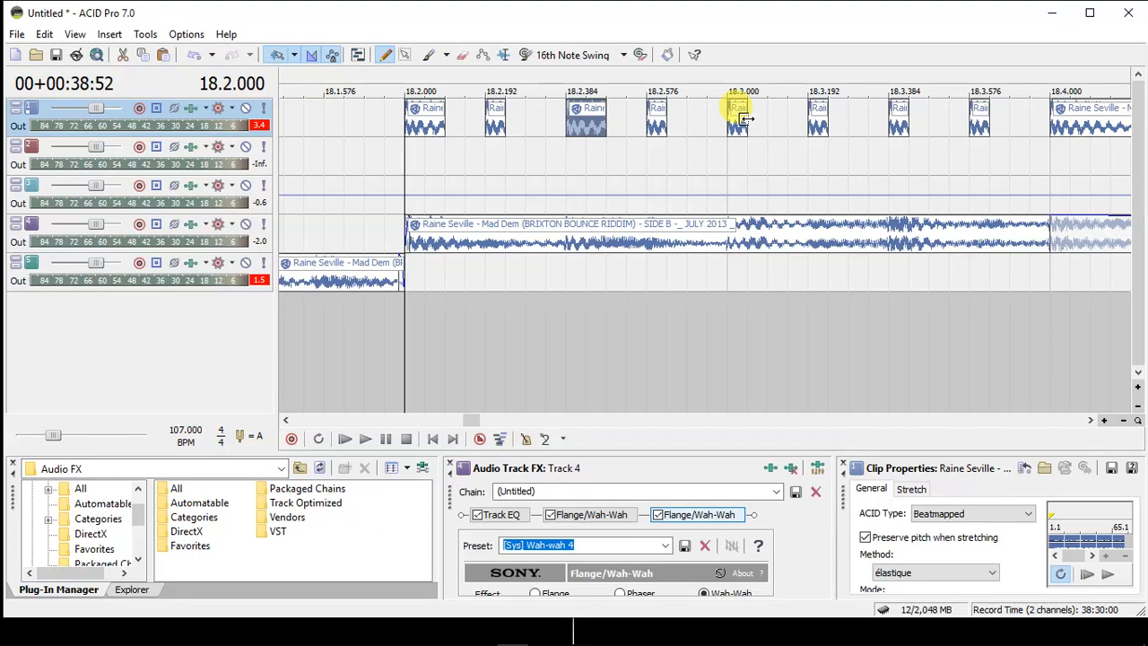
drag(745, 119, 773, 122)
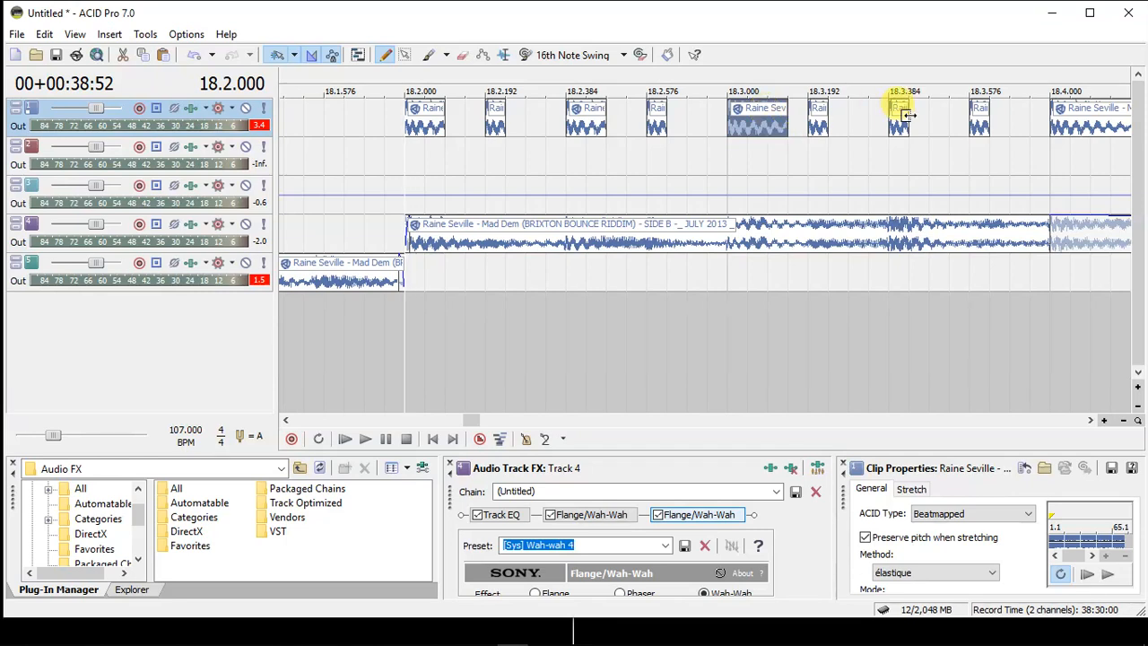
drag(908, 121, 981, 122)
click(979, 121)
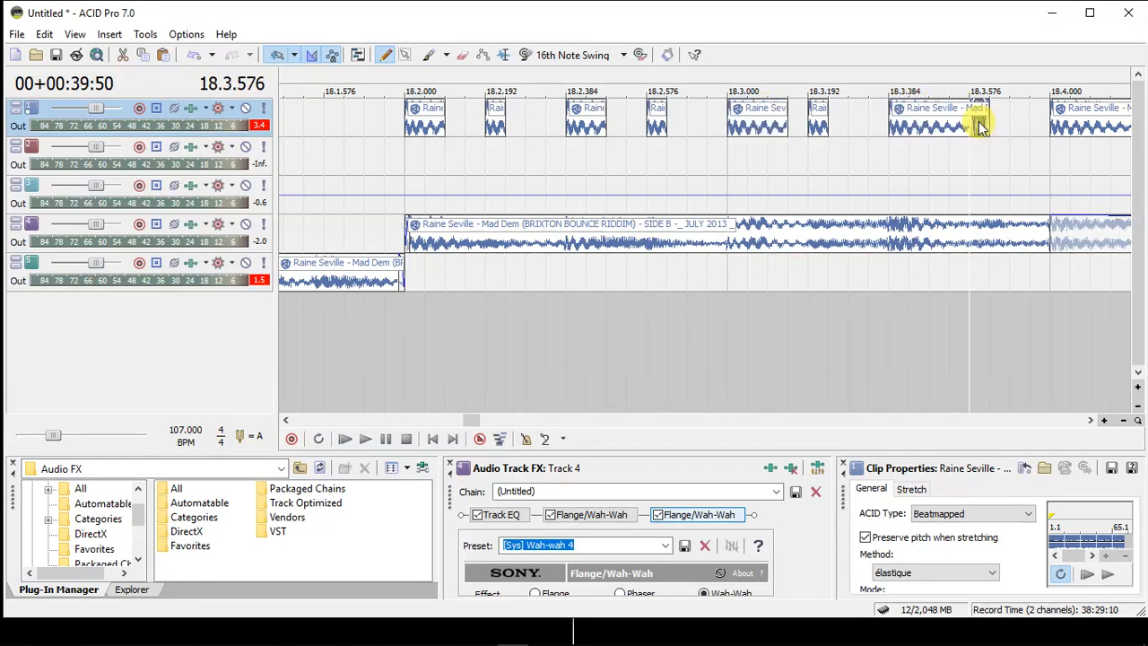
Raise the pitch of the Track 1 slices at 18.2.192, 18.2.576 and 18.3.192 to +4.
click(823, 124)
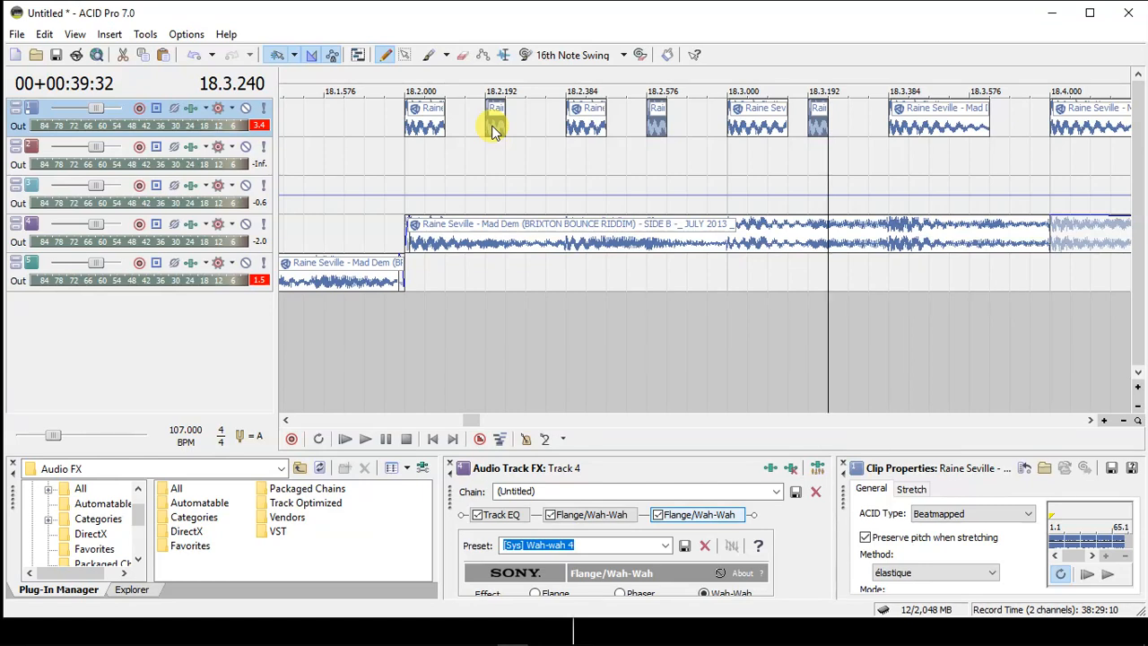
key(KP_Add)
key(KP_Add)
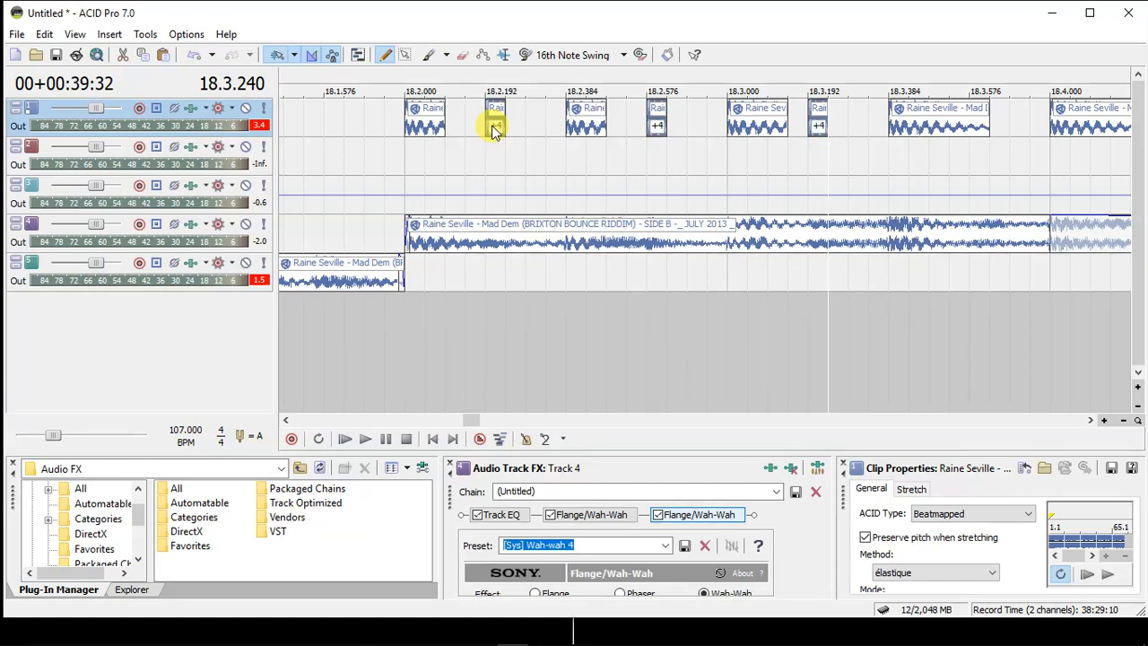
Lower the pitch shift of the slice at 18.2.576 to +3 and the slice at 18.3.192 to +2.
click(652, 129)
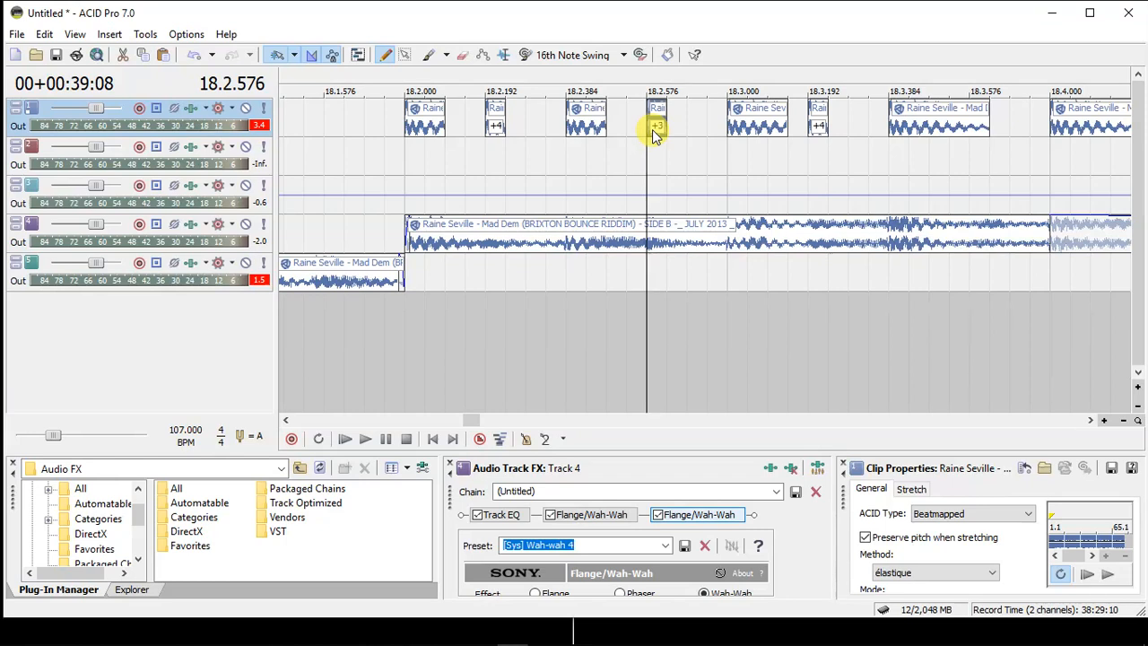
click(820, 116)
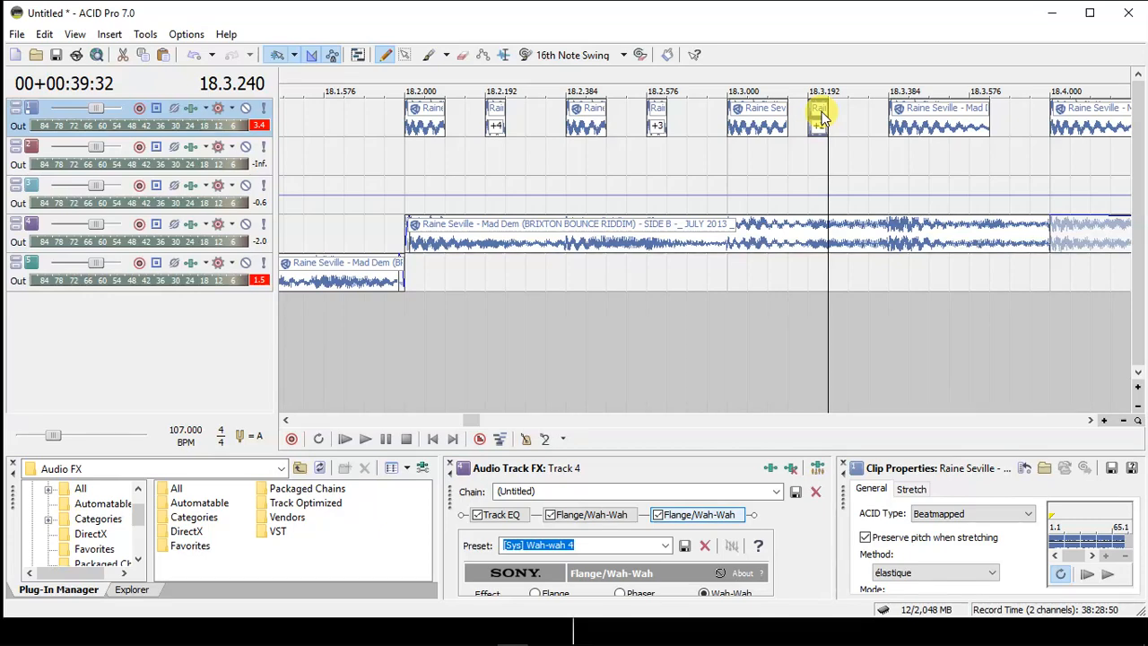
click(497, 123)
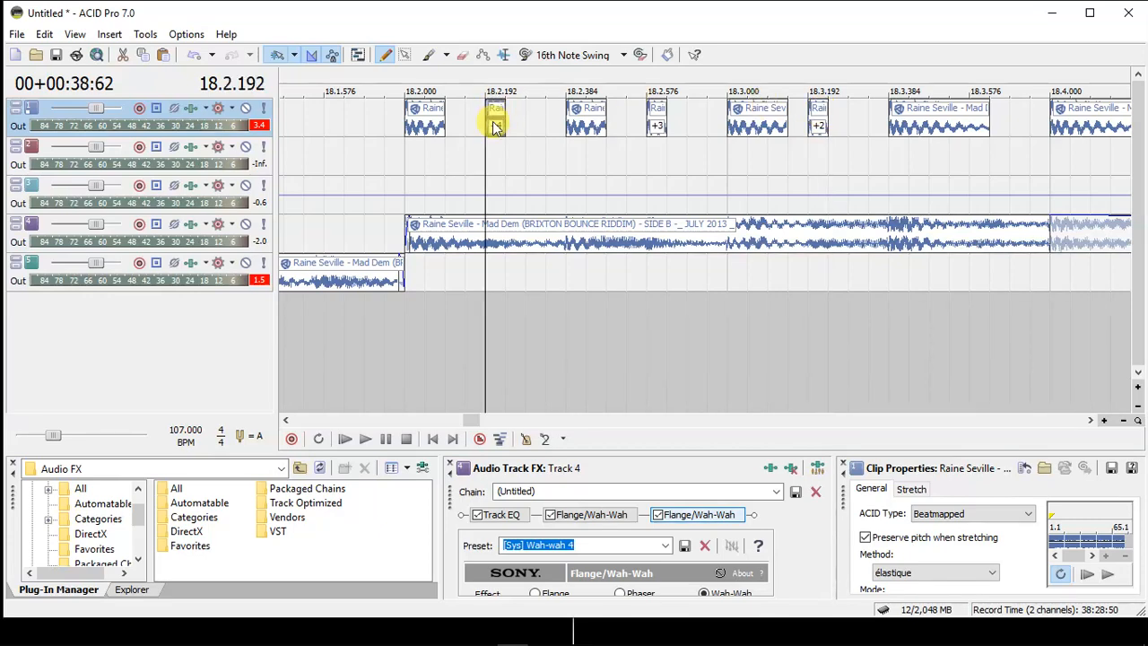
Select the three pitch-shifted Track 1 slices at 18.2.192, 18.2.576 and 18.3.192.
click(821, 115)
scroll(824, 121, up, 3)
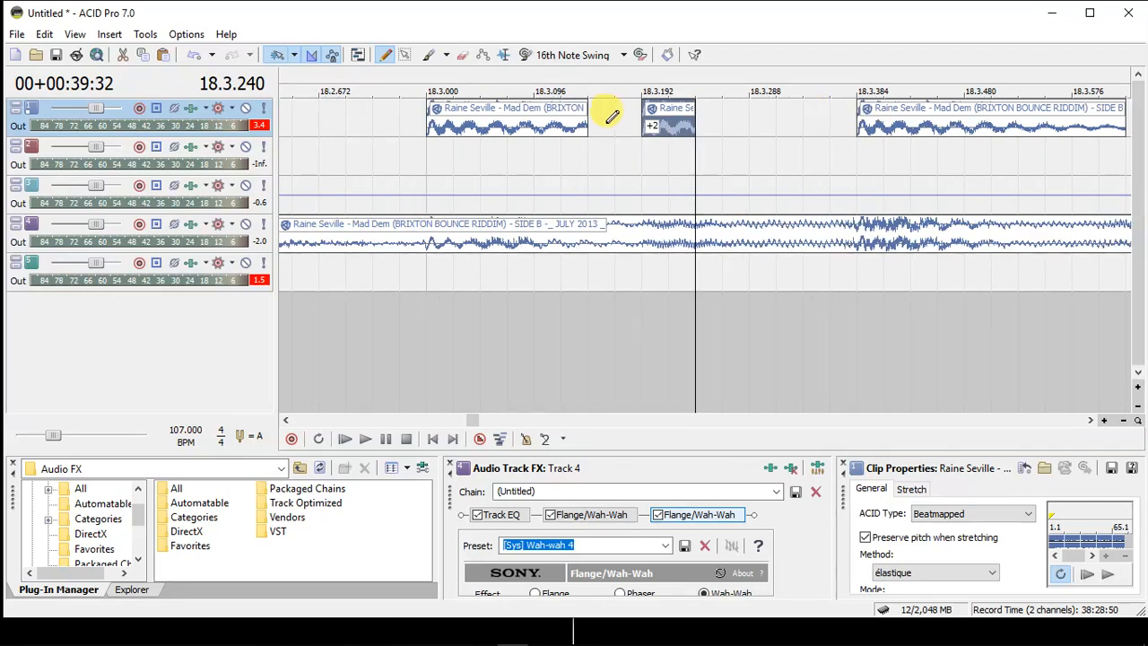
scroll(673, 124, down, 2)
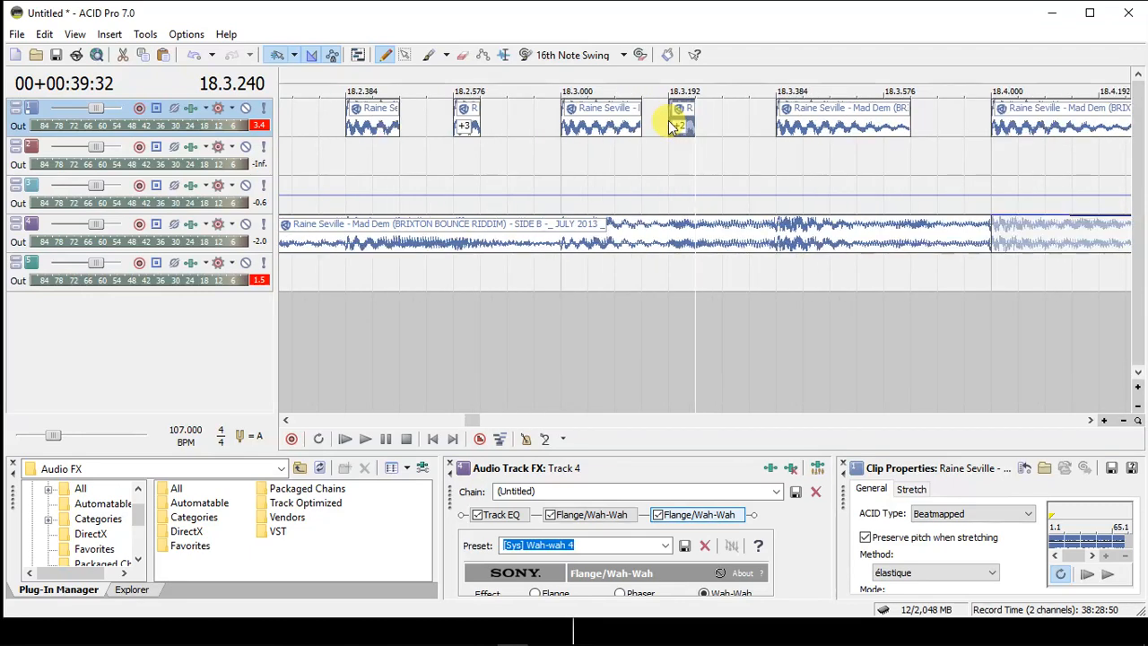
scroll(673, 124, down, 1)
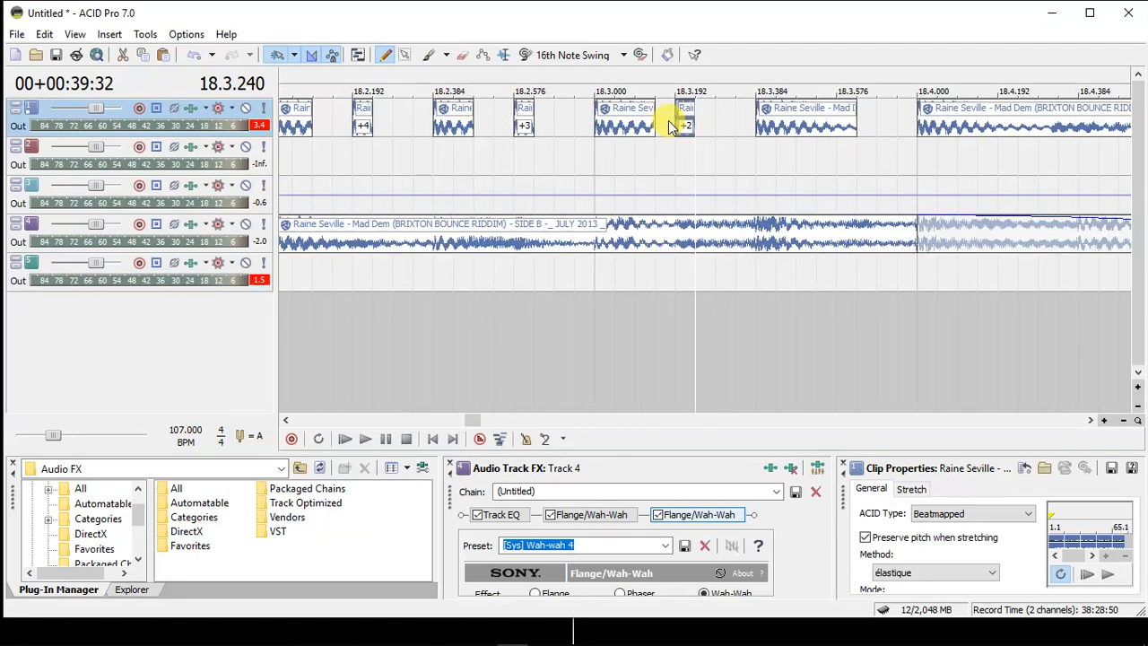
click(357, 125)
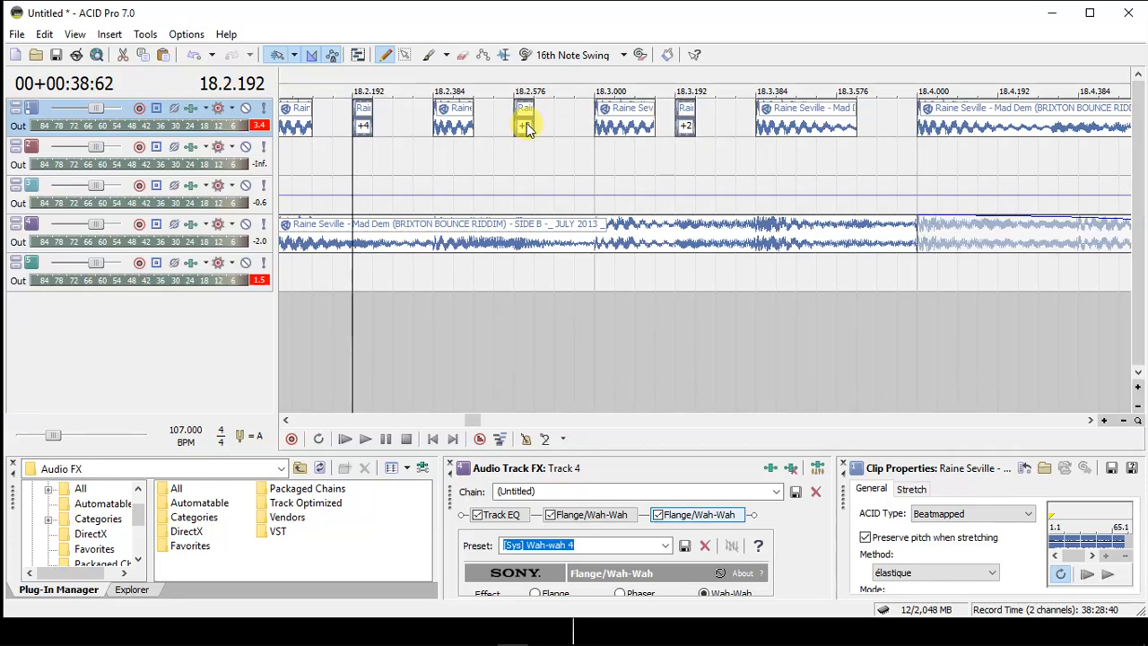
Play the arrangement twice from 18.1.192 to audition the chopped slices.
scroll(527, 123, down, 6)
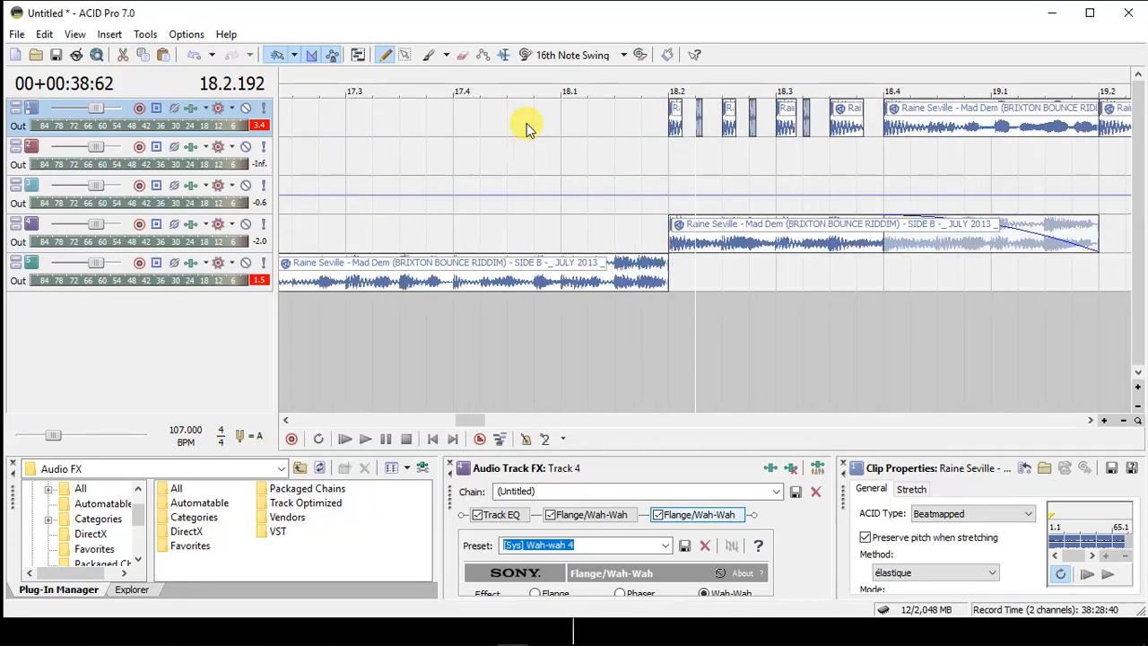
click(595, 133)
key(space)
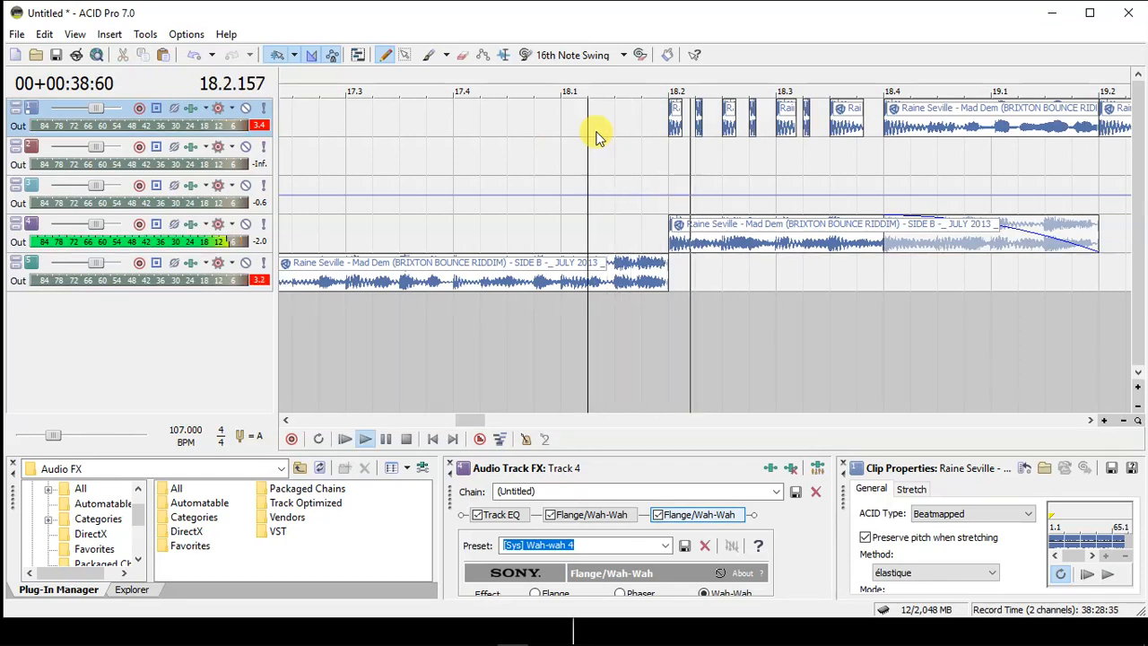
key(space)
key(space)
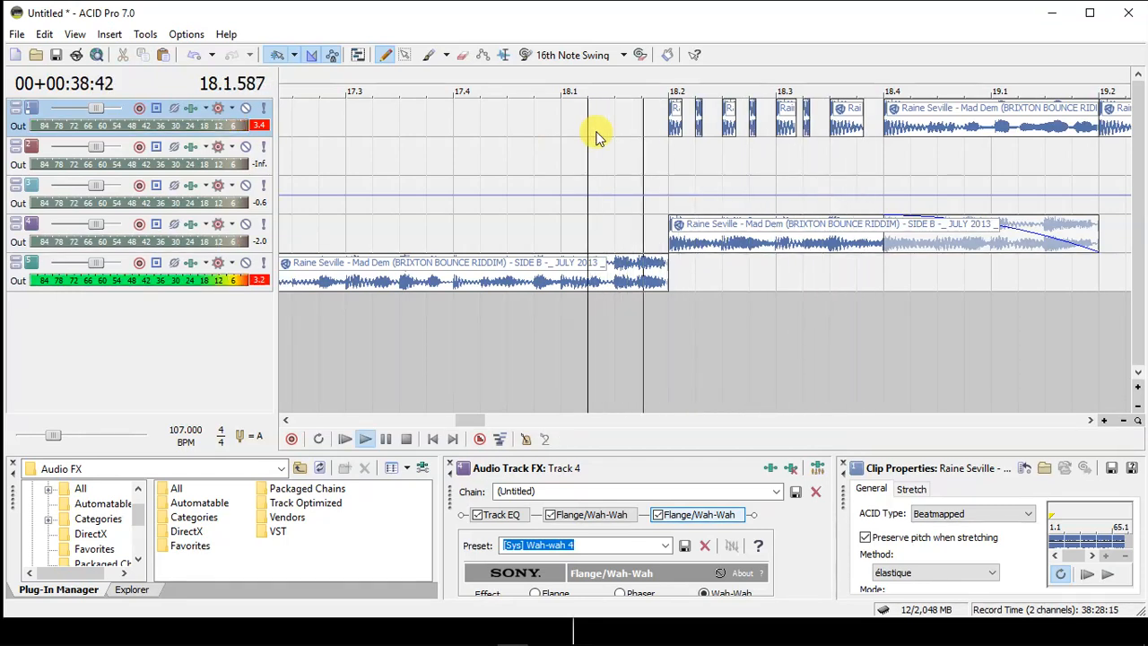
key(space)
Solo Track 1 and play it from 18.1.192.
click(266, 110)
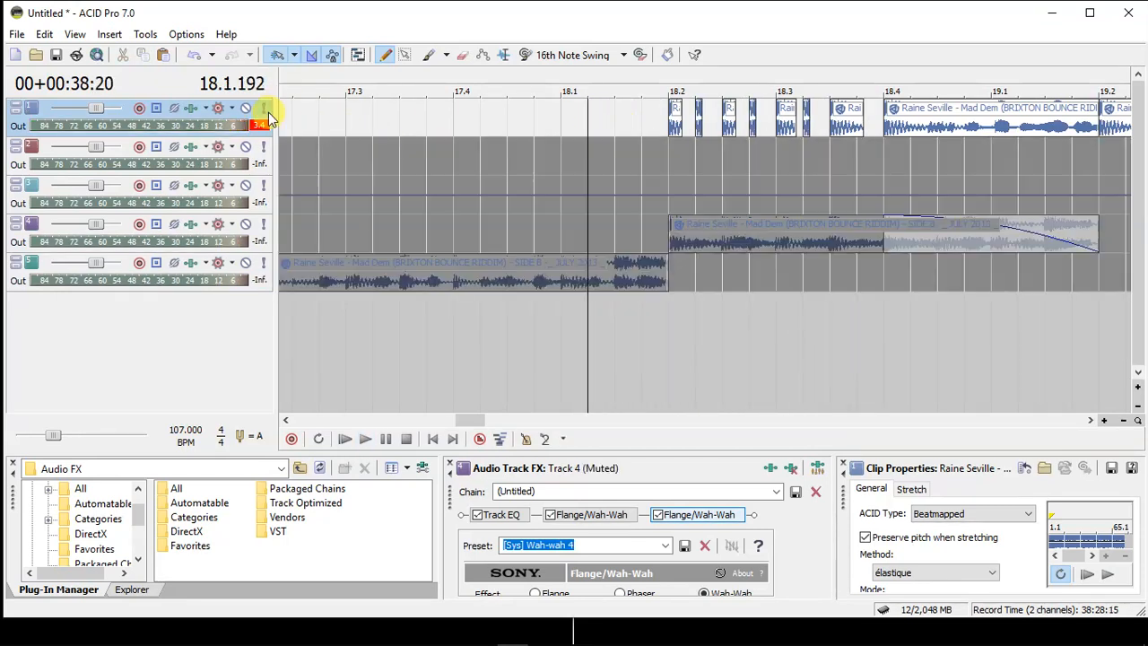
key(space)
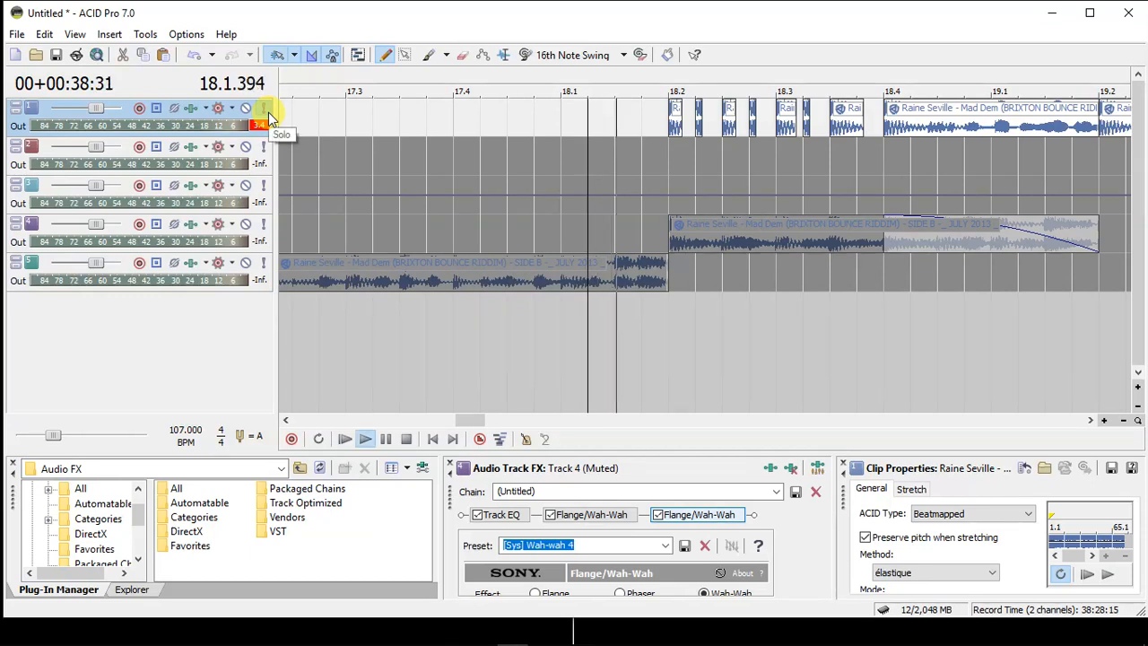
key(space)
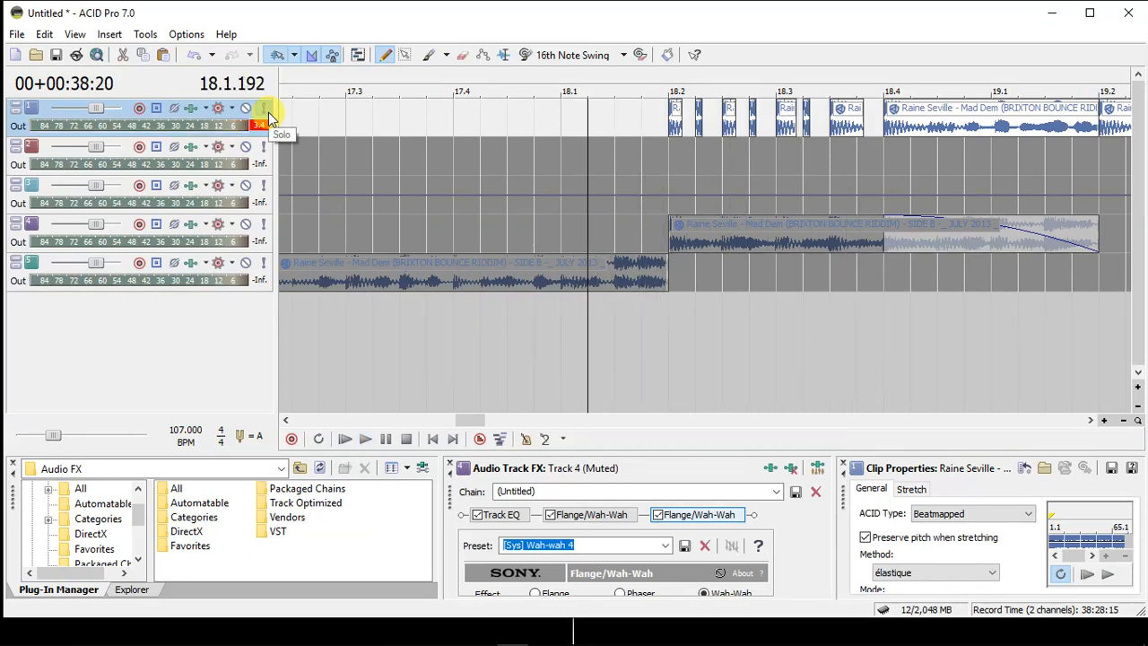
Unsolo Track 1, then choose the Erase tool for cutting up its clip at 18.4.000.
click(267, 109)
click(889, 120)
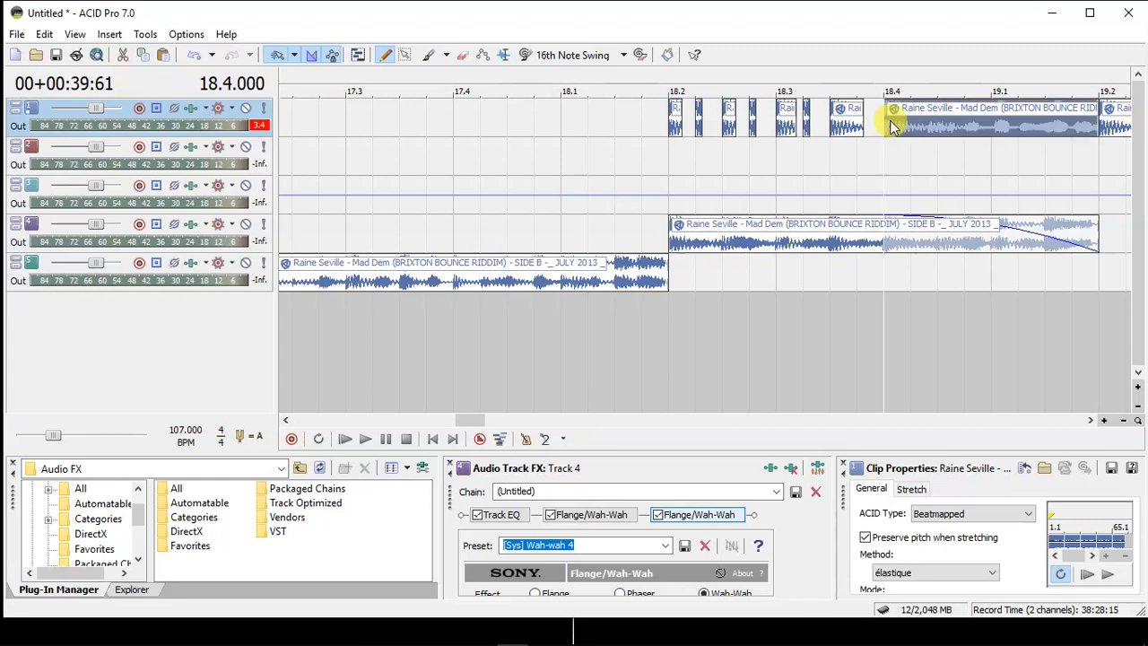
key(Up)
key(Up)
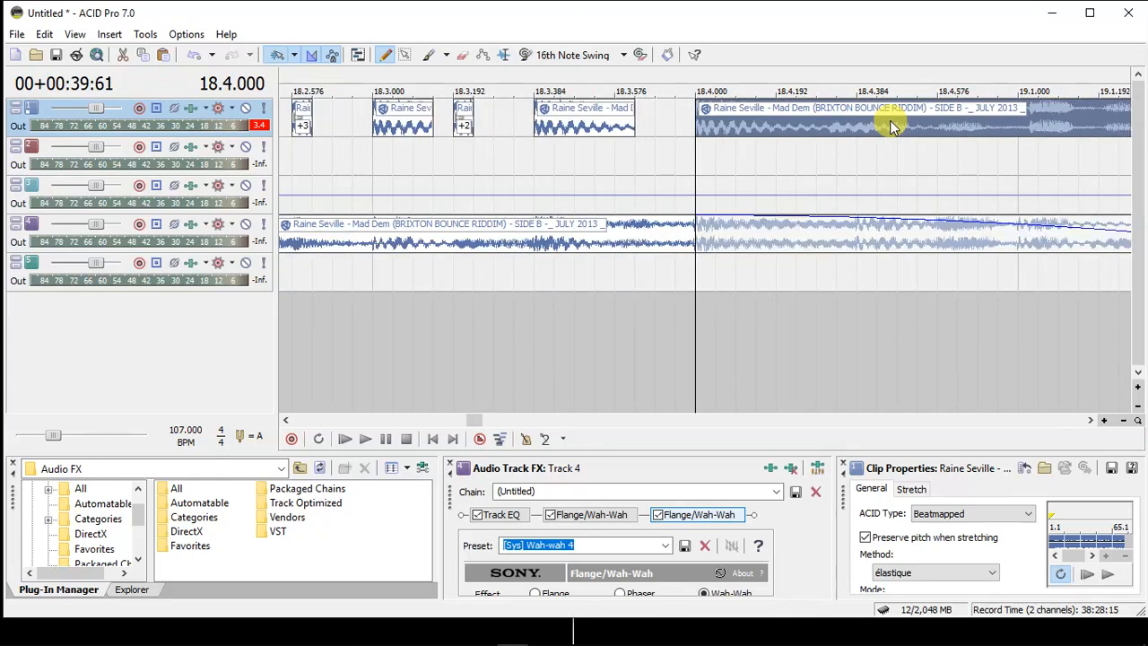
click(464, 57)
click(725, 120)
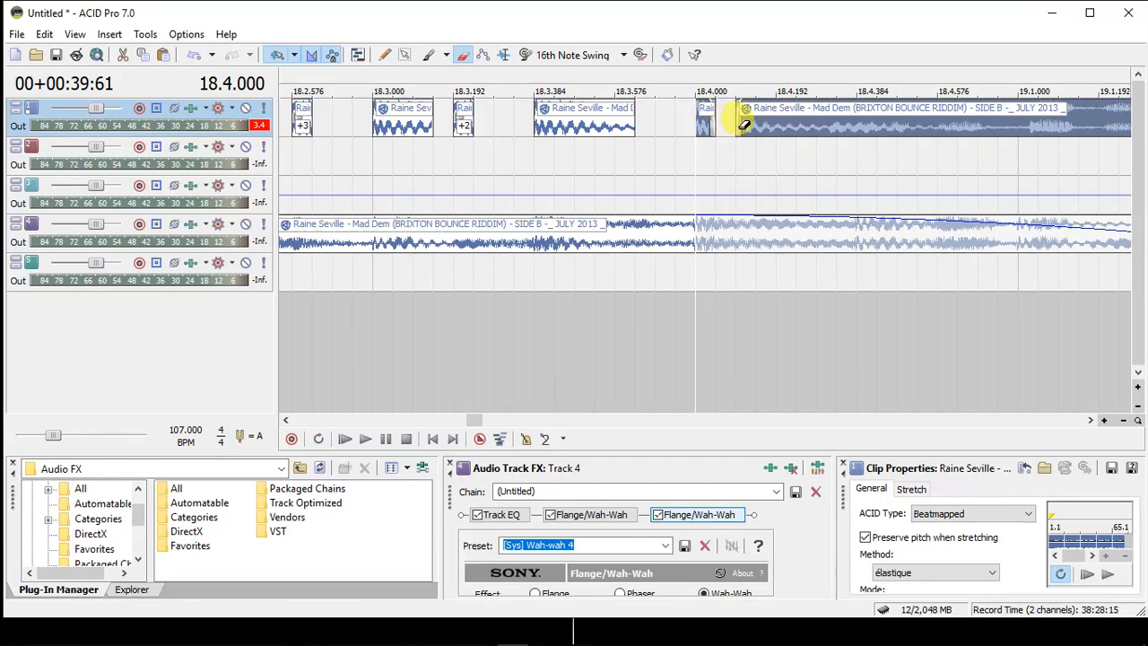
click(744, 124)
key(ctrl+z)
key(ctrl+z)
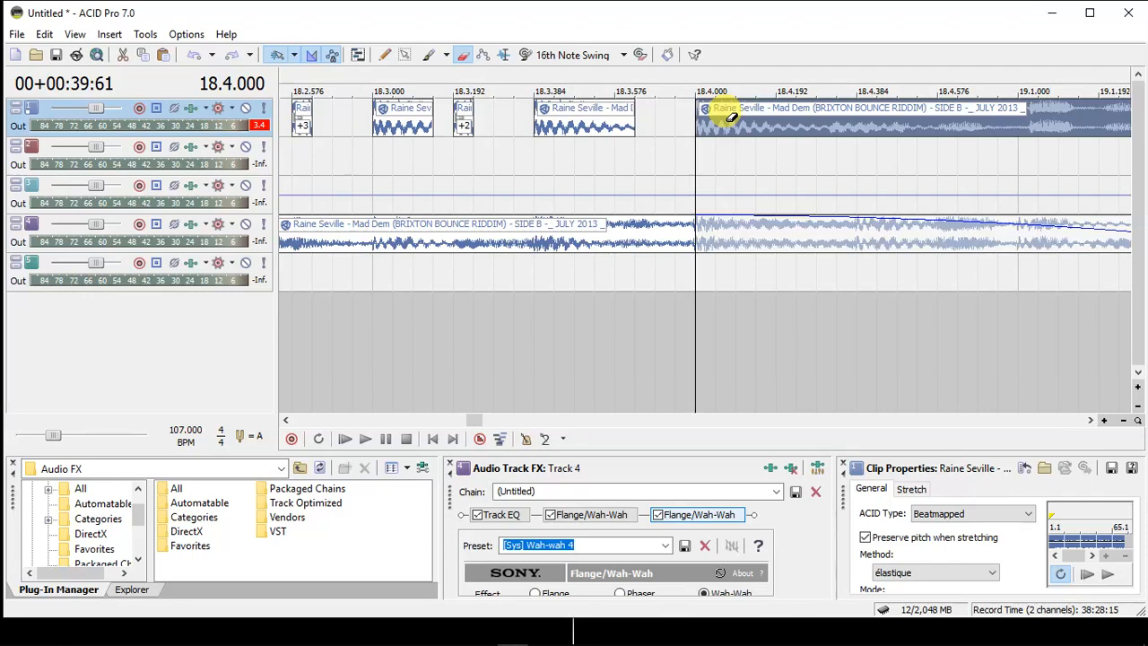
Erase gaps in the Track 1 clip from 18.4.000 to 19.2.000, leaving eight evenly spaced slices, and pitch-shift them up.
click(1091, 420)
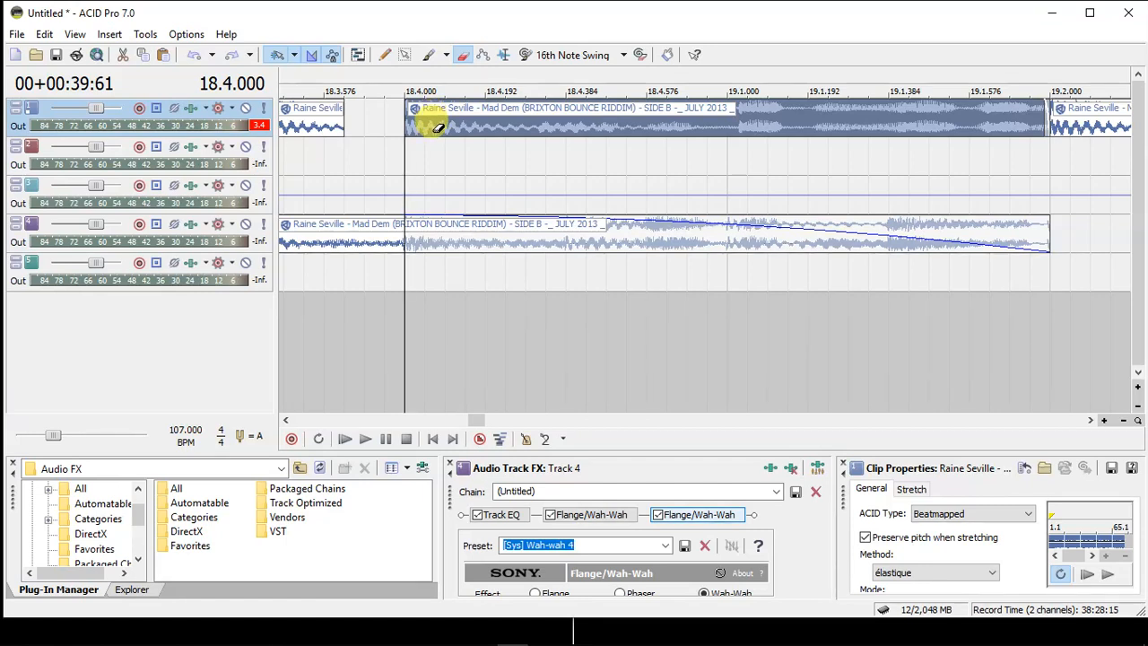
mouse_move(438, 128)
mouse_down()
mouse_move(538, 114)
mouse_move(855, 118)
mouse_up()
drag(870, 119, 1038, 124)
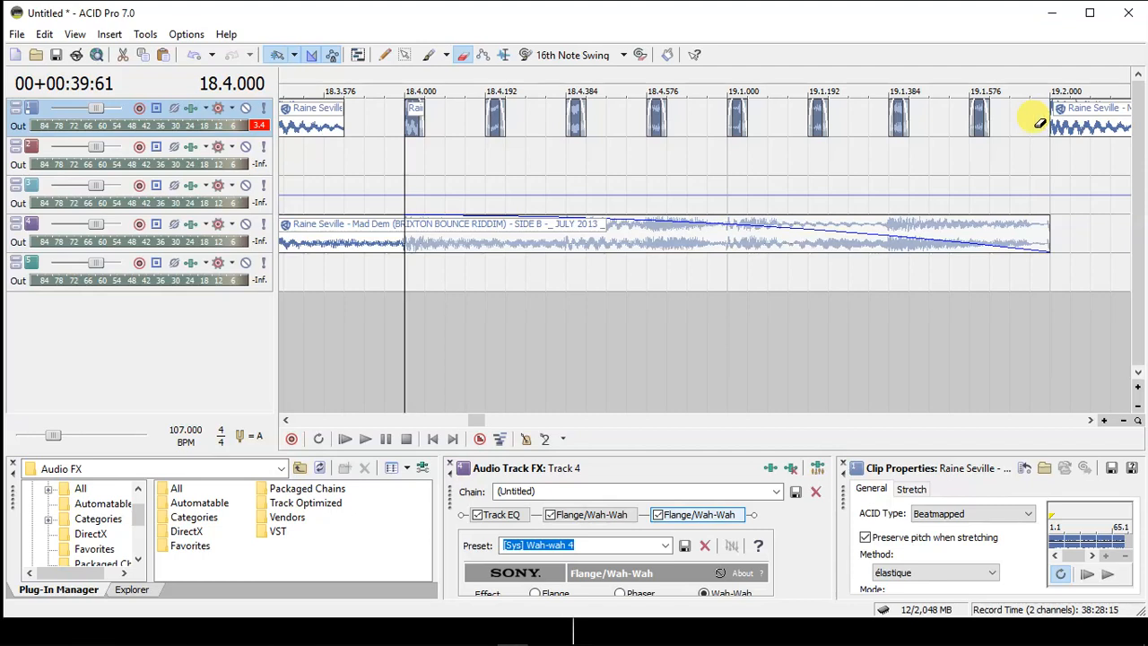
key(u)
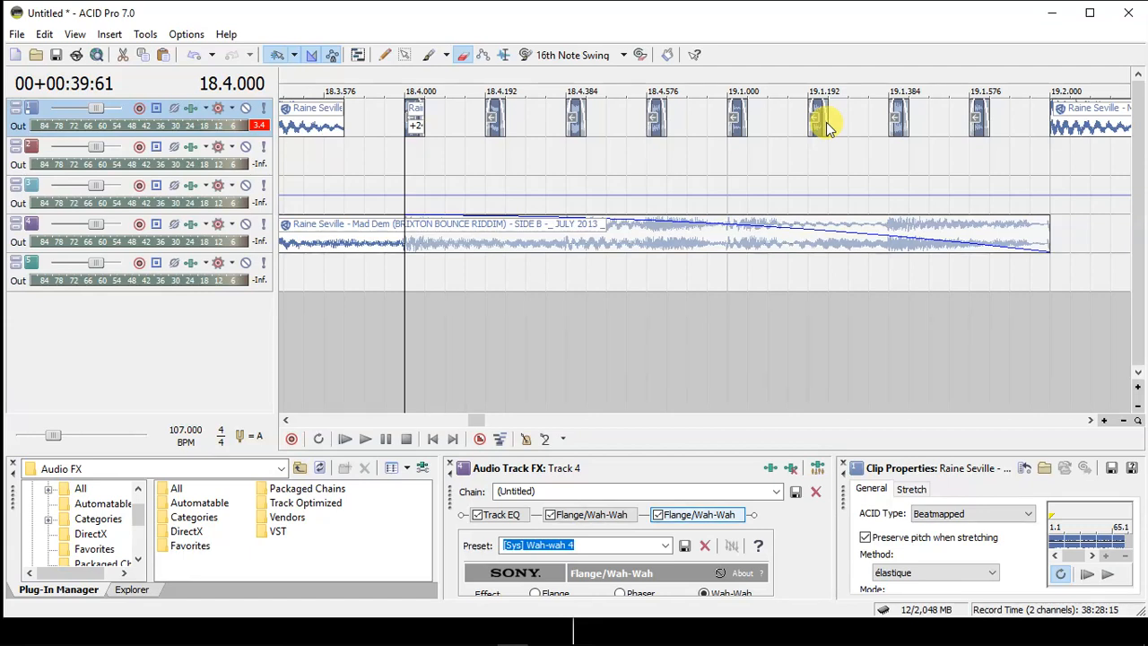
key(ctrl+d)
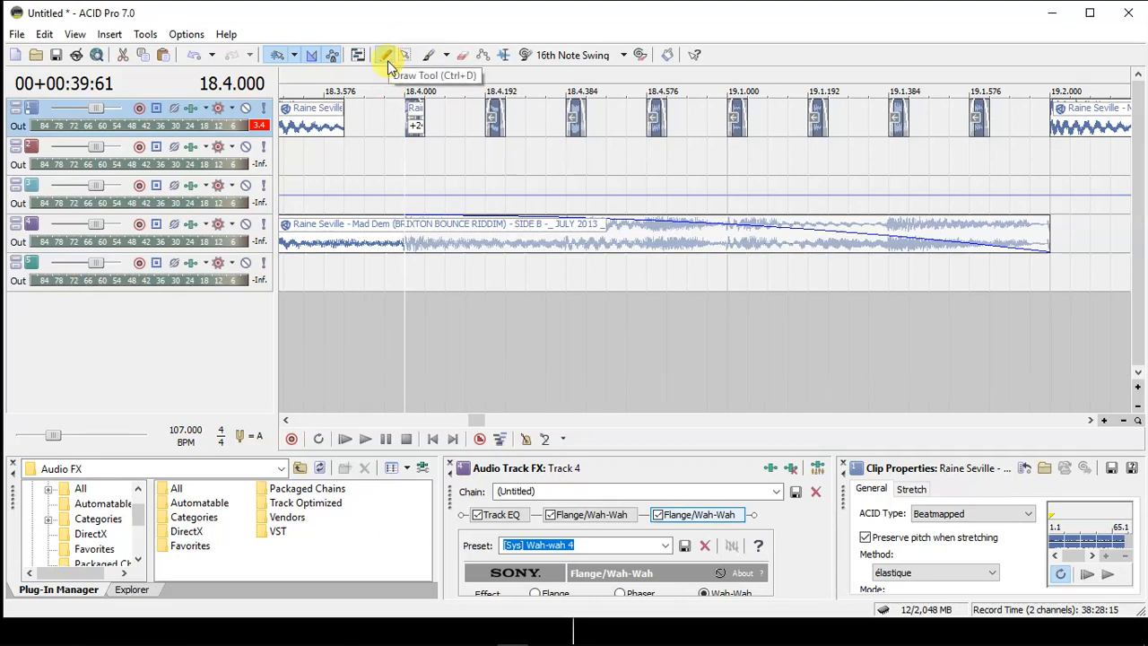
Play the full arrangement from 16.3.000 to audition the newly chopped section.
click(464, 150)
scroll(458, 160, down, 5)
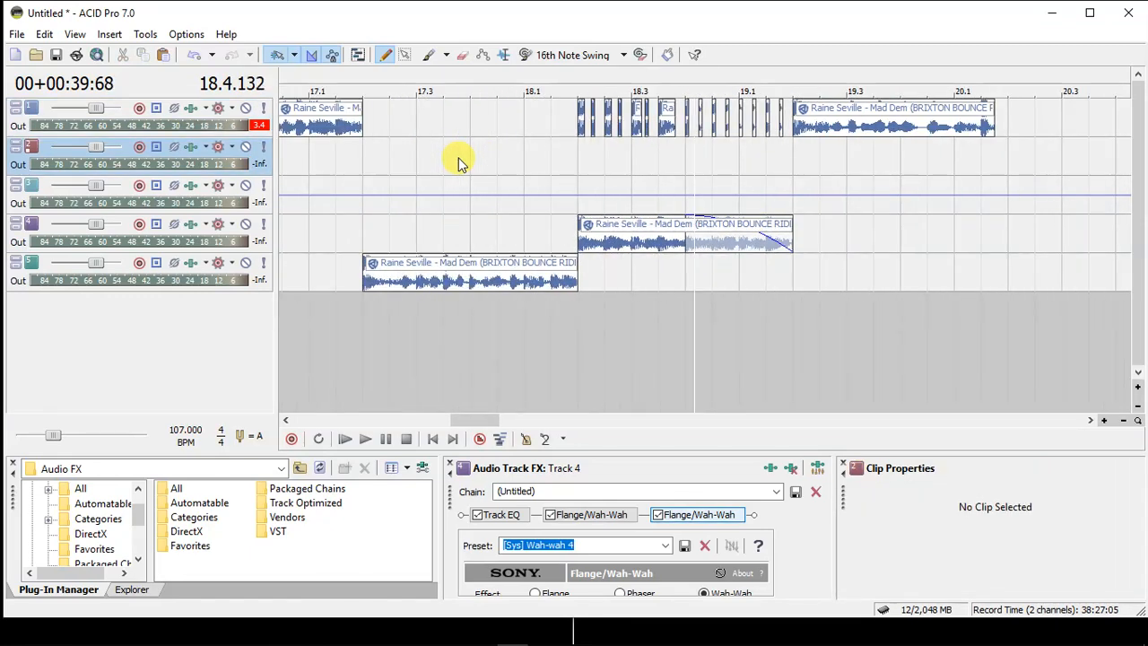
scroll(459, 161, down, 2)
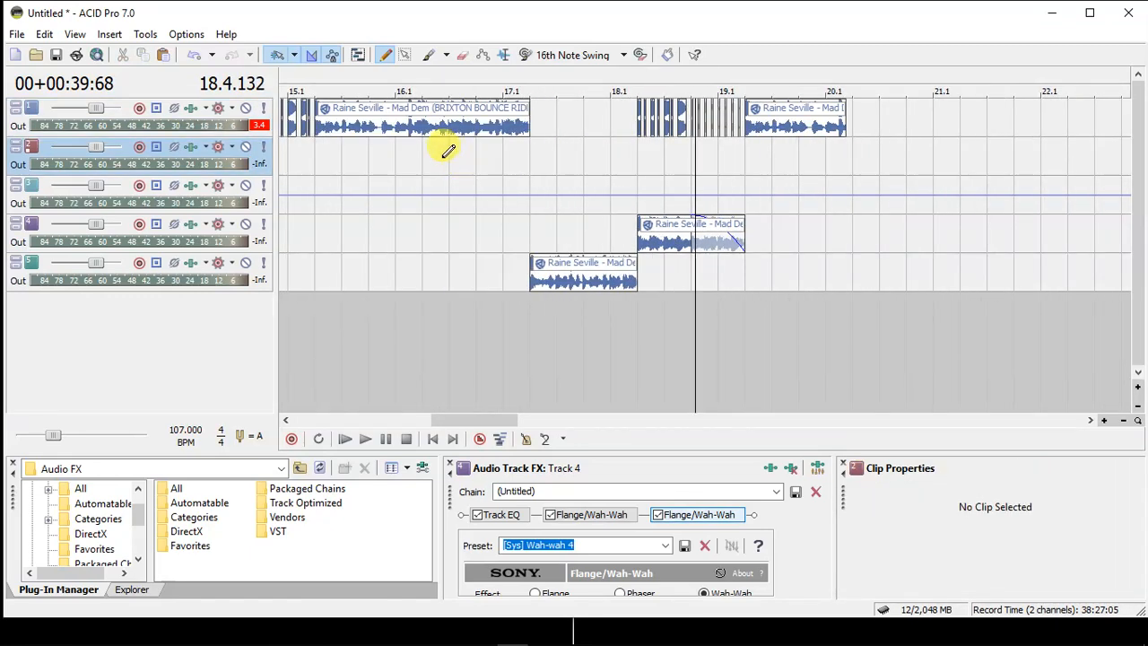
click(448, 154)
key(space)
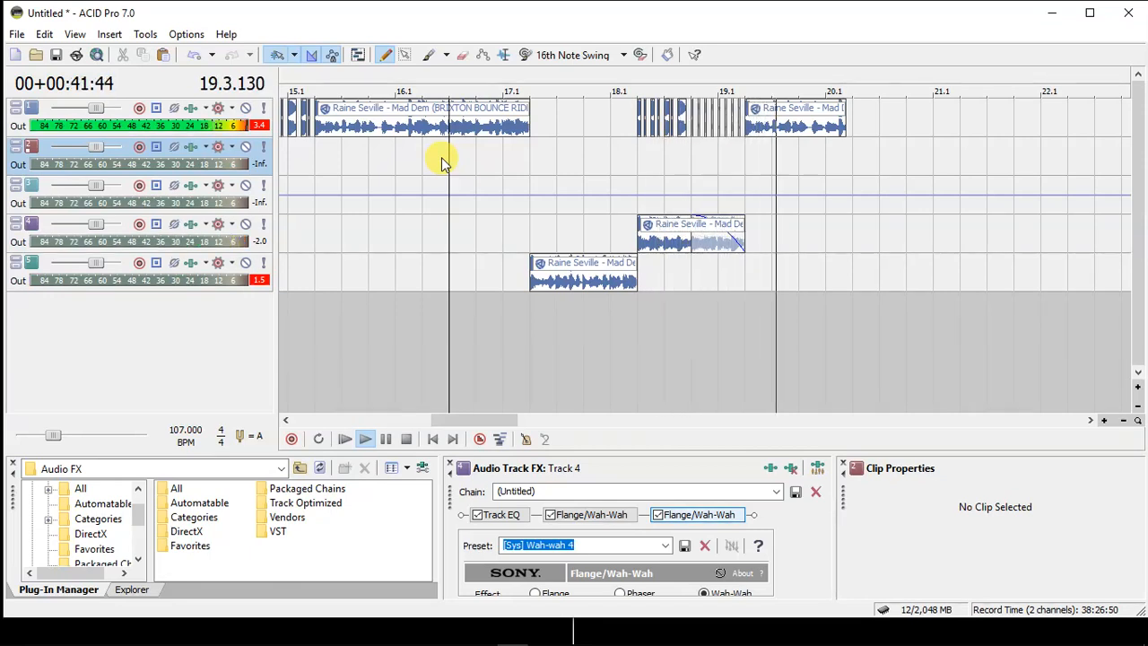
key(space)
key(space)
key(space)
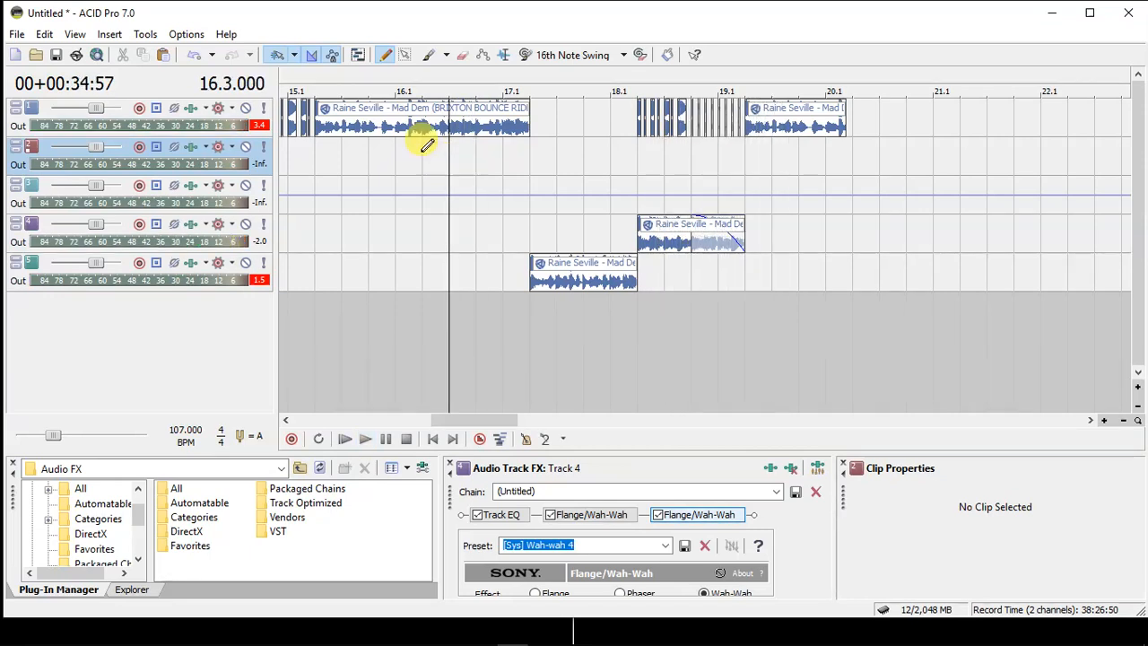
Solo Track 1 and play its slices from 18.2.000.
click(263, 107)
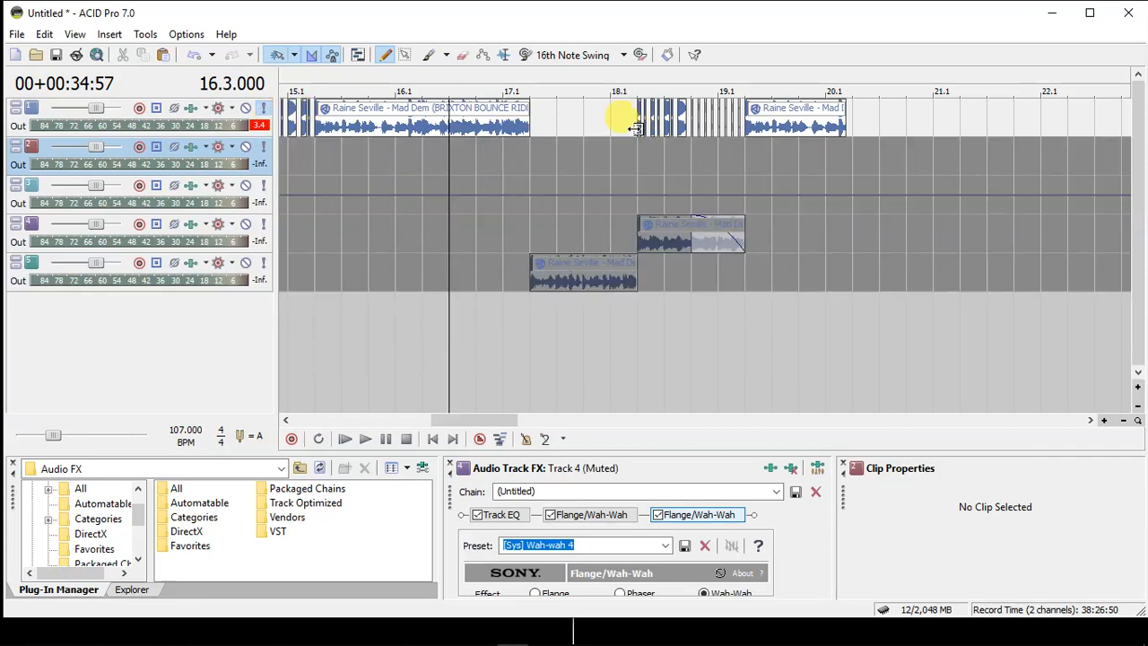
click(634, 120)
key(space)
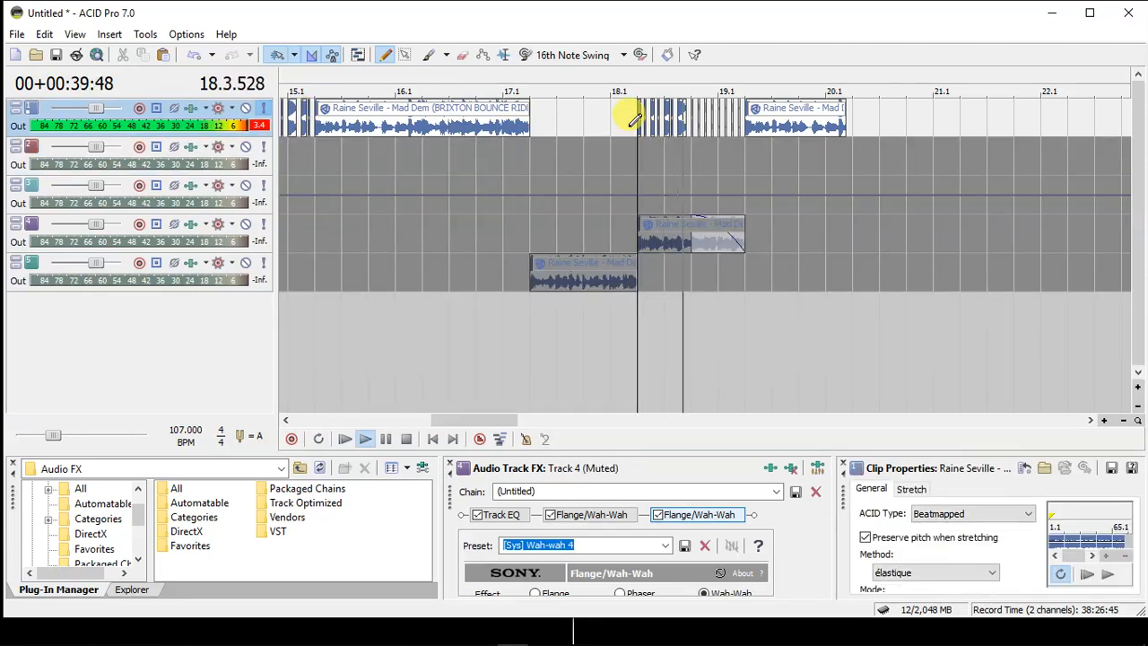
key(space)
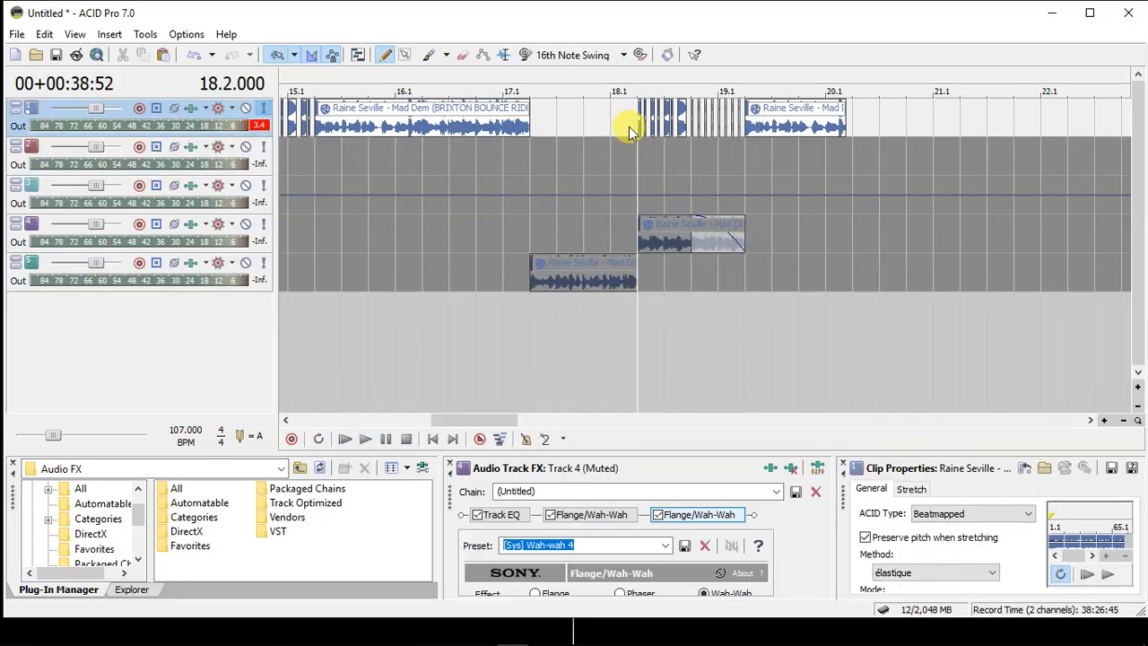
Unsolo Track 1 and replay all tracks from 18.2.000.
click(261, 109)
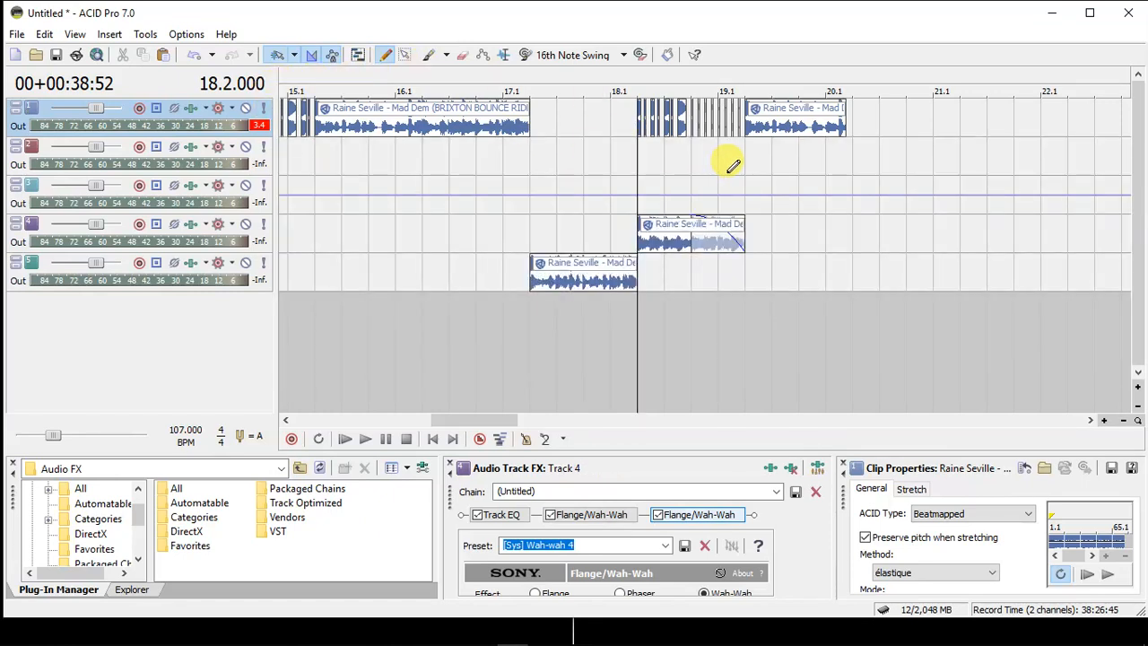
key(space)
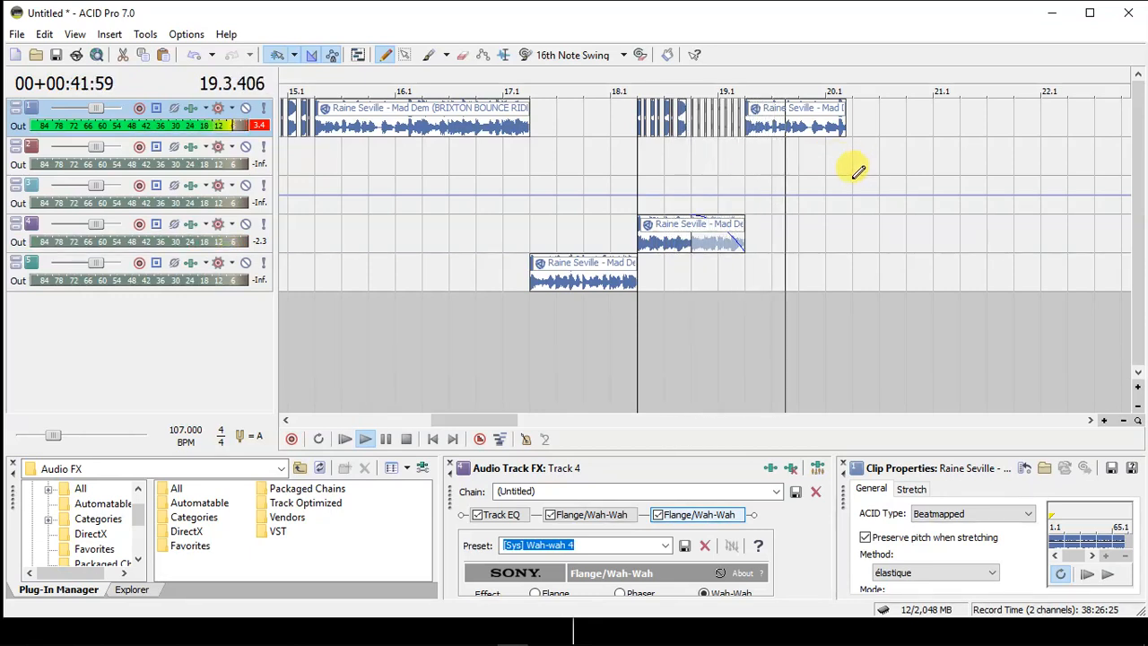
key(space)
Split the last Track 1 clip at 19.4.000 and delete the part after the split.
click(798, 129)
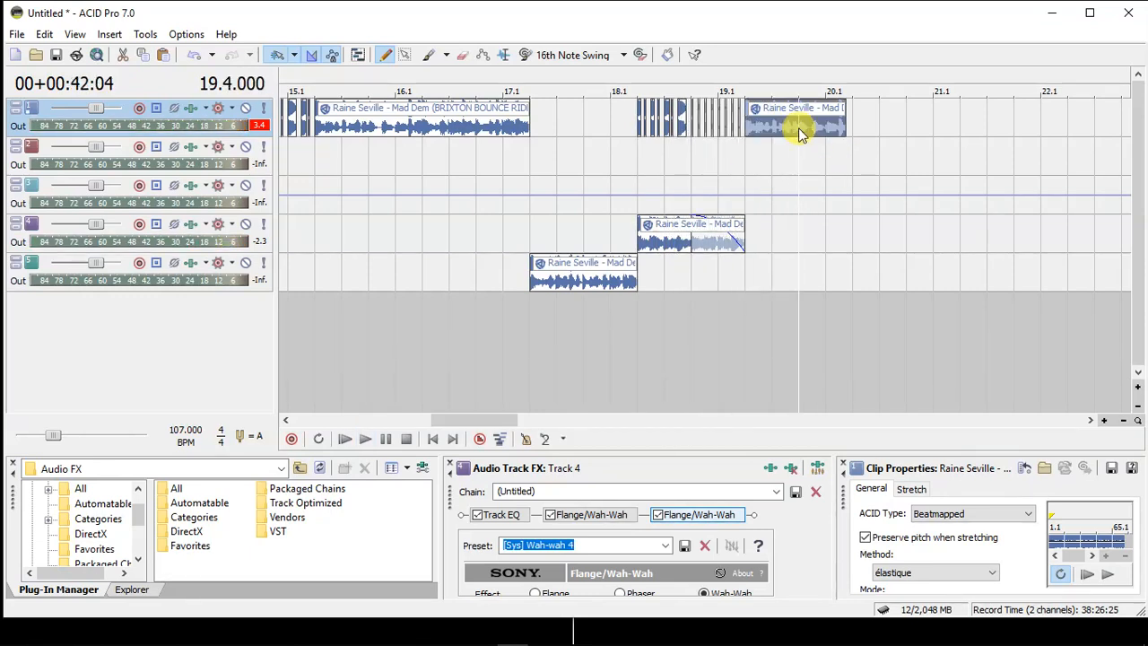
key(s)
key(Delete)
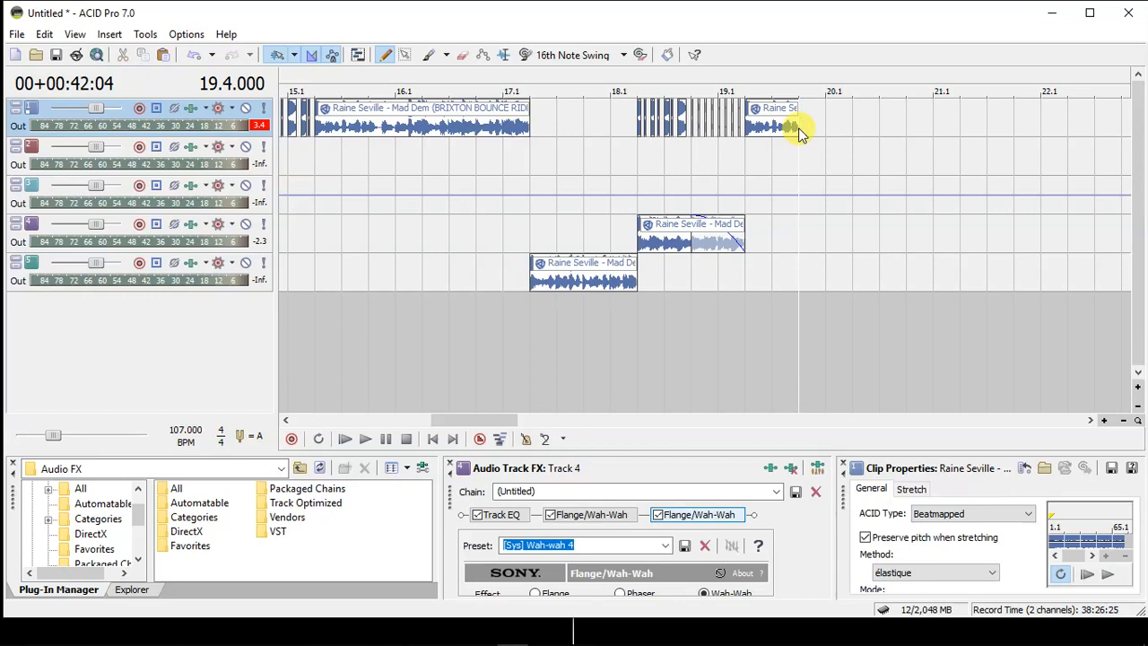
Copy the Track 1 slice at 18.2.000 to 19.4.000 and trim the copy's end to about half its length.
click(642, 121)
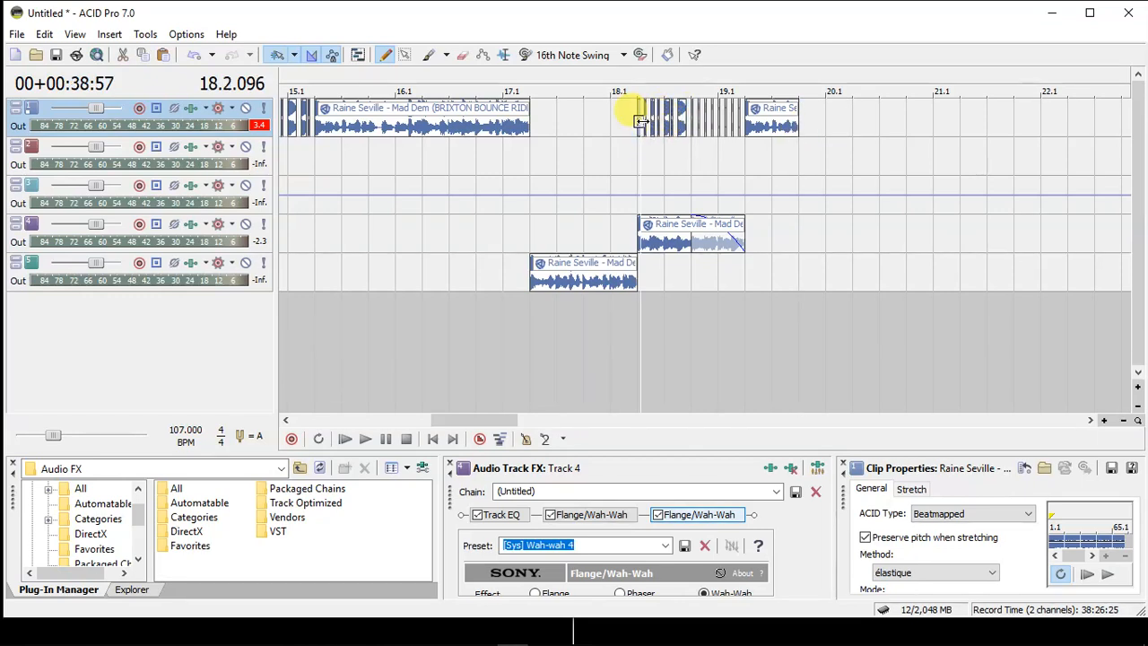
click(797, 122)
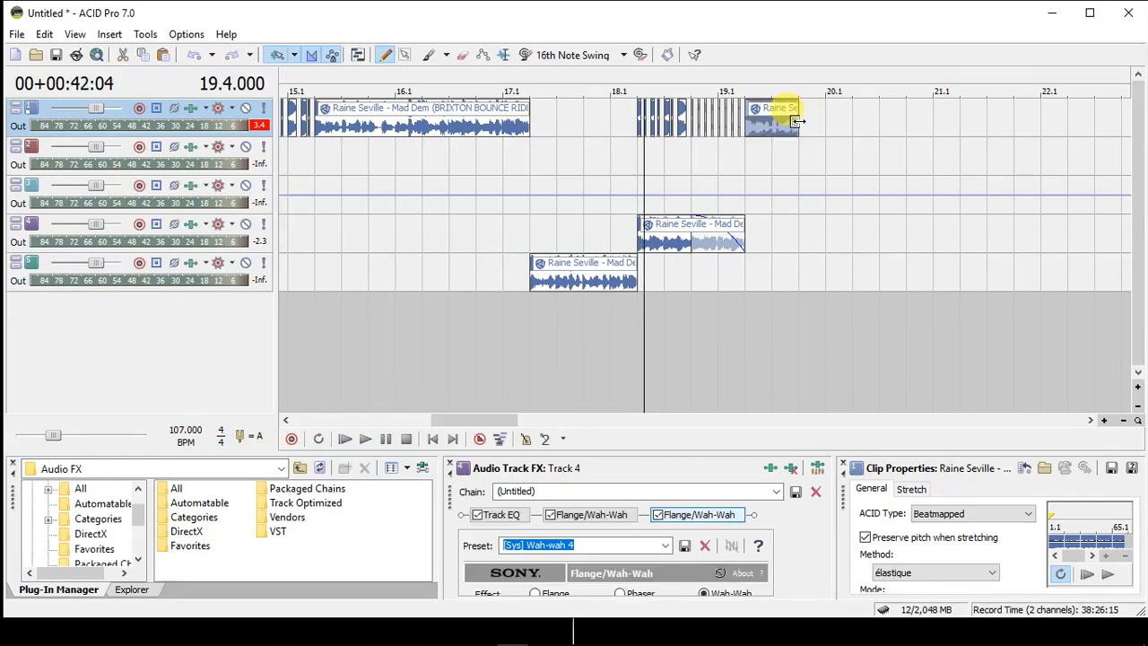
click(799, 121)
scroll(799, 121, up, 4)
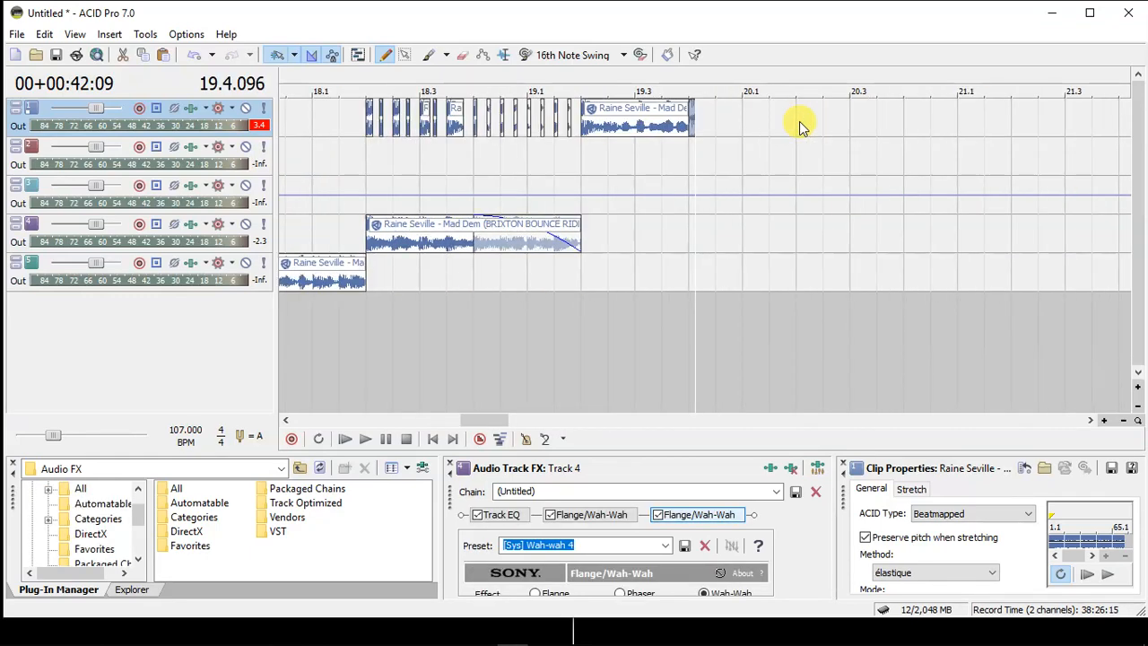
scroll(799, 121, up, 3)
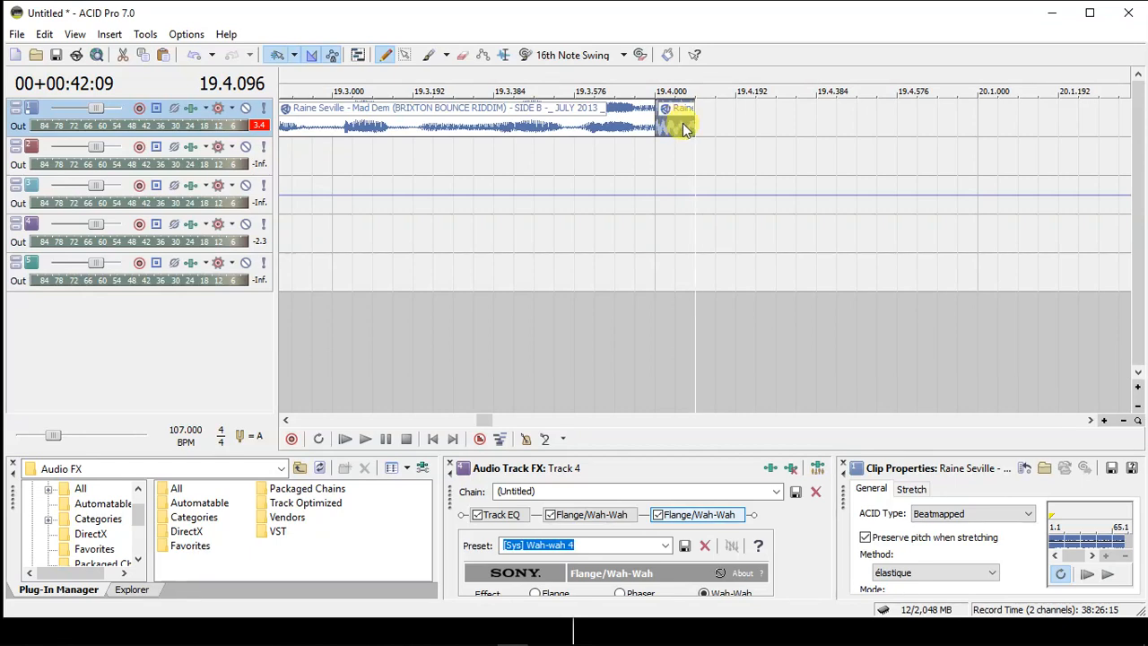
mouse_move(694, 117)
mouse_down()
mouse_move(717, 115)
mouse_move(674, 116)
mouse_up()
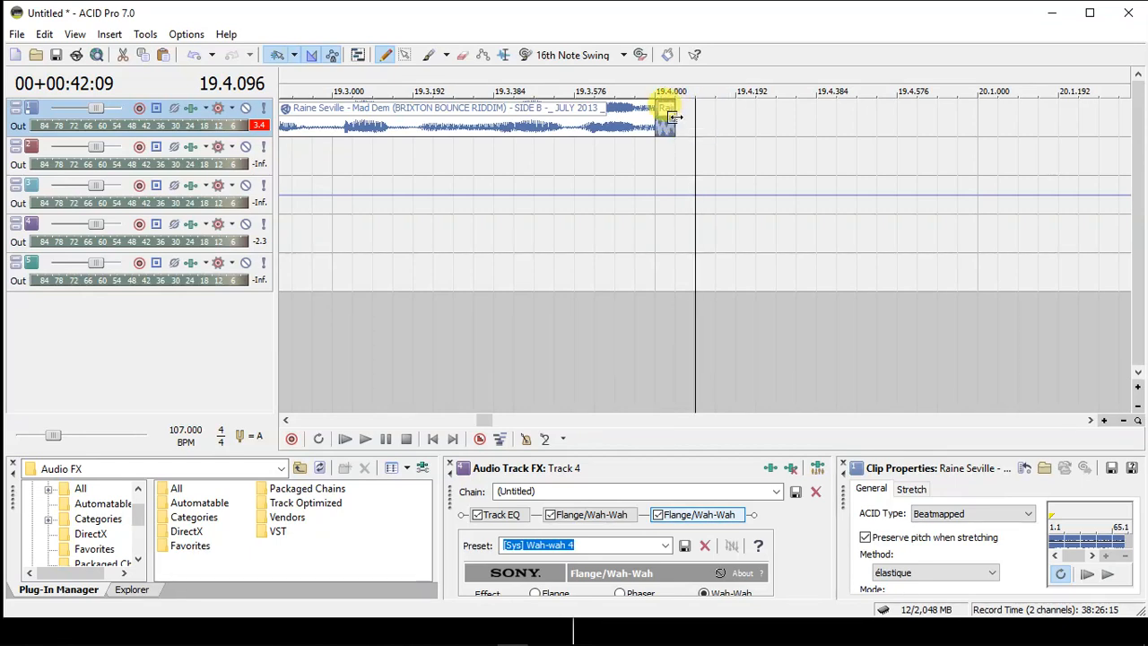
Set the grid spacing to 64th Note Triplets and shorten the slice at 19.4.000 to end at 19.4.032.
click(662, 132)
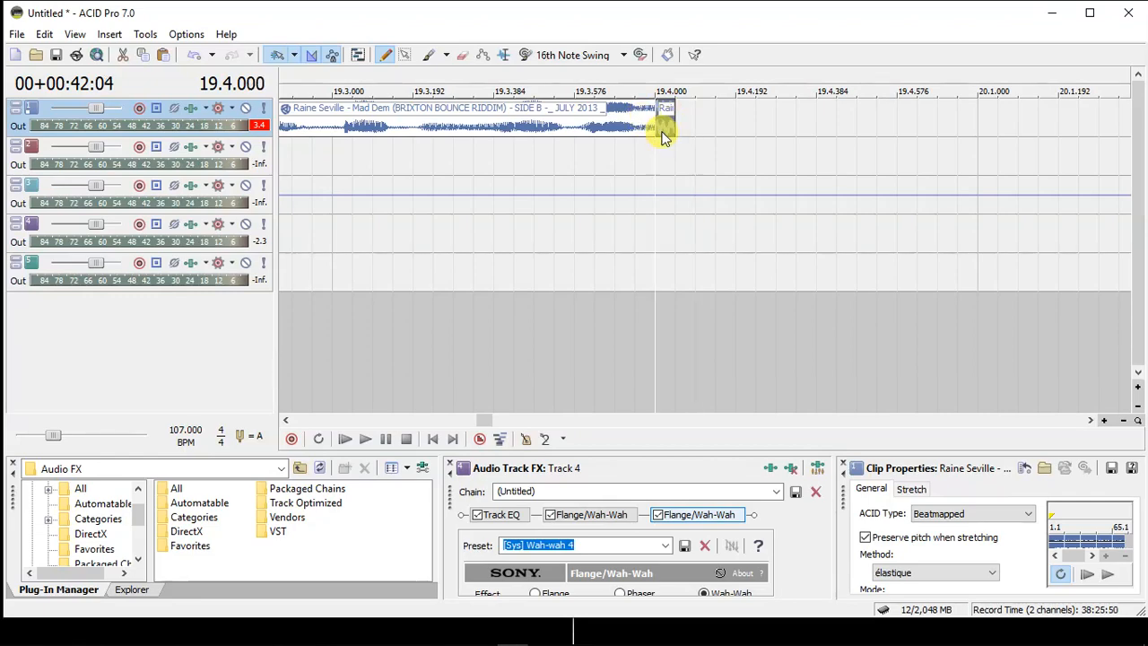
click(189, 35)
mouse_move(222, 79)
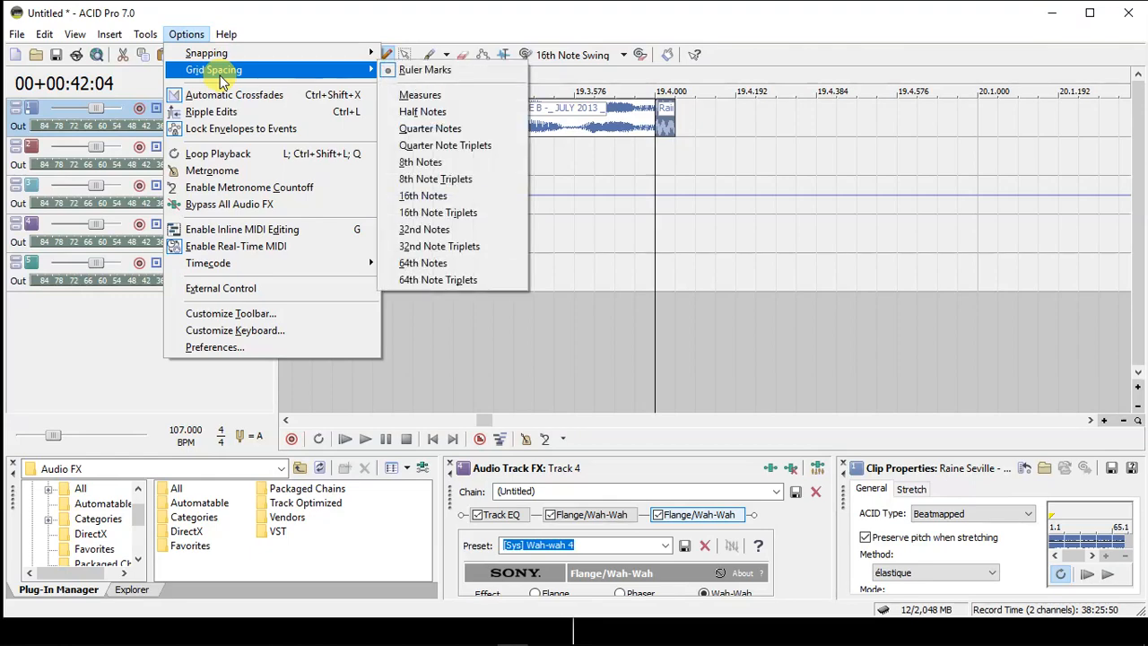
click(452, 281)
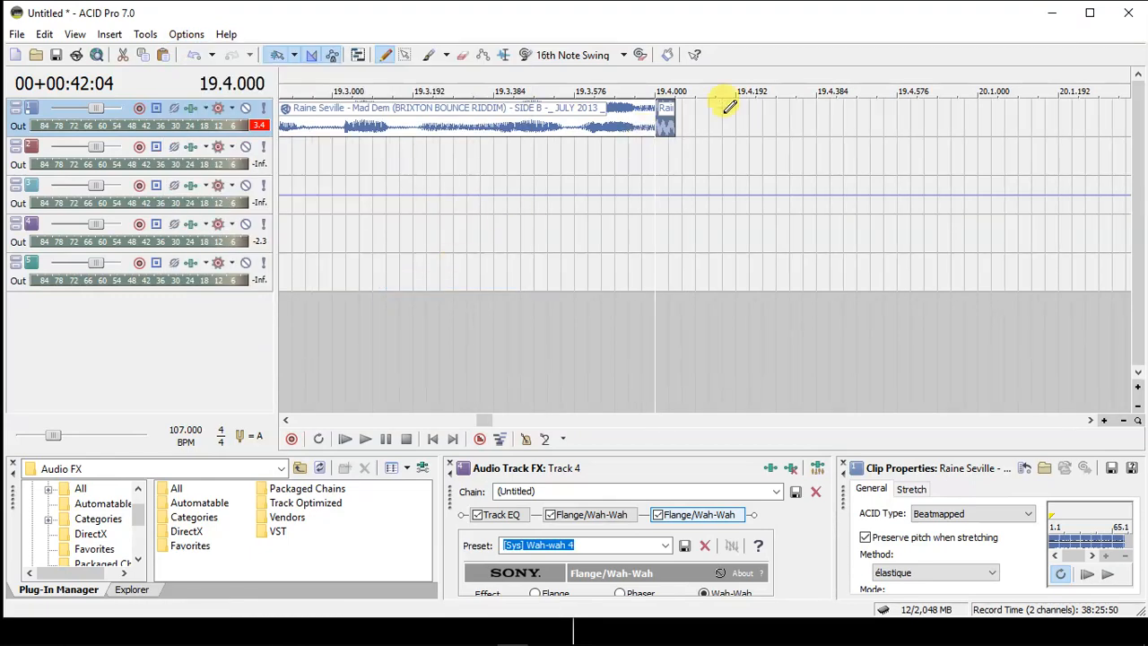
scroll(691, 105, up, 3)
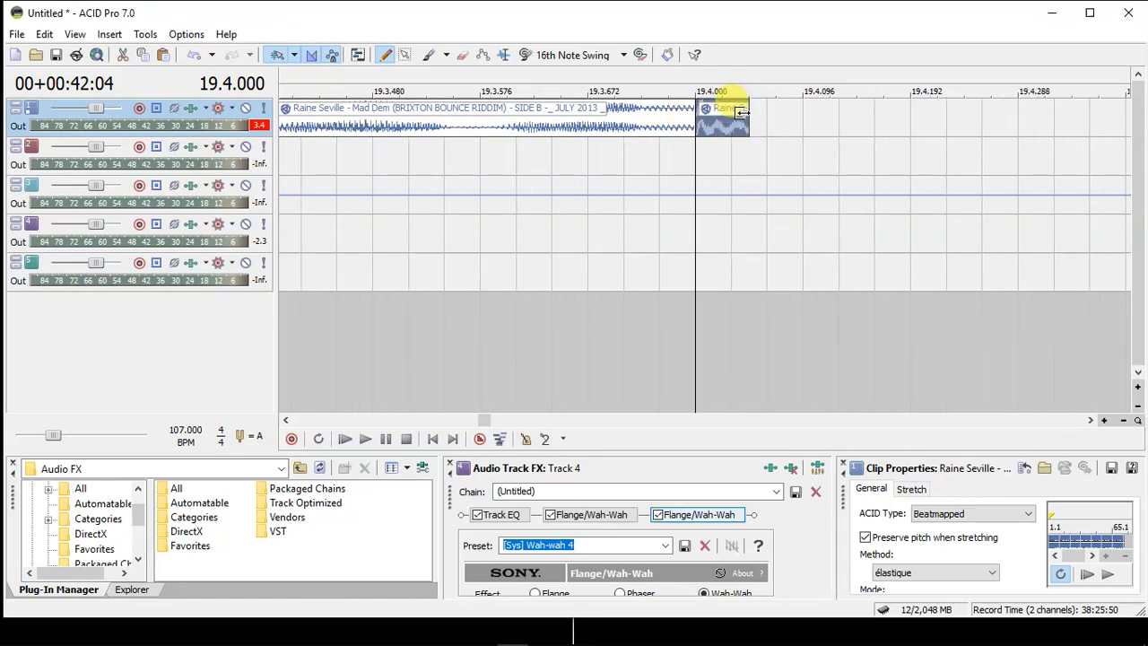
drag(743, 112, 708, 114)
Duplicate the short slice at 19.4.000 back to back on Track 1 until the copies reach 19.4.512.
scroll(708, 114, down, 3)
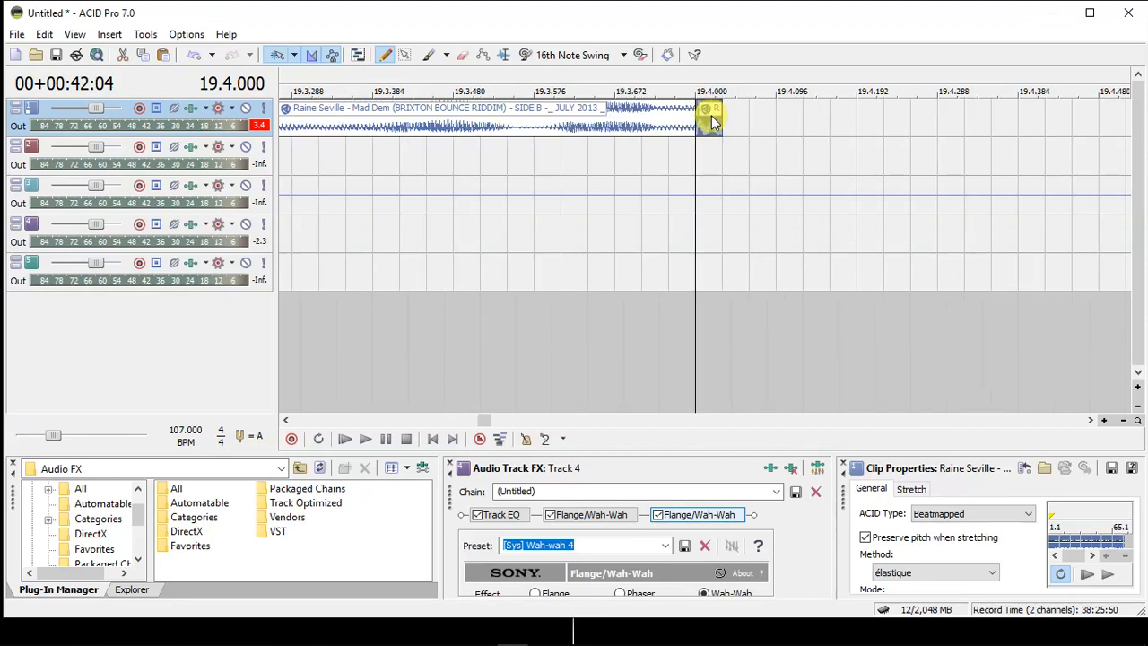
scroll(707, 114, down, 2)
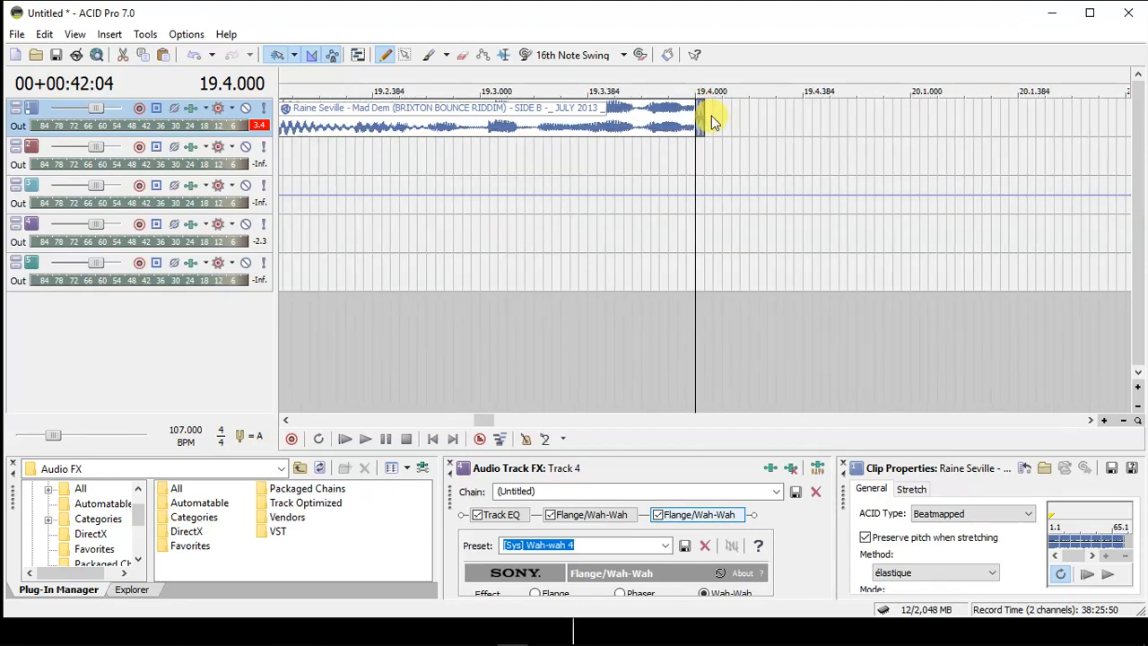
click(704, 114)
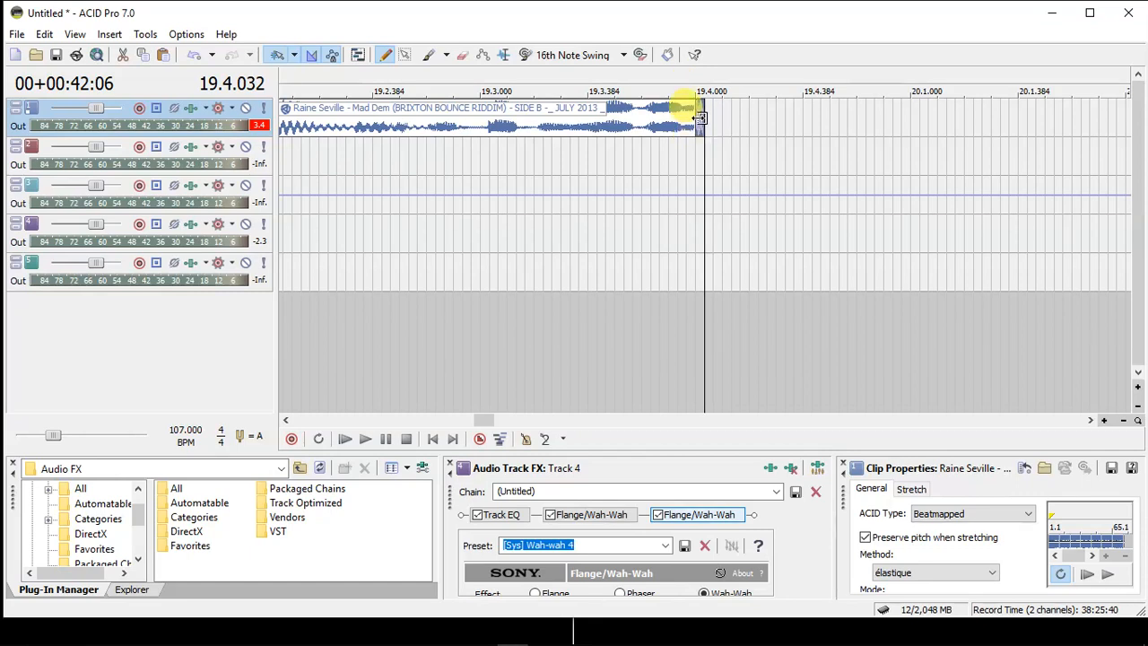
click(697, 117)
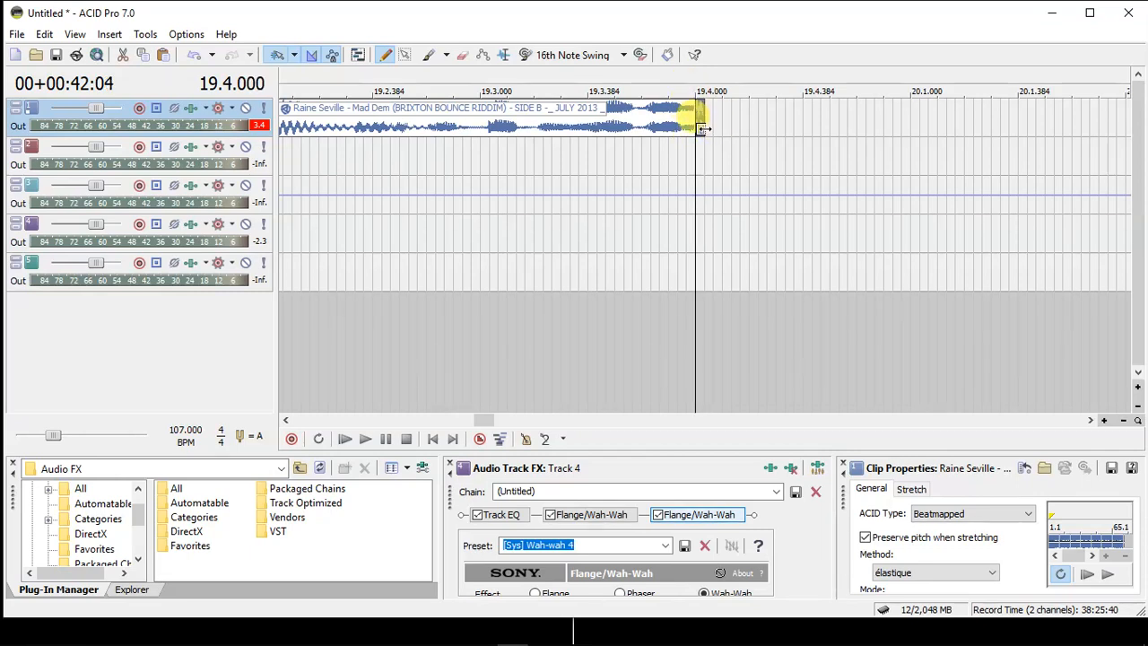
click(705, 129)
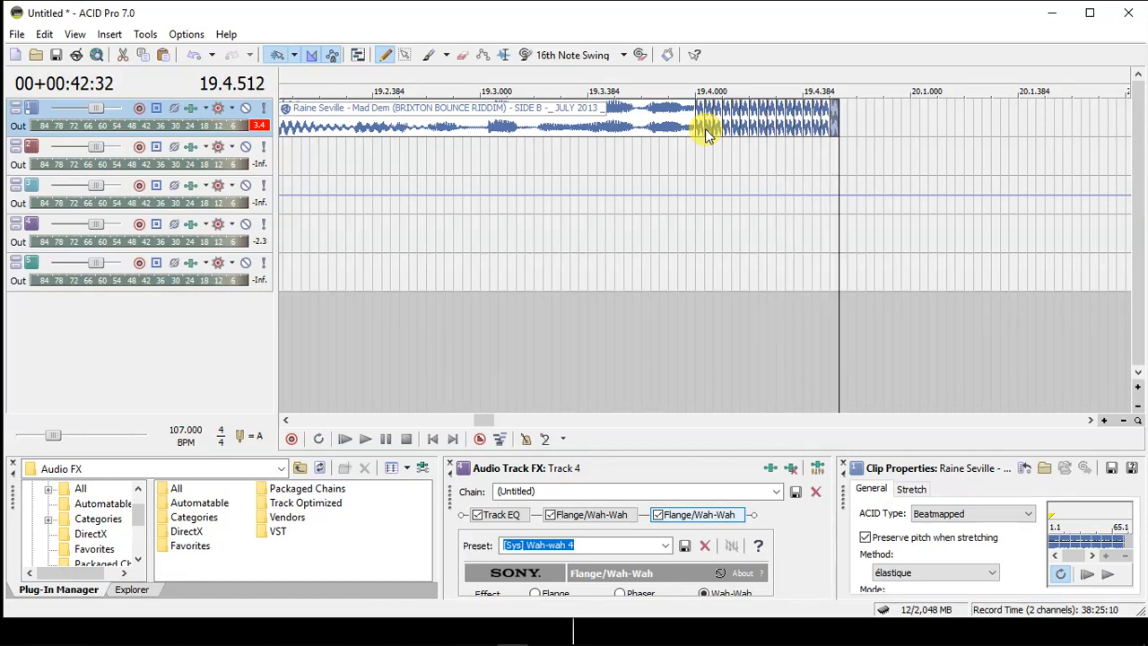
Pitch-shift the first six short Track 1 slices from 19.4.000 progressively down, from -1 to -6 semitones.
click(704, 131)
click(700, 130)
scroll(698, 130, up, 2)
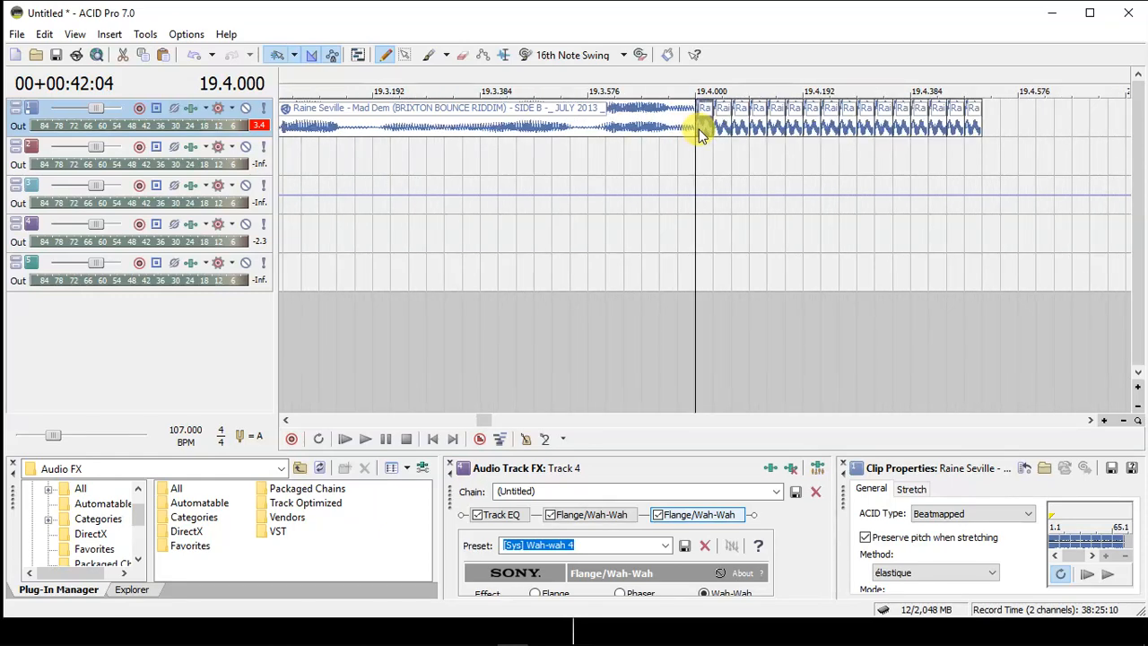
click(728, 128)
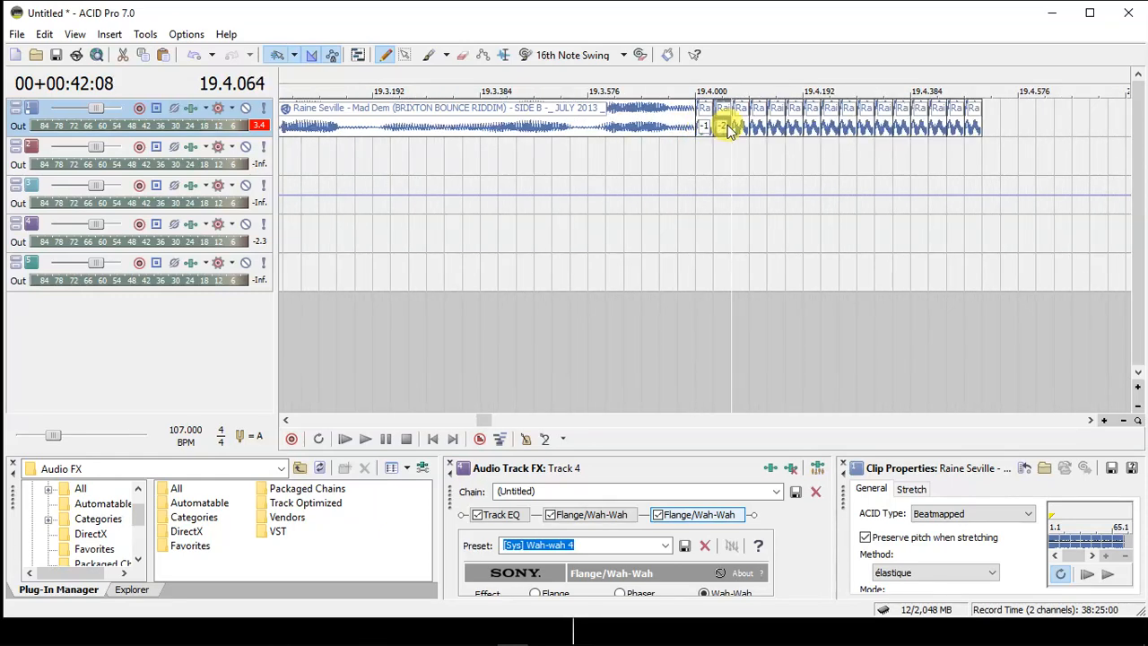
click(744, 130)
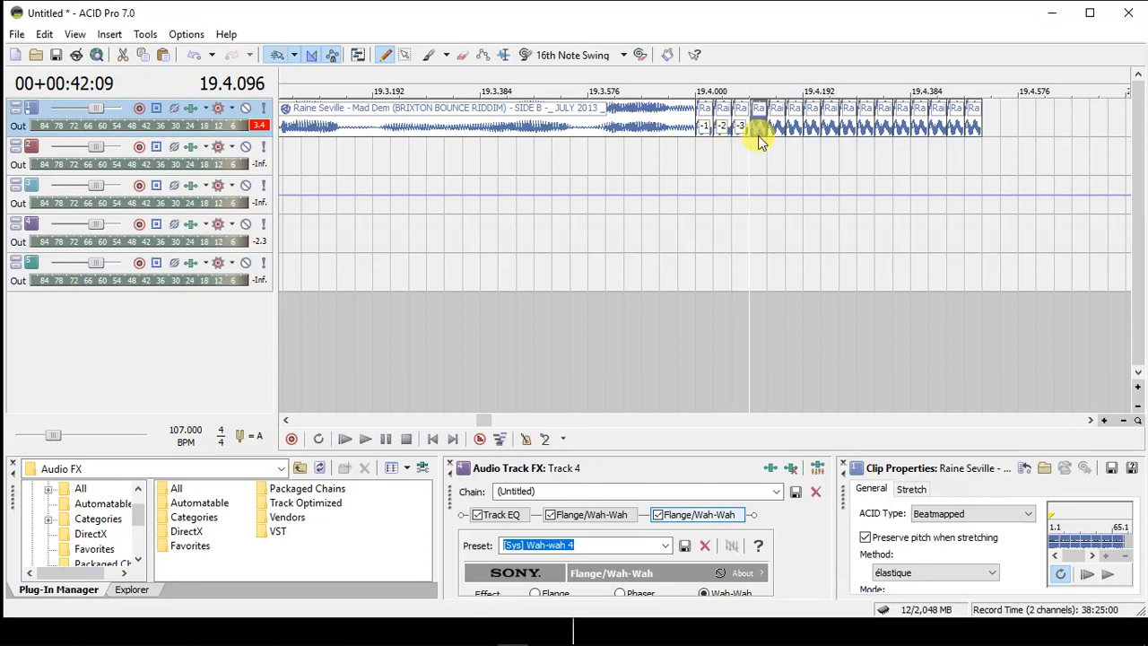
click(759, 136)
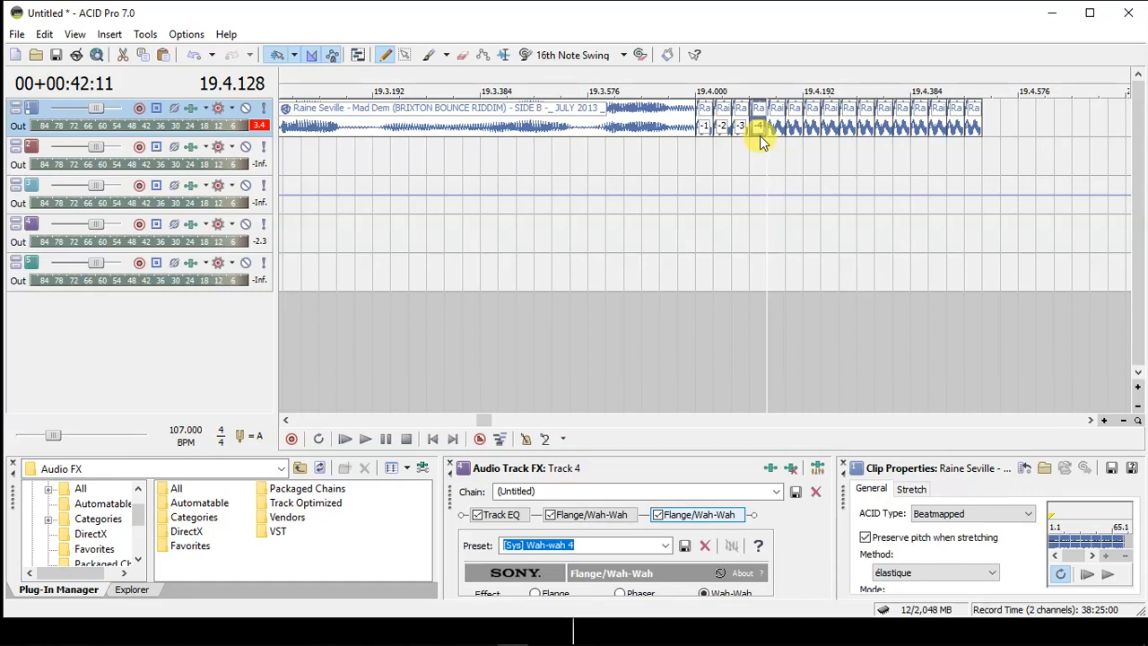
click(777, 129)
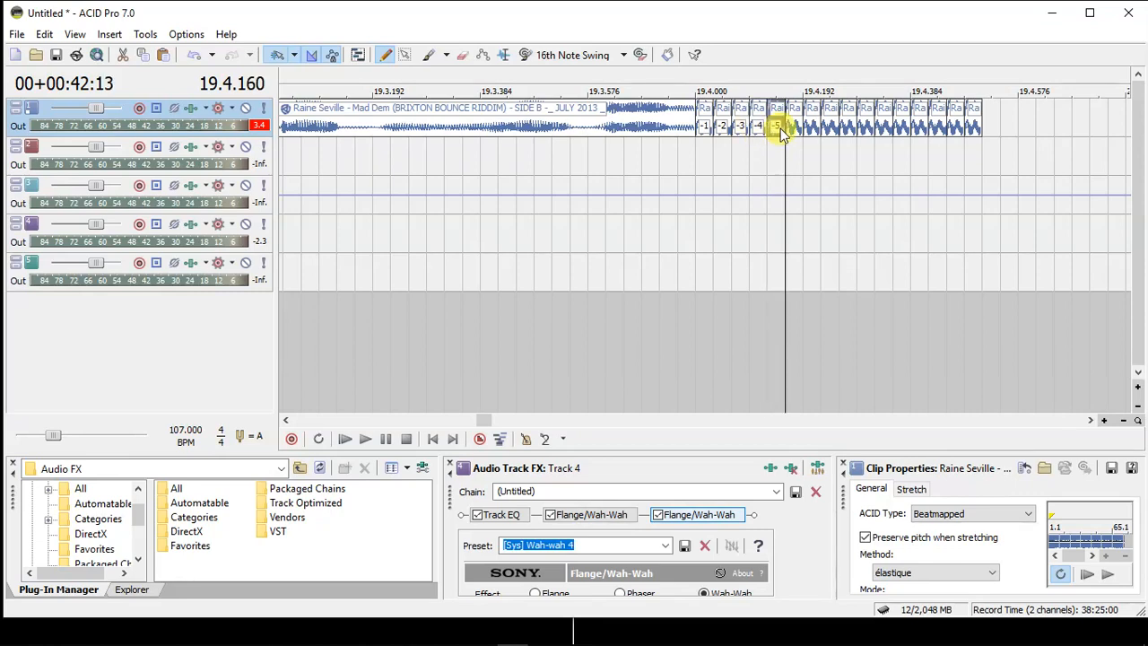
click(796, 128)
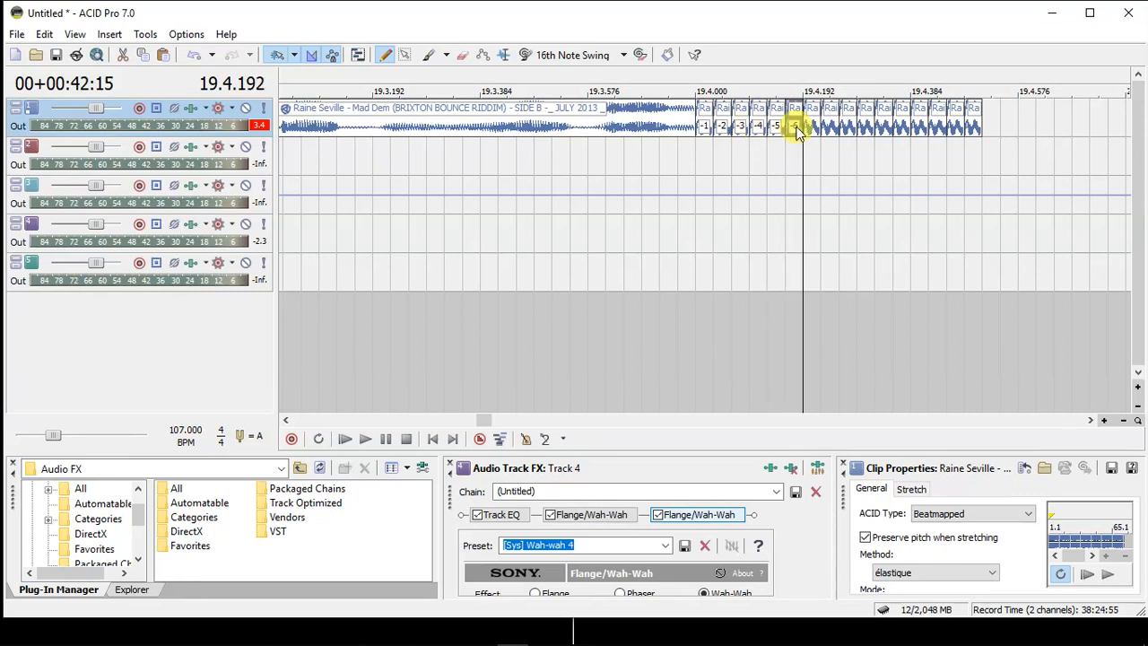
key(KP_Add)
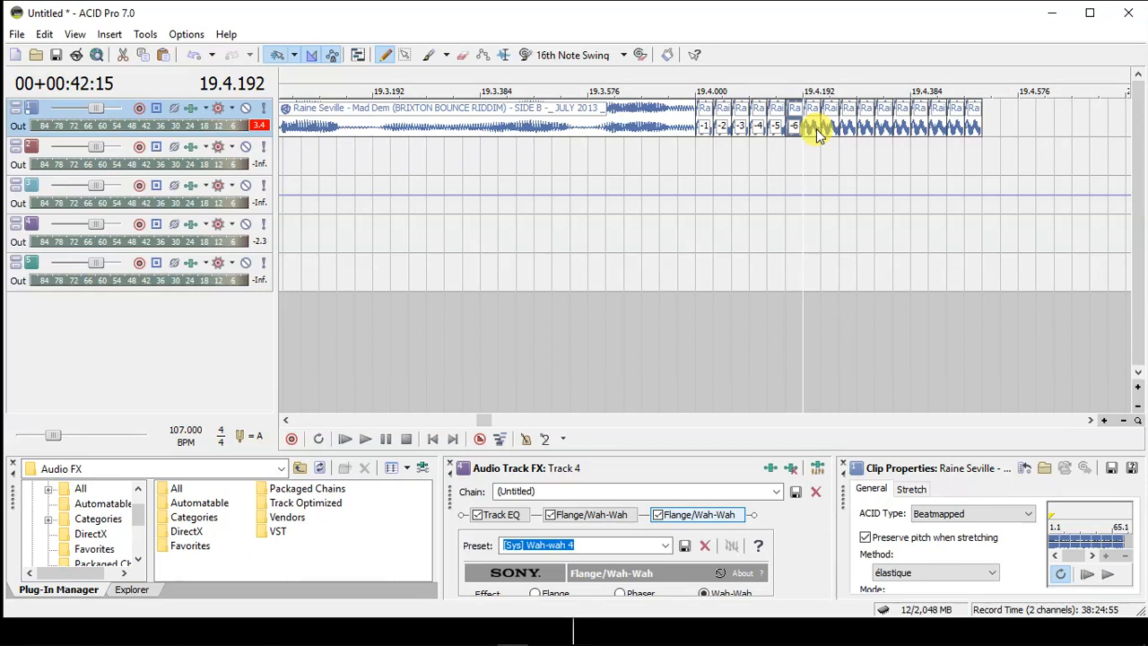
Pitch-shift the seventh to tenth short Track 1 slices progressively down, from -7 to -10 semitones.
click(816, 128)
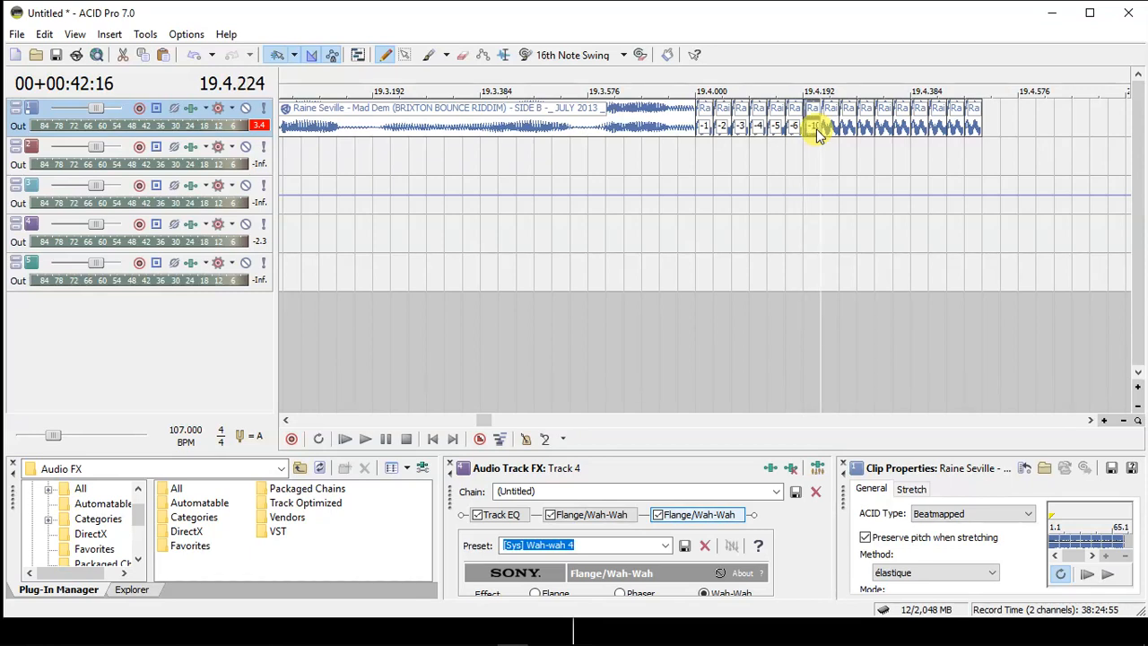
key(KP_Subtract)
click(834, 131)
key(KP_Subtract)
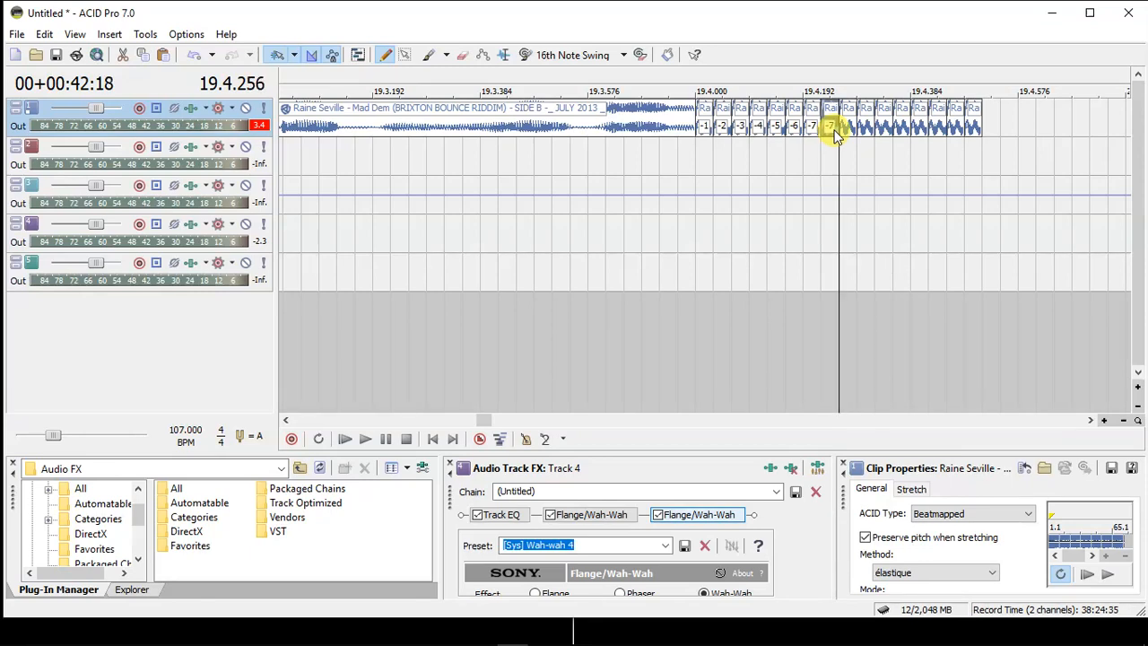
click(853, 131)
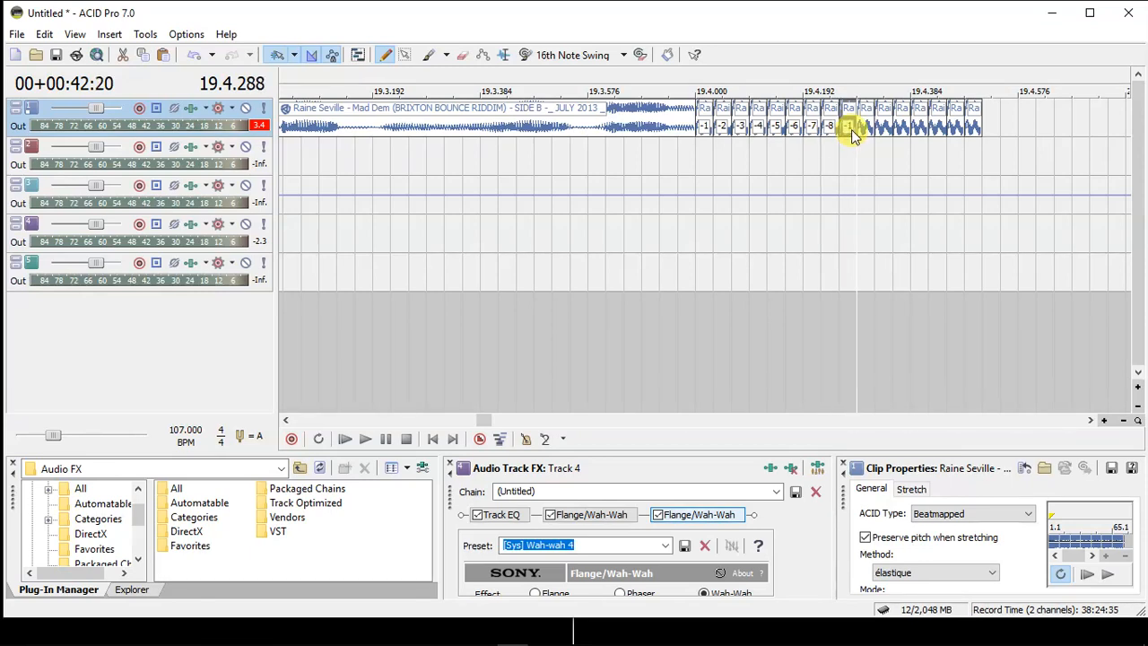
key(KP_Add)
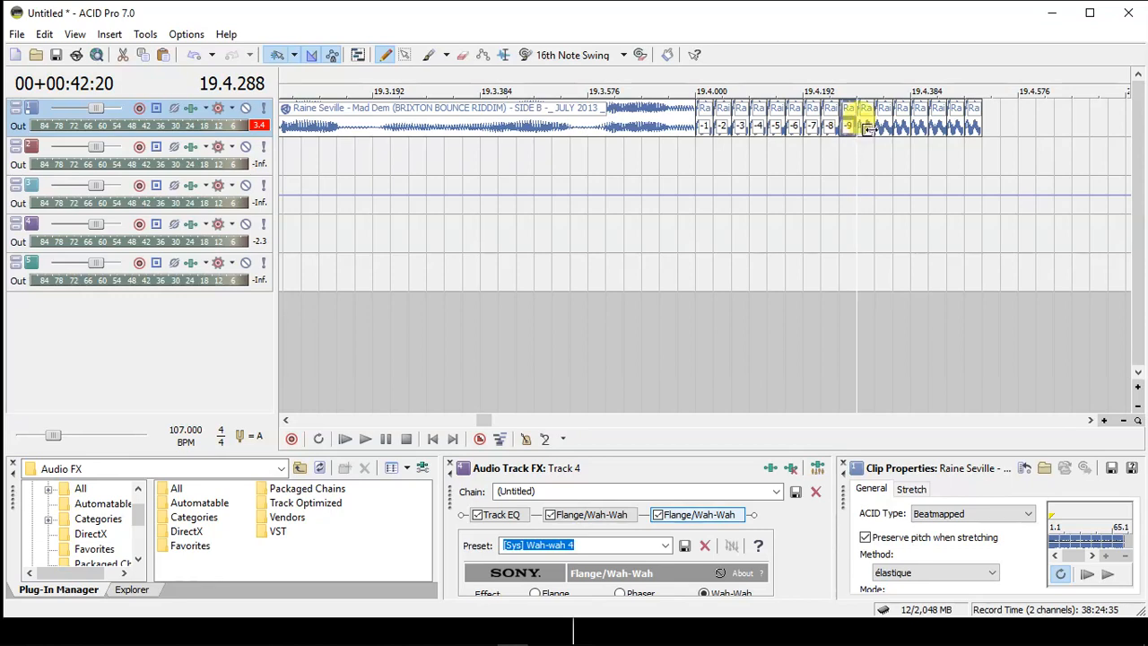
click(875, 132)
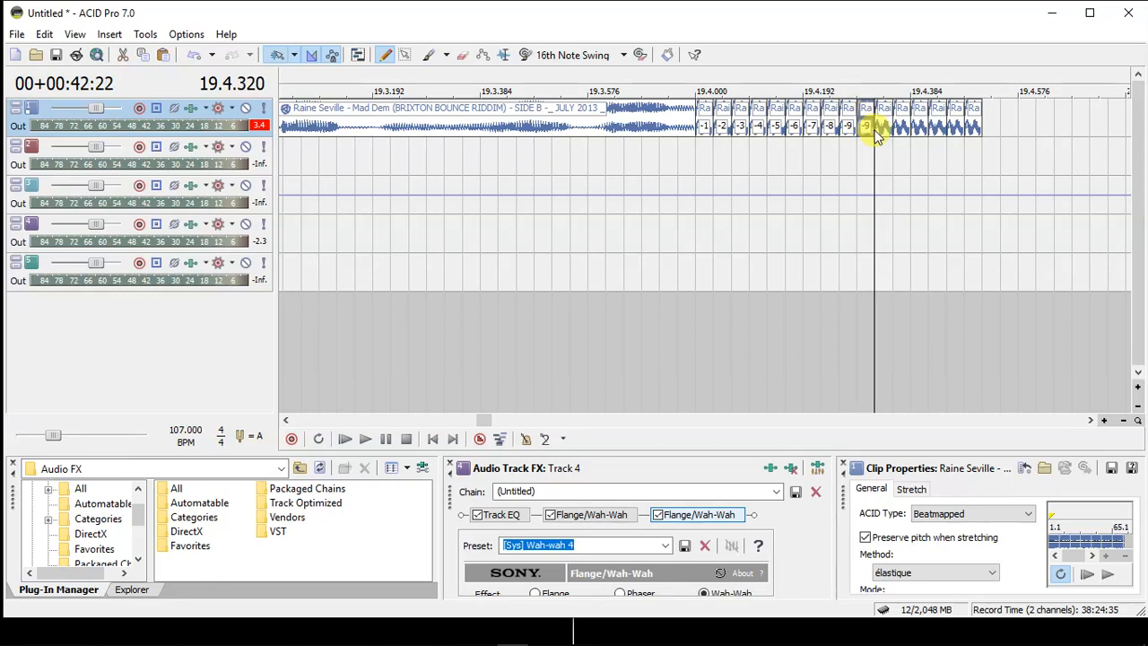
key(KP_Subtract)
Pitch-shift the eleventh to fourteenth short Track 1 slices progressively down, from -11 to -14 semitones.
click(887, 132)
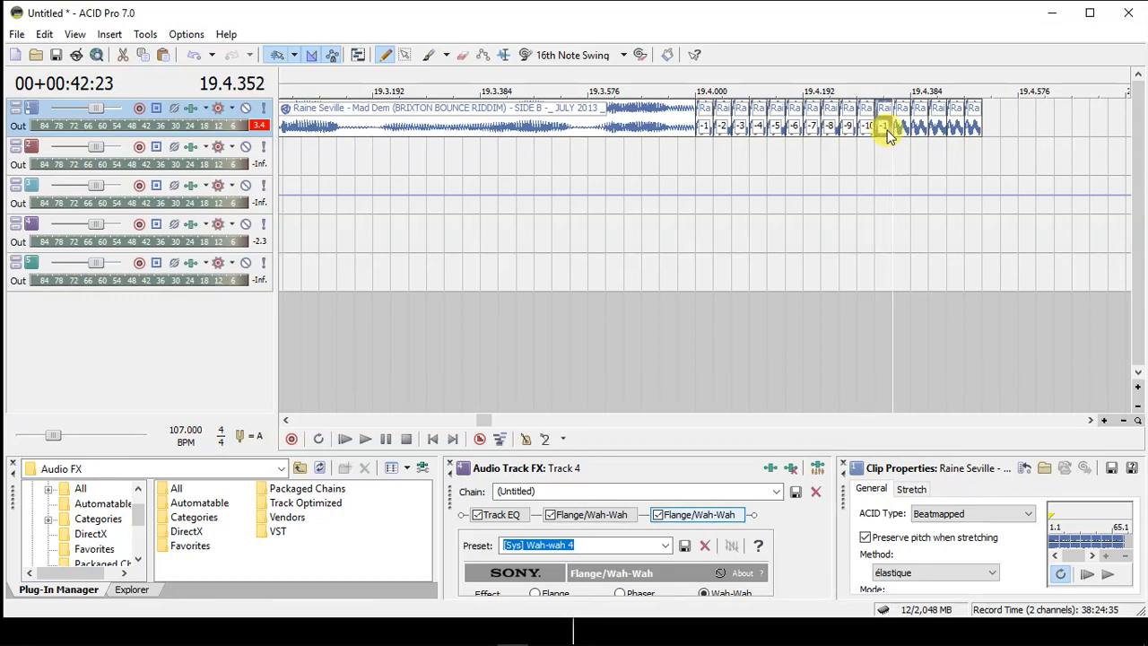
key(KP_Subtract)
click(903, 132)
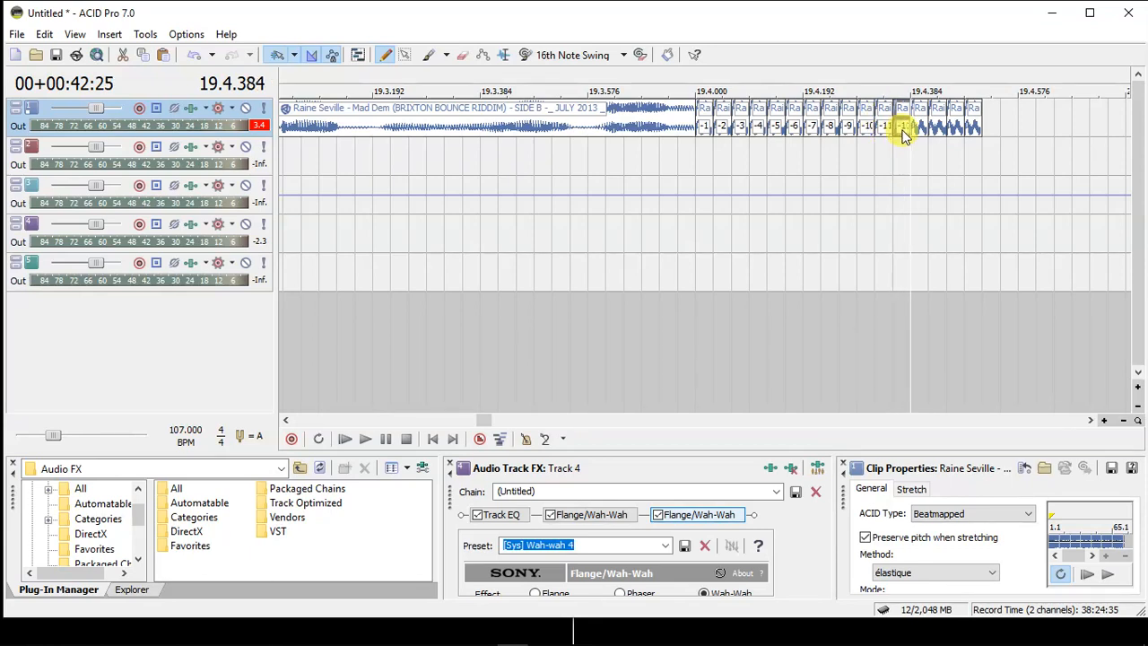
key(KP_Subtract)
click(922, 132)
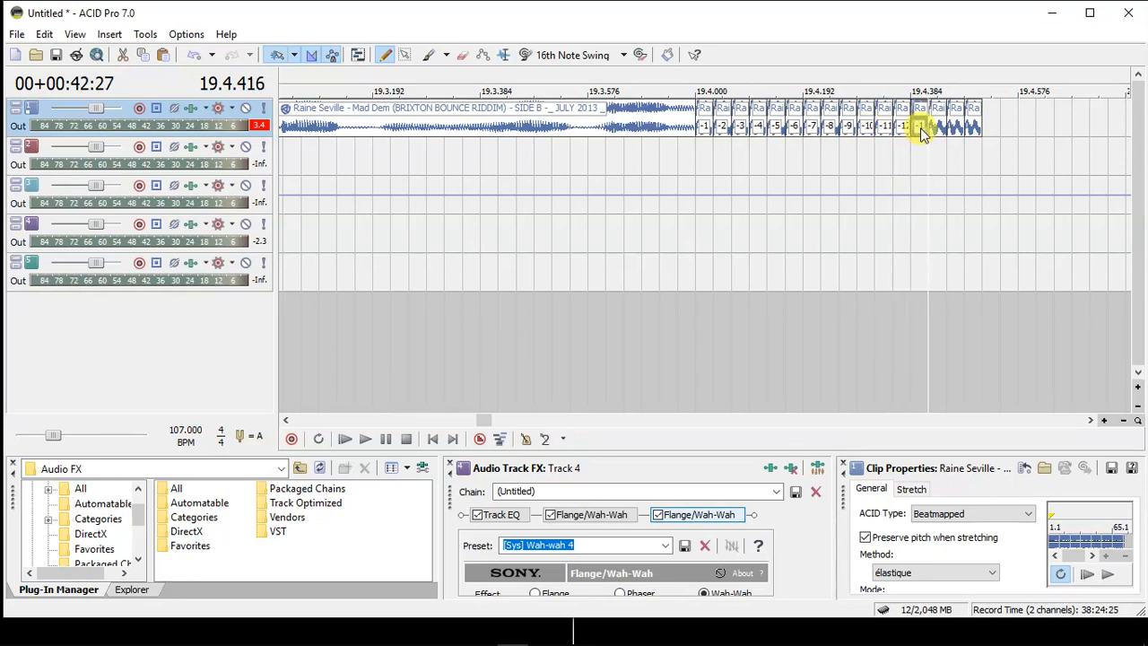
key(KP_Subtract)
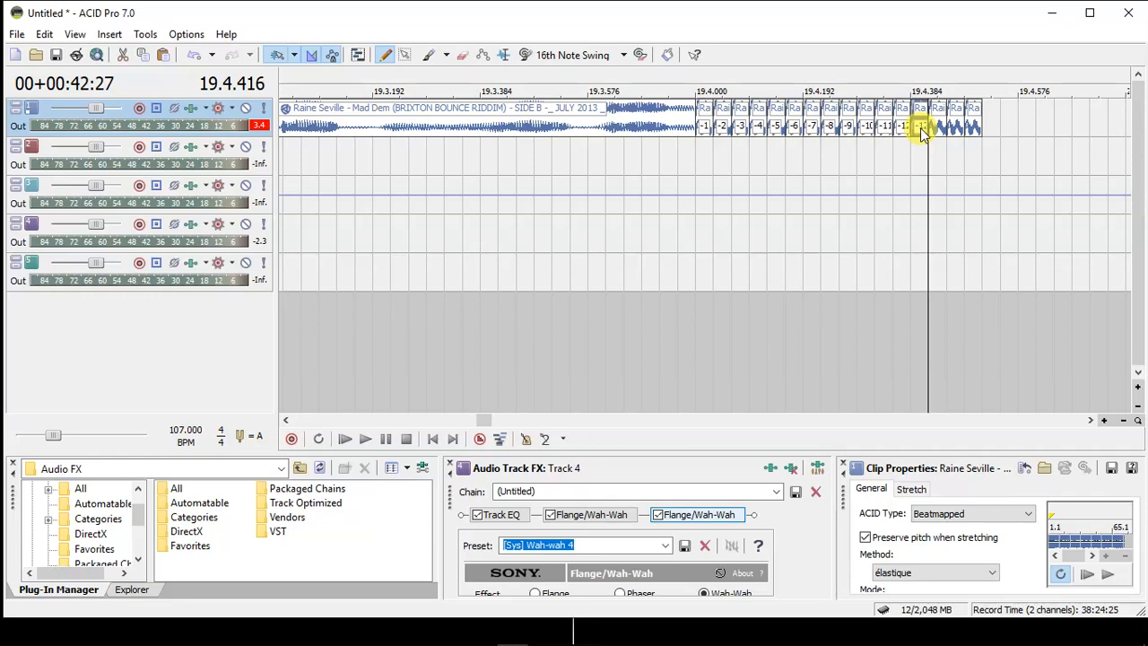
scroll(921, 133, up, 2)
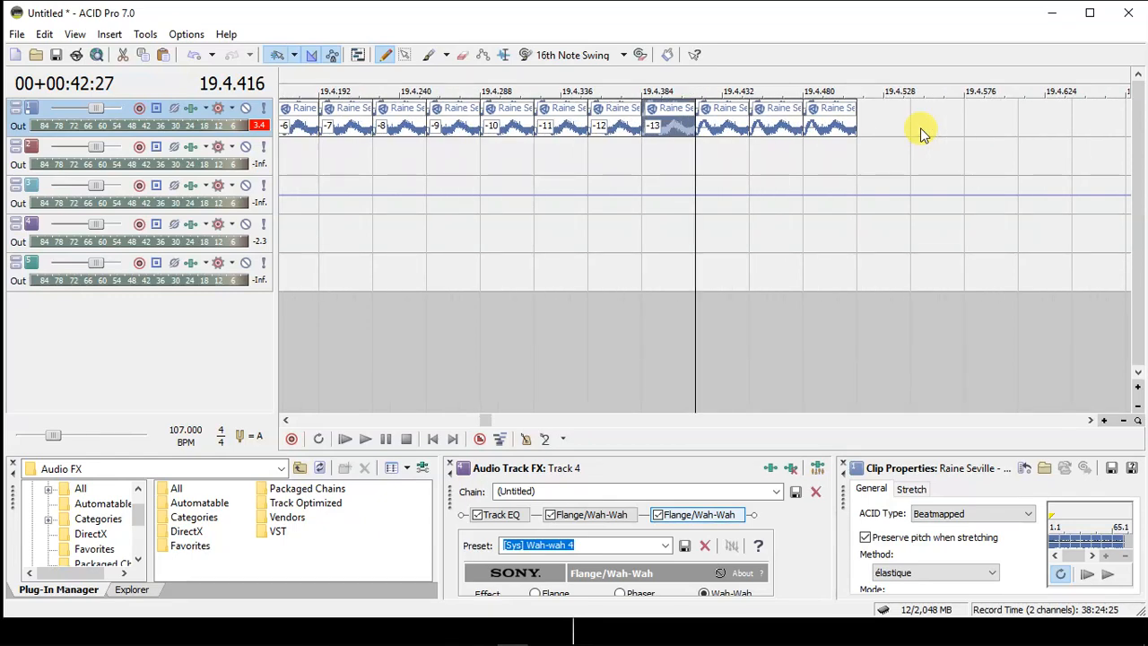
click(747, 128)
key(KP_Subtract)
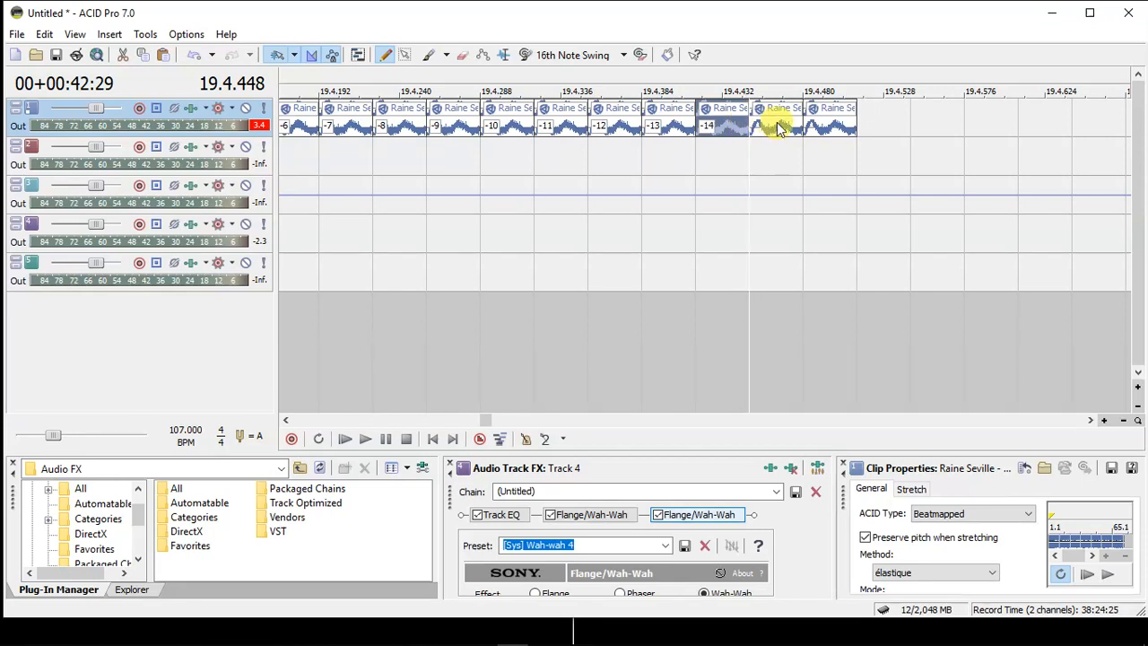
Pitch-shift the last two short Track 1 slices down to -15 and -16 semitones.
click(777, 128)
key(KP_Subtract)
key(KP_Subtract)
key(KP_Subtract)
key(KP_Subtract)
key(KP_Subtract)
key(KP_Subtract)
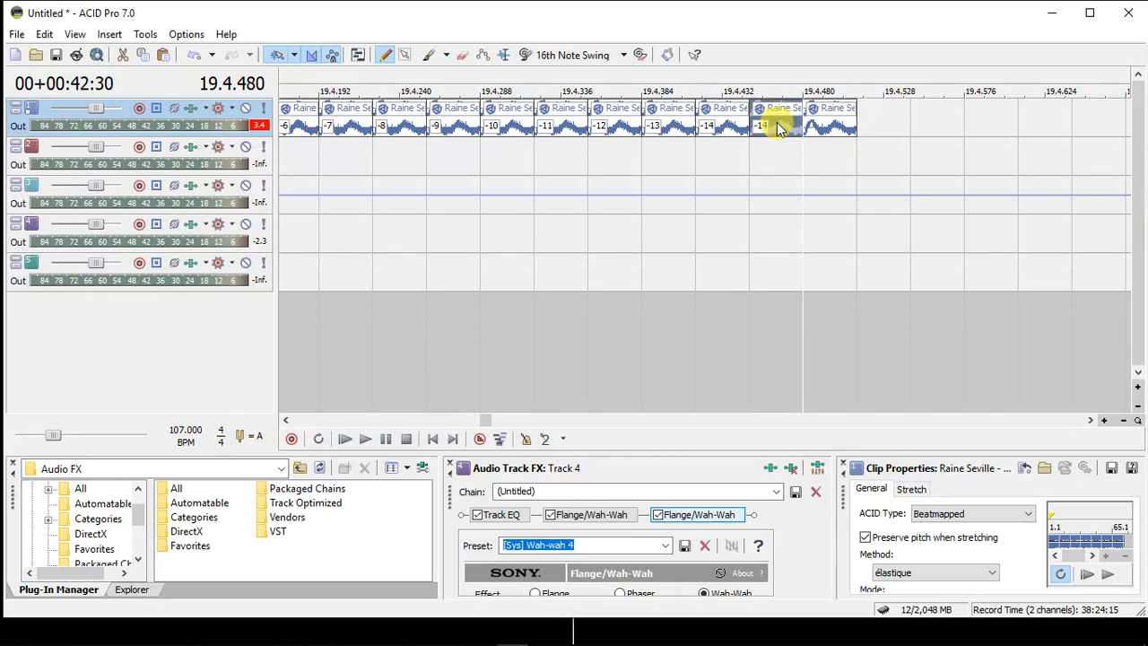
click(811, 128)
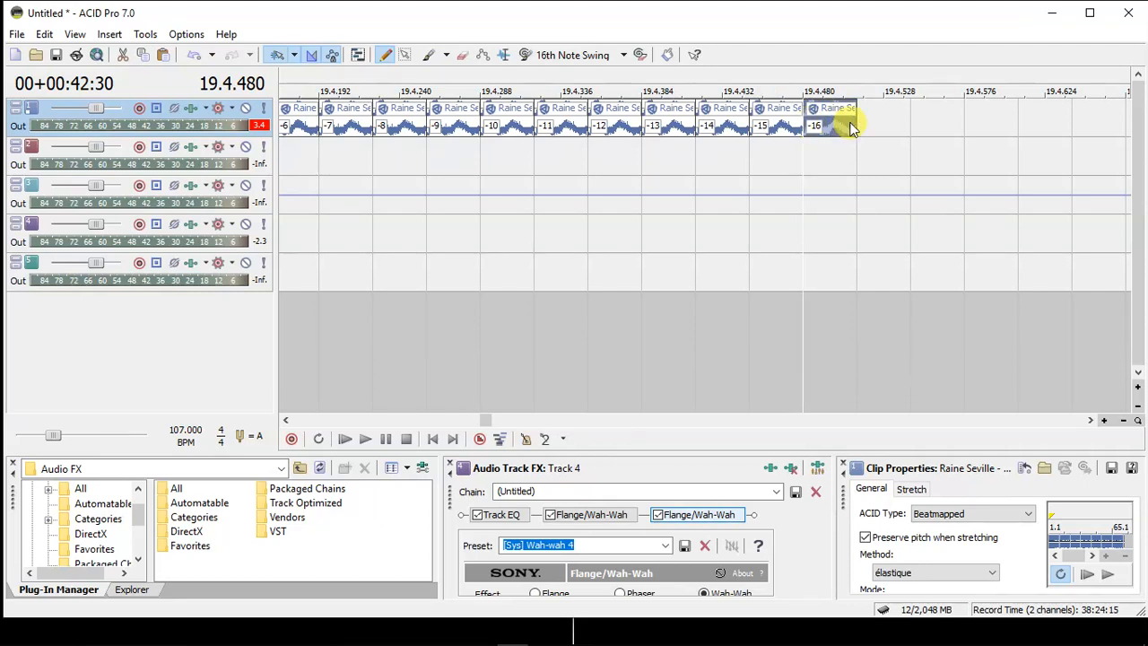
scroll(850, 129, down, 8)
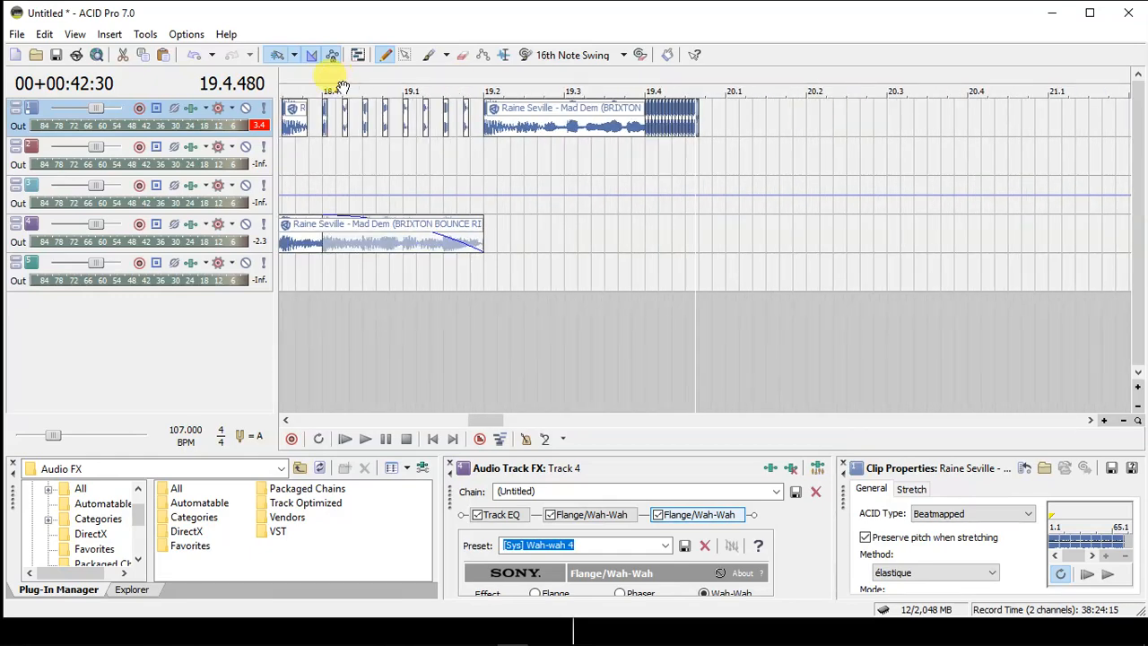
Set the grid spacing to Ruler Marks and place the cursor at 19.4.000.
click(185, 35)
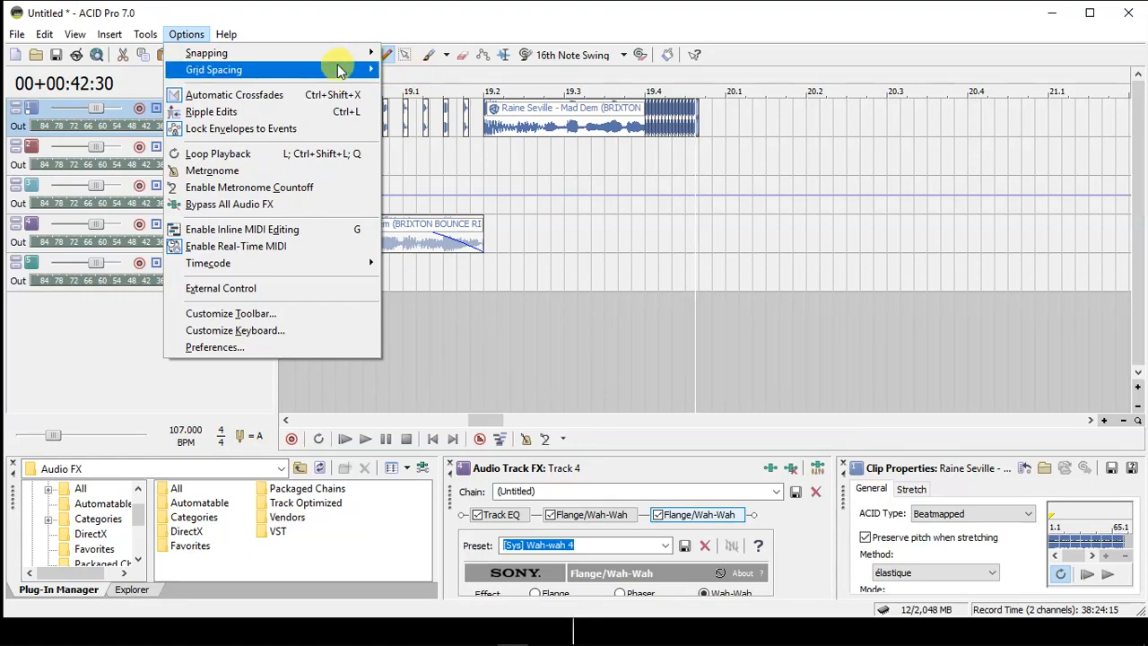
mouse_move(359, 70)
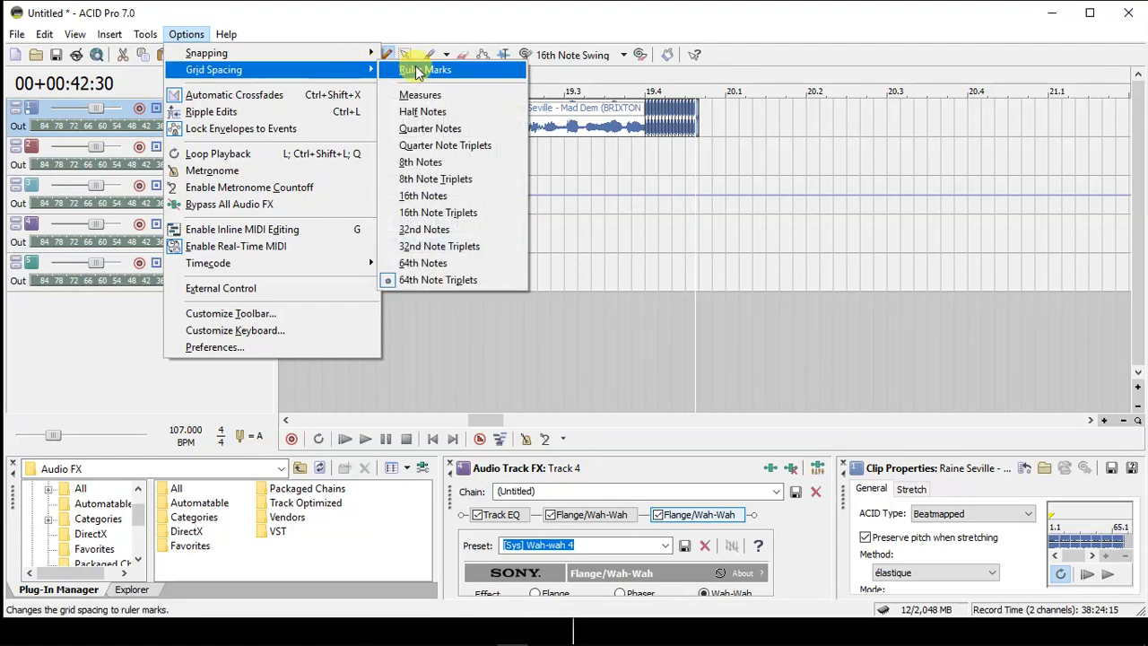
click(415, 68)
click(651, 148)
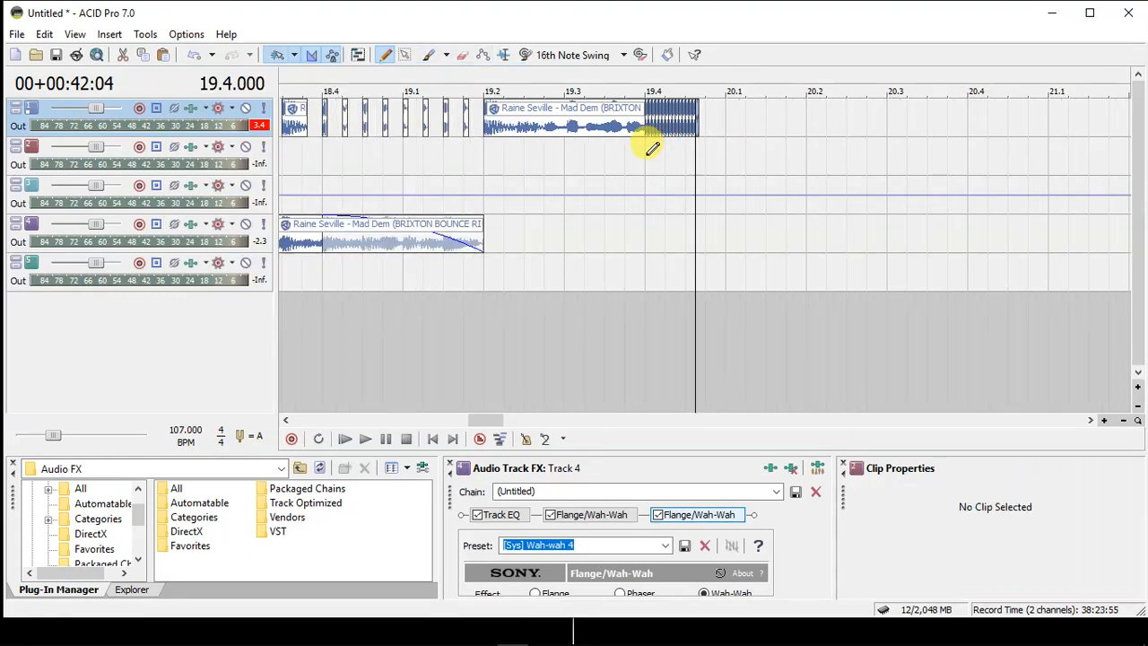
Copy the first short slice at 19.4.000 to 19.4.576 on Track 1, lengthen the copy by about half and reset its pitch.
scroll(648, 159, up, 6)
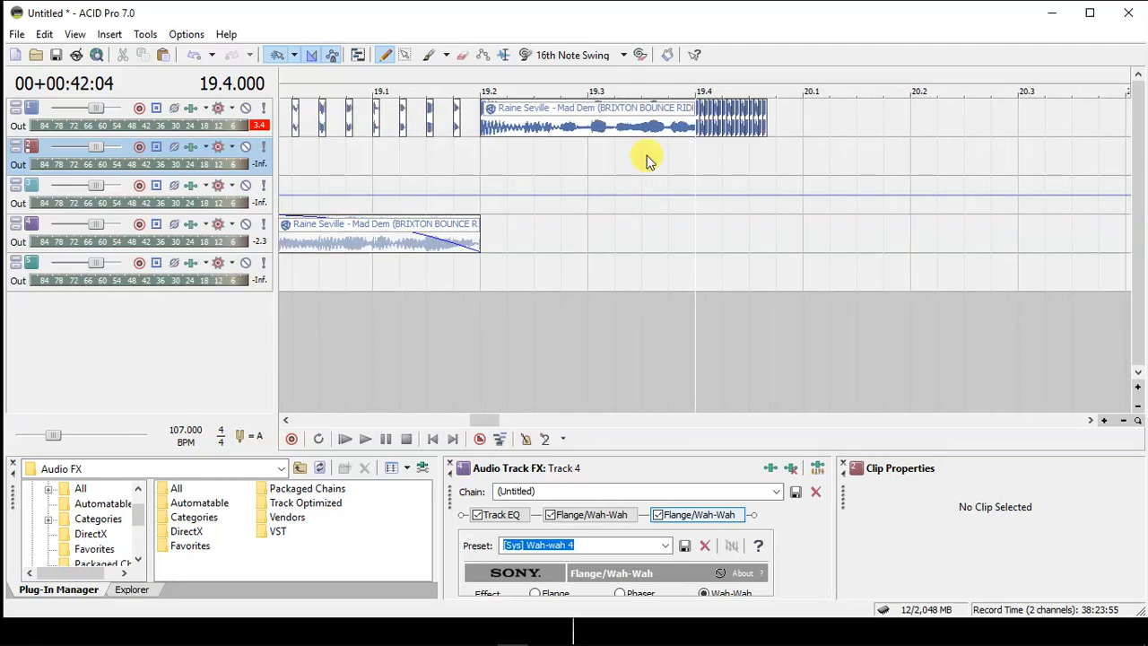
scroll(647, 158, up, 1)
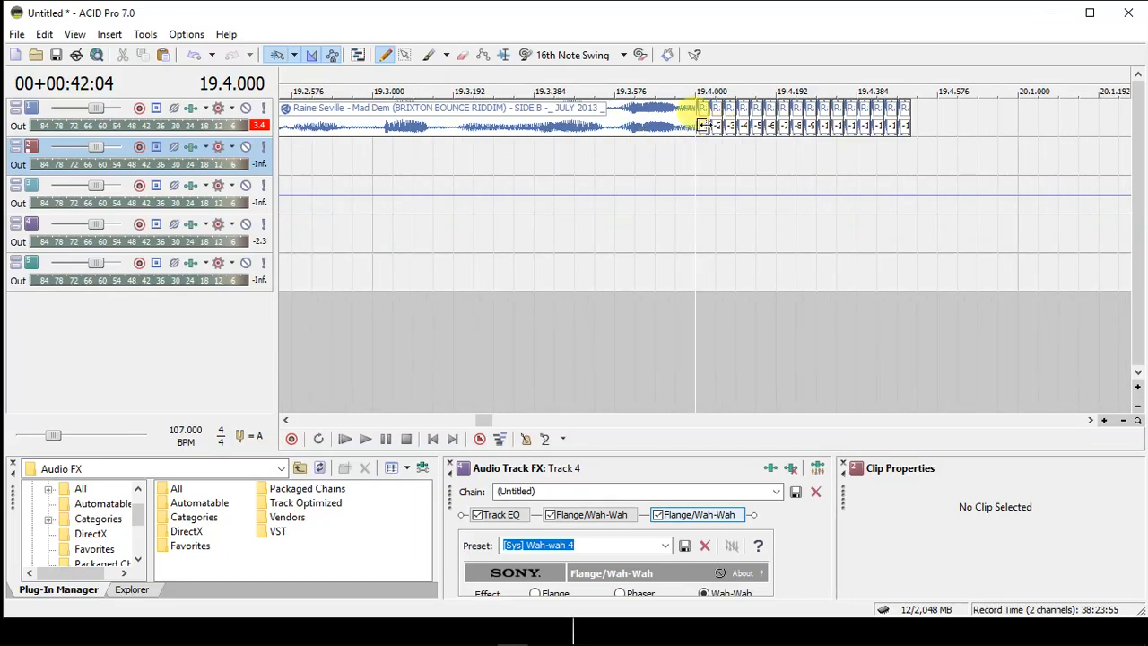
click(704, 128)
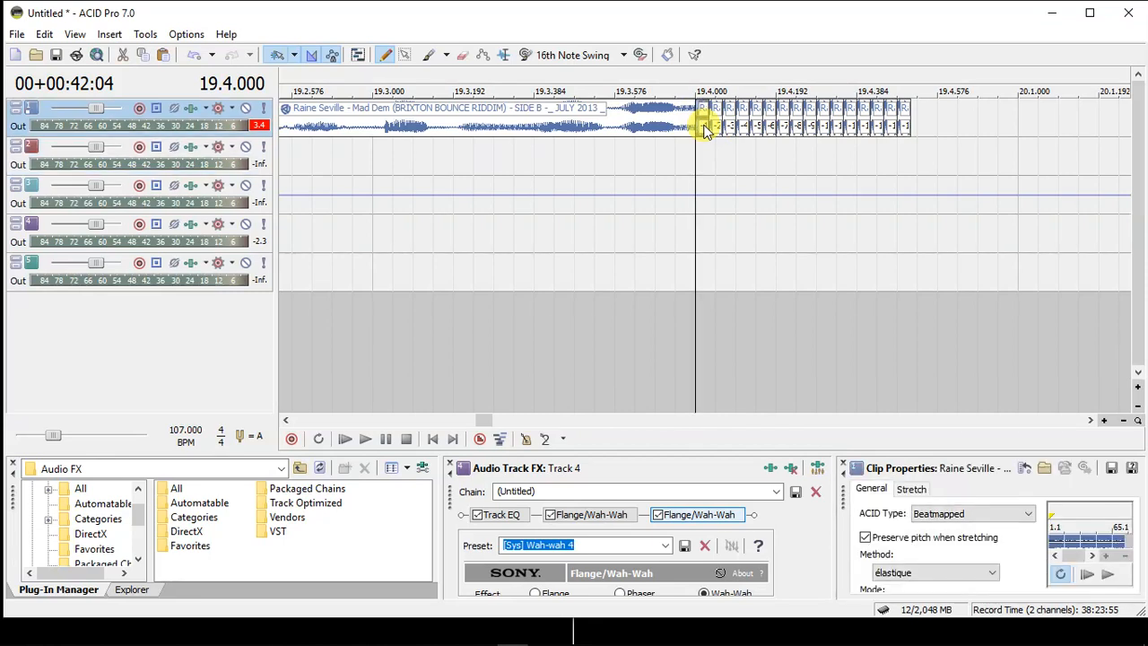
click(943, 109)
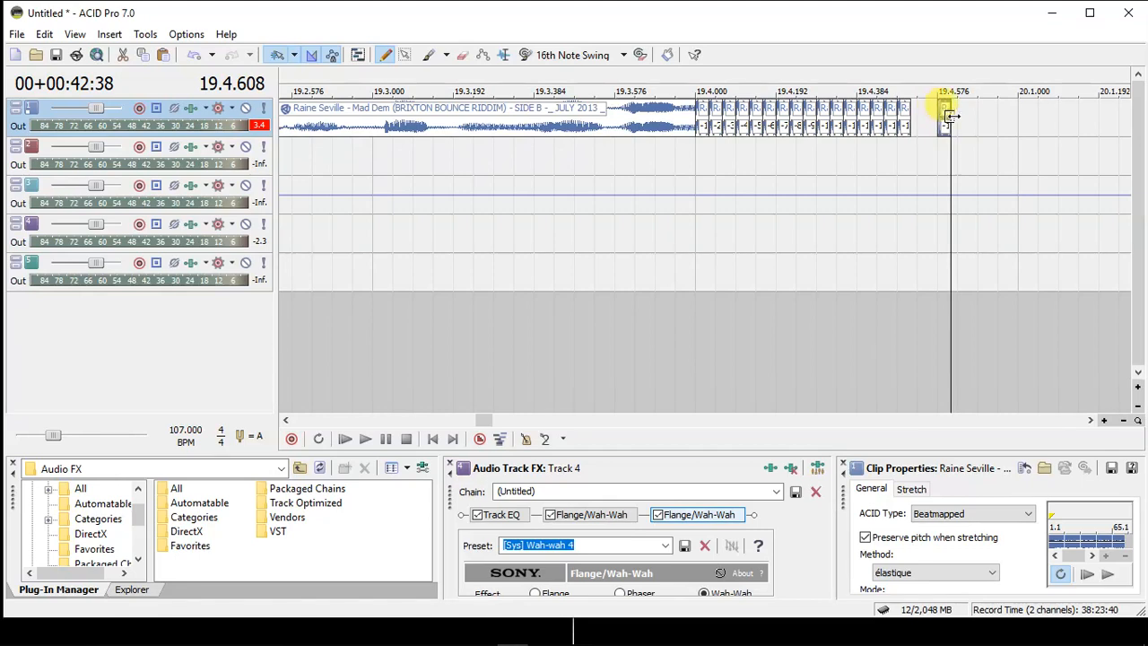
drag(950, 117, 957, 118)
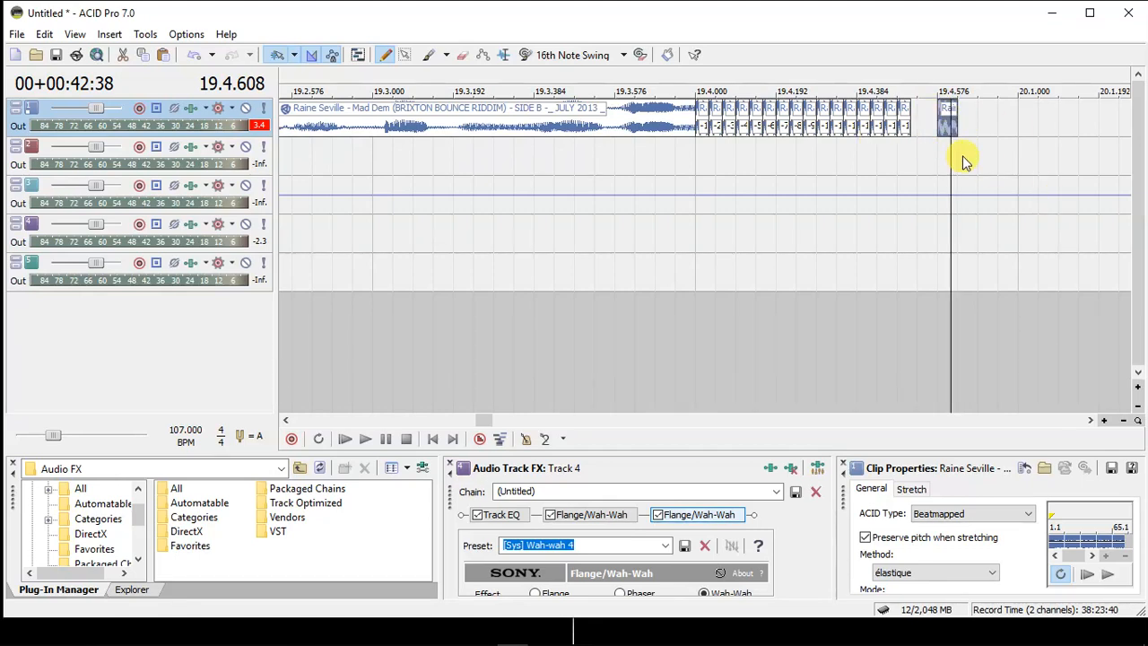
click(942, 121)
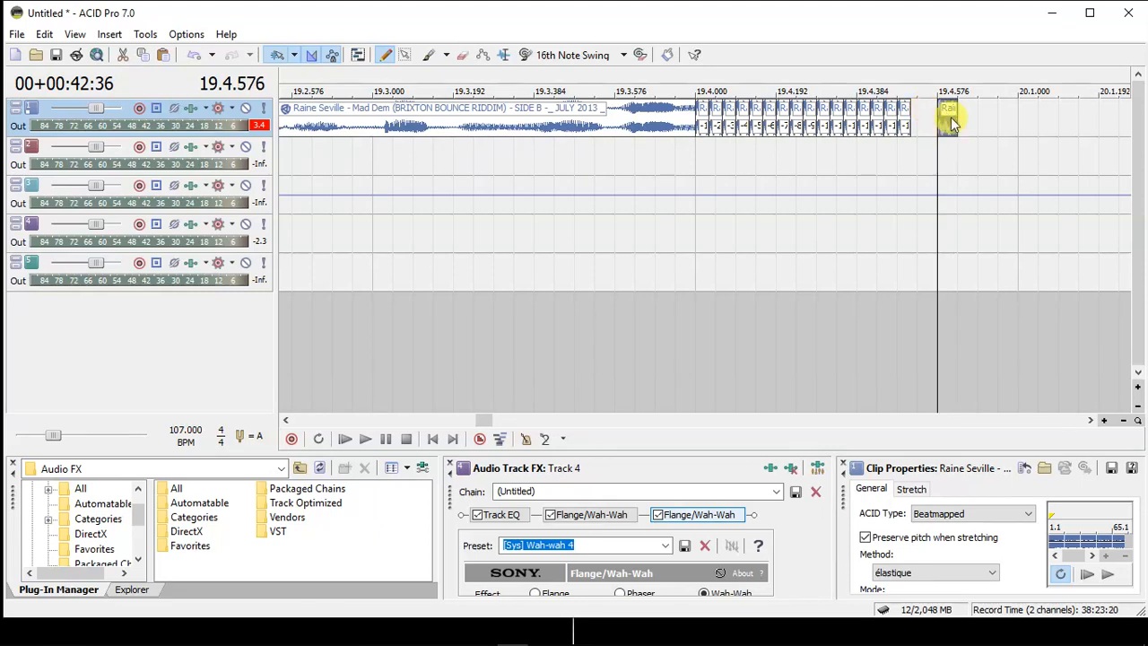
Place a long section of the song clip on Track 1 starting at 20.1.000.
drag(1003, 122, 1132, 72)
click(575, 115)
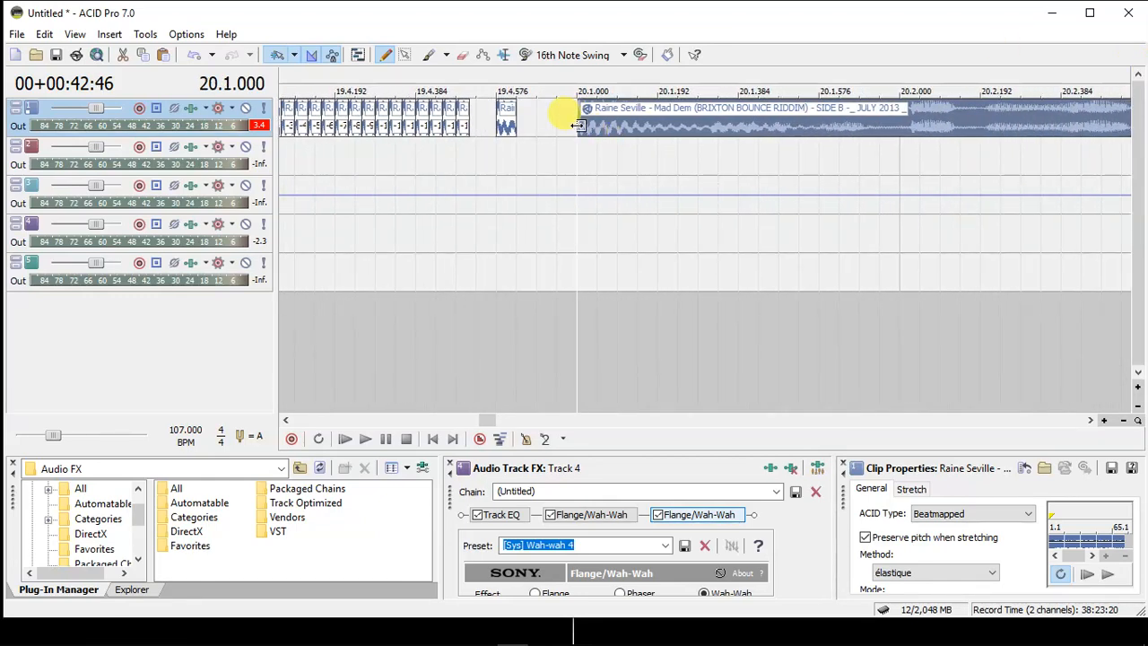
click(287, 420)
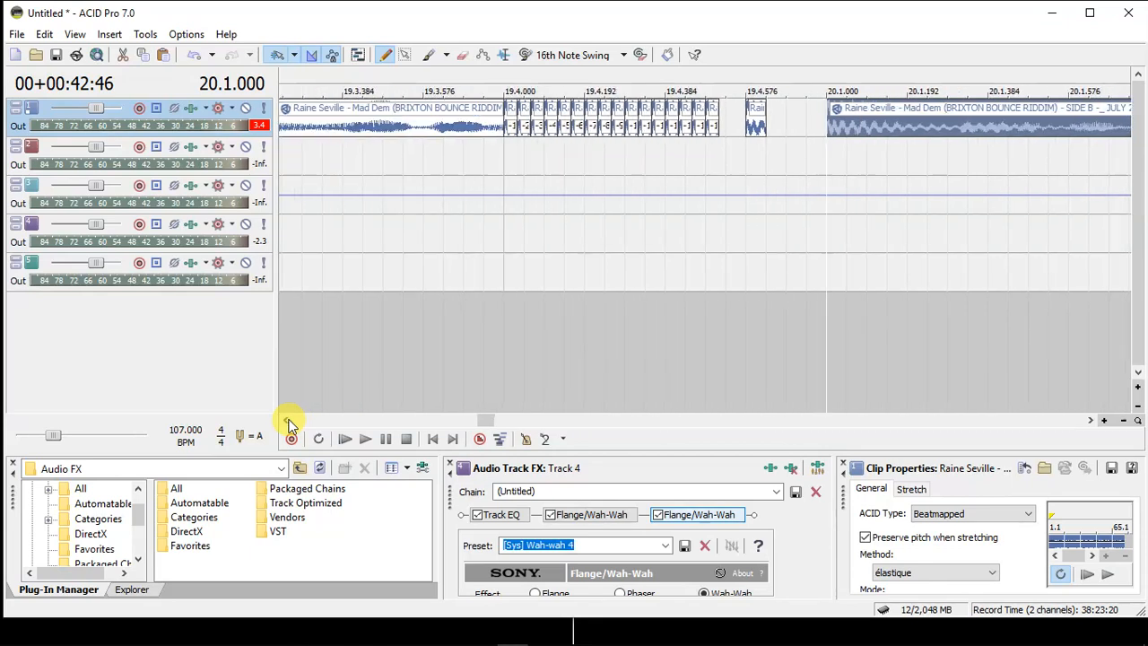
Add a volume envelope to Track 1 and lower it to -0.8 dB just before 19.4.000.
click(507, 127)
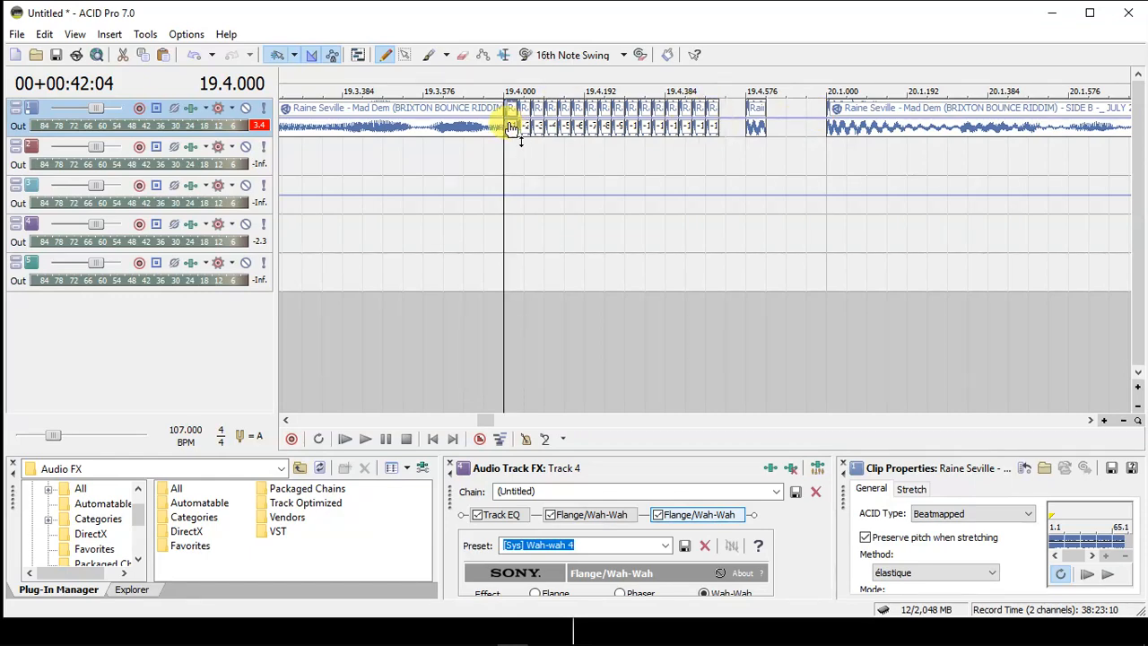
scroll(507, 121, up, 2)
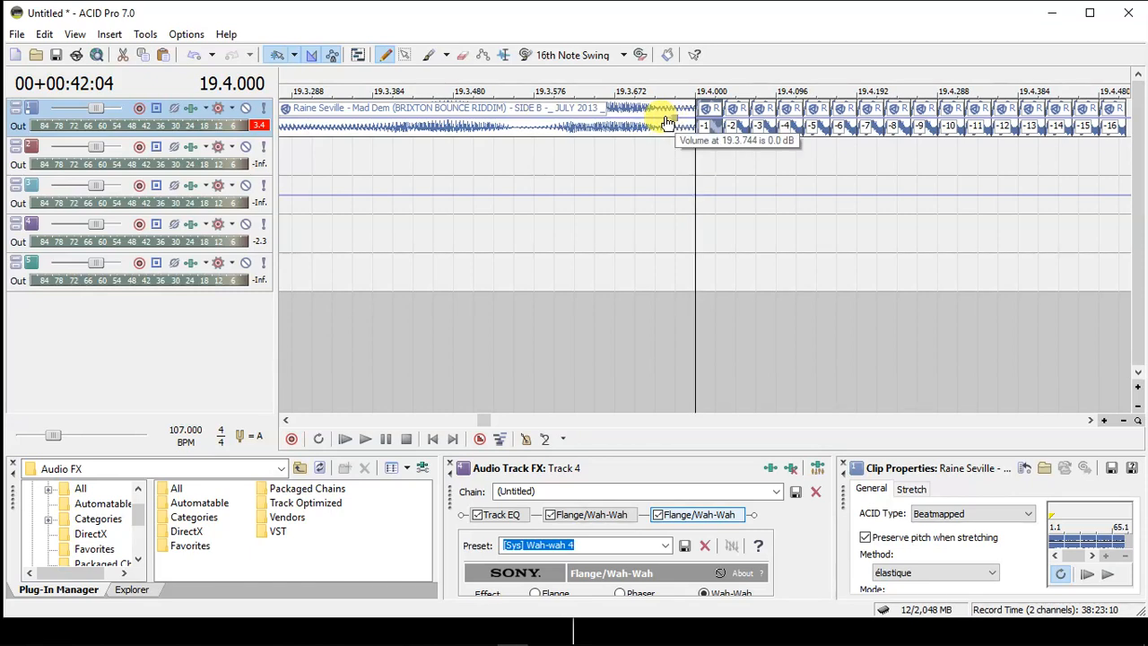
drag(659, 123, 653, 124)
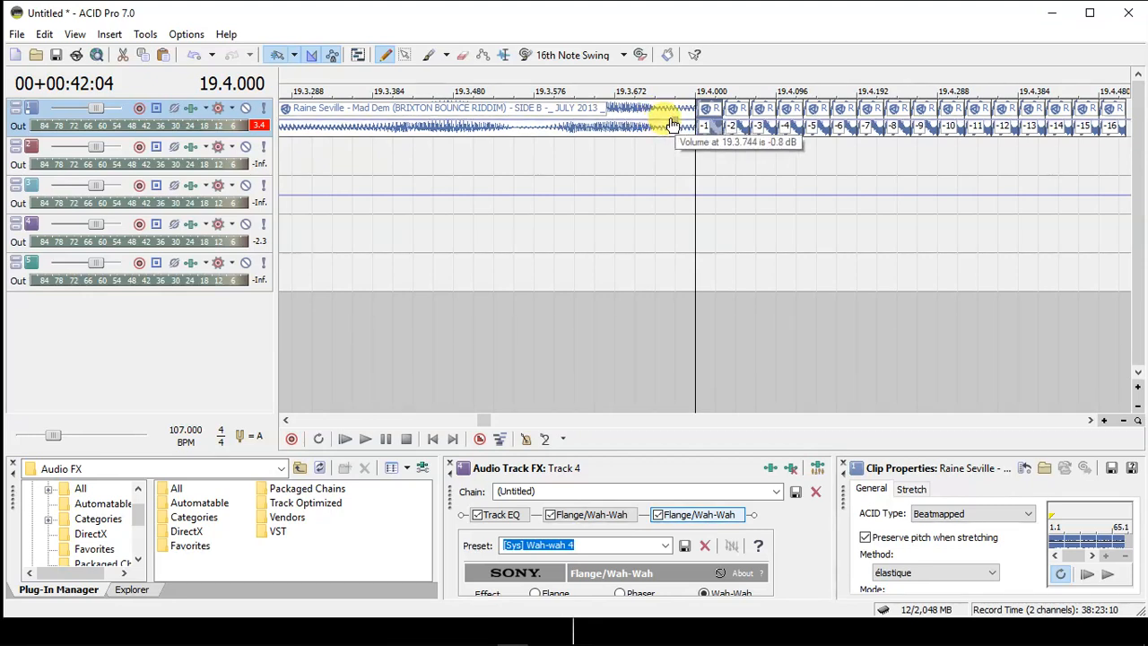
Shape Track 1's volume envelope to drop to the minimum just before 19.4.000 and ramp up to a peak after the sixteenth pitched slice.
drag(672, 124, 673, 122)
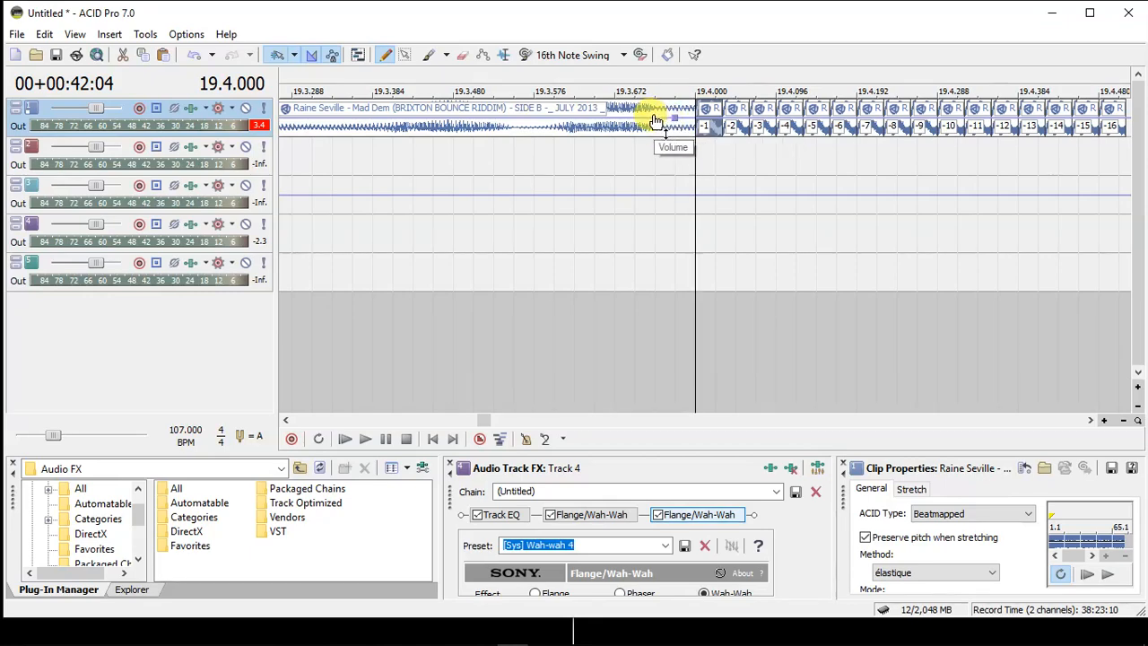
click(1092, 420)
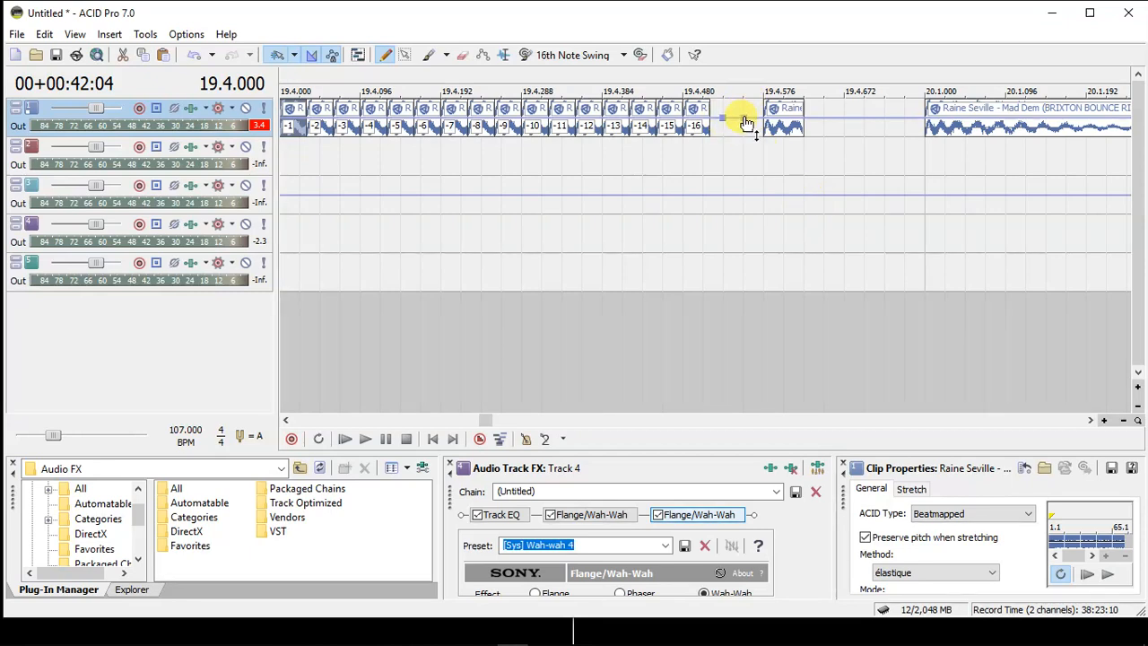
drag(725, 120, 727, 101)
click(286, 418)
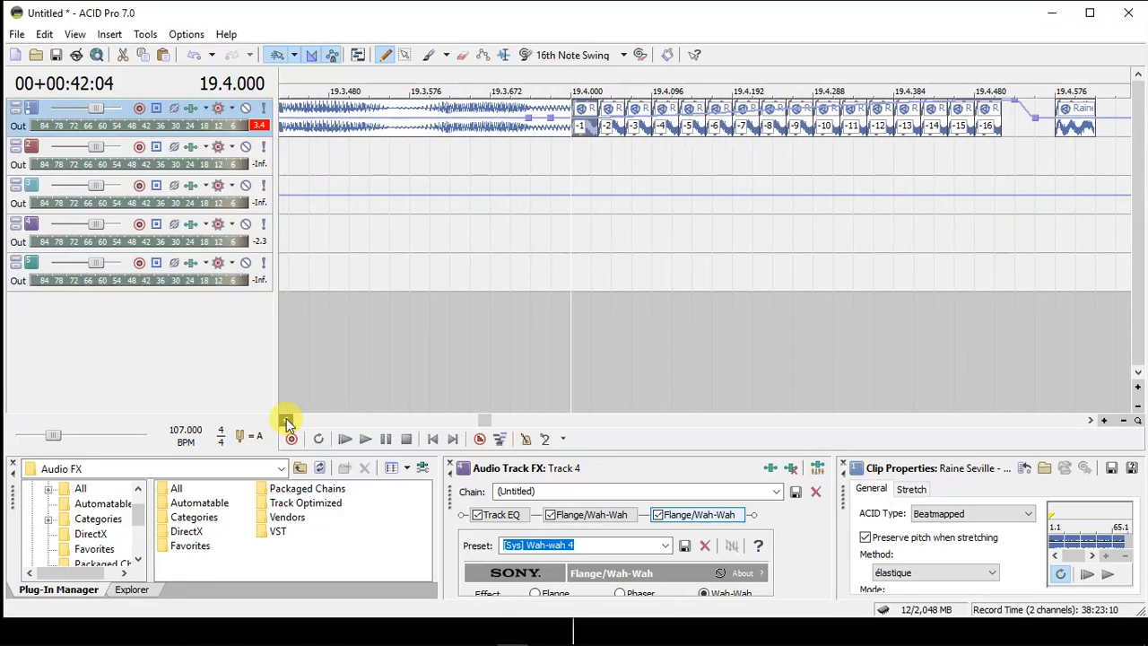
double_click(551, 118)
drag(551, 117, 550, 135)
Play the arrangement from 18.1.000 through the pitched slices and volume ramp around 19.4, and stop playback.
scroll(549, 140, down, 1)
scroll(549, 142, down, 3)
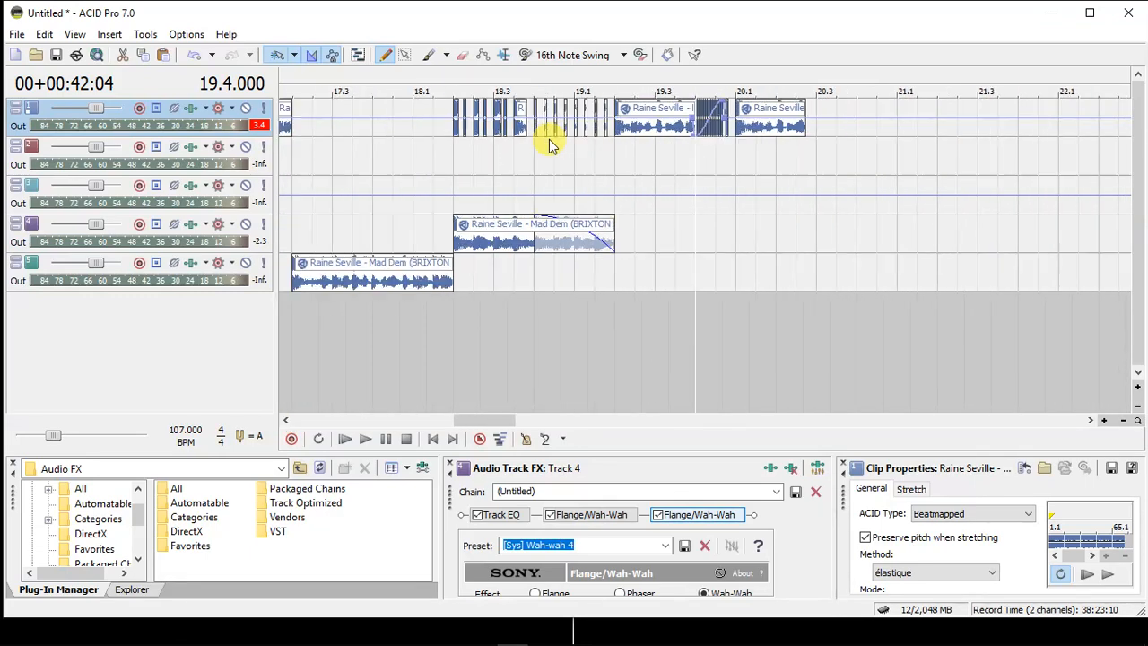
click(499, 143)
key(space)
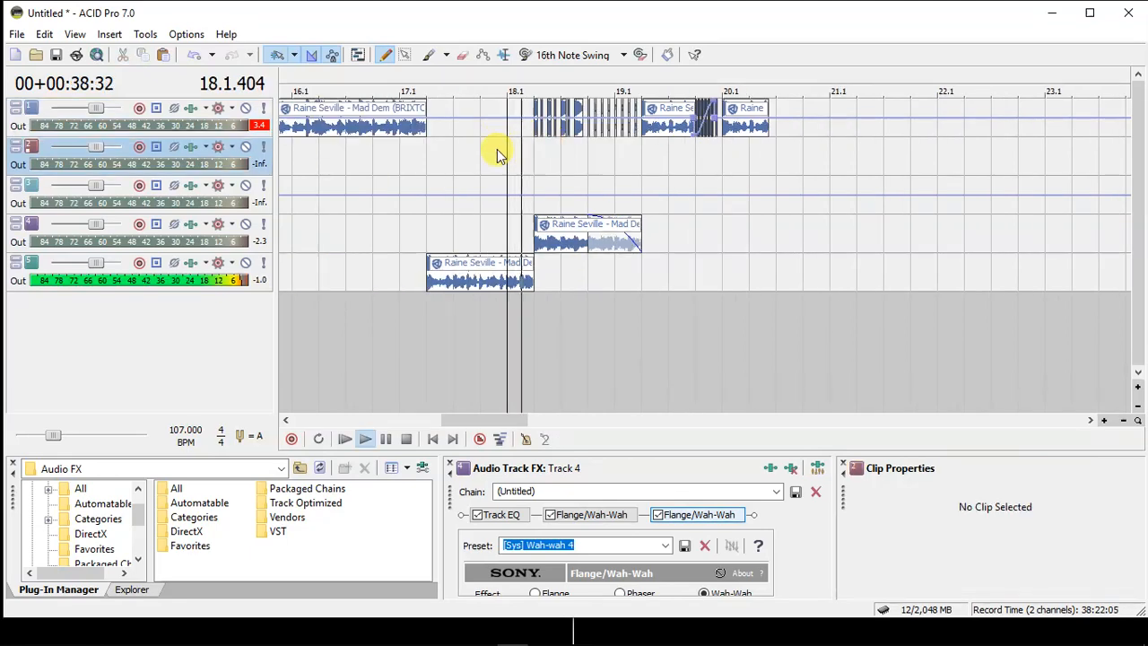
scroll(498, 154, up, 1)
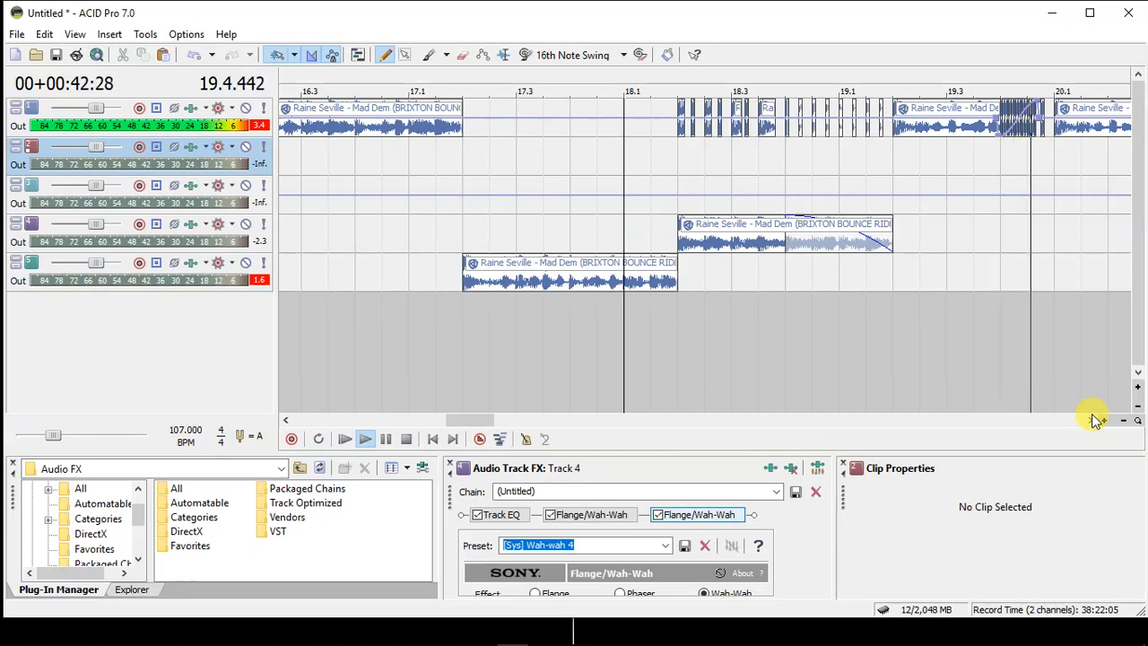
key(space)
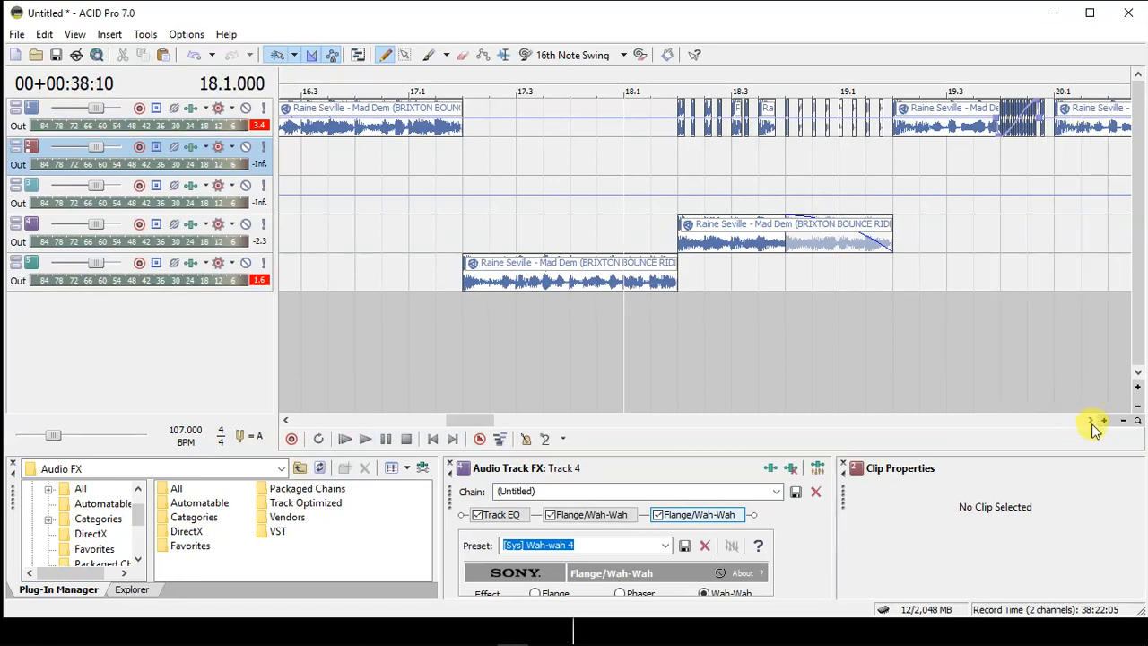
Move the long section on Track 1 to 20.2.000 and place copies of the short slice at 20.1.000, 20.1.192, 20.1.384 and 20.1.576.
click(1090, 421)
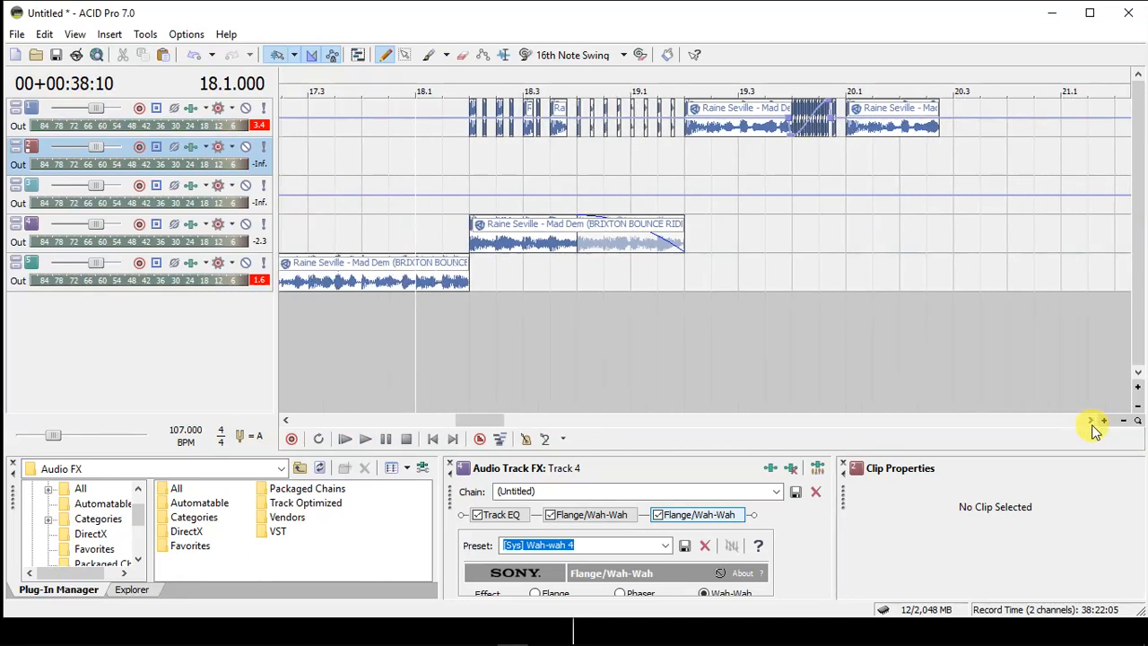
drag(853, 132, 902, 127)
click(834, 128)
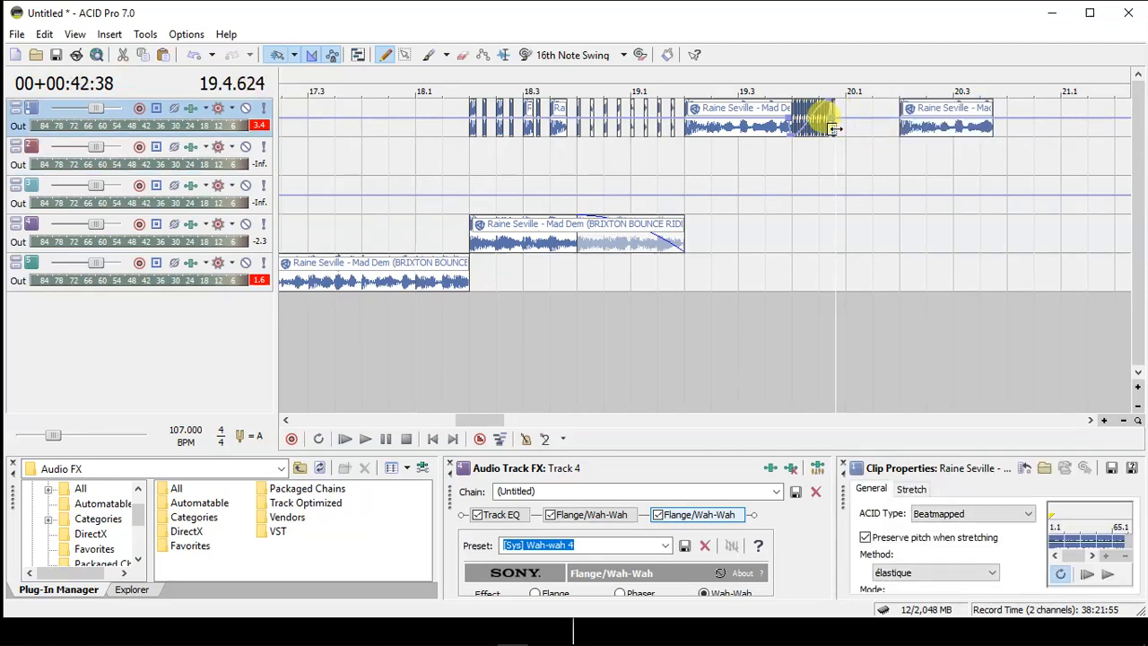
click(850, 127)
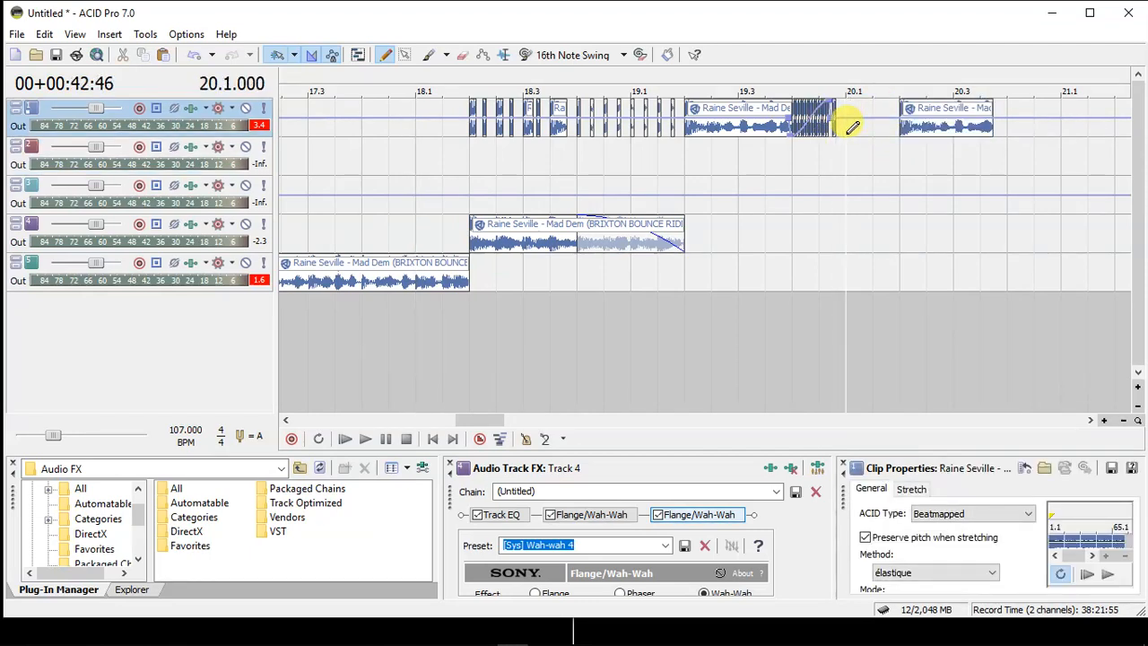
scroll(848, 130, up, 5)
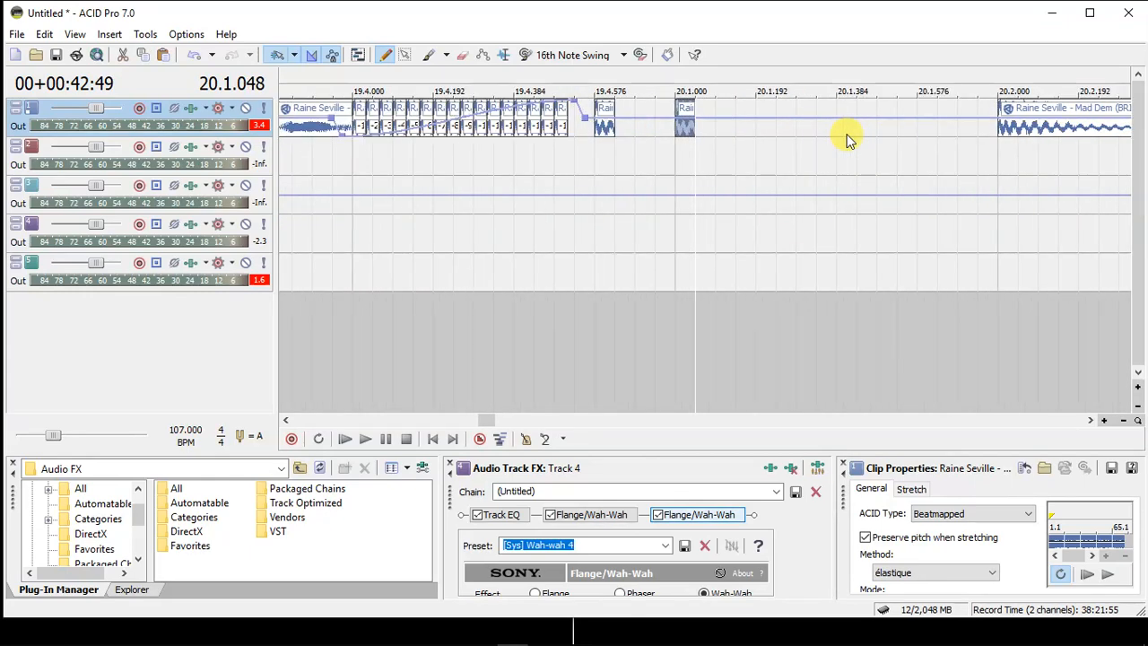
drag(681, 131, 930, 128)
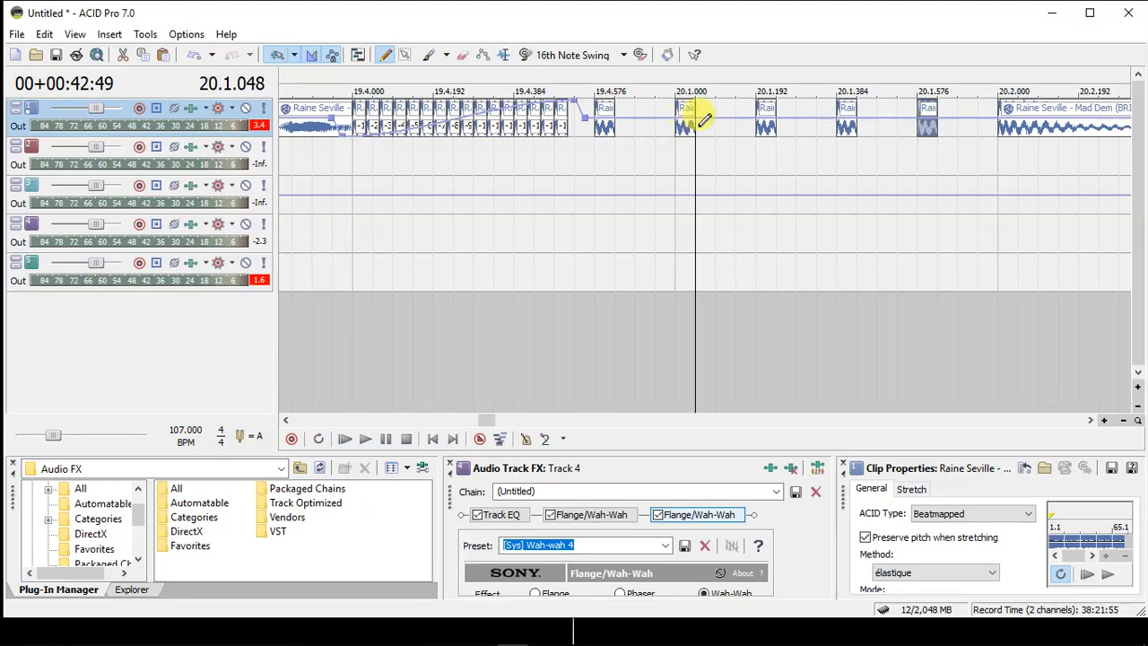
Add a slice at 20.1.096 pitched to -2, lengthen the 20.1.384 slice to about three times its length, and pitch the 20.1.576 slice to +1.
drag(686, 128, 726, 128)
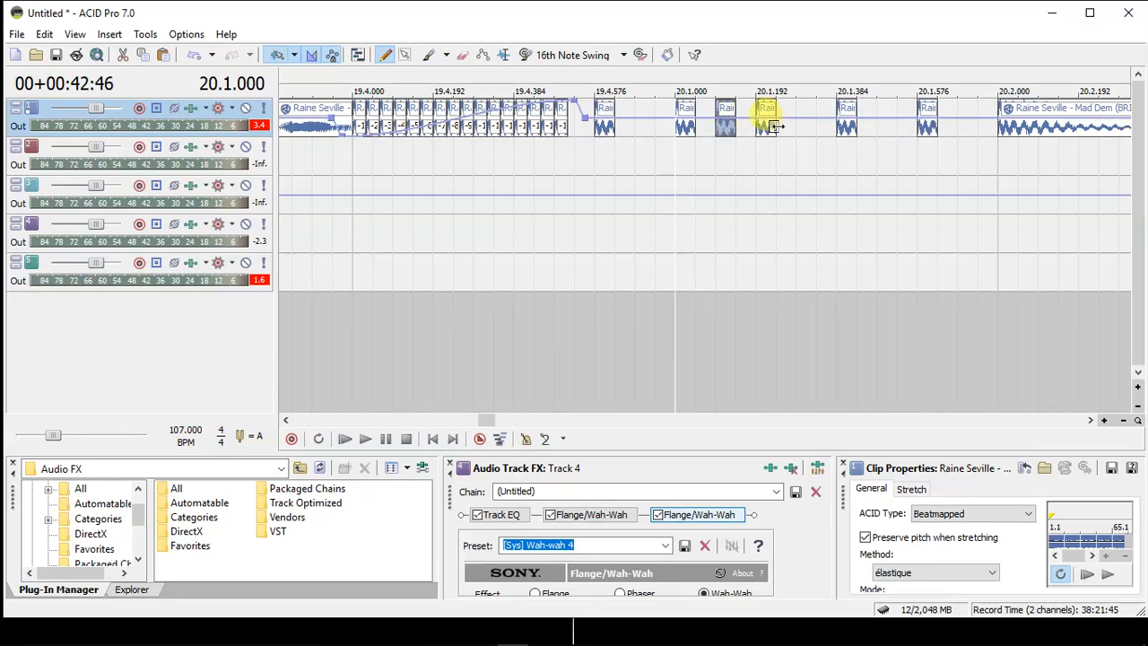
drag(856, 122, 897, 122)
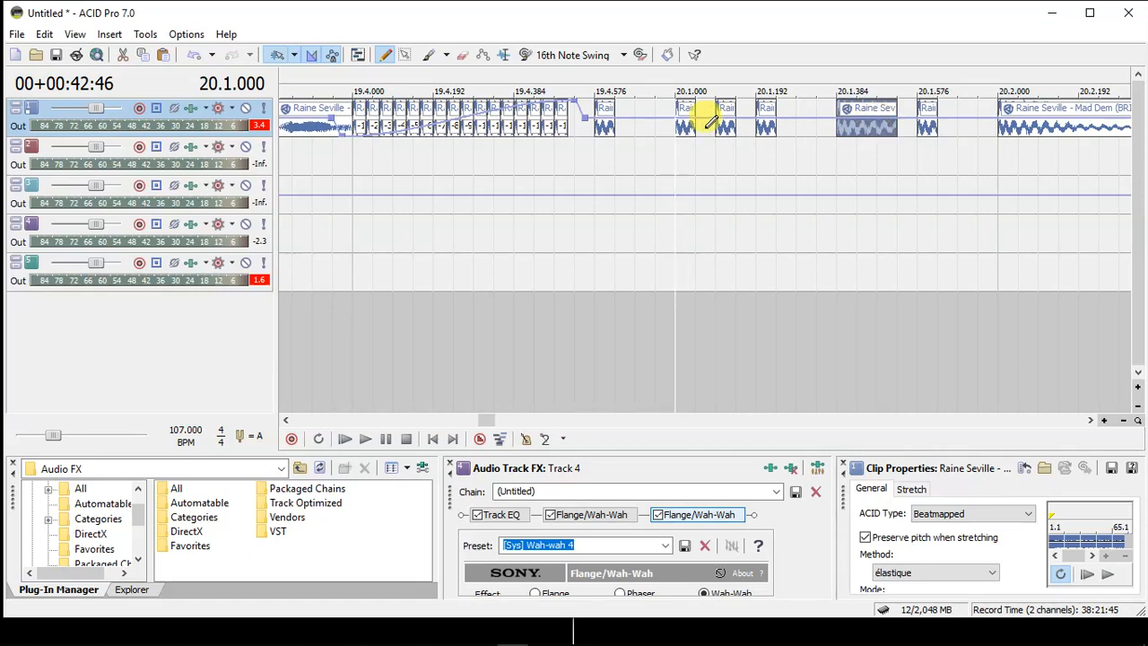
click(721, 129)
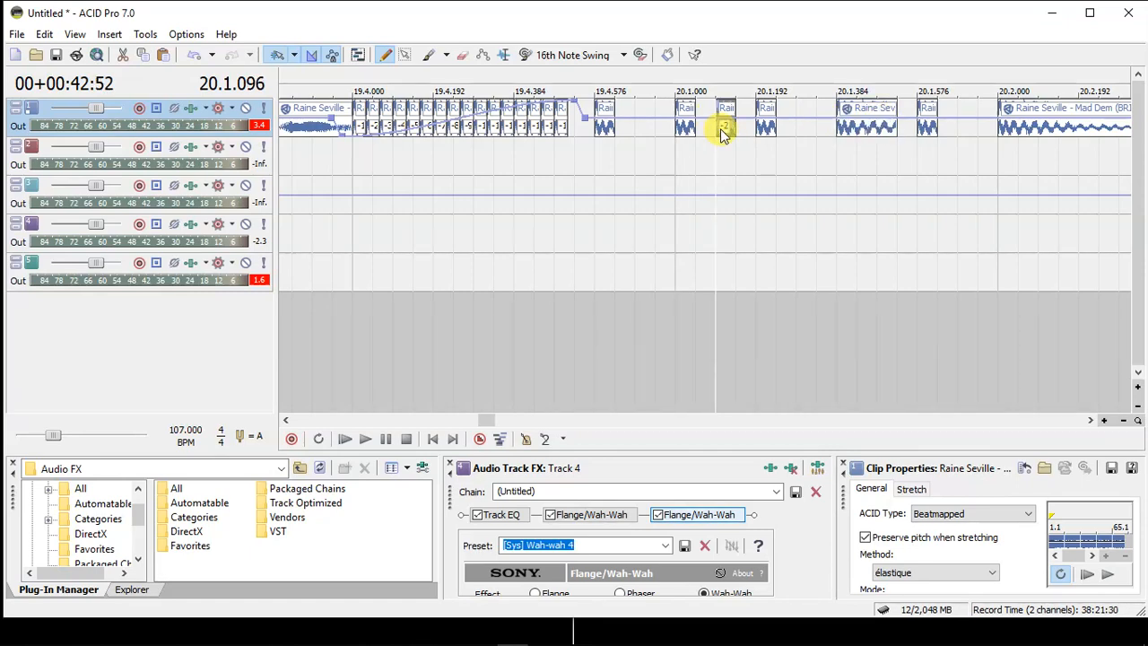
click(933, 132)
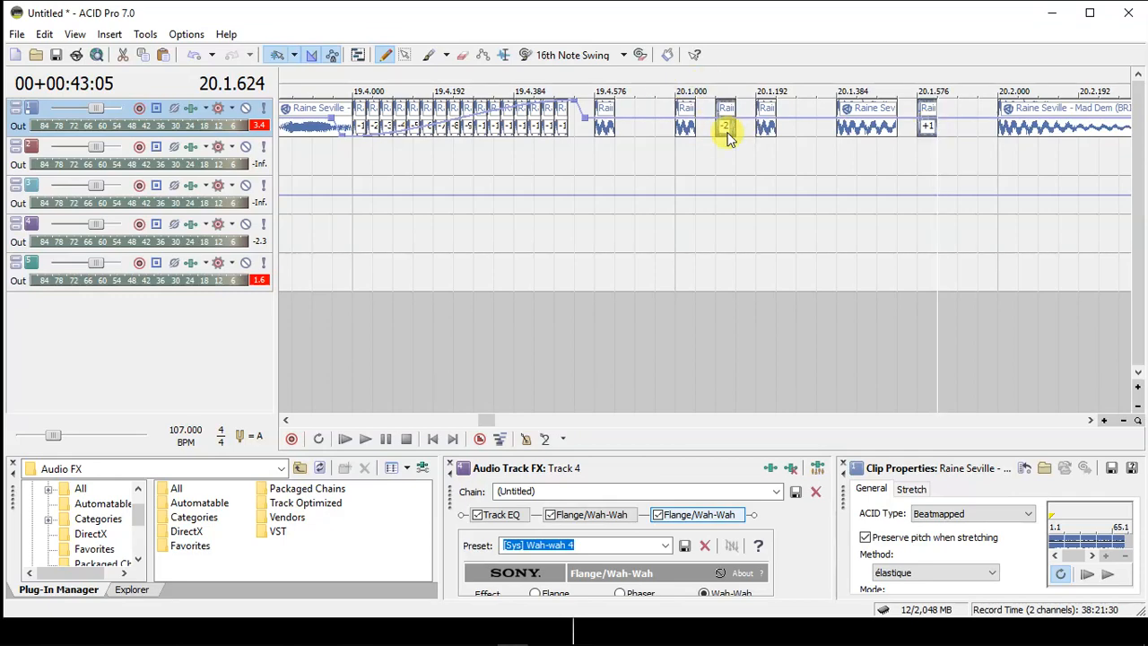
Play the arrangement from 19.2.000 to hear the new slices in bar 20, and stop playback.
scroll(729, 135, down, 3)
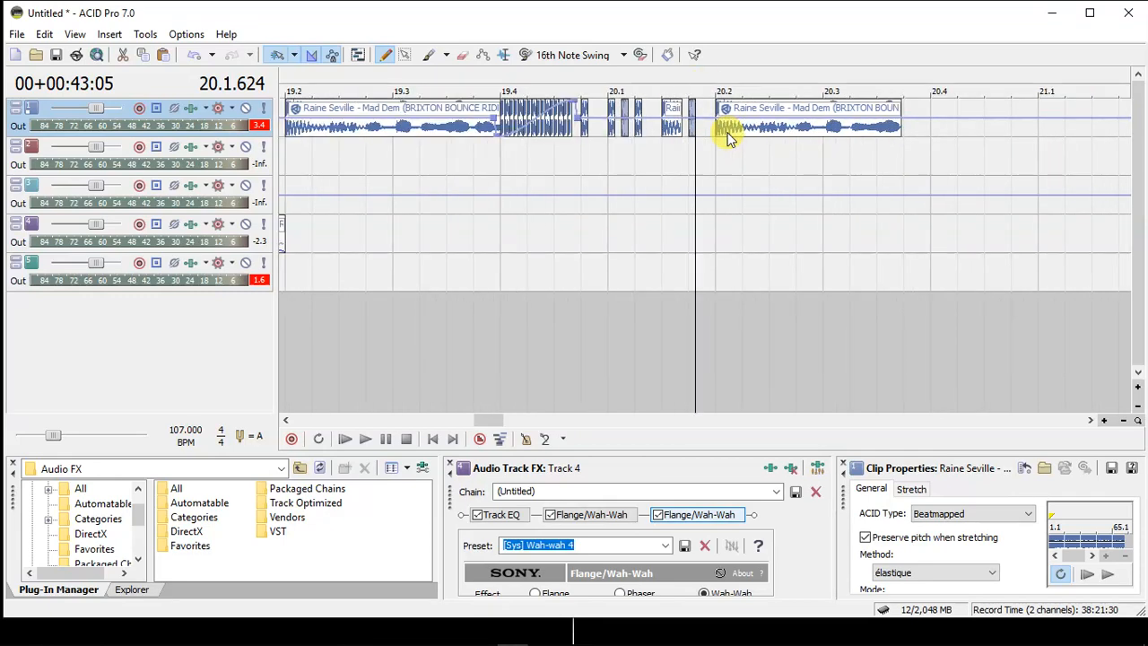
scroll(728, 134, down, 1)
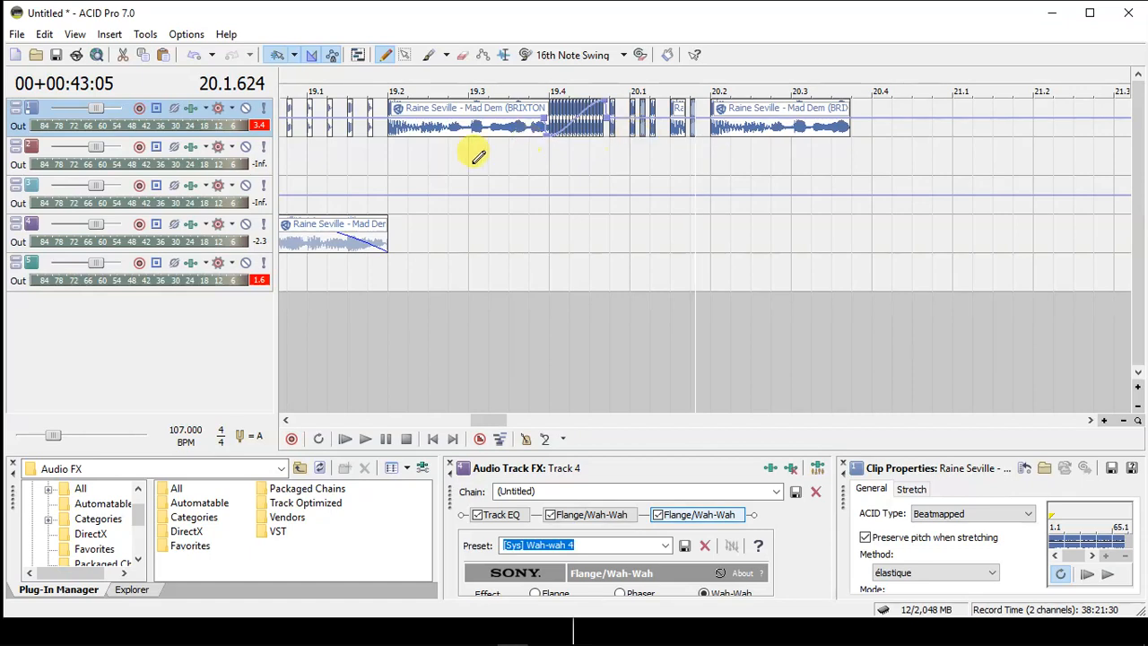
click(388, 167)
key(space)
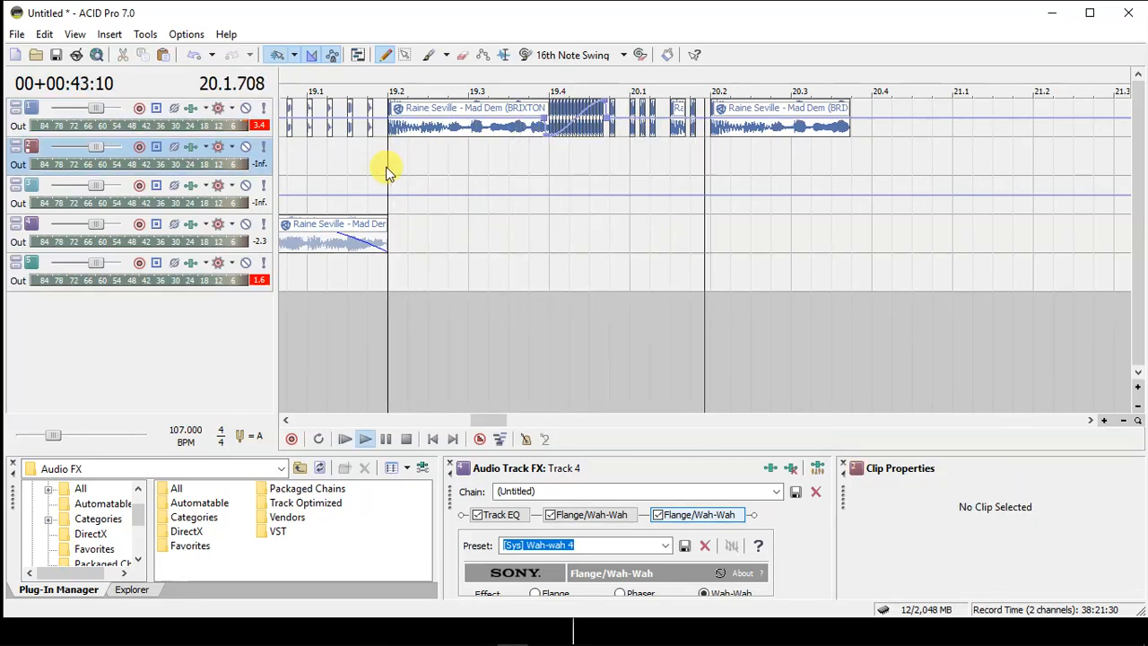
key(space)
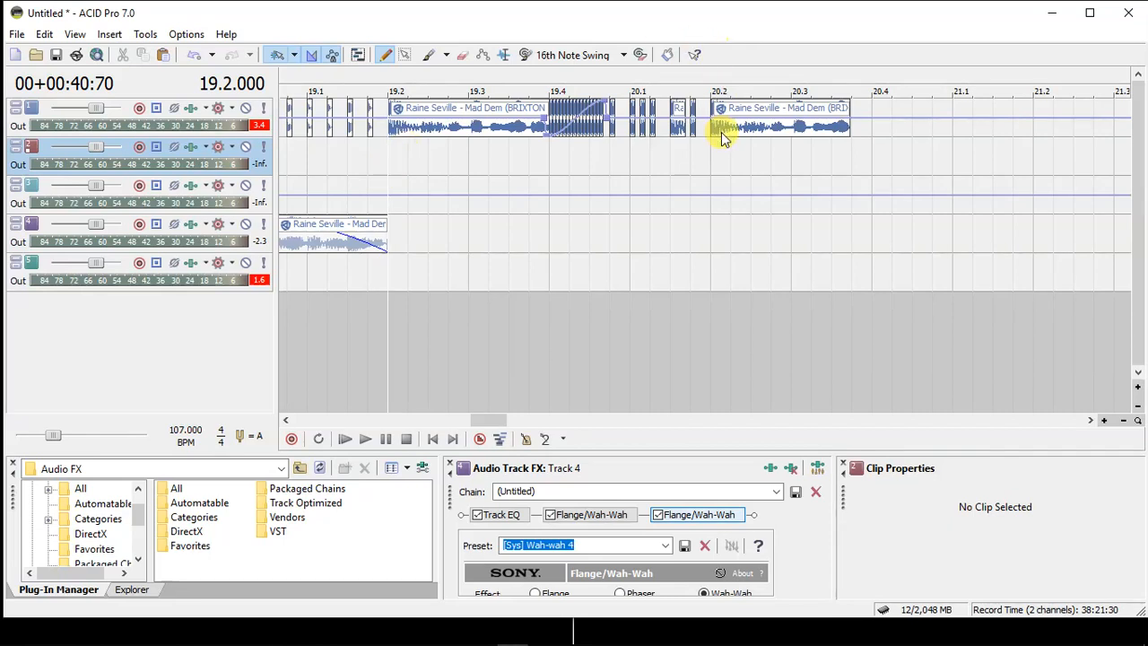
Split the long section on Track 1 at 20.3.000 and delete the part after the split.
click(791, 129)
key(s)
key(Delete)
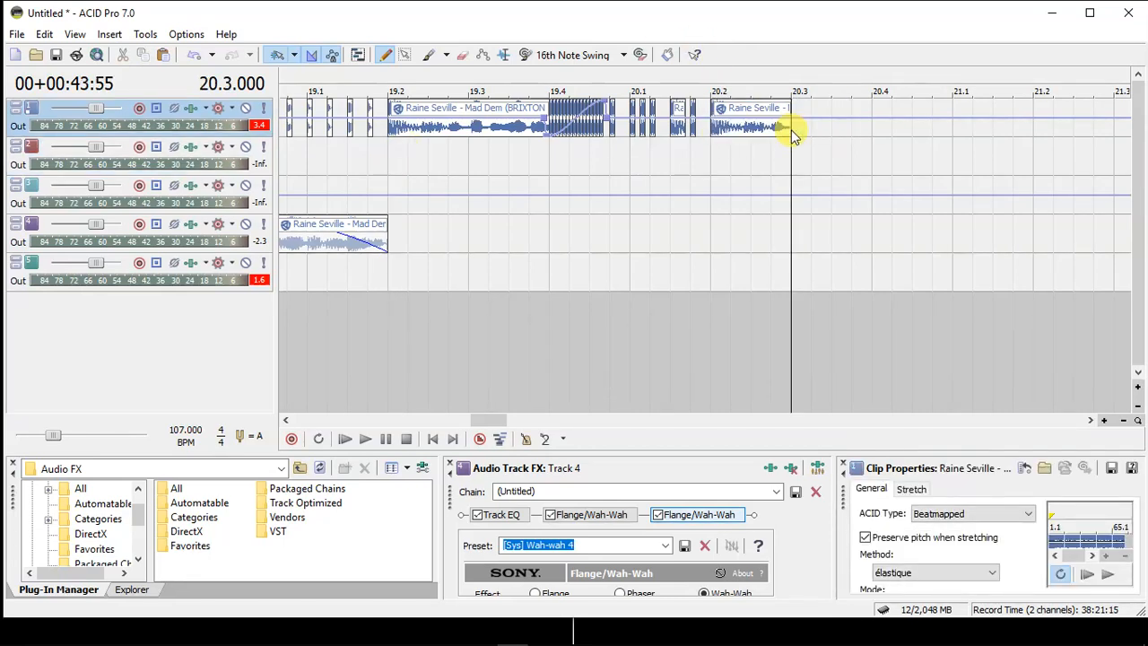
Copy the short slice at 20.1.000 on Track 1 and paste it at 20.3.000.
click(636, 130)
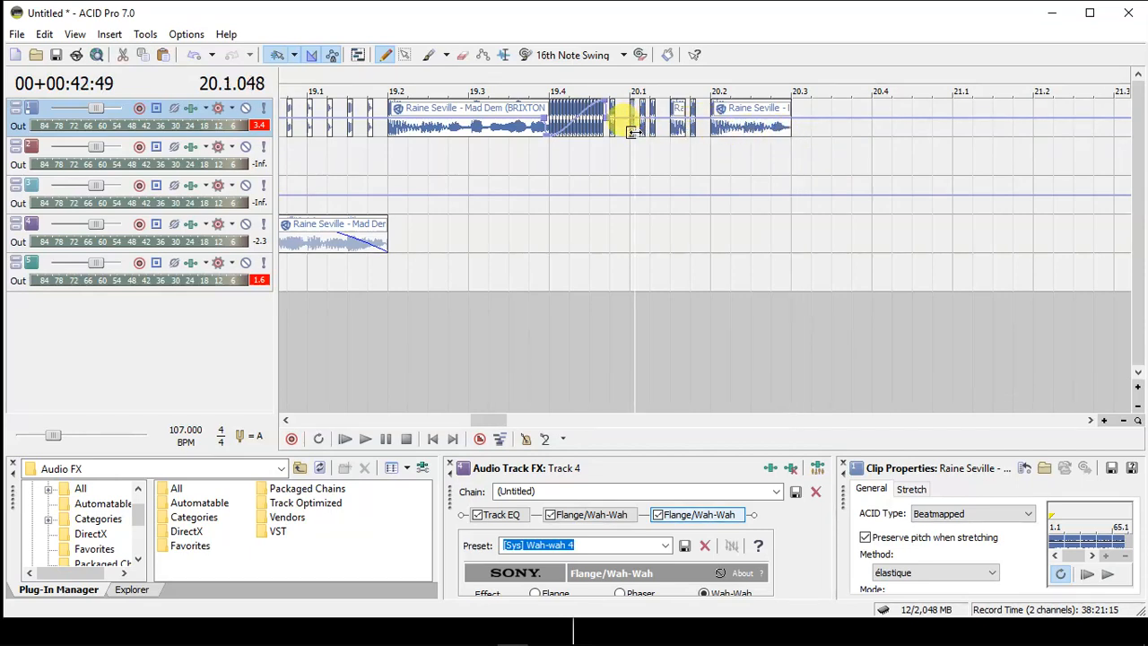
click(793, 125)
click(796, 139)
scroll(796, 139, up, 5)
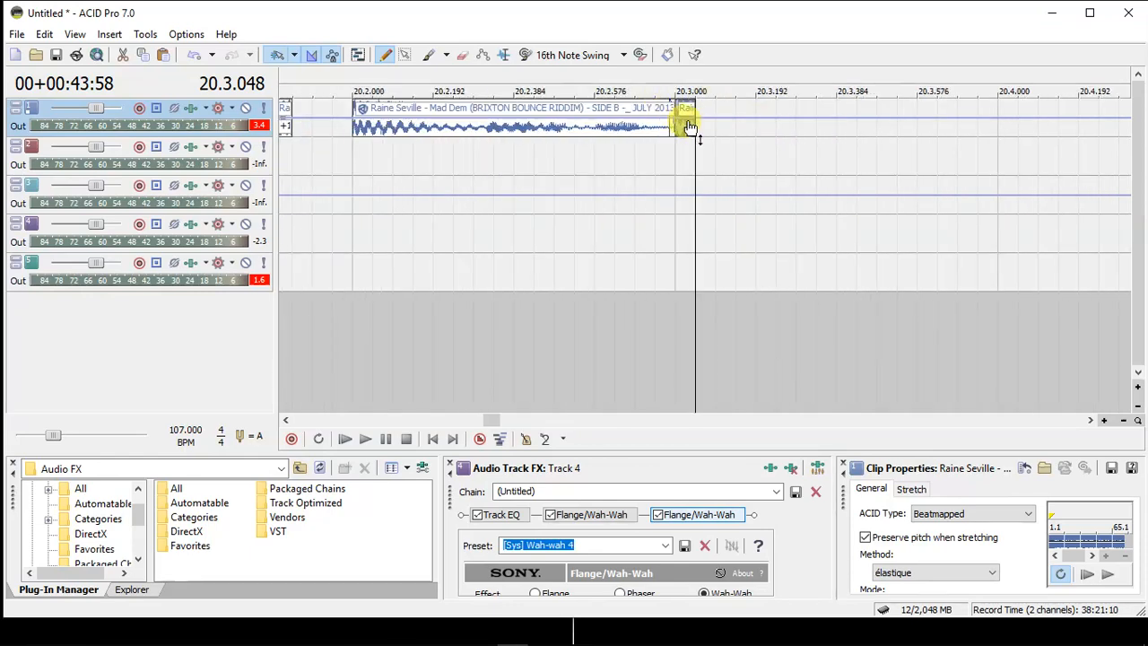
Duplicate the 20.3.000 slice every 192 ticks from 20.3.192 through 21.1.000 on Track 1 and lengthen the last copy.
drag(687, 125, 768, 135)
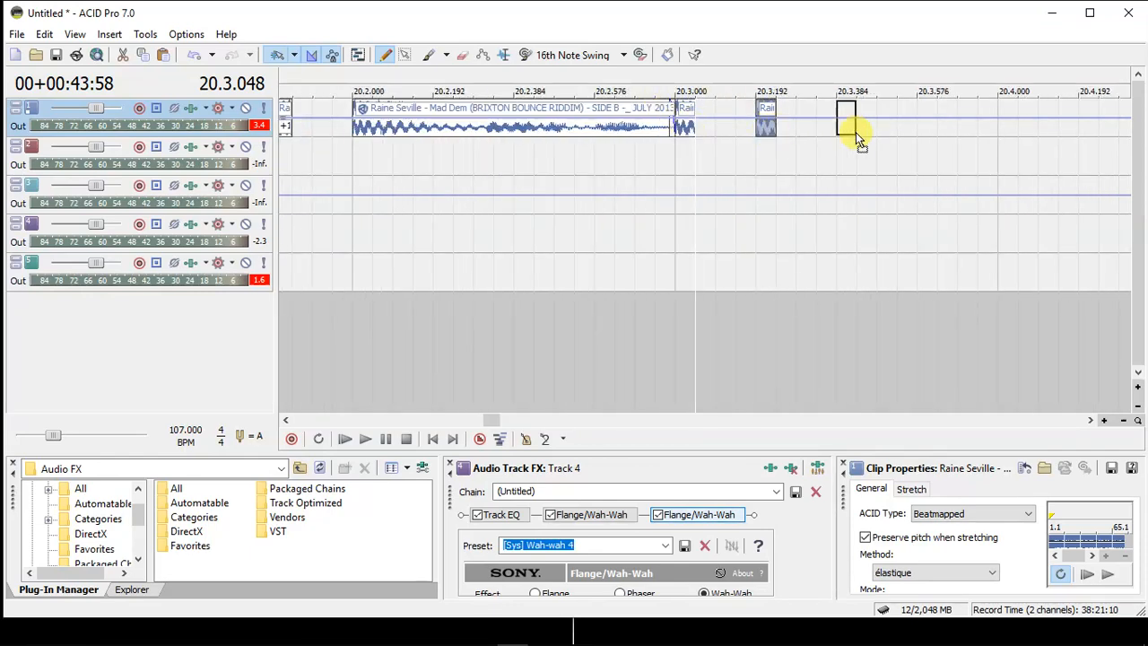
drag(848, 135, 1009, 130)
click(1090, 420)
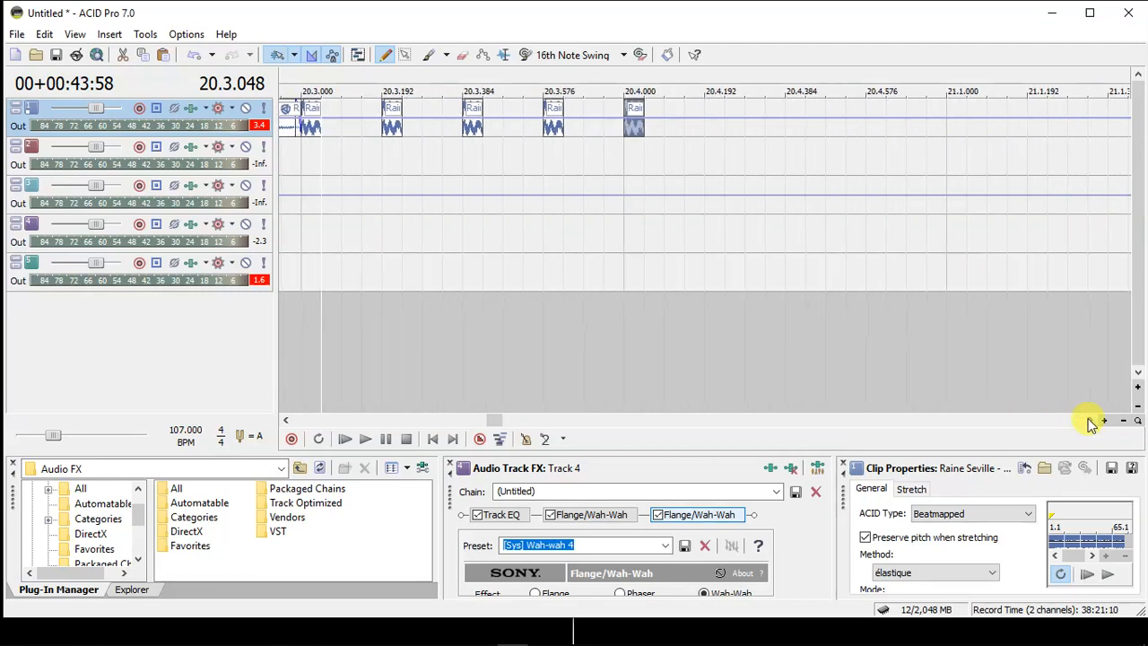
mouse_move(640, 125)
mouse_down()
mouse_move(716, 136)
mouse_move(635, 135)
mouse_up()
click(716, 133)
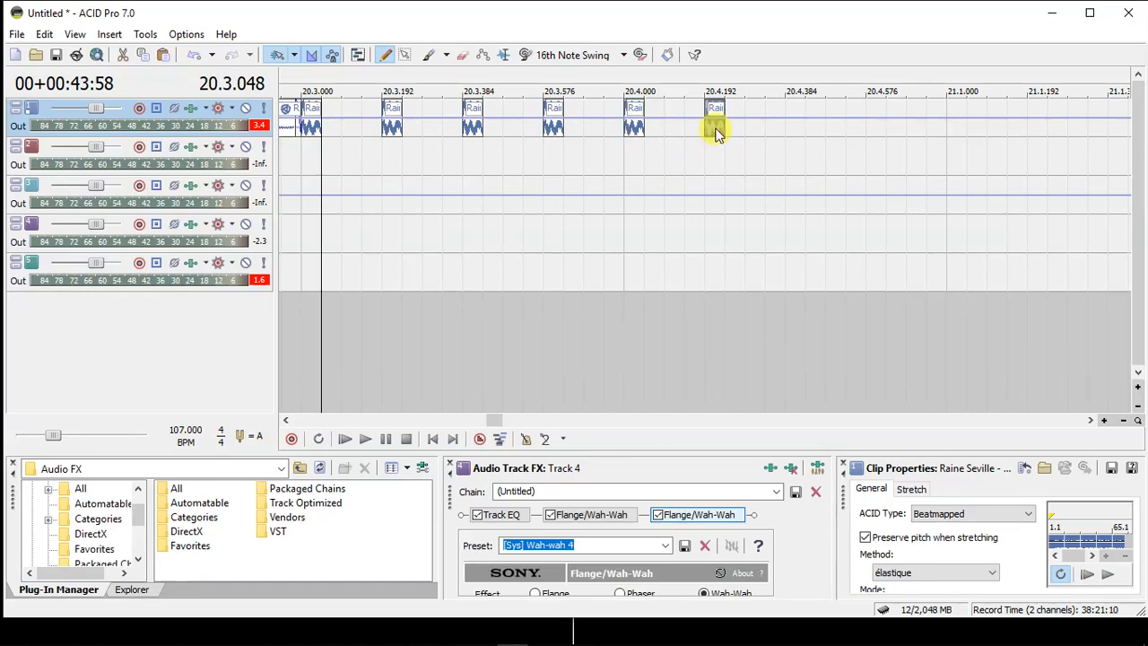
click(793, 135)
click(874, 132)
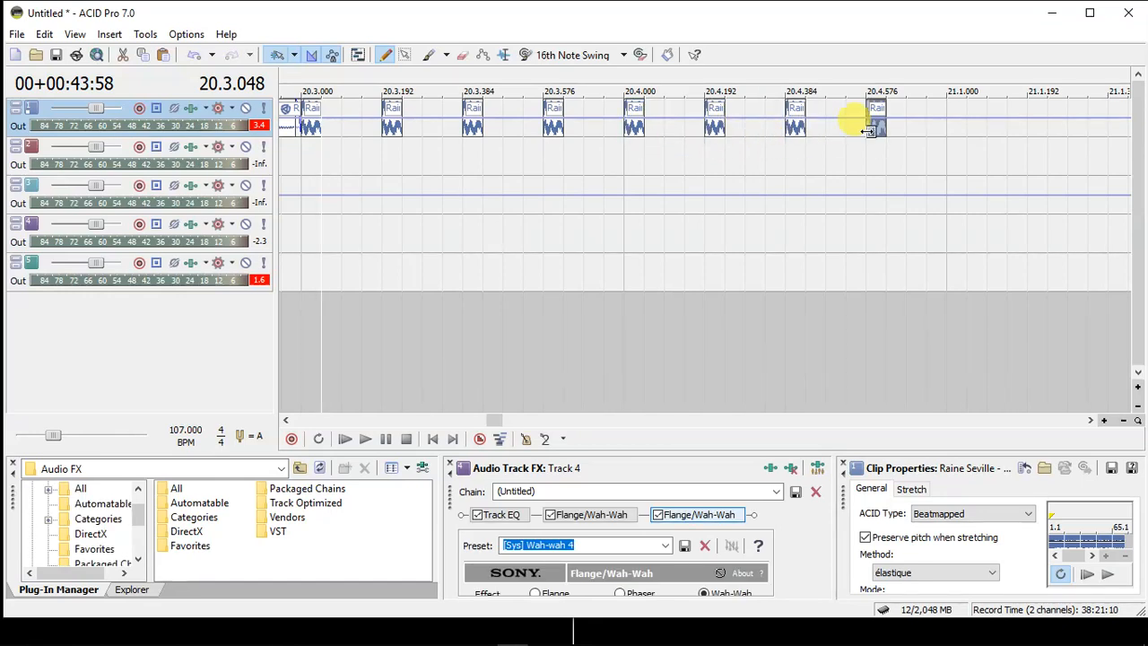
click(964, 132)
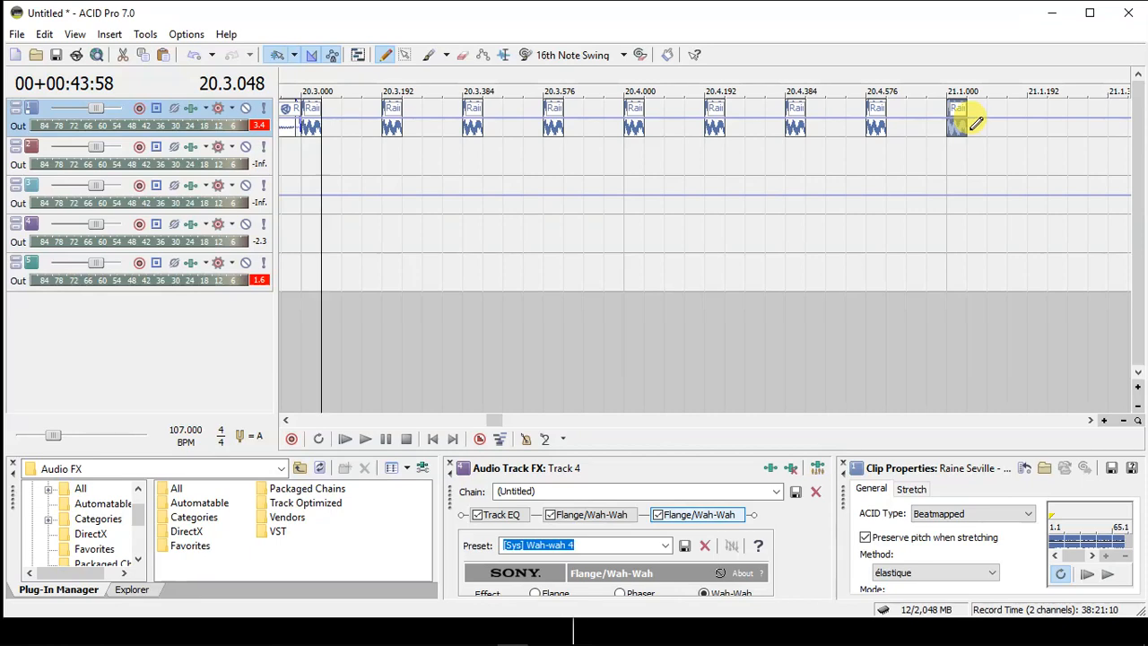
drag(967, 131, 1143, 158)
Add a slice at 20.3.096 and pitch the slices at 20.3.000, 20.3.096 and 20.3.192 to -1, -2 and -3.
click(285, 420)
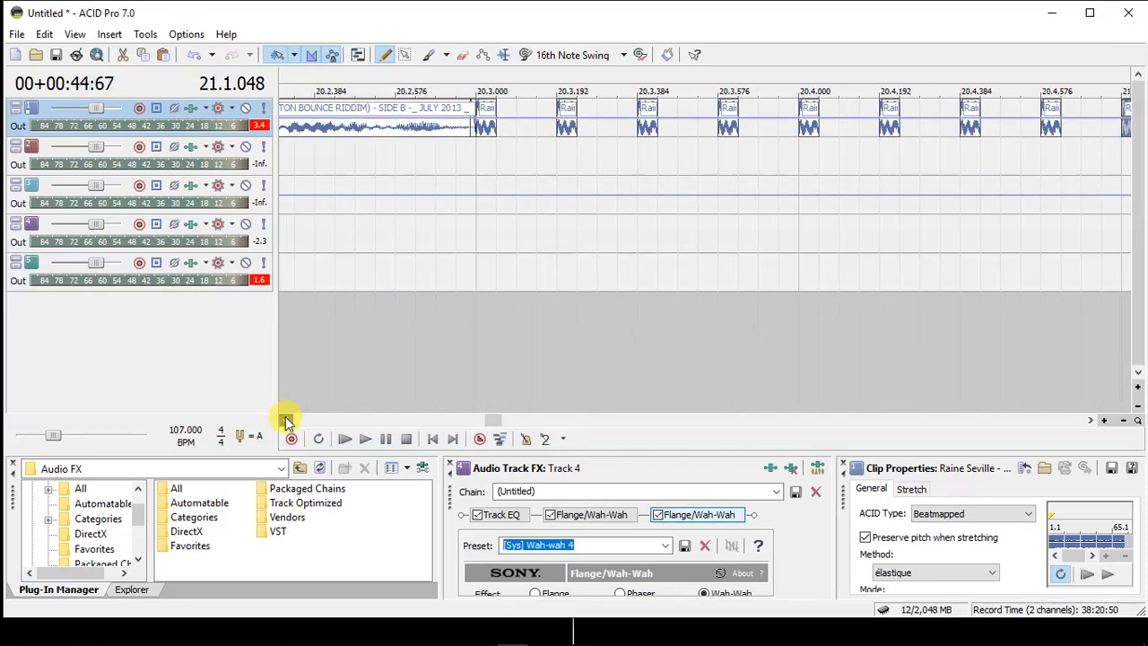
drag(523, 131, 559, 131)
click(532, 131)
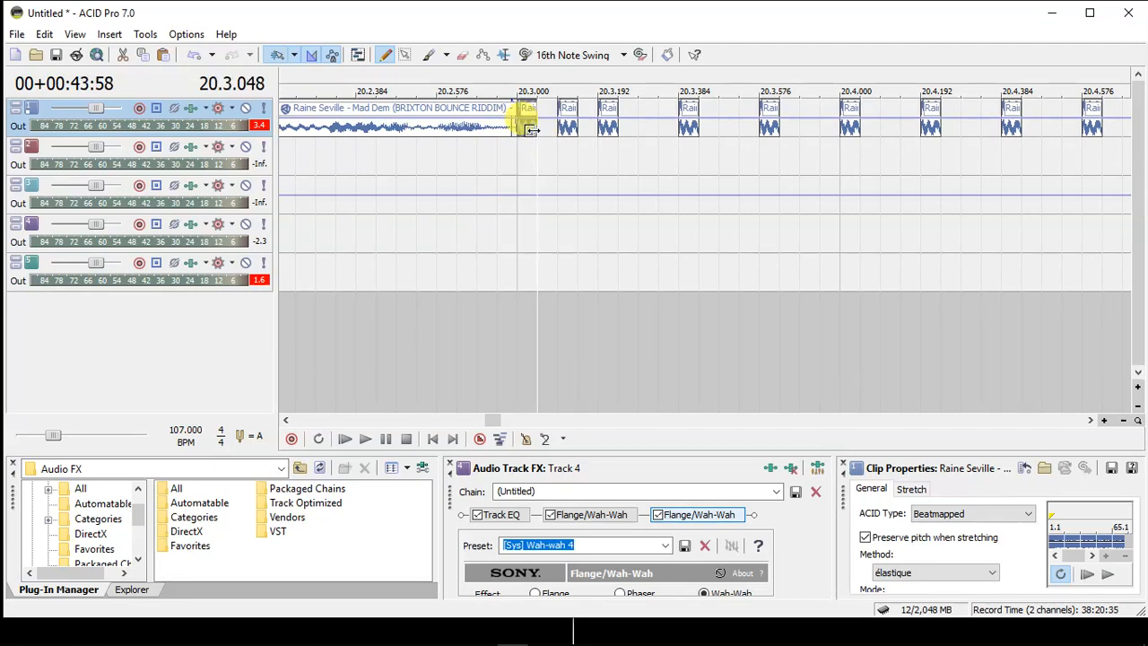
click(564, 132)
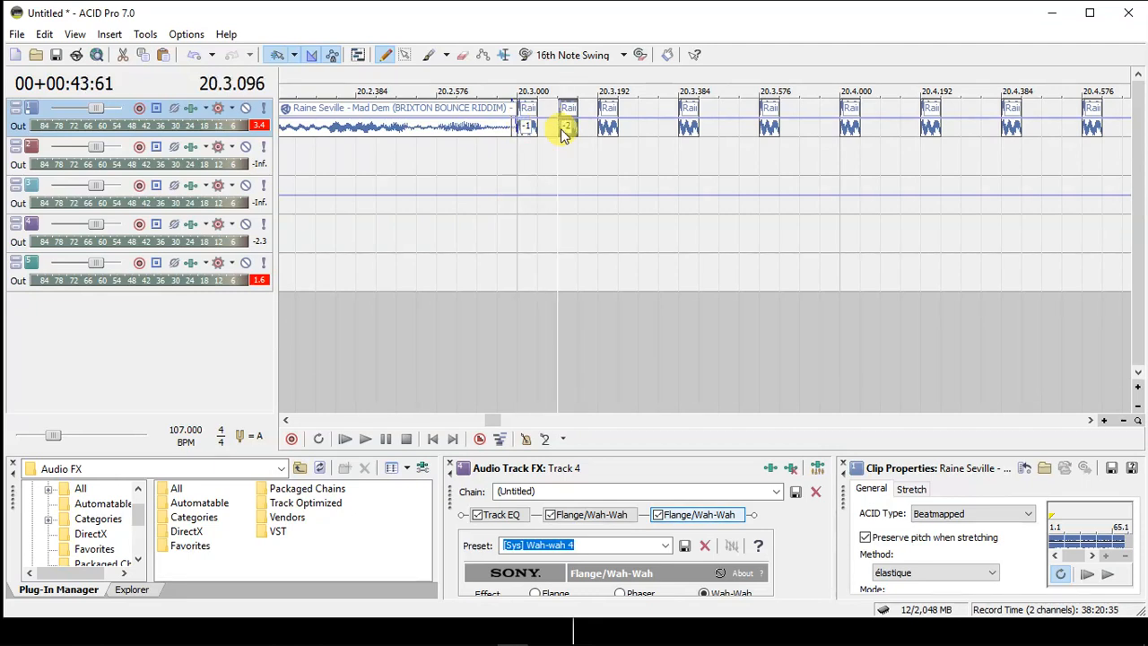
click(606, 130)
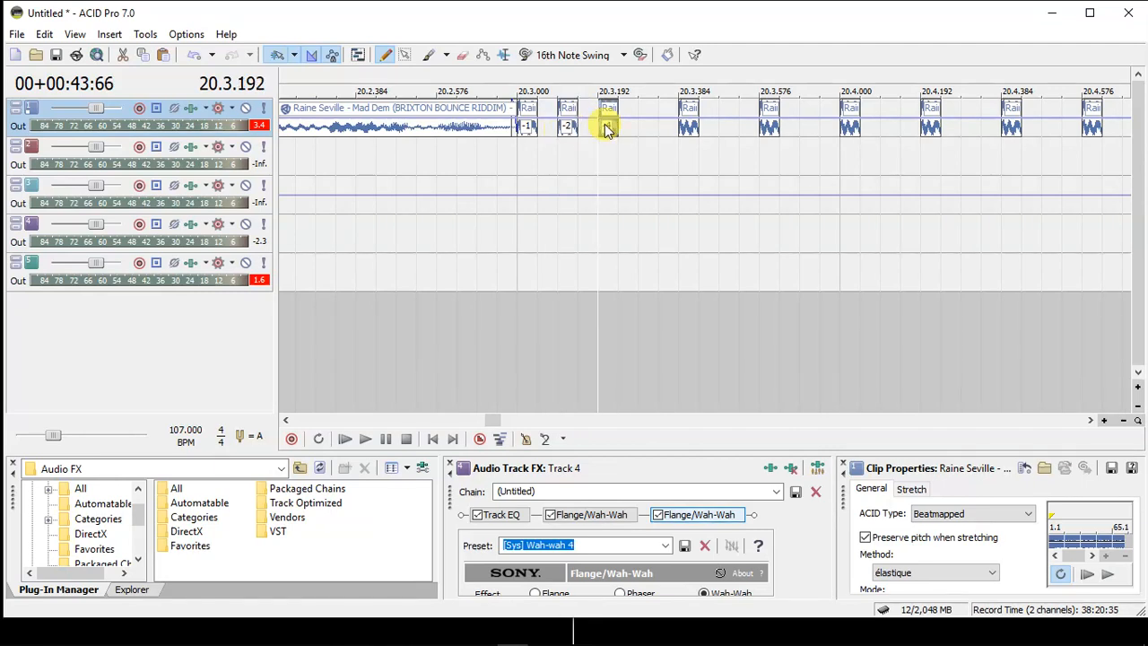
Add slices at 20.3.288 and 20.3.480 on Track 1 and pitch those at 20.3.288, 20.3.384 and 20.3.480 to -4, -5 and -6.
click(684, 132)
key(minus)
key(minus)
key(minus)
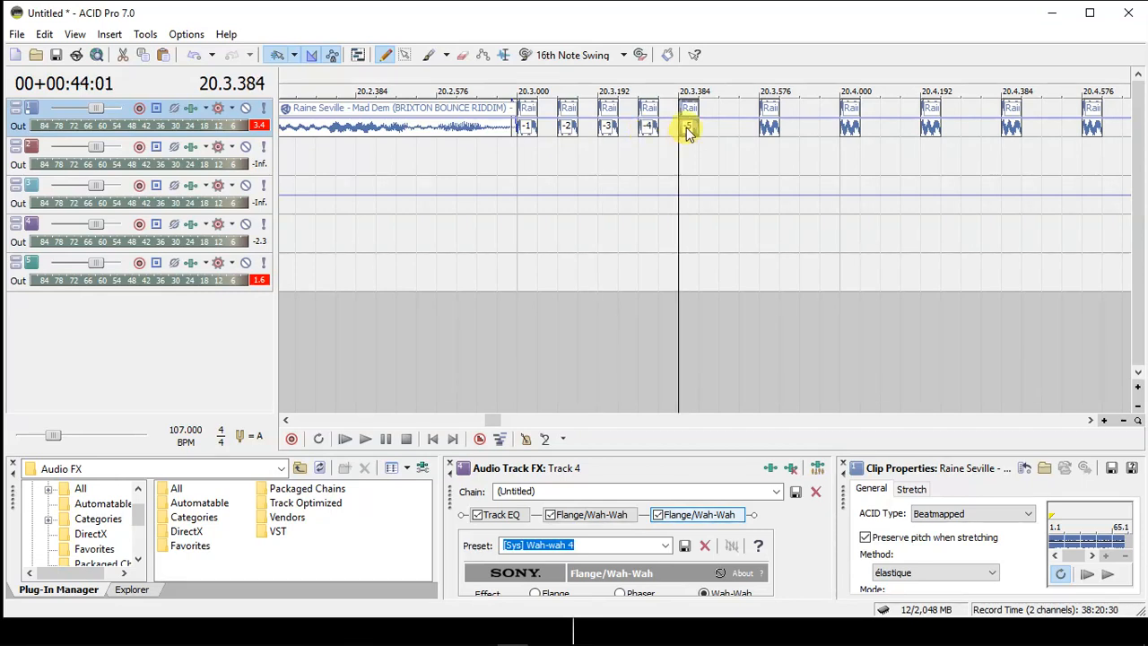
key(minus)
Pitch the slice at 20.3.576 on Track 1 to -7 and add a copy at 20.3.672 pitched to -8.
click(760, 130)
key(Right)
key(Right)
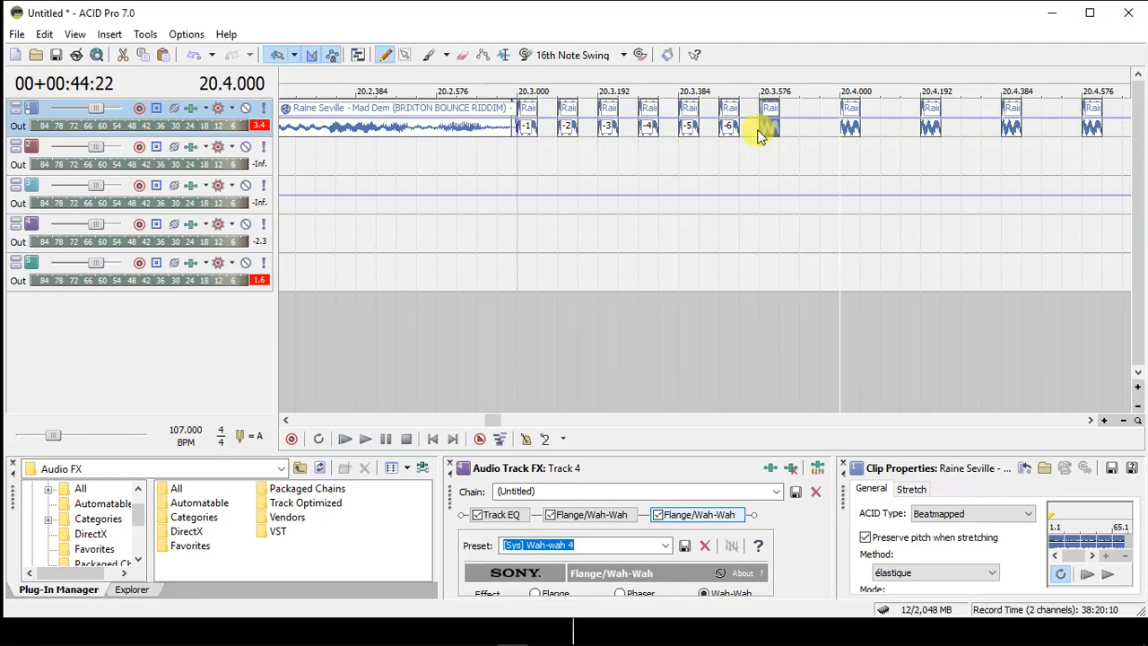
click(761, 129)
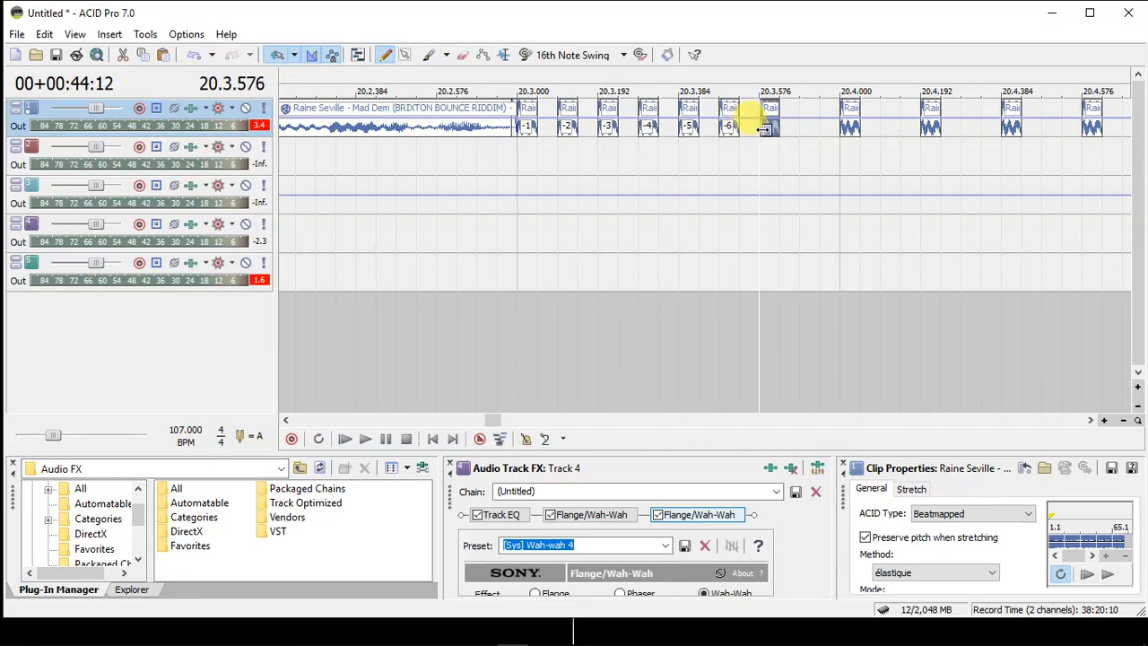
click(765, 132)
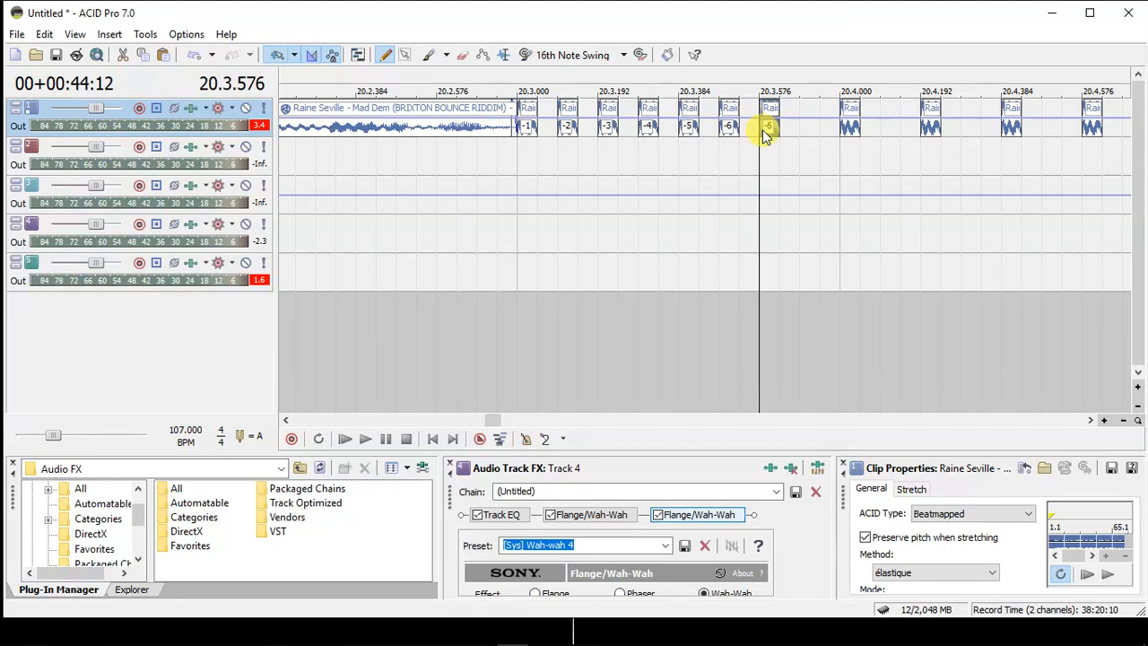
click(807, 131)
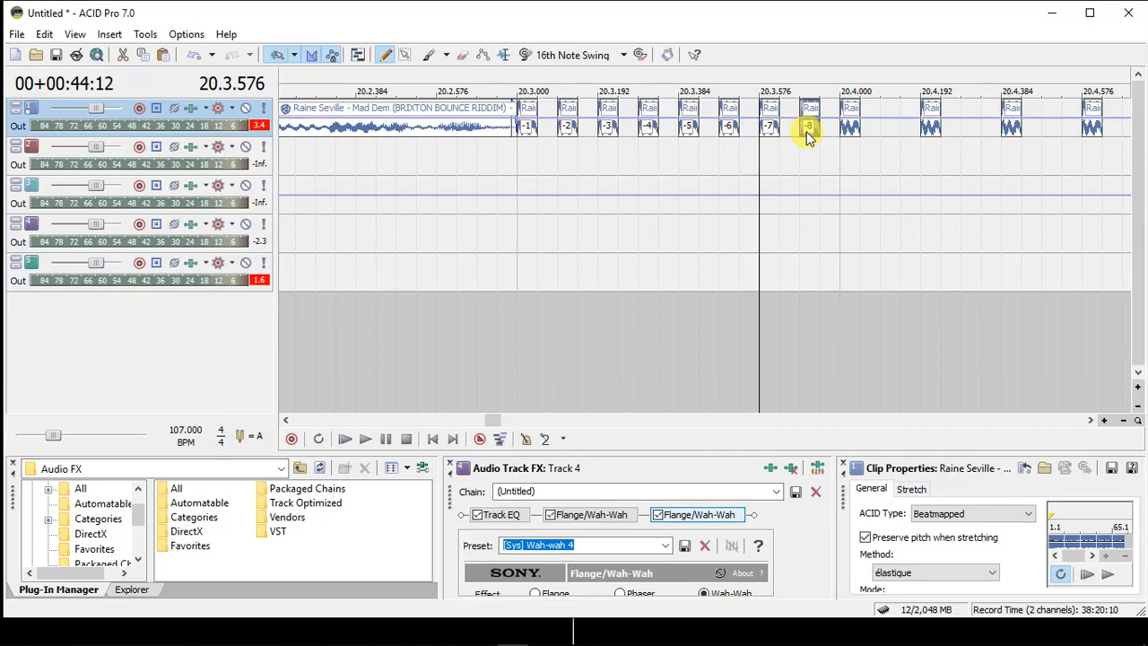
Copy the 20.4.000 slice to 20.4.096 and pitch the slices at 20.4.000, 20.4.096 and 20.4.192 to +1, +2 and +3.
click(847, 129)
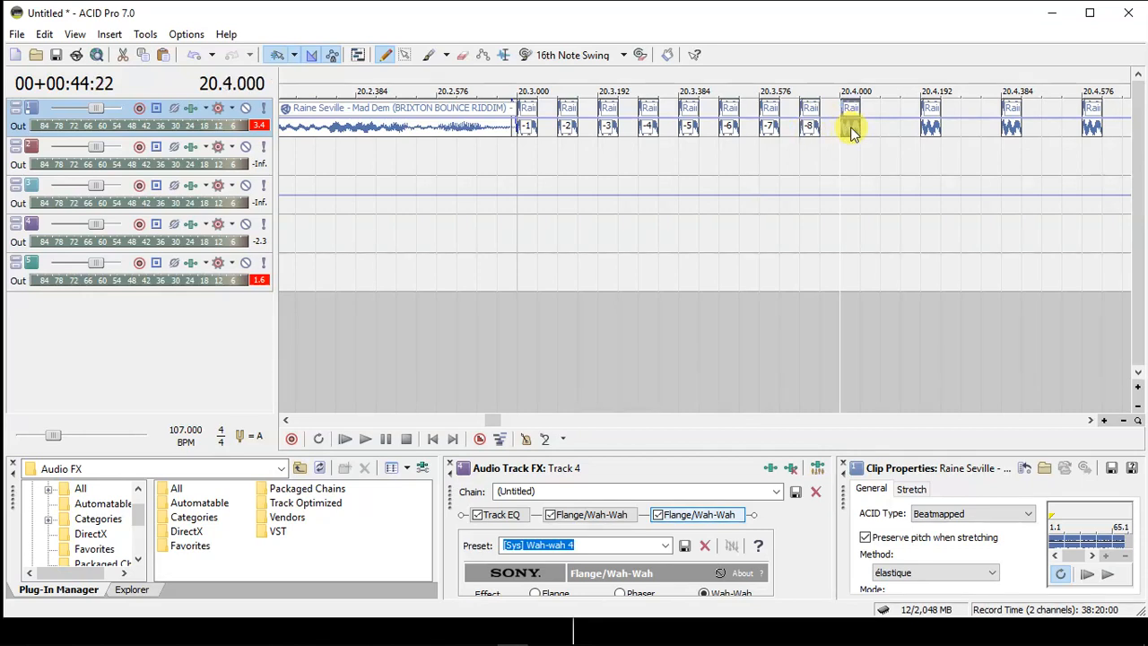
drag(851, 128, 890, 128)
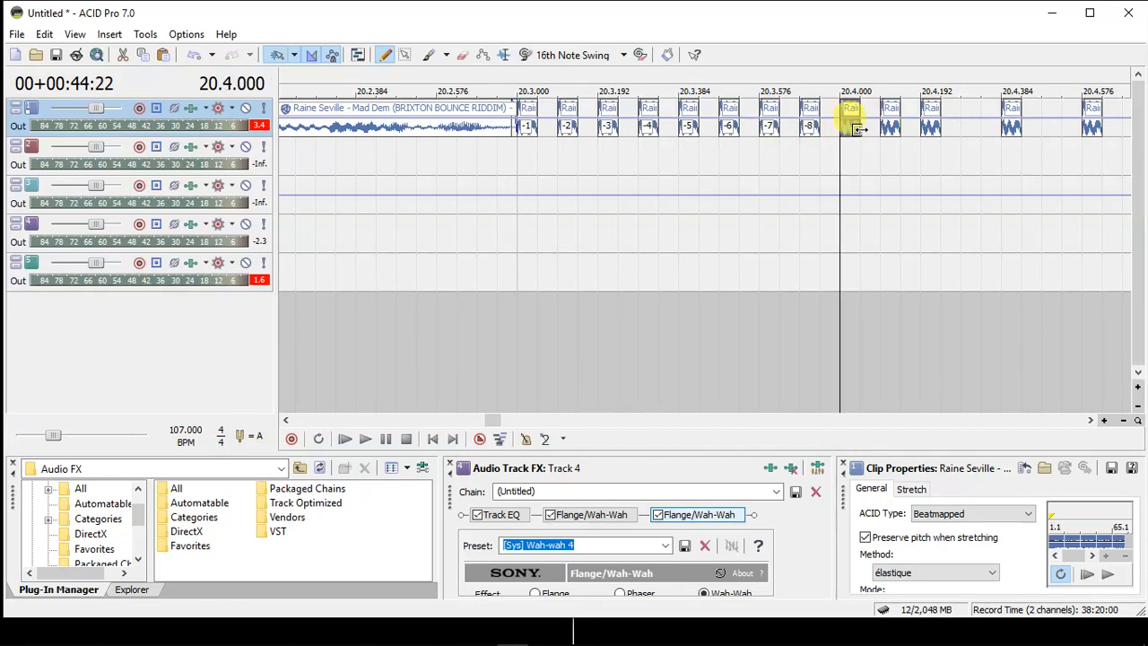
click(858, 128)
key(plus)
click(883, 129)
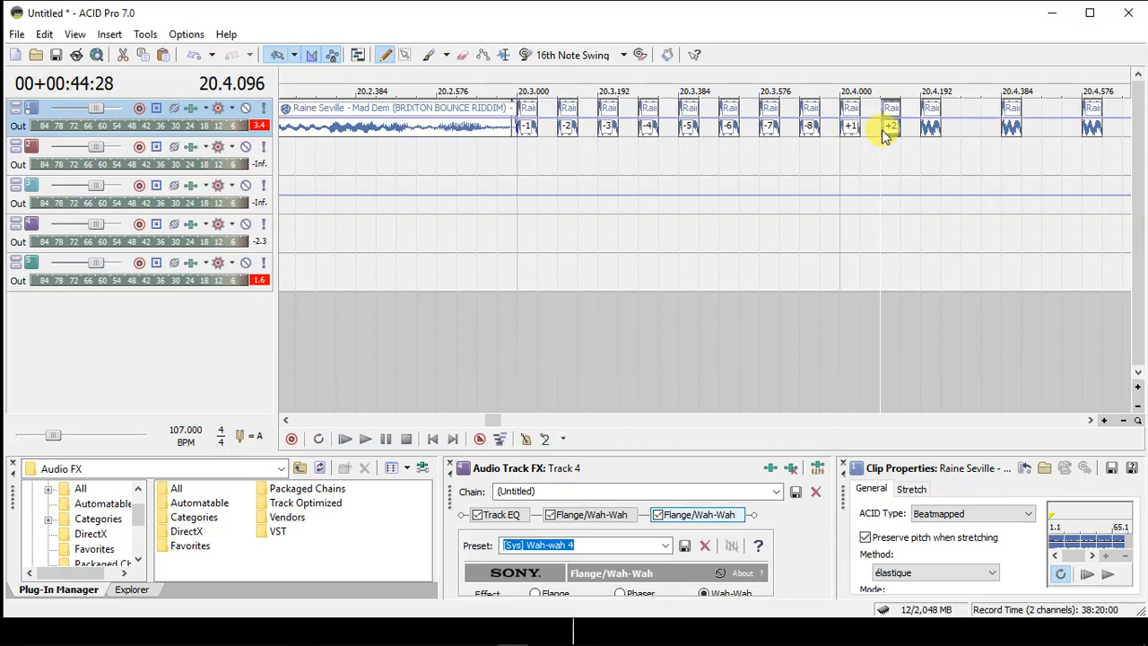
key(plus)
key(plus)
drag(884, 129, 924, 130)
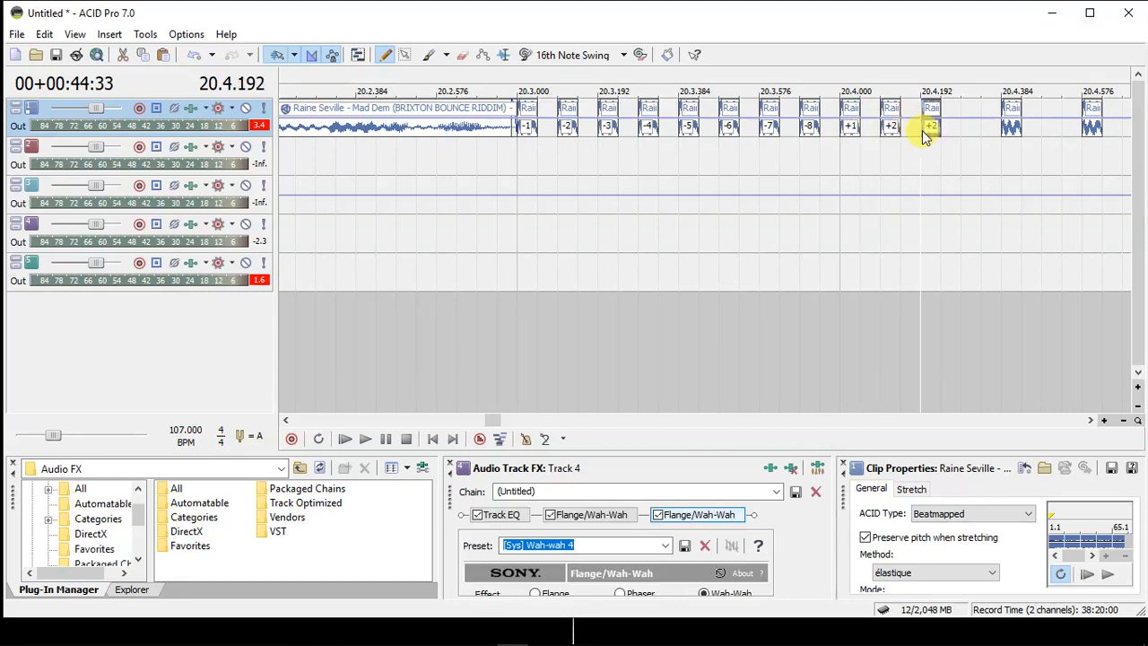
key(plus)
Pitch the slice at 20.4.384 on Track 1 to +5 and add a copy at 20.4.288 pitched to +4.
click(1006, 131)
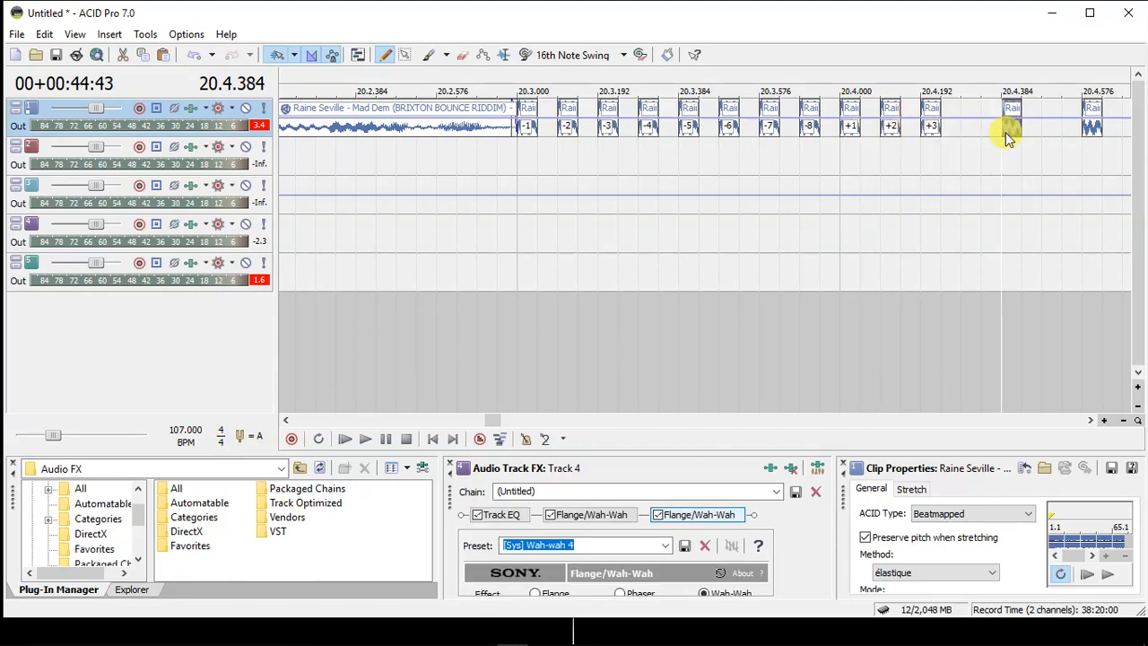
key(plus)
key(plus)
drag(1018, 126, 973, 120)
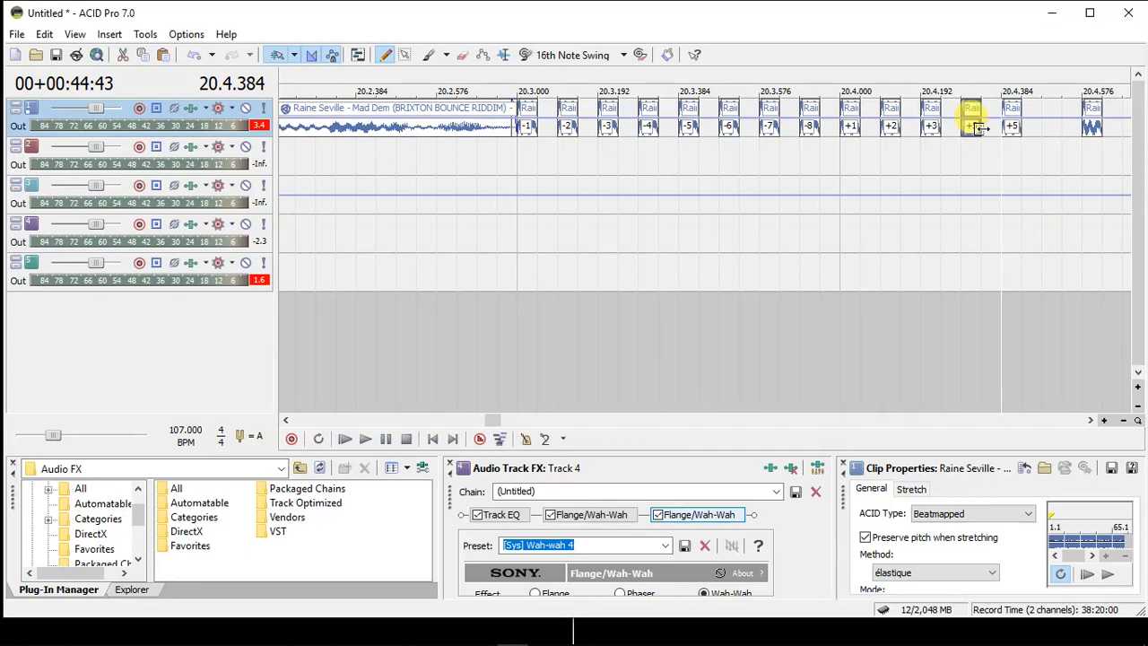
key(minus)
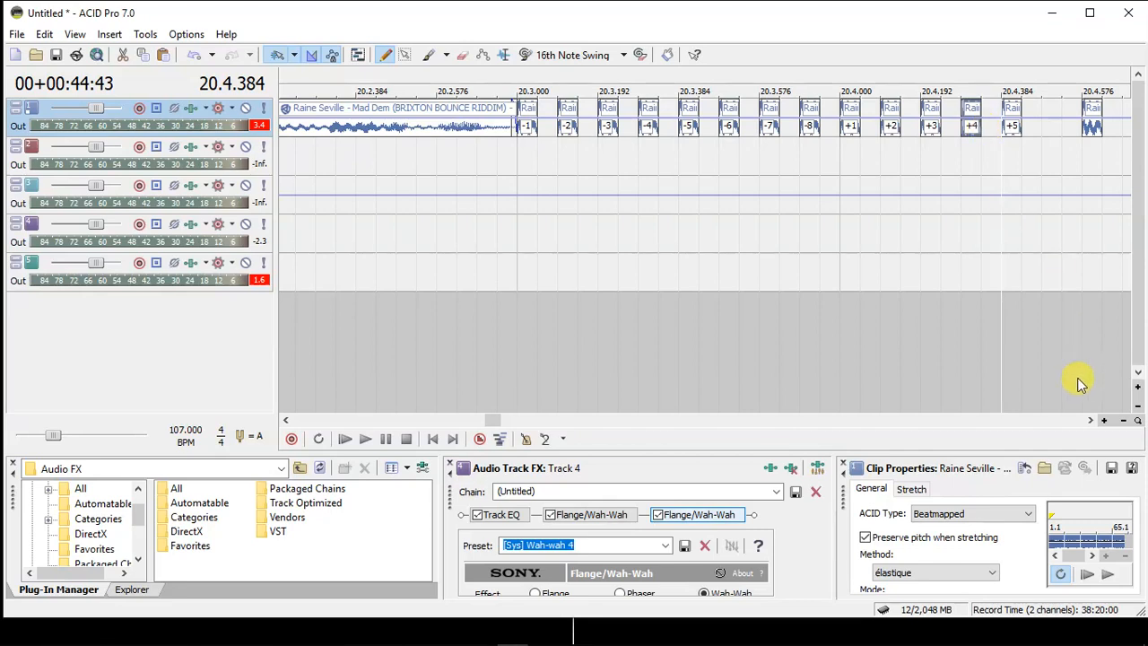
Add a +6 slice at 20.4.480, then replace the unpitched 20.4.576 slice with raised-pitch copies at 20.4.576 and 20.4.672.
click(1090, 420)
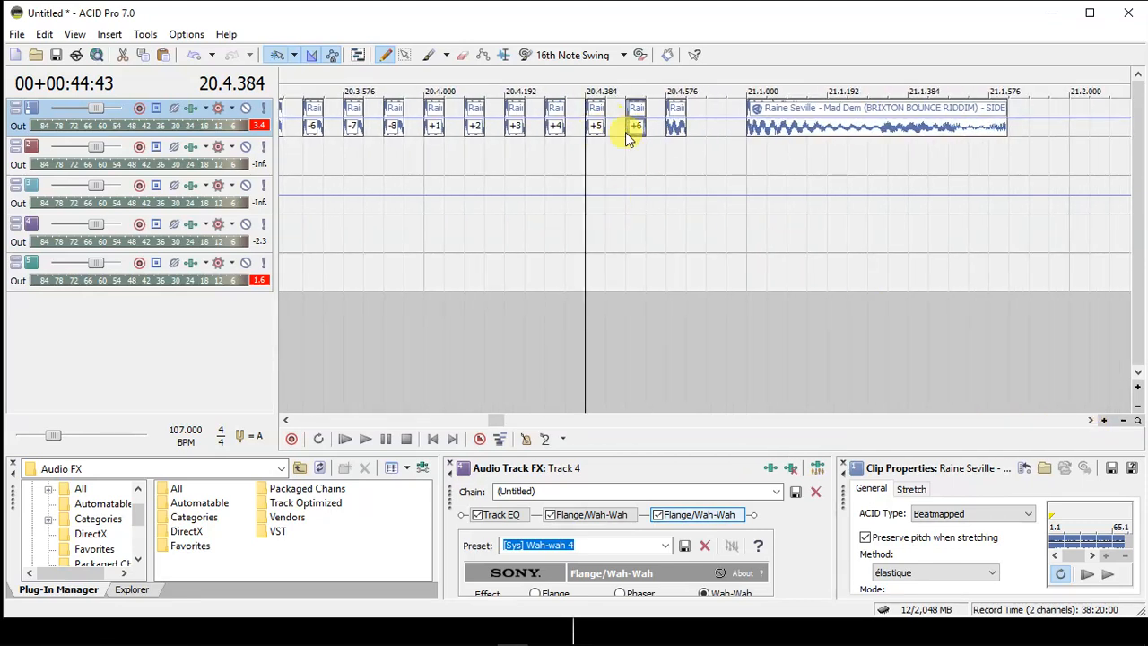
click(677, 131)
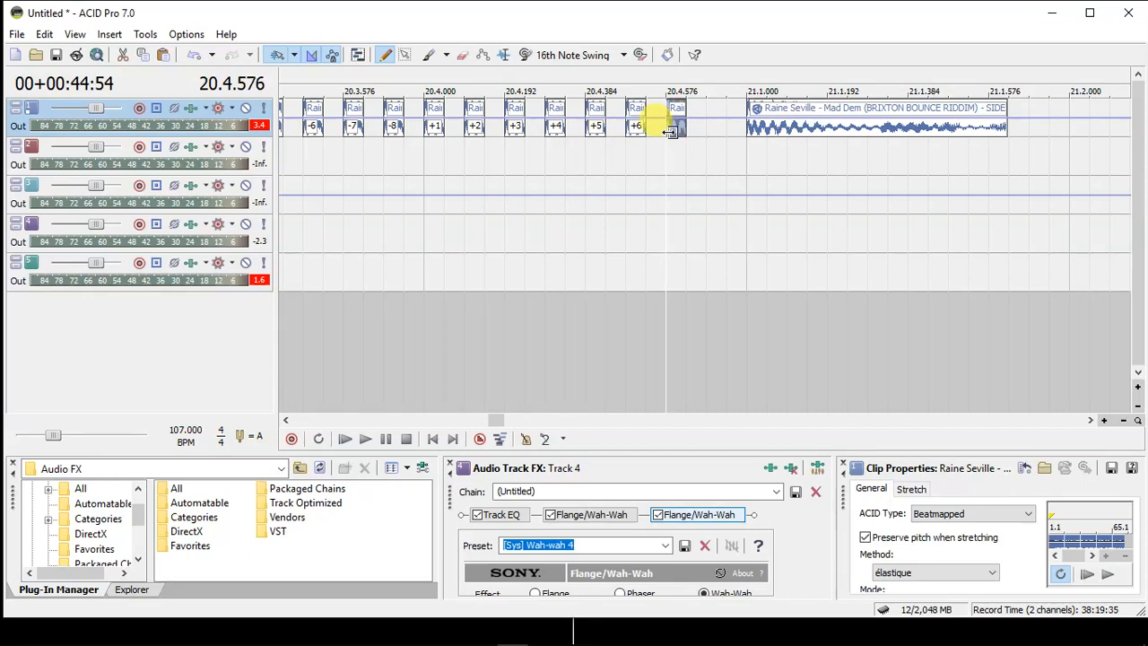
key(Delete)
click(634, 133)
drag(634, 133, 718, 136)
Extend the last section on Track 1, starting at 21.1.000, so that it ends at 21.4.000.
scroll(718, 136, down, 4)
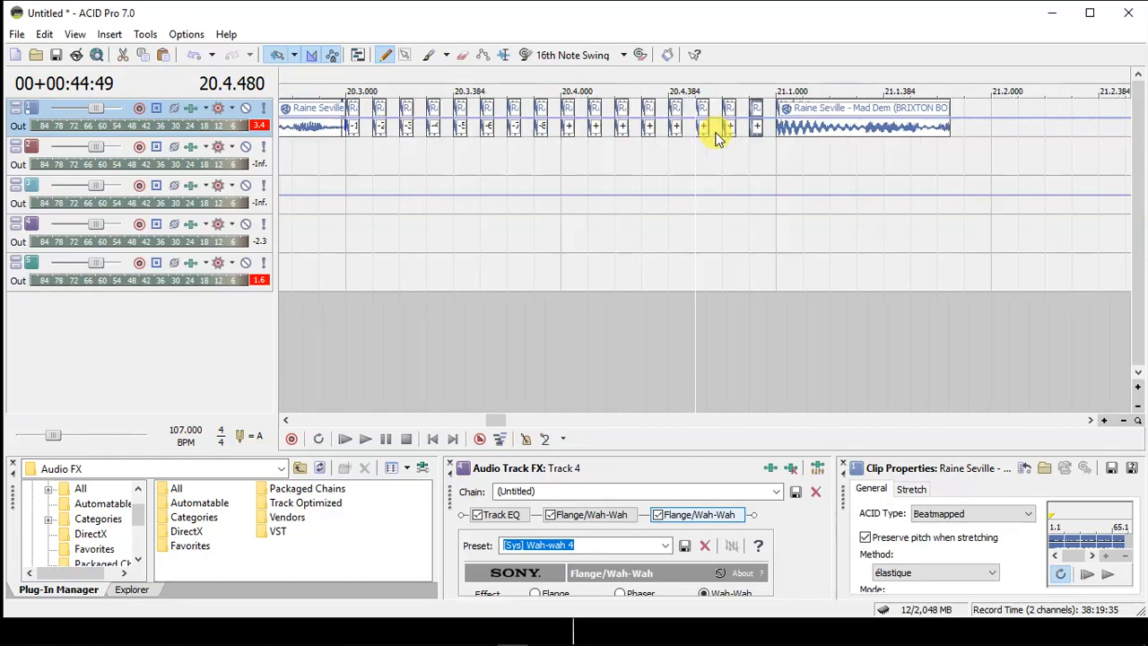
scroll(715, 132, down, 2)
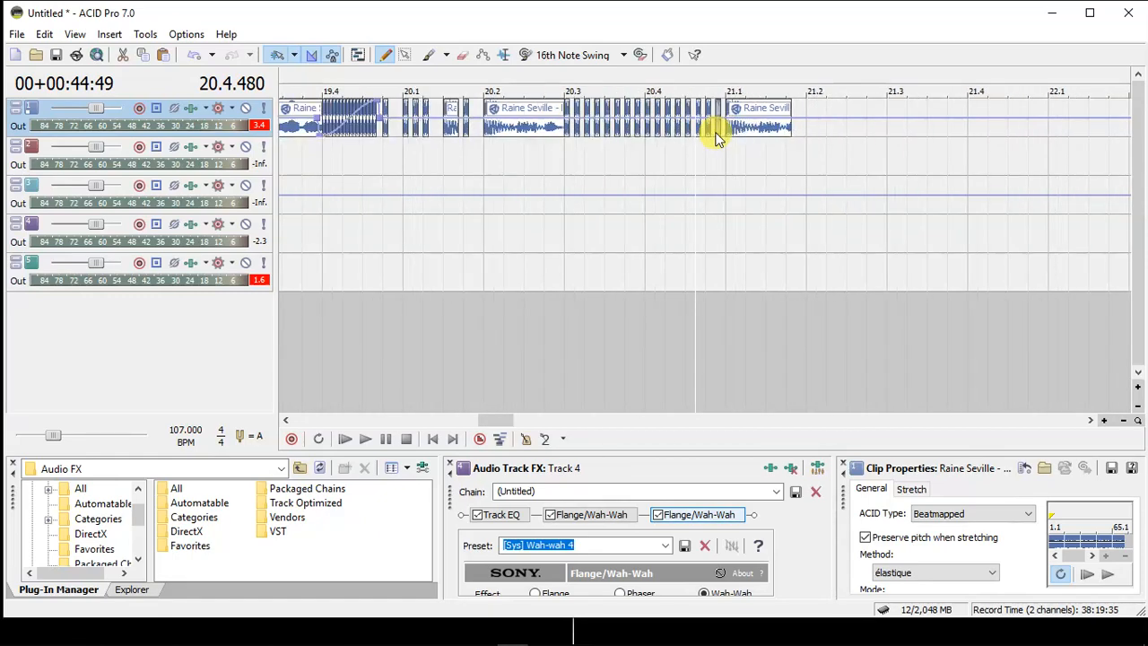
drag(794, 130, 967, 135)
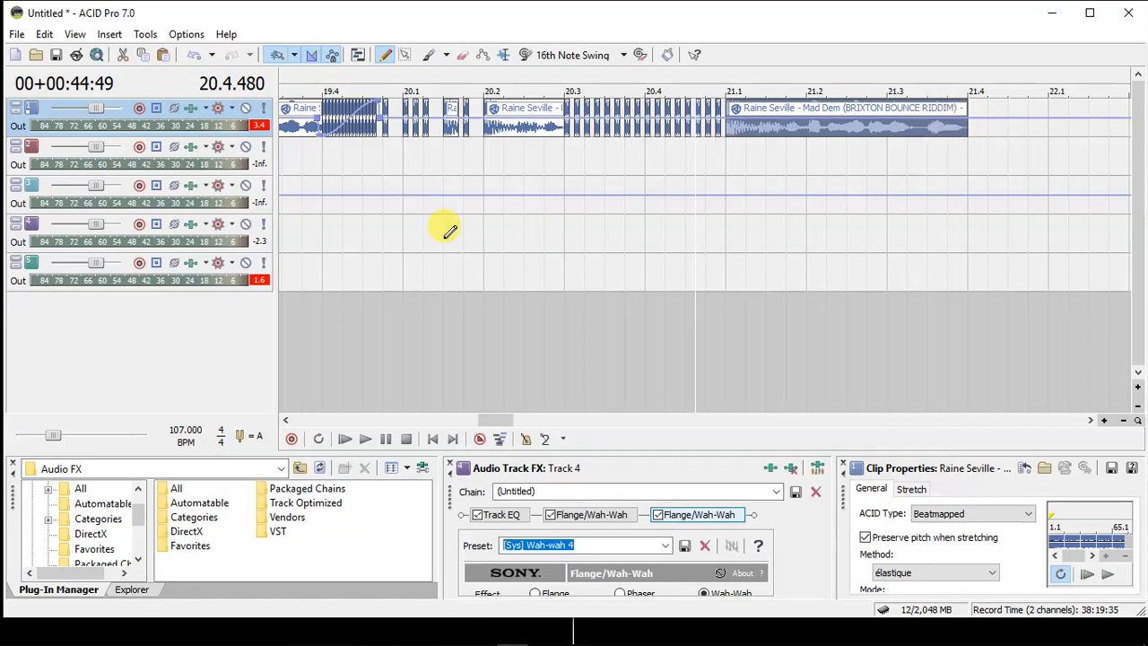
Play back the new pitched slices on Track 1 from 20.1.000 and again from 19.4.192.
click(410, 235)
key(space)
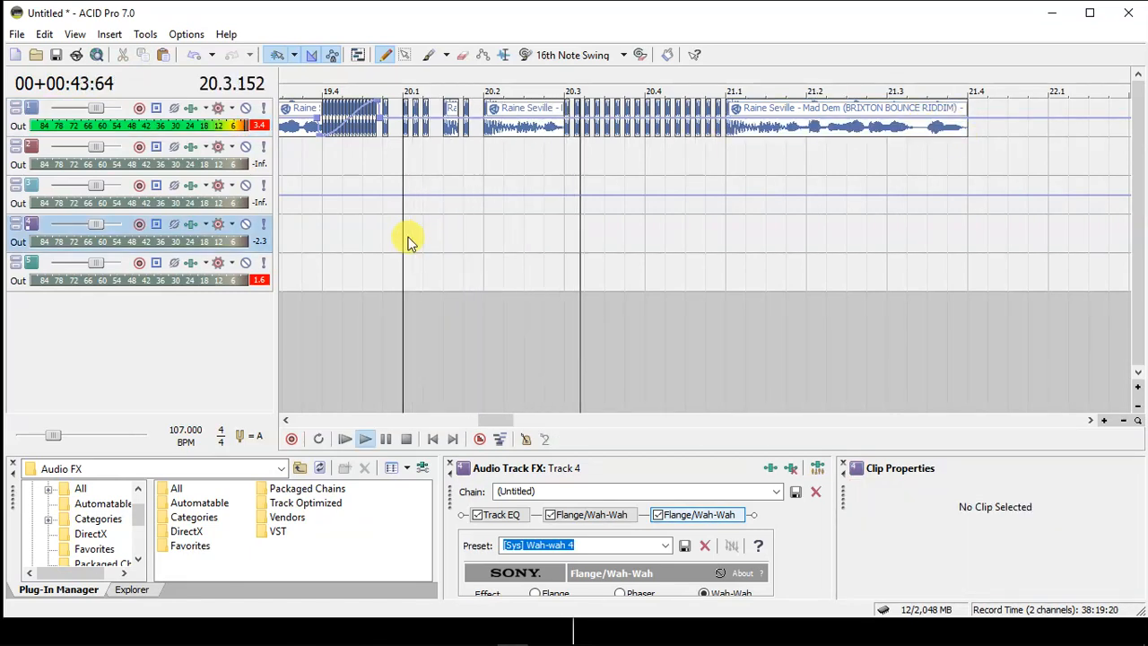
key(space)
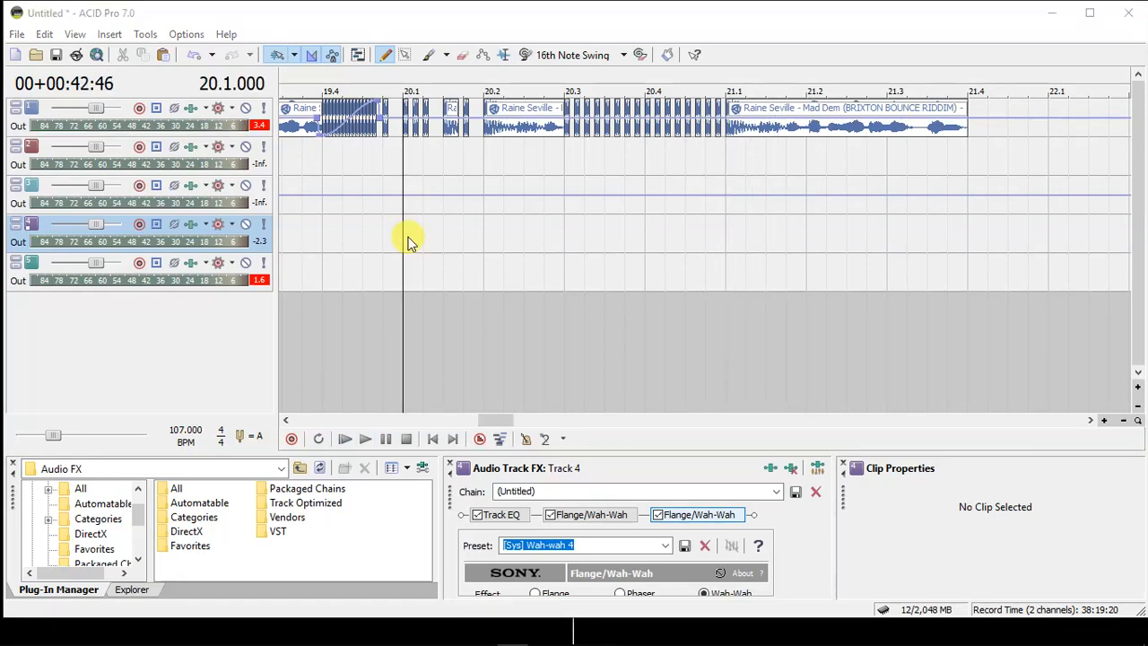
key(ctrl+s)
click(810, 84)
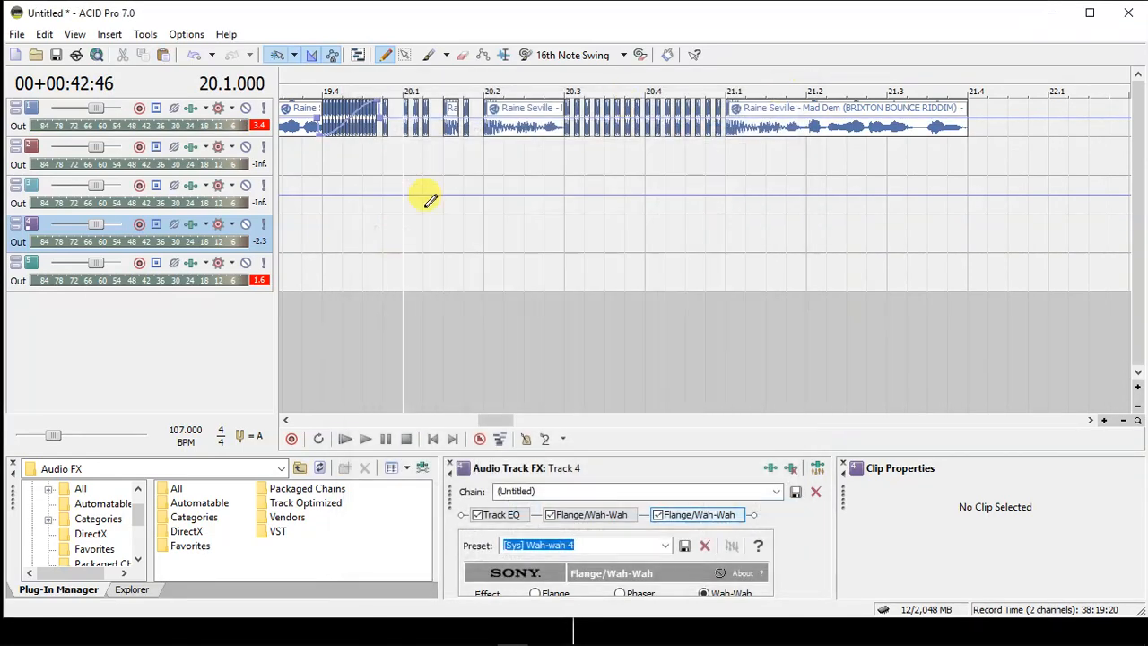
click(334, 240)
key(space)
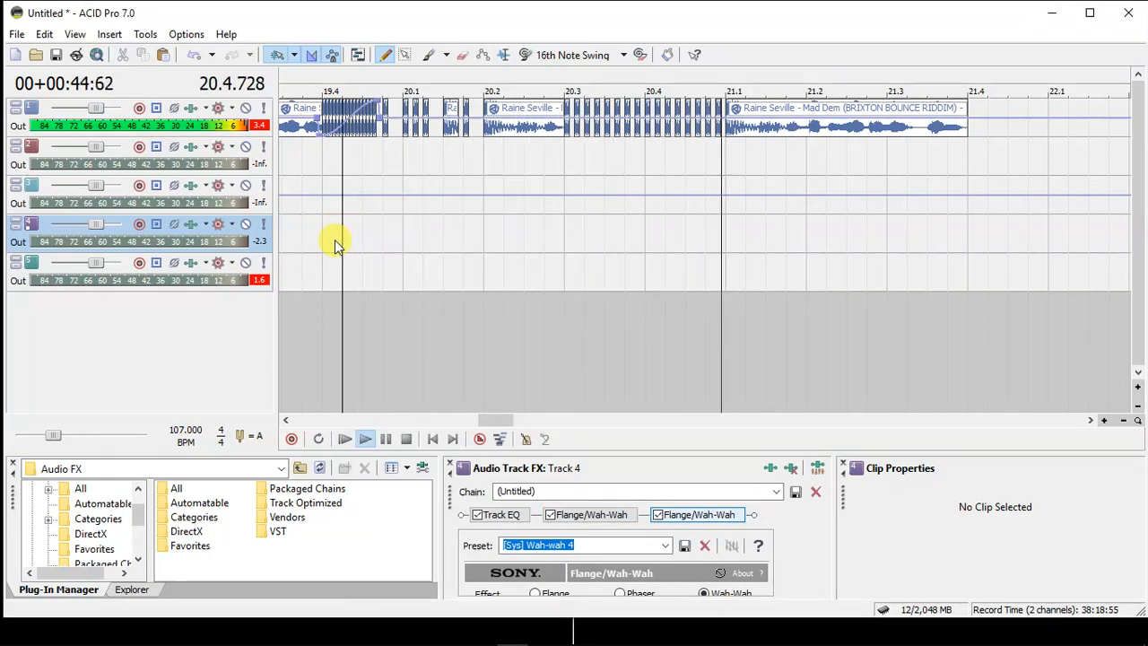
key(space)
Play the remix from 4.1.000 through the pitched slices to review the arrangement, then stop with the cursor at 21.2.384.
scroll(334, 240, down, 3)
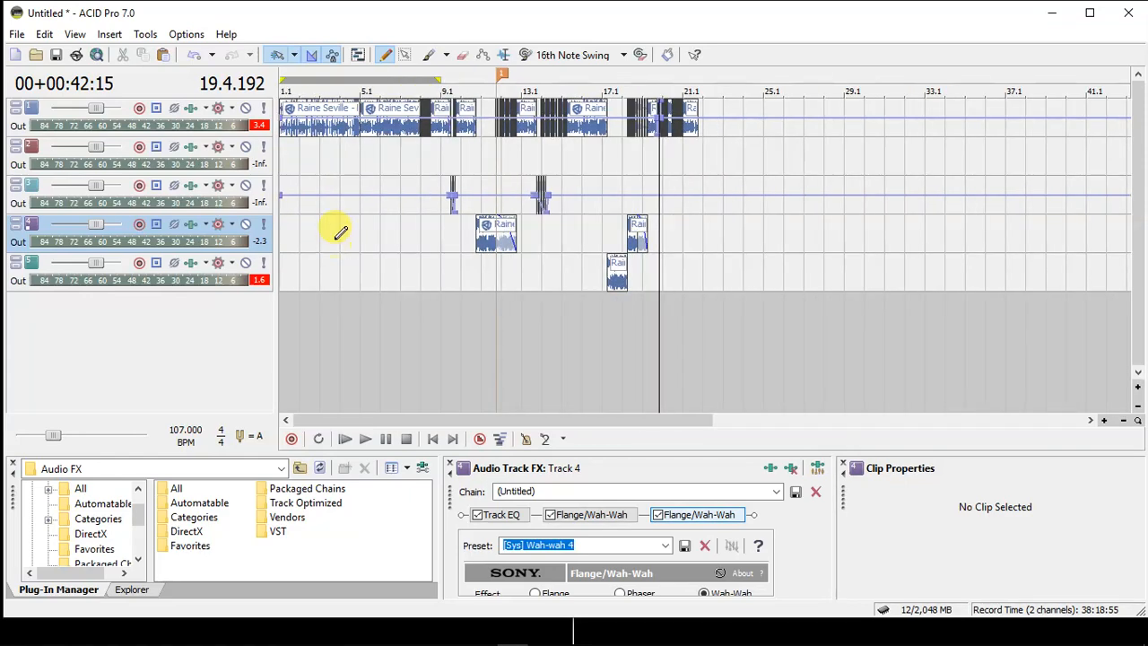
click(340, 159)
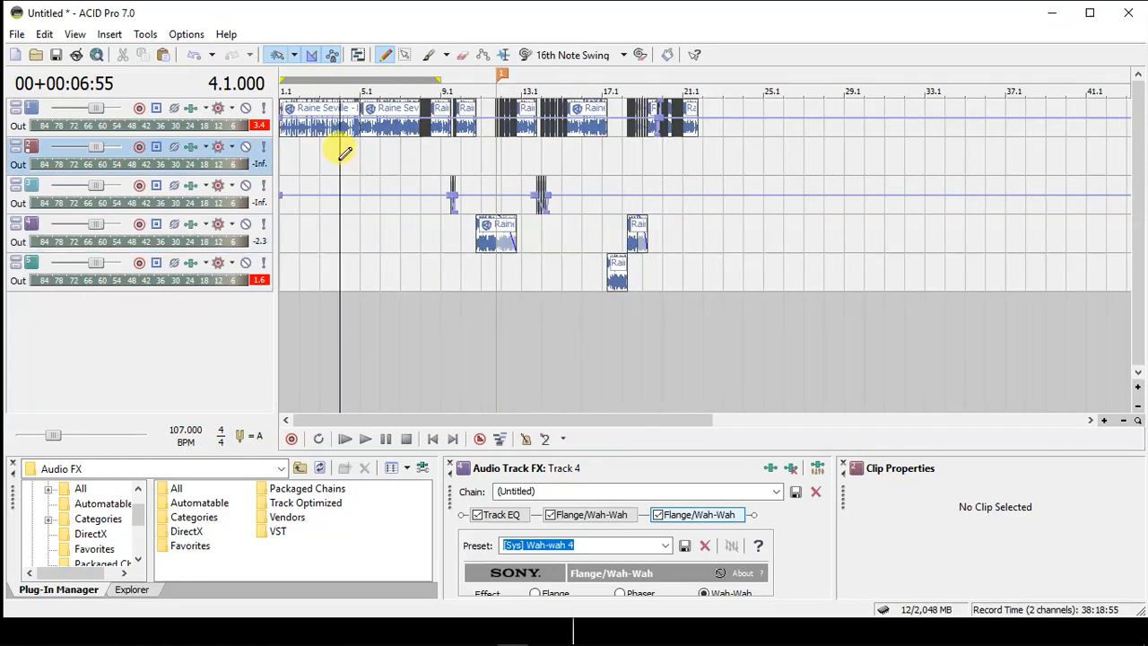
key(space)
scroll(341, 159, up, 4)
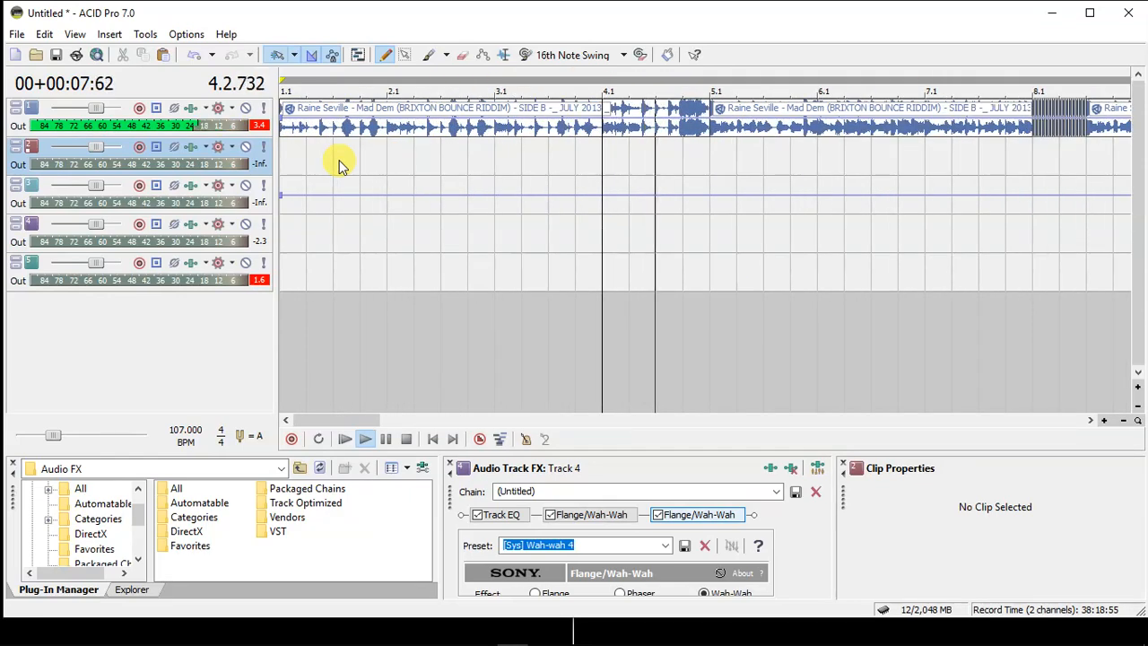
click(1090, 420)
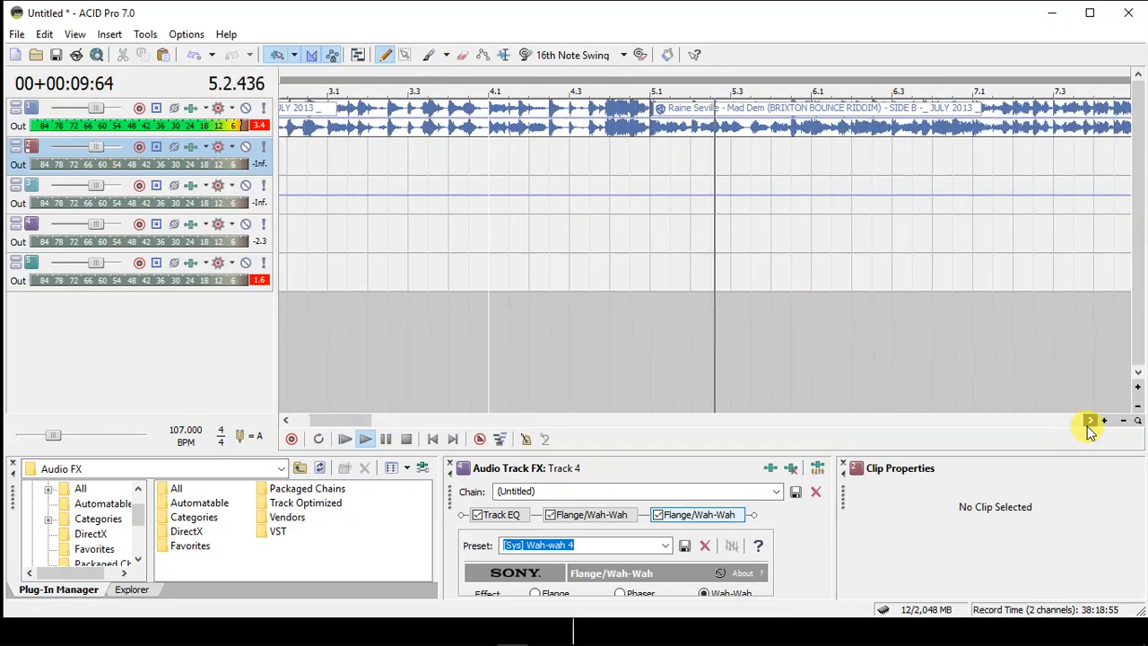
click(1090, 420)
click(1090, 420)
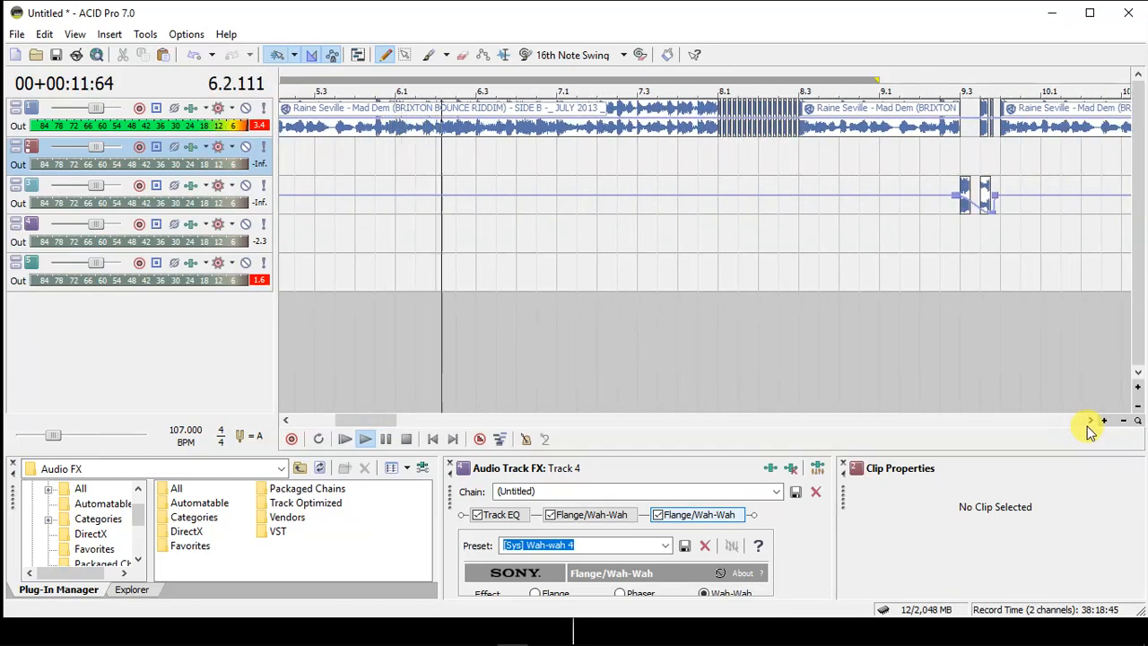
click(1090, 420)
click(1089, 420)
click(1089, 419)
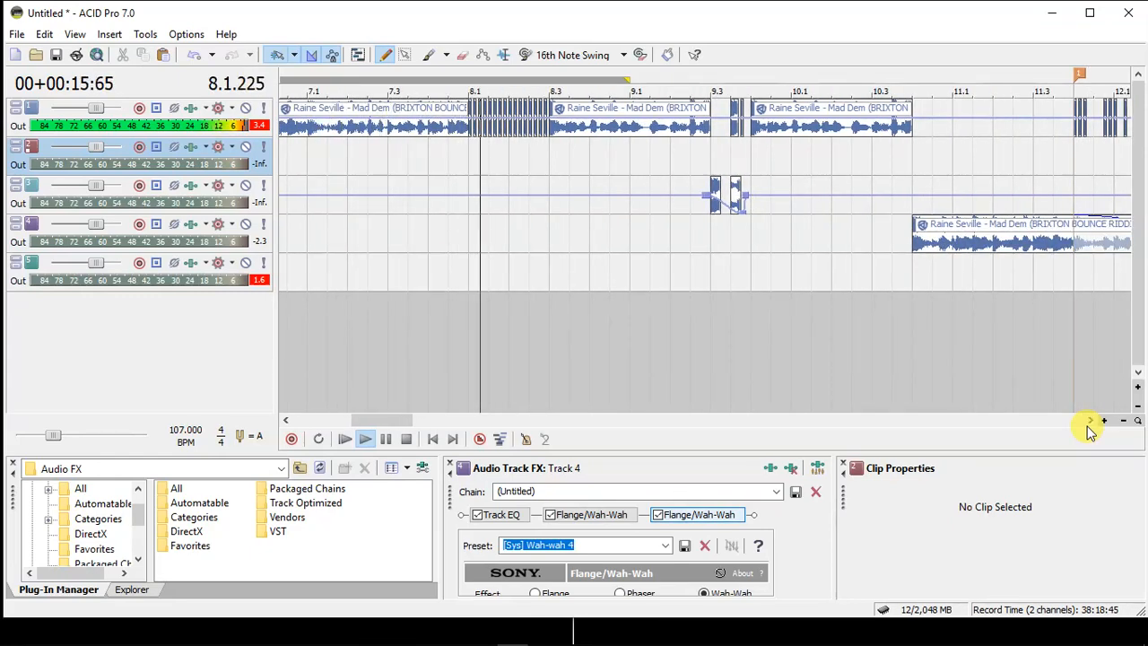
click(1090, 419)
click(1090, 420)
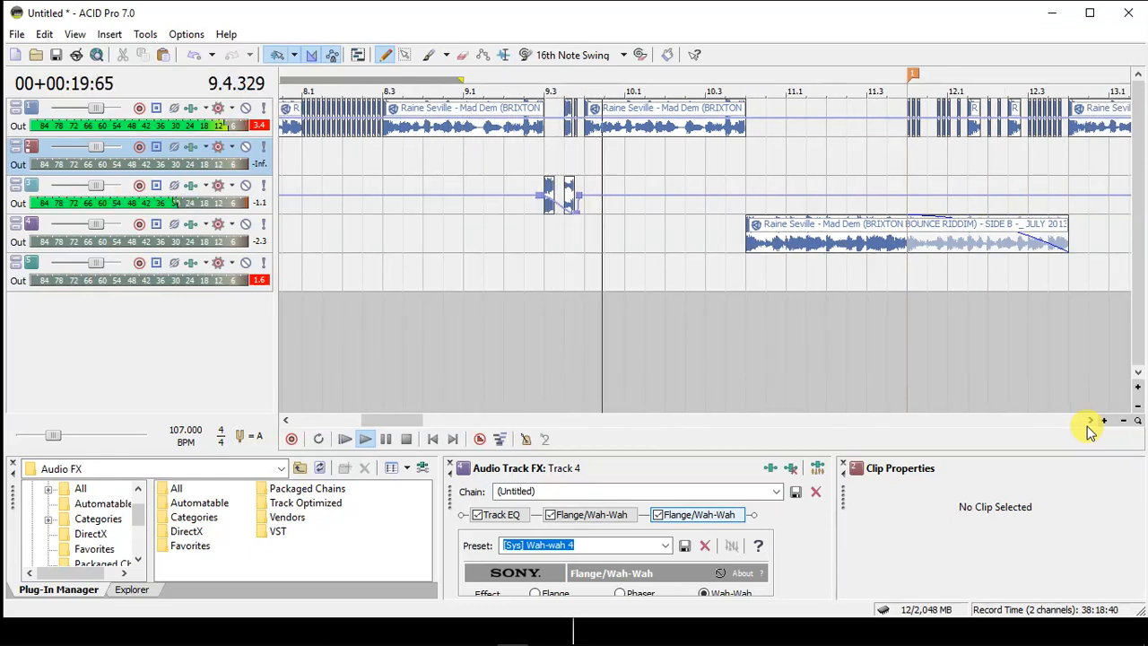
click(1090, 420)
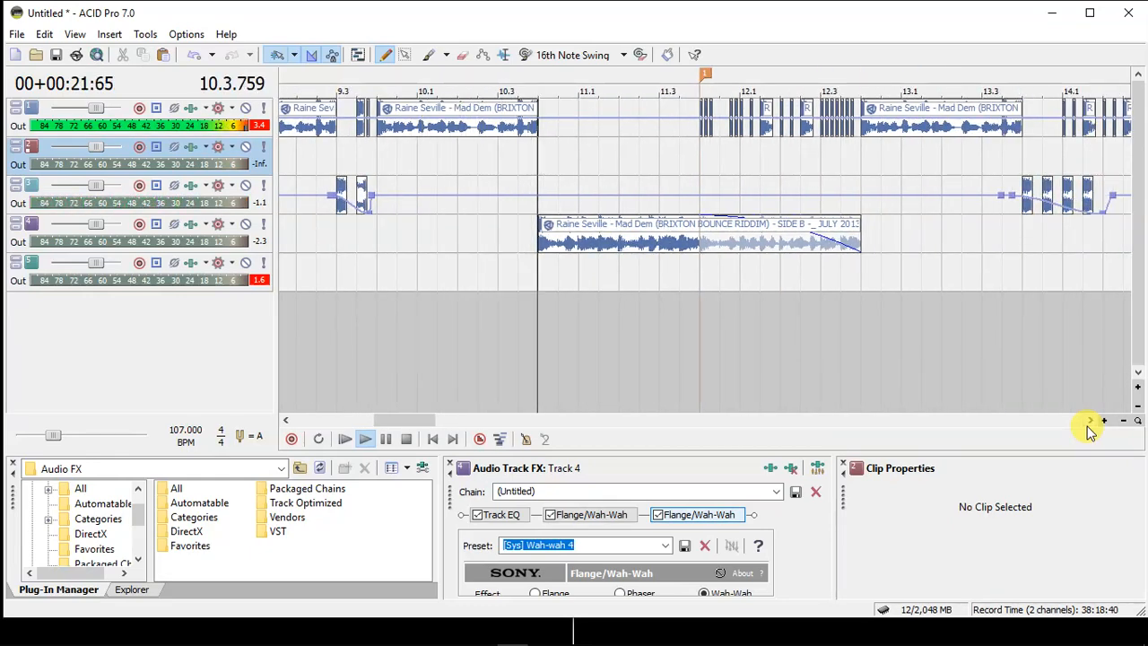
click(1089, 421)
click(1089, 421)
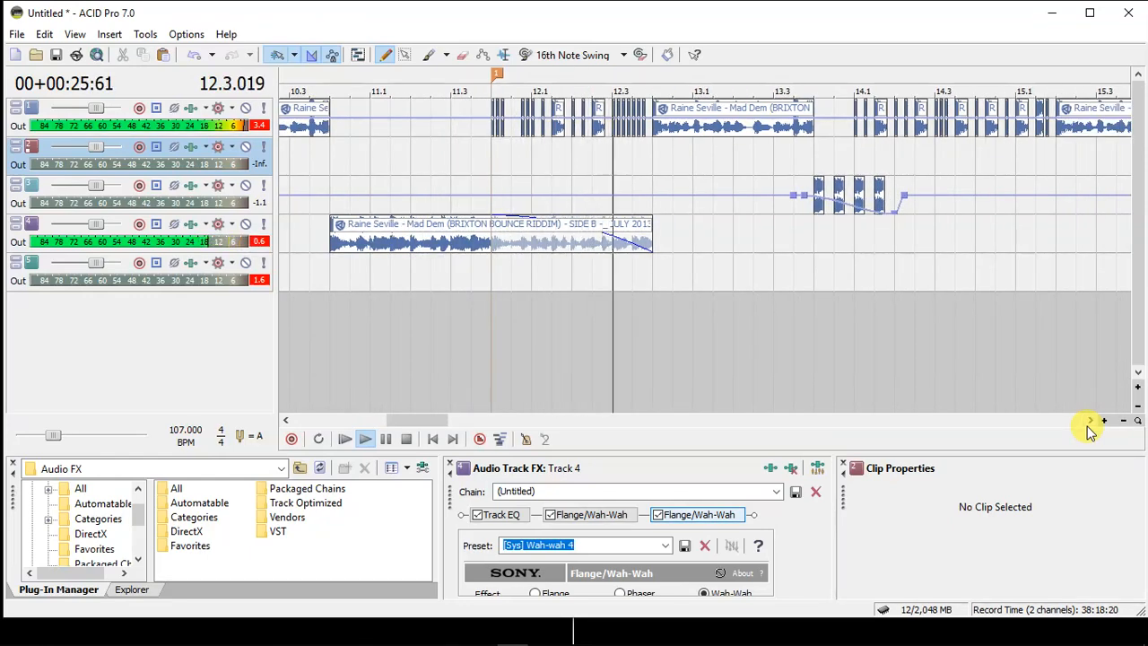
click(1089, 423)
click(1089, 423)
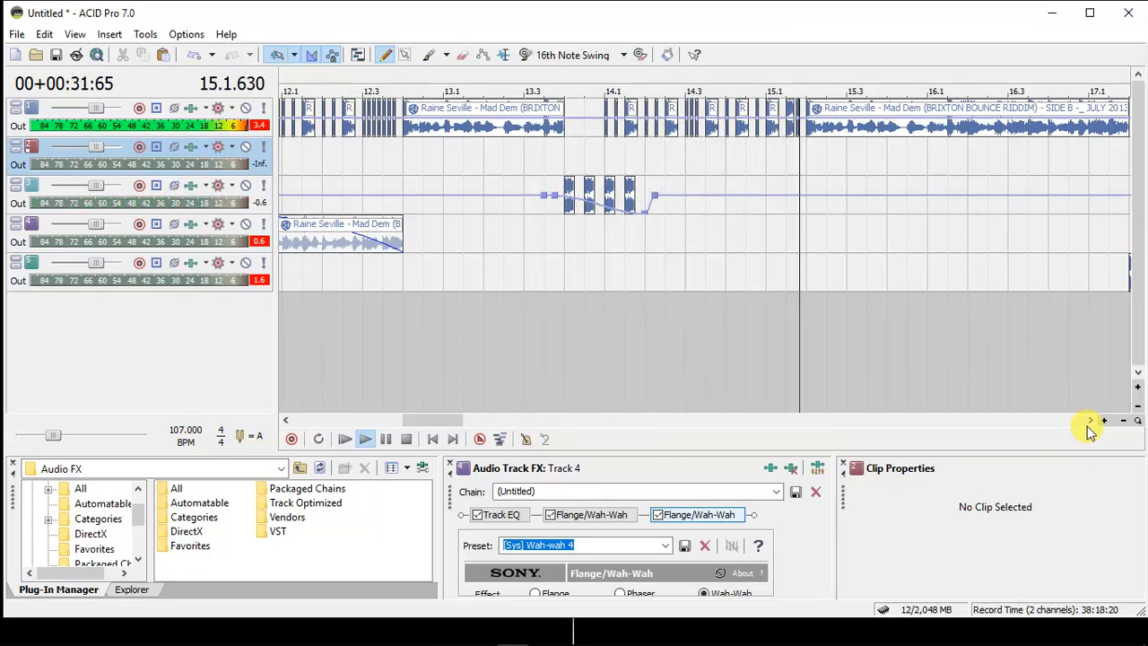
click(1089, 424)
click(1088, 424)
click(1089, 423)
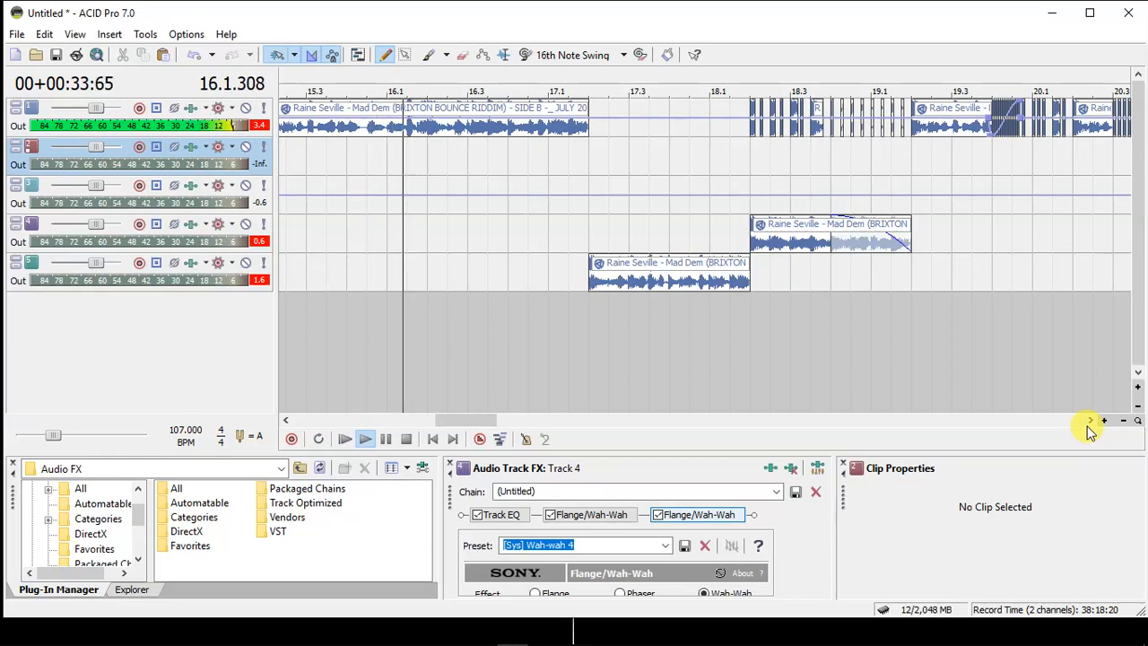
click(1089, 423)
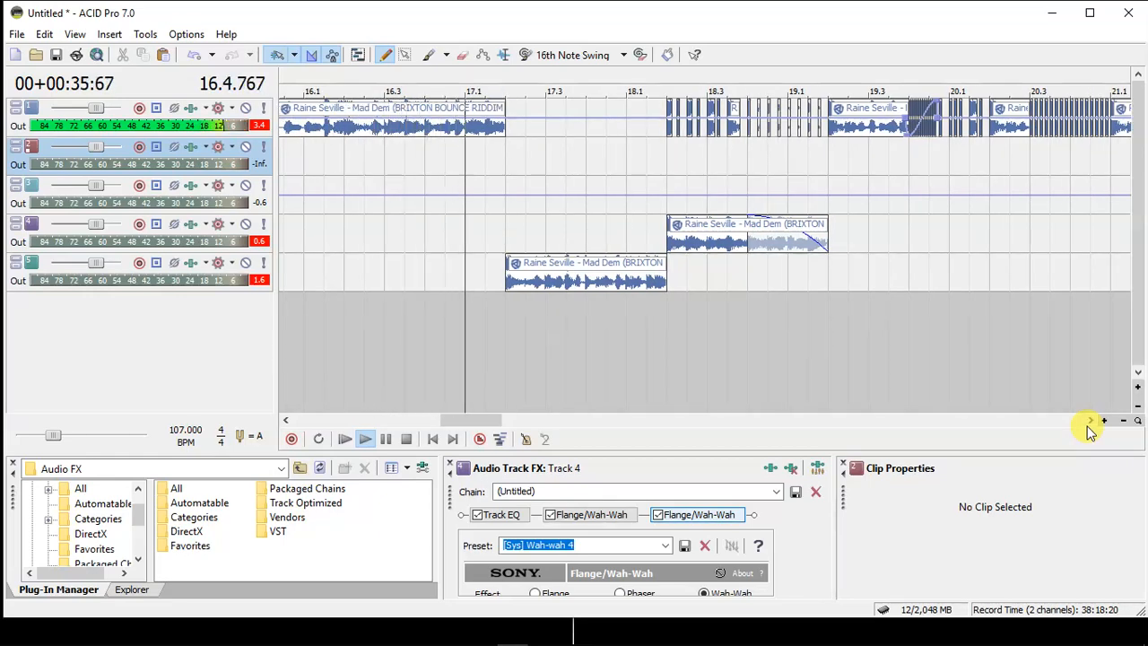
click(1089, 423)
click(1089, 423)
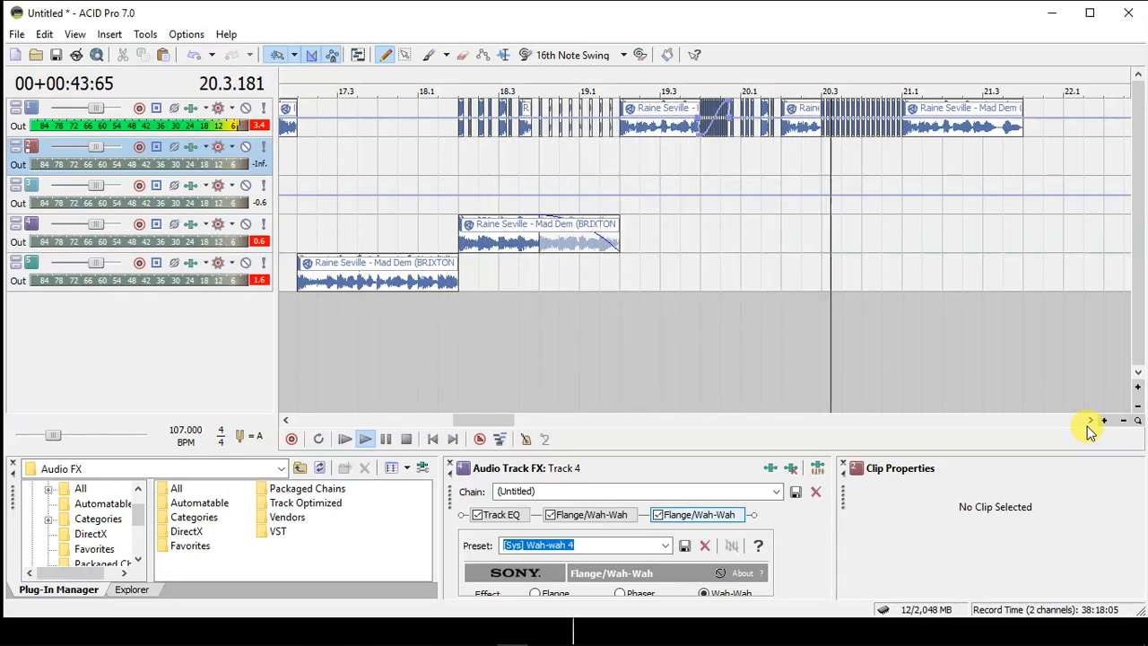
click(970, 154)
key(space)
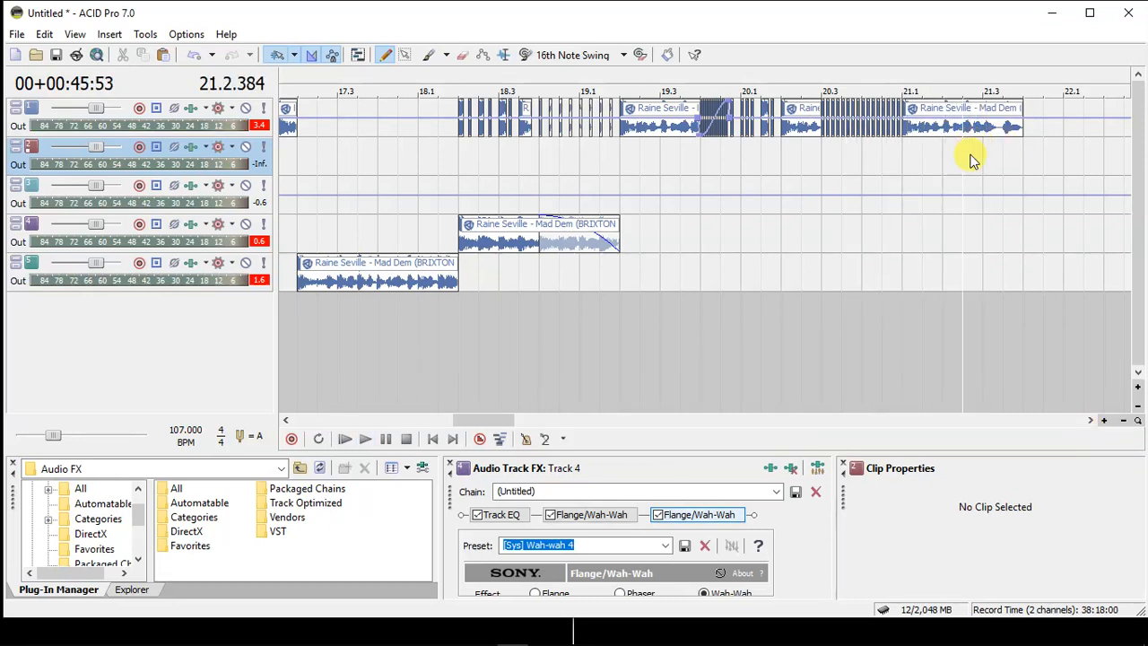
Extend the last section on Track 1, audition it from 21.4.000, and trim its end to 22.1.000.
drag(1019, 126, 1085, 119)
click(1023, 142)
key(space)
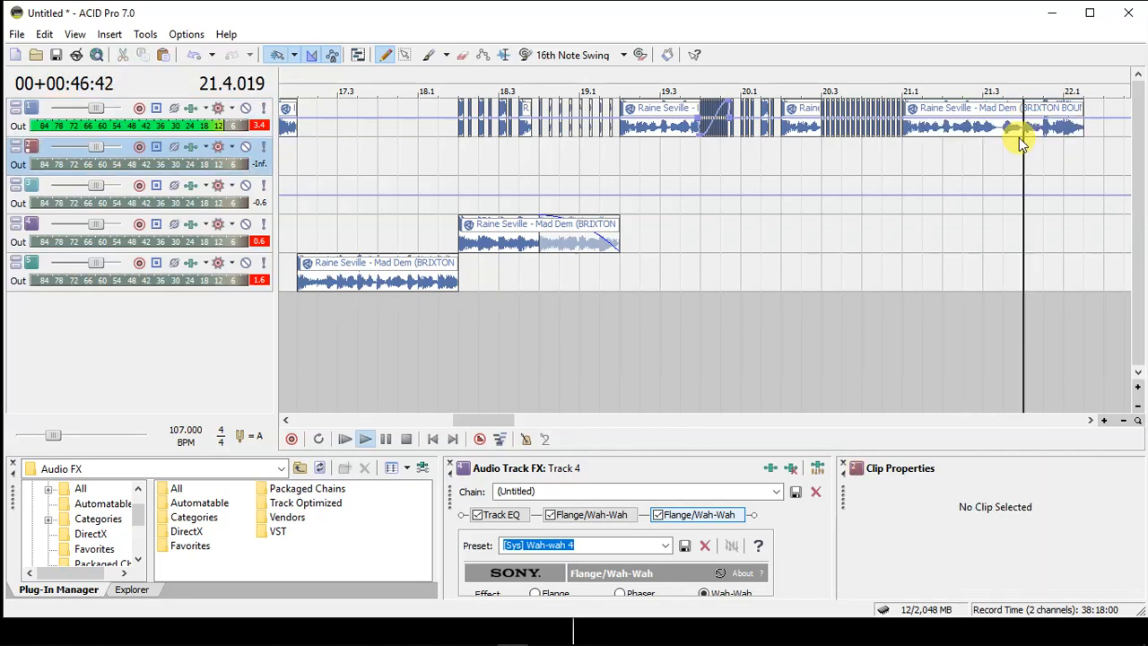
key(space)
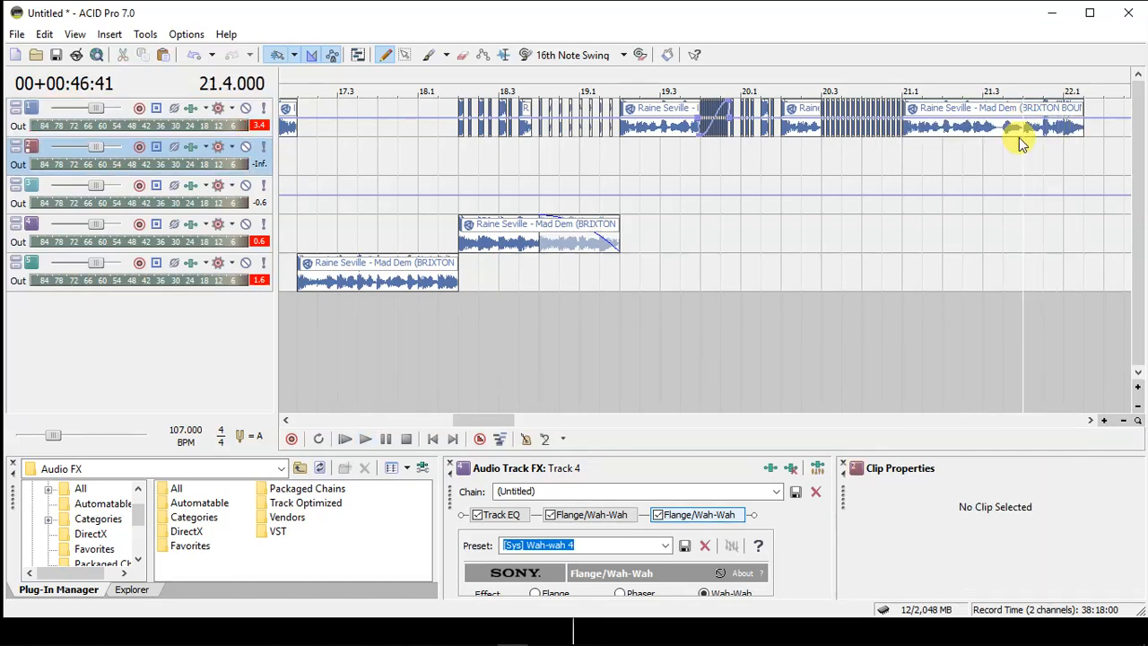
click(1065, 138)
key(s)
key(Delete)
Copy the Track 1 section that starts at 21.1.000 so that the copy begins at 22.3.000.
click(1029, 127)
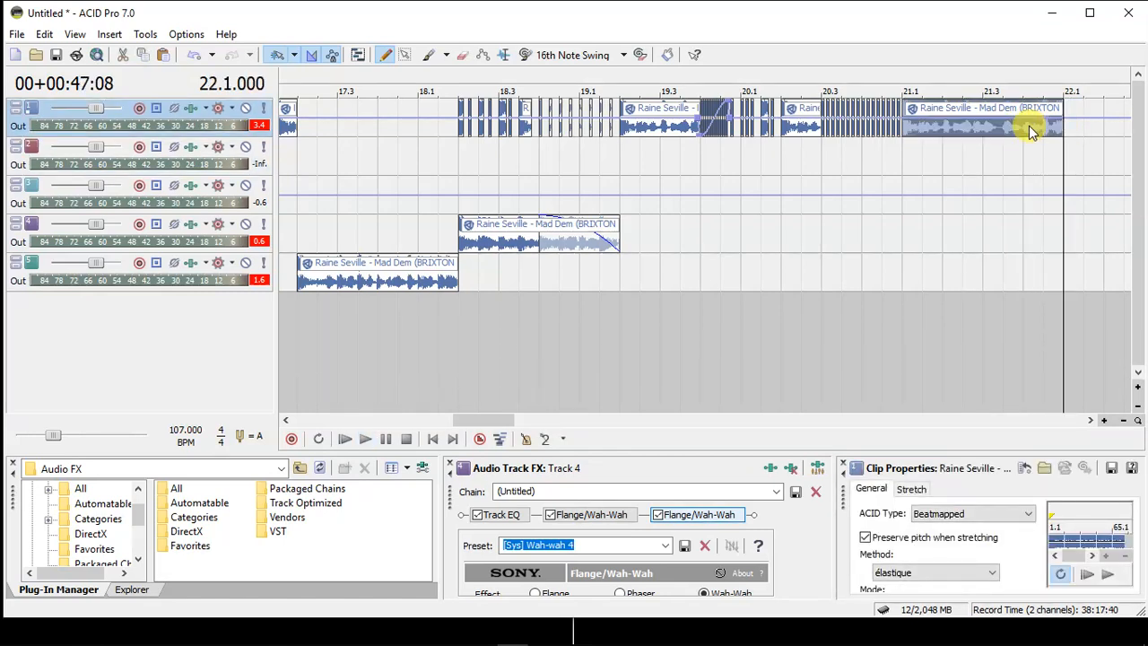
scroll(1028, 129, up, 2)
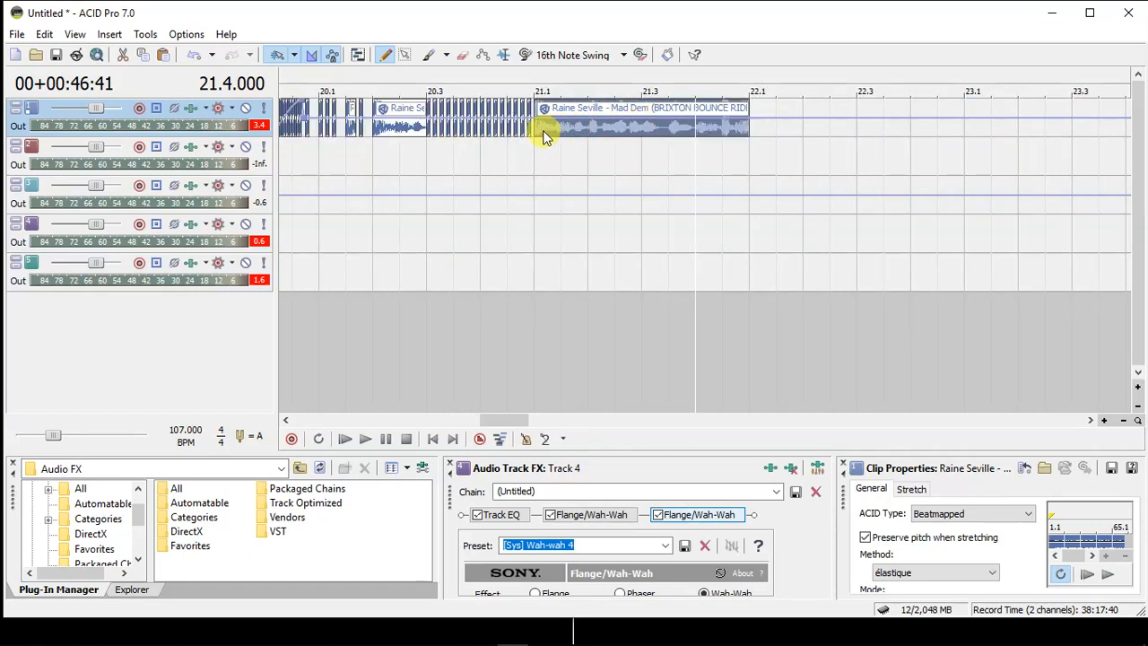
drag(543, 134, 857, 123)
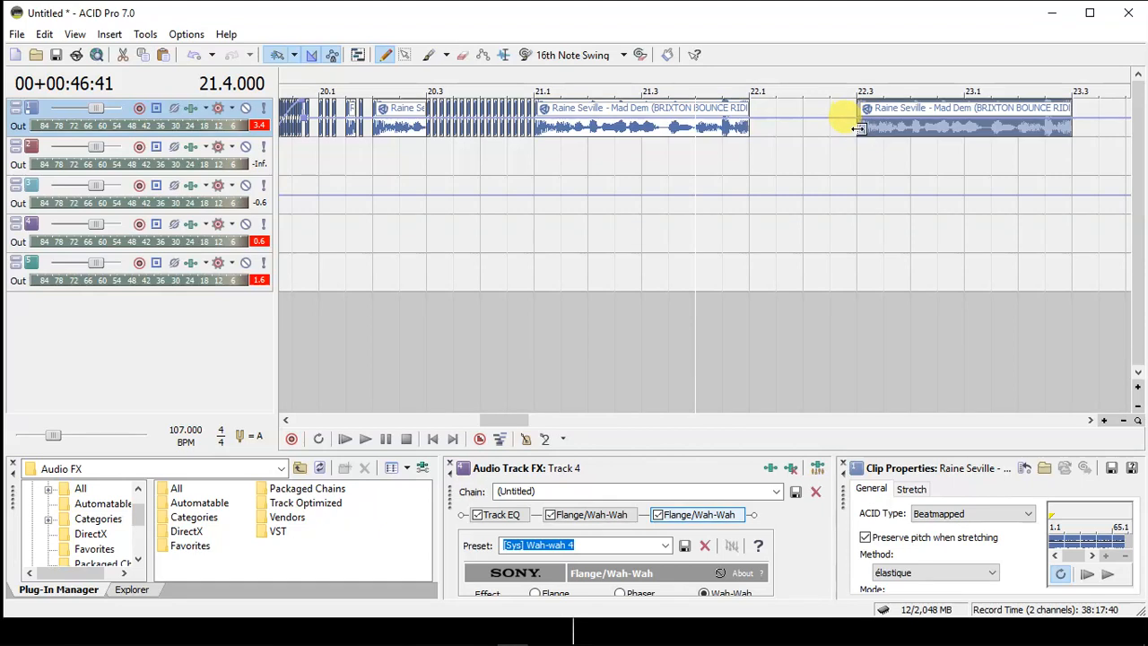
click(745, 128)
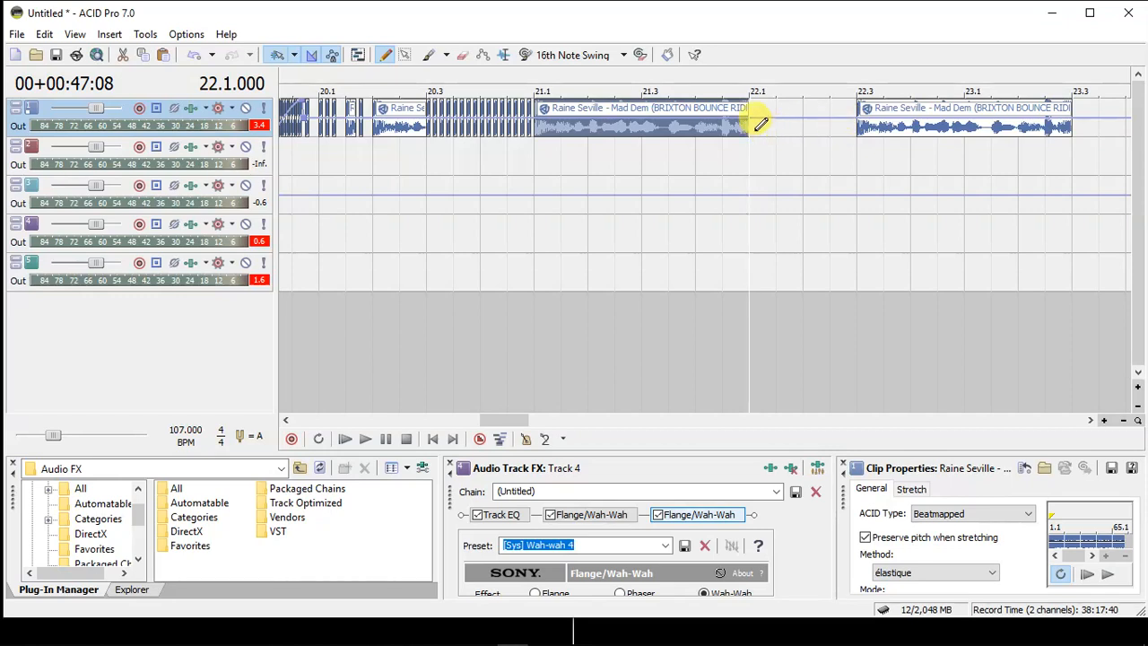
scroll(749, 127, up, 2)
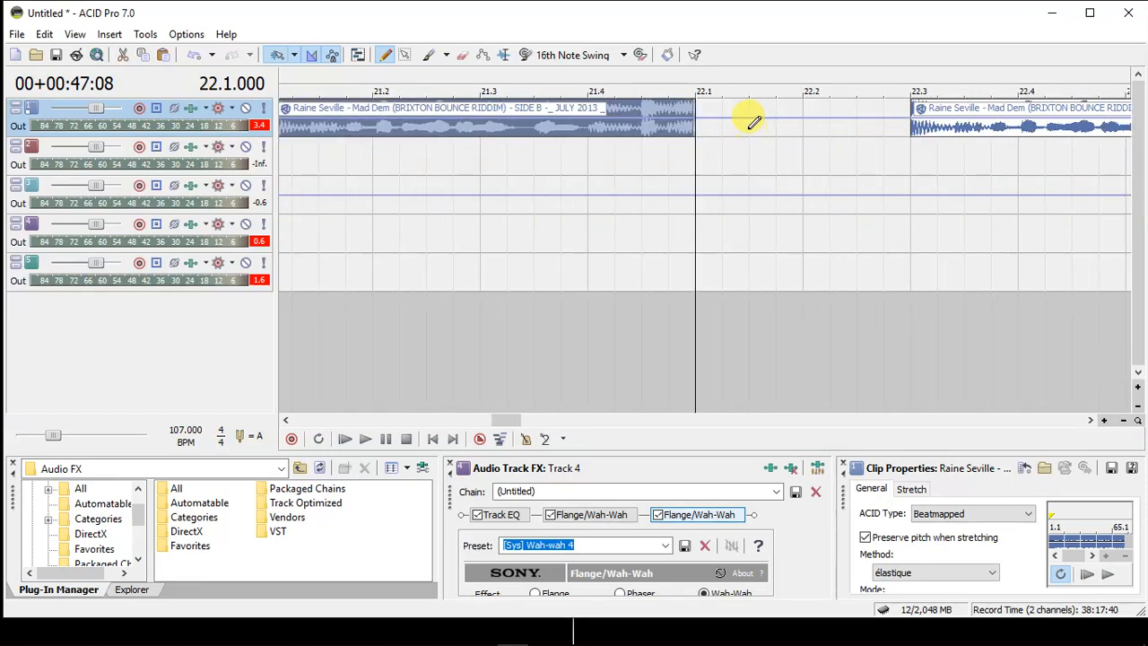
scroll(692, 132, down, 1)
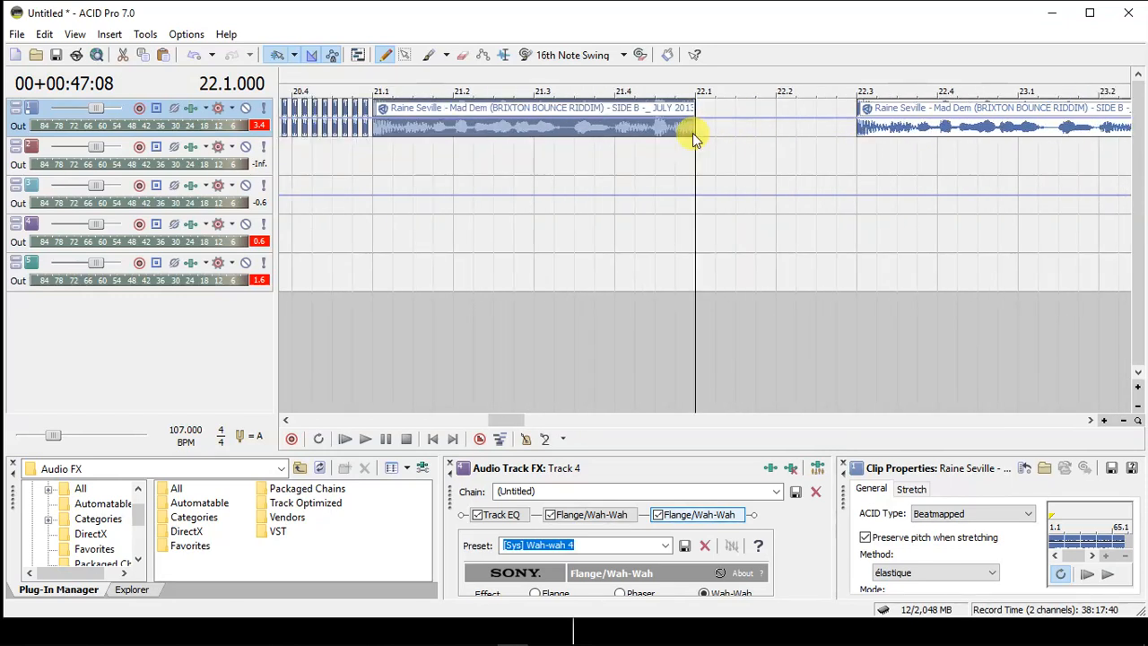
click(858, 128)
Copy a slice of the 22.3.000 section's start, split at 22.3.048, to 22.2.576 and keep the section in one piece.
scroll(859, 129, up, 3)
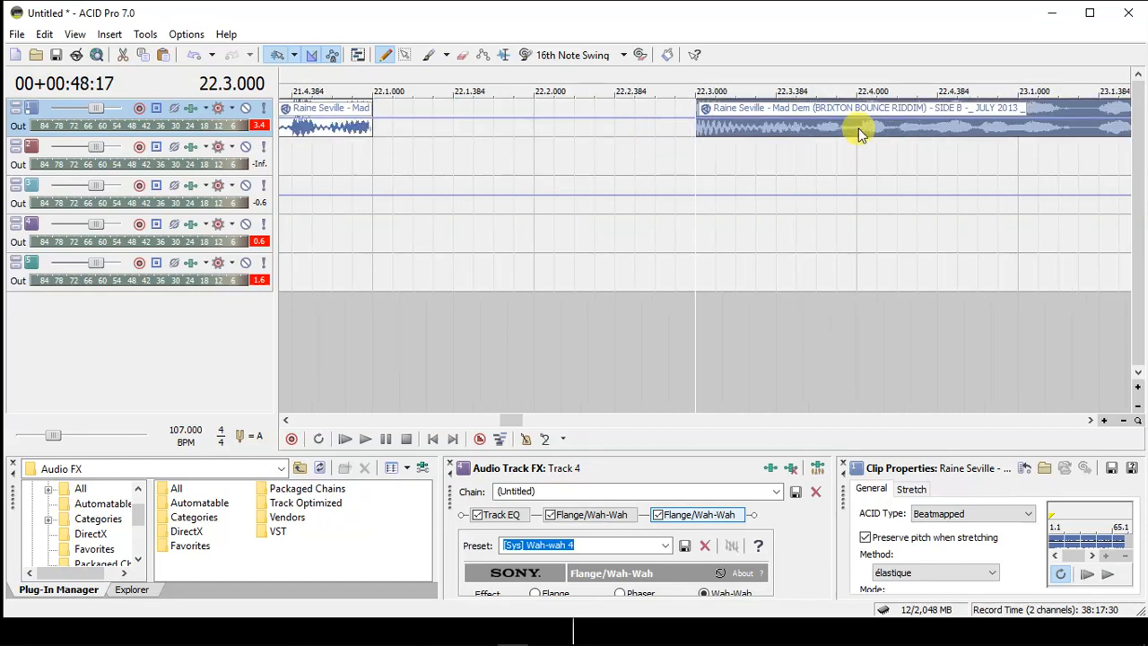
scroll(858, 128, up, 1)
click(716, 130)
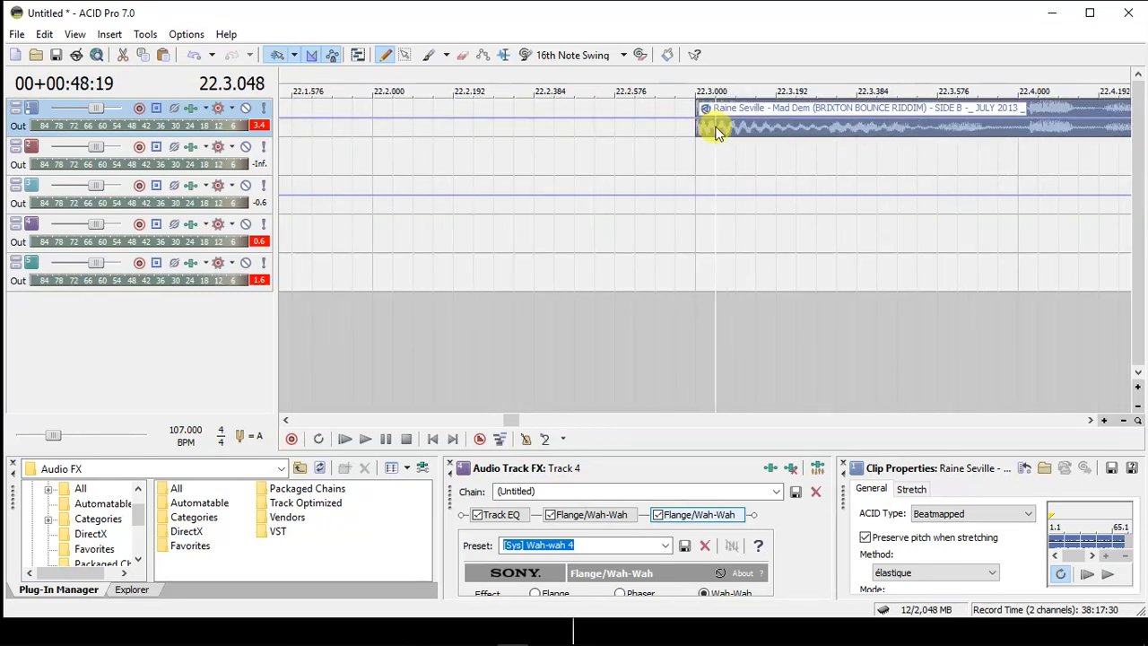
key(s)
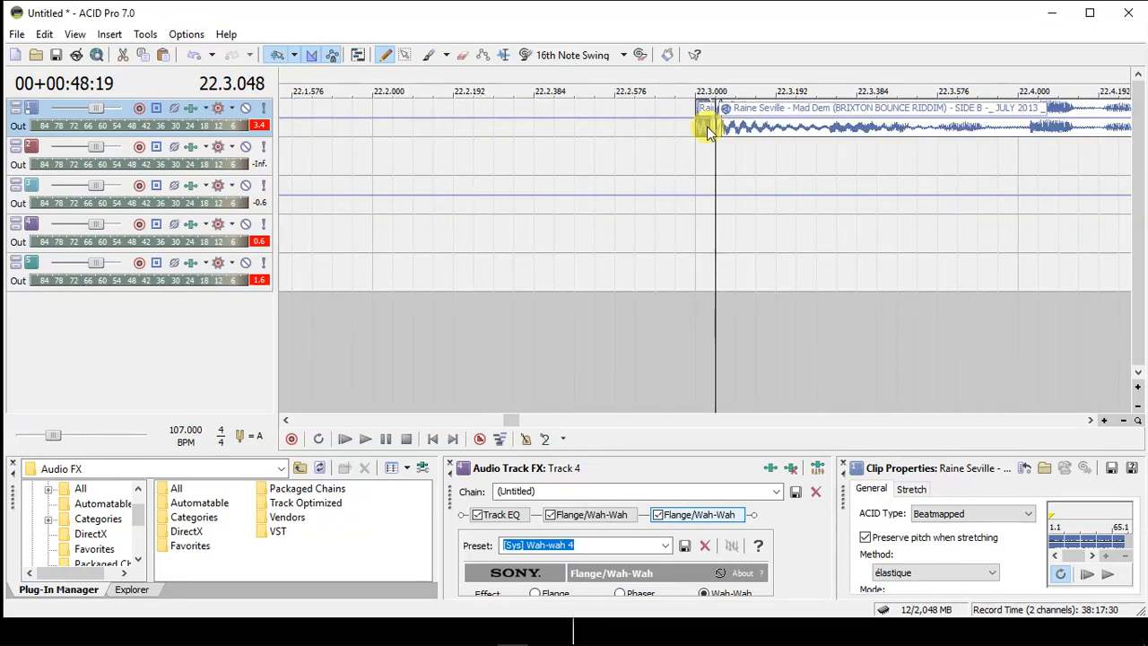
key(ctrl+z)
click(624, 123)
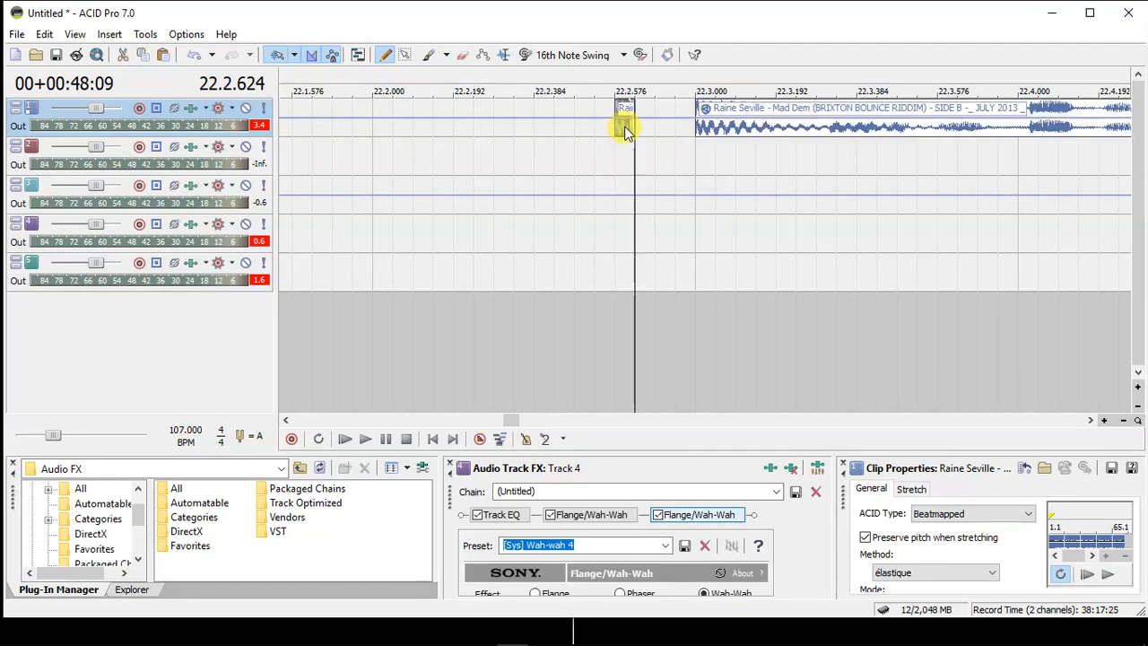
Duplicate the short slice on Track 1 at 192-tick intervals from 22.2.384 back to 22.1.000.
drag(626, 128, 461, 129)
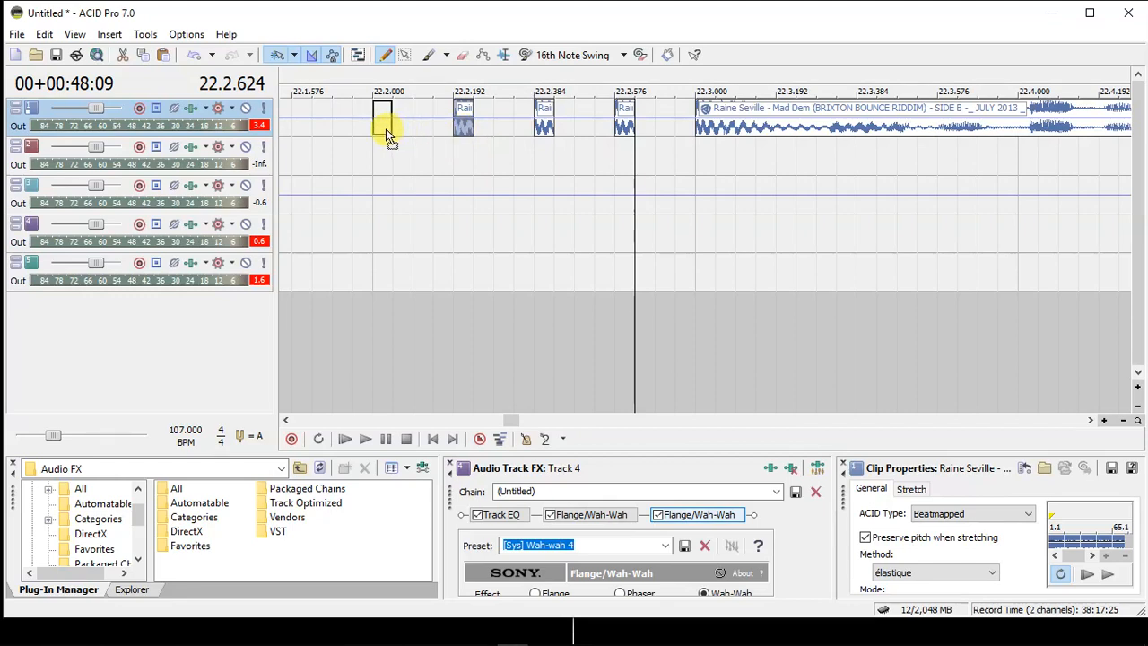
drag(388, 134, 304, 134)
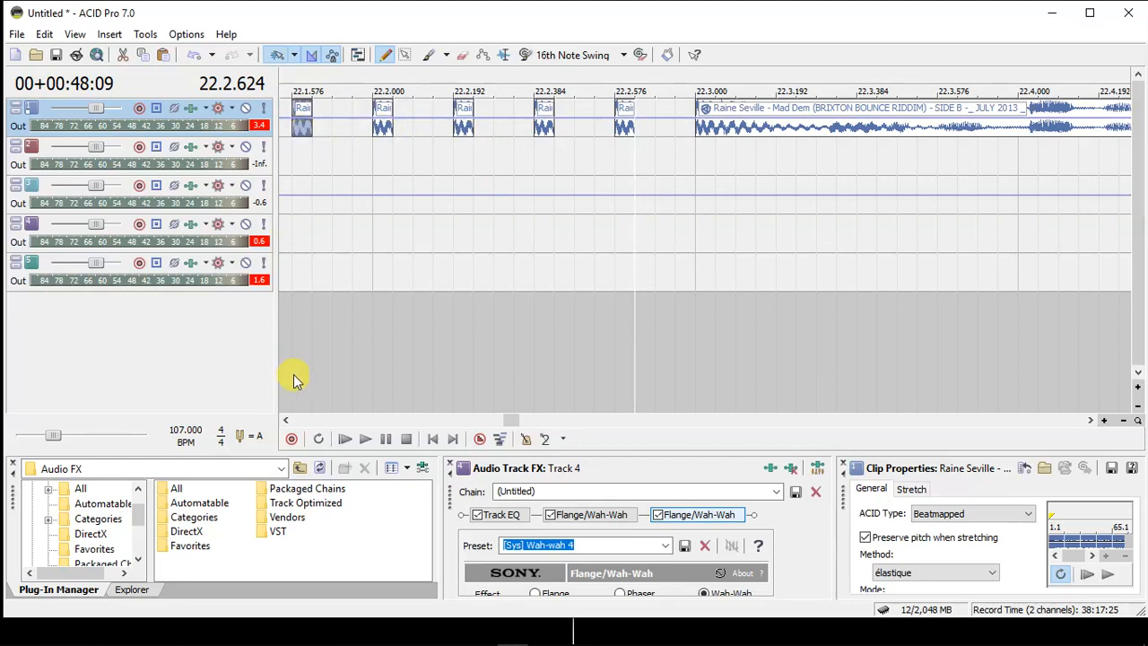
click(286, 420)
click(734, 124)
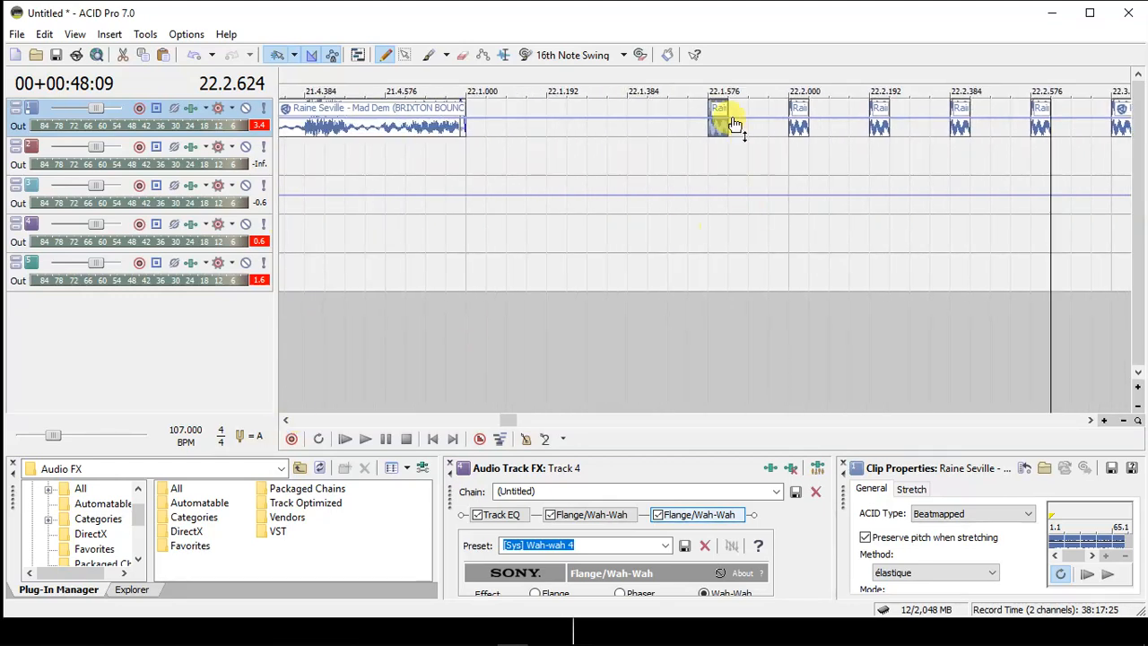
drag(640, 124, 639, 132)
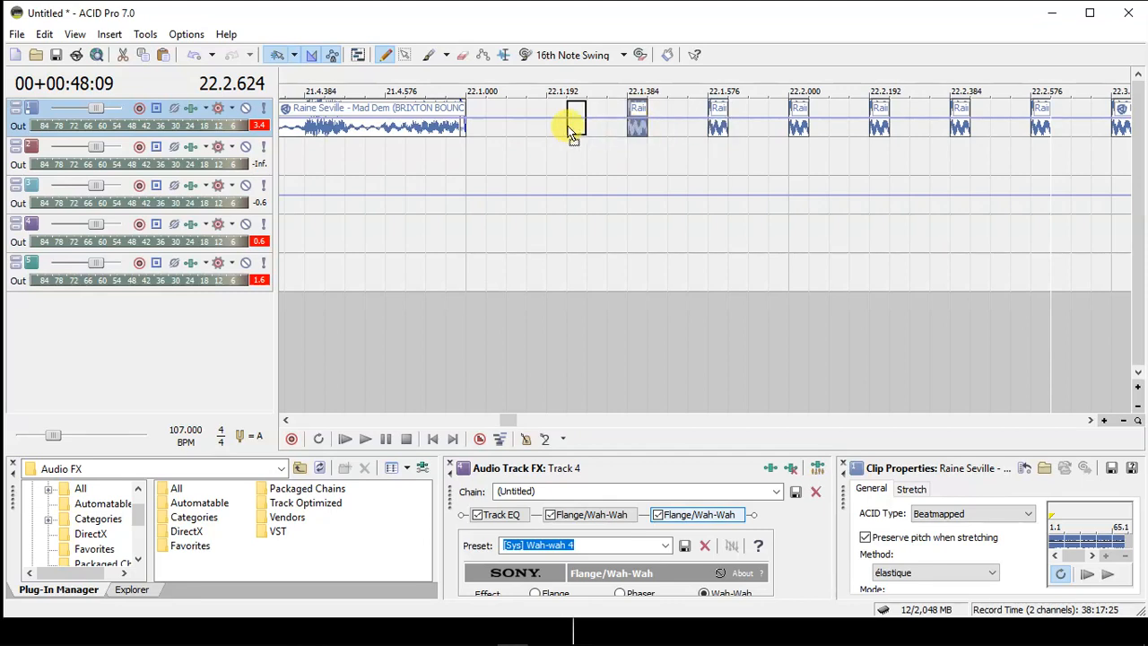
drag(460, 104, 490, 105)
drag(562, 131, 477, 132)
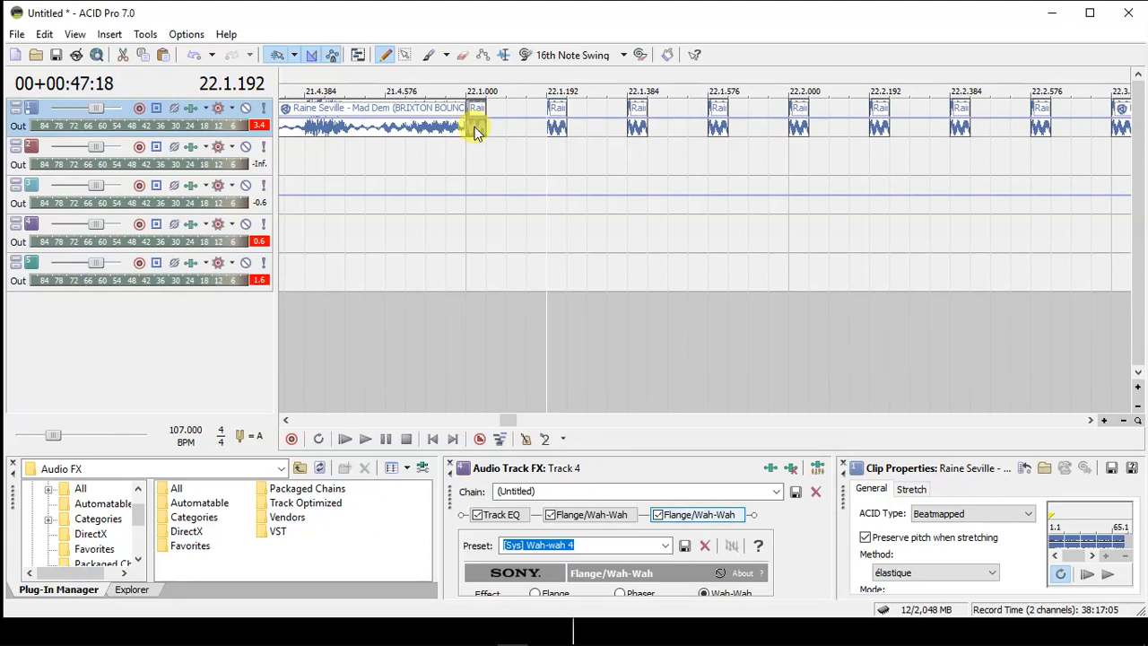
Pitch-shift the slices at 22.1.000, 22.1.192, 22.1.384 and 22.1.576 by -2, +1, -1 and +2.
click(476, 132)
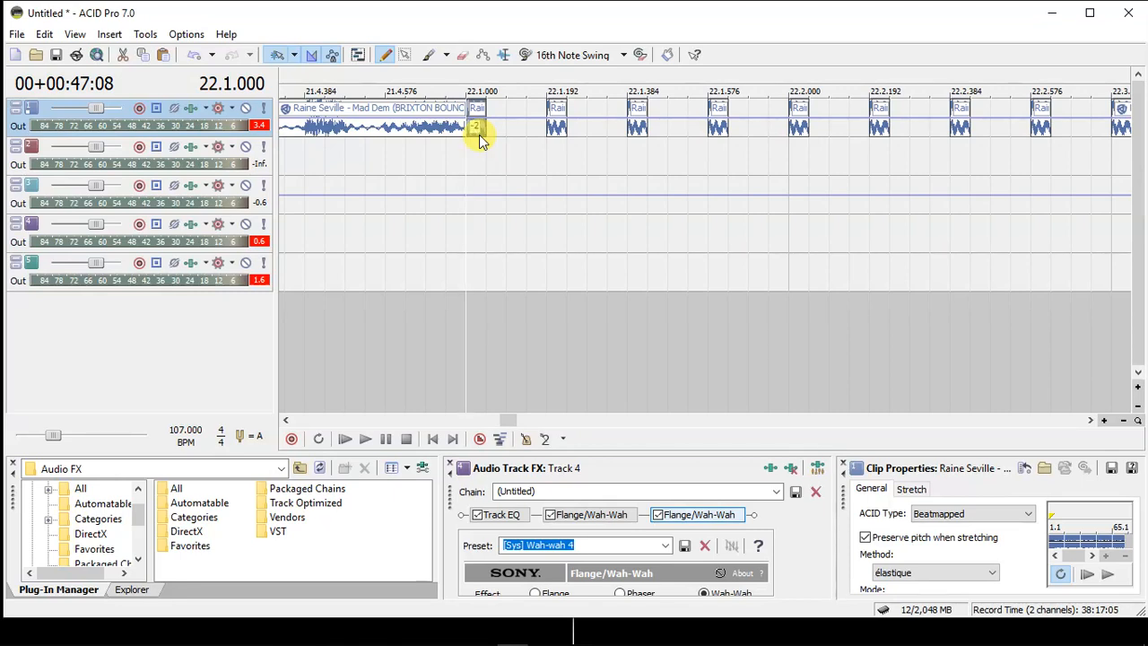
click(555, 133)
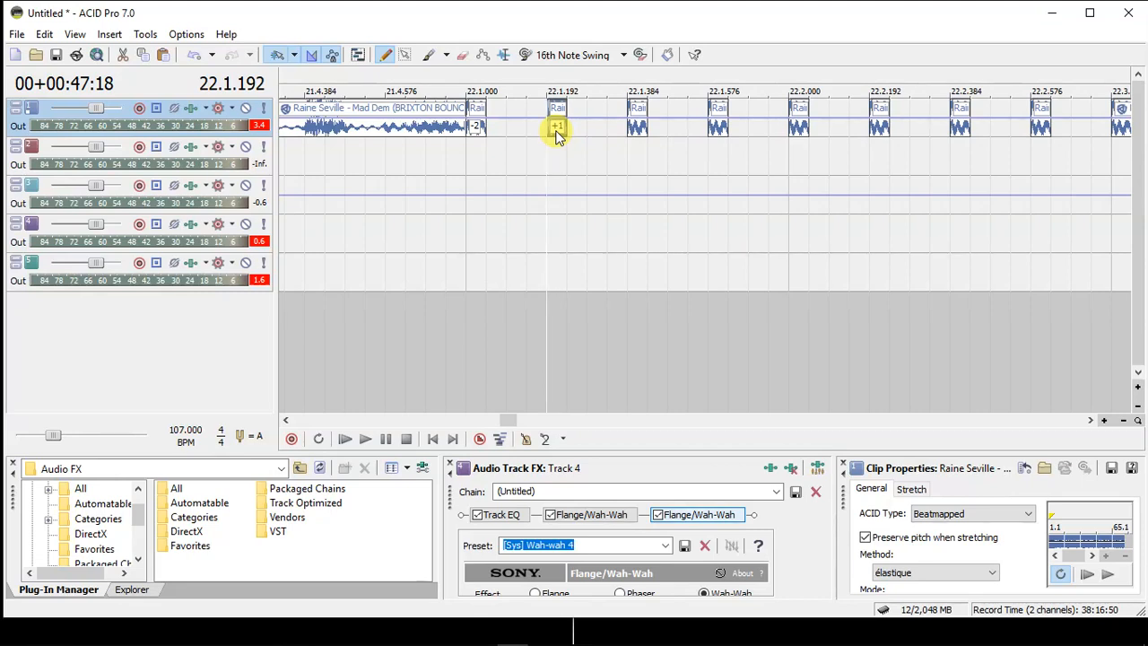
click(640, 130)
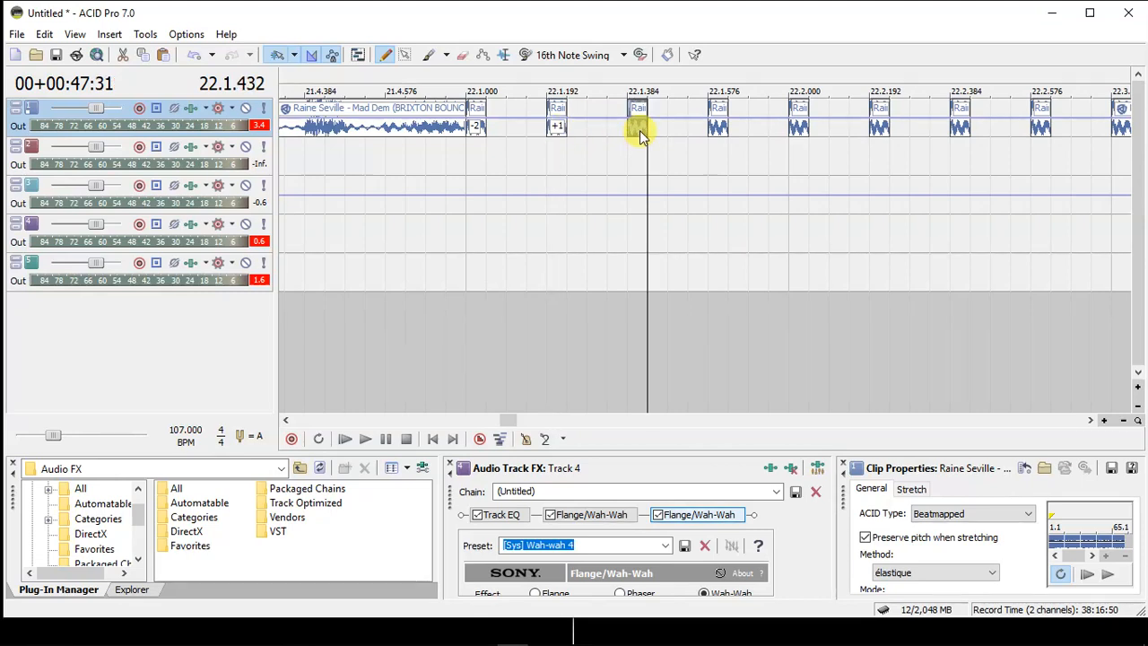
click(723, 132)
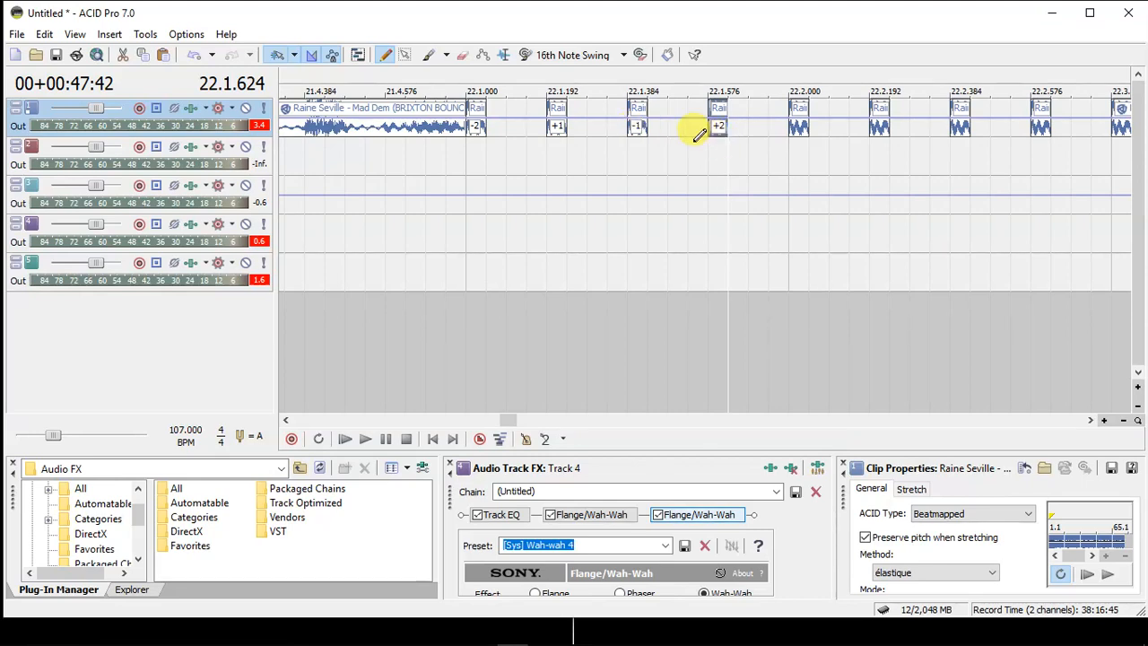
Pitch-shift the slices at 22.2.000, 22.2.192, 22.2.384 and 22.2.576 by -3, -2, -1 and +2.
click(797, 132)
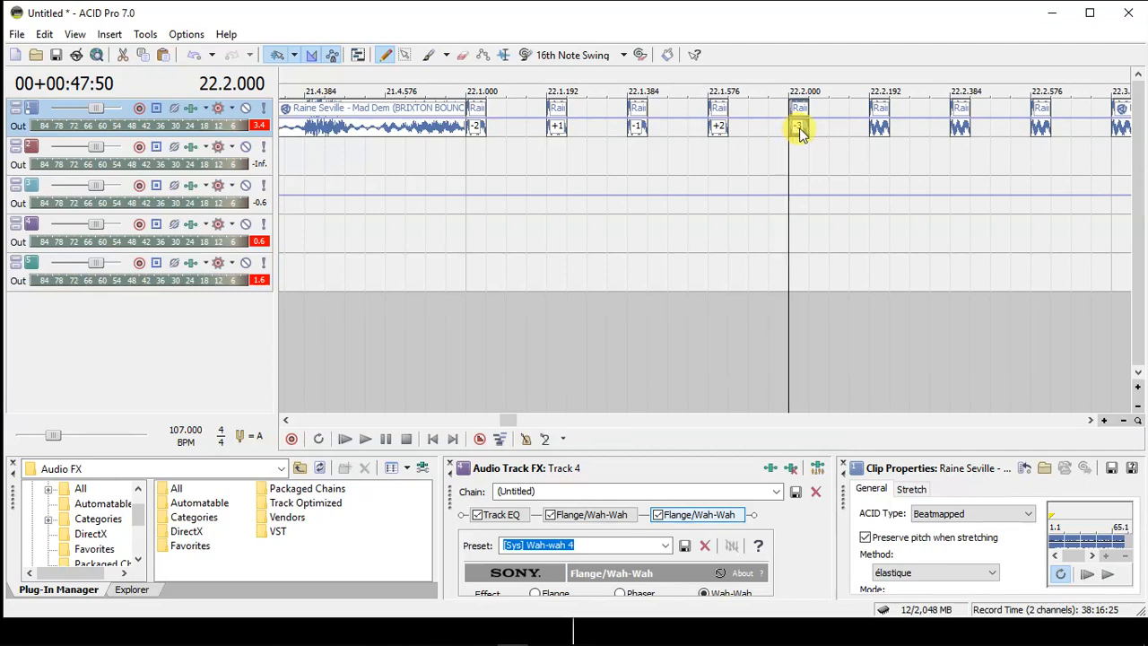
click(880, 130)
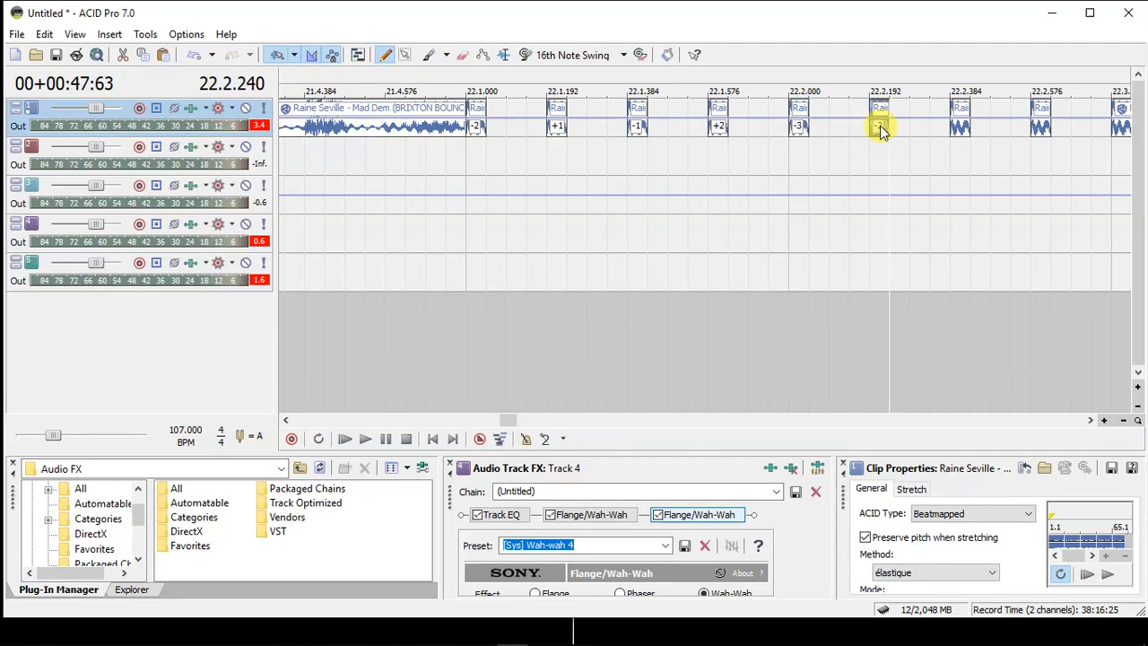
click(965, 125)
click(1038, 131)
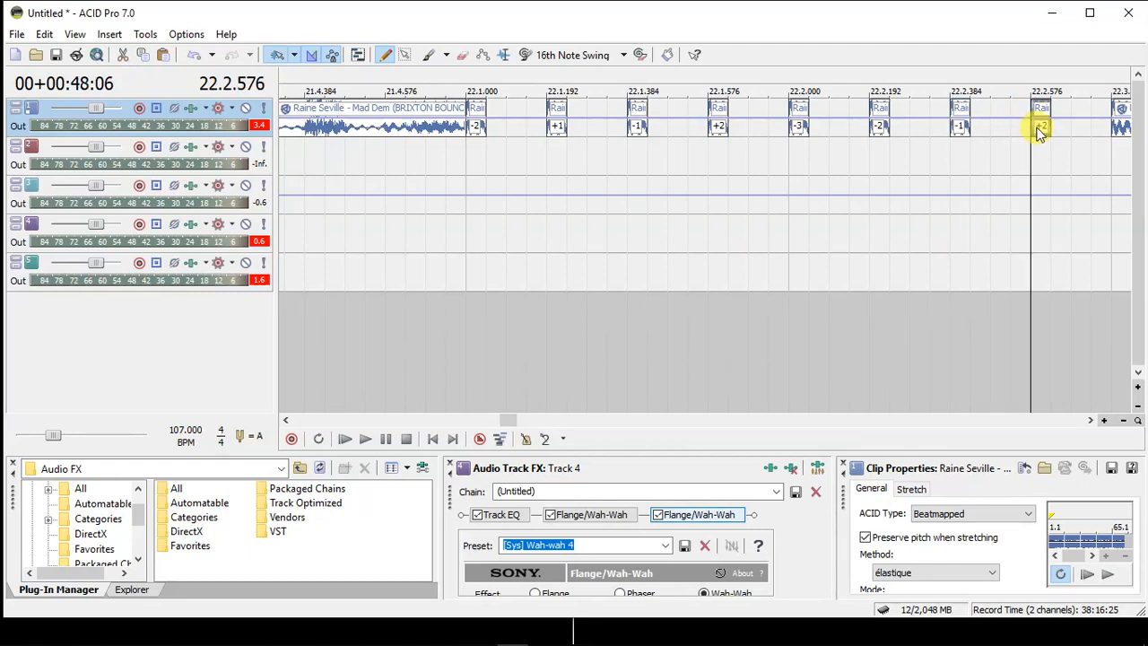
Play the pitched slices on Track 1 twice from 21.4.000, and place the cursor at 22.3.000.
click(405, 162)
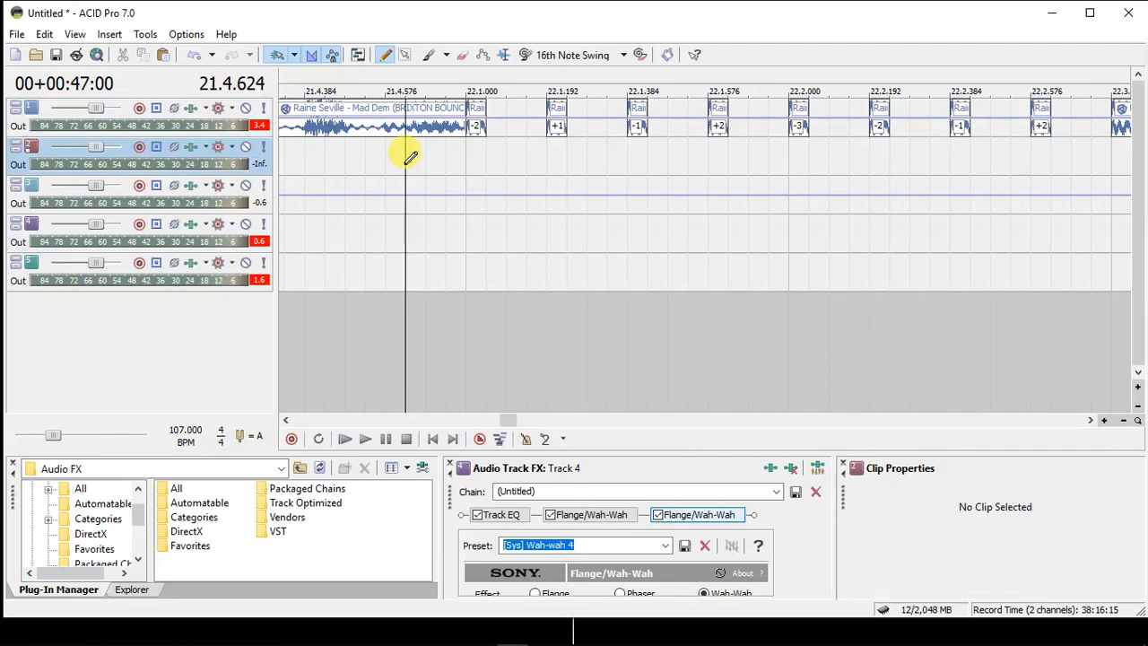
click(1092, 429)
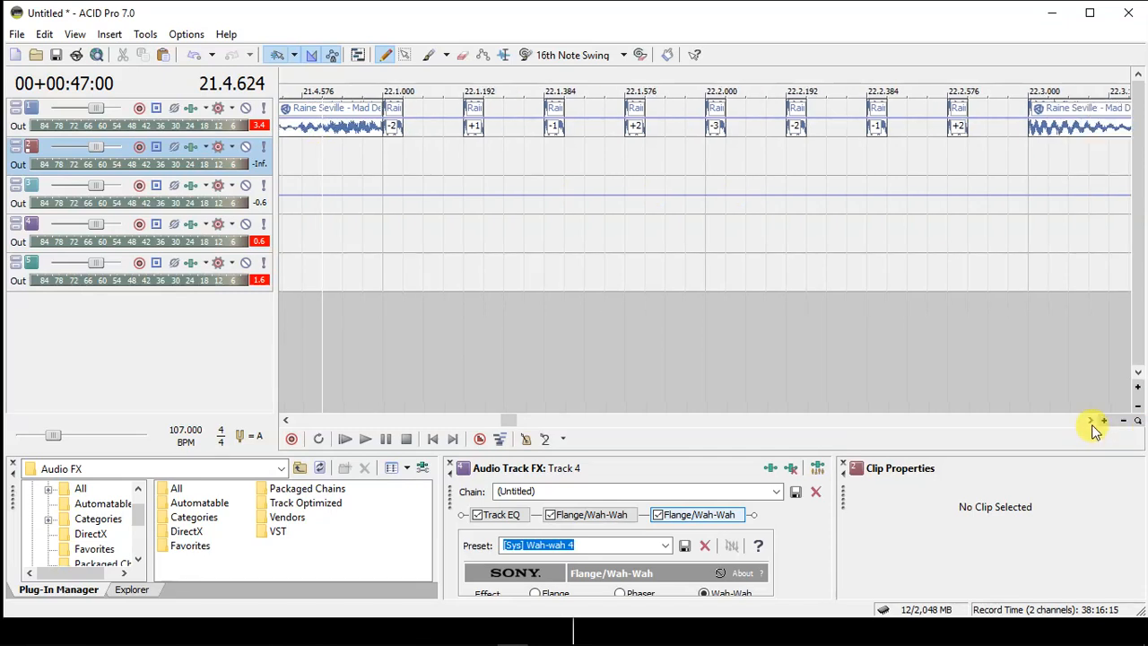
click(341, 225)
scroll(341, 235, down, 2)
click(516, 204)
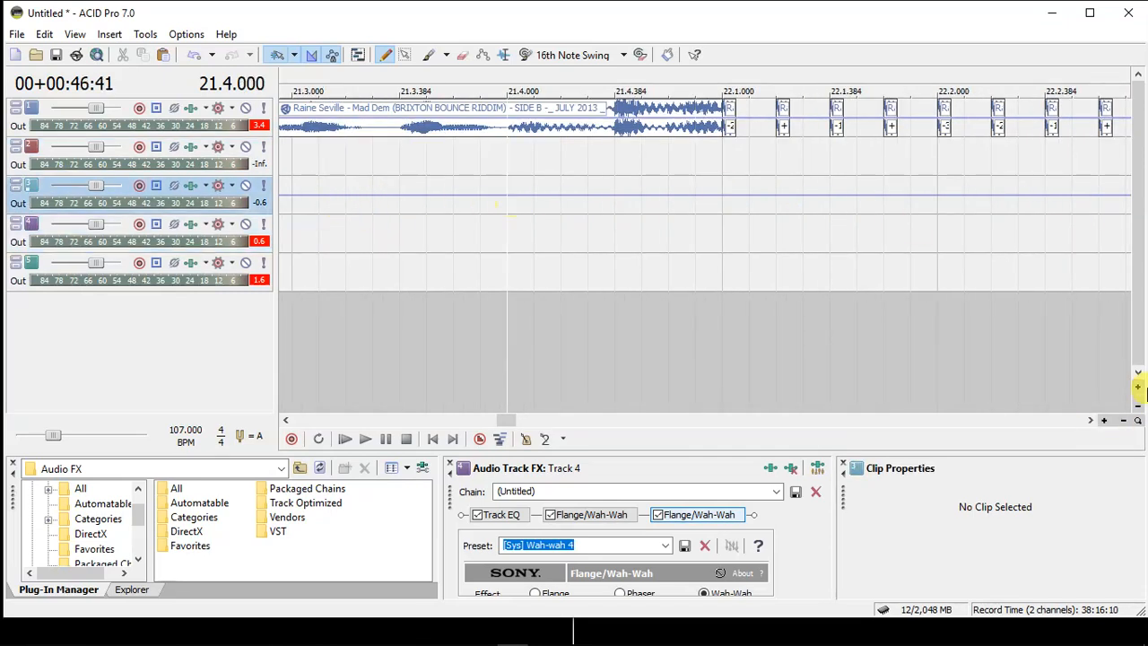
click(1092, 418)
click(1092, 419)
key(space)
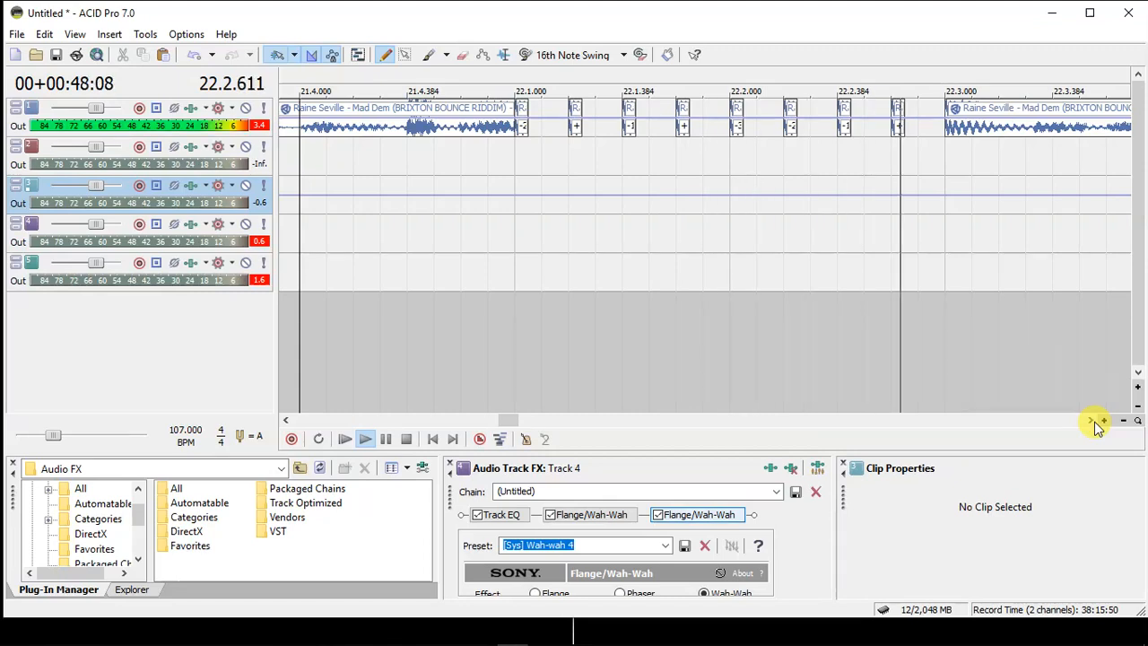
key(space)
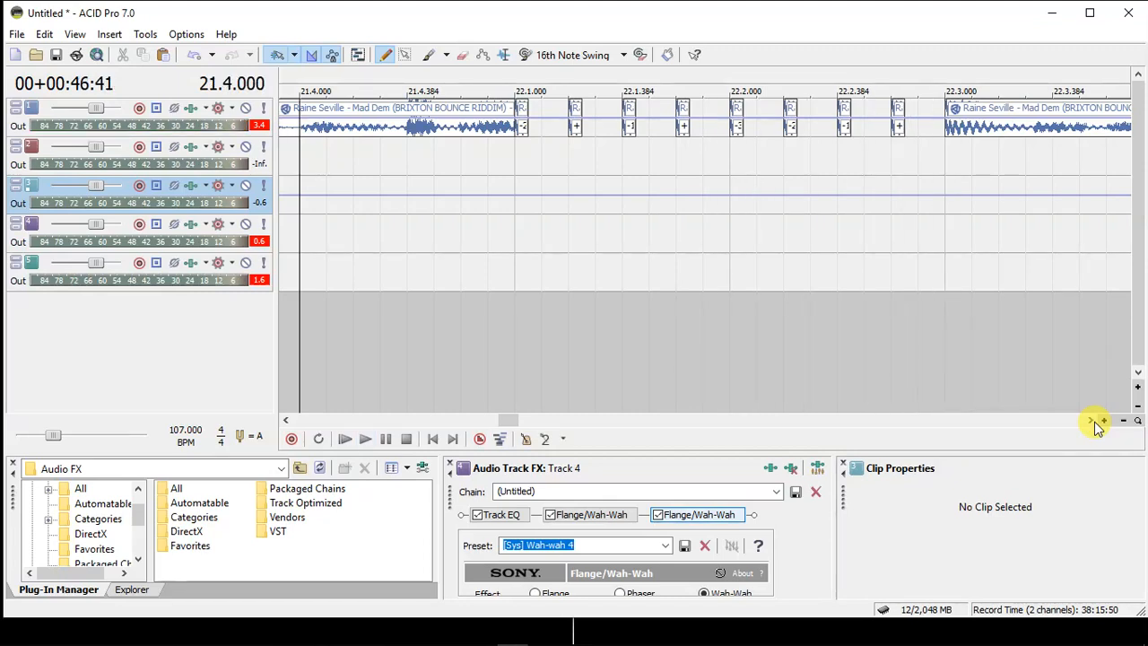
key(space)
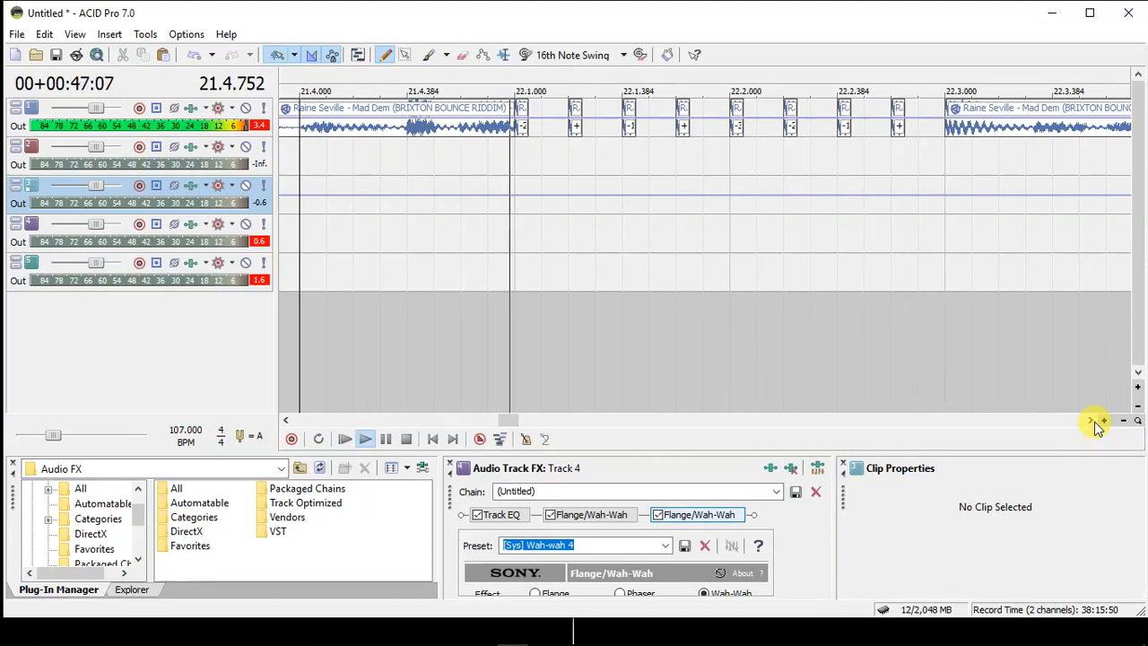
key(space)
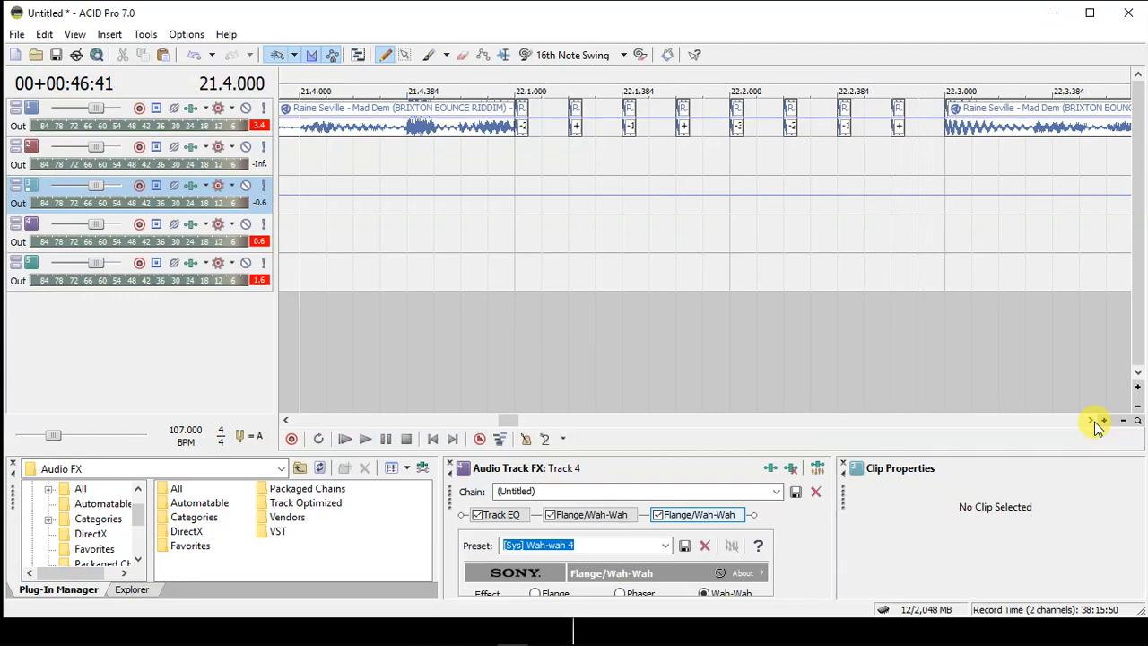
click(948, 159)
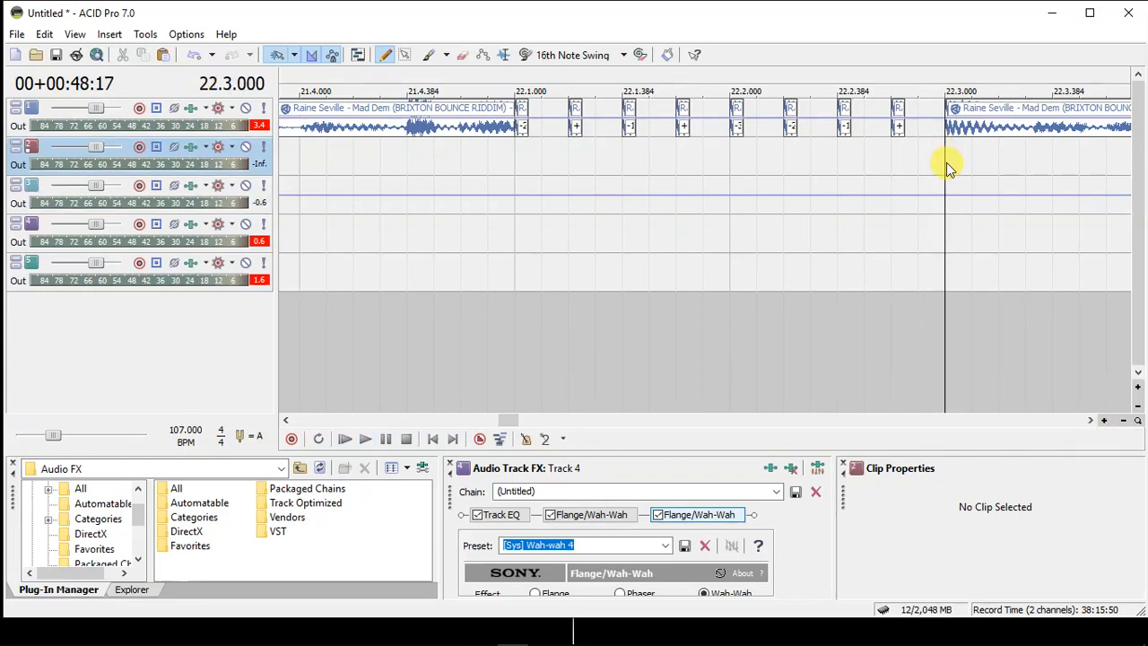
key(ctrl+s)
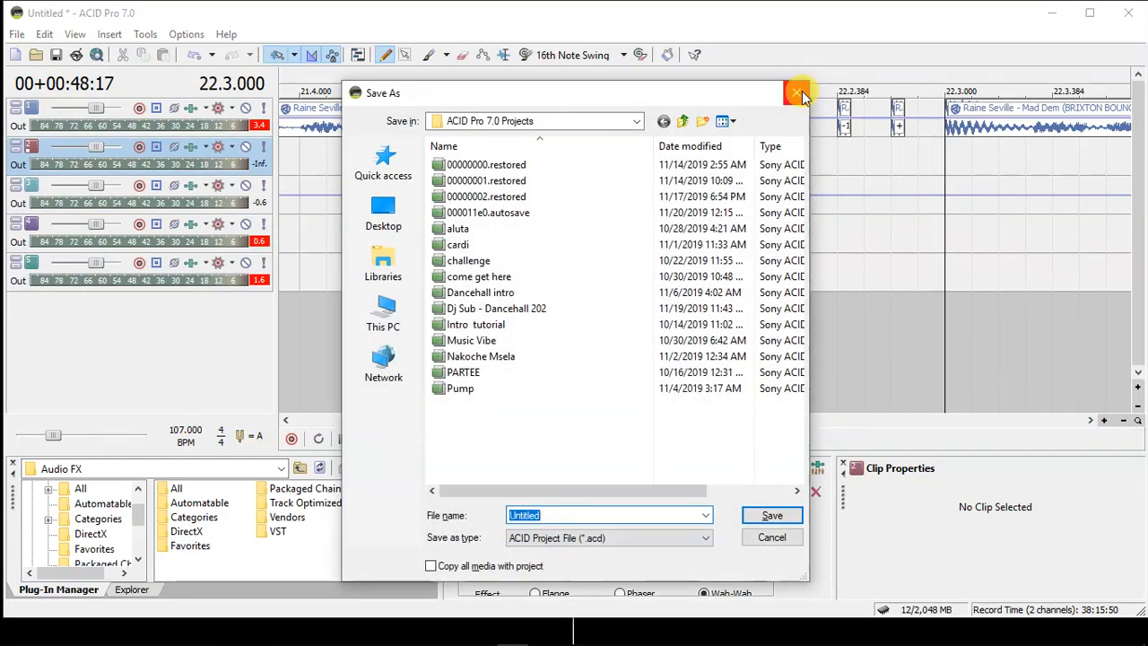
click(798, 93)
scroll(948, 159, down, 4)
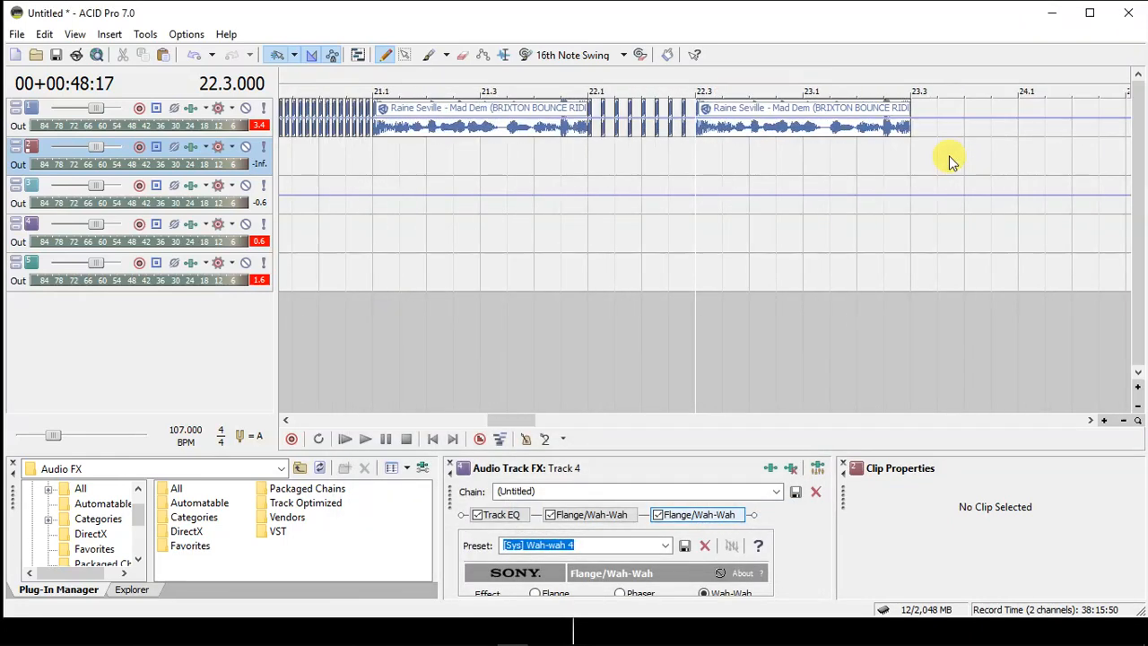
mouse_move(526, 628)
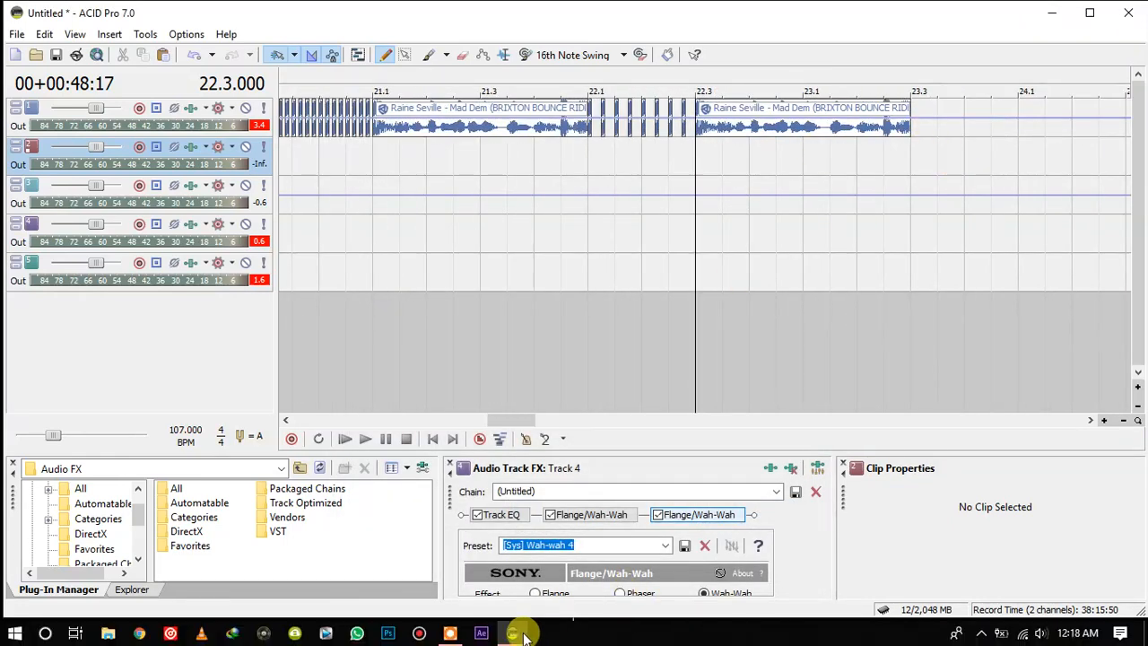
Play the whole remix from the project start, following it through all tracks, and stop with the cursor placed at 23.1.000 on Track 2.
click(453, 634)
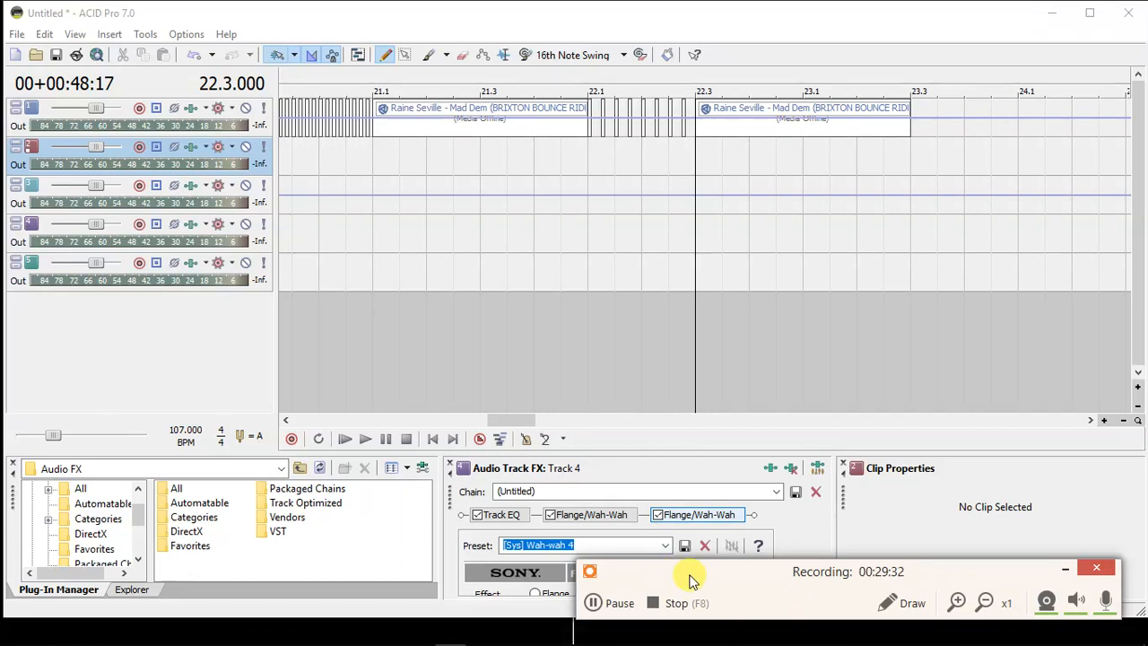
click(598, 224)
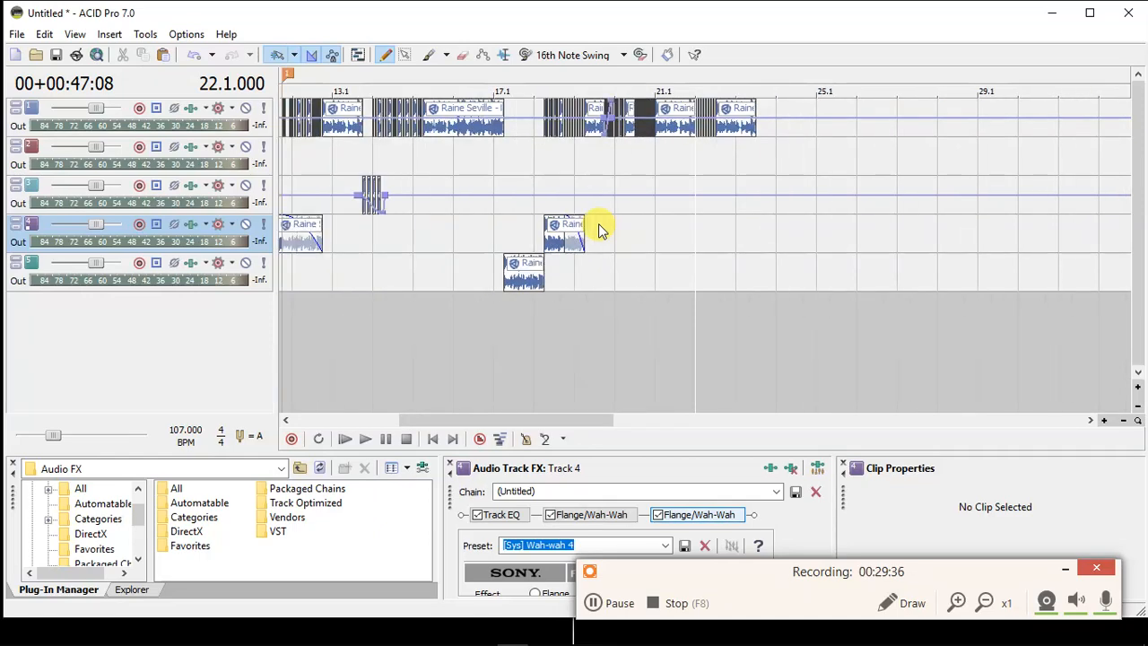
click(433, 438)
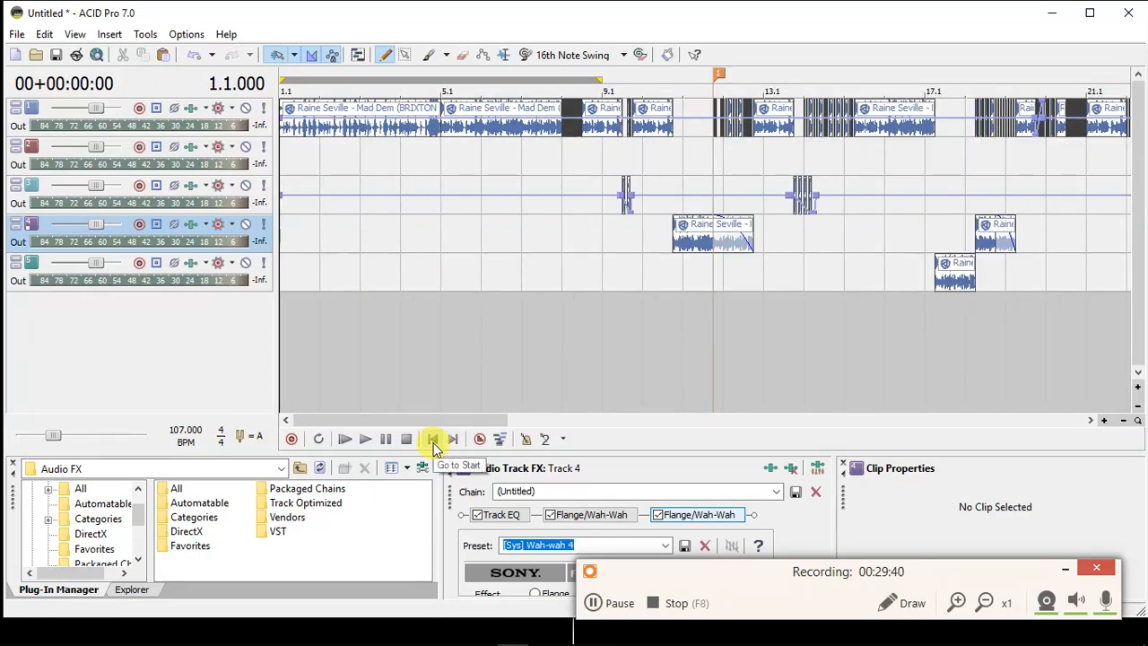
key(space)
scroll(433, 449, up, 3)
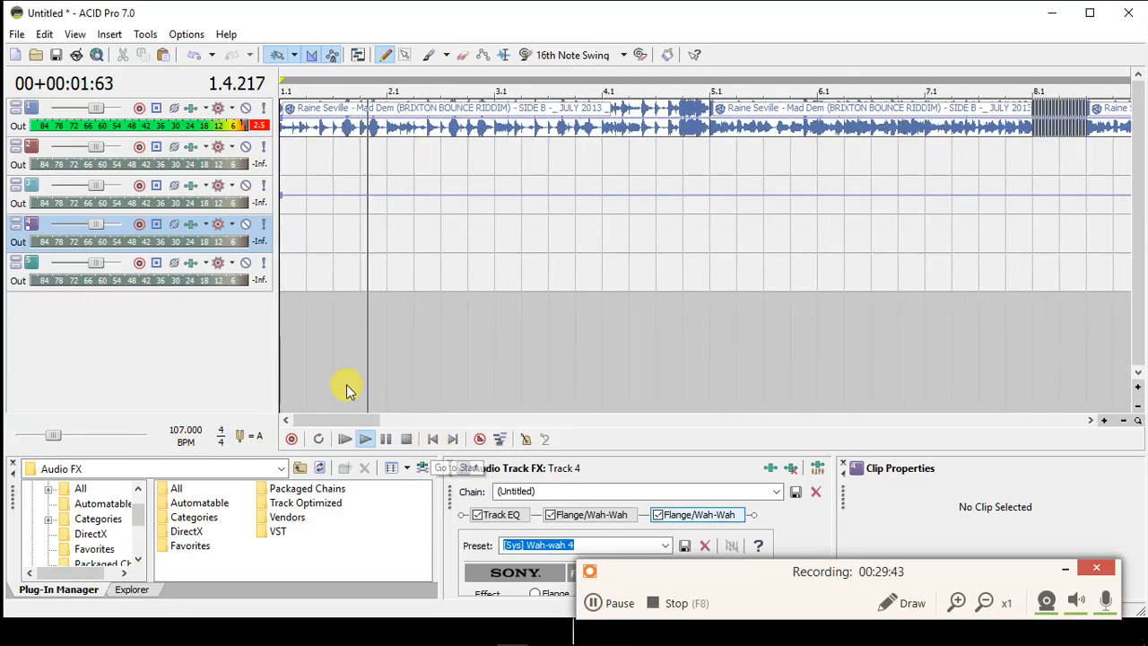
click(1066, 570)
drag(356, 421, 394, 418)
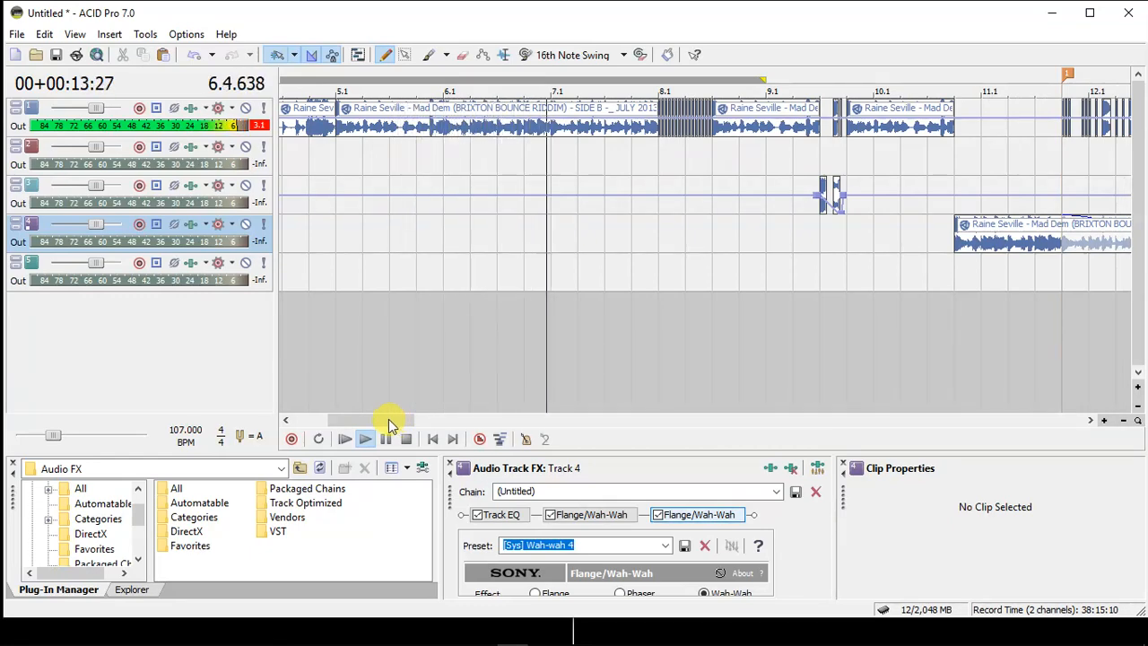
drag(390, 419, 414, 418)
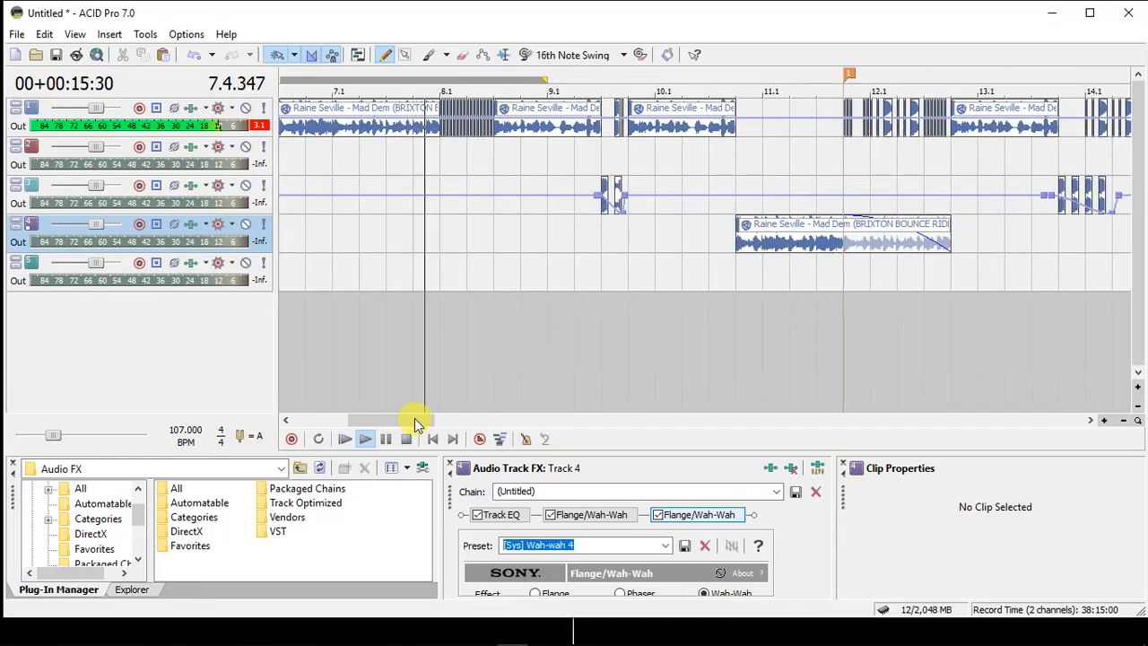
drag(414, 418, 461, 423)
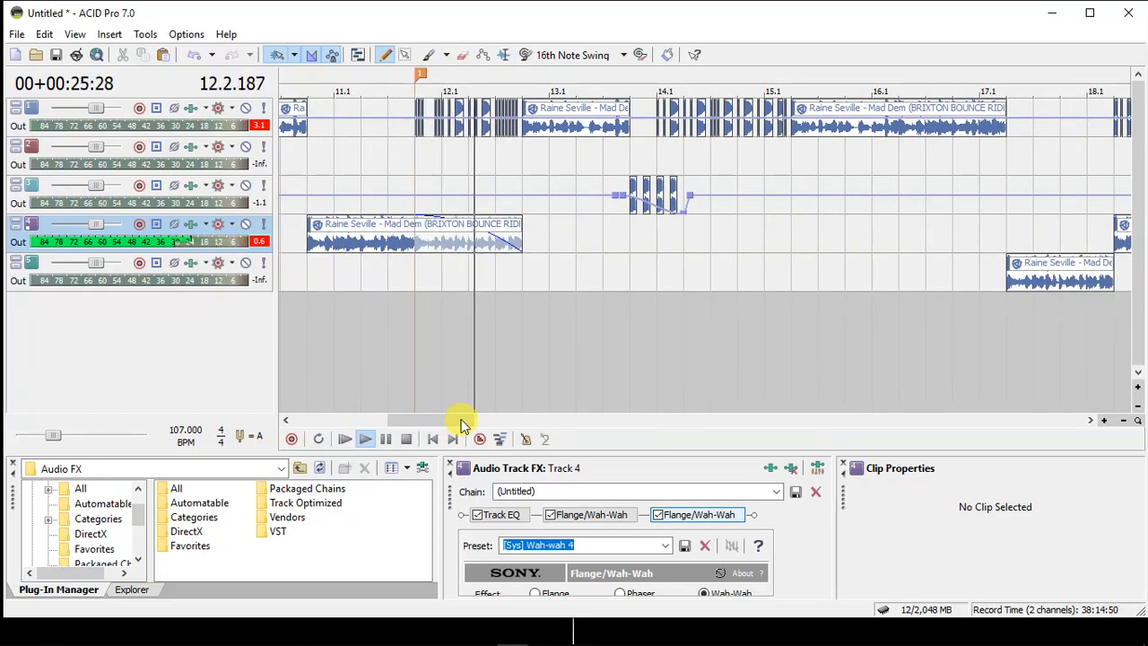
drag(461, 423, 476, 422)
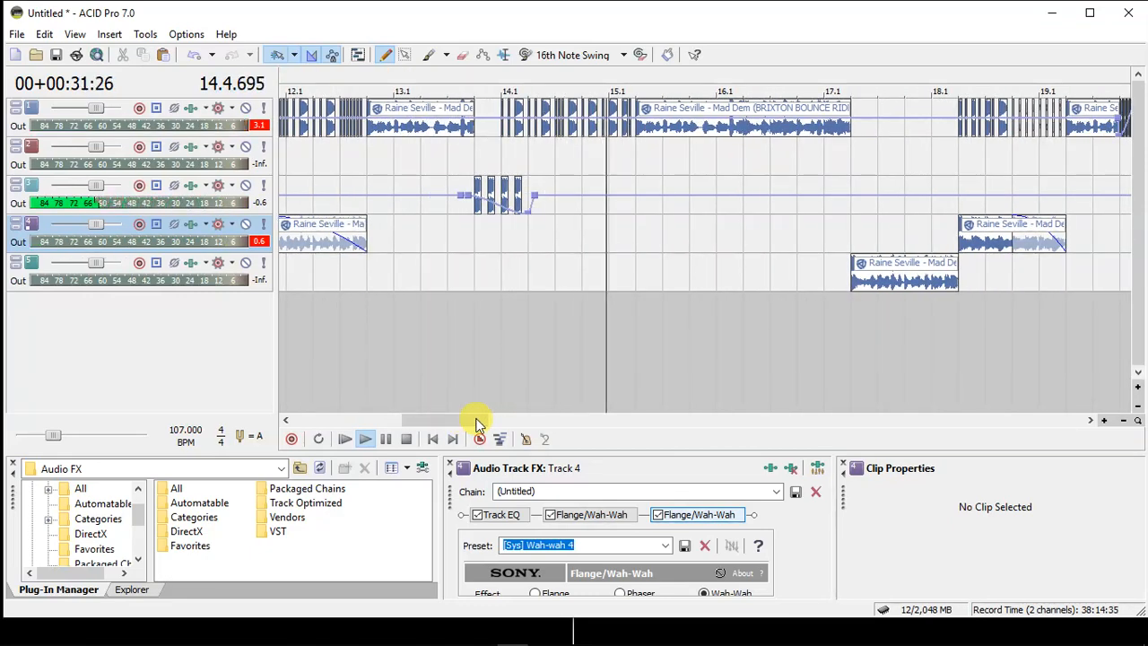
drag(477, 418, 515, 419)
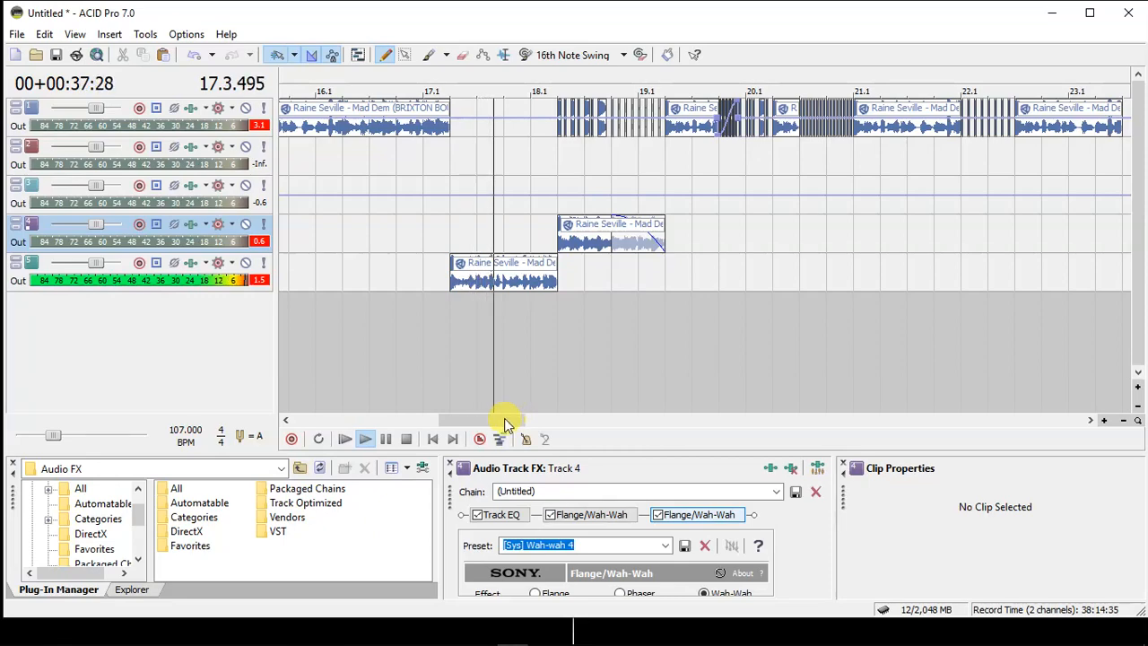
drag(506, 418, 515, 419)
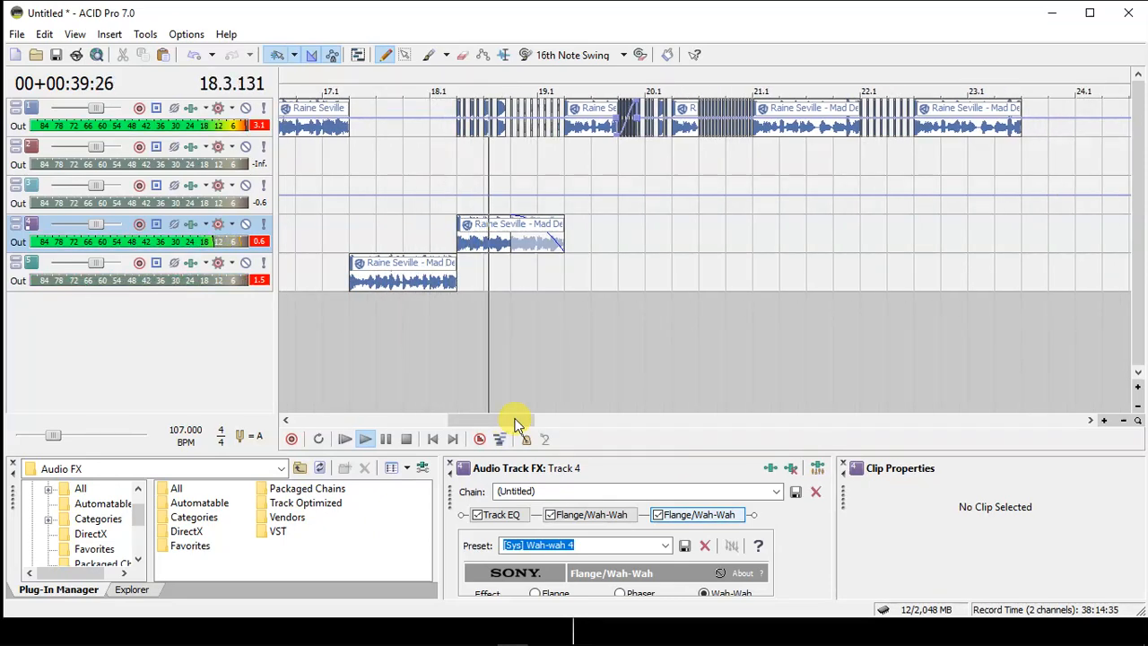
drag(515, 422, 547, 421)
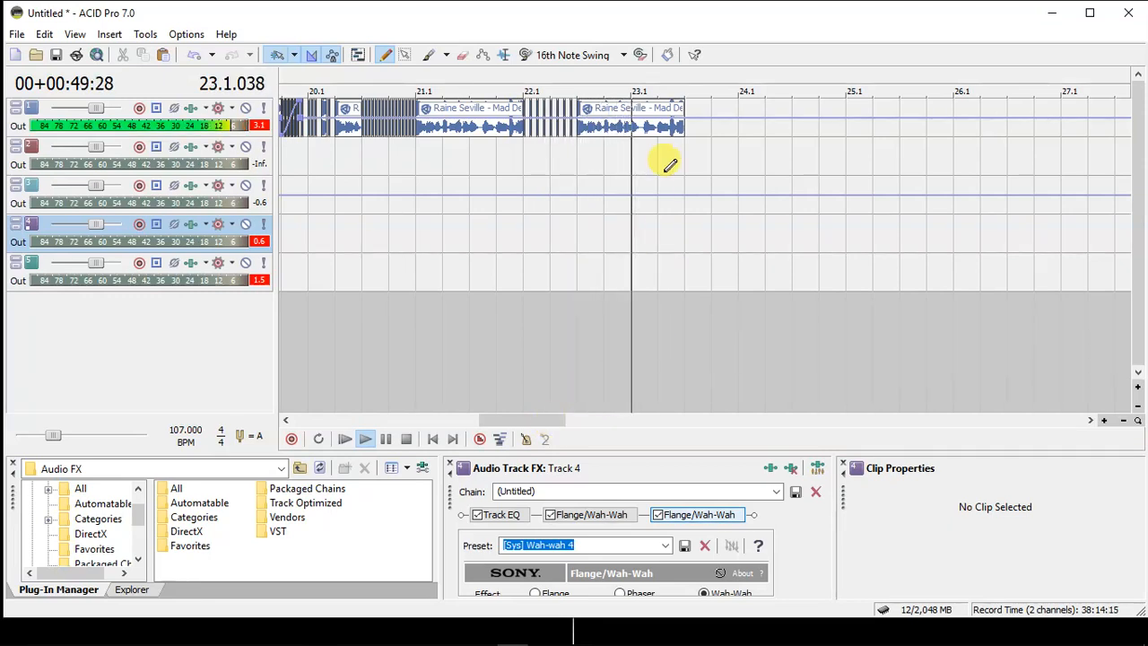
click(632, 179)
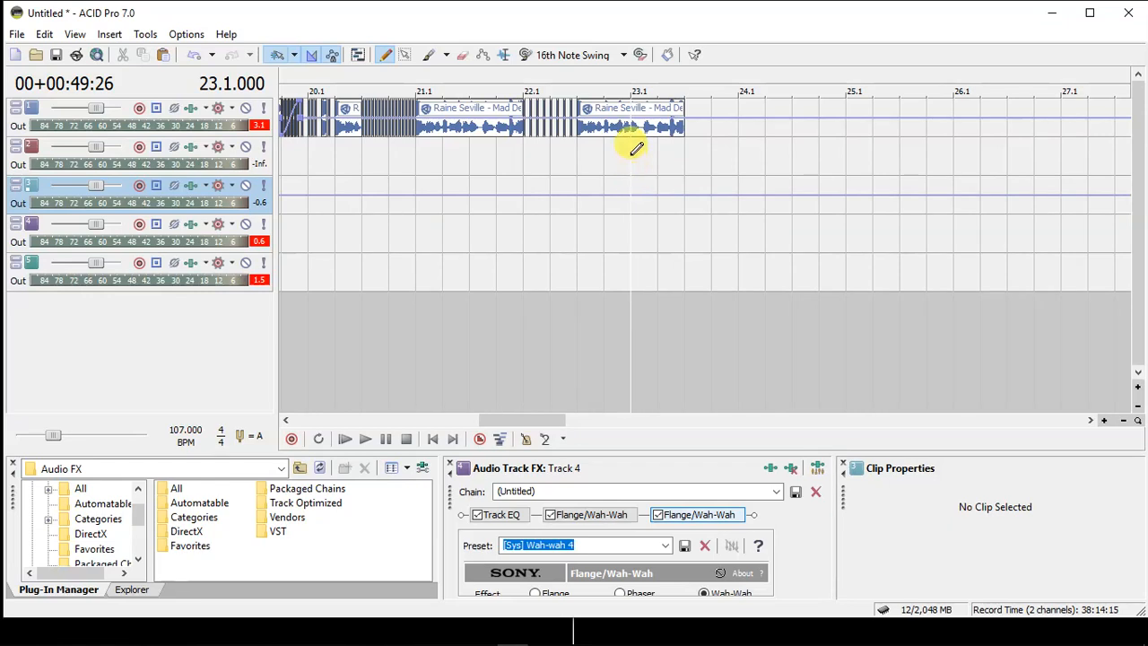
click(636, 148)
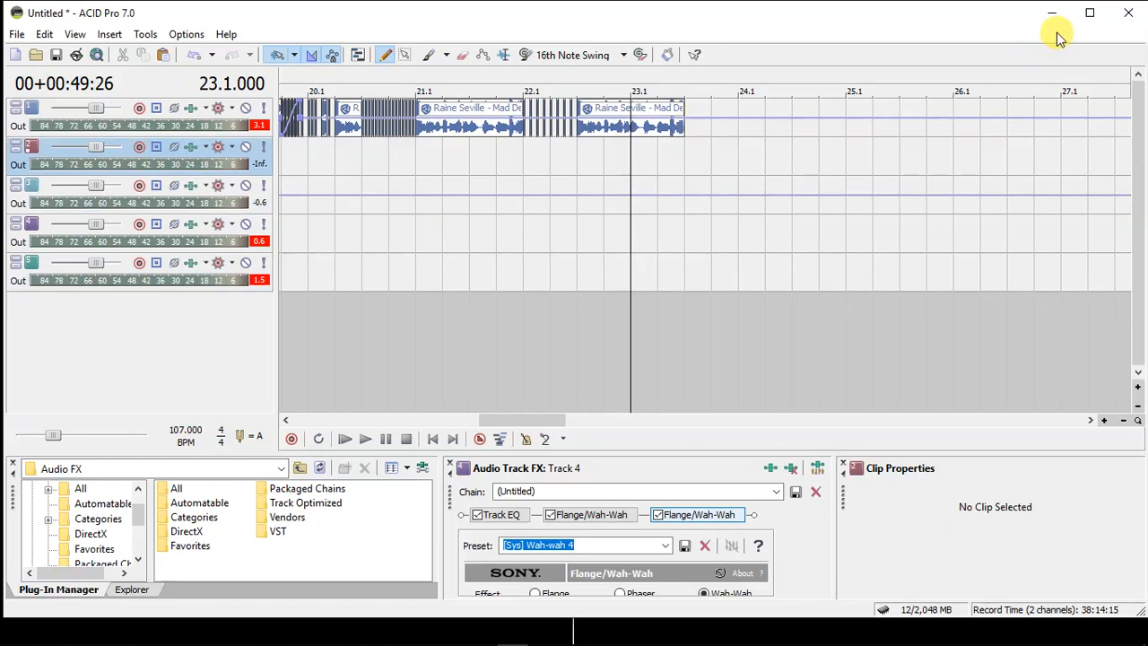
mouse_move(737, 639)
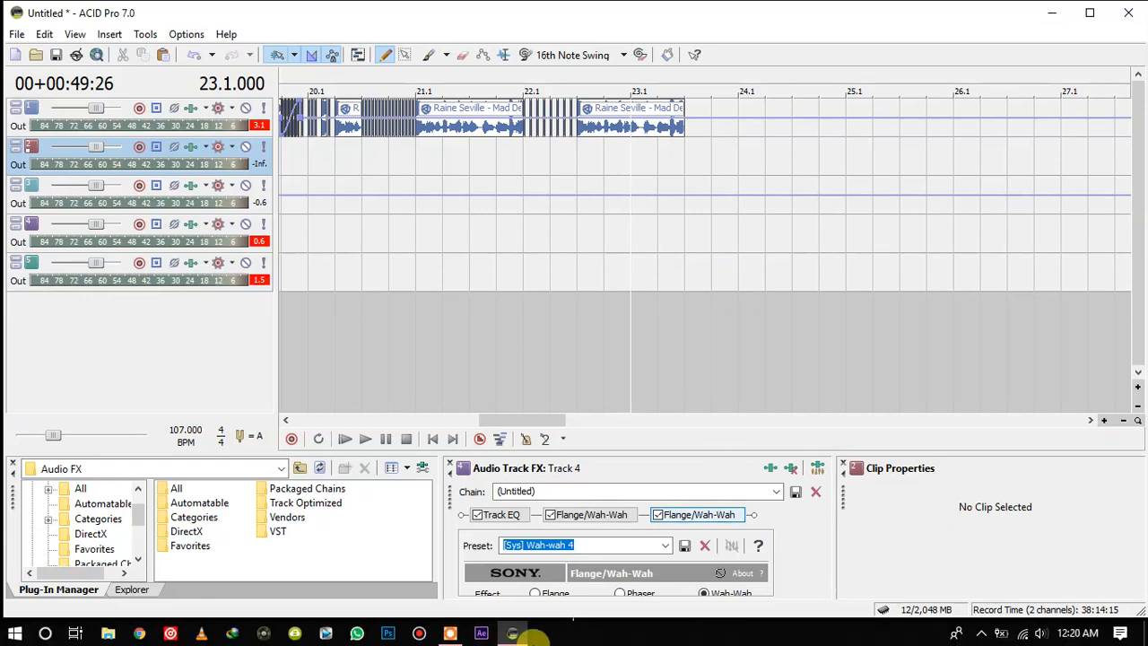
mouse_move(446, 639)
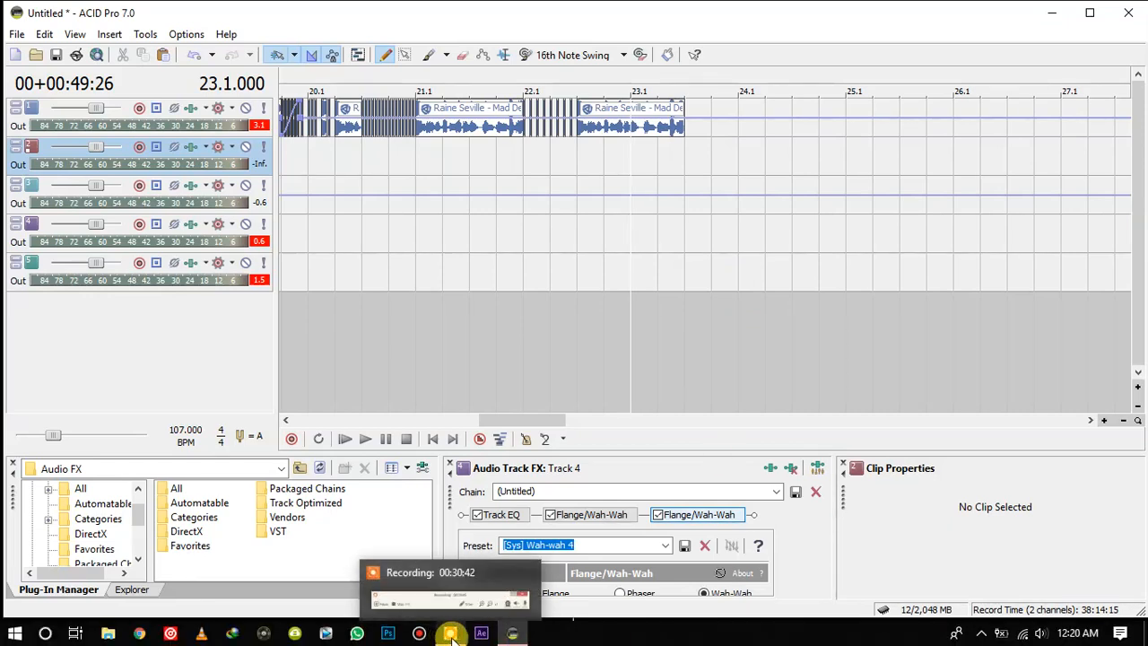
click(451, 634)
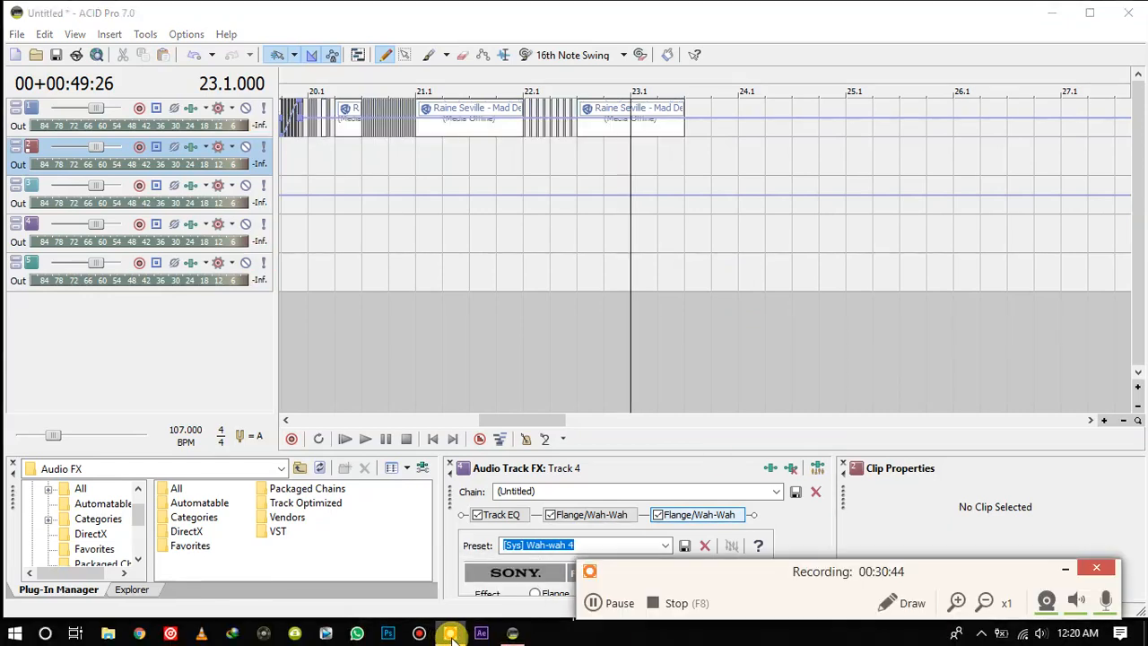